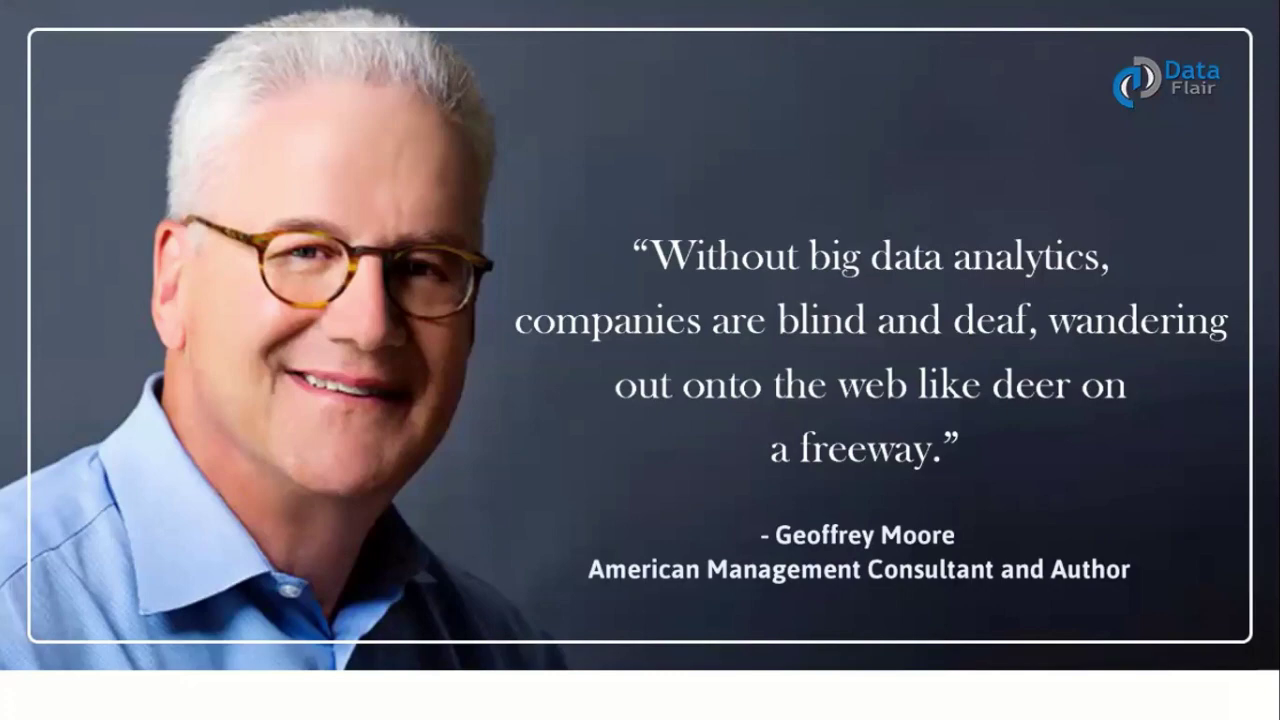
# - Advance the slide show through the DIKW Pyramid slide to the spreadsheet software introduction slide
pyautogui.click(720, 197)
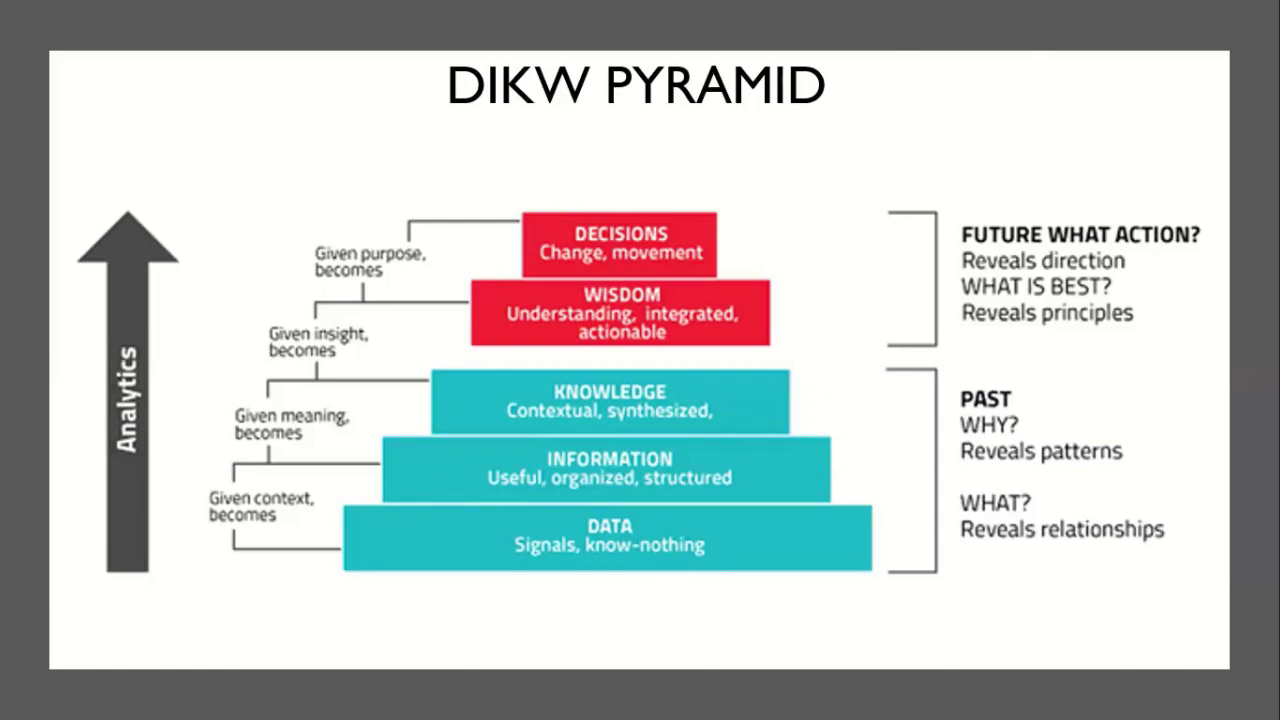
pyautogui.click(968, 361)
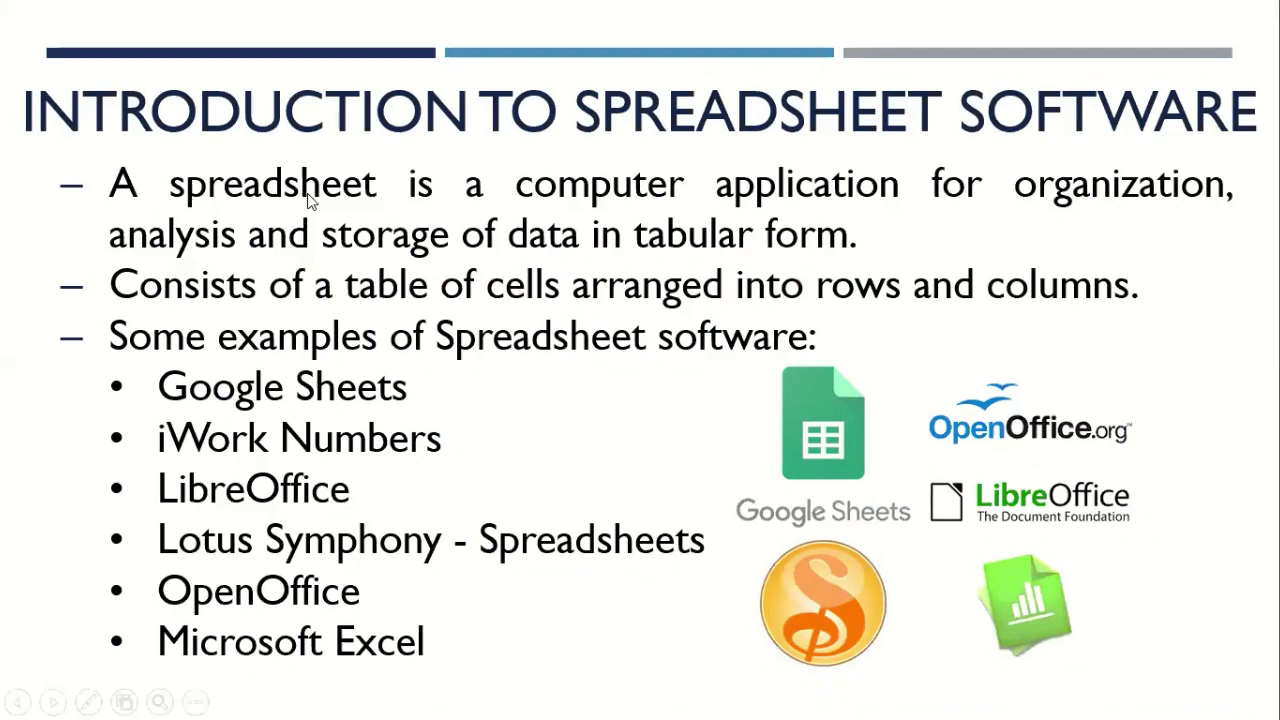
# - Step ahead to the Excel history slide, then back to the Introduction to Spreadsheet Software slide
pyautogui.click(365, 135)
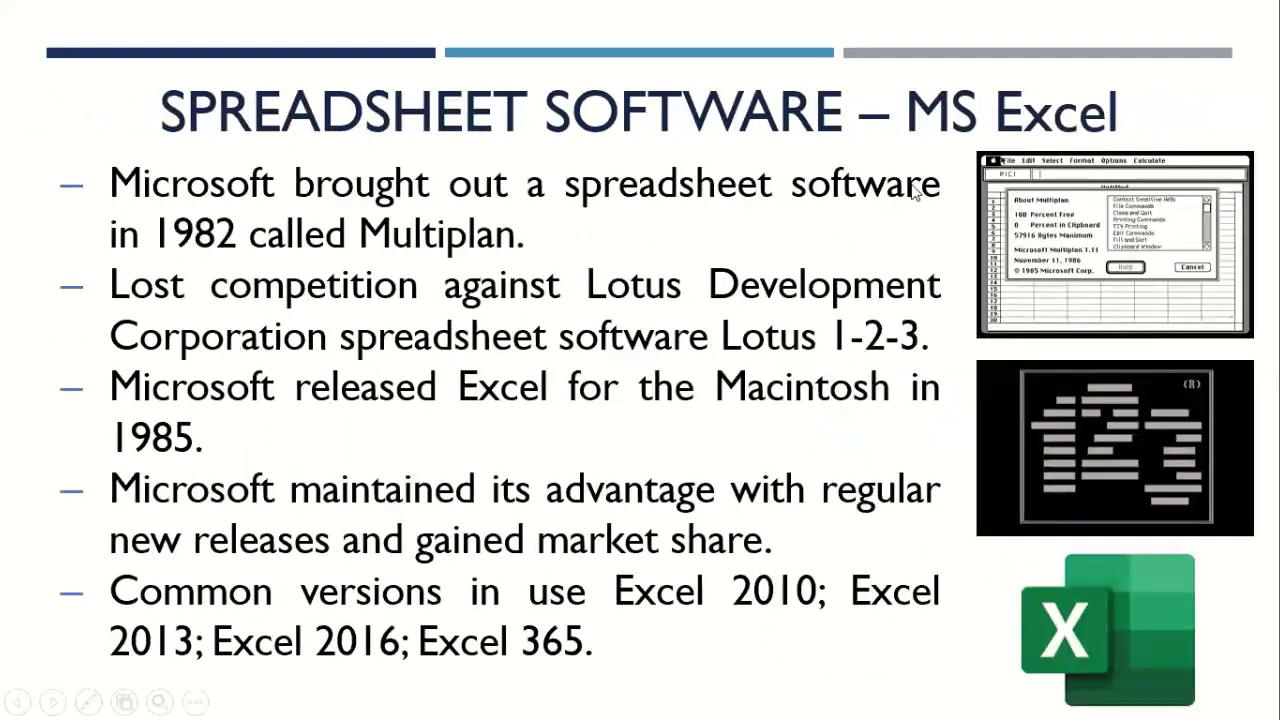
pyautogui.press('Left')
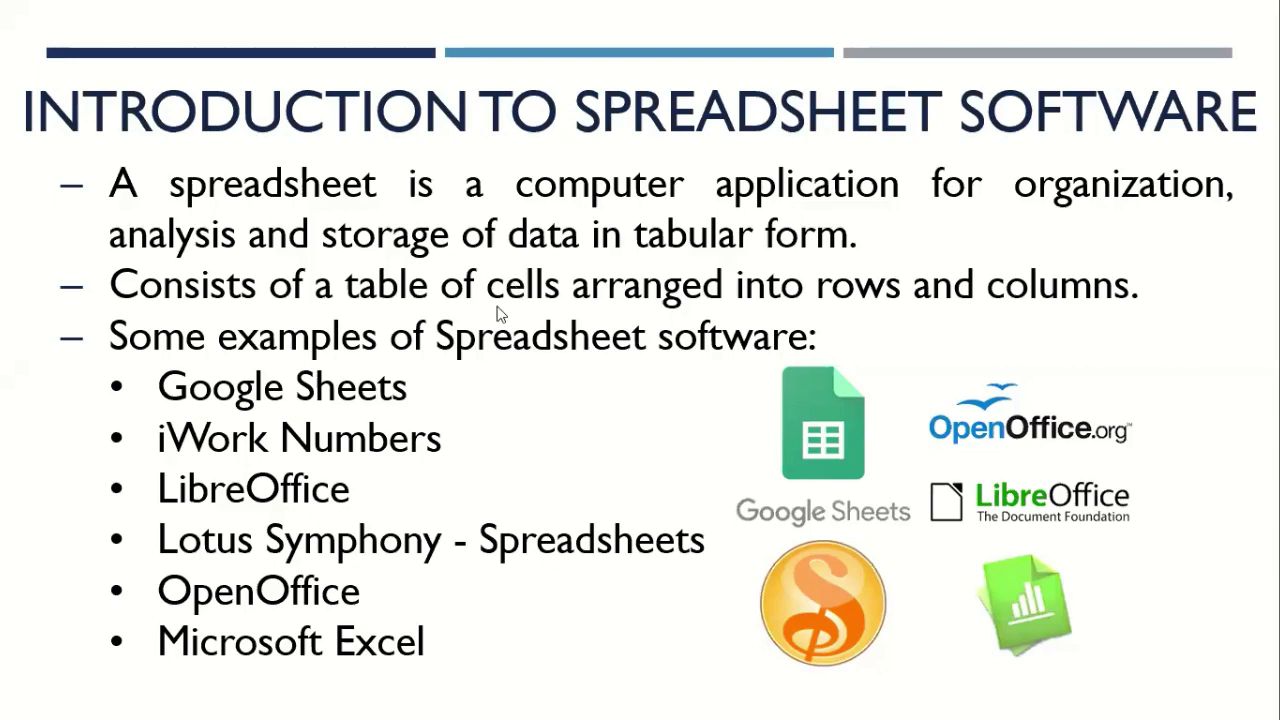
# - Advance the slide show to the SPREADSHEET SOFTWARE – MS Excel history slide
pyautogui.click(591, 367)
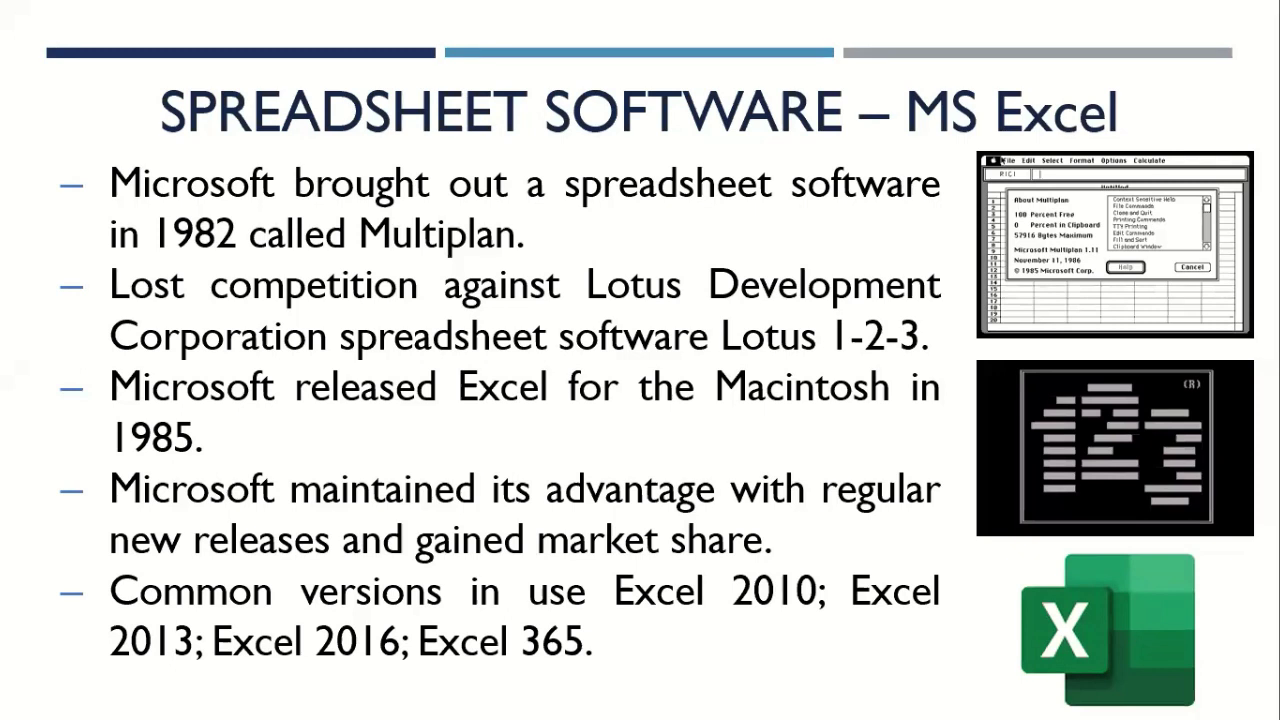
# - Advance the slide show toward the MS Excel – The advantage factor!!! slide
pyautogui.click(370, 300)
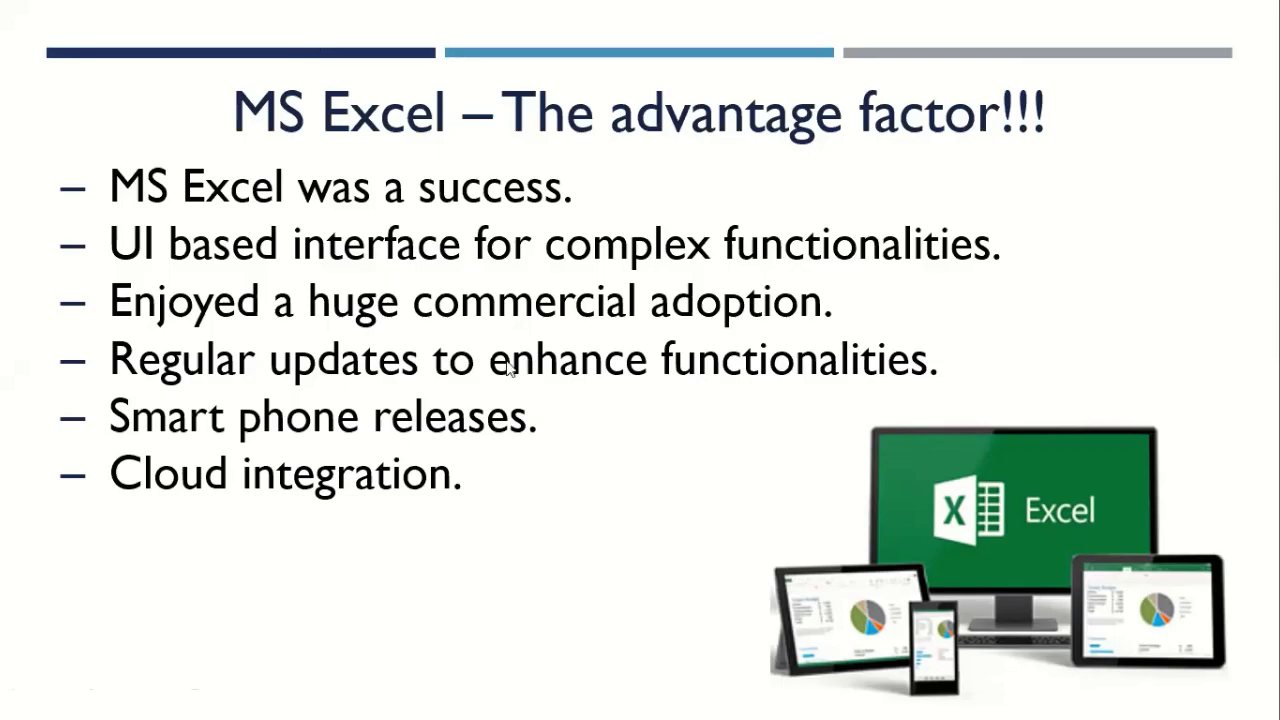
# - Advance the slide show toward the MS Excel – Parts of the Screen slide
pyautogui.press('Right')
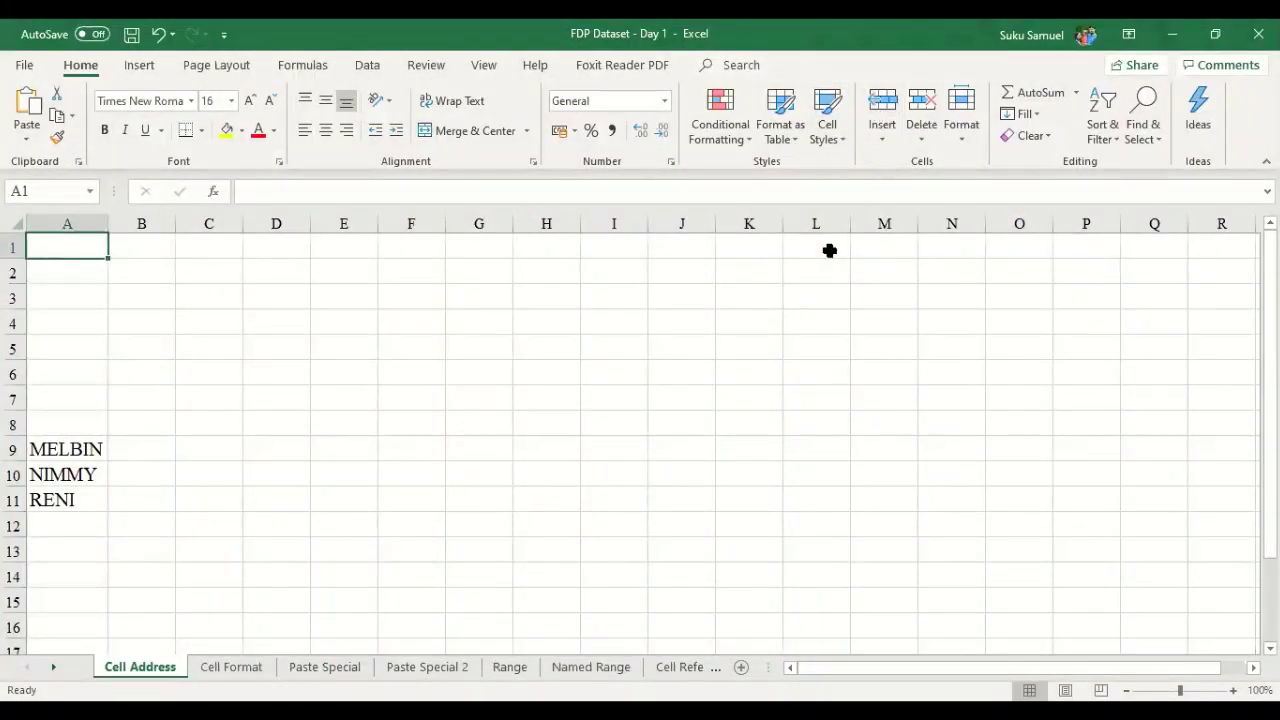
# - Bring the FDP Dataset - Day 1 workbook forward and pin the ribbon permanently expanded
pyautogui.click(829, 265)
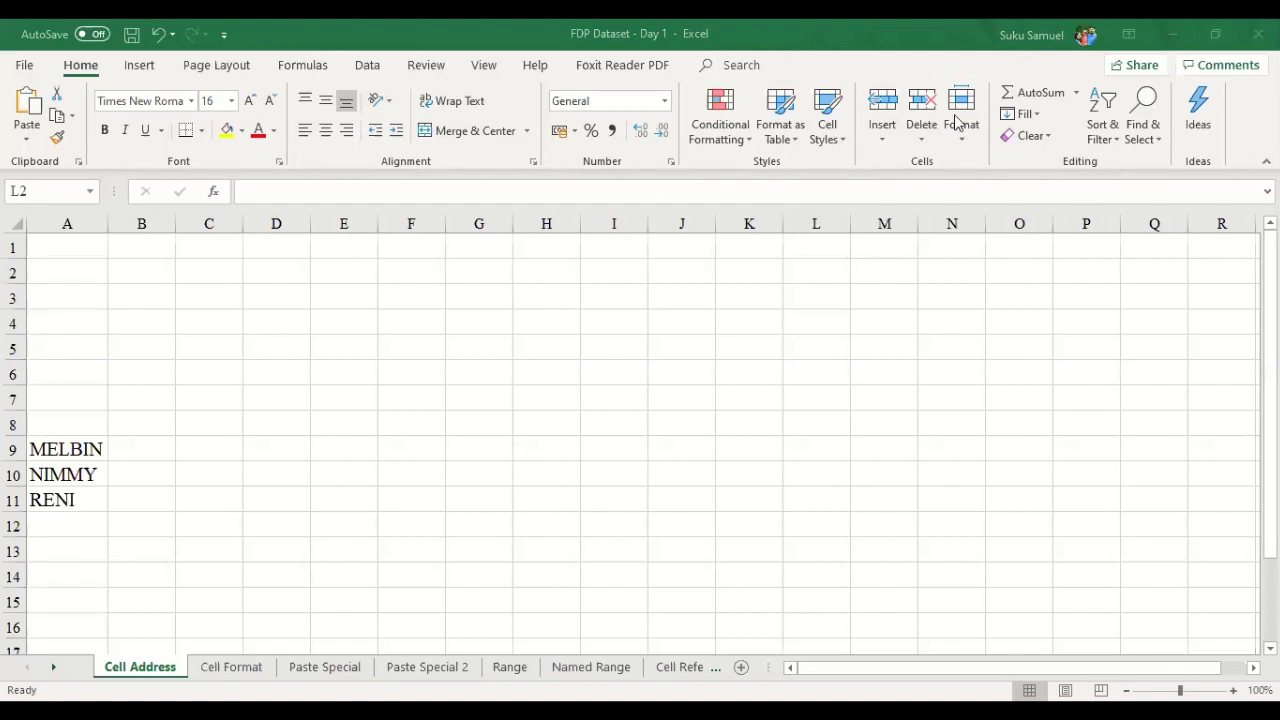
pyautogui.click(1175, 180)
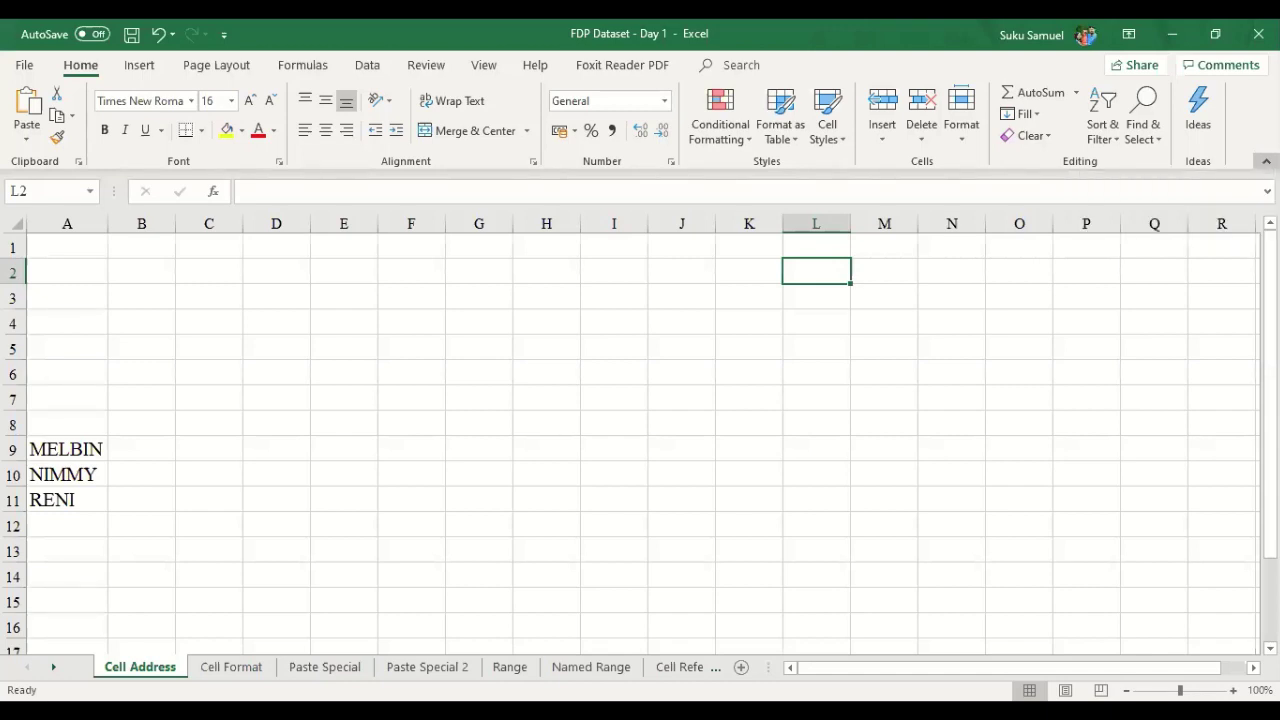
pyautogui.click(1266, 161)
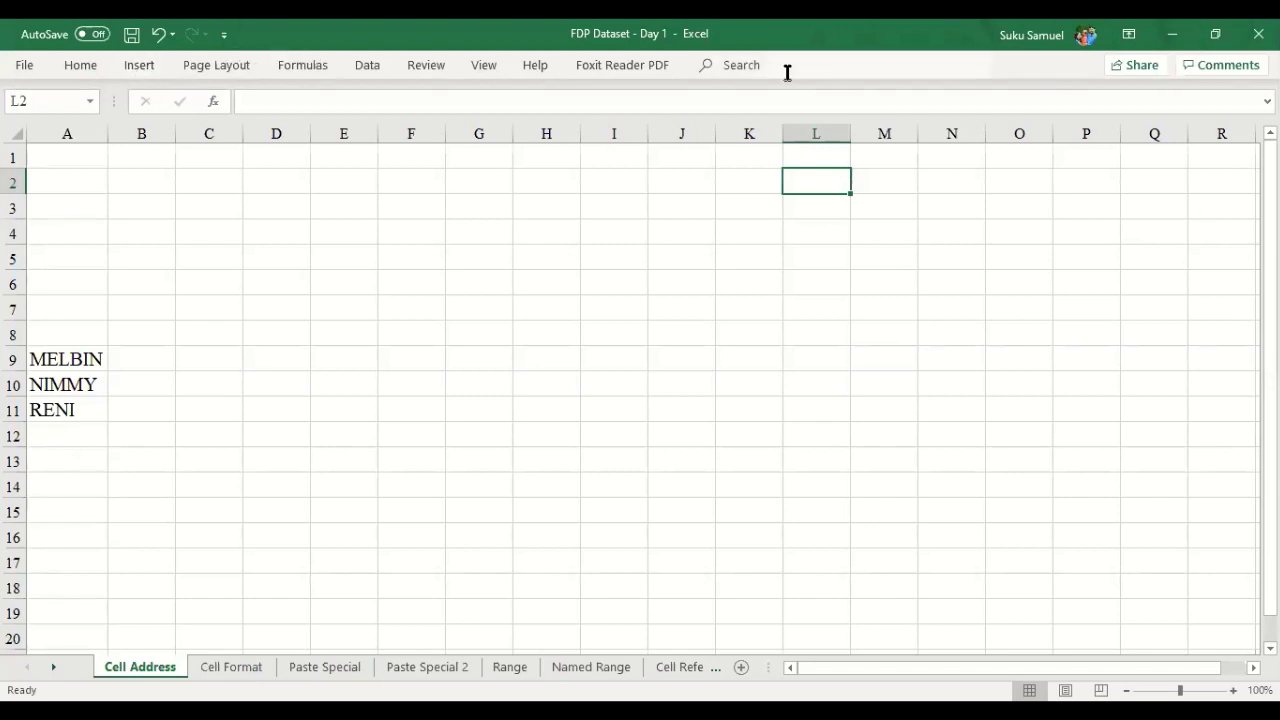
pyautogui.click(87, 64)
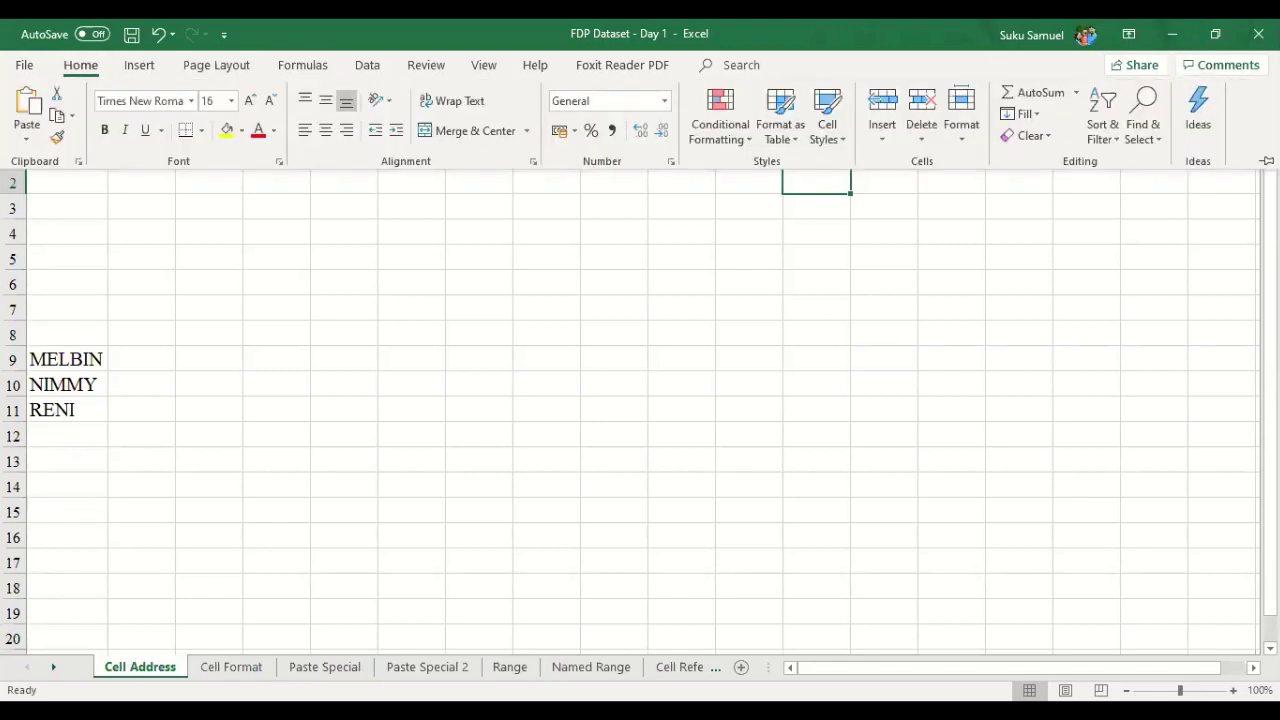
pyautogui.click(1266, 160)
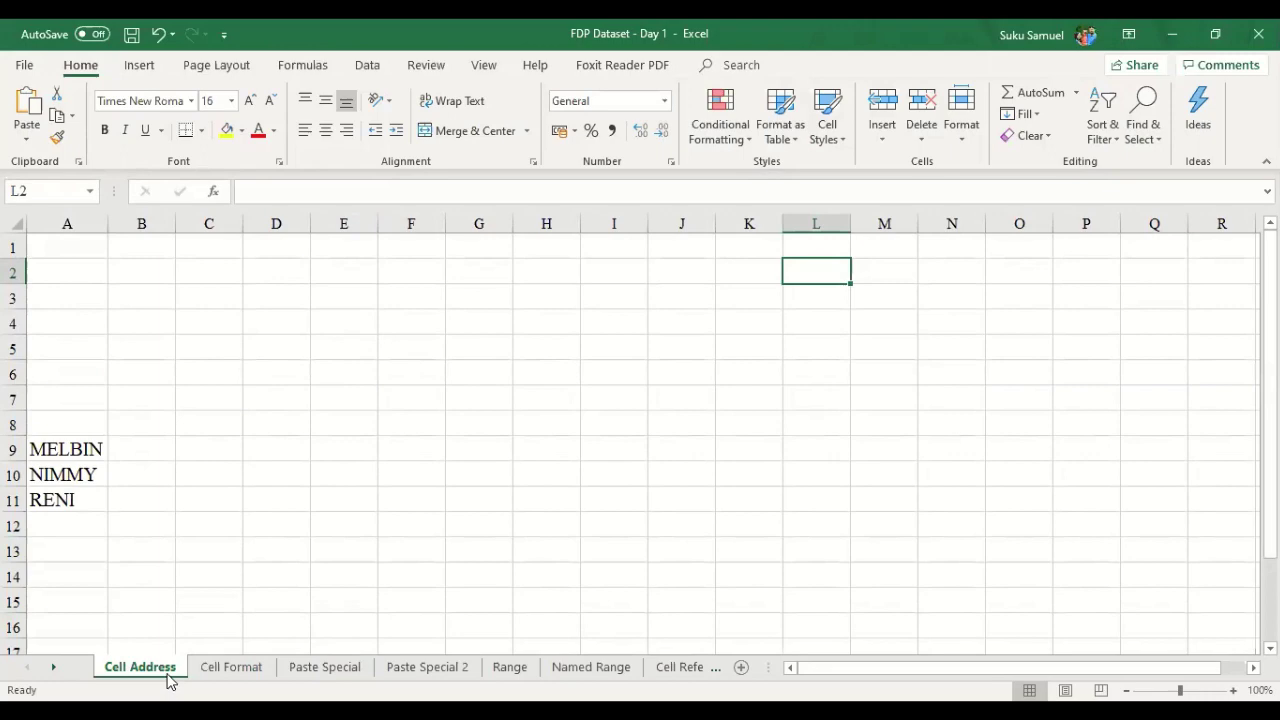
pyautogui.click(240, 682)
pyautogui.click(137, 677)
pyautogui.click(237, 677)
pyautogui.click(334, 667)
pyautogui.click(437, 672)
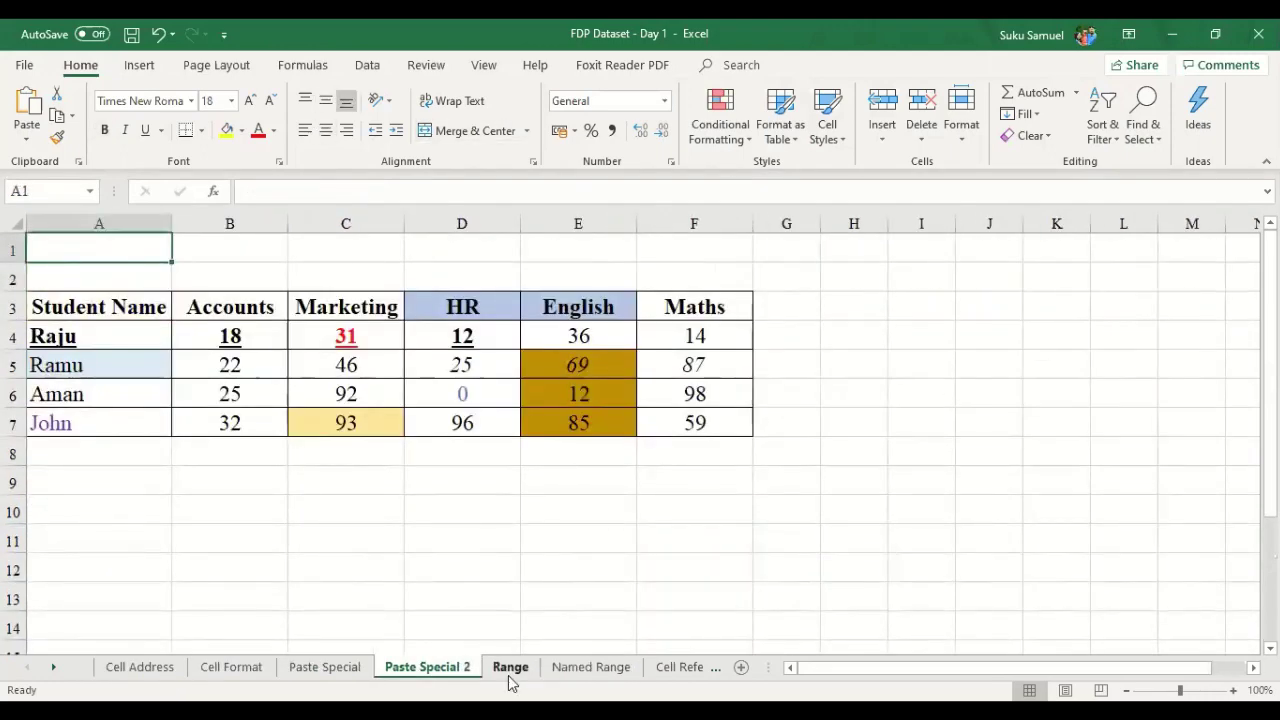
pyautogui.click(509, 674)
pyautogui.click(598, 676)
pyautogui.click(664, 676)
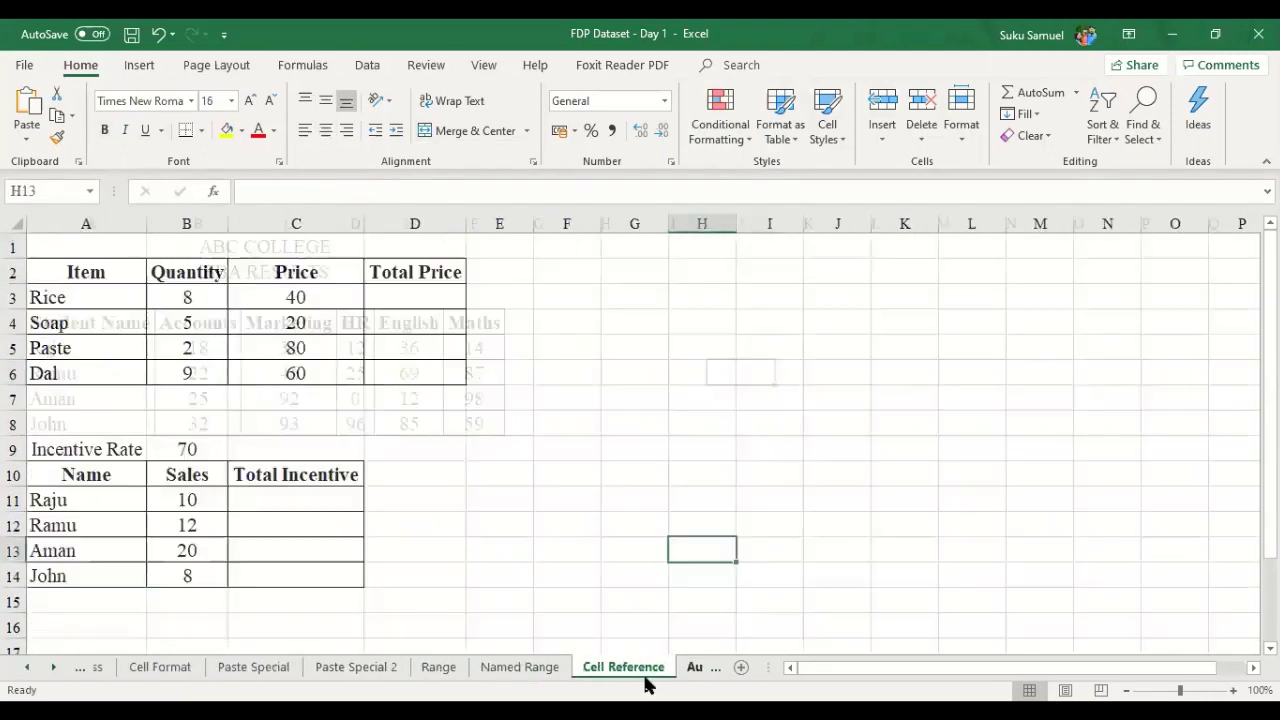
pyautogui.click(28, 668)
pyautogui.click(118, 675)
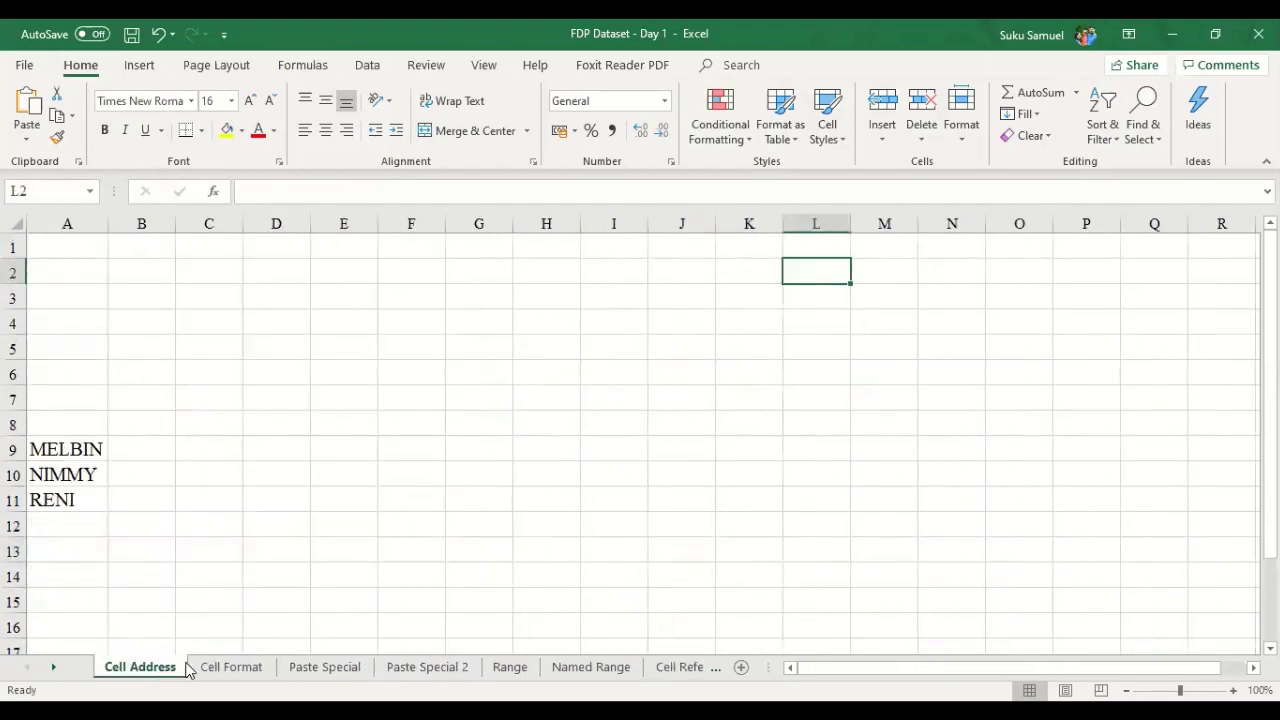
pyautogui.click(228, 676)
pyautogui.click(332, 670)
pyautogui.click(410, 668)
pyautogui.click(505, 668)
pyautogui.click(565, 670)
pyautogui.click(140, 665)
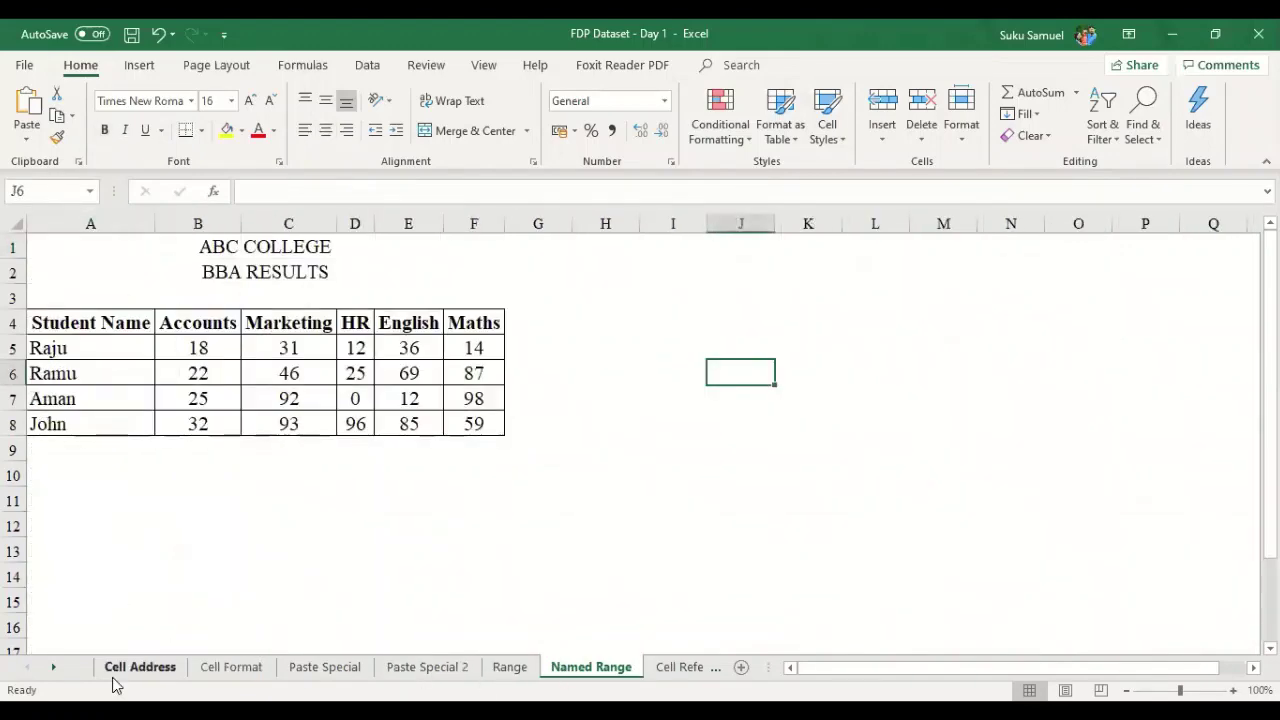
pyautogui.click(252, 678)
pyautogui.click(155, 680)
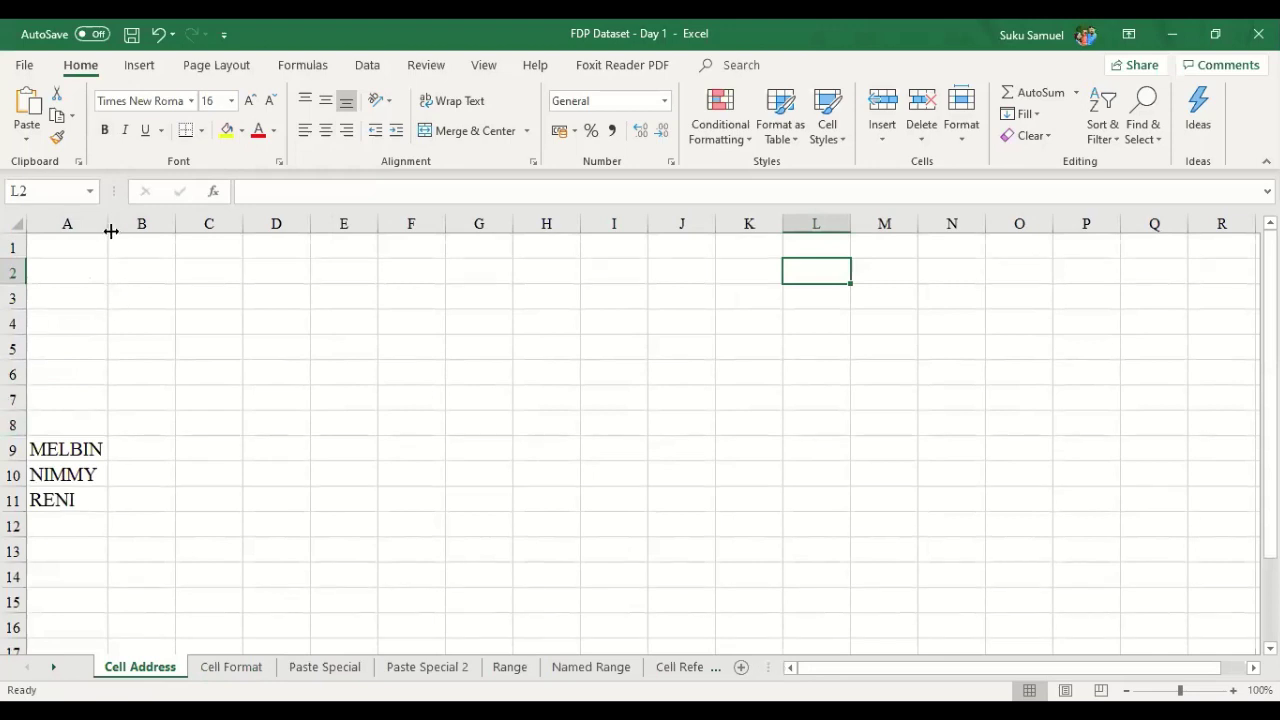
pyautogui.click(78, 192)
pyautogui.click(74, 264)
pyautogui.press('Up')
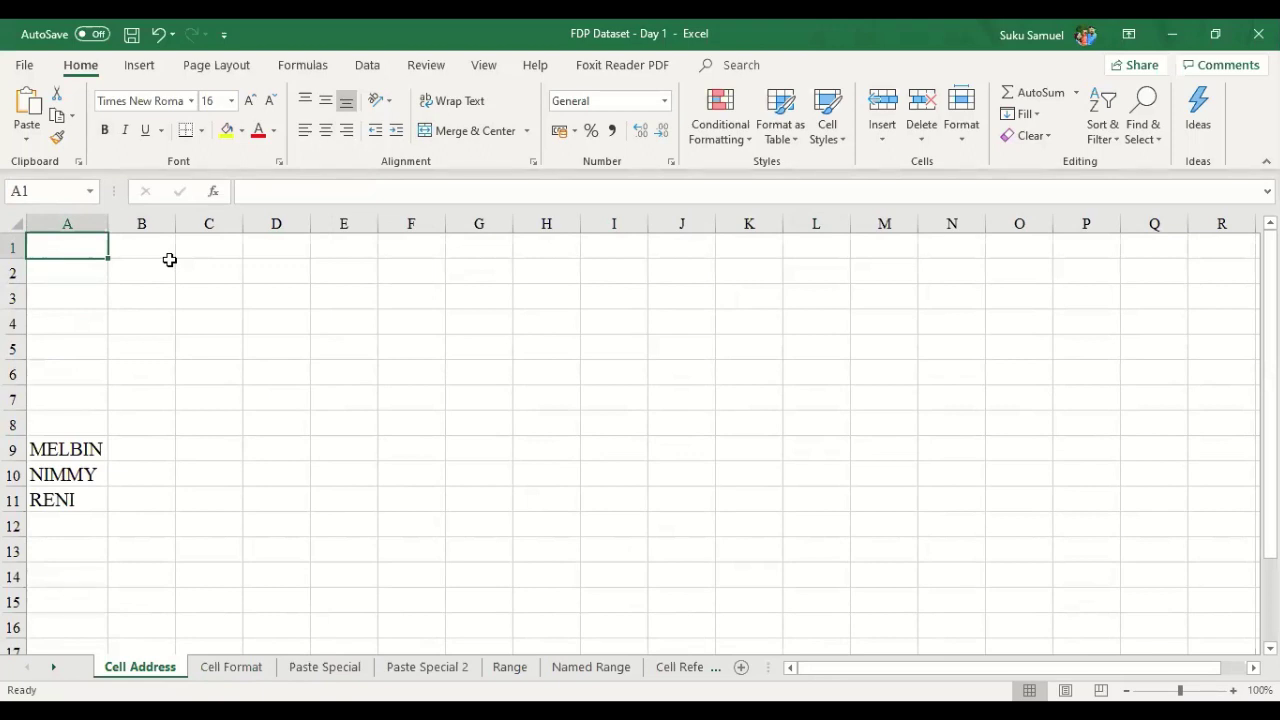
pyautogui.press('Down')
pyautogui.press('Up')
pyautogui.press('Right')
pyautogui.press('Right')
pyautogui.press('Down')
pyautogui.press('Down')
pyautogui.press('Left')
pyautogui.press('Left')
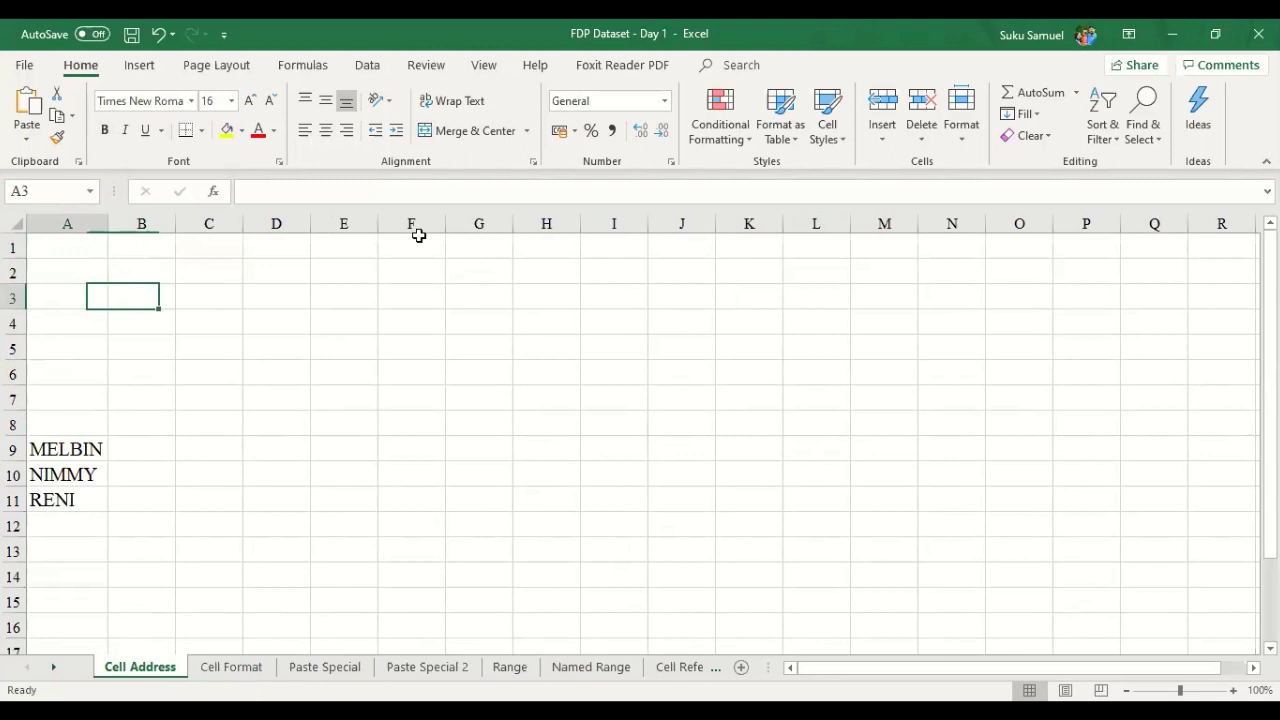
pyautogui.press('Up')
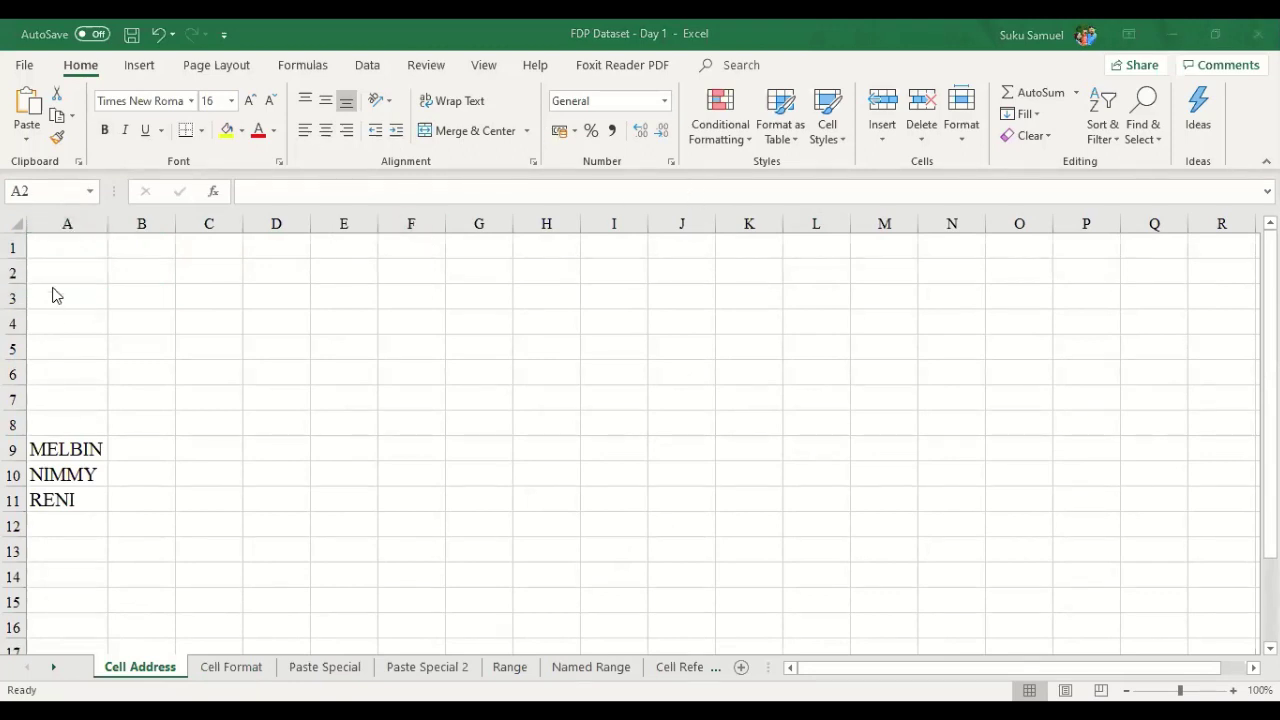
pyautogui.click(86, 249)
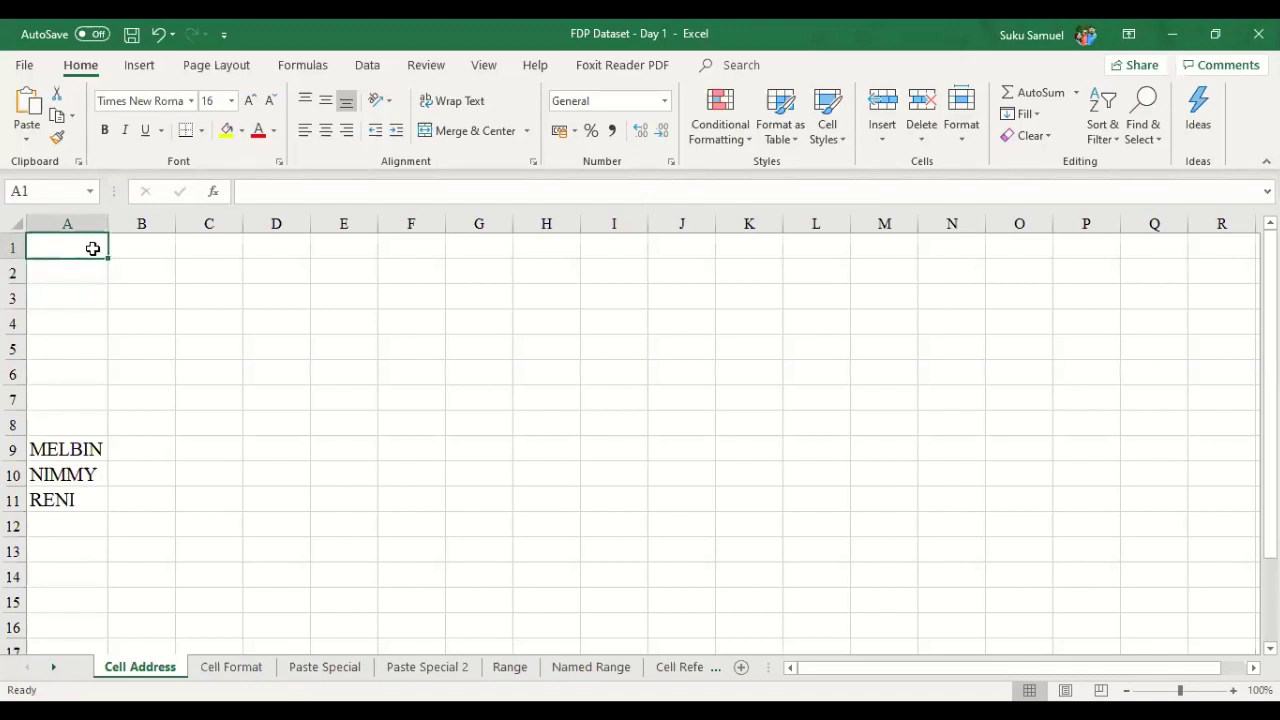
pyautogui.press('Right')
pyautogui.press('Right')
pyautogui.press('Right')
pyautogui.press('Down')
pyautogui.press('Down')
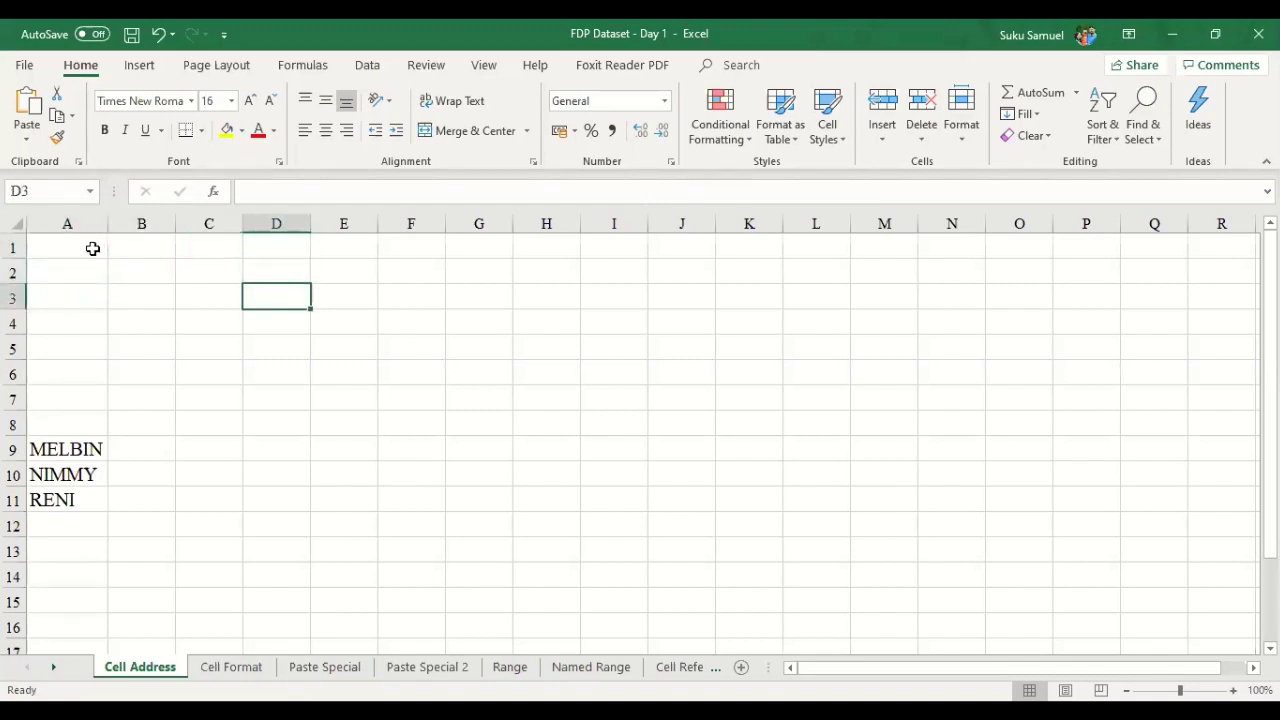
pyautogui.press('Down')
pyautogui.press('Right')
pyautogui.press('Right')
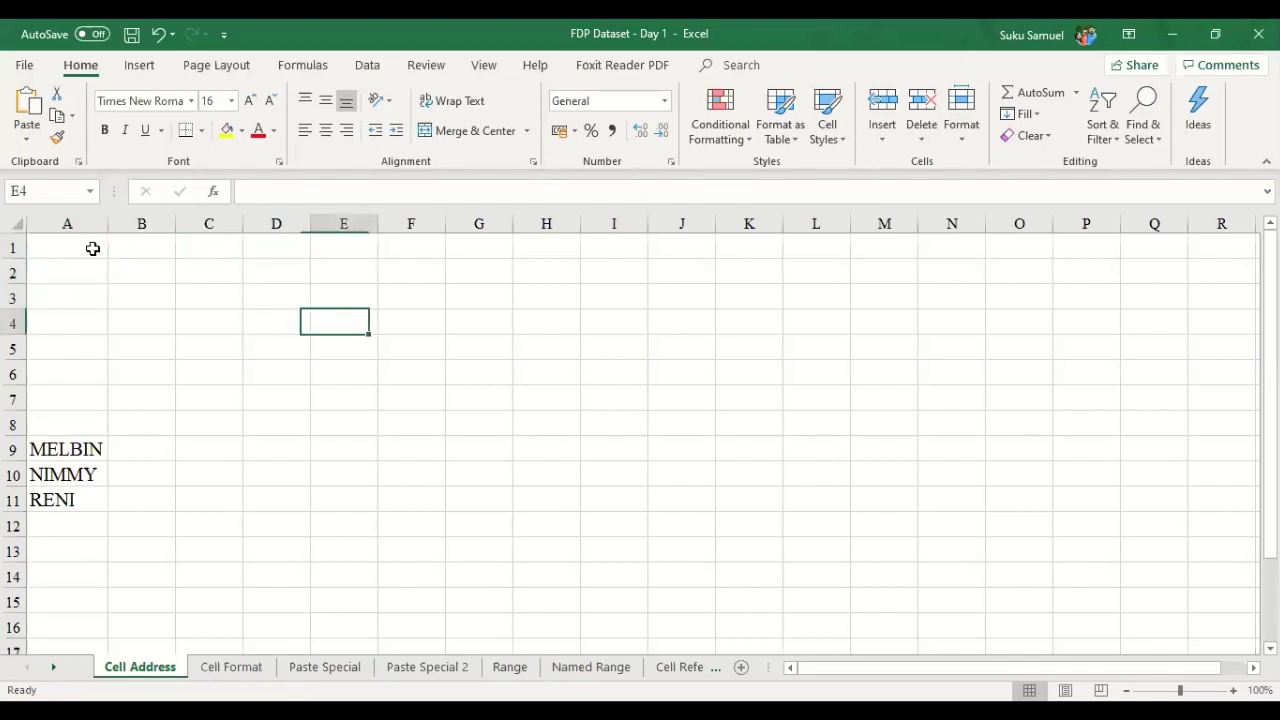
pyautogui.click(75, 186)
pyautogui.press('Escape')
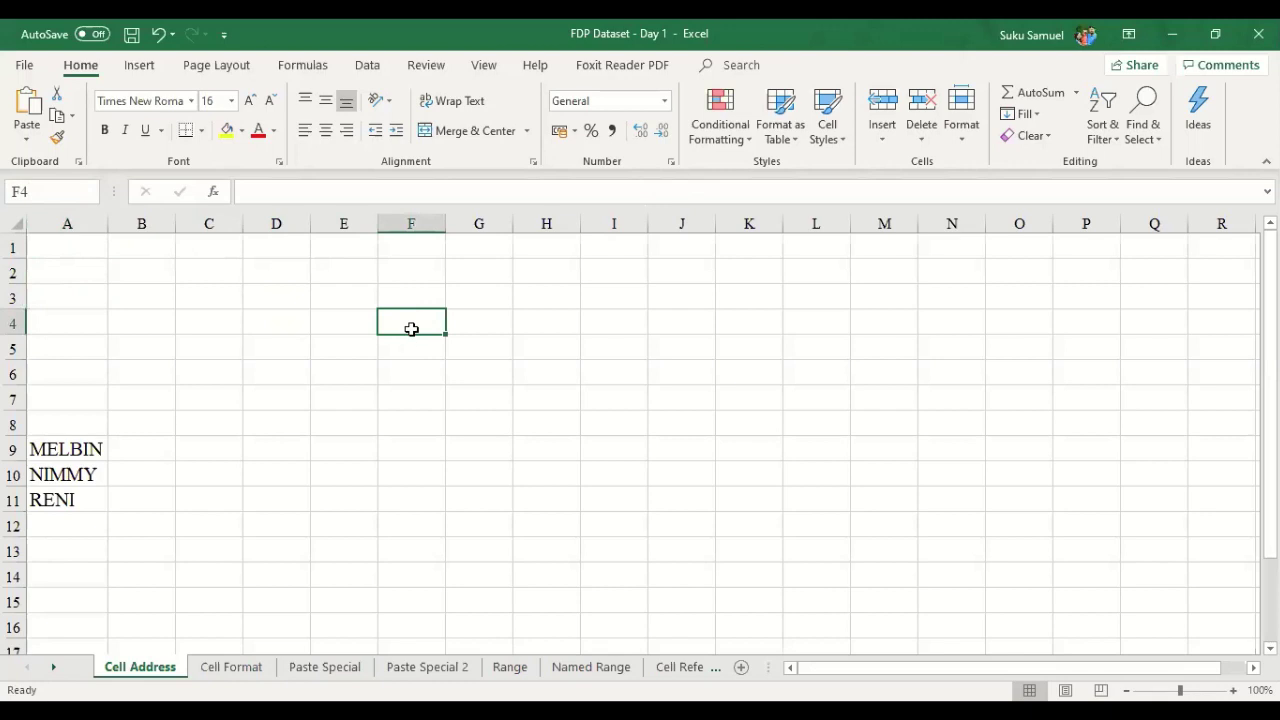
pyautogui.click(327, 194)
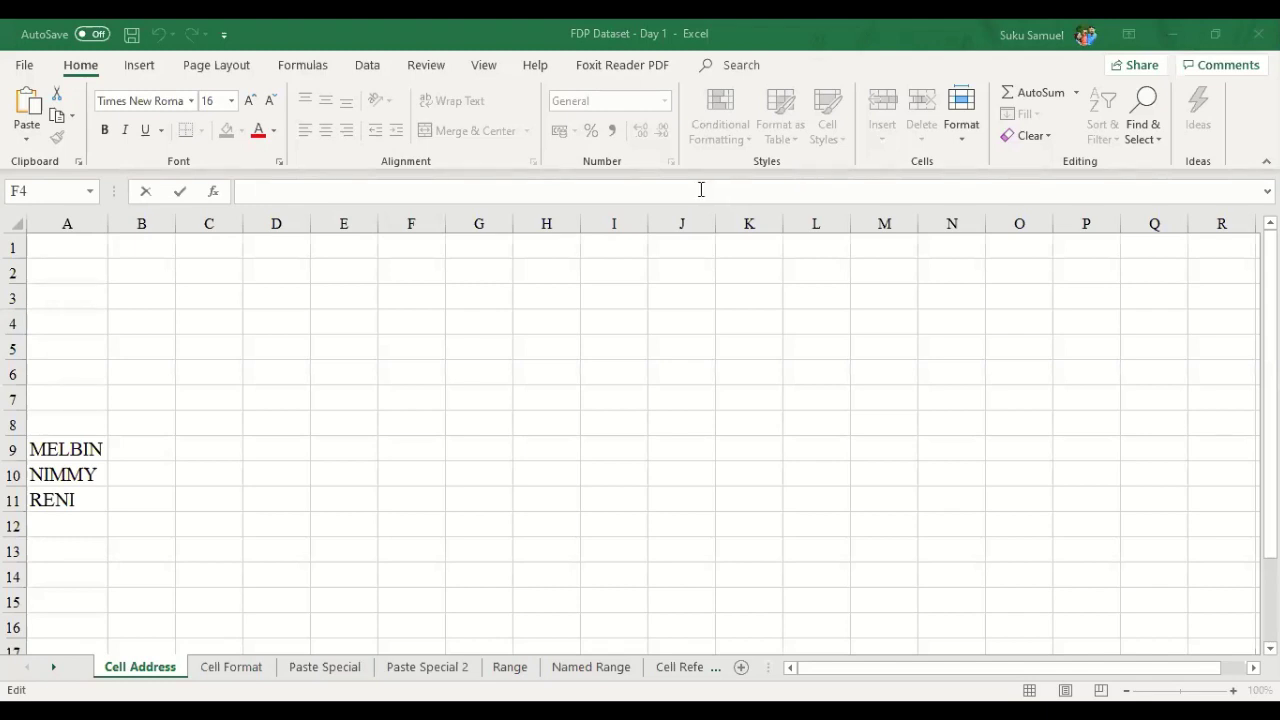
# - Select cell A9 and highlight its name MELBIN in the formula bar for editing
pyautogui.click(57, 450)
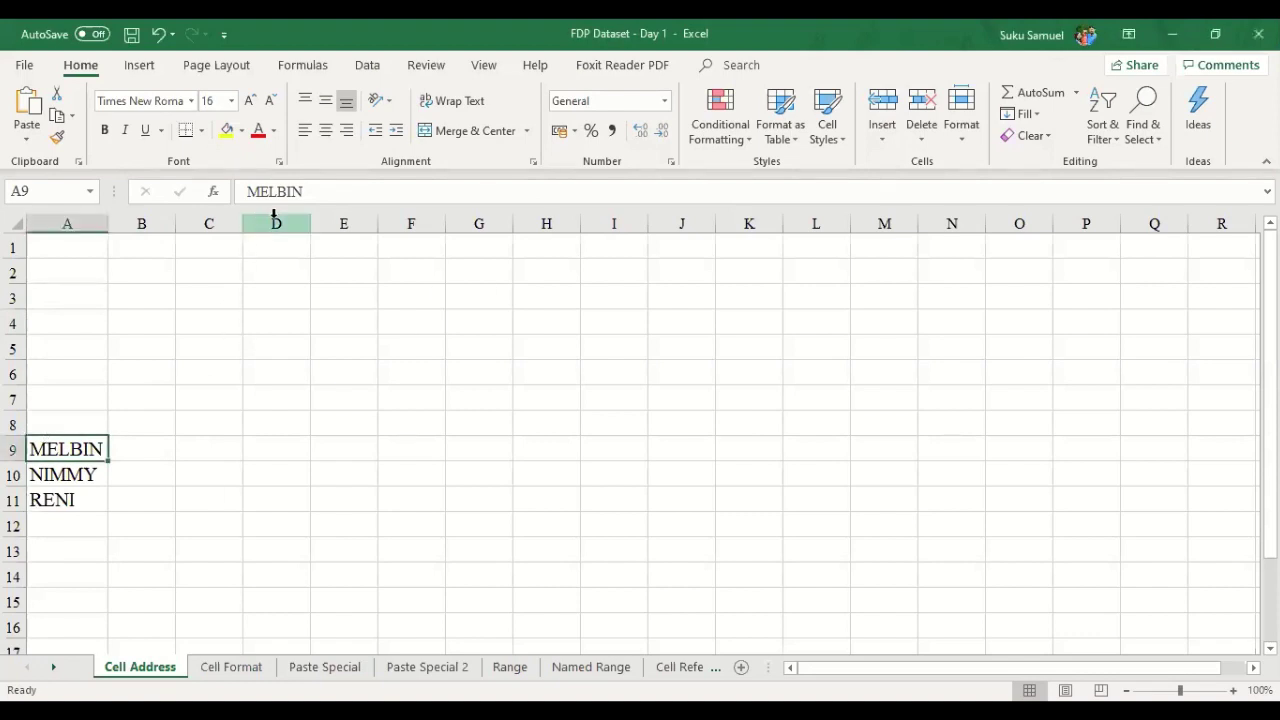
pyautogui.moveTo(320, 195); pyautogui.dragTo(236, 199)
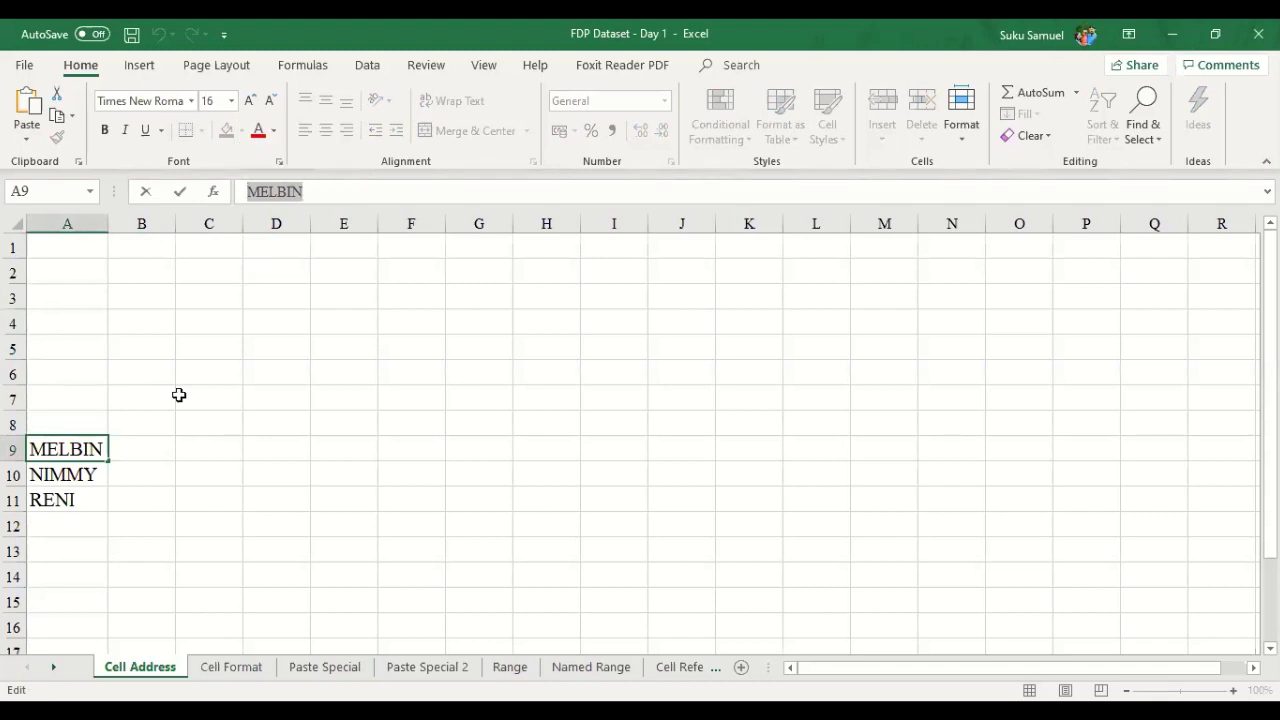
# - Place the cursor at the end of A9's MELBIN entry in the formula bar
pyautogui.click(322, 193)
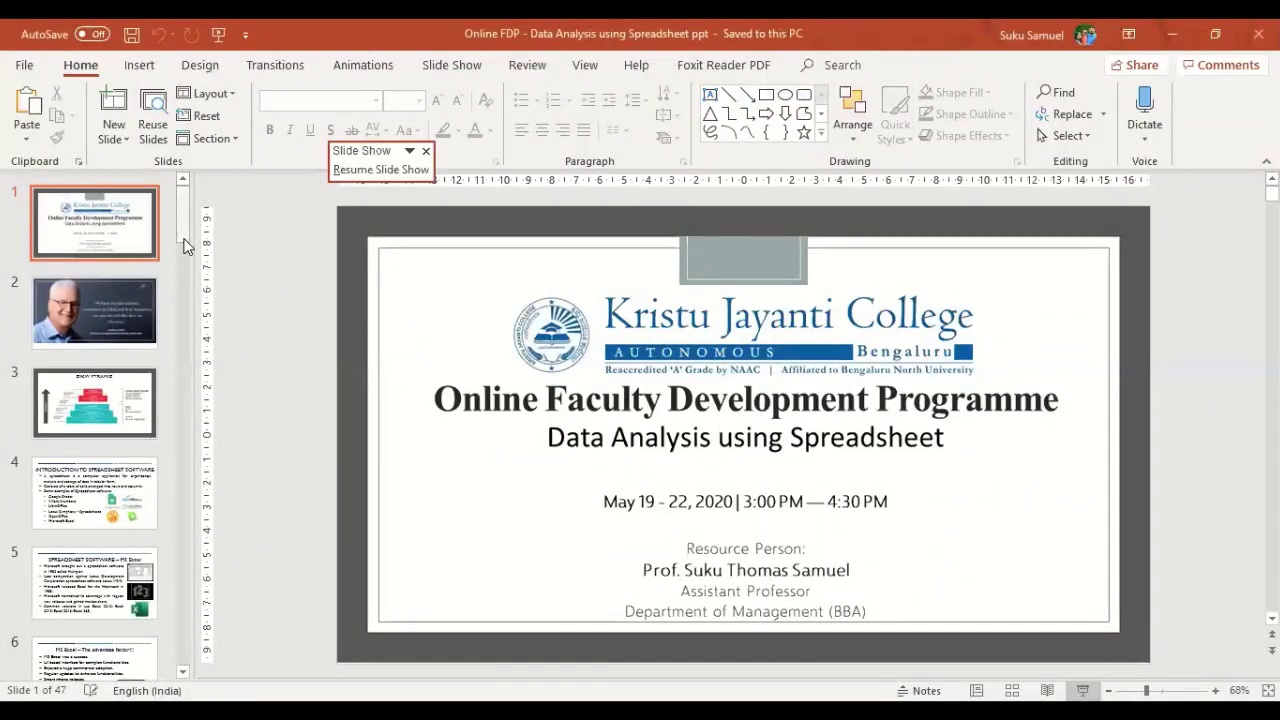
# - Select slide 8 in the thumbnail pane and return to the running slide show
pyautogui.scroll(-3, 184, 317)
pyautogui.scroll(-10, 182, 323)
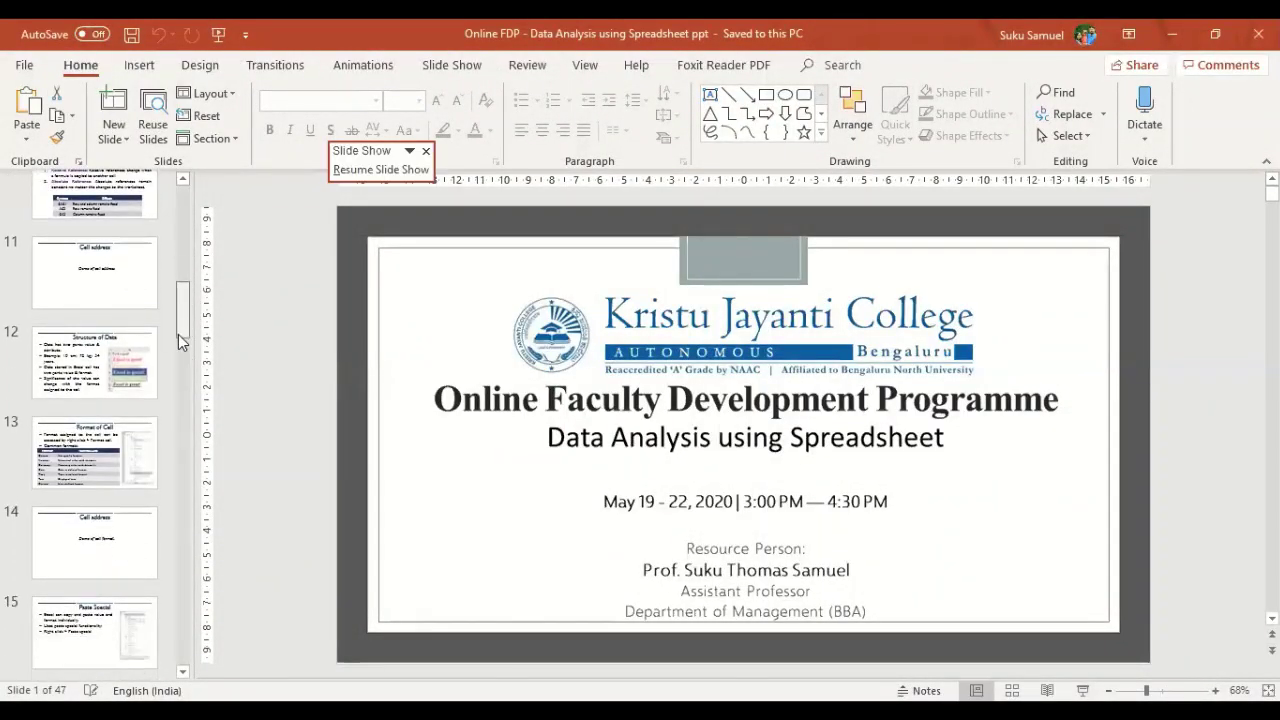
pyautogui.scroll(3, 176, 311)
pyautogui.click(114, 295)
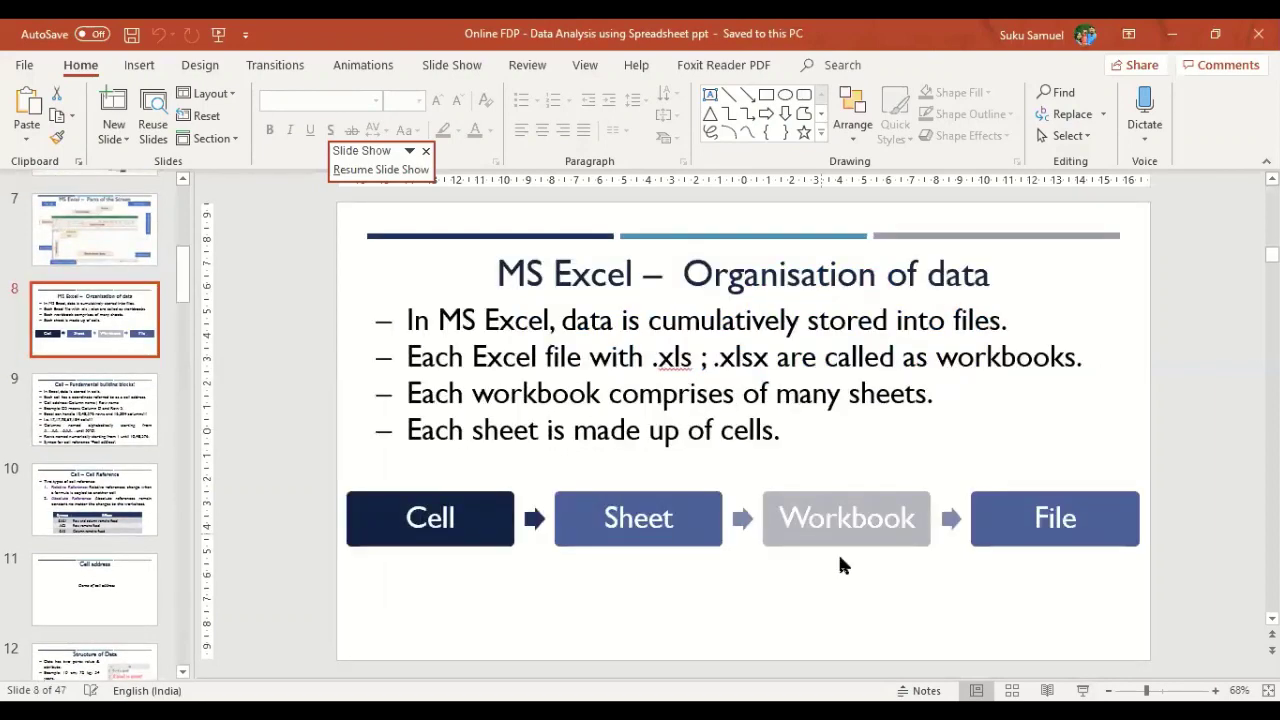
pyautogui.hotkey('alt', 'Tab')
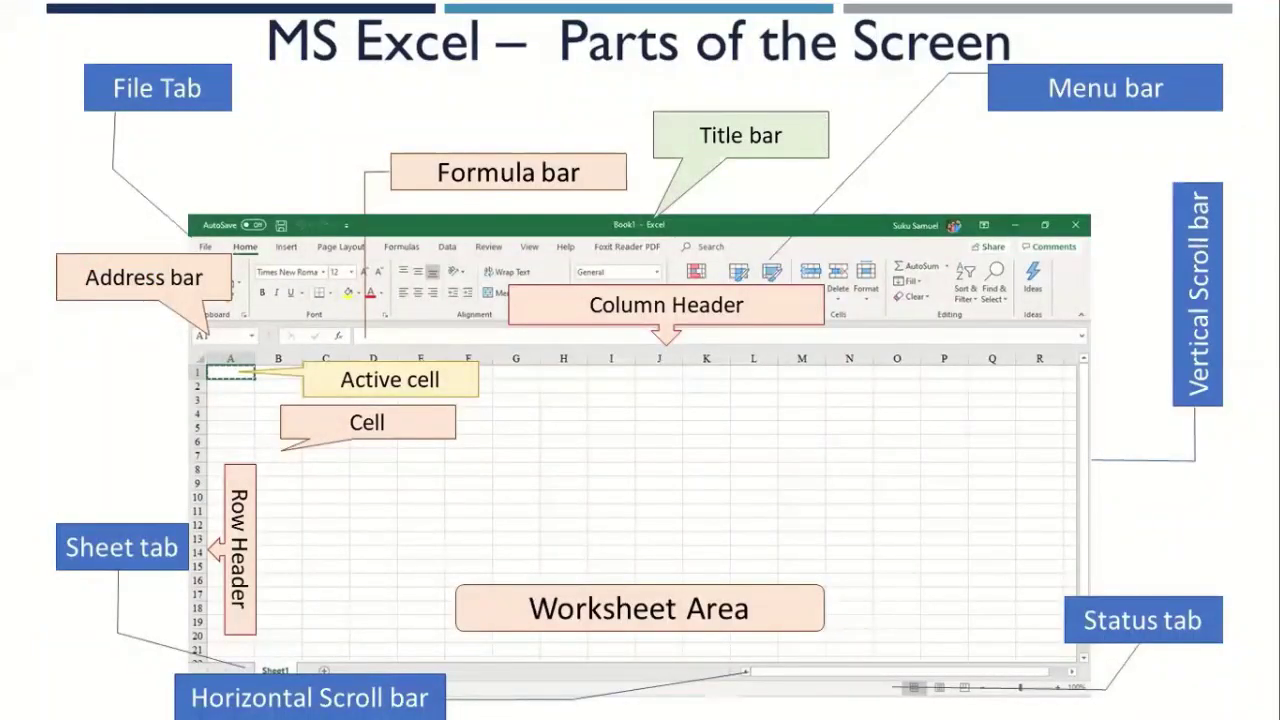
# - Advance through the Organisation of data slide to the Cell – Fundamental building blocks! slide
pyautogui.press('Right')
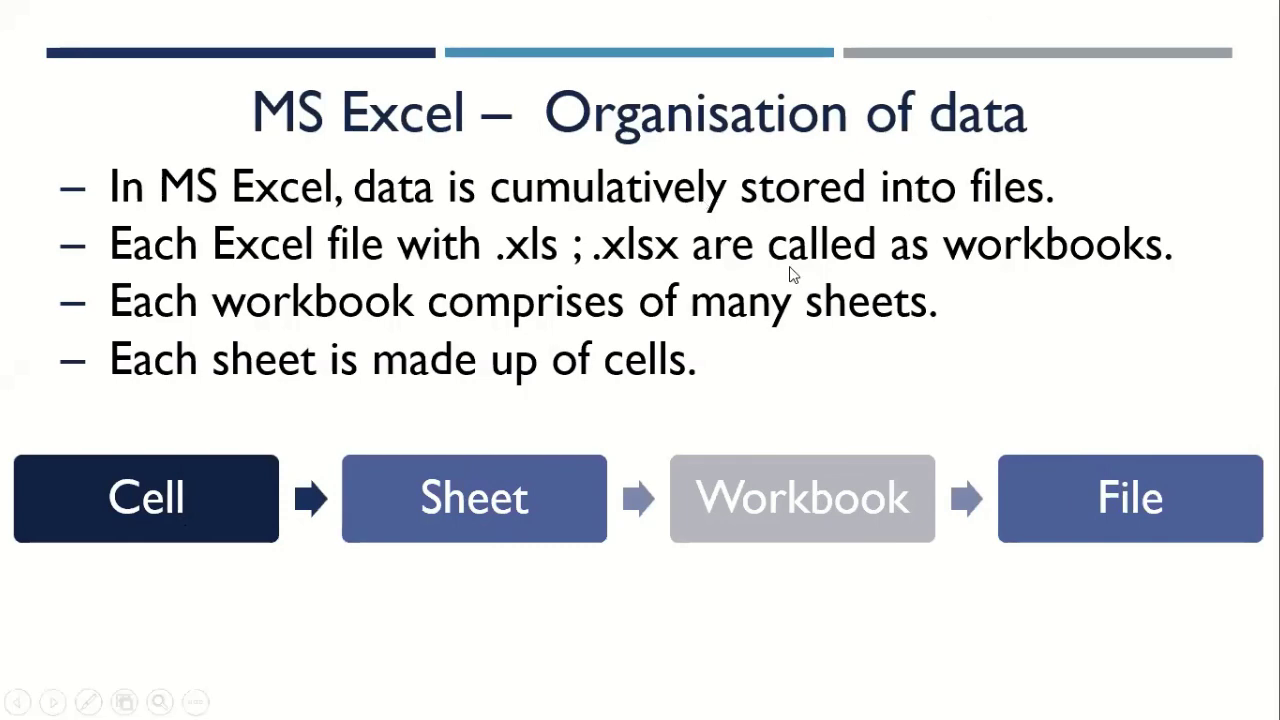
pyautogui.press('Right')
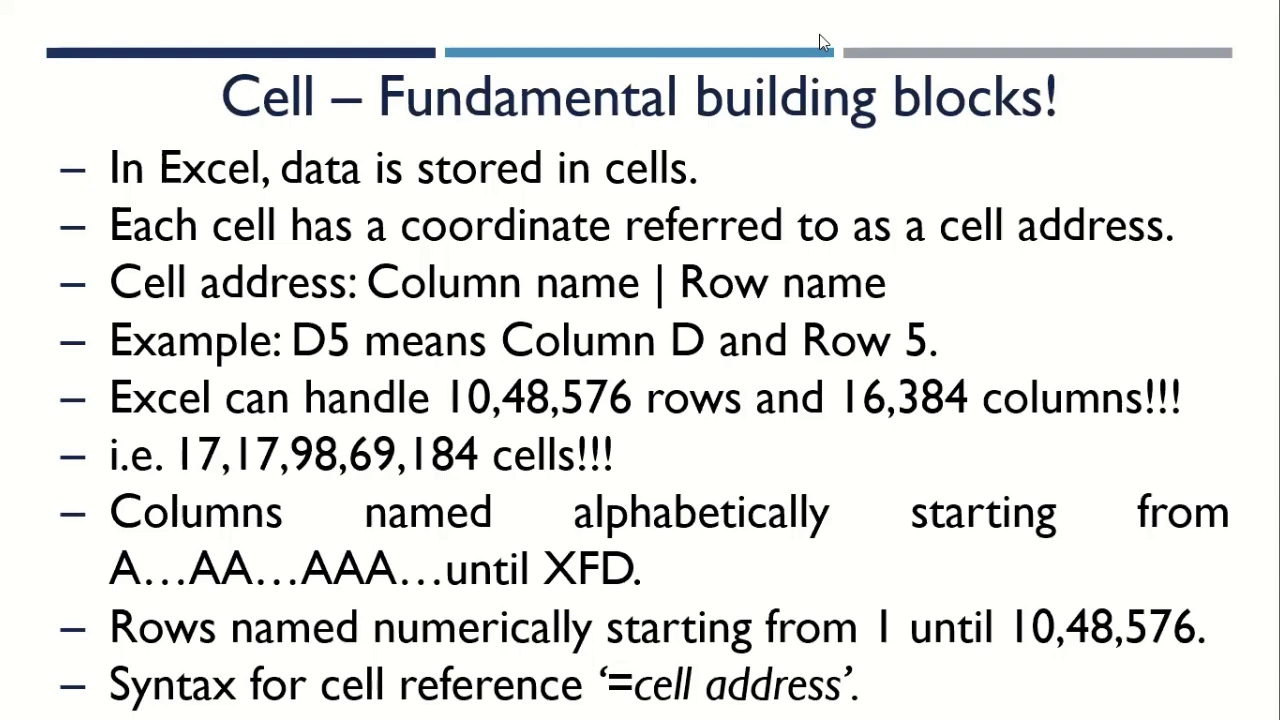
# - Glance at the Cell Reference slide, then return to Excel and commit the A9 entry
pyautogui.click(656, 250)
pyautogui.press('Left')
pyautogui.hotkey('alt', 'Tab')
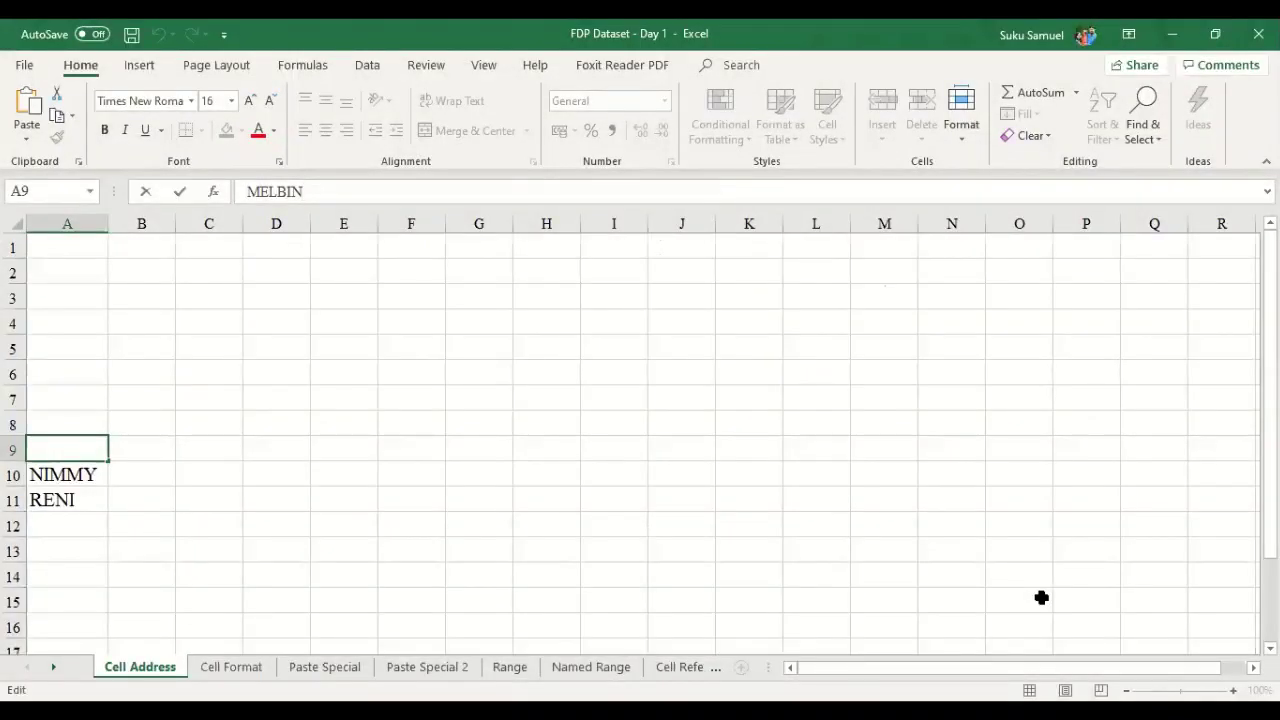
pyautogui.hotkey('ctrl', 'Return')
# - Step the active cell from A1 diagonally down the sheet to L7 with the arrow keys
pyautogui.press('Up')
pyautogui.press('Up')
pyautogui.press('Up')
pyautogui.press('Up')
pyautogui.press('Up')
pyautogui.press('Up')
pyautogui.press('Up')
pyautogui.press('Up')
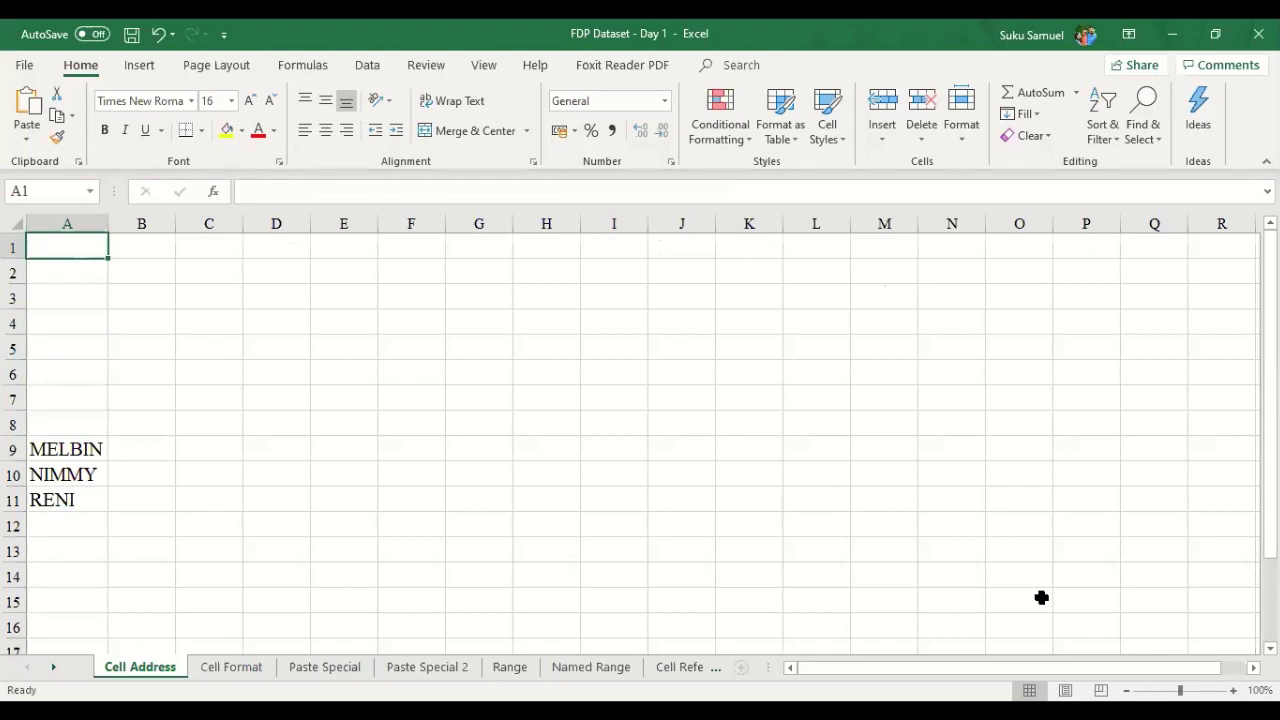
pyautogui.press('Right')
pyautogui.press('Right')
pyautogui.press('Left')
pyautogui.press('Left')
pyautogui.press('Right')
pyautogui.press('Right')
pyautogui.press('Right')
pyautogui.press('Down')
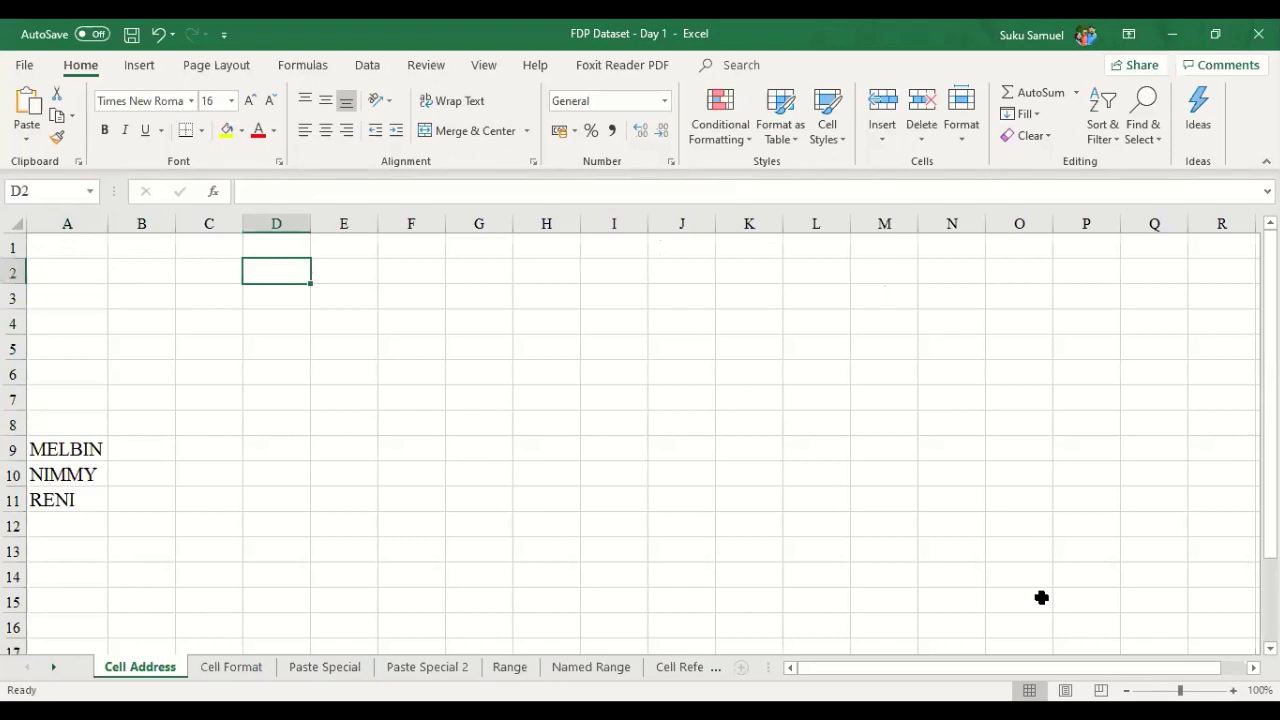
pyautogui.press('Up')
pyautogui.press('Left')
pyautogui.press('Left')
pyautogui.press('Left')
pyautogui.press('Right')
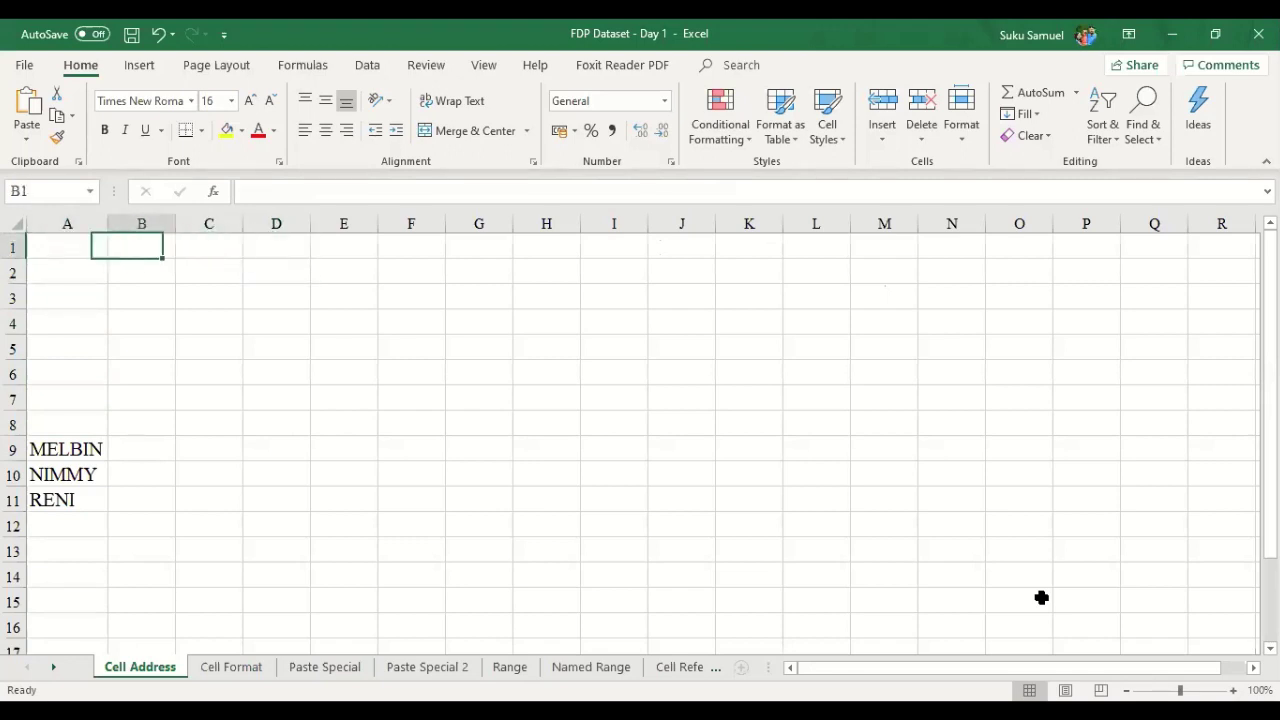
pyautogui.press('Right')
pyautogui.press('Right')
pyautogui.press('Right')
pyautogui.press('Down')
pyautogui.press('Down')
pyautogui.press('Right')
pyautogui.press('Right')
pyautogui.press('Right')
pyautogui.press('Down')
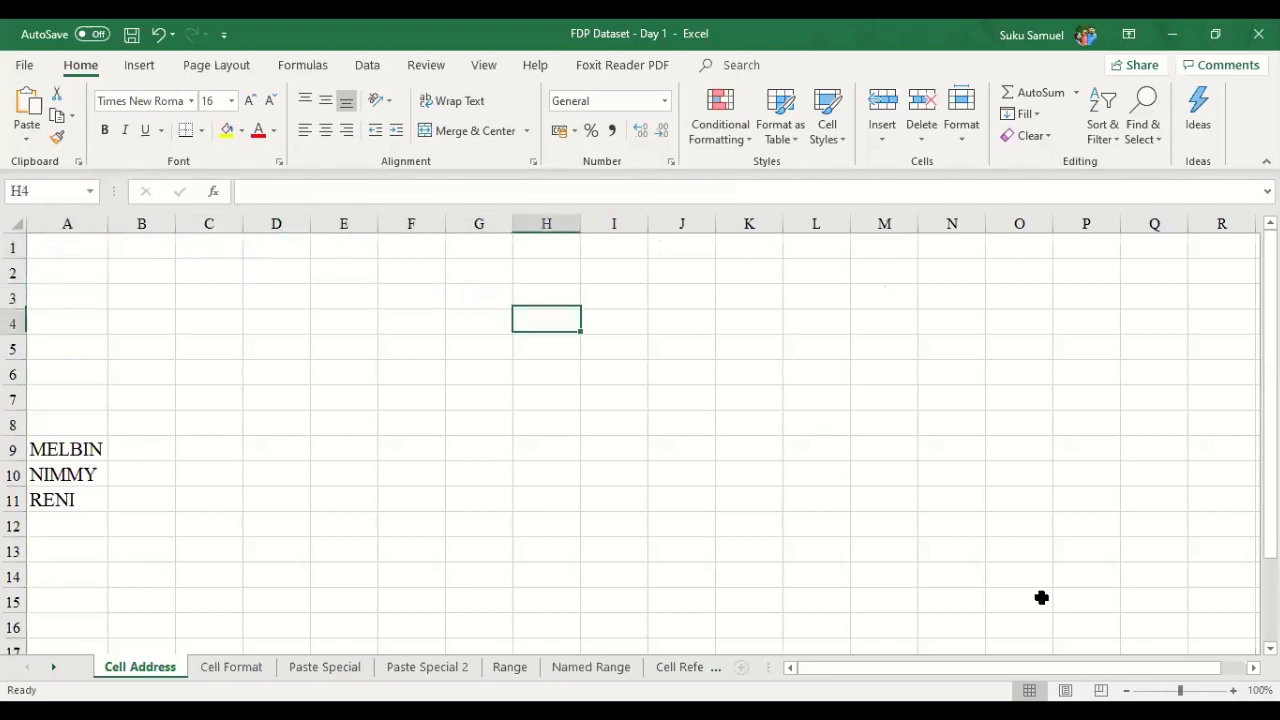
pyautogui.press('Right')
pyautogui.press('Down')
pyautogui.press('Right')
pyautogui.press('Down')
pyautogui.press('Right')
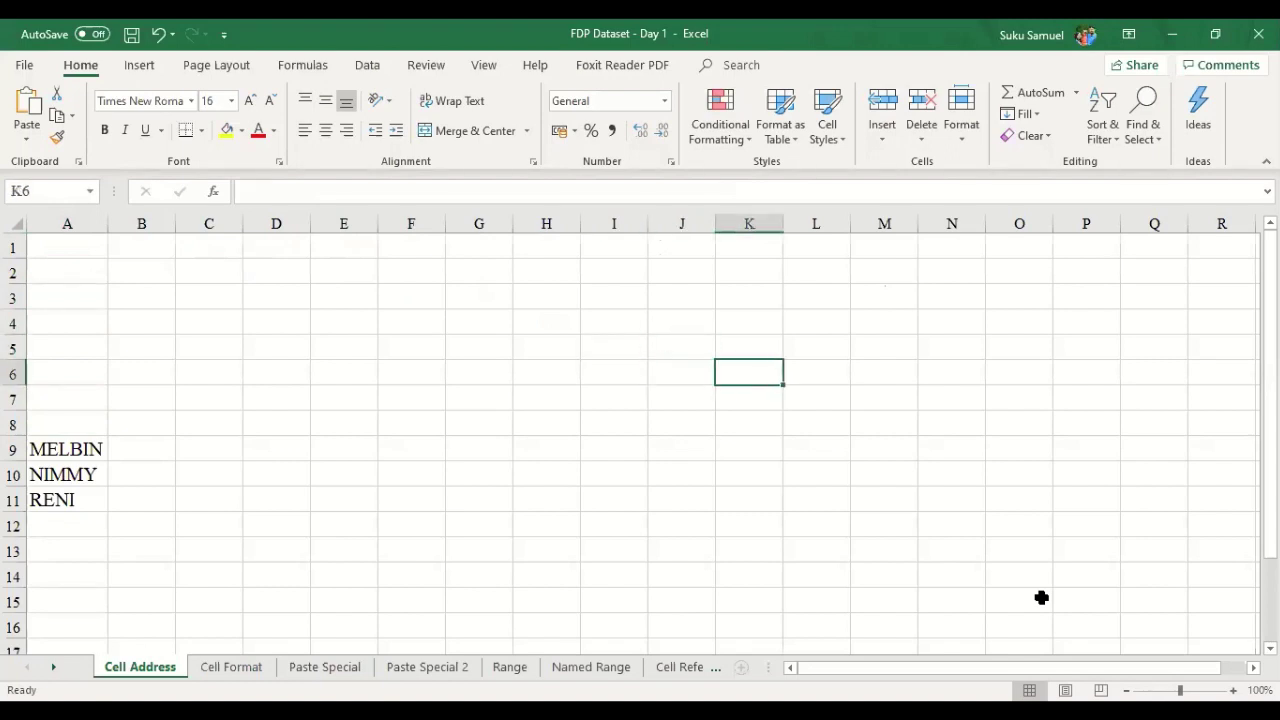
pyautogui.press('Down')
pyautogui.press('Right')
# - Walk the active cell back up to row 1, then jump to XFD1, the last column
pyautogui.press('Down')
pyautogui.press('Right')
pyautogui.press('Right')
pyautogui.press('Up')
pyautogui.press('Up')
pyautogui.press('Left')
pyautogui.press('Left')
pyautogui.press('Left')
pyautogui.press('Up')
pyautogui.press('Up')
pyautogui.press('Left')
pyautogui.press('Left')
pyautogui.press('Up')
pyautogui.press('Up')
pyautogui.press('Left')
pyautogui.press('Up')
pyautogui.press('Left')
pyautogui.press('Down')
pyautogui.press('Down')
pyautogui.press('Down')
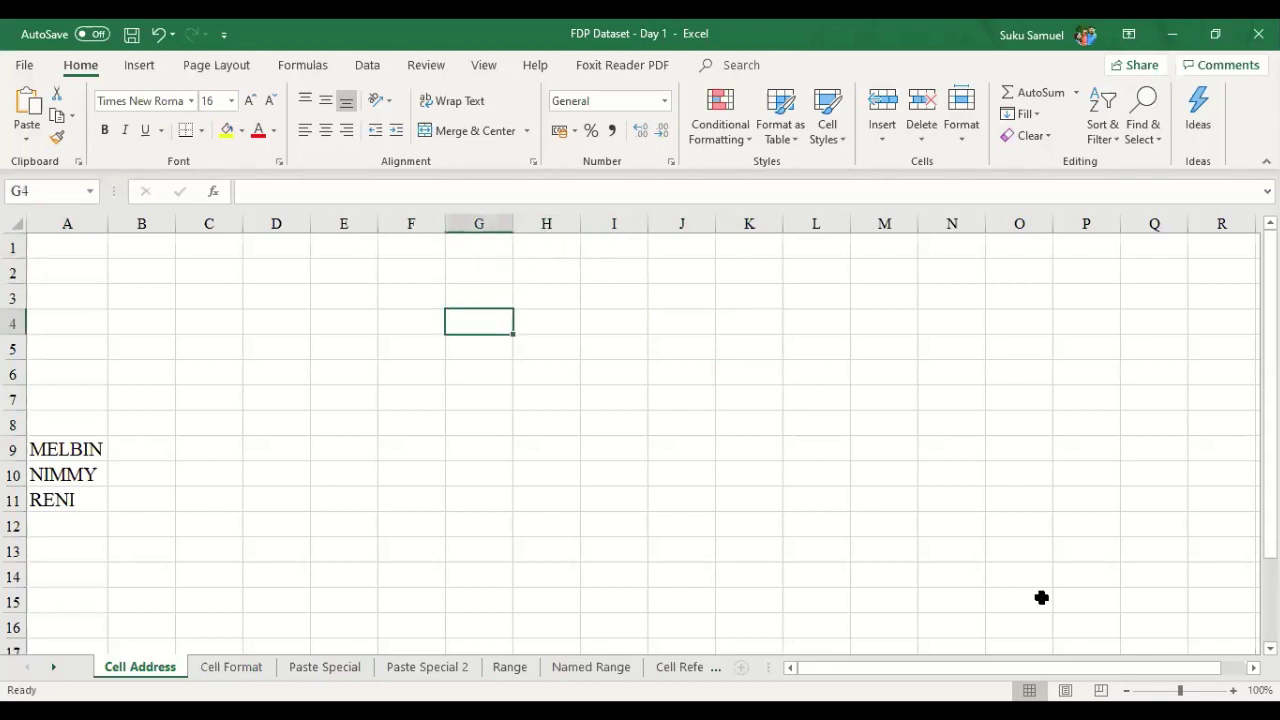
pyautogui.press('Up')
pyautogui.press('Up')
pyautogui.press('Up')
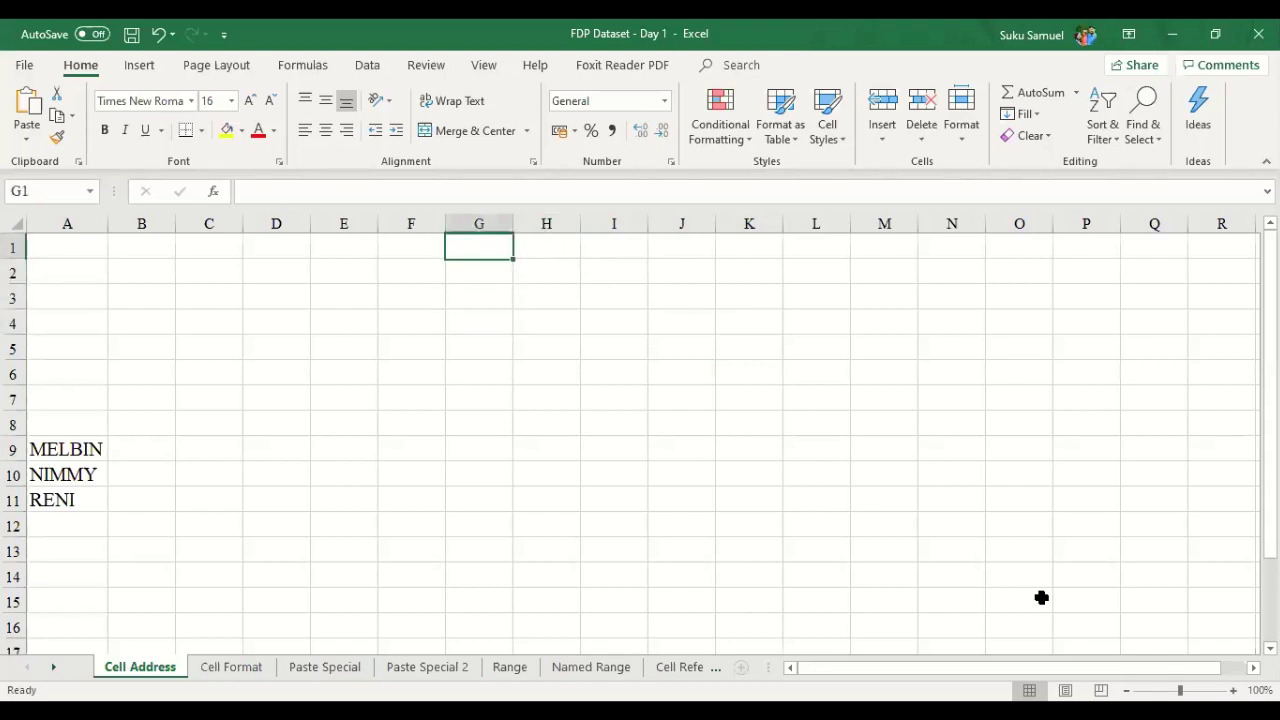
pyautogui.hotkey('ctrl', 'Right')
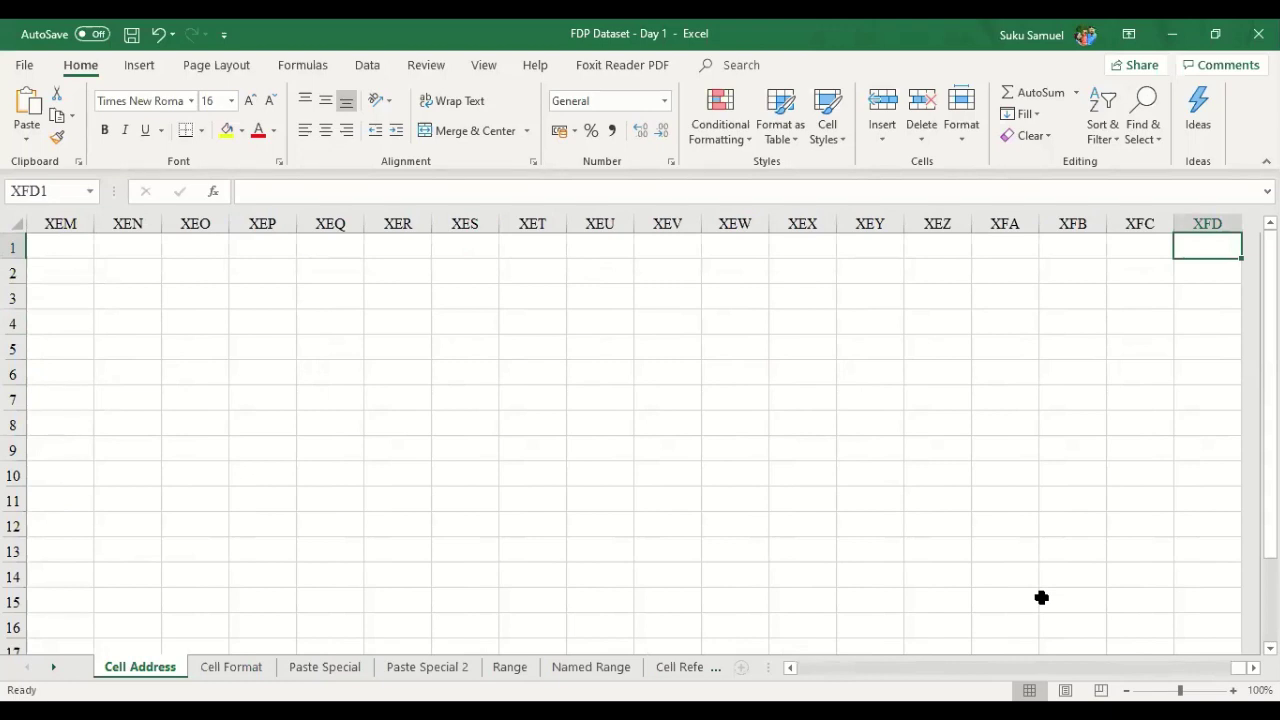
# - Name cell XFD1 'TEST' through the Name Box
pyautogui.press('Left')
pyautogui.press('Right')
pyautogui.click(70, 190)
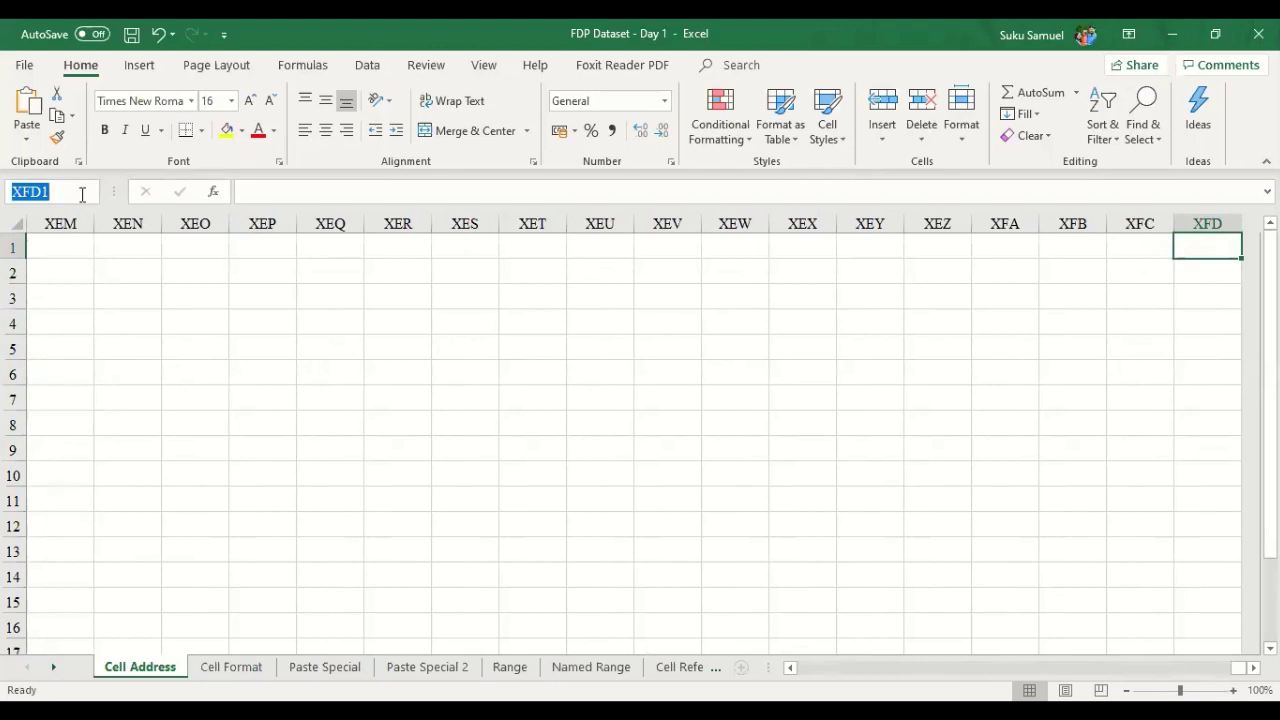
pyautogui.press('BackSpace')
pyautogui.write('TEST')
pyautogui.press('Return')
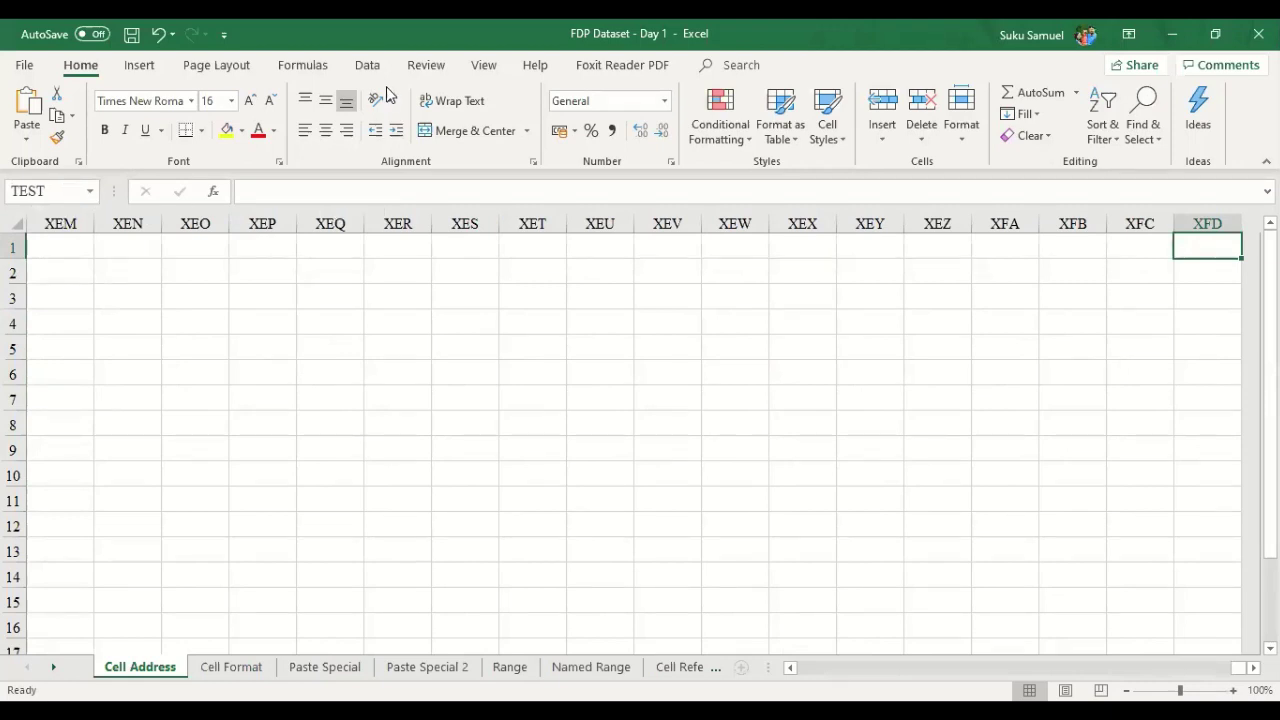
# - Enter 789 in XFD1 and return to cell A1
pyautogui.write('789')
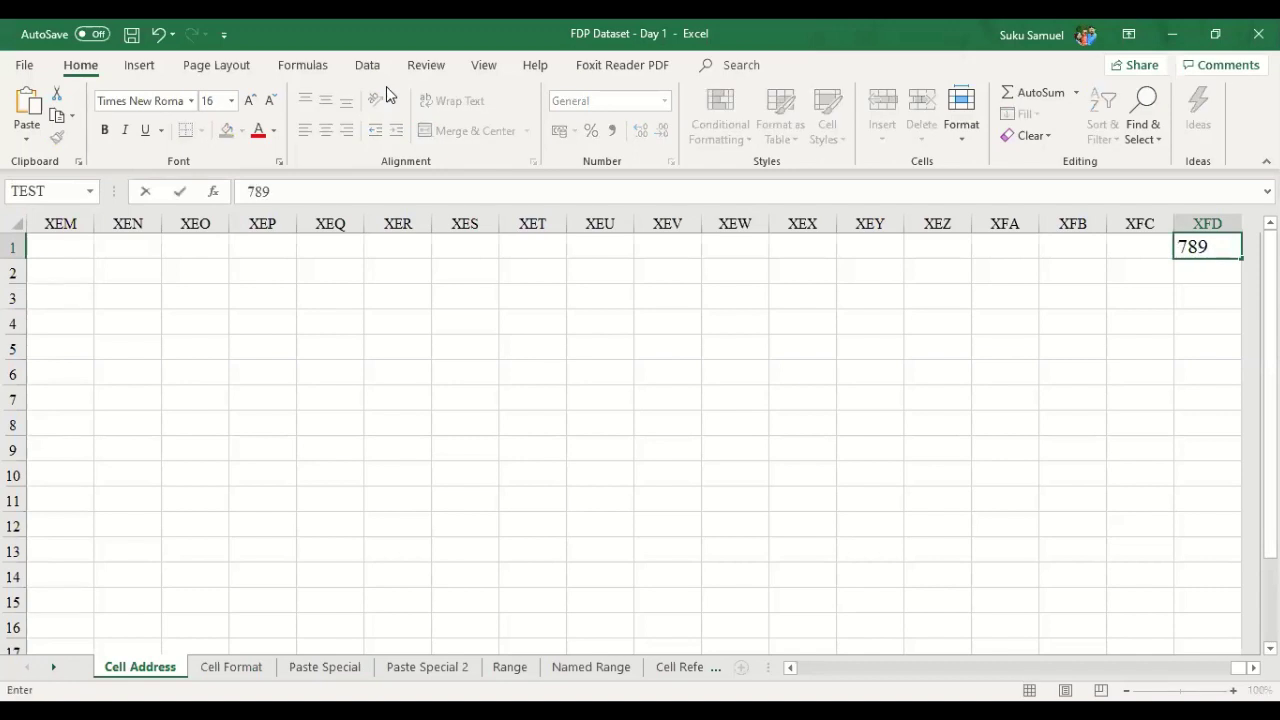
pyautogui.press('Return')
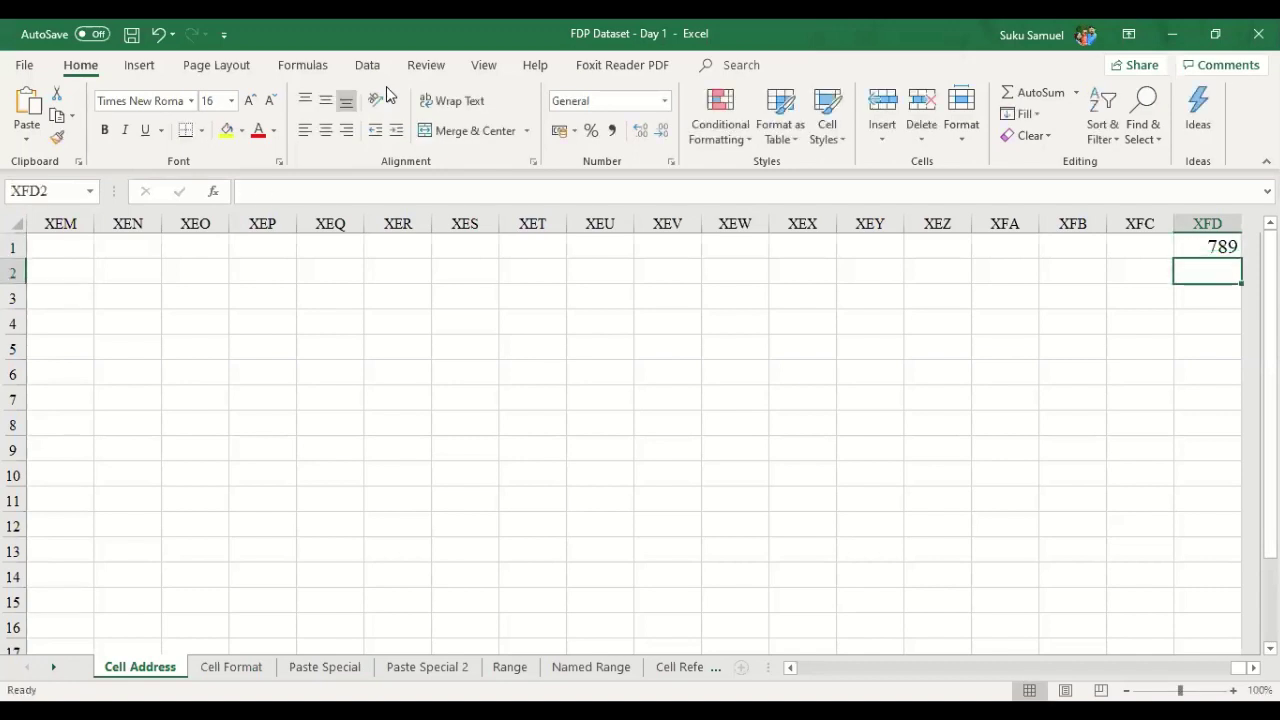
pyautogui.hotkey('ctrl', 'Home')
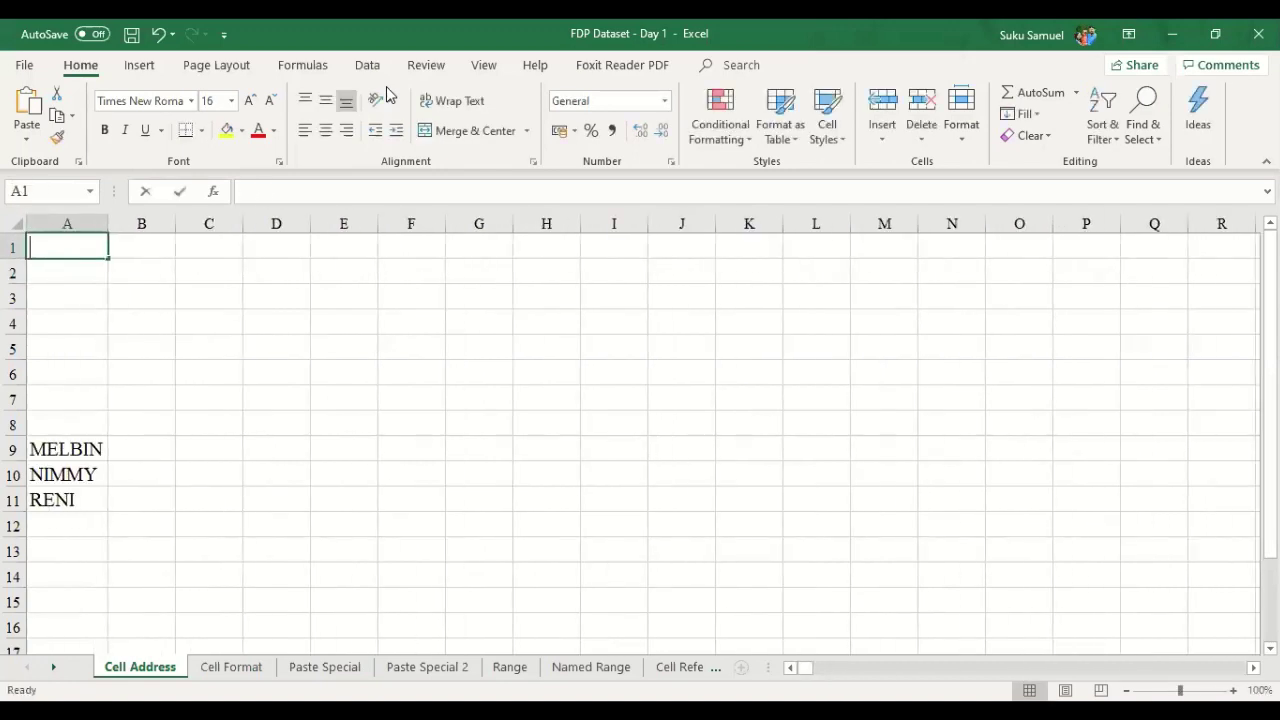
# - Enter the formula =TEST in A1 so it shows 789 from XFD1
pyautogui.write('=')
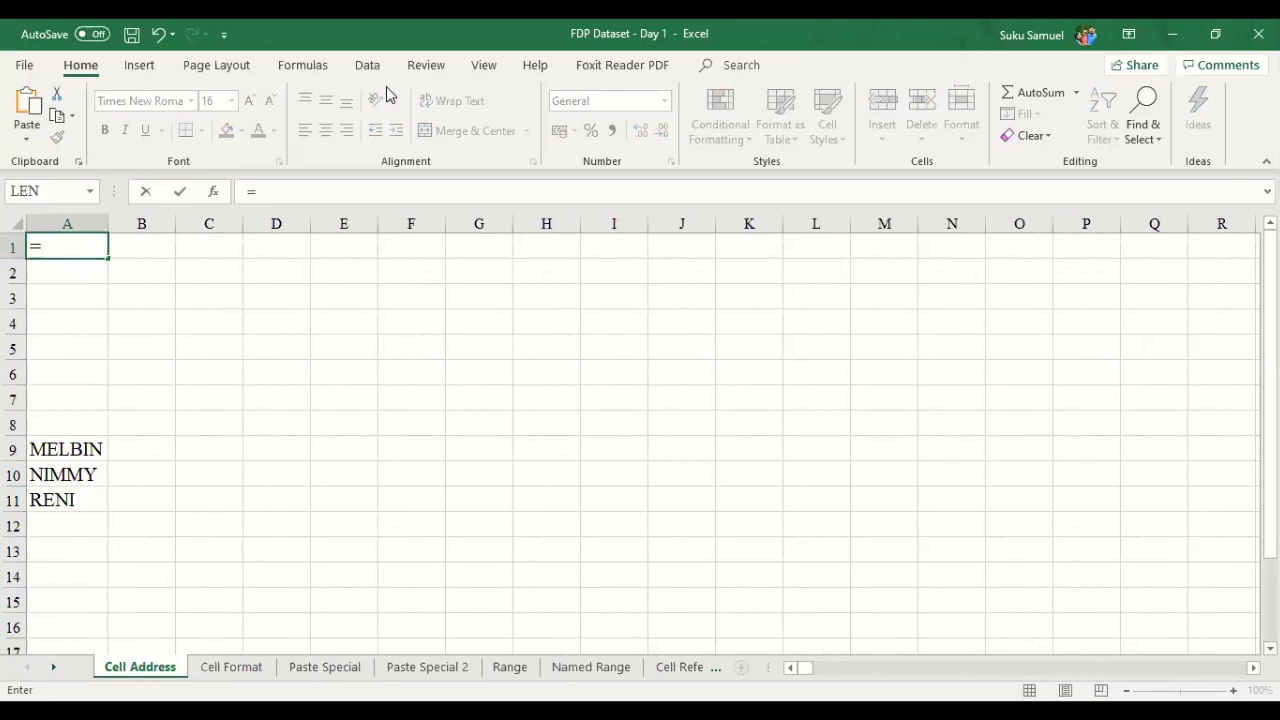
pyautogui.write('tes')
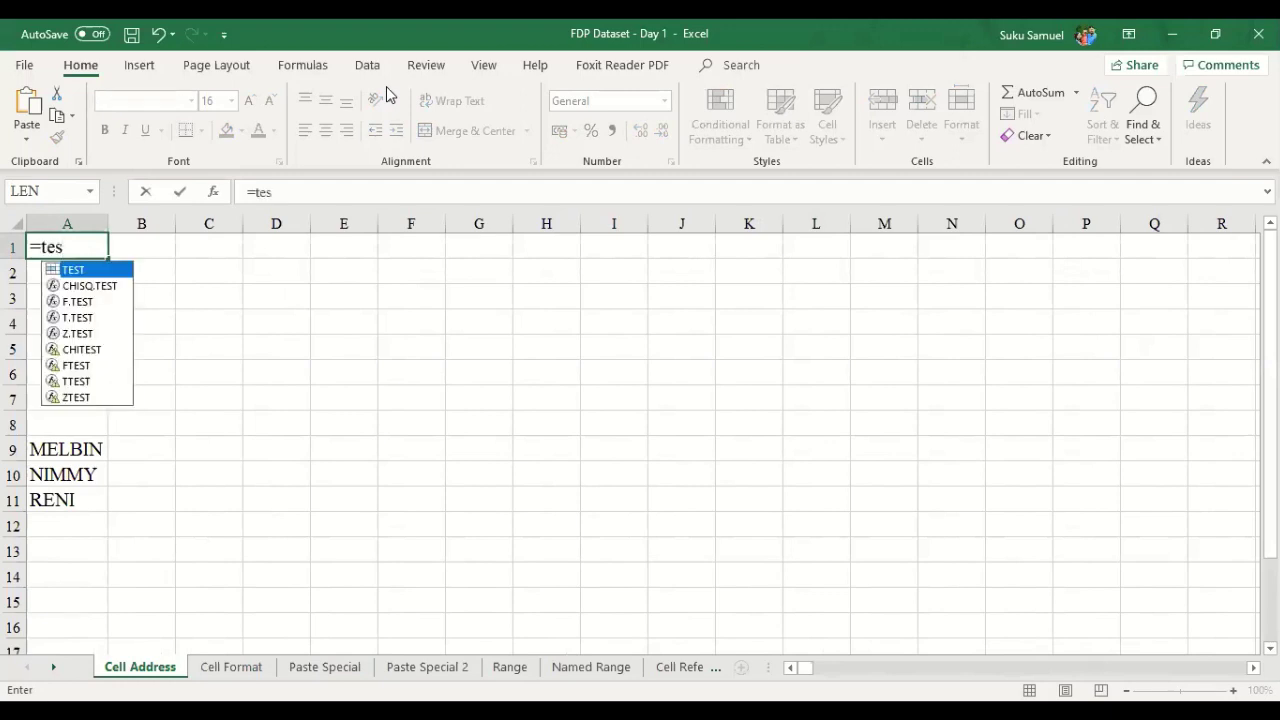
pyautogui.press('Escape')
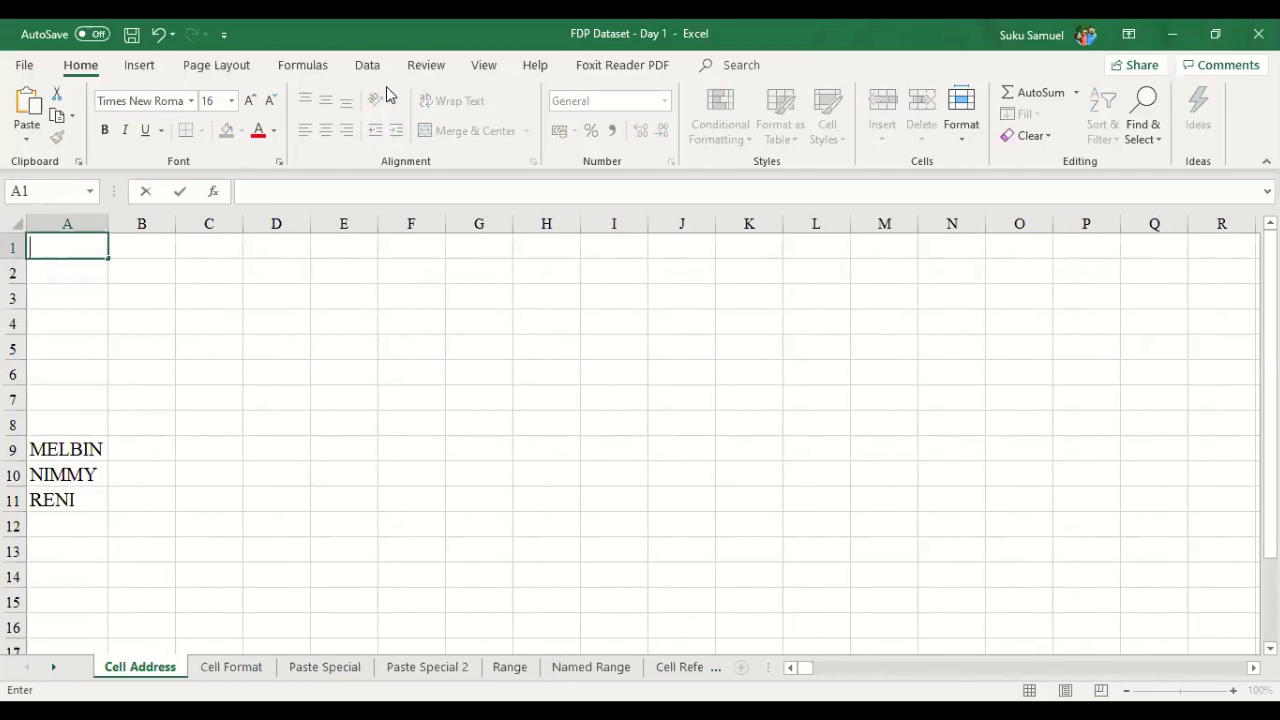
pyautogui.write('=')
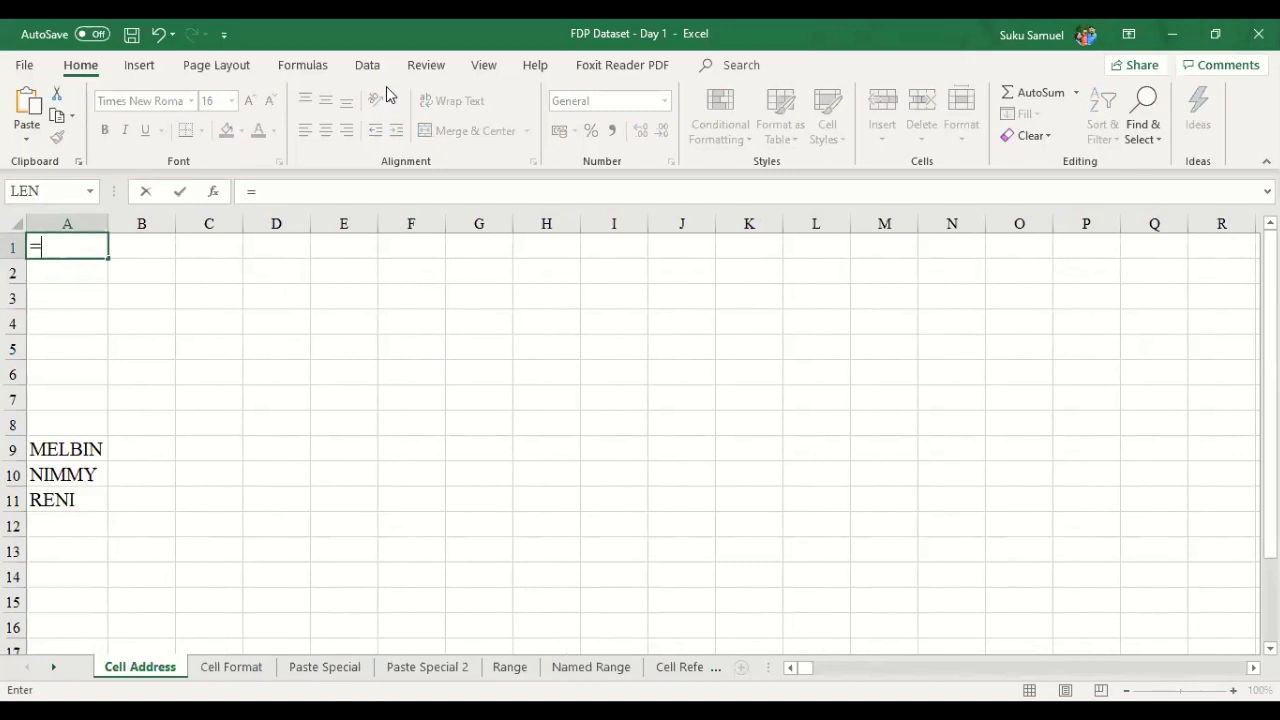
pyautogui.press('Escape')
pyautogui.write('=')
pyautogui.write('test')
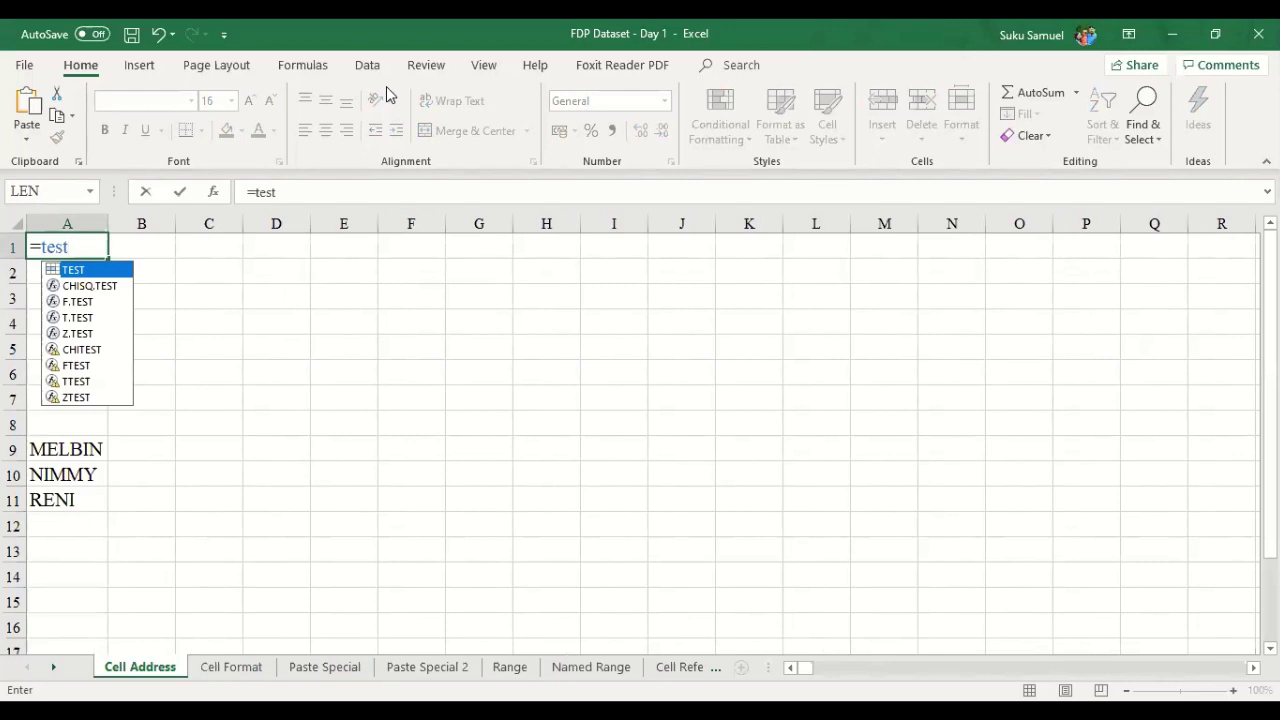
pyautogui.press('Return')
pyautogui.press('Up')
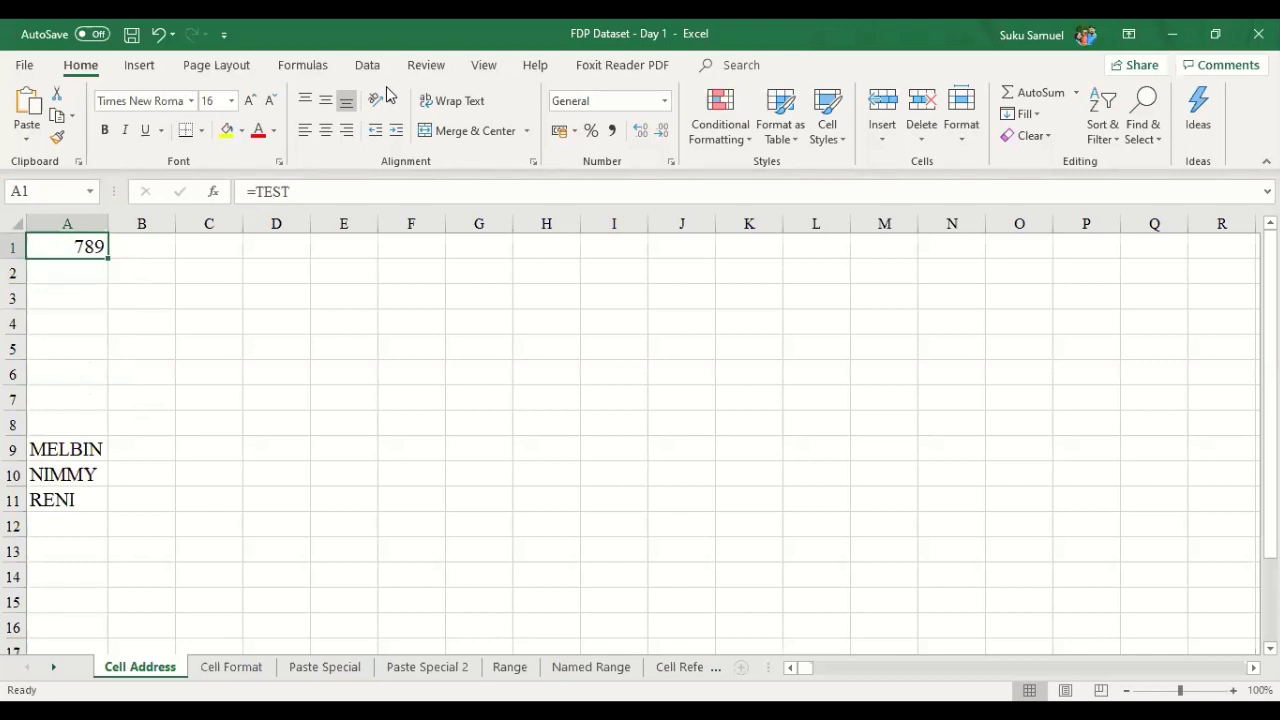
# - Delete the =TEST formula from A1 and move down to A2
pyautogui.press('Delete')
pyautogui.press('Down')
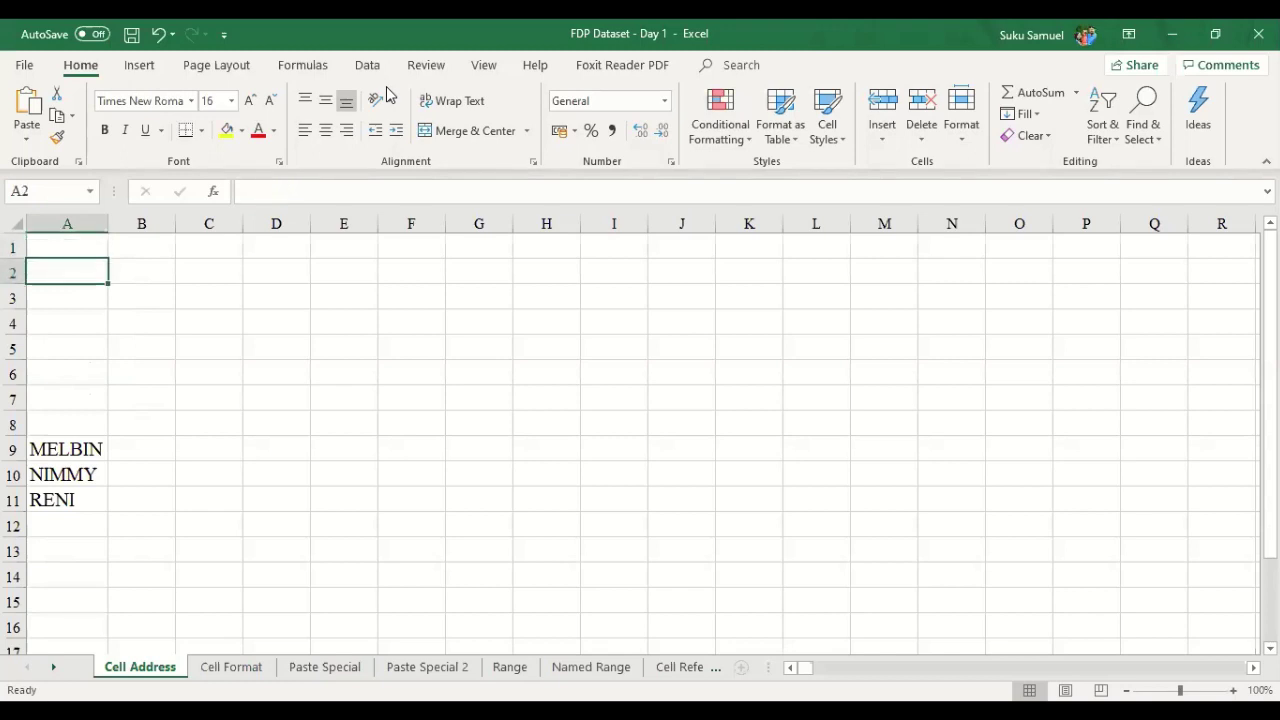
pyautogui.press('Right')
pyautogui.press('Right')
pyautogui.press('Down')
pyautogui.press('Down')
pyautogui.press('Down')
pyautogui.press('Down')
pyautogui.press('Down')
pyautogui.press('Down')
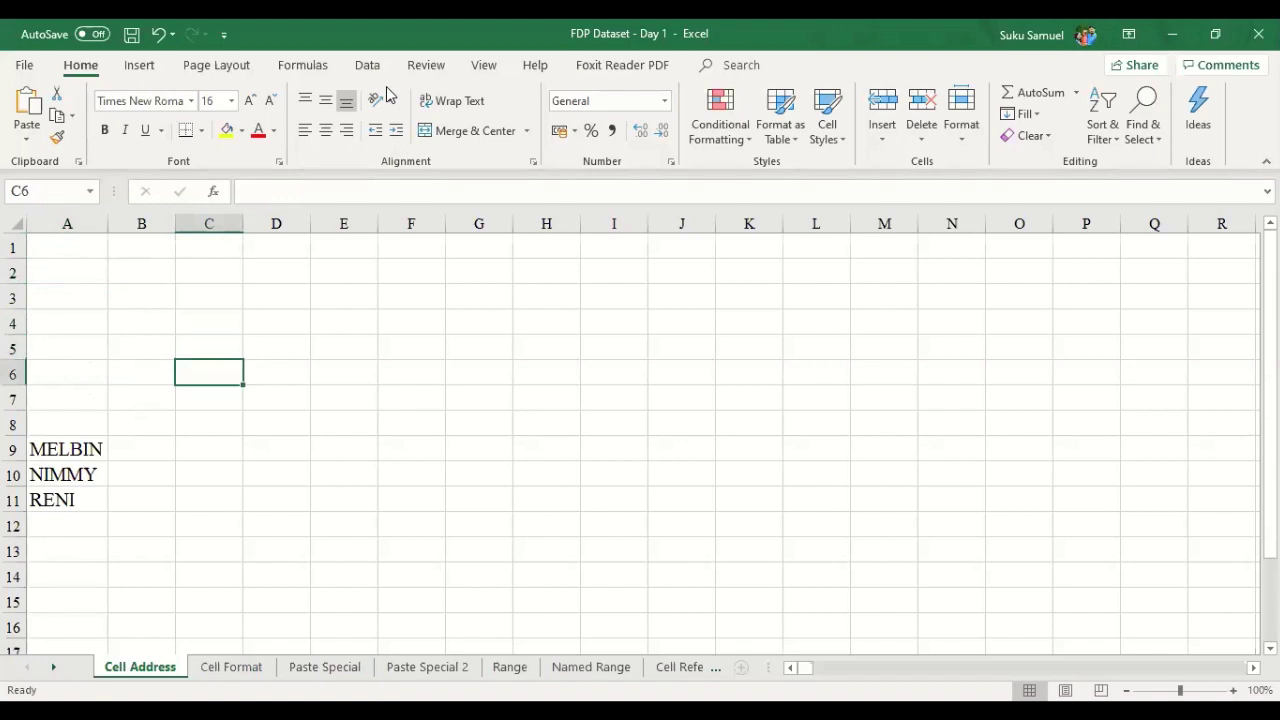
pyautogui.press('Left')
pyautogui.press('Down')
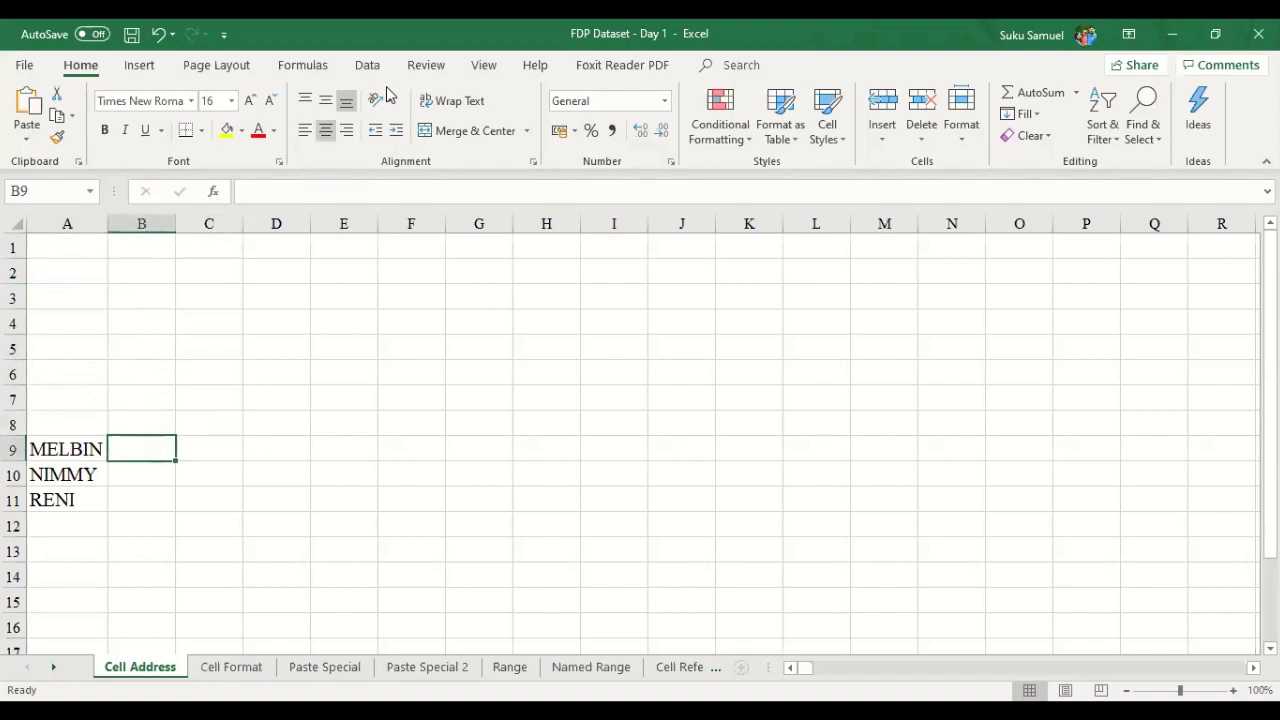
pyautogui.press('Right')
pyautogui.press('Up')
pyautogui.press('Left')
pyautogui.press('Down')
pyautogui.press('Up')
pyautogui.press('Up')
pyautogui.press('Up')
pyautogui.press('Up')
pyautogui.press('Up')
pyautogui.press('Up')
pyautogui.press('Up')
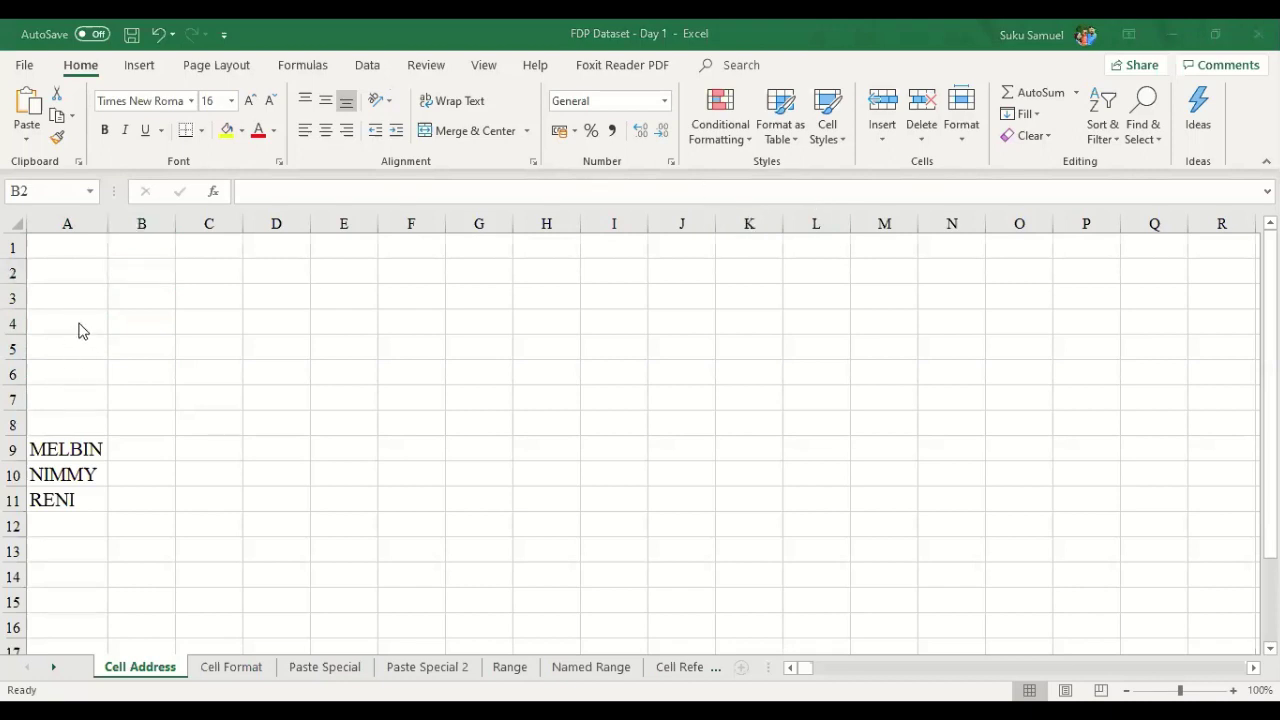
# - Type 25, 65 and 78 into B9, B10 and B11
pyautogui.click(129, 449)
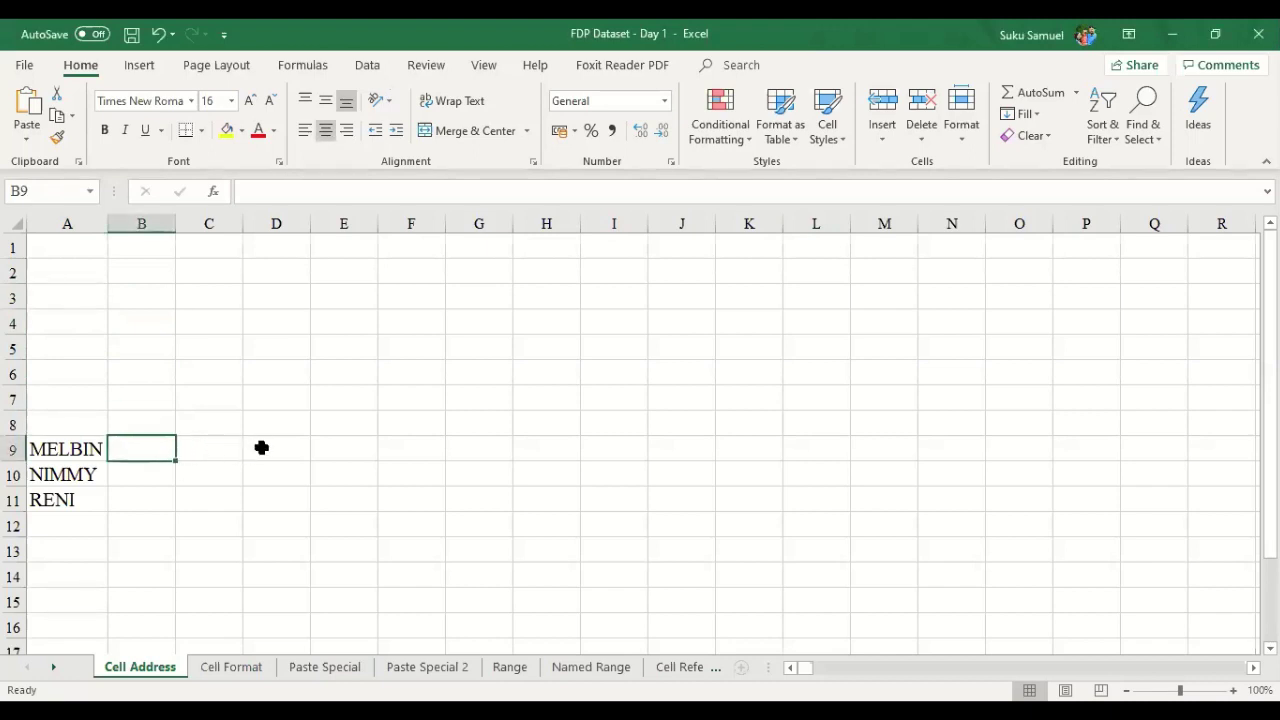
pyautogui.write('25')
pyautogui.press('Return')
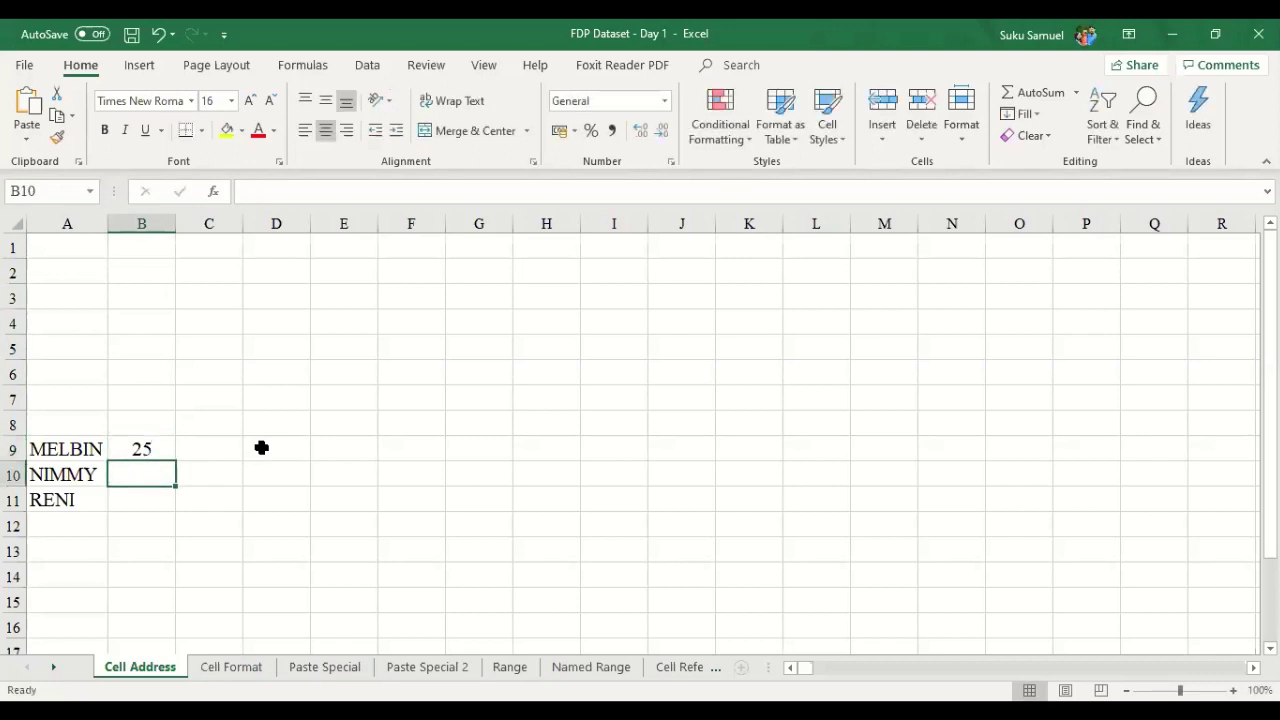
pyautogui.write('65')
pyautogui.press('Return')
pyautogui.write('78')
pyautogui.press('Return')
# - Arrow around the sheet back to B9 and select its address in the Name Box
pyautogui.press('Right')
pyautogui.press('Right')
pyautogui.press('Up')
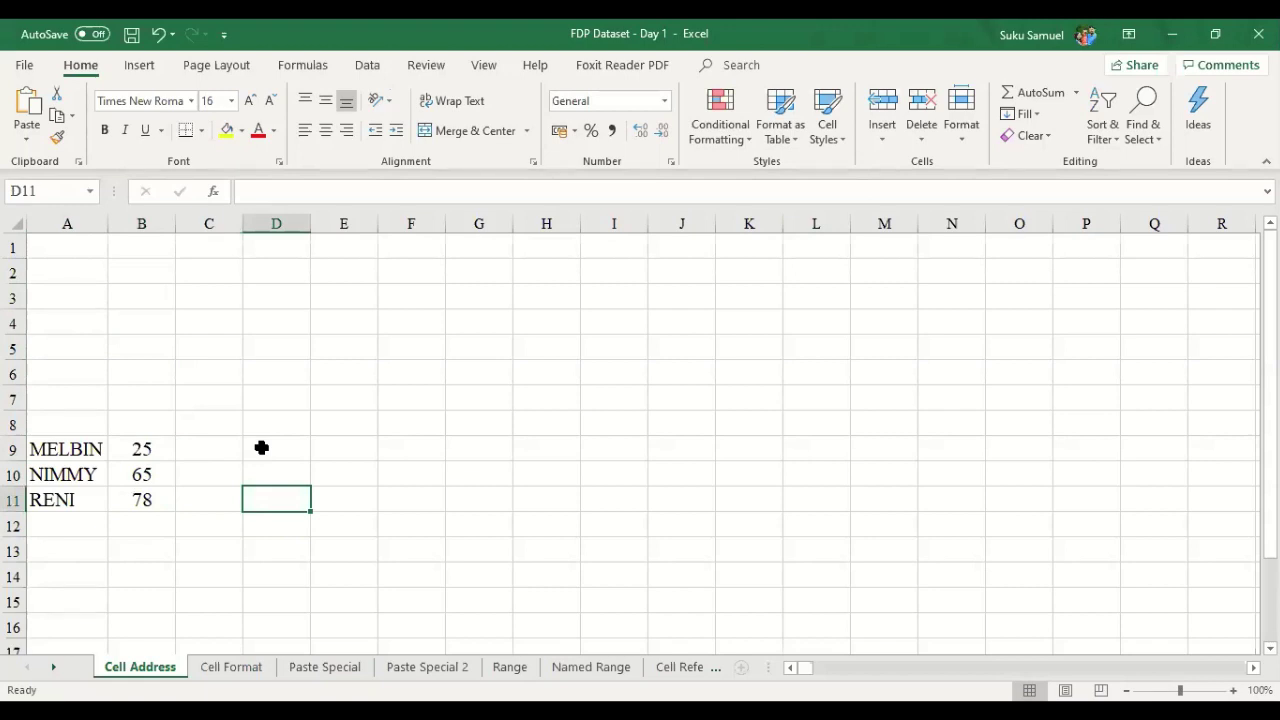
pyautogui.press('Down')
pyautogui.press('Down')
pyautogui.press('Down')
pyautogui.press('Up')
pyautogui.press('Left')
pyautogui.press('Left')
pyautogui.press('Left')
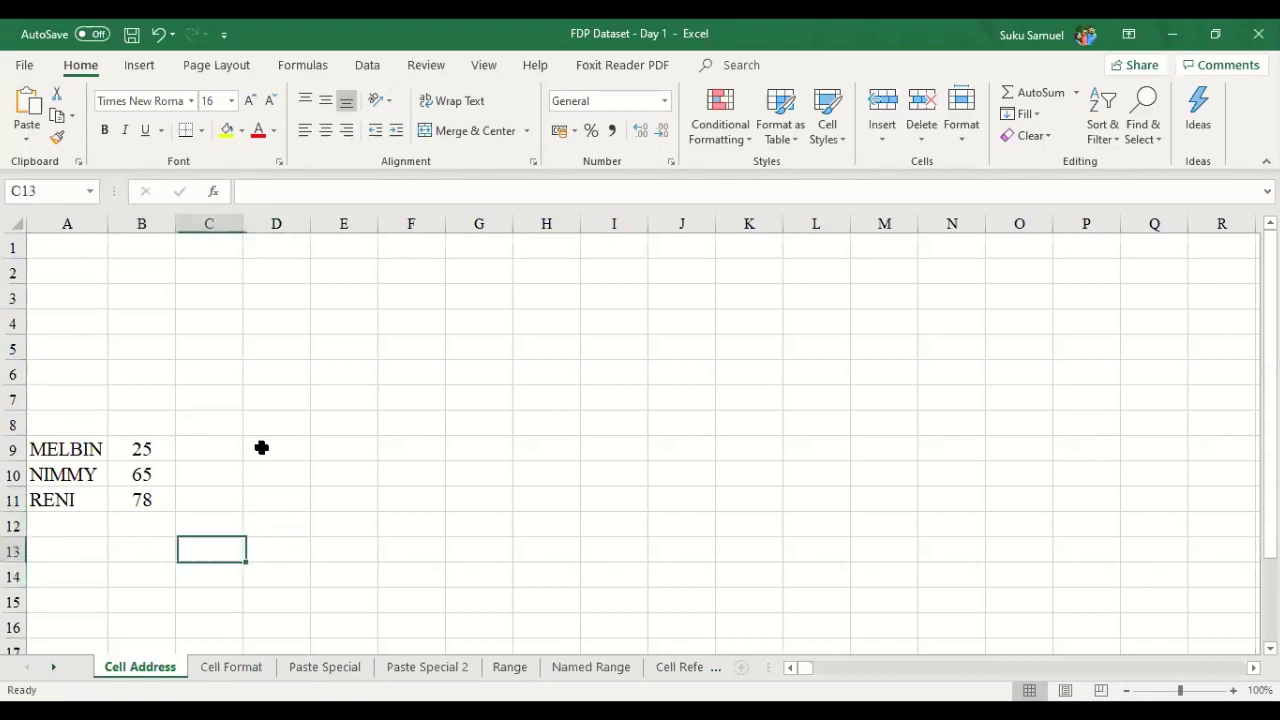
pyautogui.press('Down')
pyautogui.press('Up')
pyautogui.press('Down')
pyautogui.press('Right')
pyautogui.press('Up')
pyautogui.press('Up')
pyautogui.press('Up')
pyautogui.press('Up')
pyautogui.press('Up')
pyautogui.press('Up')
pyautogui.press('Down')
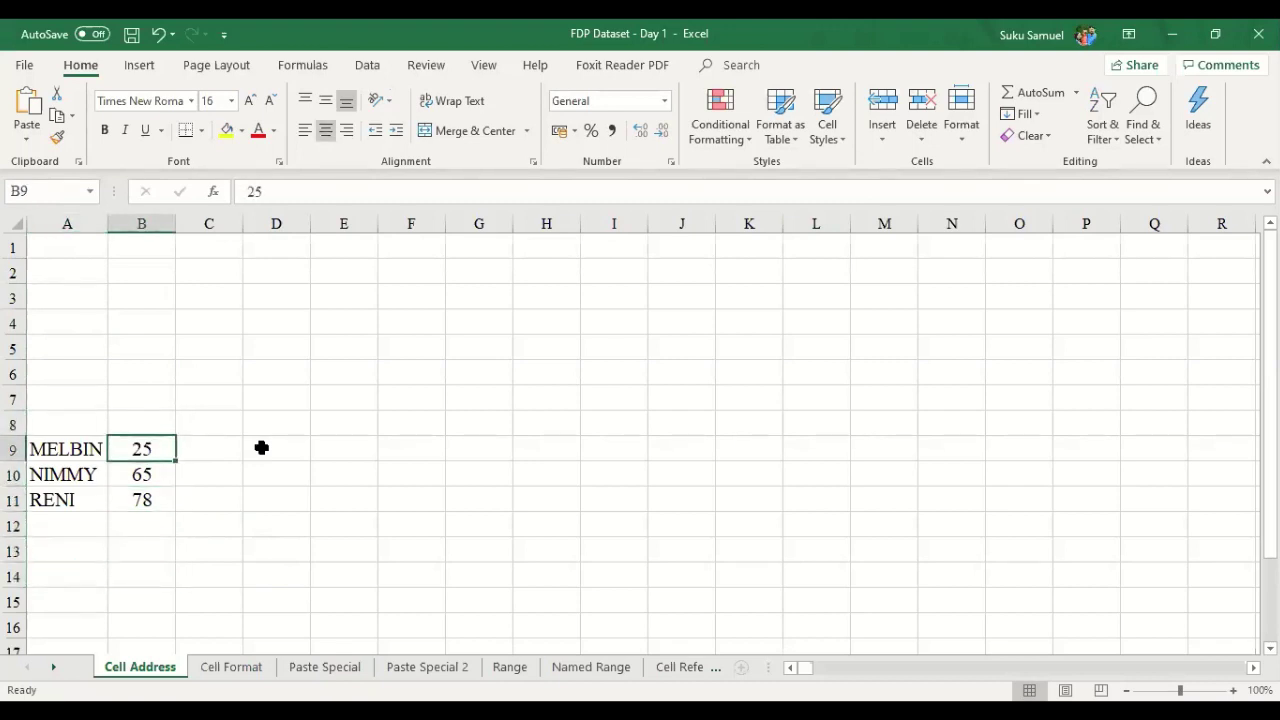
pyautogui.click(58, 194)
# - Replace B9 with MELBIN in the Name Box, then move off the cell
pyautogui.click(60, 194)
pyautogui.press('BackSpace')
pyautogui.press('BackSpace')
pyautogui.write('MELBIN')
pyautogui.press('Return')
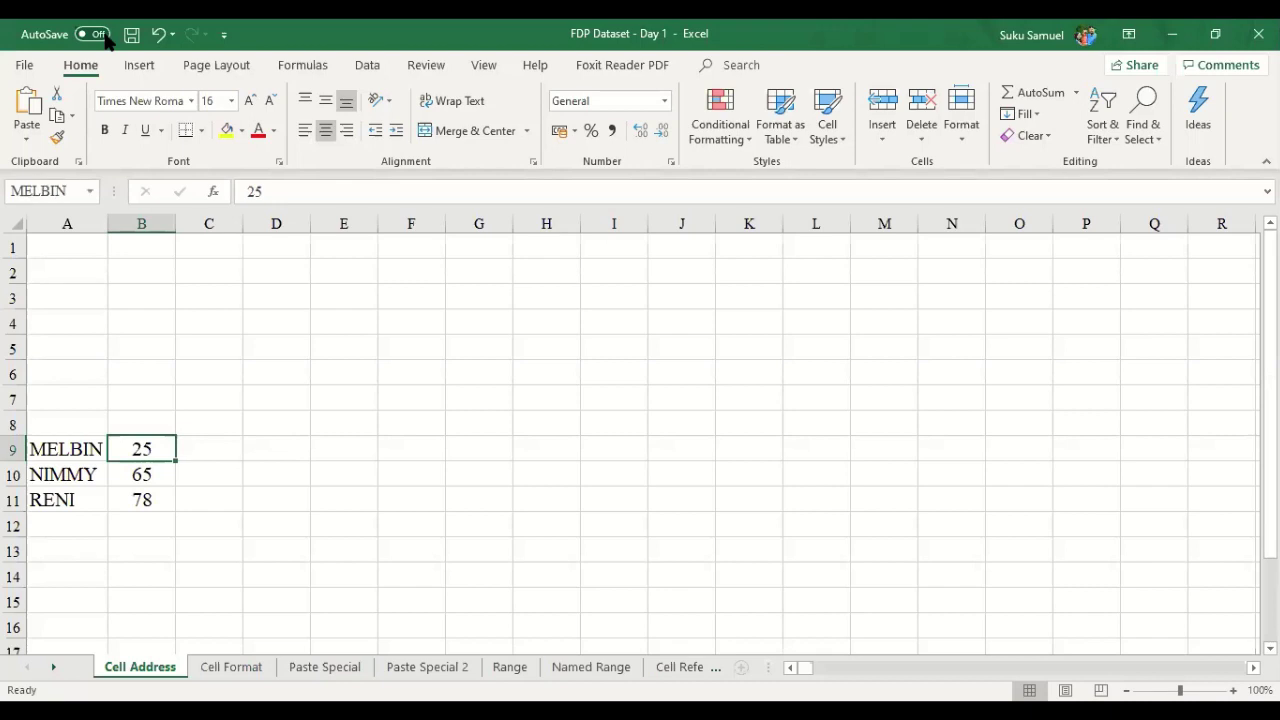
pyautogui.press('Down')
pyautogui.press('Right')
pyautogui.press('Right')
pyautogui.press('Up')
pyautogui.press('Right')
pyautogui.press('Right')
pyautogui.press('Up')
pyautogui.press('Up')
pyautogui.press('Right')
pyautogui.press('Right')
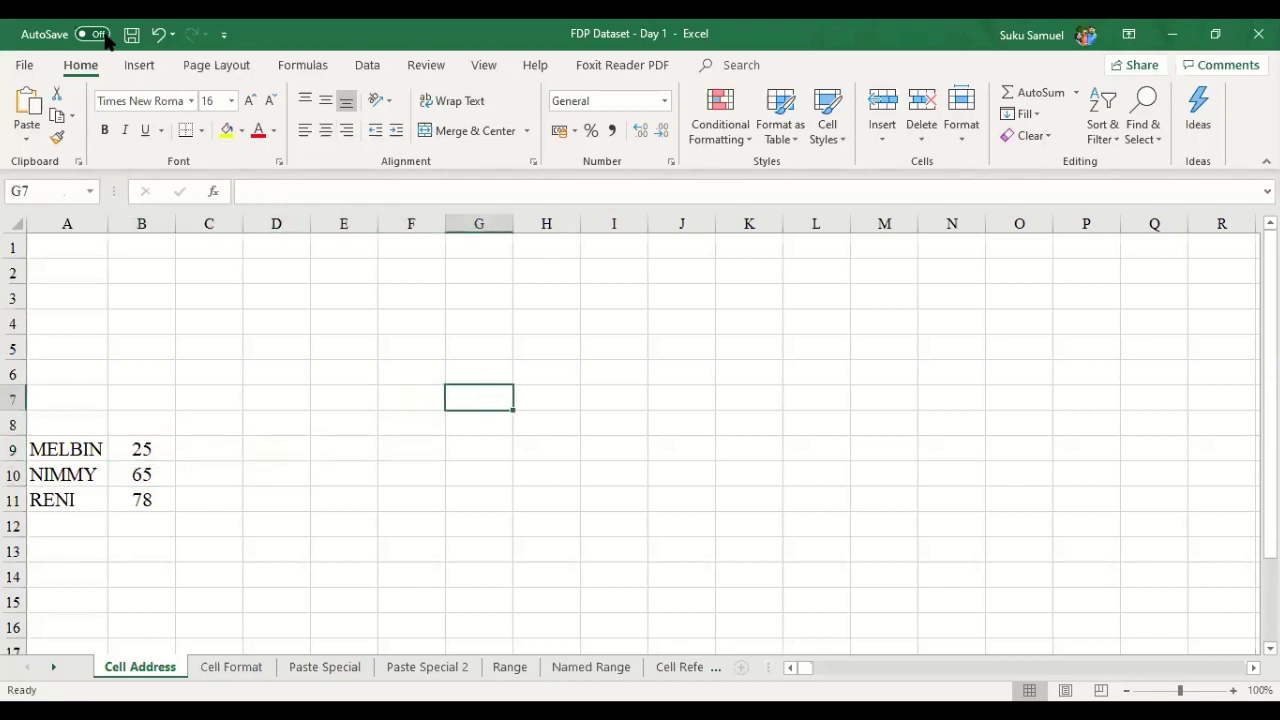
pyautogui.write('=')
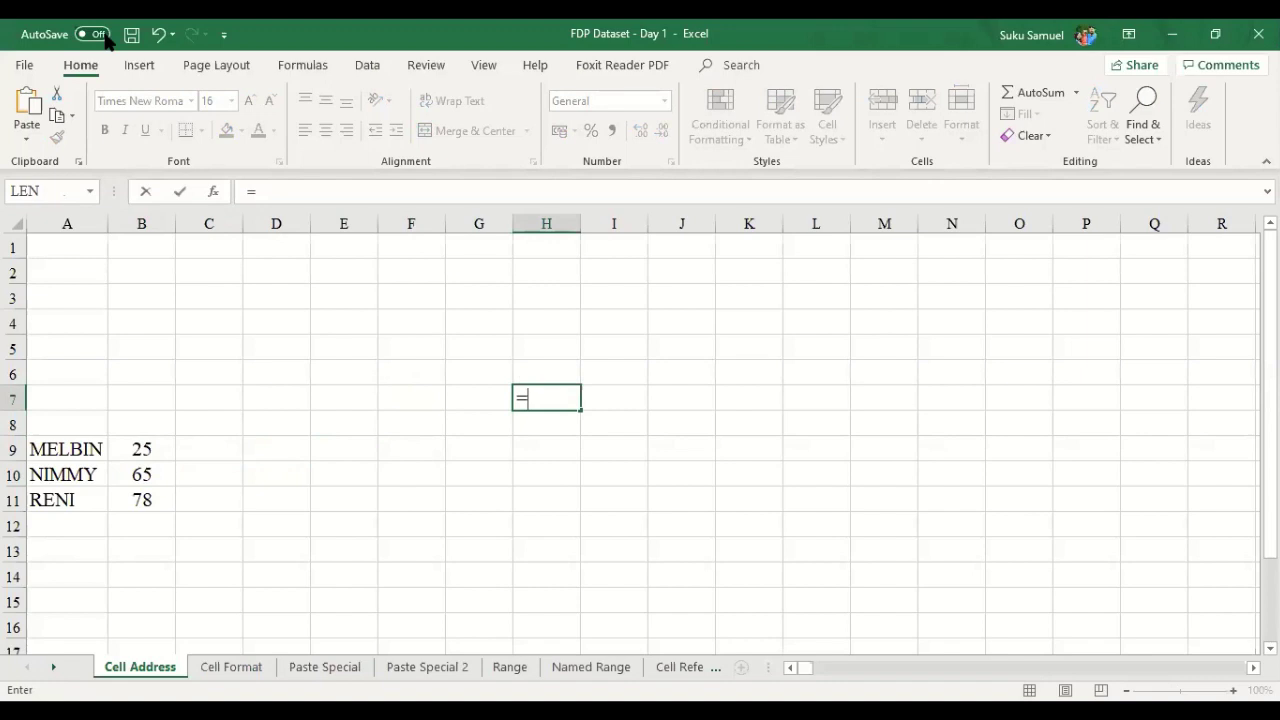
pyautogui.write('melbin')
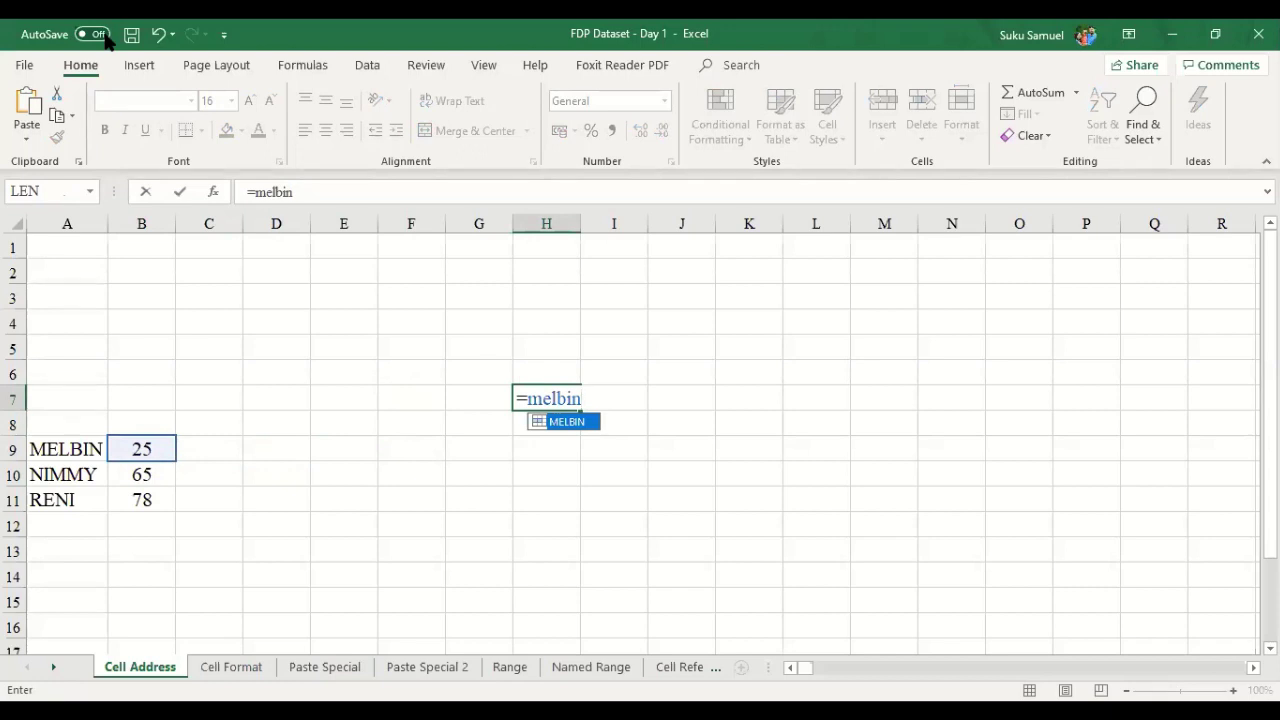
pyautogui.press('Return')
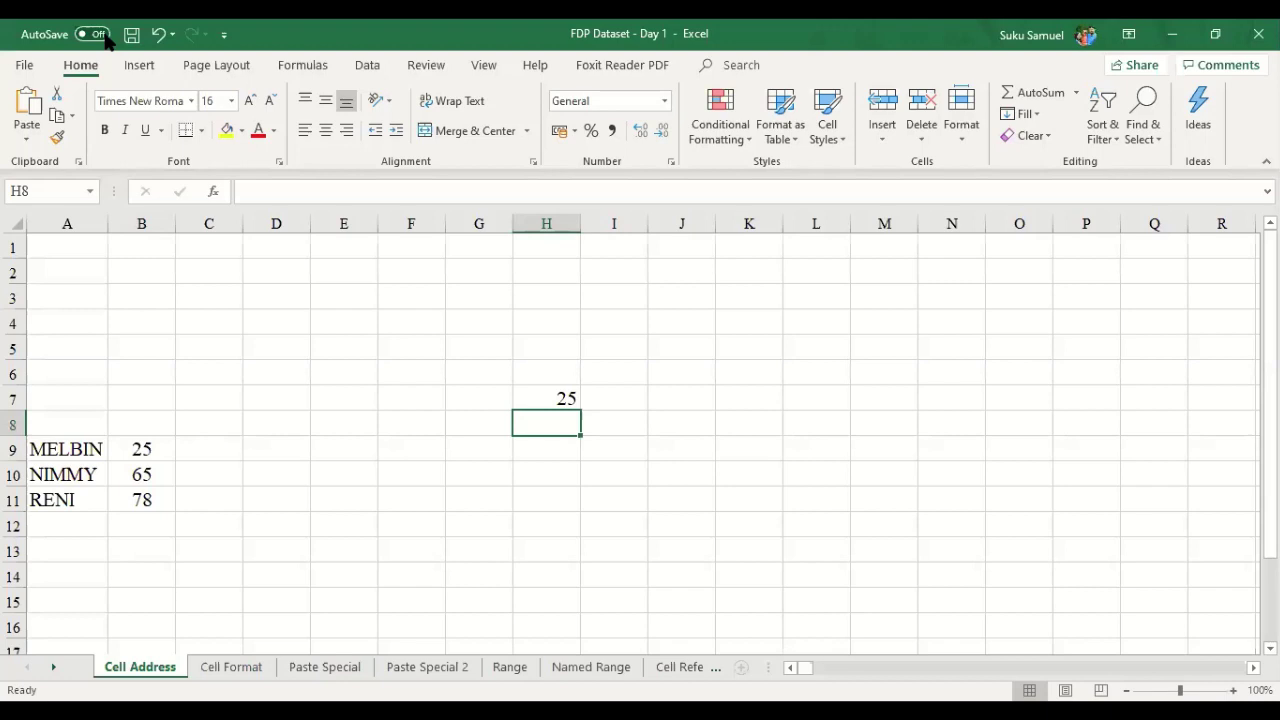
pyautogui.press('Up')
pyautogui.press('Delete')
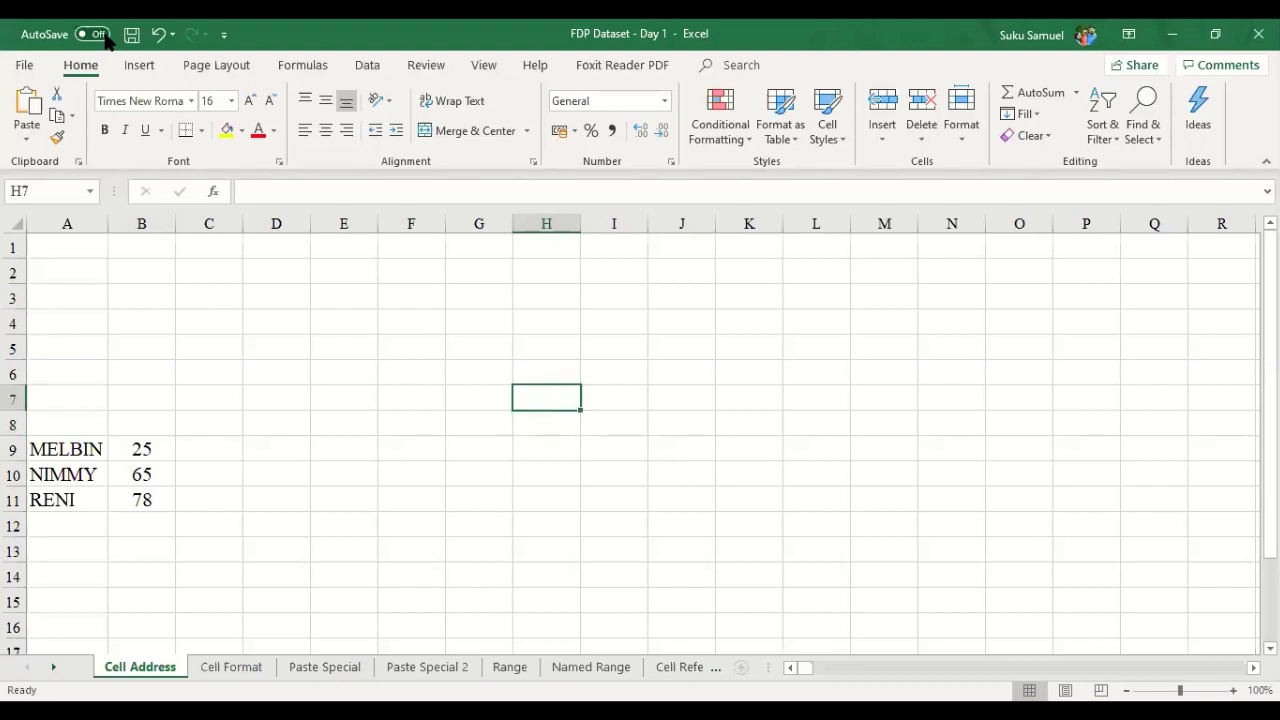
pyautogui.press('Left')
pyautogui.press('Left')
pyautogui.press('Left')
pyautogui.press('Left')
pyautogui.press('Left')
pyautogui.press('Left')
pyautogui.press('Left')
pyautogui.press('Down')
pyautogui.press('Down')
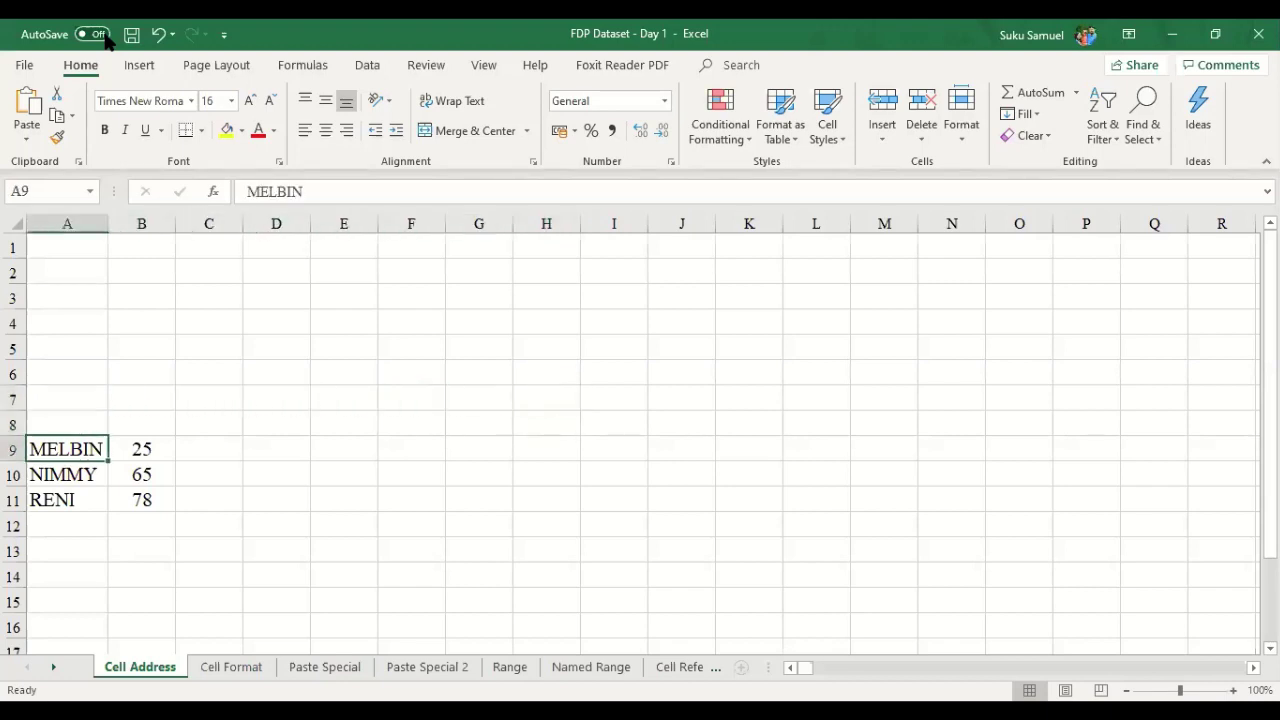
pyautogui.press('Right')
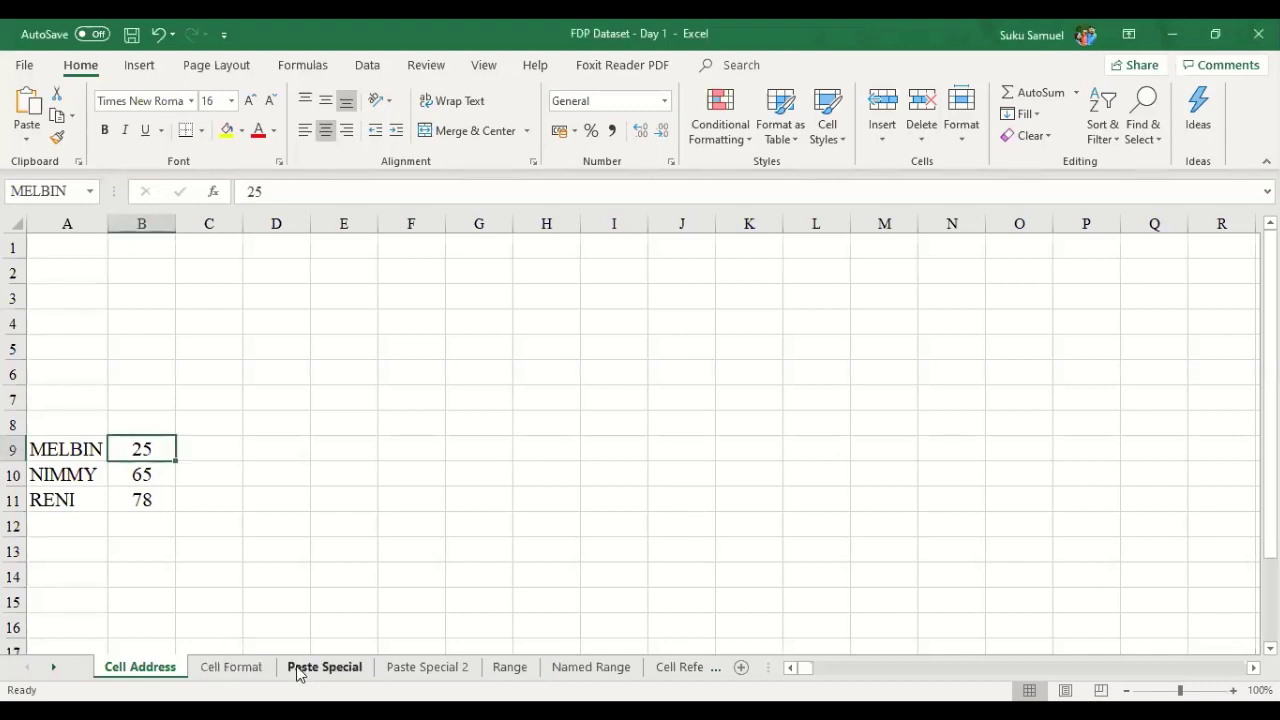
# - Switch to the Cell Format sheet tab
pyautogui.click(231, 667)
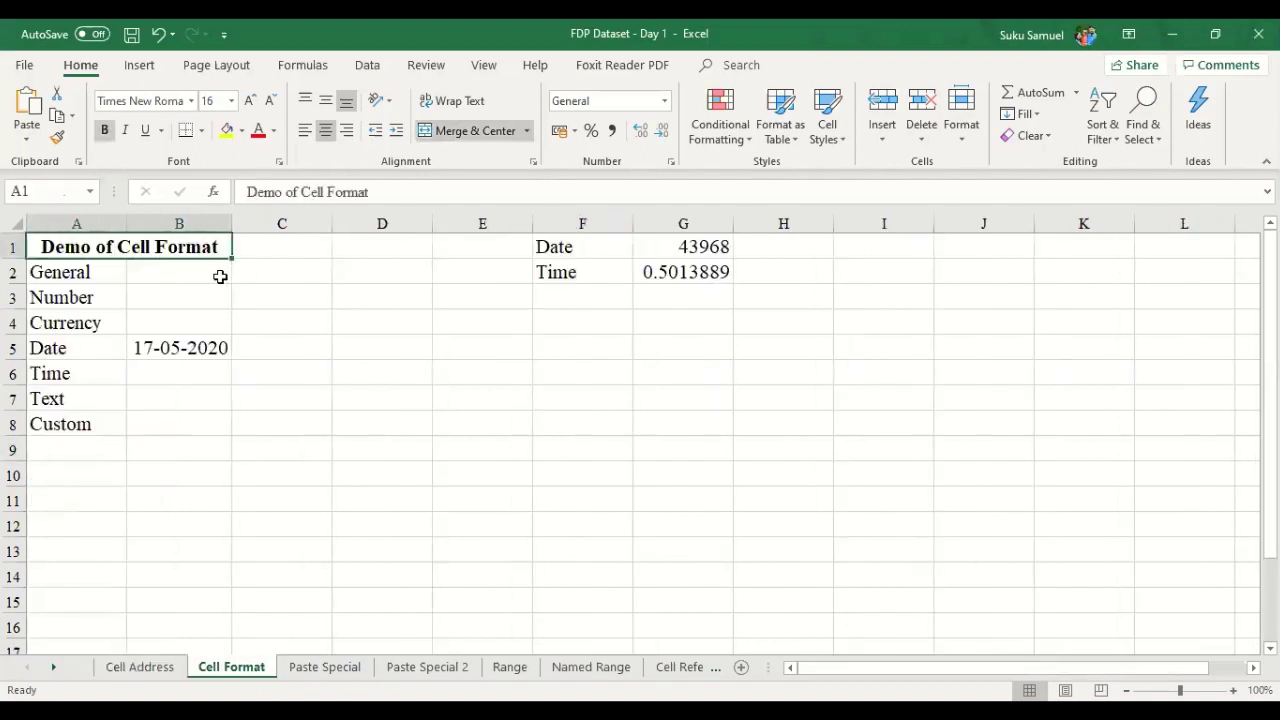
# - Select B2 and bring up its right-click menu, briefly opening and closing Format Cells
pyautogui.click(220, 278)
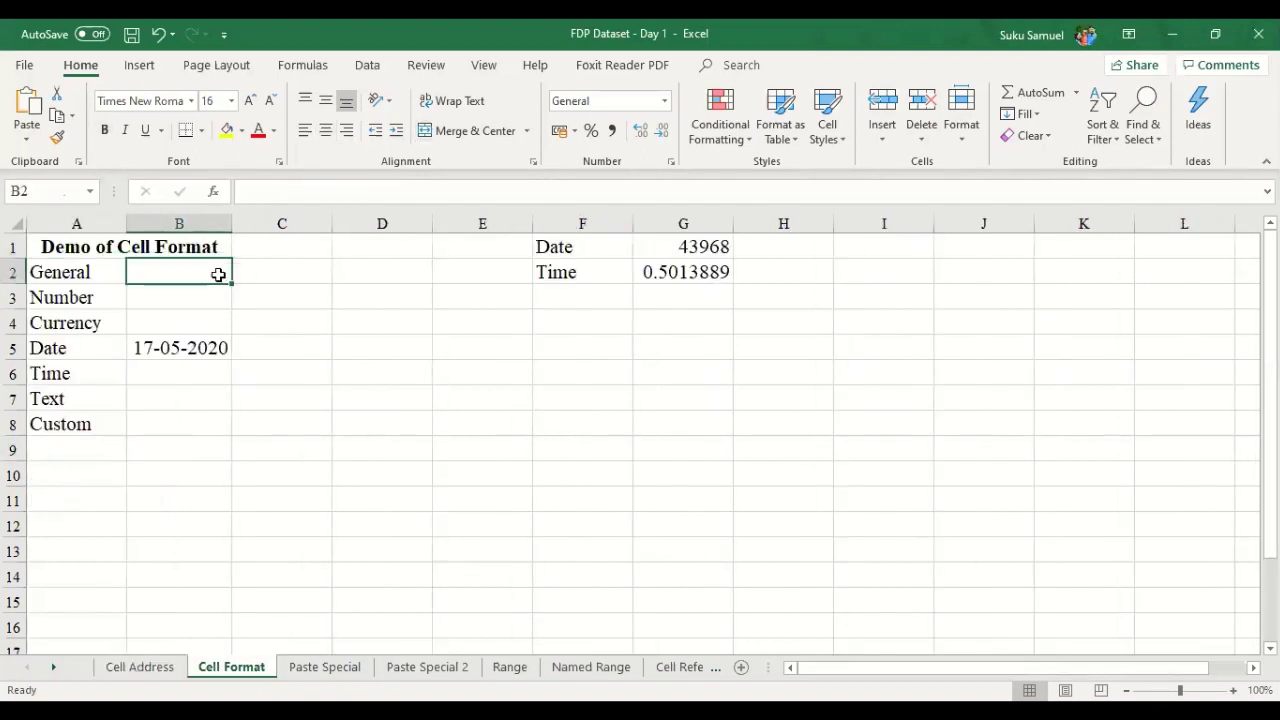
pyautogui.scroll(-2, 212, 388)
pyautogui.scroll(2, 210, 386)
pyautogui.rightClick(180, 274)
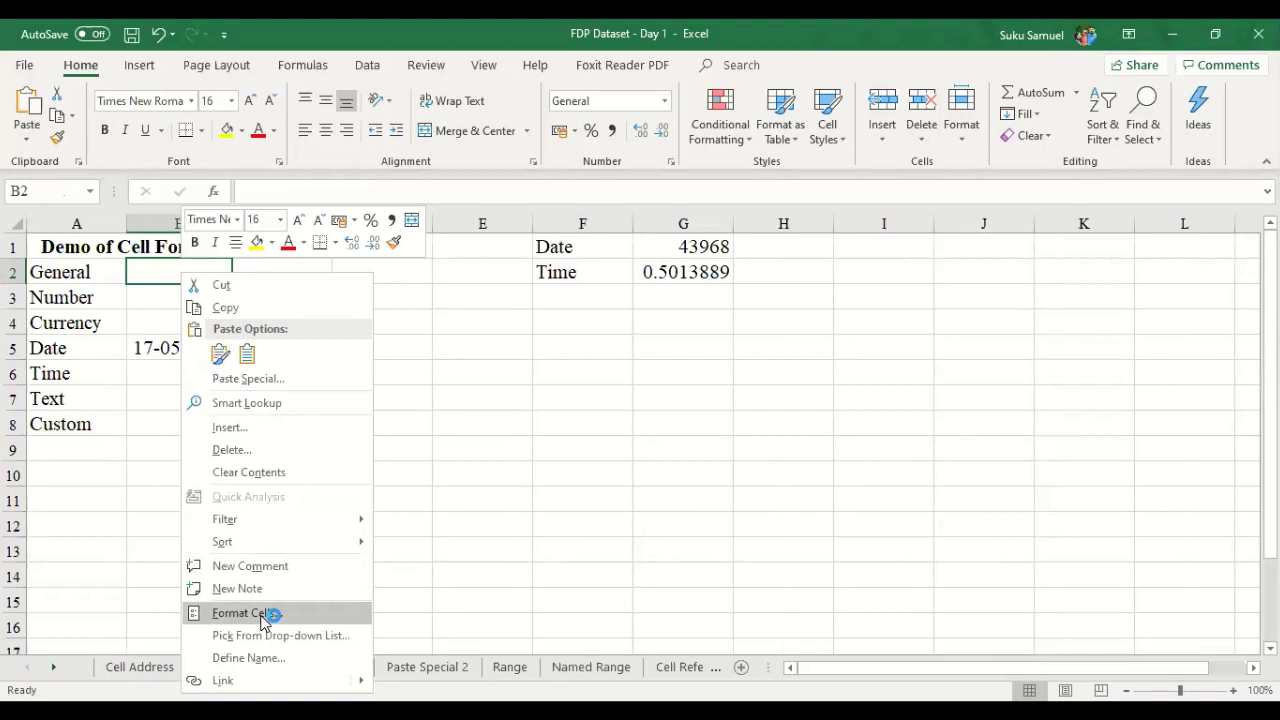
pyautogui.click(262, 622)
pyautogui.press('Escape')
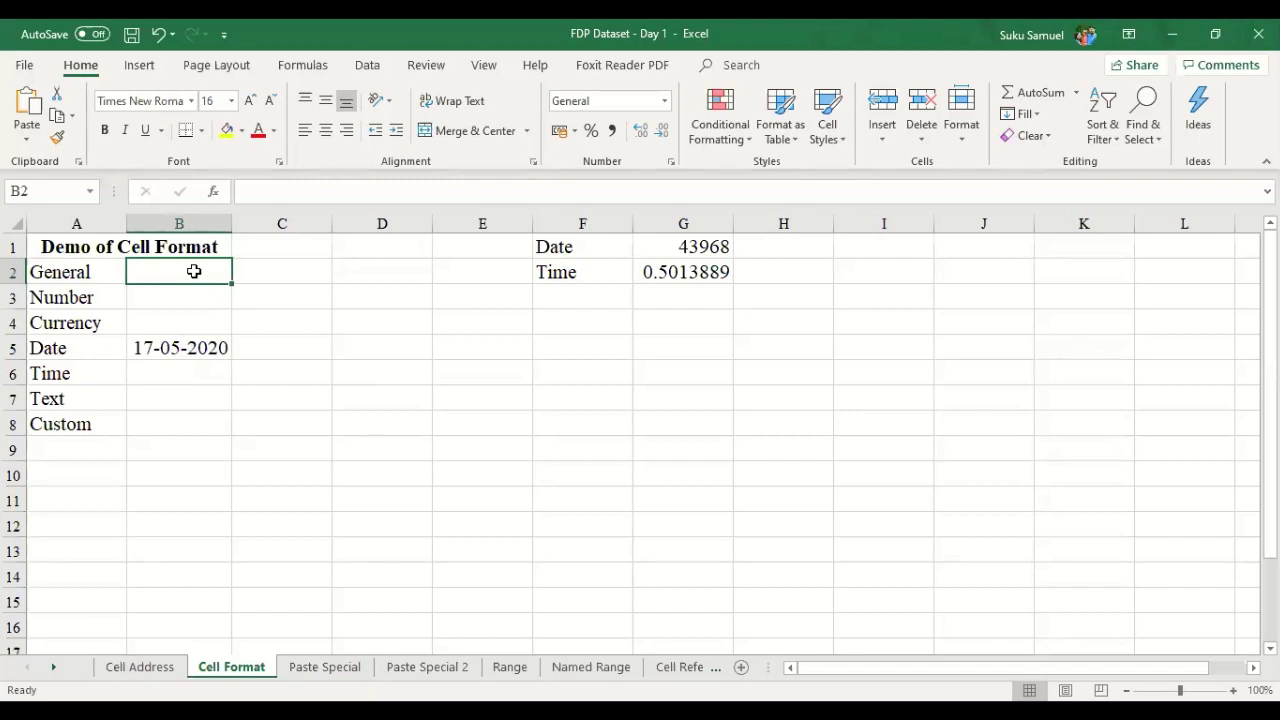
pyautogui.rightClick(194, 272)
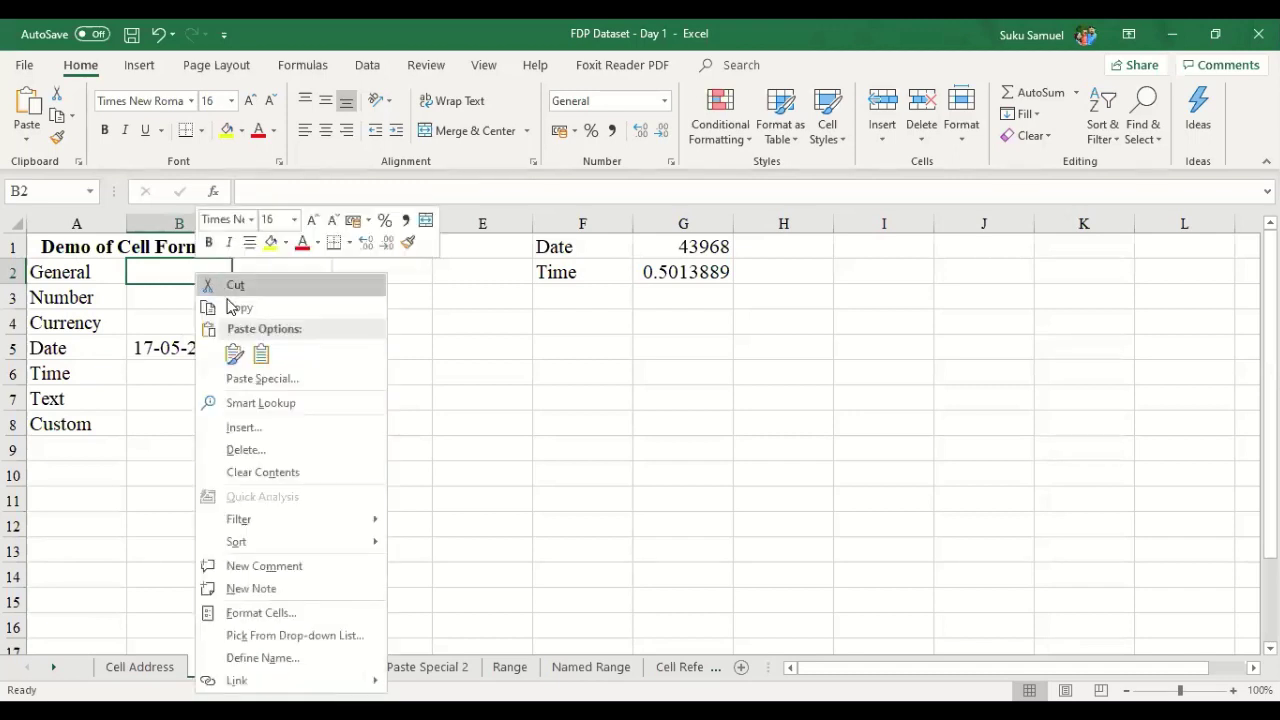
# - Open Format Cells for B2 and browse the Currency, Number, Accounting and Date categories
pyautogui.click(281, 616)
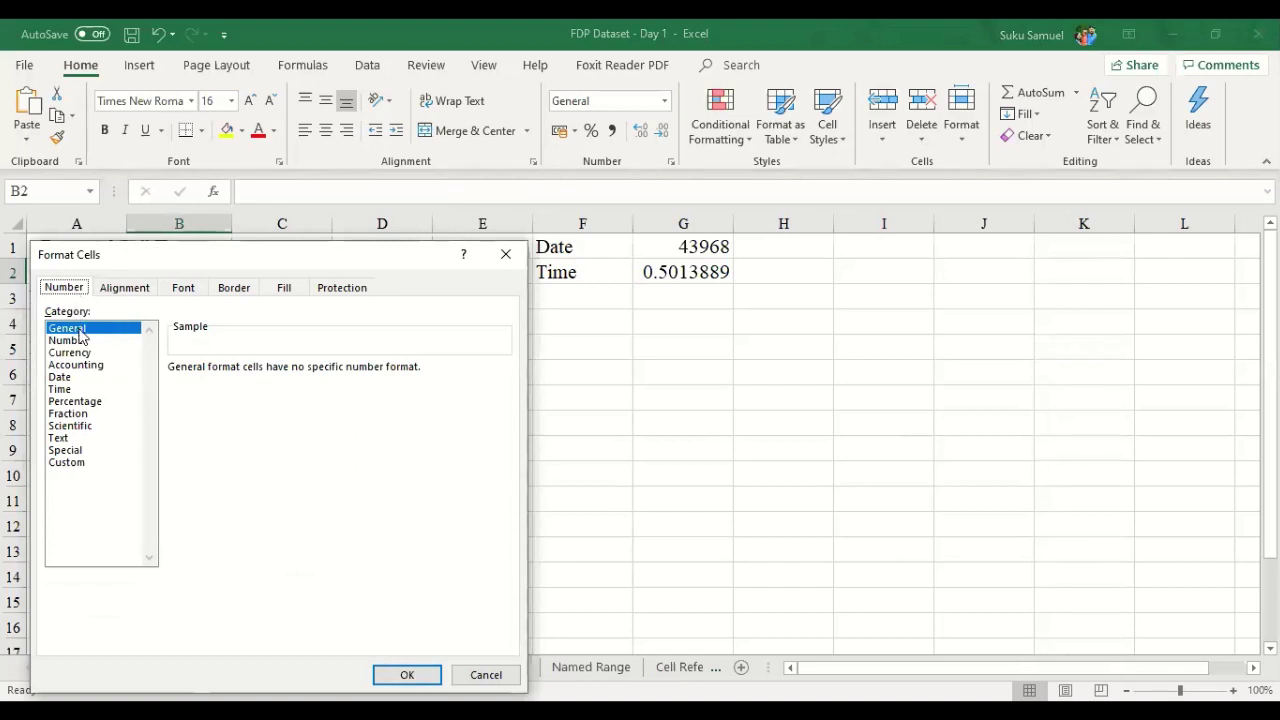
pyautogui.click(80, 352)
pyautogui.click(70, 328)
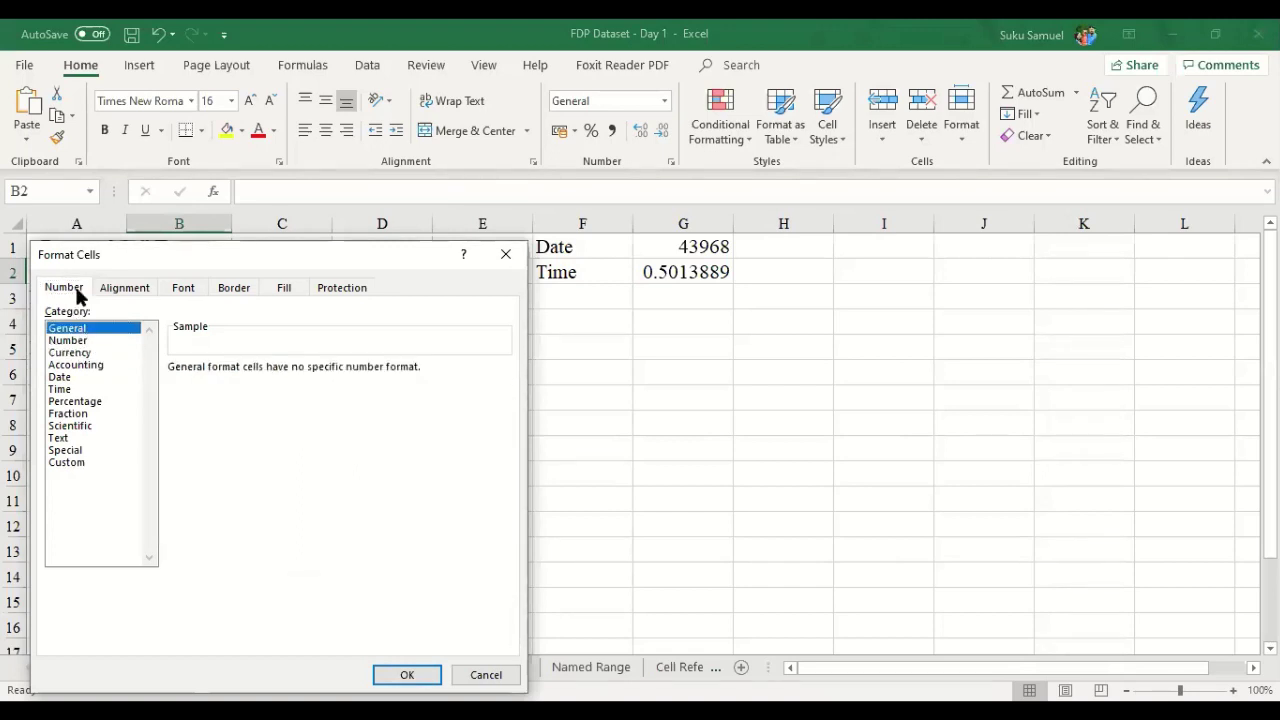
pyautogui.click(84, 342)
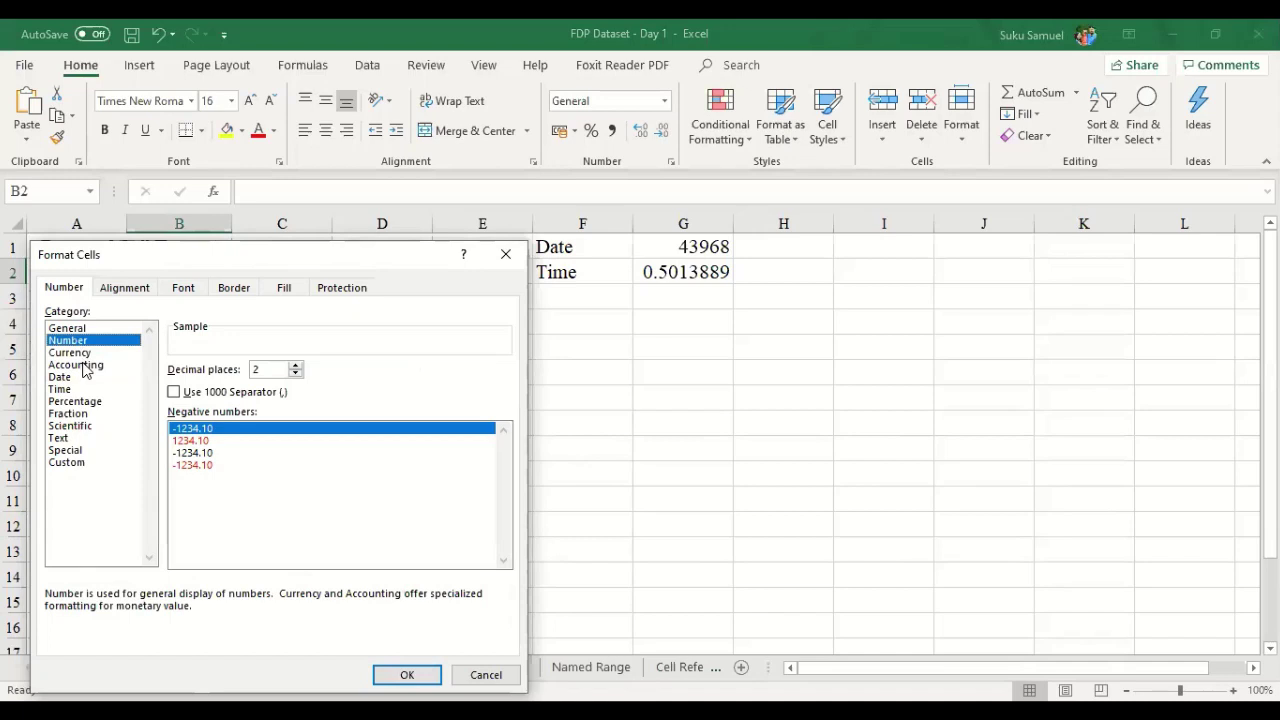
pyautogui.click(84, 365)
pyautogui.click(79, 377)
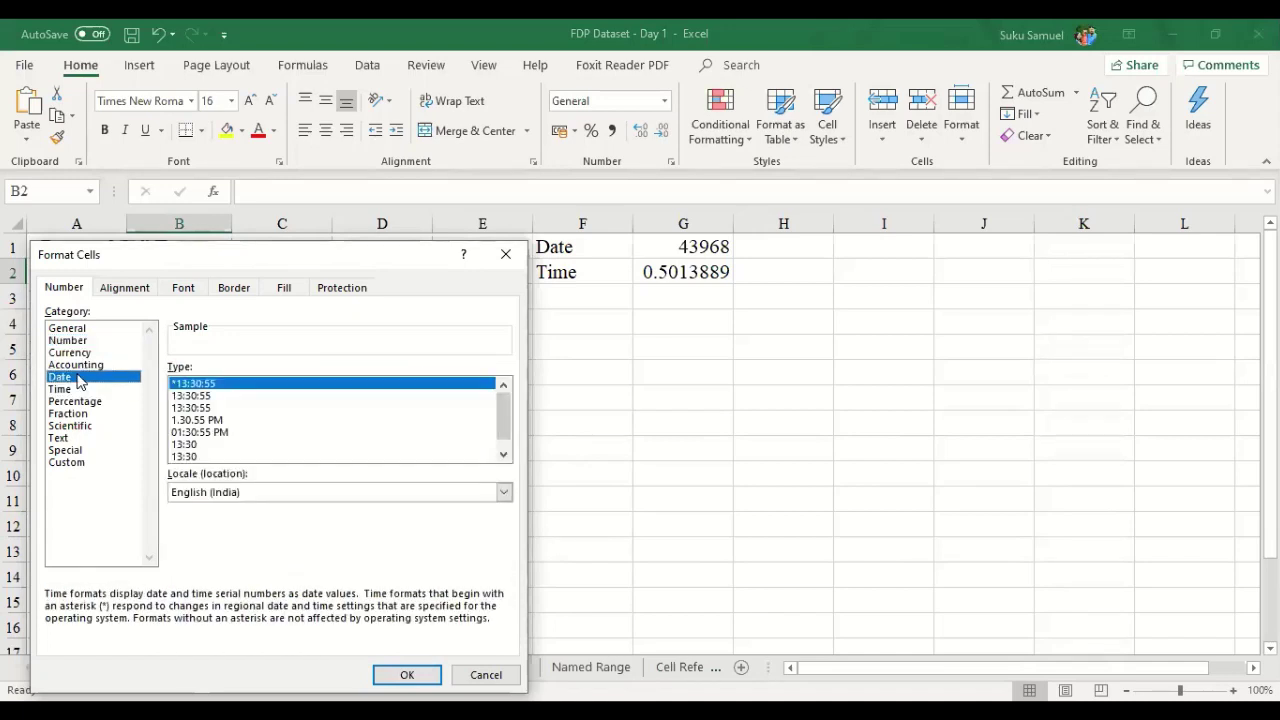
pyautogui.click(84, 352)
pyautogui.click(84, 341)
pyautogui.click(84, 329)
# - Browse Percentage, Special, Number and Currency too, then cancel without changing B2
pyautogui.click(86, 352)
pyautogui.click(87, 365)
pyautogui.click(85, 377)
pyautogui.click(86, 401)
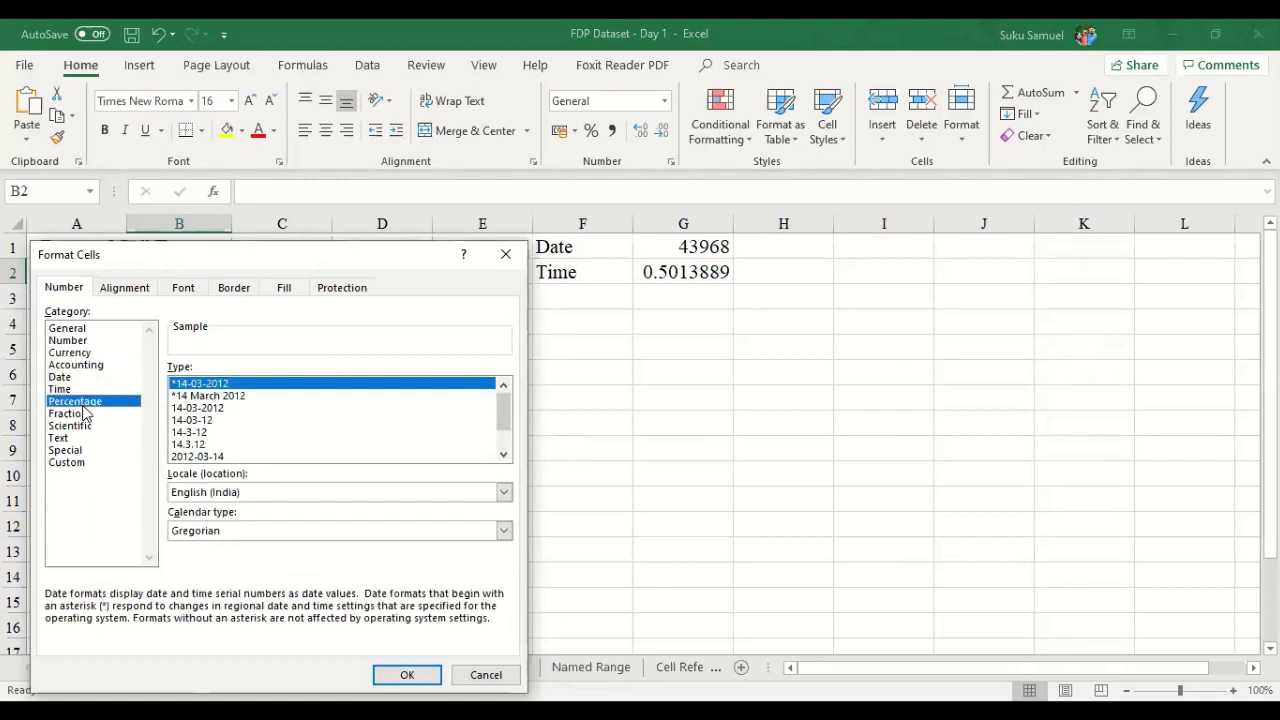
pyautogui.click(90, 451)
pyautogui.click(84, 341)
pyautogui.click(81, 330)
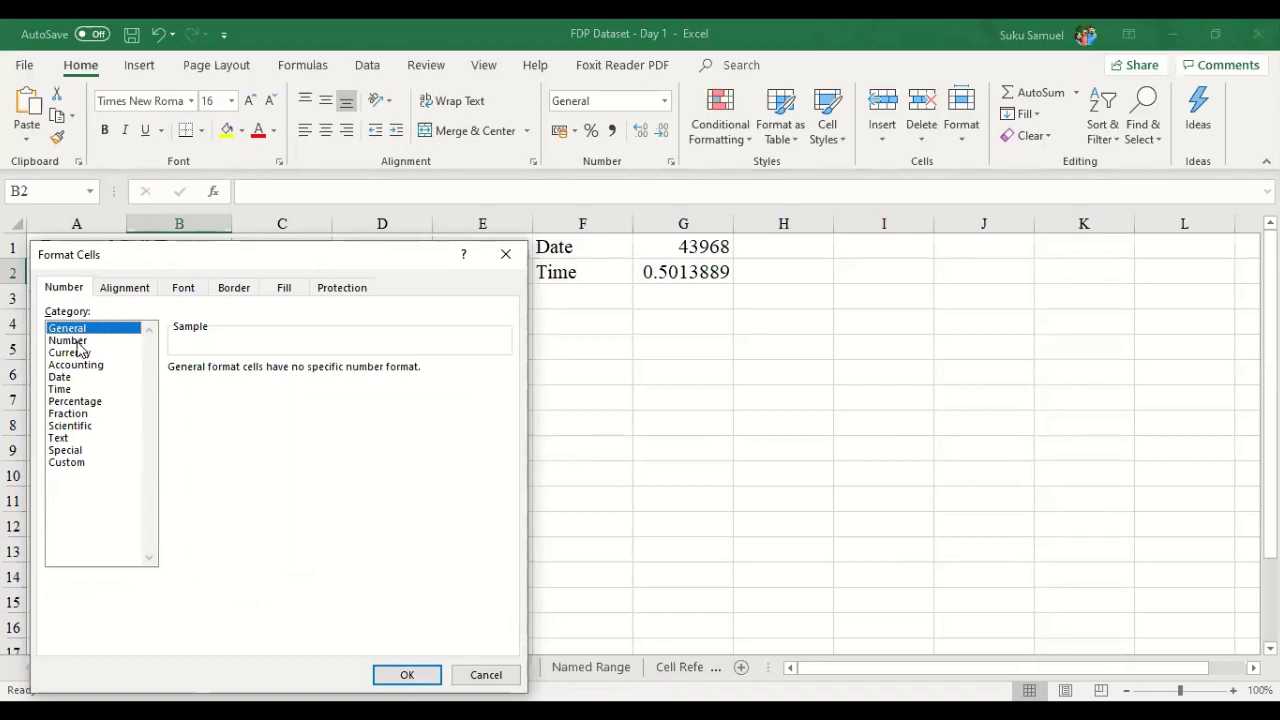
pyautogui.click(76, 341)
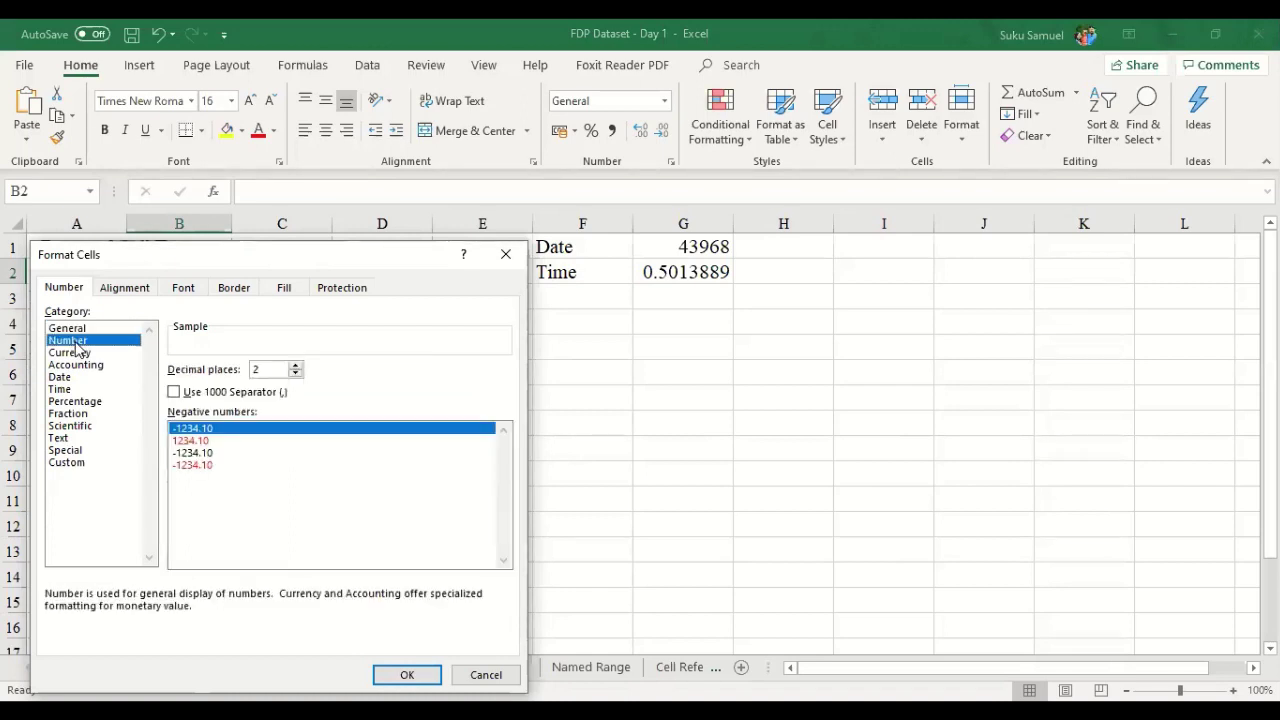
pyautogui.click(76, 354)
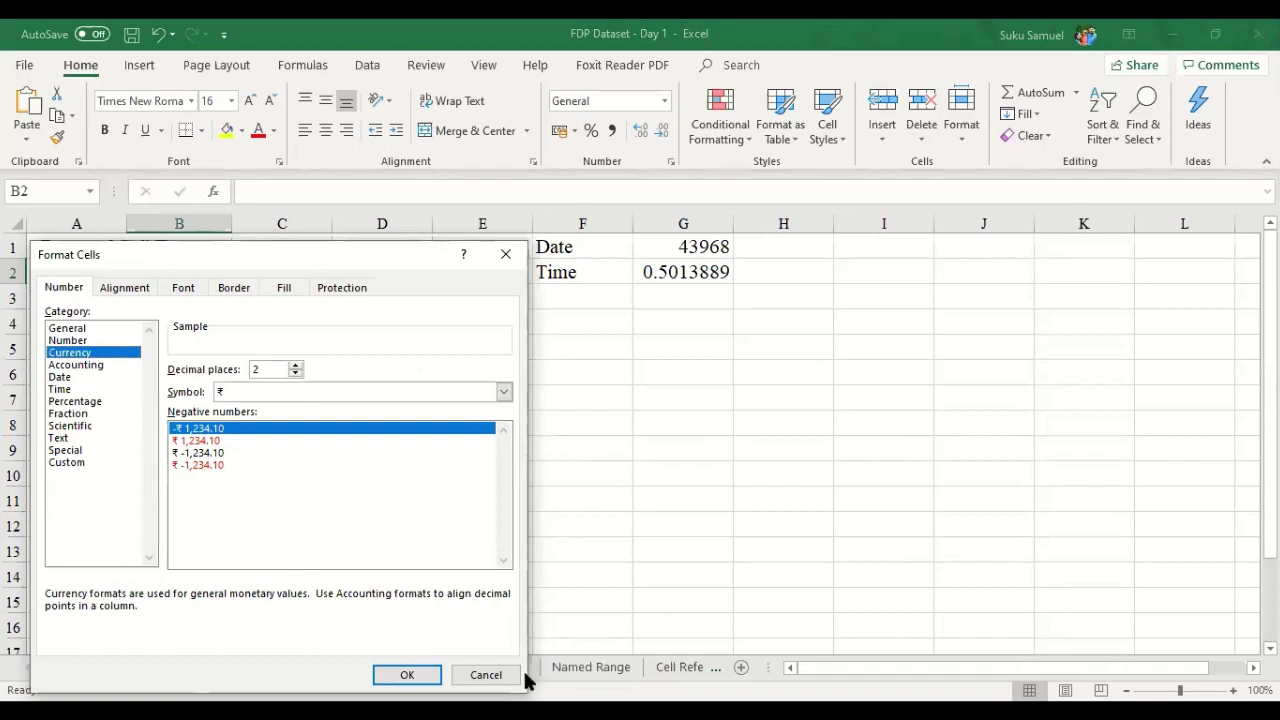
pyautogui.click(490, 676)
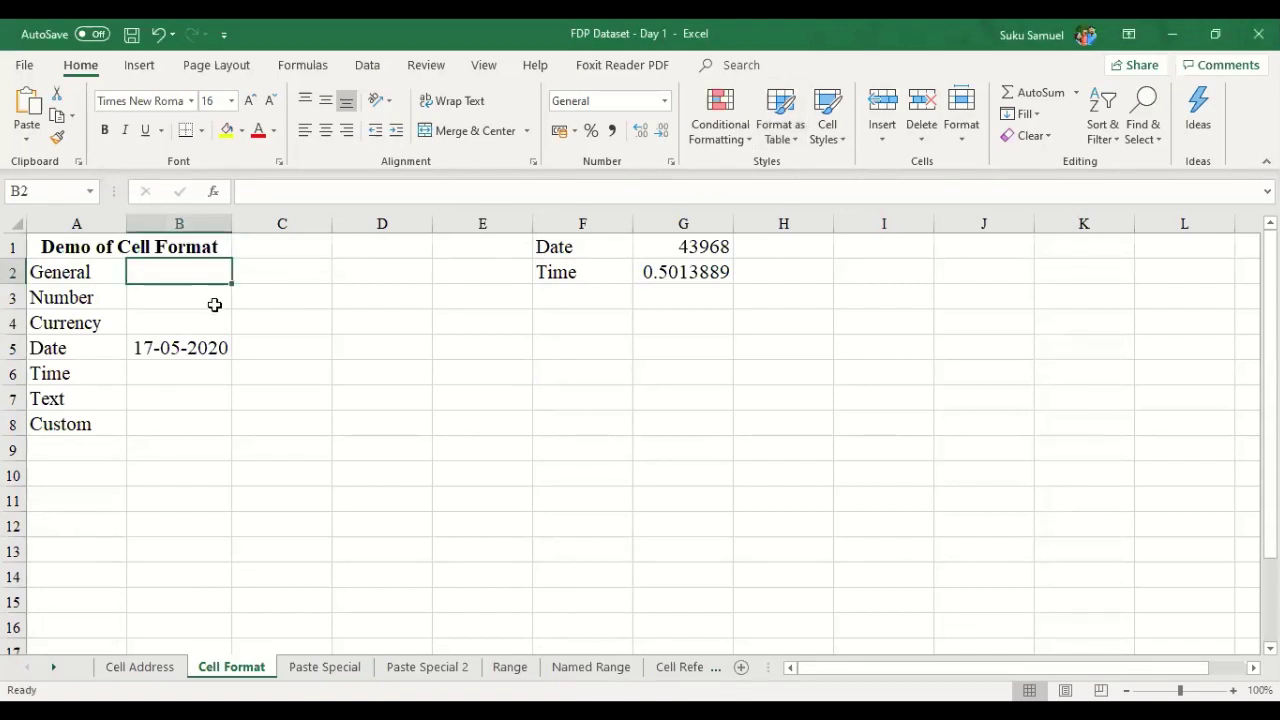
# - Discard a test entry in B2, then enter 45 in B3 and reselect it
pyautogui.write('145g')
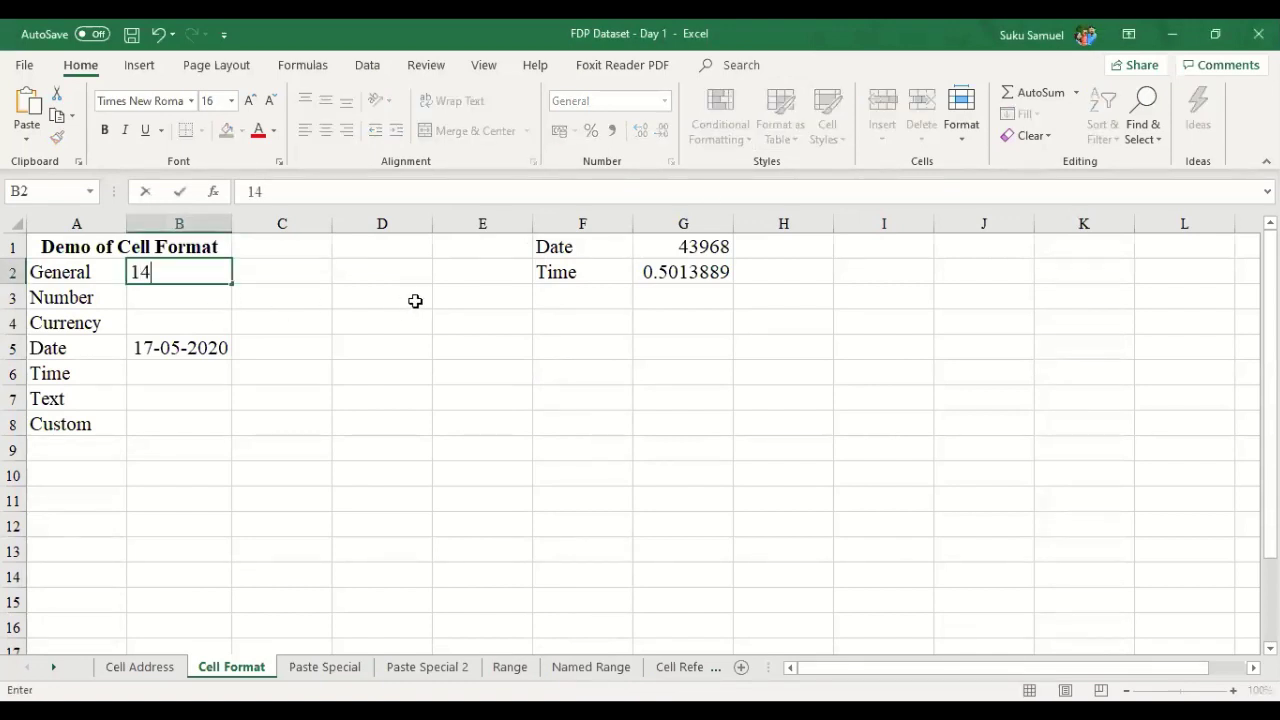
pyautogui.press('BackSpace')
pyautogui.write('ggg')
pyautogui.press('BackSpace')
pyautogui.press('BackSpace')
pyautogui.press('BackSpace')
pyautogui.press('BackSpace')
pyautogui.press('BackSpace')
pyautogui.press('BackSpace')
pyautogui.press('Return')
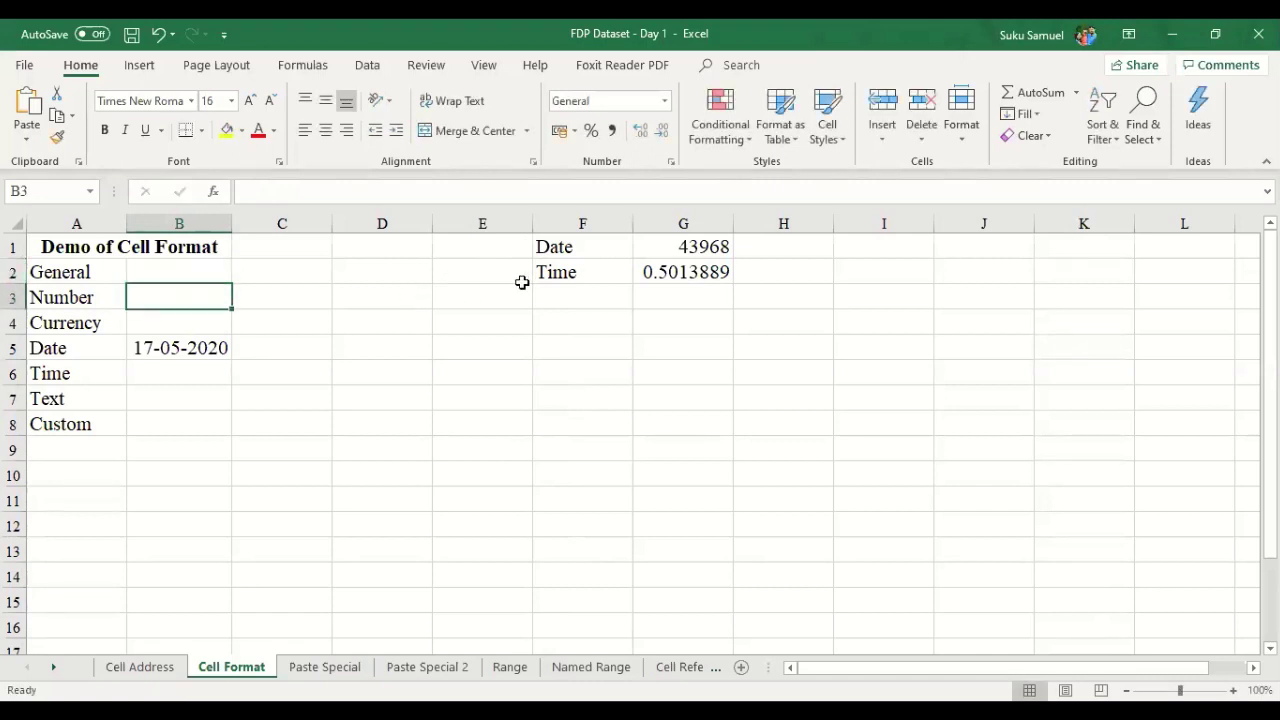
pyautogui.write('45')
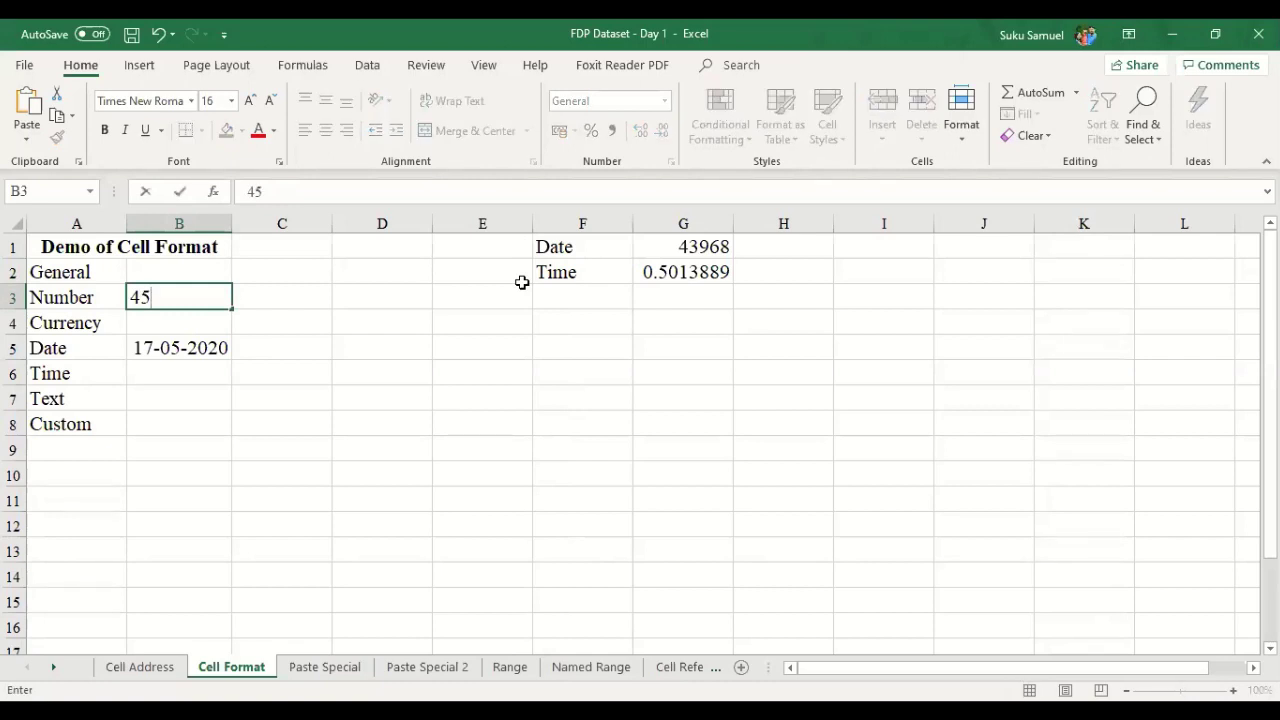
pyautogui.press('Return')
pyautogui.click(223, 293)
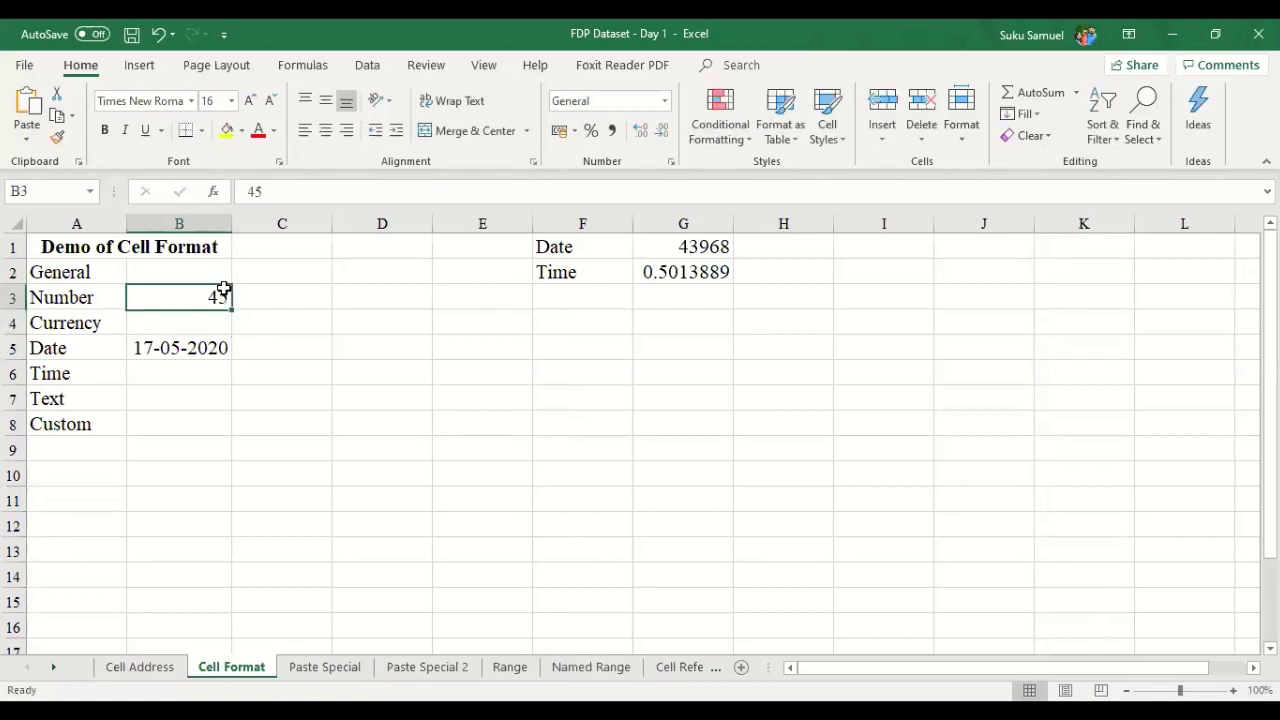
pyautogui.click(388, 328)
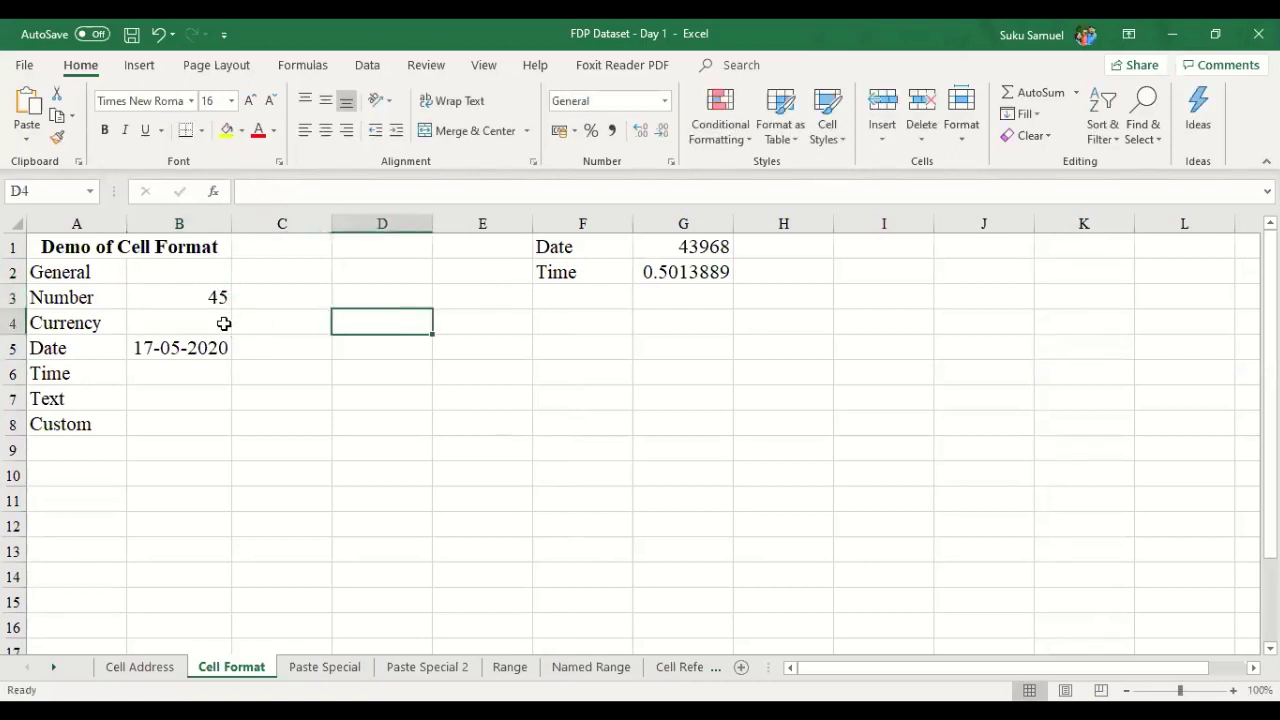
pyautogui.click(192, 302)
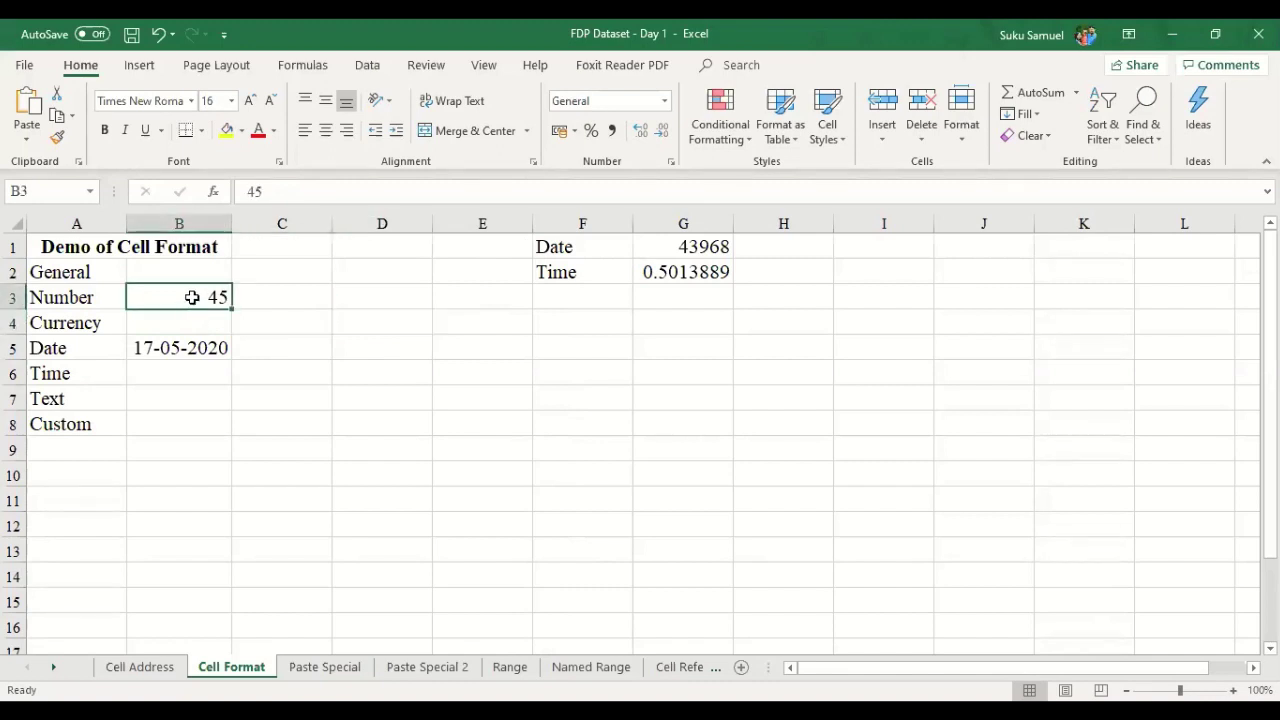
# - Apply the Number format with 4 decimal places to B3 so 45 shows as 45.0000
pyautogui.rightClick(193, 297)
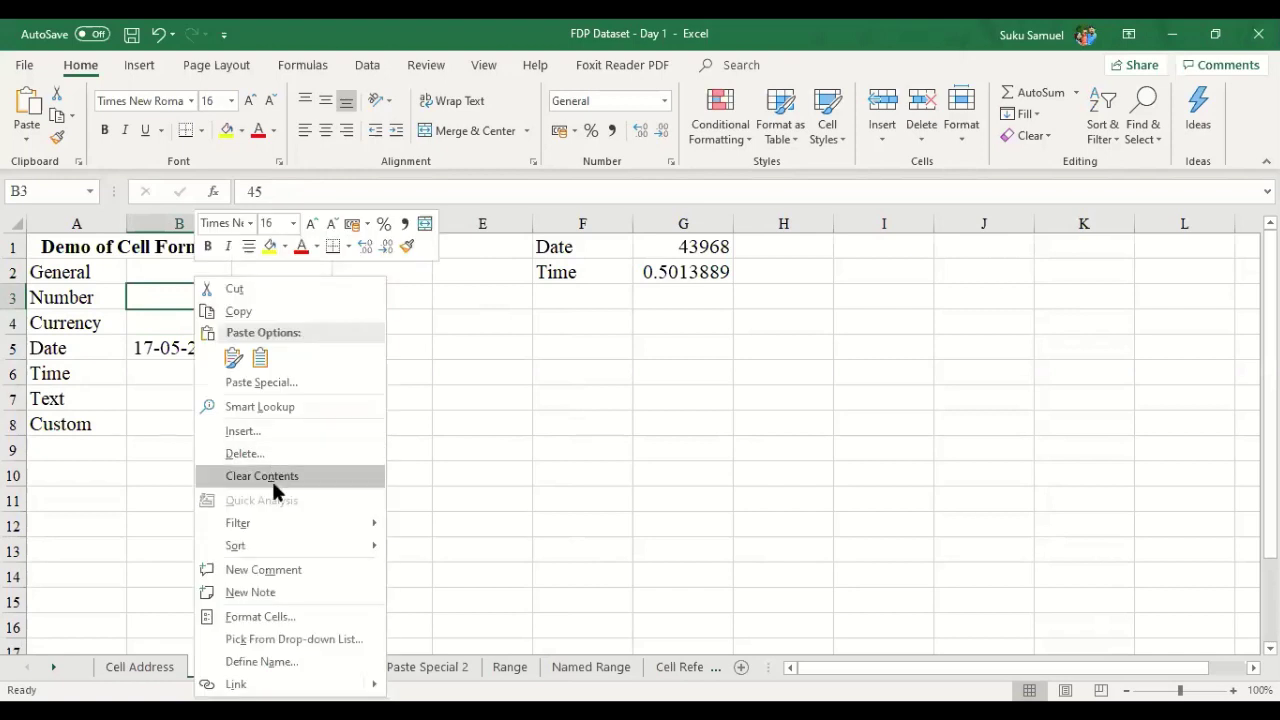
pyautogui.click(284, 617)
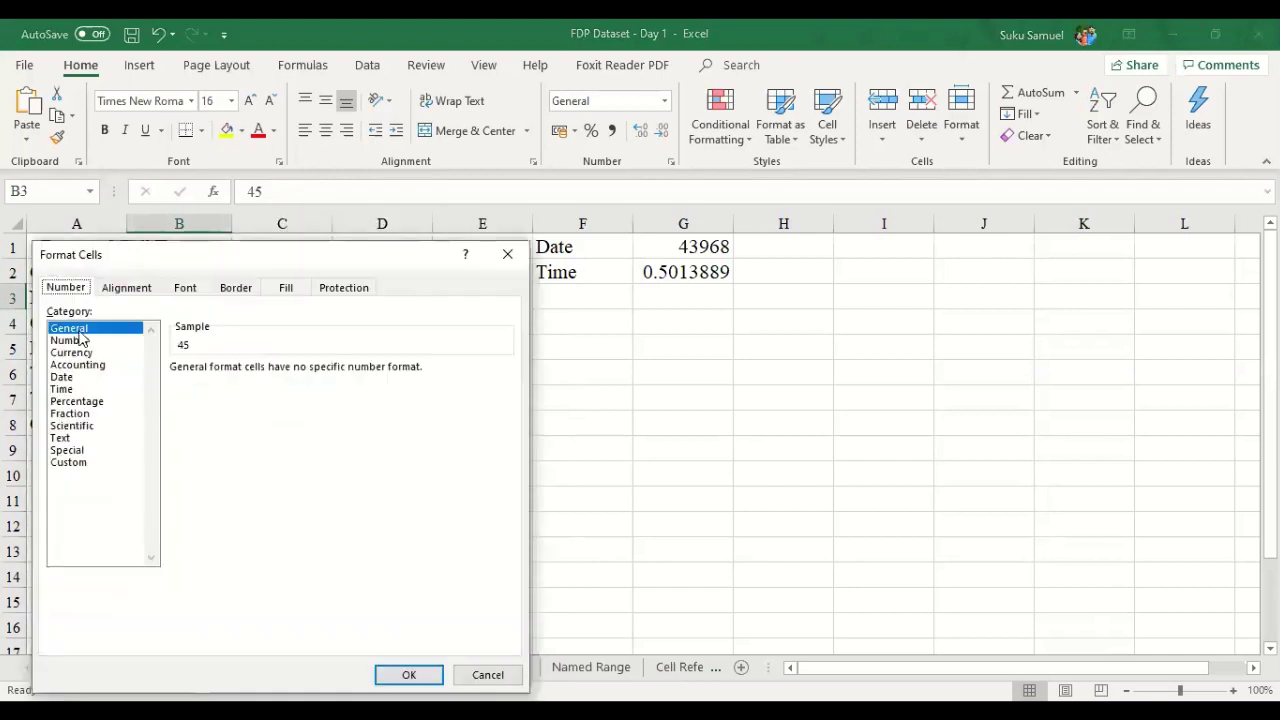
pyautogui.click(84, 342)
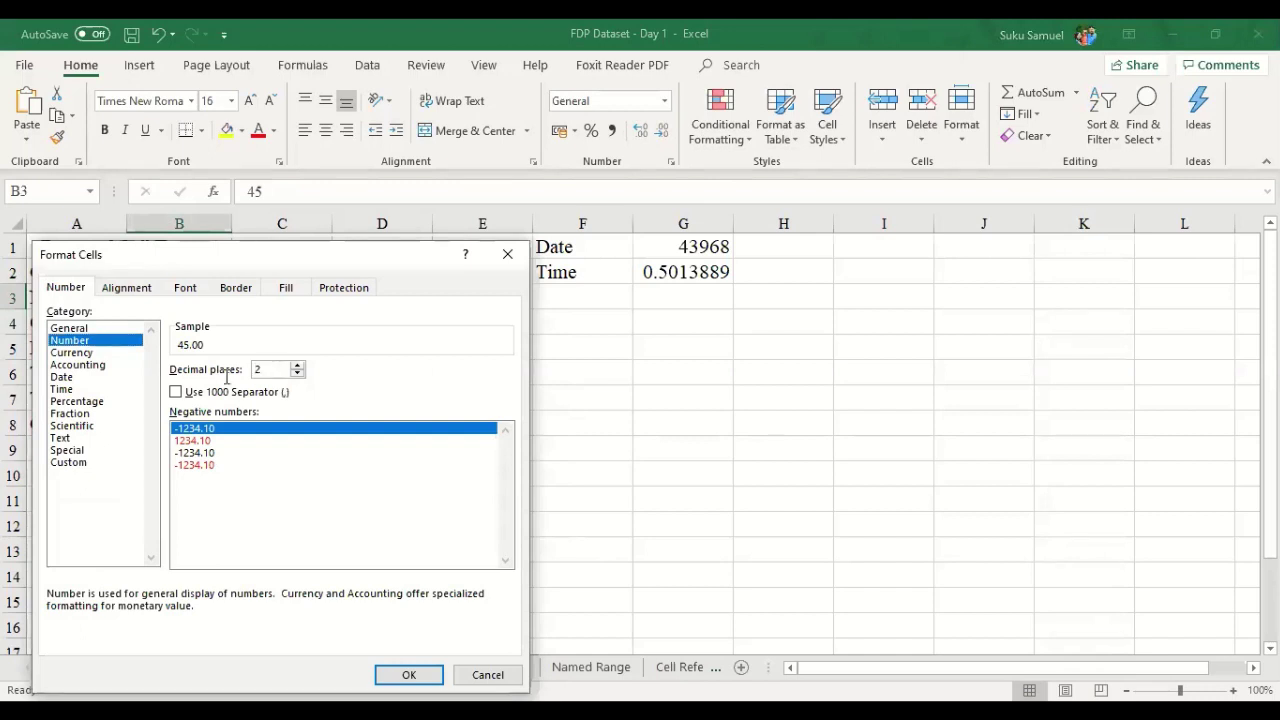
pyautogui.doubleClick(258, 370)
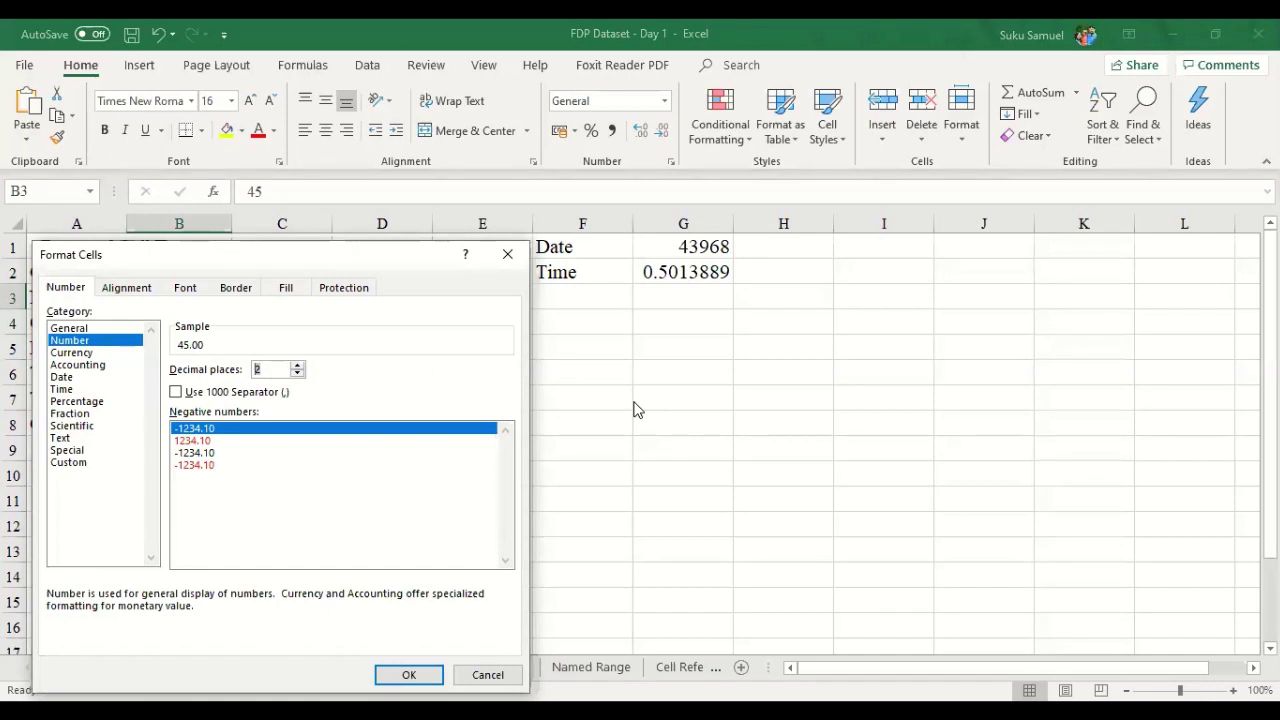
pyautogui.write('4')
pyautogui.click(388, 668)
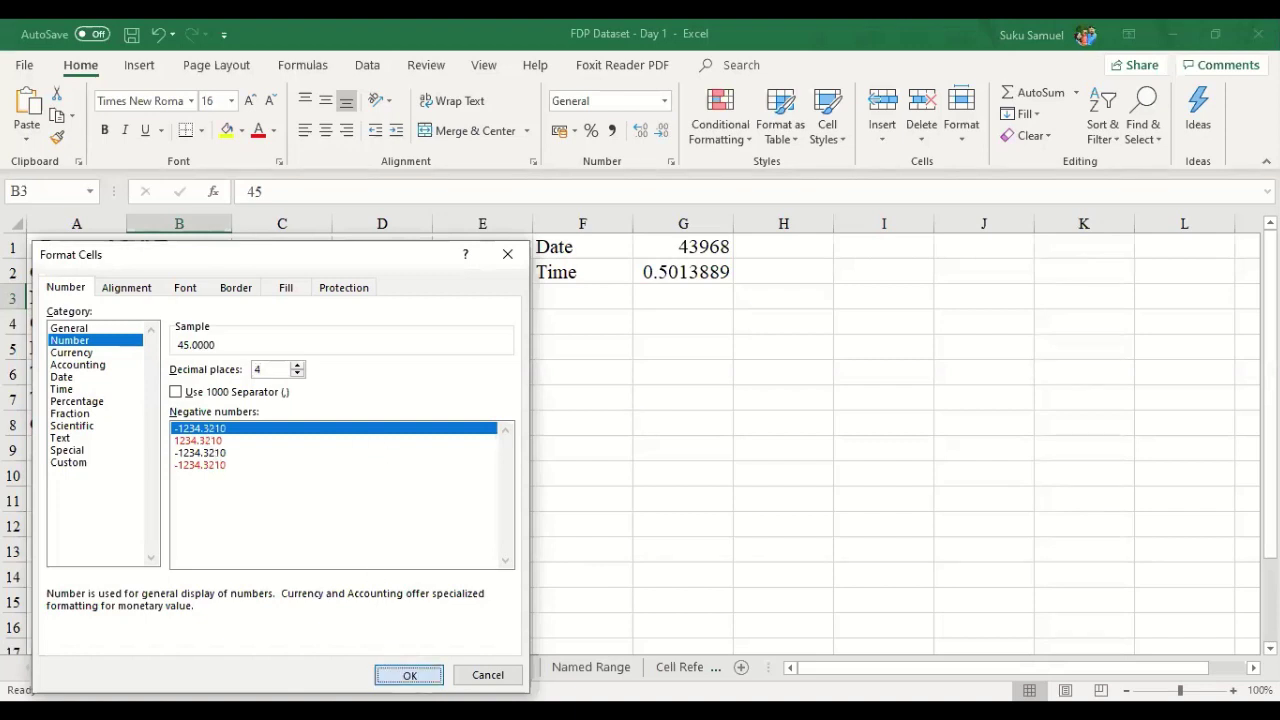
pyautogui.click(272, 443)
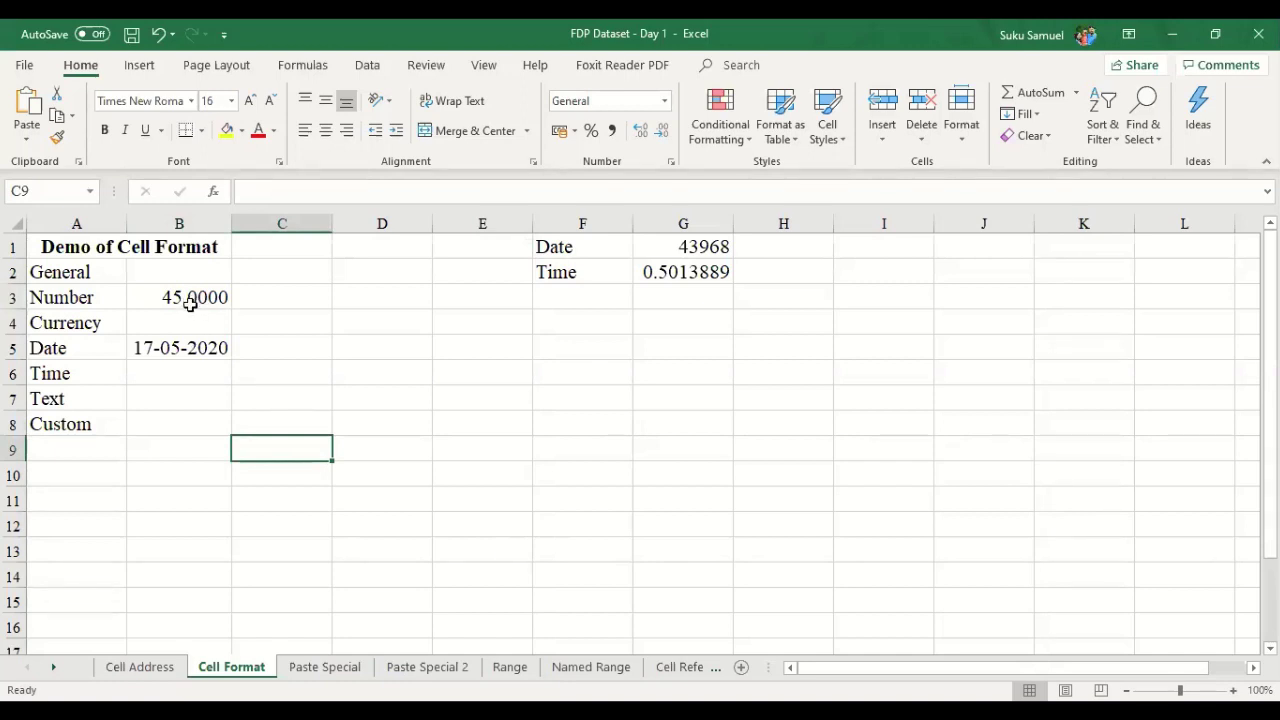
pyautogui.click(193, 301)
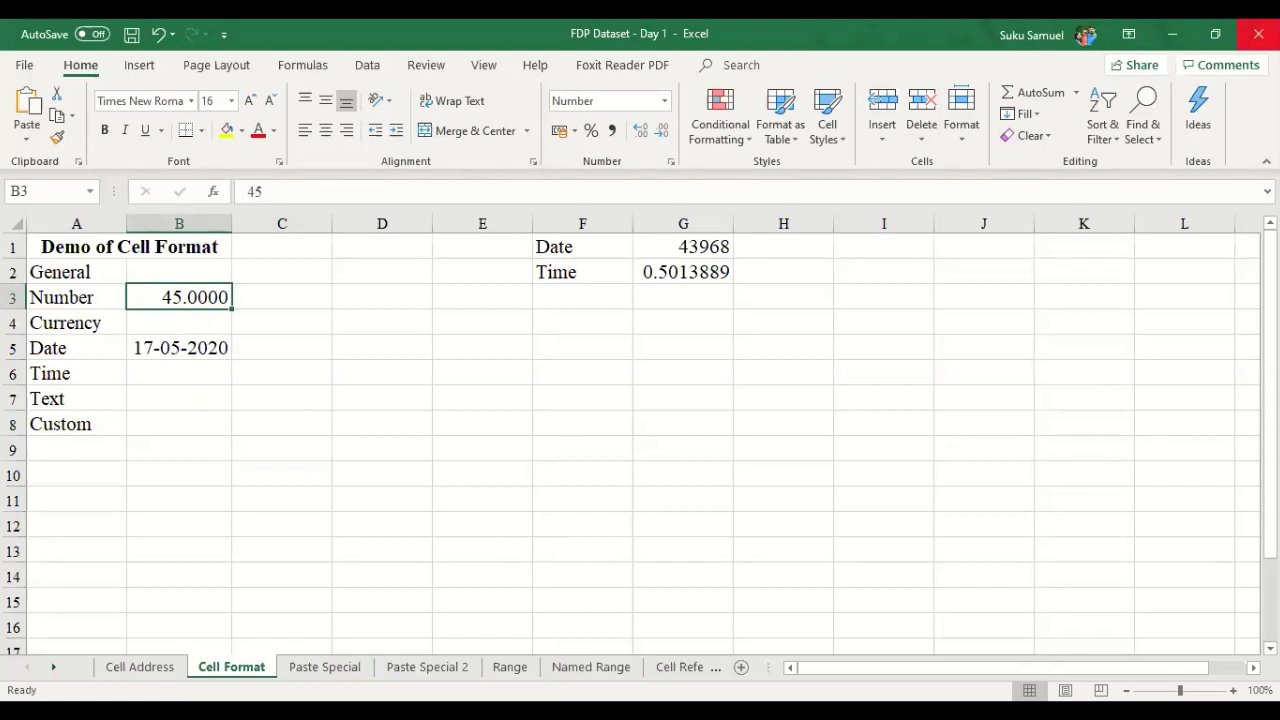
# - Raise B3's Number format from 4 to 8 decimal places, giving 45.00000000
pyautogui.rightClick(207, 297)
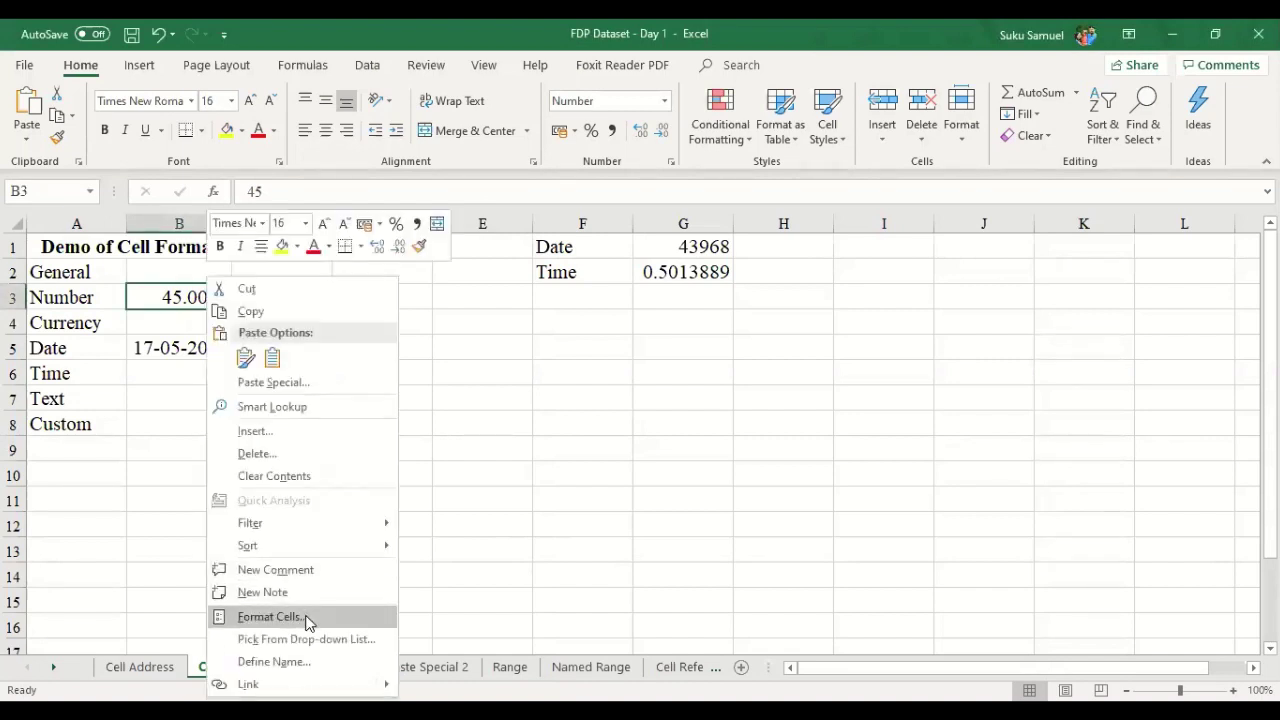
pyautogui.click(307, 621)
pyautogui.write('8')
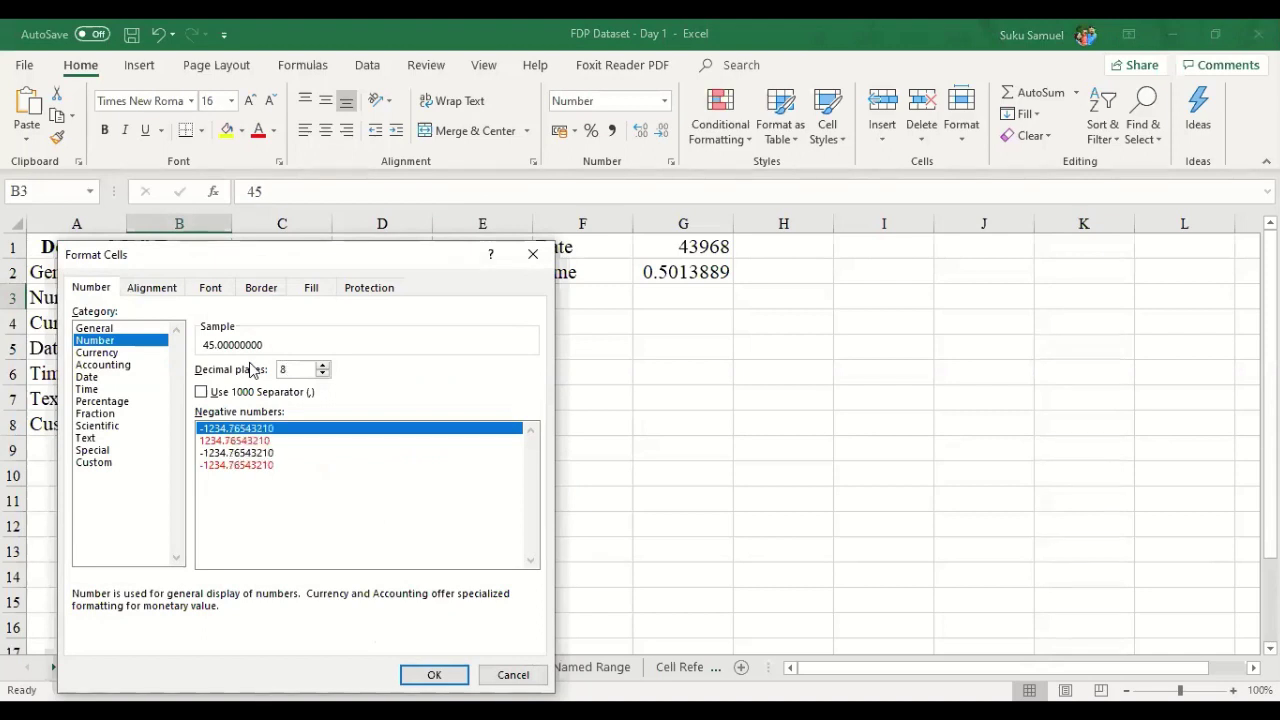
pyautogui.press('Return')
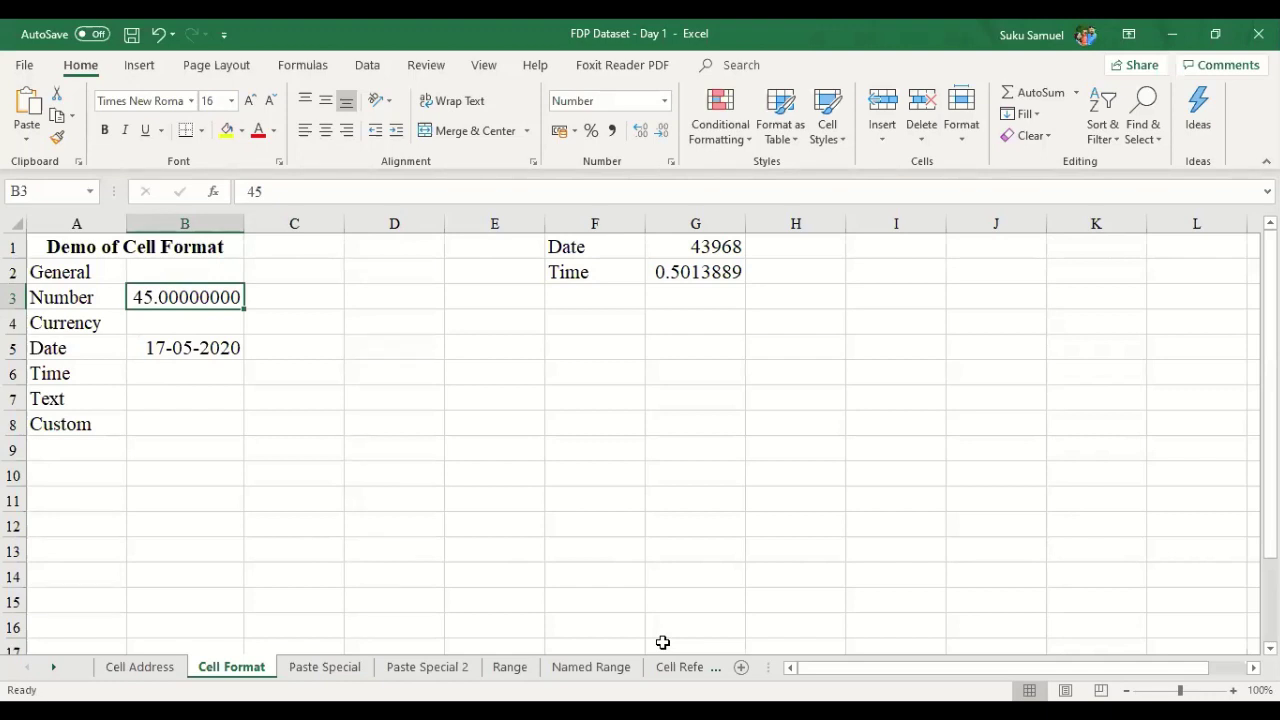
pyautogui.press('Return')
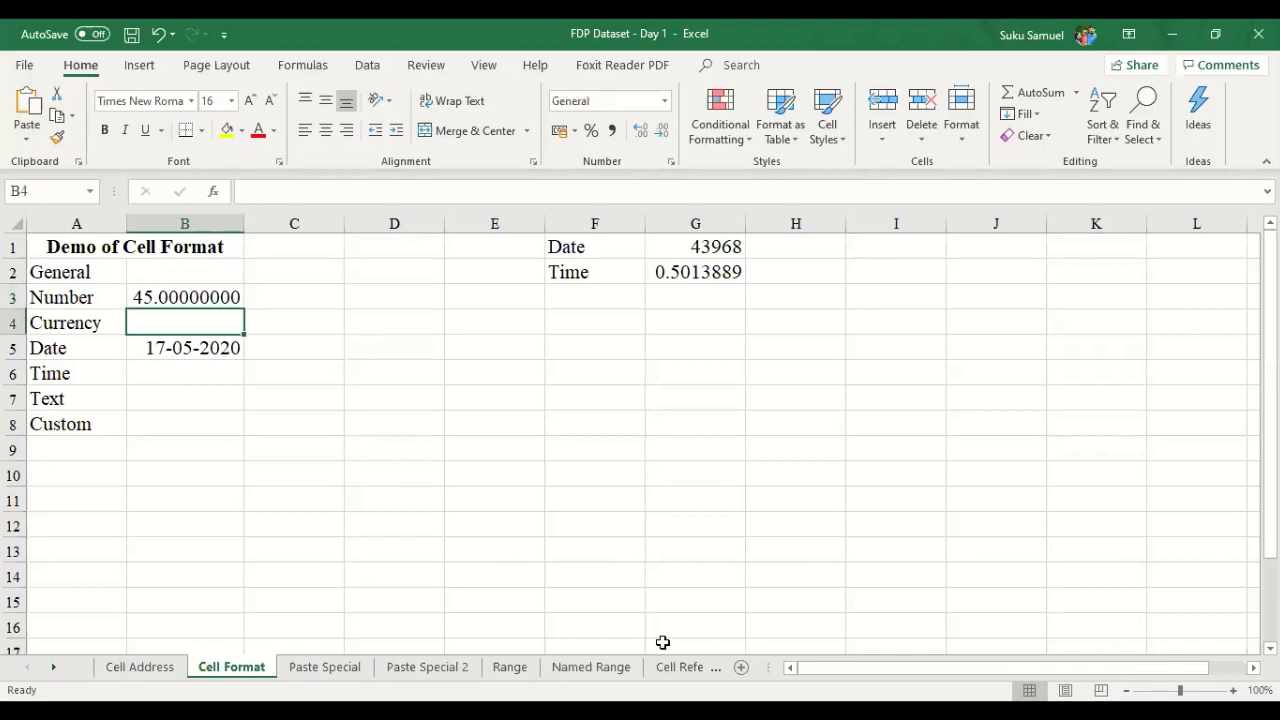
# - Enter 10 in B4 and format it as ₹ Currency with 2 decimals, showing ₹ 10.00
pyautogui.write('10')
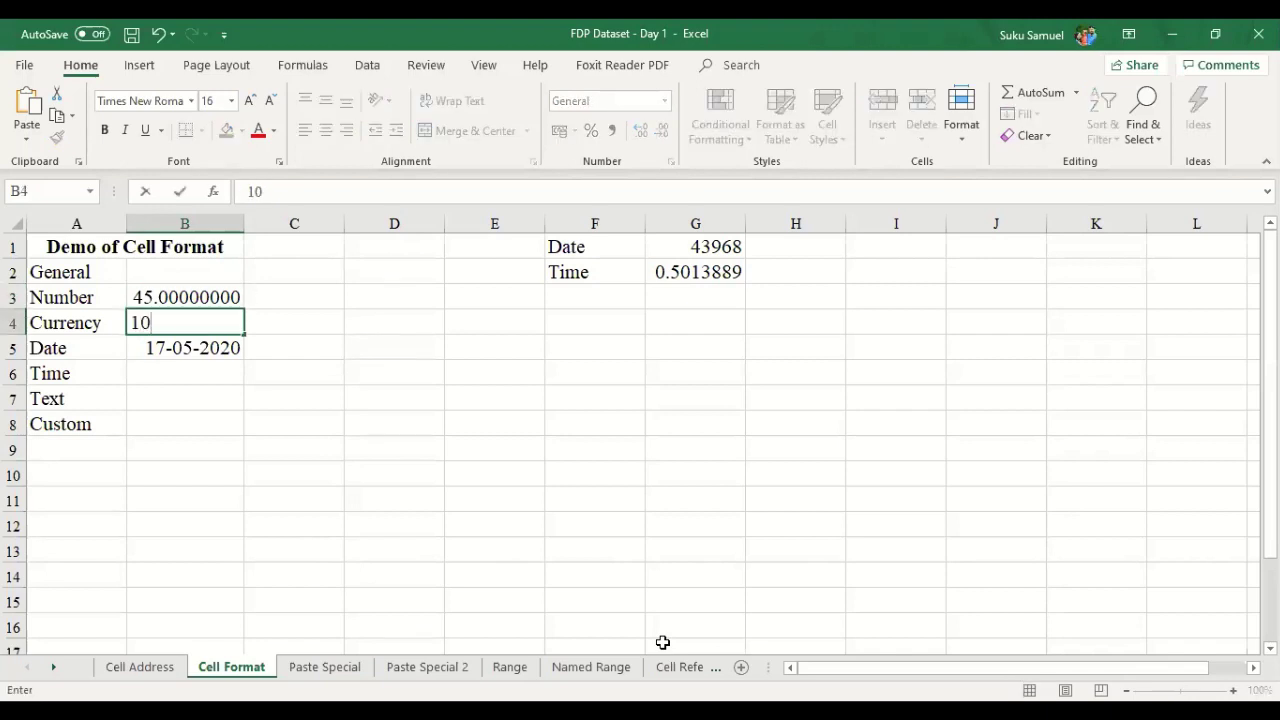
pyautogui.press('Return')
pyautogui.press('Up')
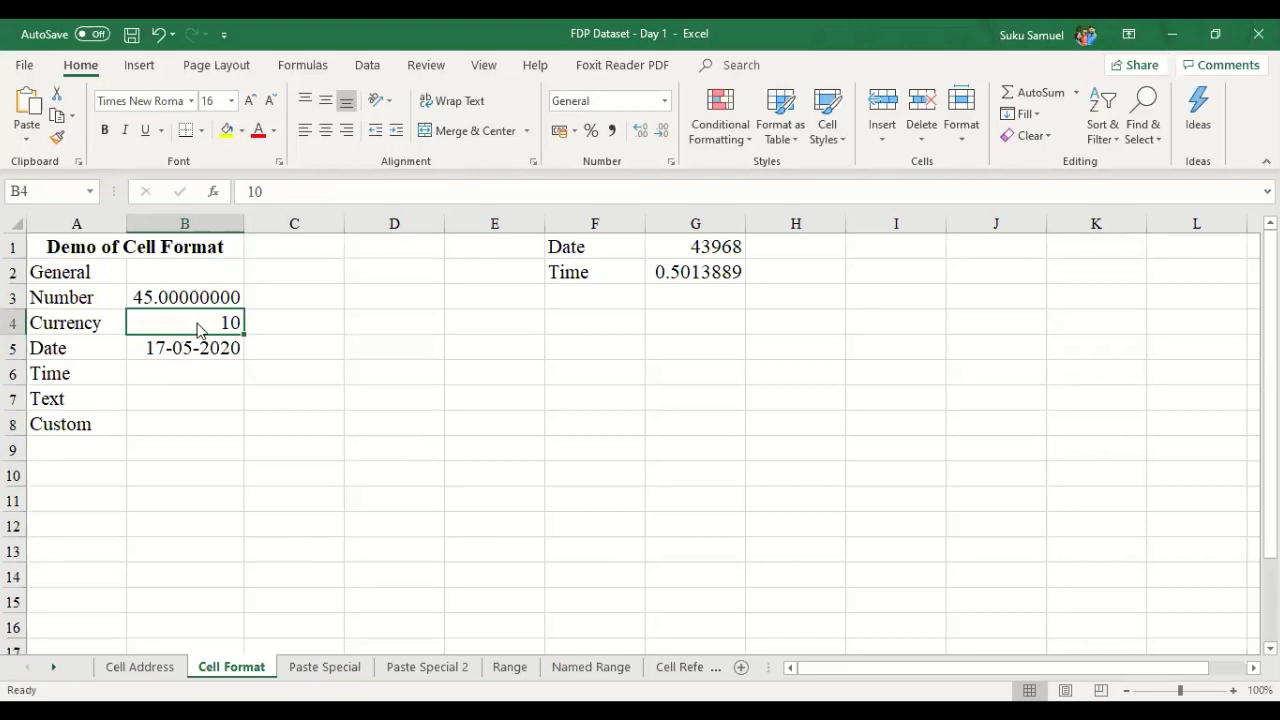
pyautogui.rightClick(200, 326)
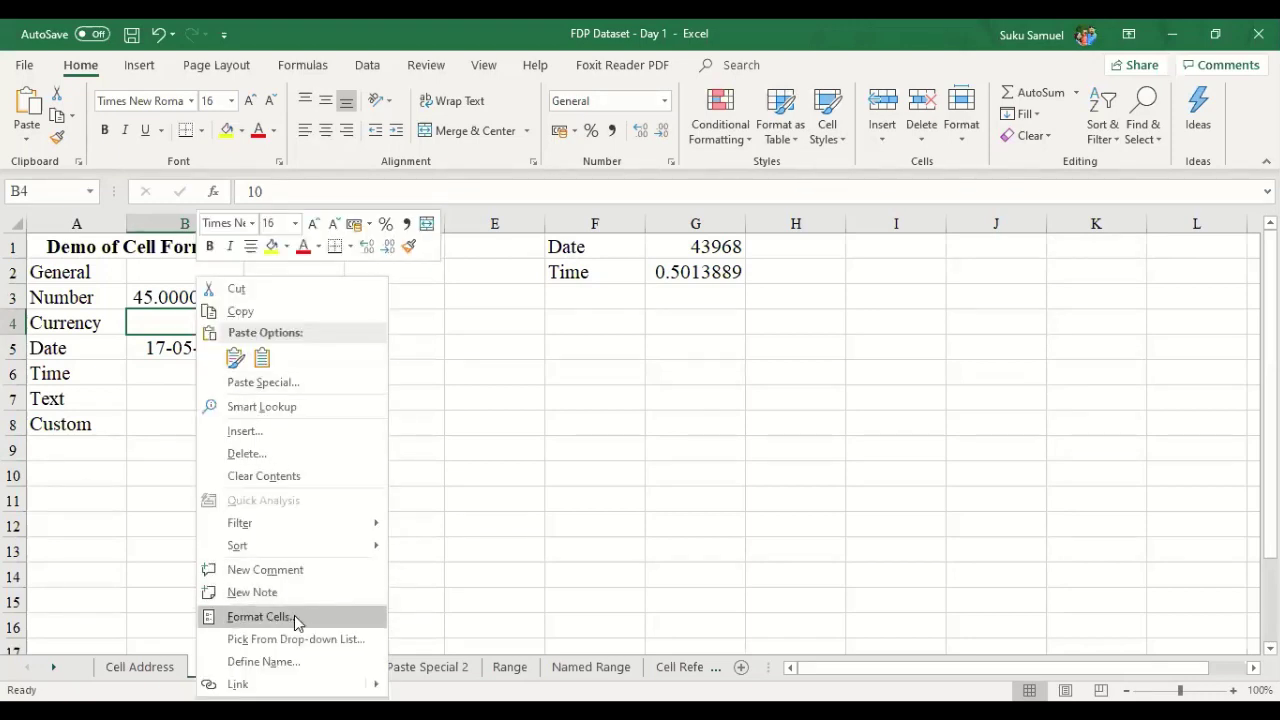
pyautogui.click(260, 617)
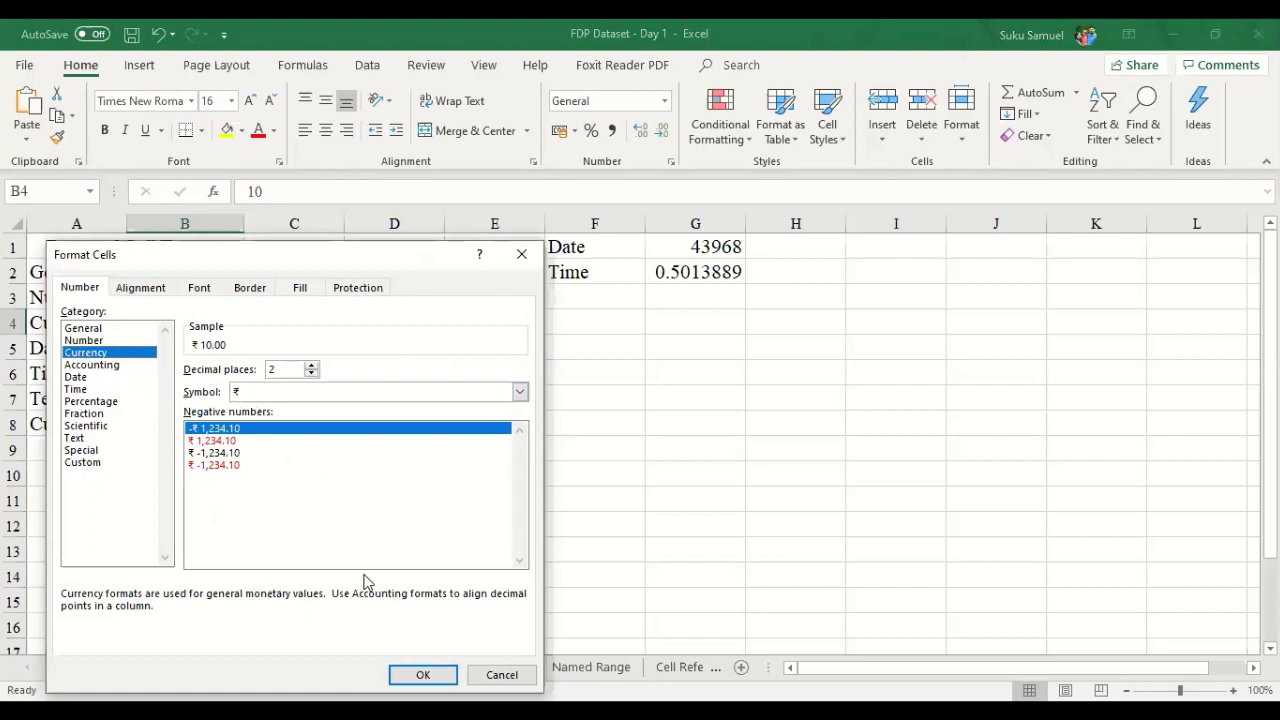
pyautogui.click(416, 678)
pyautogui.click(258, 372)
pyautogui.click(197, 327)
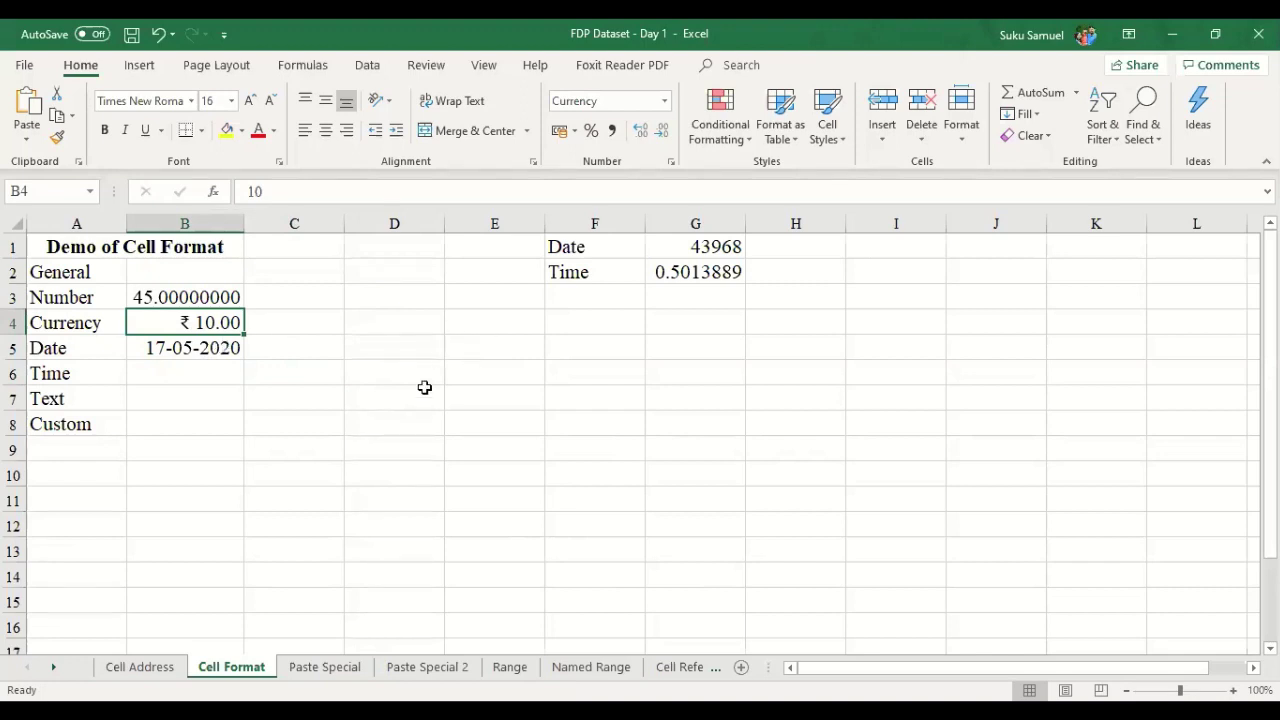
pyautogui.moveTo(62, 276); pyautogui.dragTo(63, 424)
pyautogui.click(89, 271)
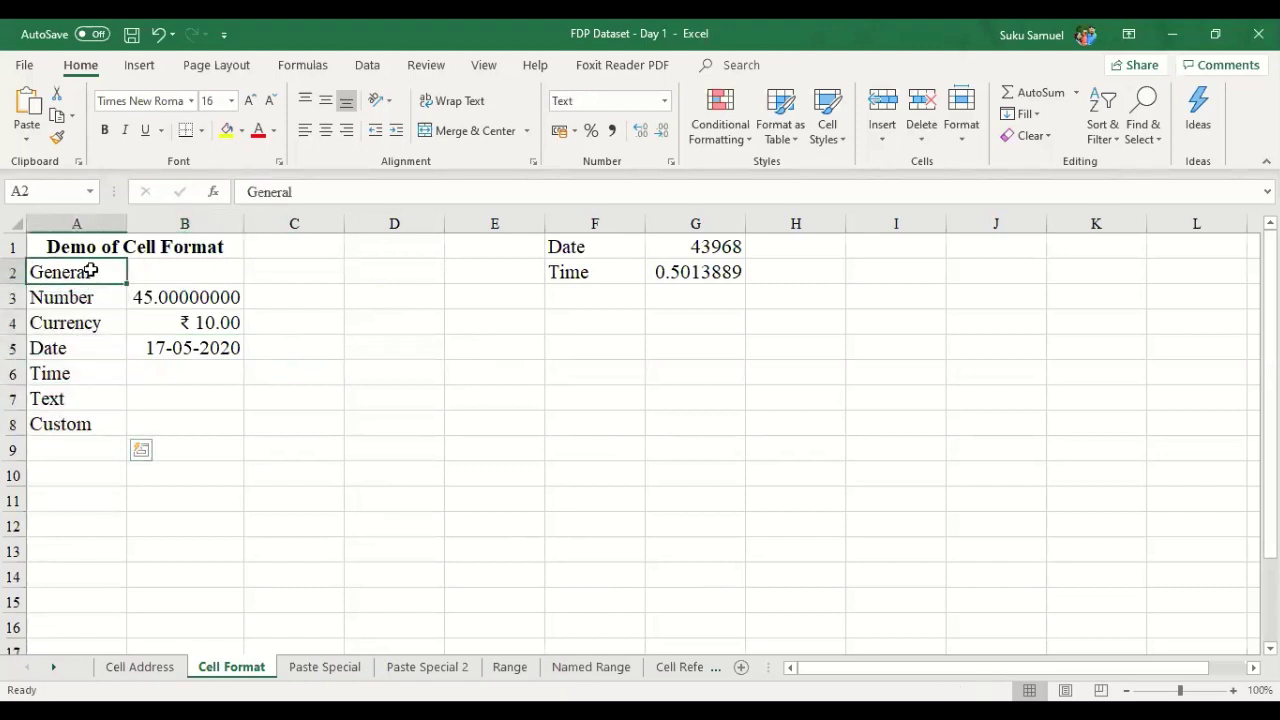
pyautogui.moveTo(92, 272); pyautogui.dragTo(94, 414)
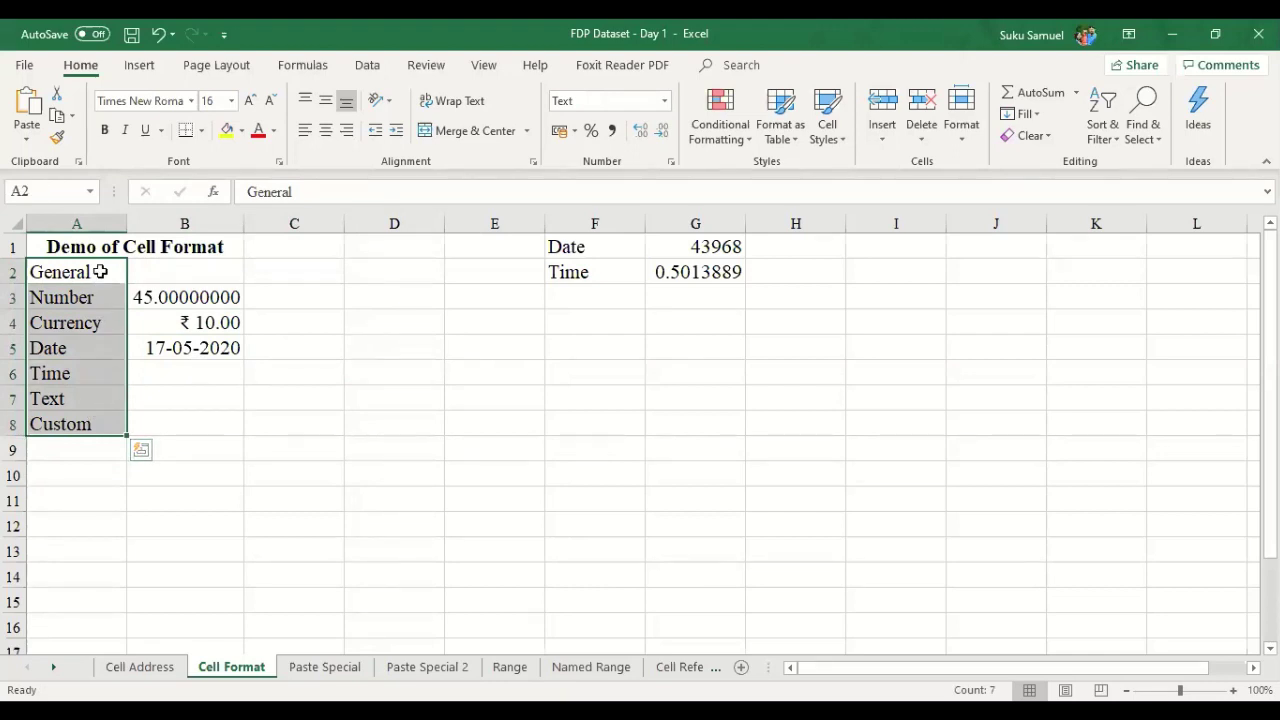
pyautogui.click(96, 374)
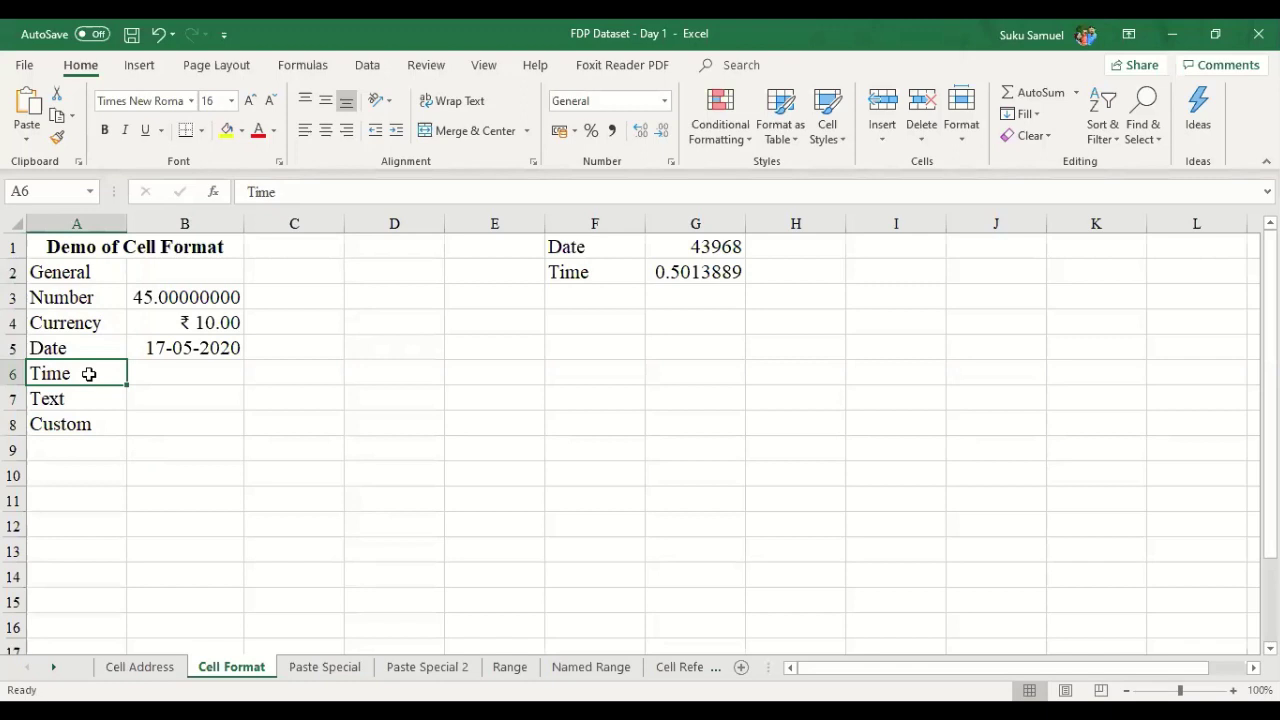
pyautogui.click(177, 372)
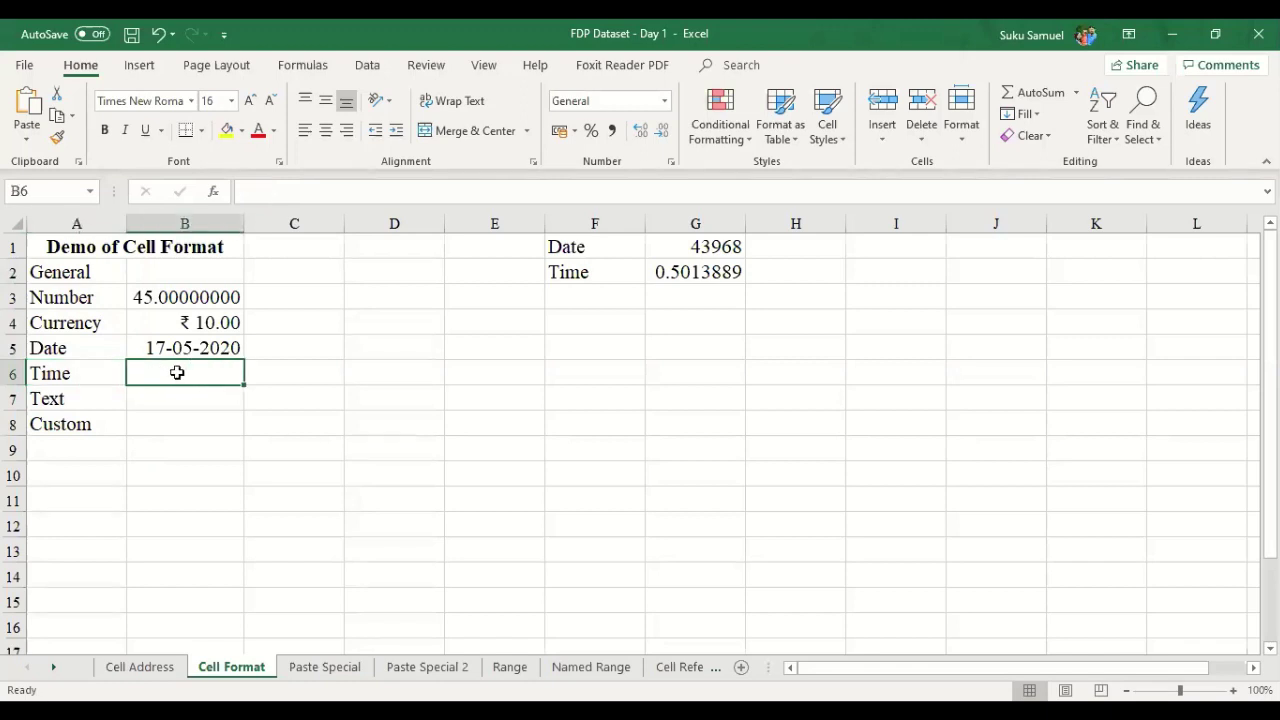
pyautogui.rightClick(177, 372)
pyautogui.click(88, 377)
pyautogui.click(100, 375)
pyautogui.click(177, 374)
pyautogui.click(135, 401)
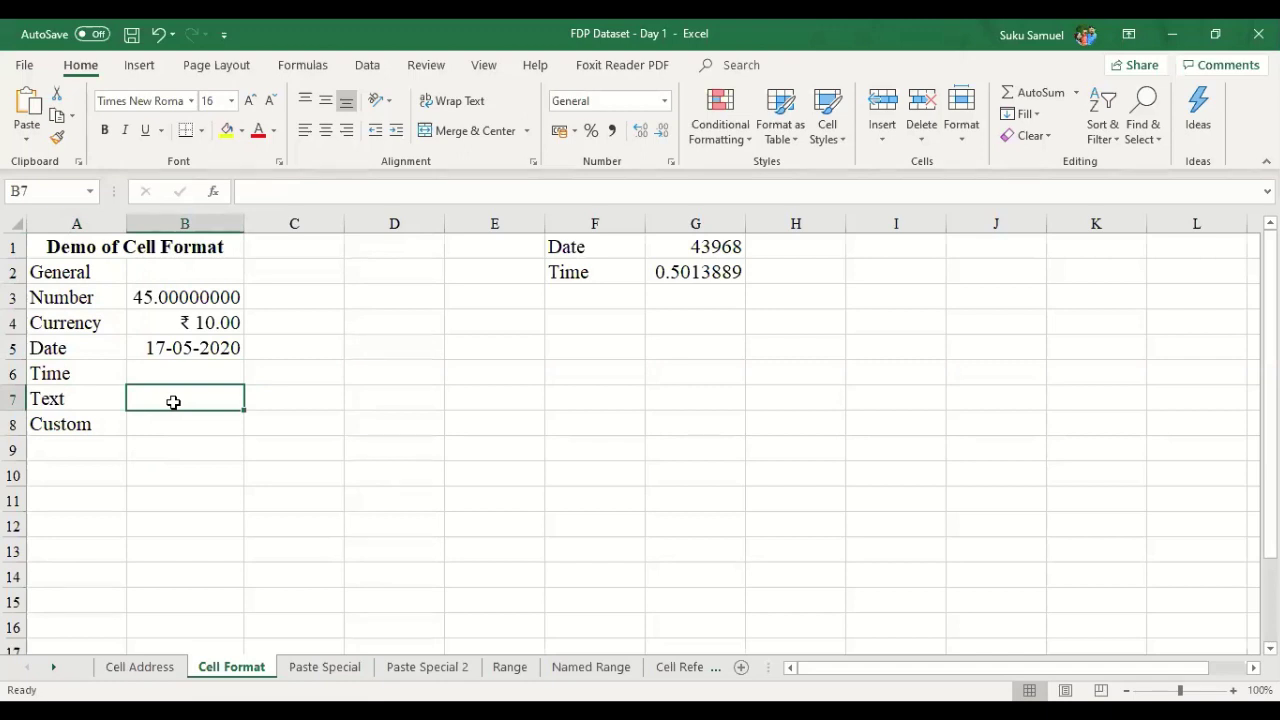
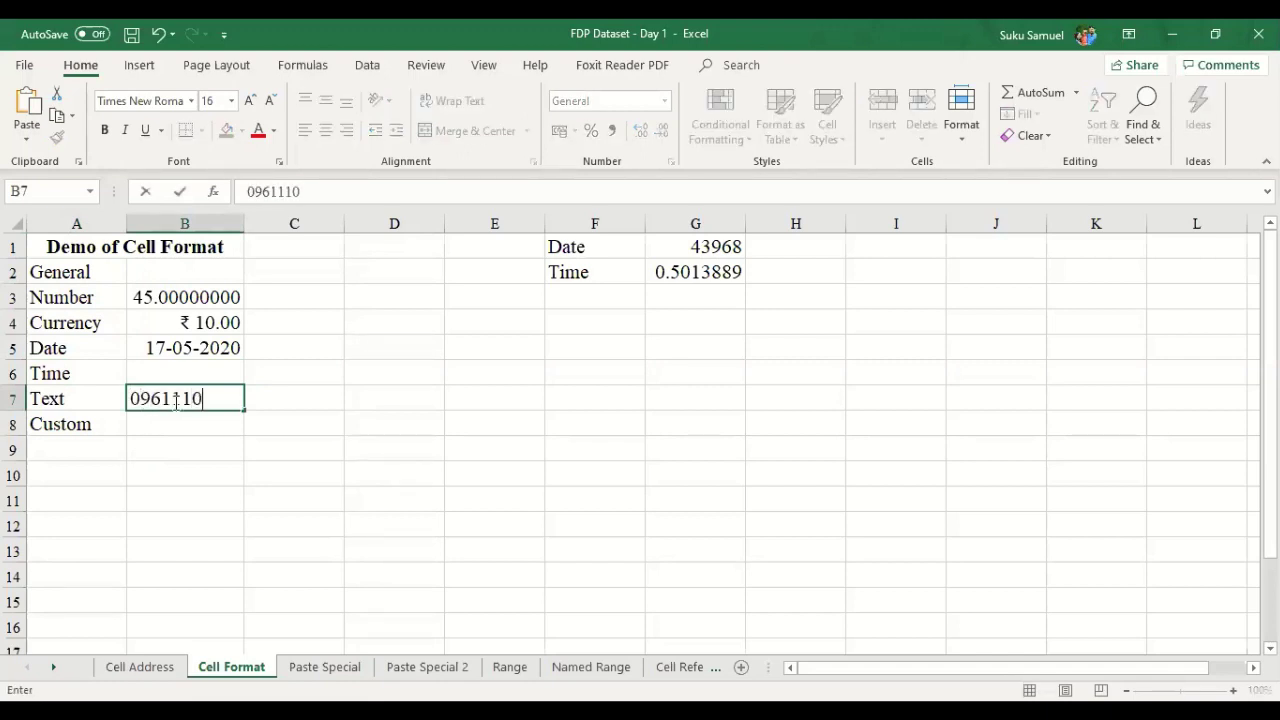
# - Enter a ten-digit phone number with a leading 0 in B7; Excel drops the zero
pyautogui.press('Return')
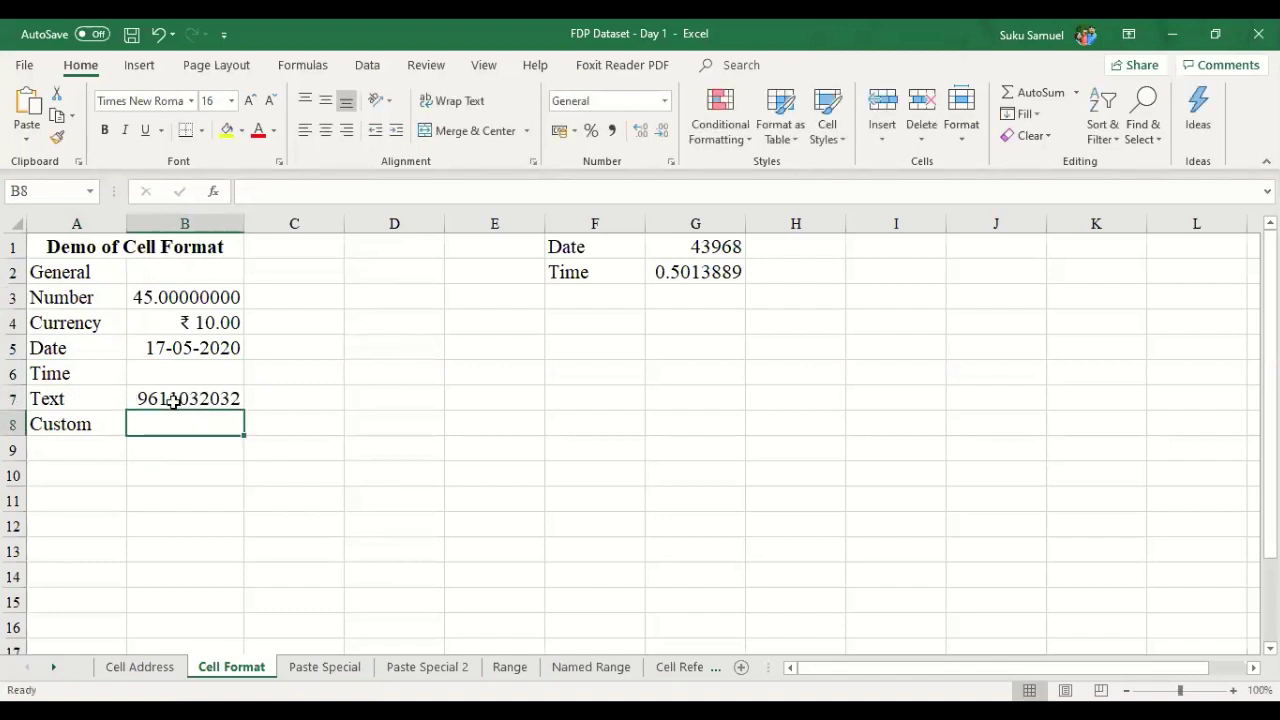
pyautogui.click(184, 398)
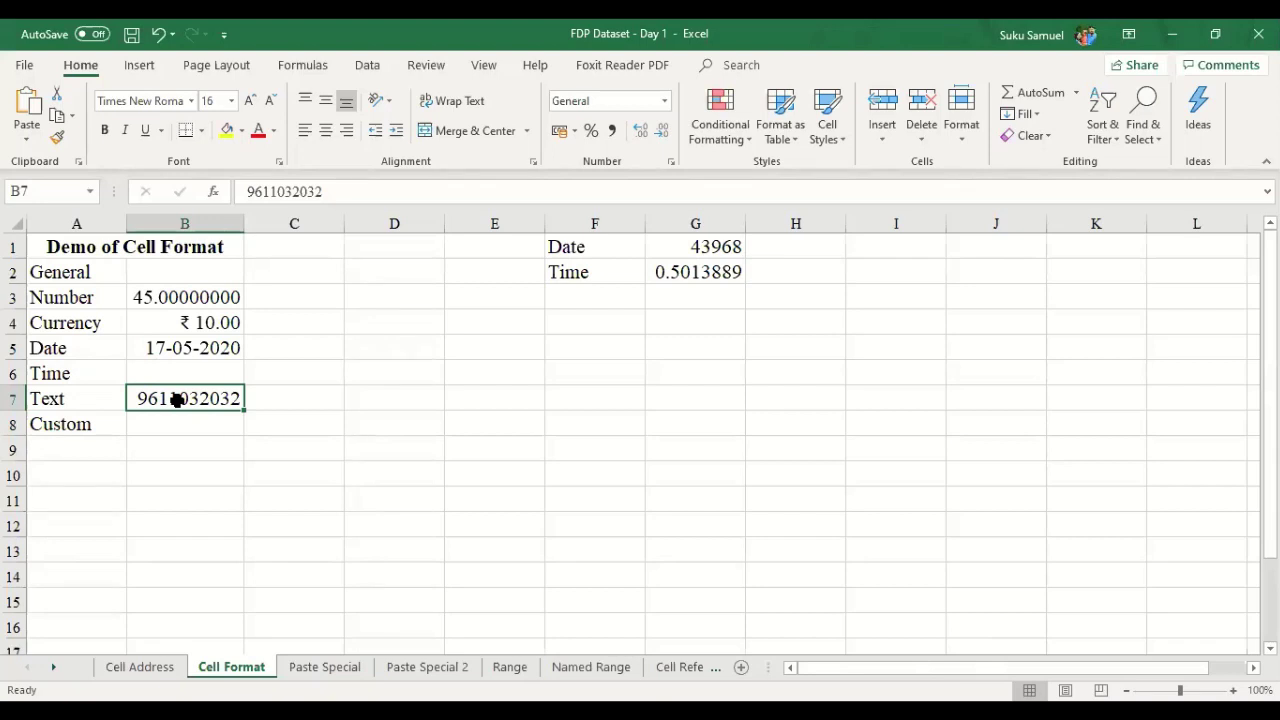
pyautogui.rightClick(176, 399)
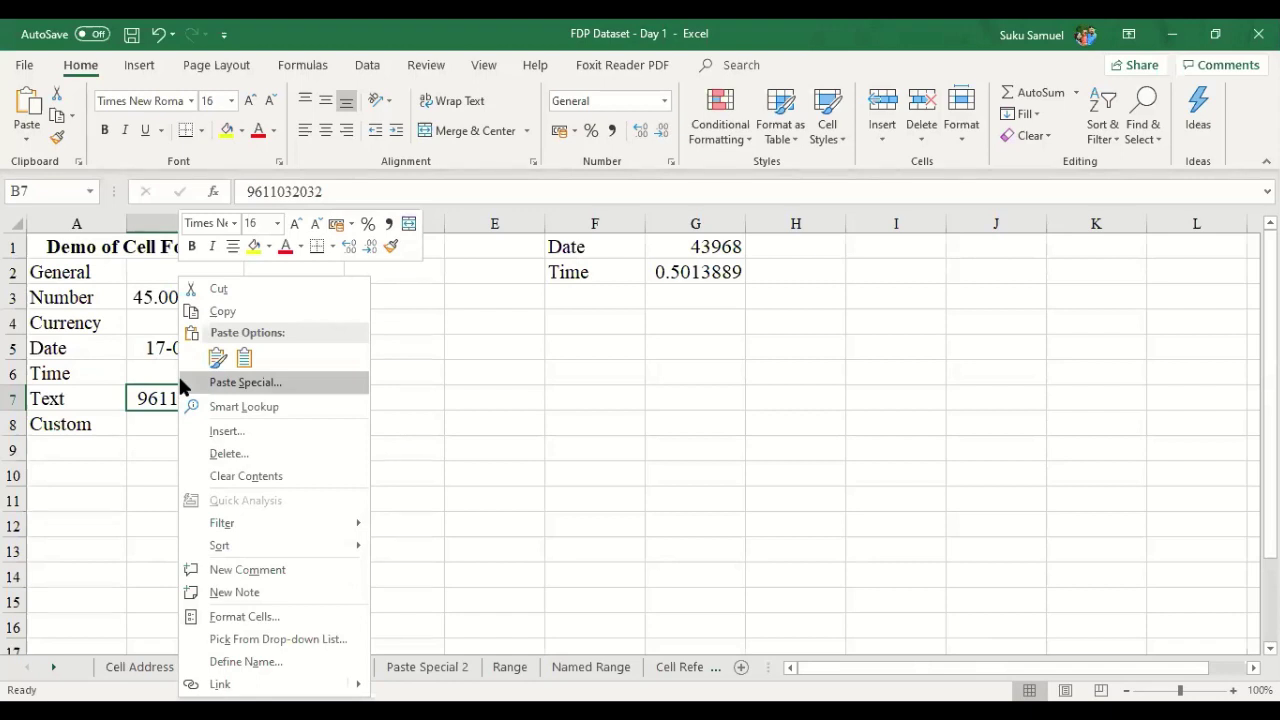
# - Change B7's number format to the Text category
pyautogui.click(240, 617)
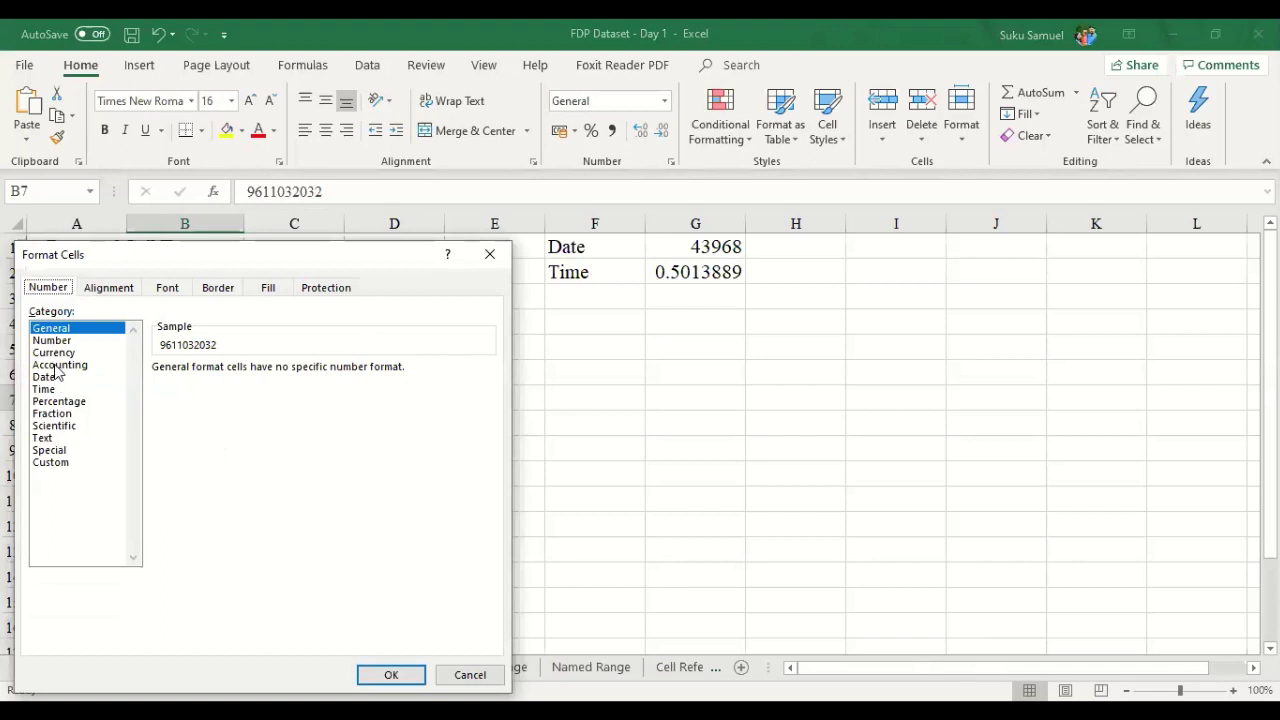
pyautogui.click(60, 389)
pyautogui.click(75, 439)
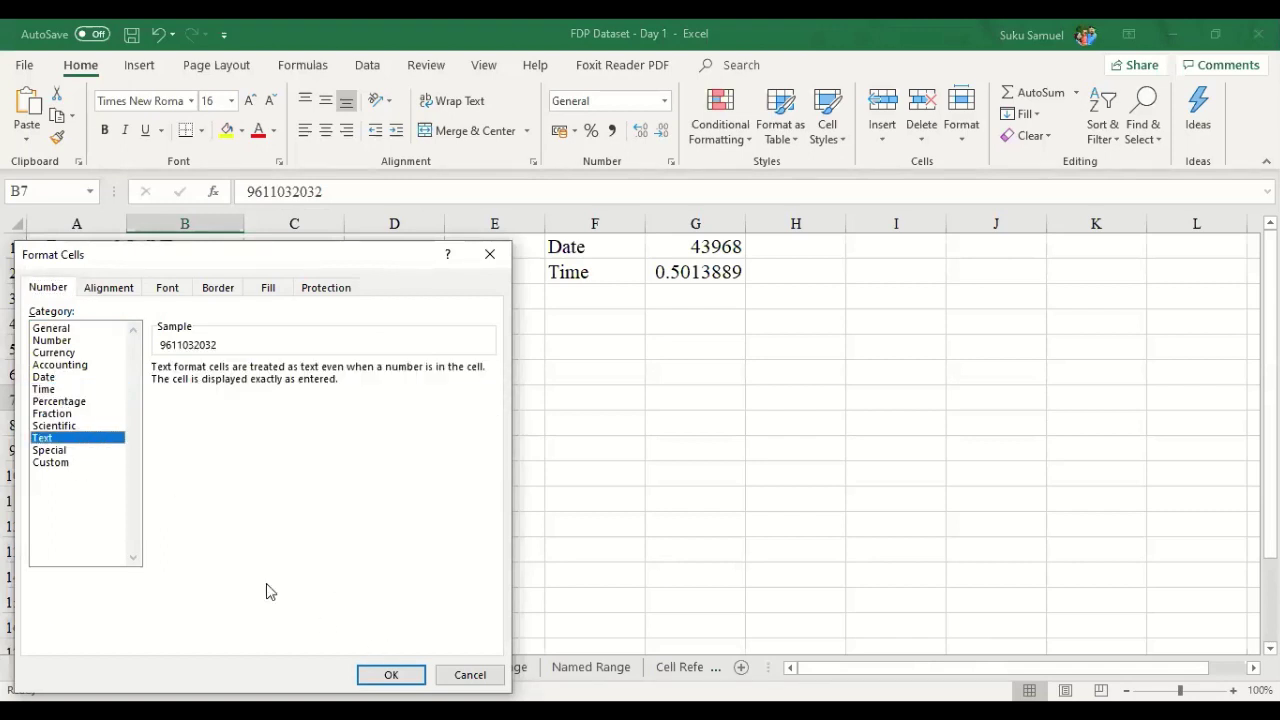
pyautogui.click(391, 681)
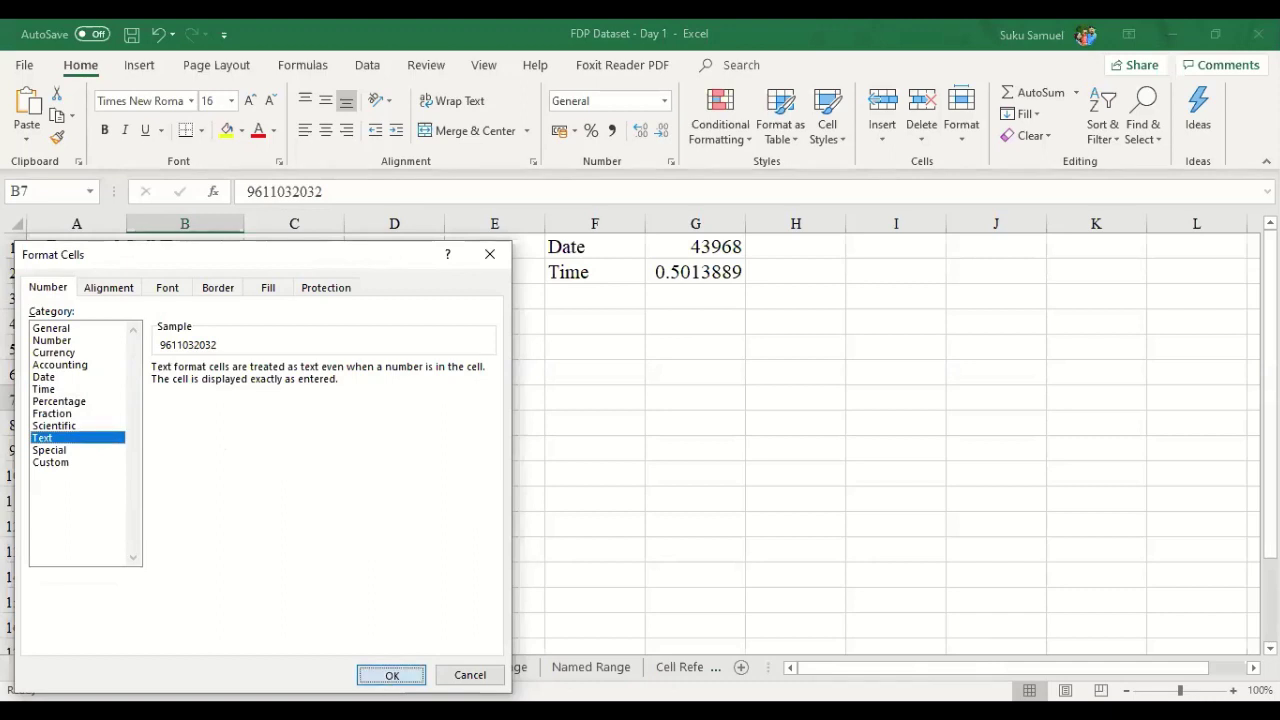
# - Add the leading 0 back to B7's phone number so it is kept as text
pyautogui.click(252, 191)
pyautogui.write('0')
pyautogui.press('Return')
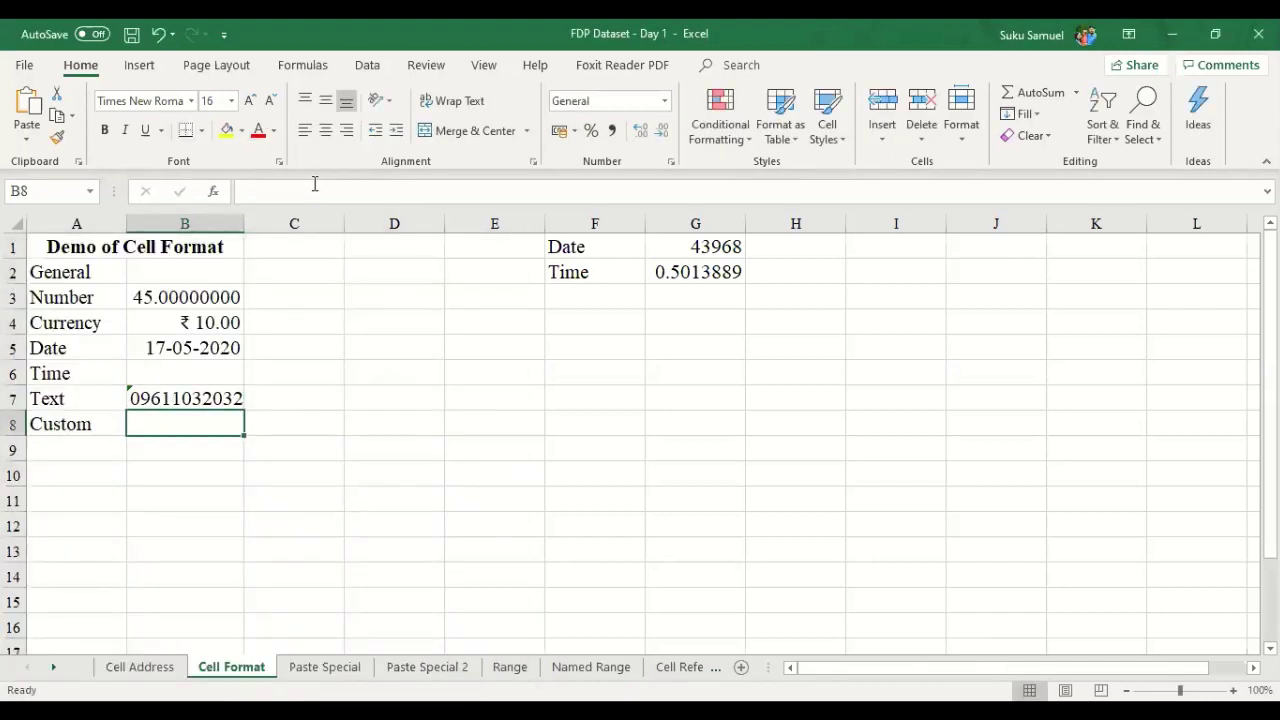
pyautogui.press('Up')
pyautogui.press('Down')
pyautogui.press('Up')
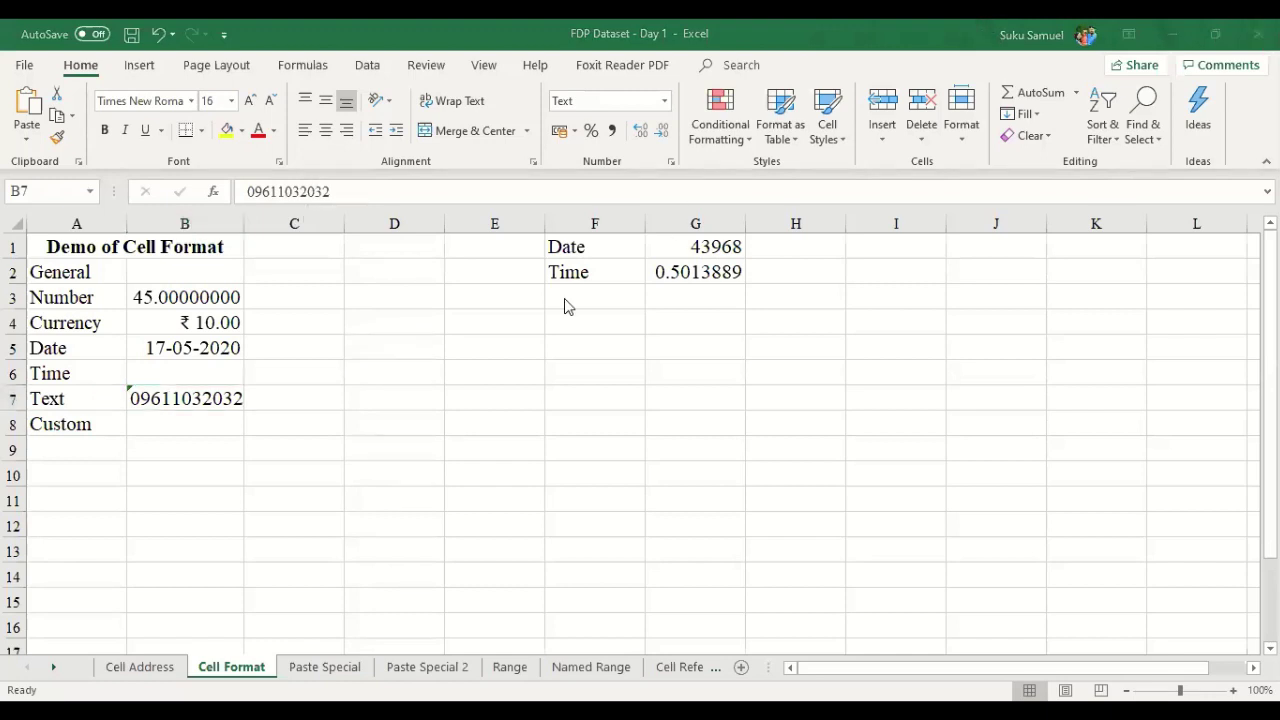
pyautogui.click(130, 428)
pyautogui.click(172, 425)
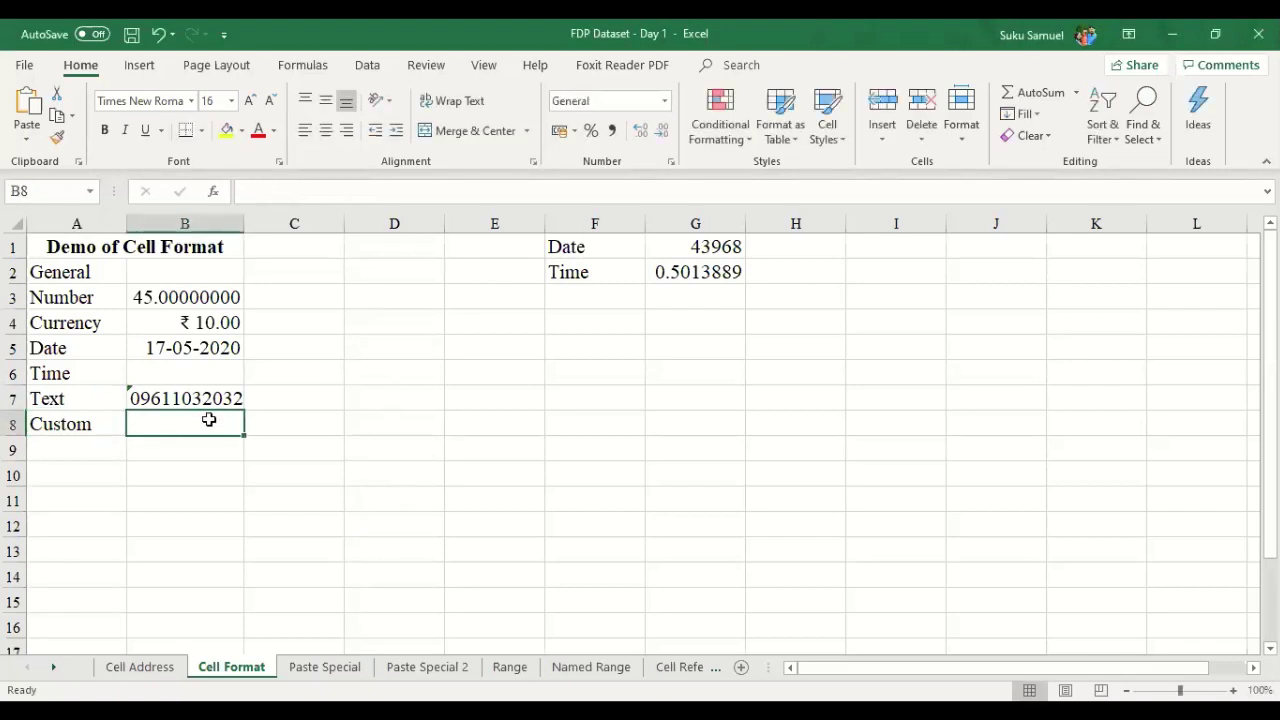
pyautogui.rightClick(203, 420)
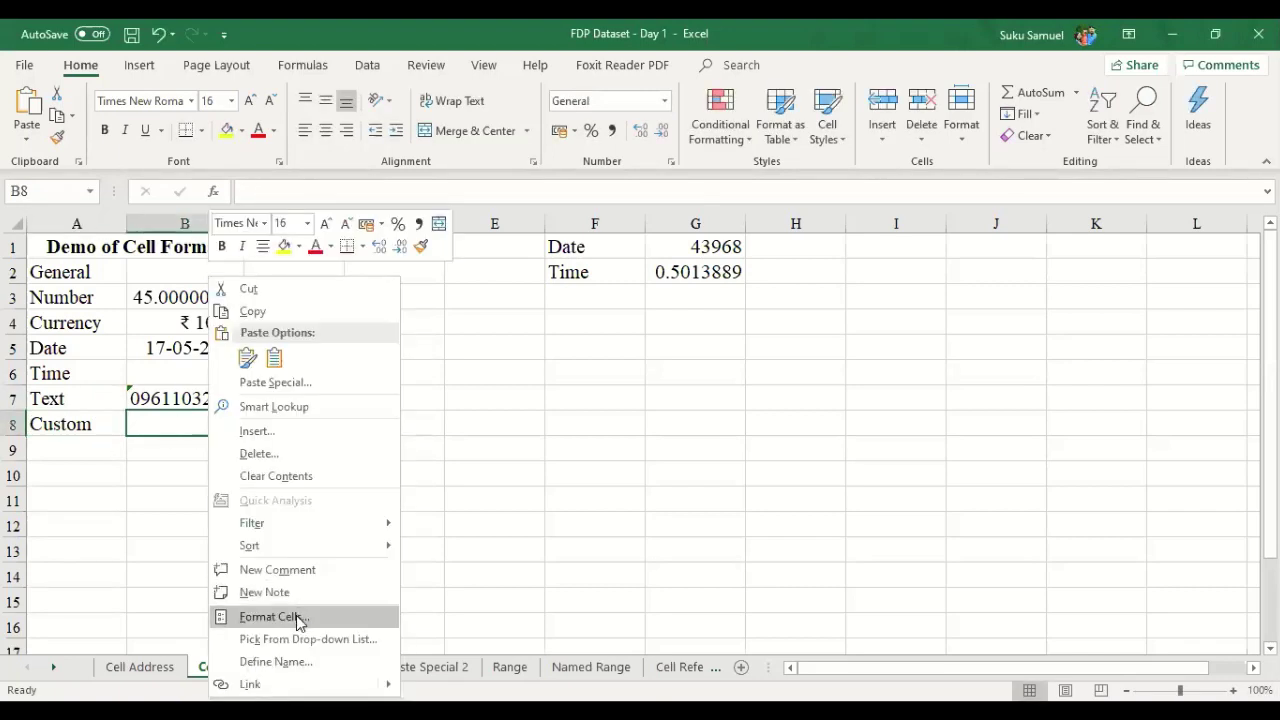
pyautogui.click(296, 615)
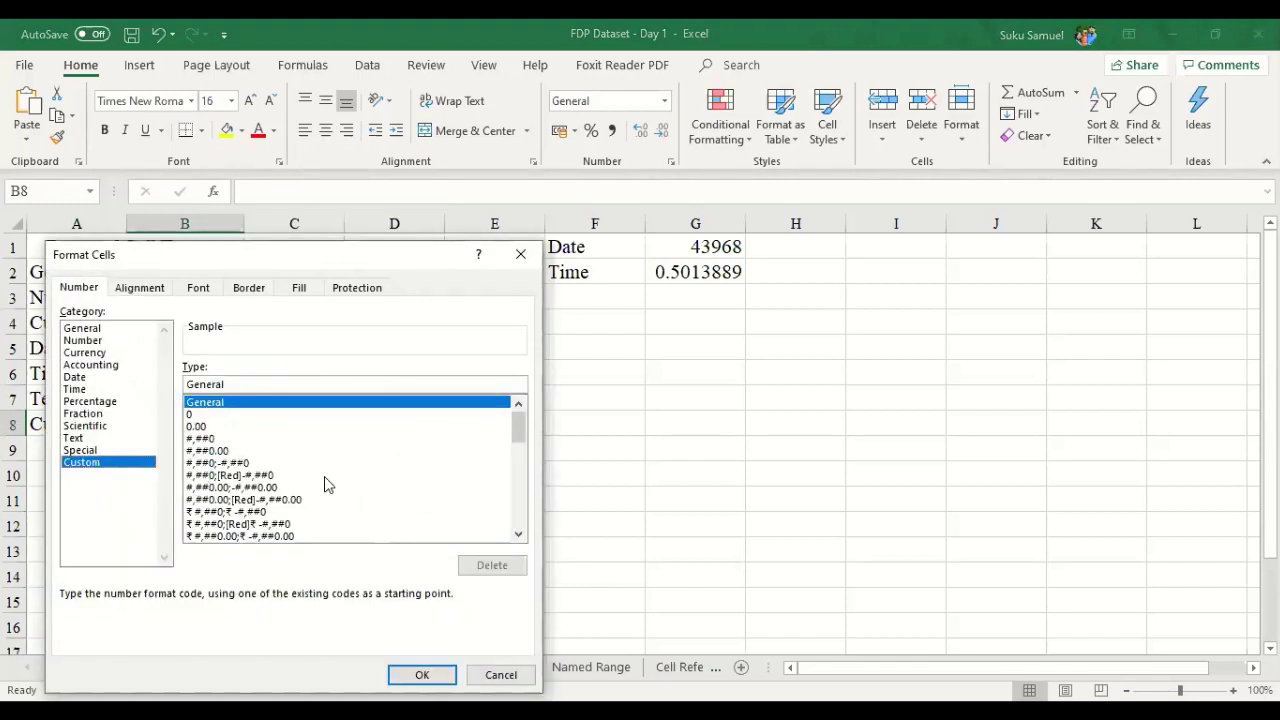
pyautogui.moveTo(517, 432); pyautogui.dragTo(516, 472)
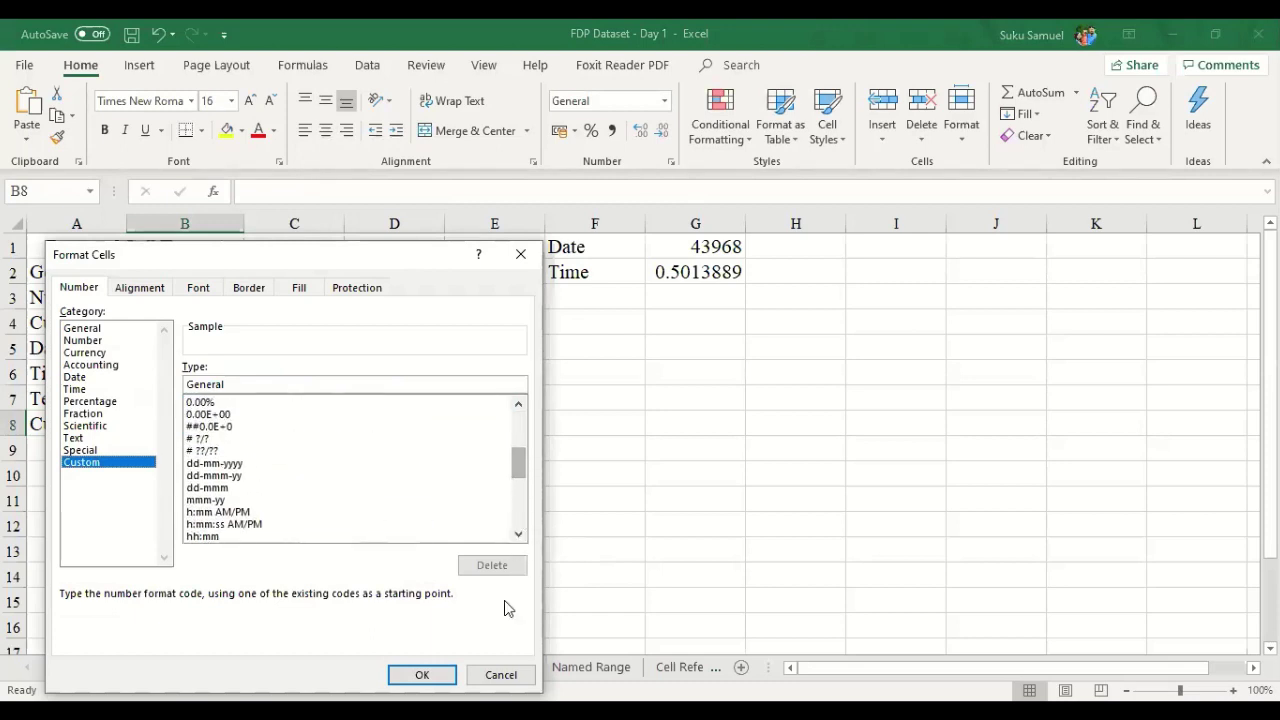
pyautogui.click(394, 451)
pyautogui.click(500, 674)
pyautogui.click(181, 375)
pyautogui.click(188, 348)
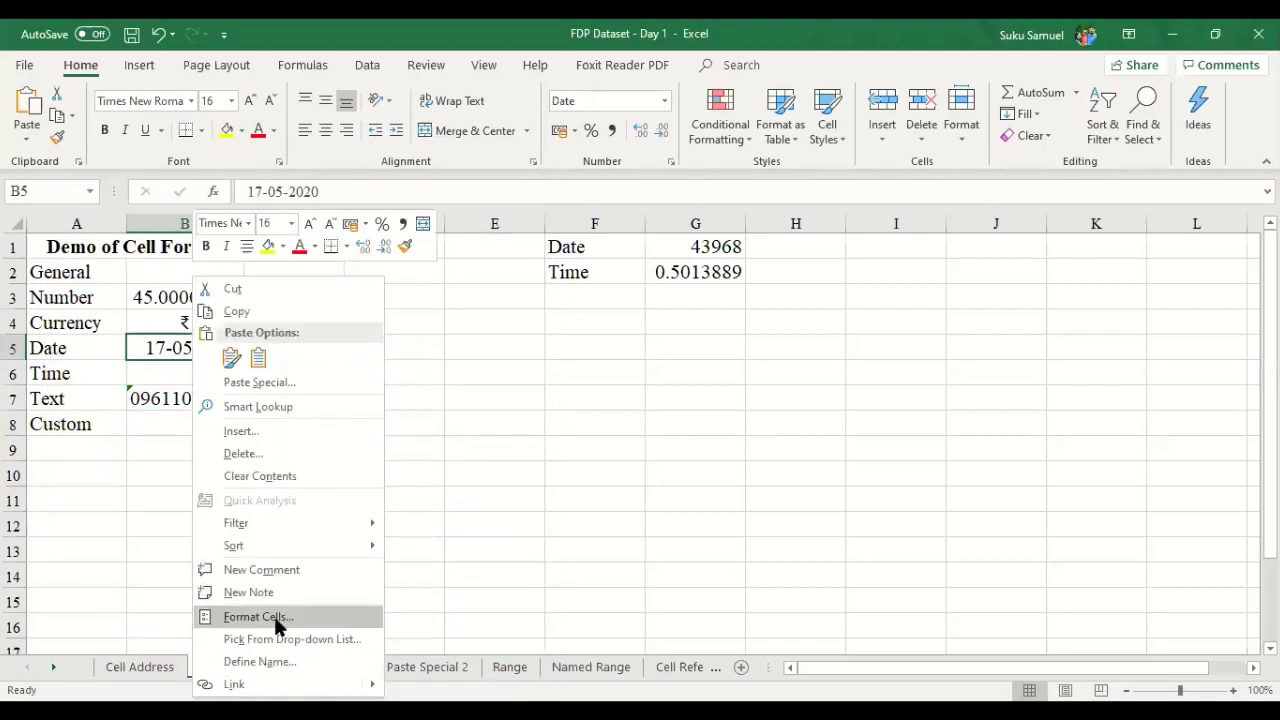
# - Give B5 the long weekday date type so it reads Sunday, 17 May, 2020
pyautogui.click(277, 620)
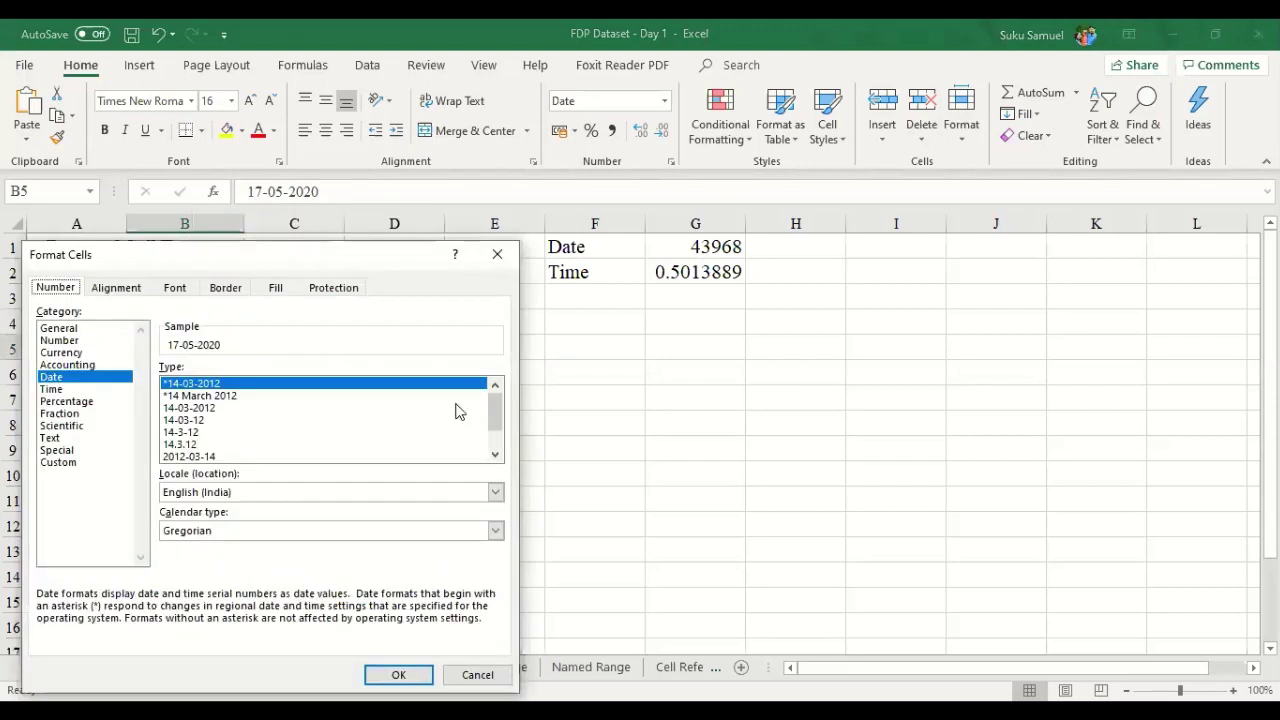
pyautogui.moveTo(493, 418); pyautogui.dragTo(491, 428)
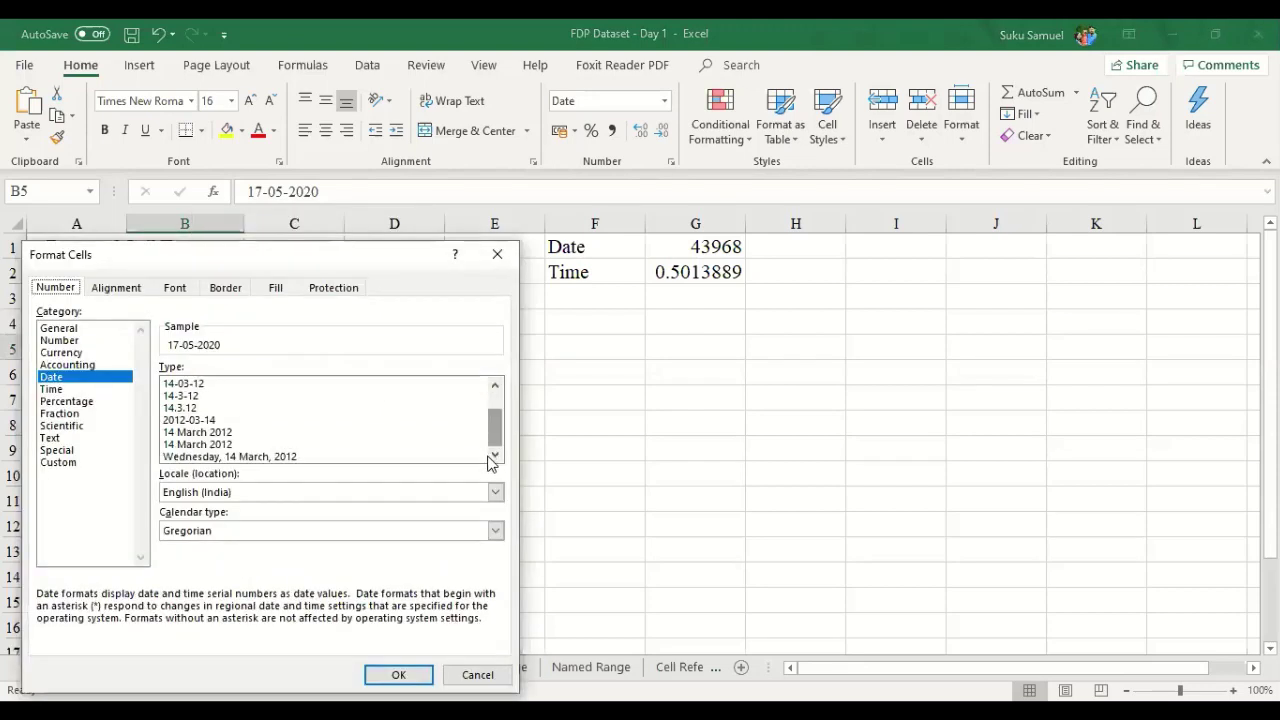
pyautogui.click(253, 430)
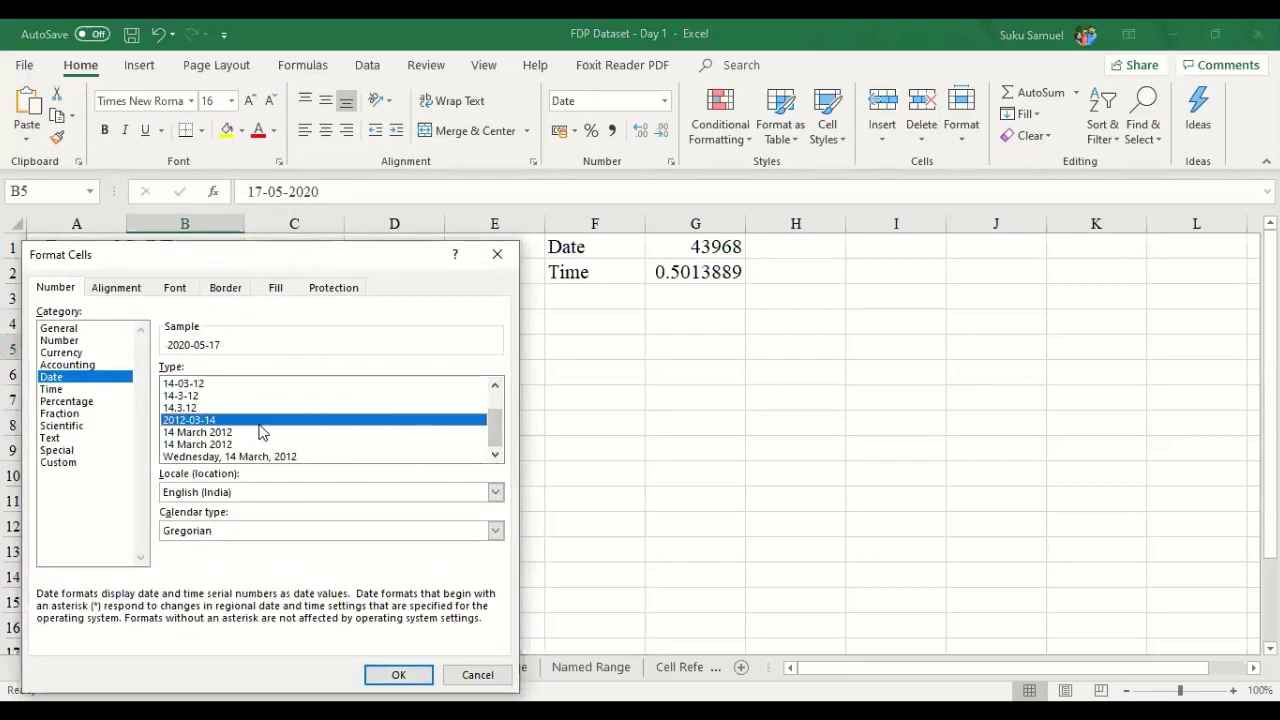
pyautogui.click(278, 458)
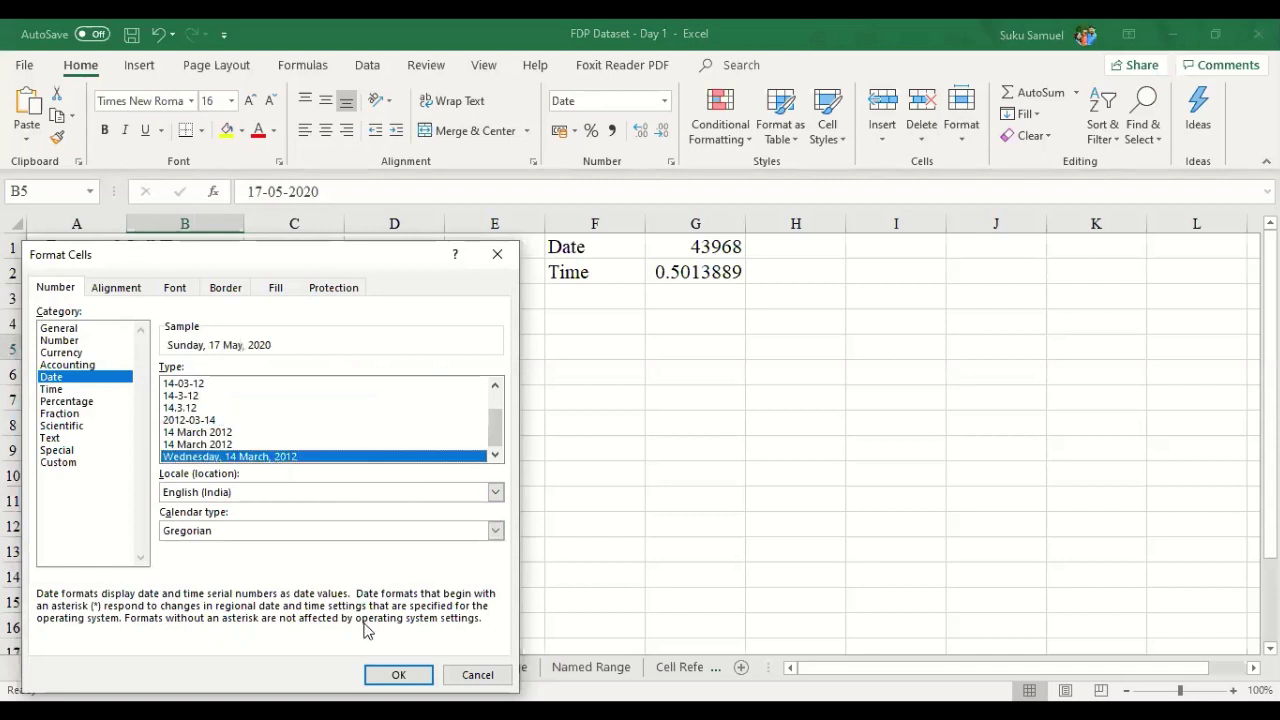
pyautogui.click(400, 674)
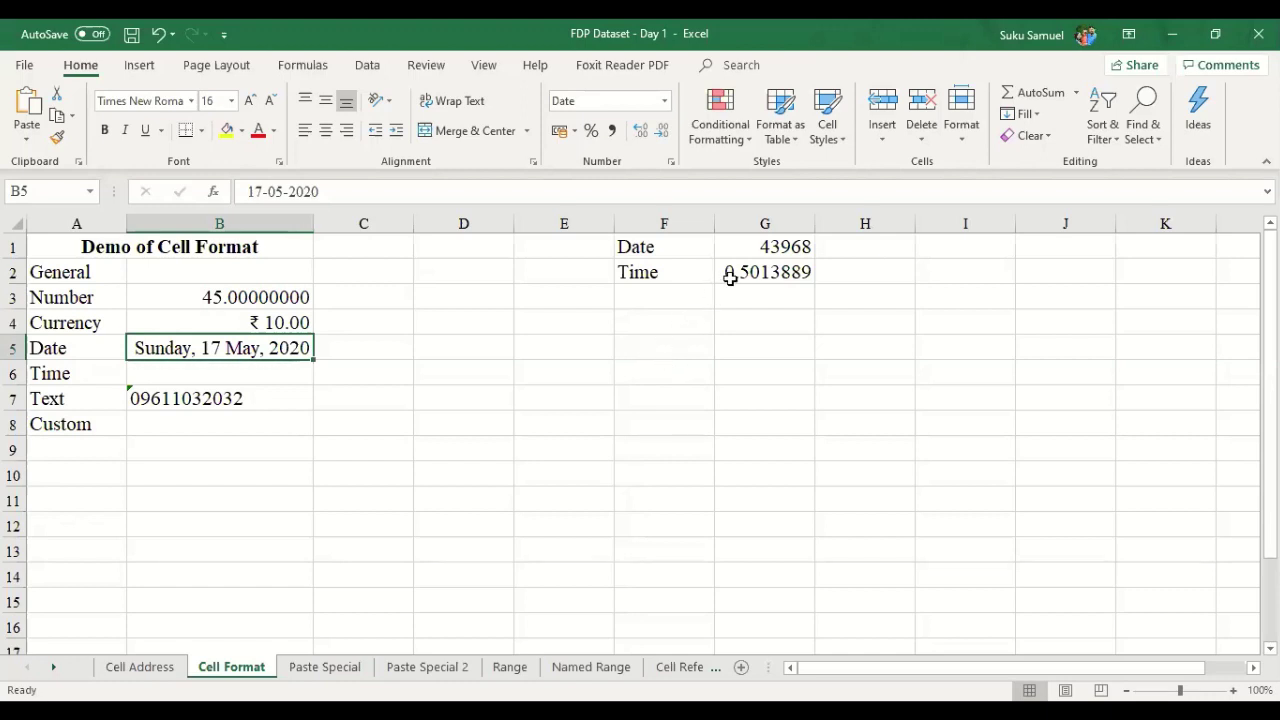
pyautogui.click(766, 254)
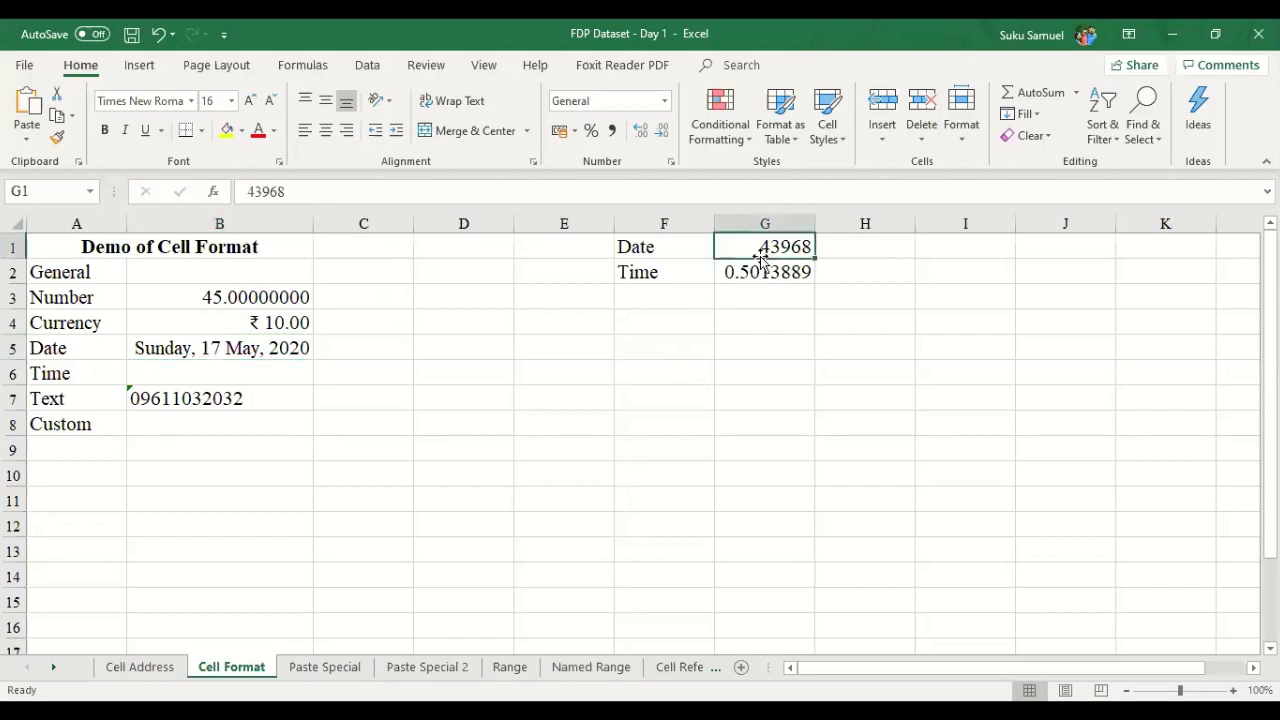
# - Format G1's serial 43968 as a Date showing 17-05-2020, then undo it
pyautogui.moveTo(686, 261); pyautogui.dragTo(682, 256)
pyautogui.click(686, 261)
pyautogui.click(686, 254)
pyautogui.click(774, 244)
pyautogui.rightClick(778, 248)
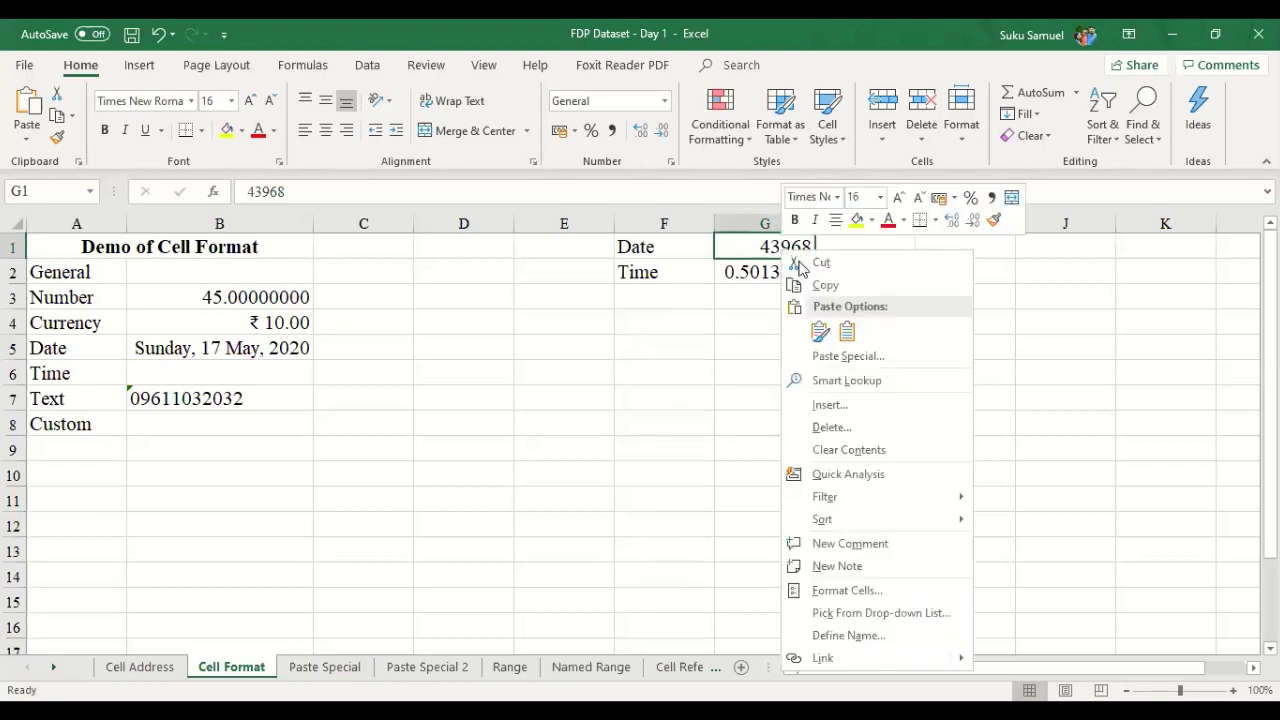
pyautogui.click(857, 594)
pyautogui.click(640, 377)
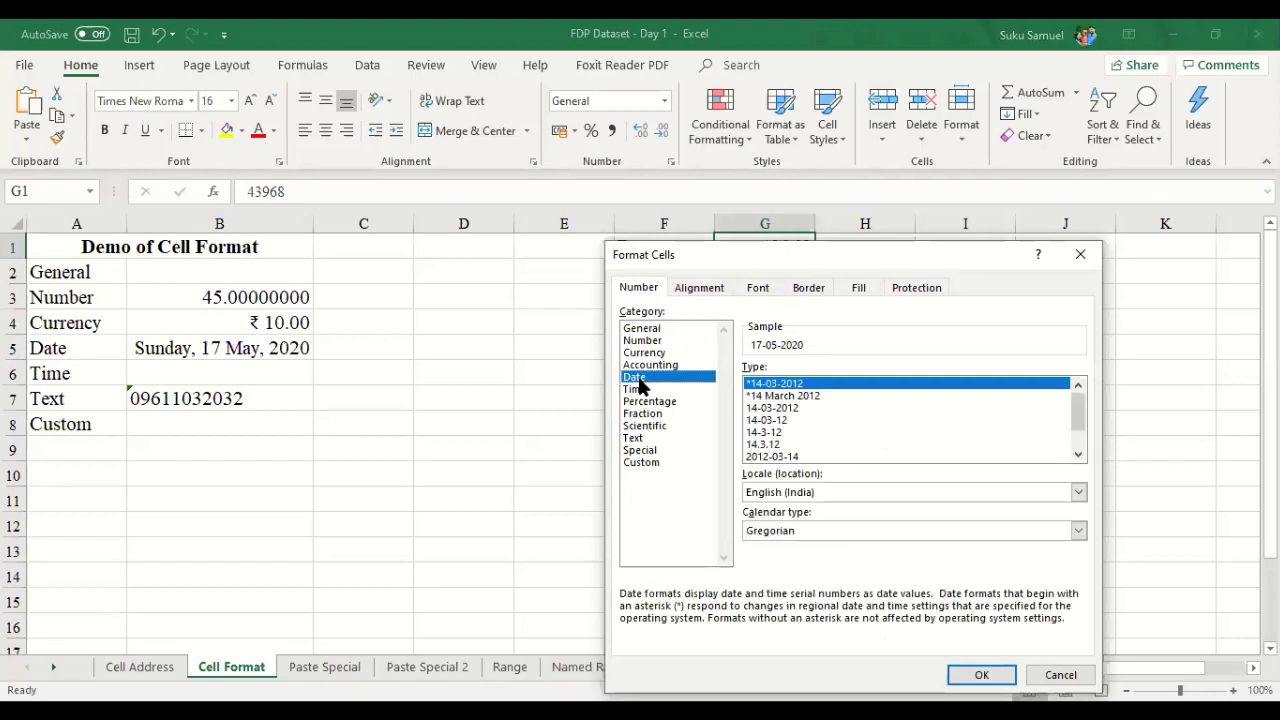
pyautogui.click(980, 676)
pyautogui.click(812, 474)
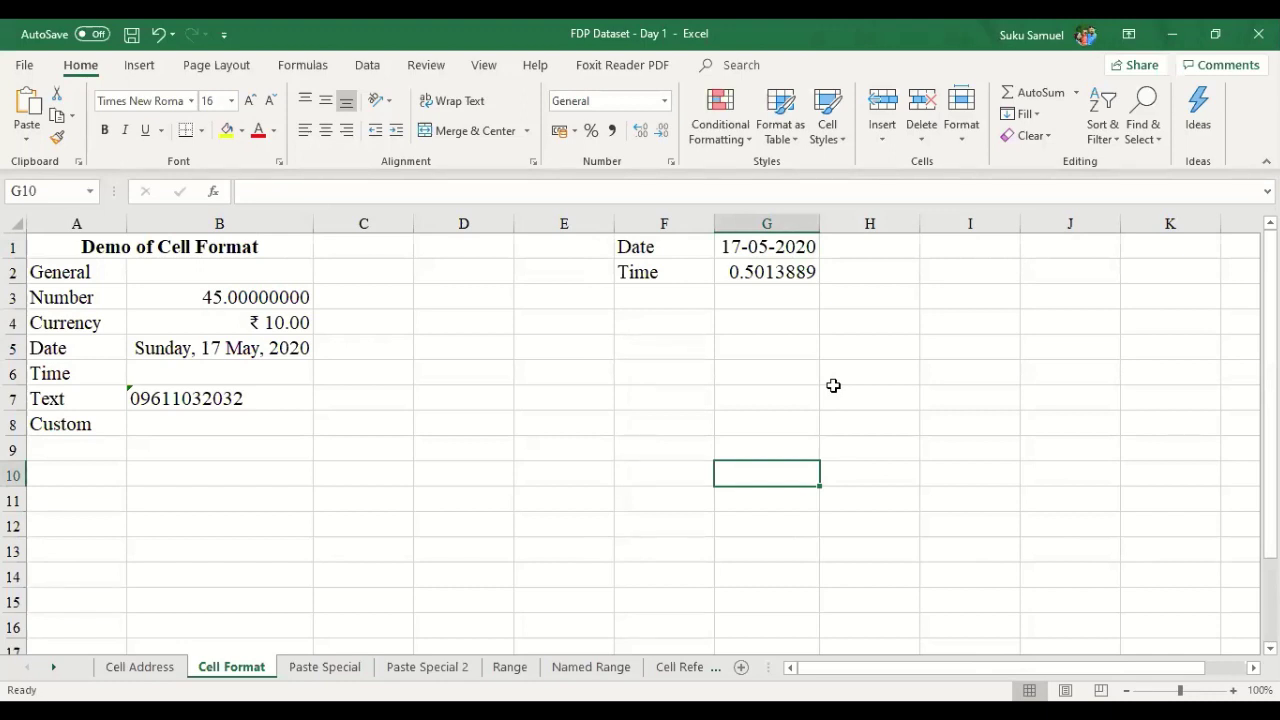
pyautogui.hotkey('ctrl', 'z')
pyautogui.hotkey('ctrl', 'z')
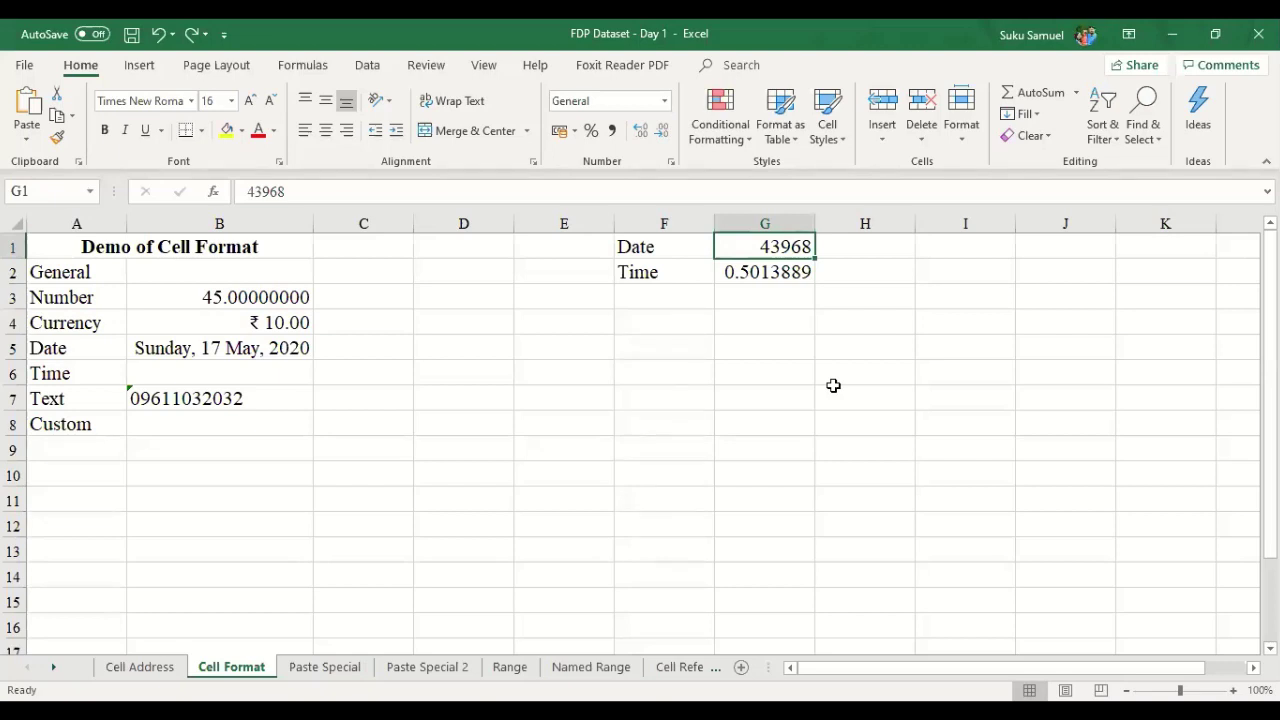
# - Reapply the default Date format to G1 so it displays 17-05-2020
pyautogui.rightClick(784, 243)
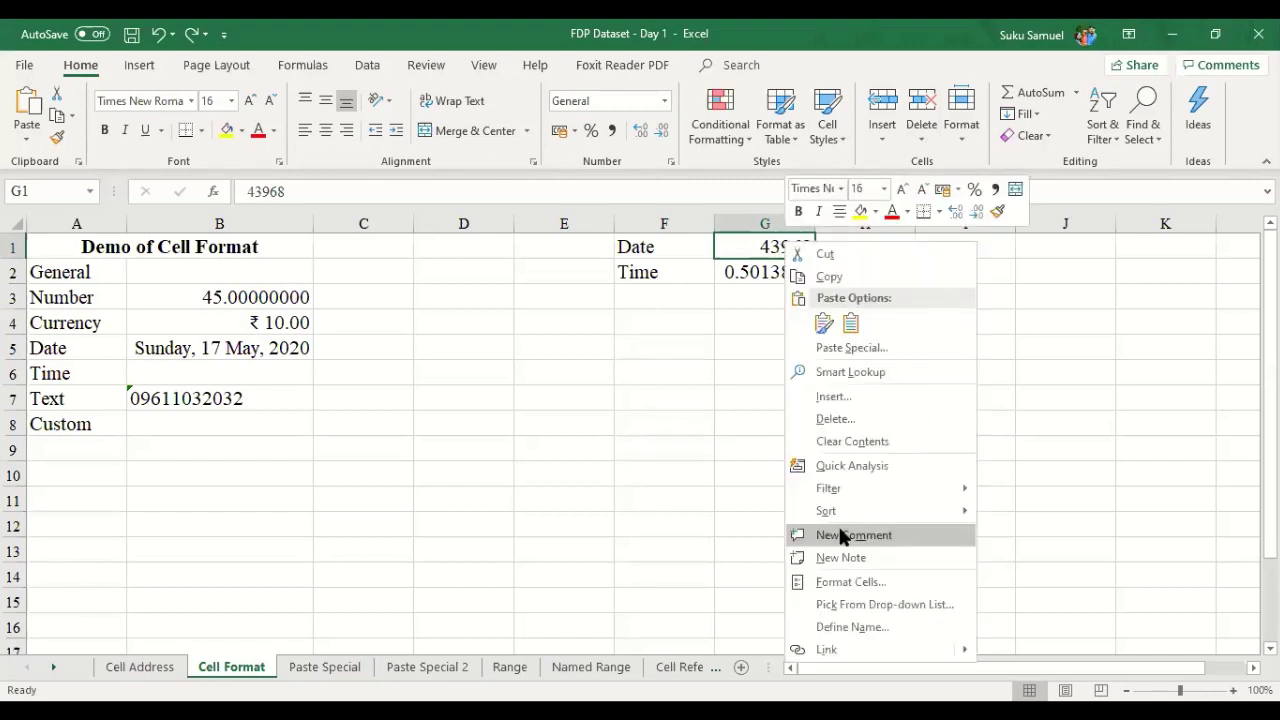
pyautogui.click(873, 584)
pyautogui.click(681, 377)
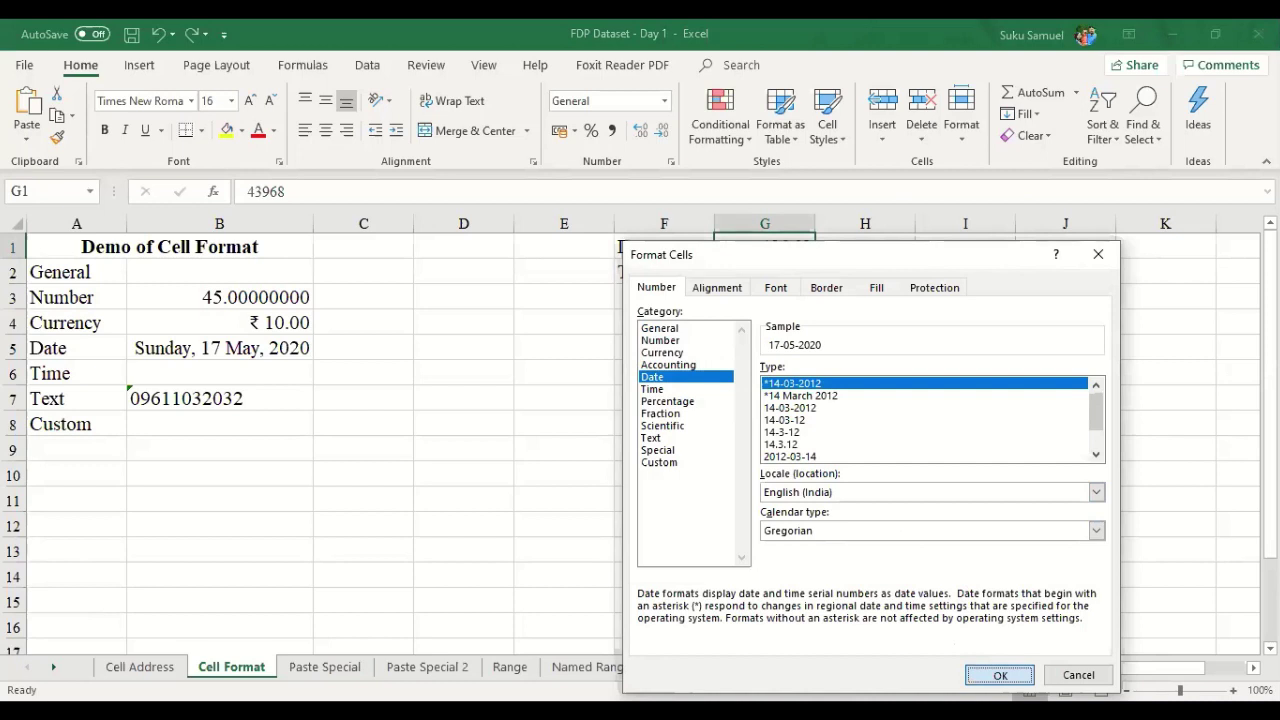
pyautogui.click(993, 675)
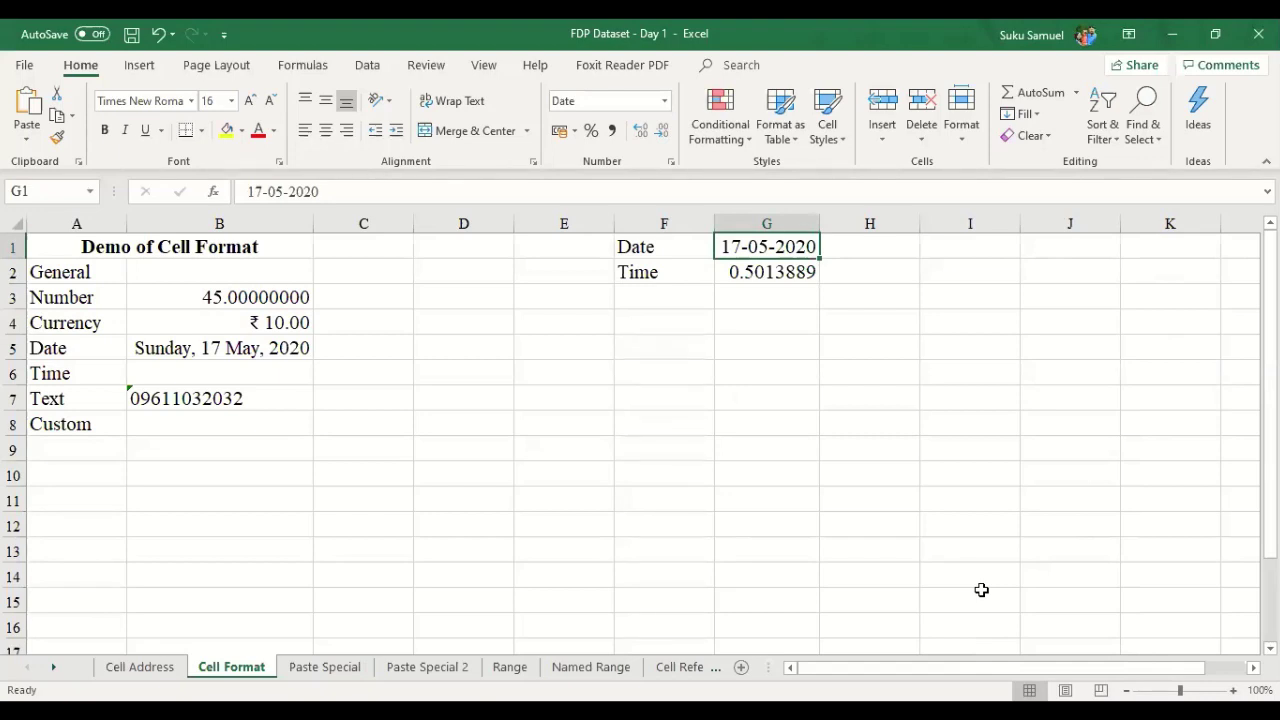
pyautogui.press('Down')
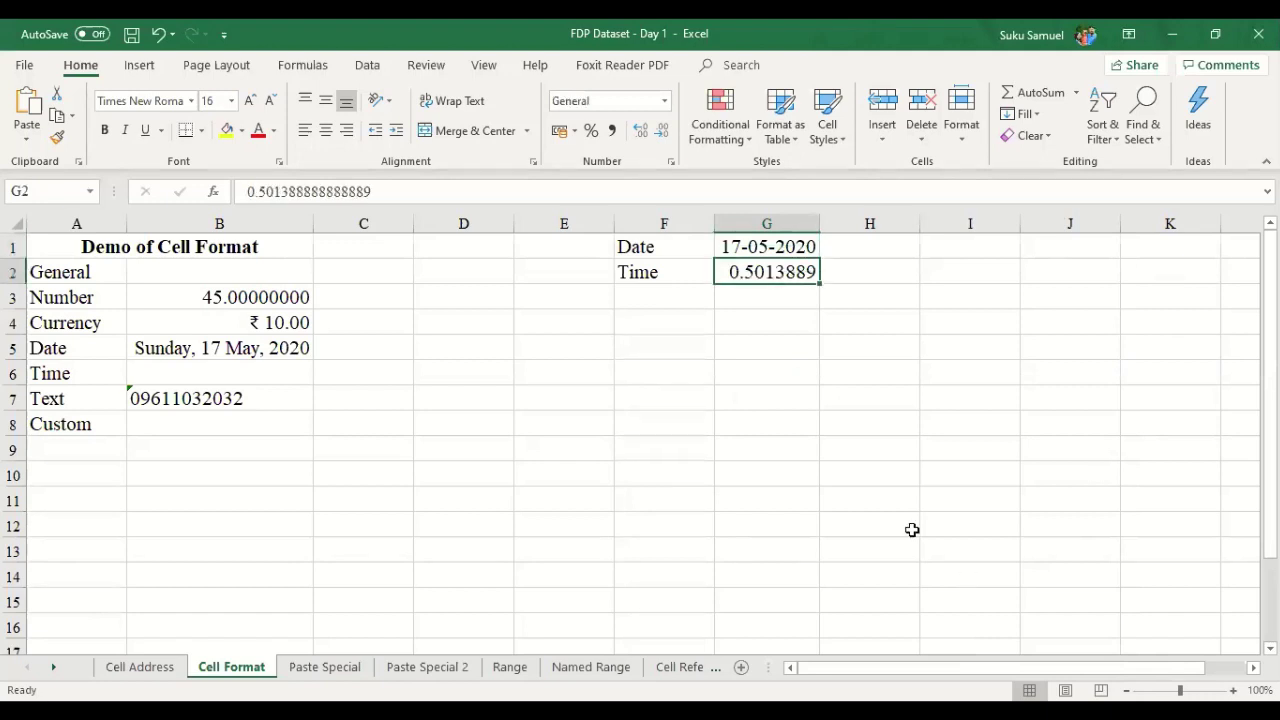
pyautogui.rightClick(794, 285)
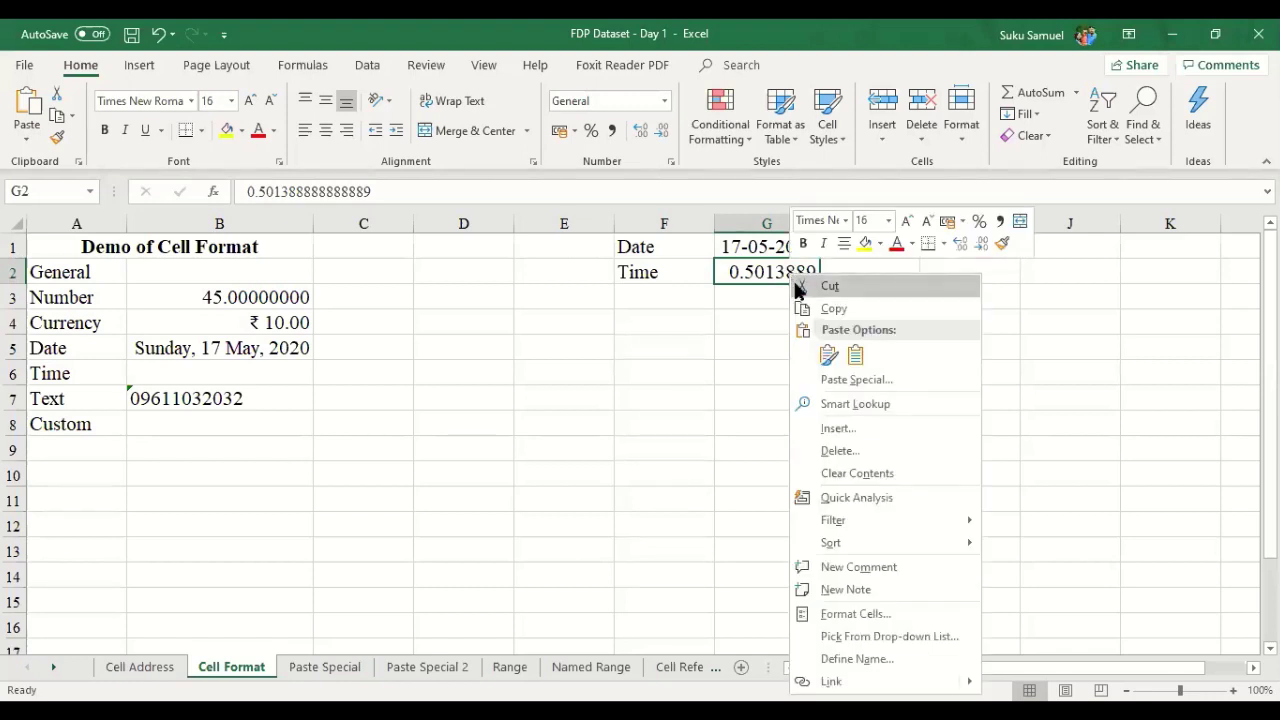
pyautogui.click(822, 613)
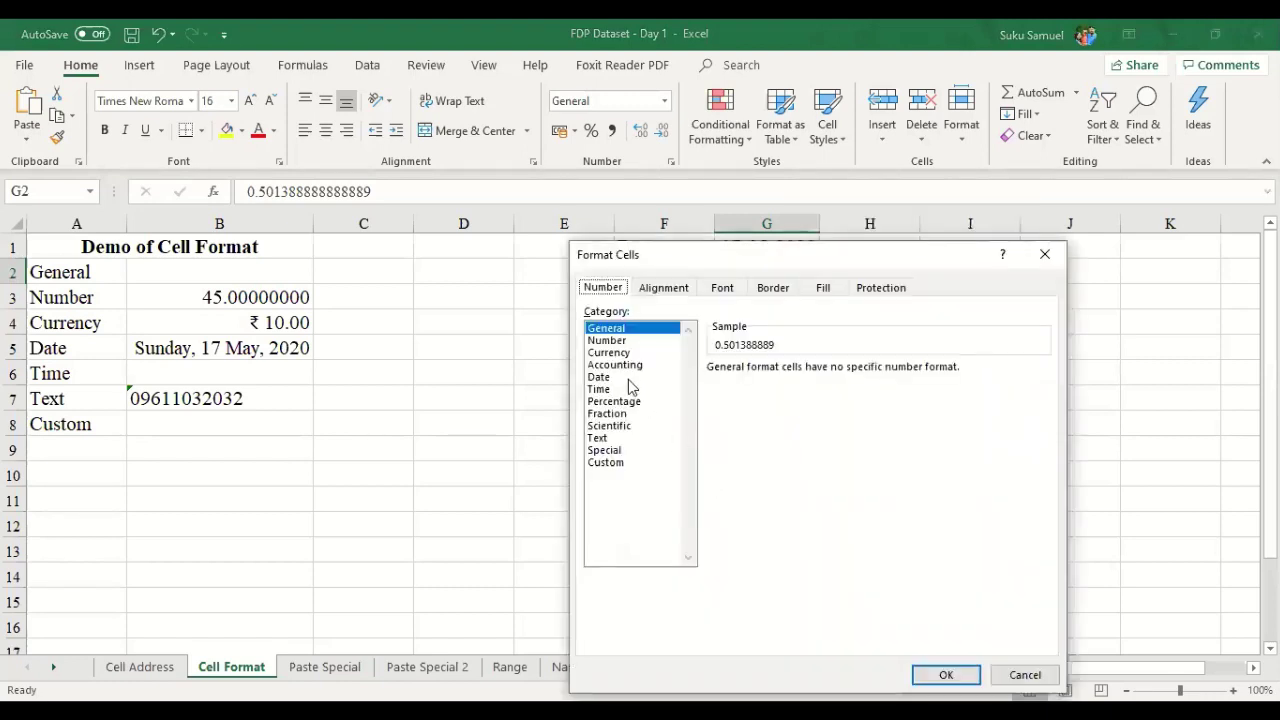
pyautogui.click(625, 390)
pyautogui.click(940, 678)
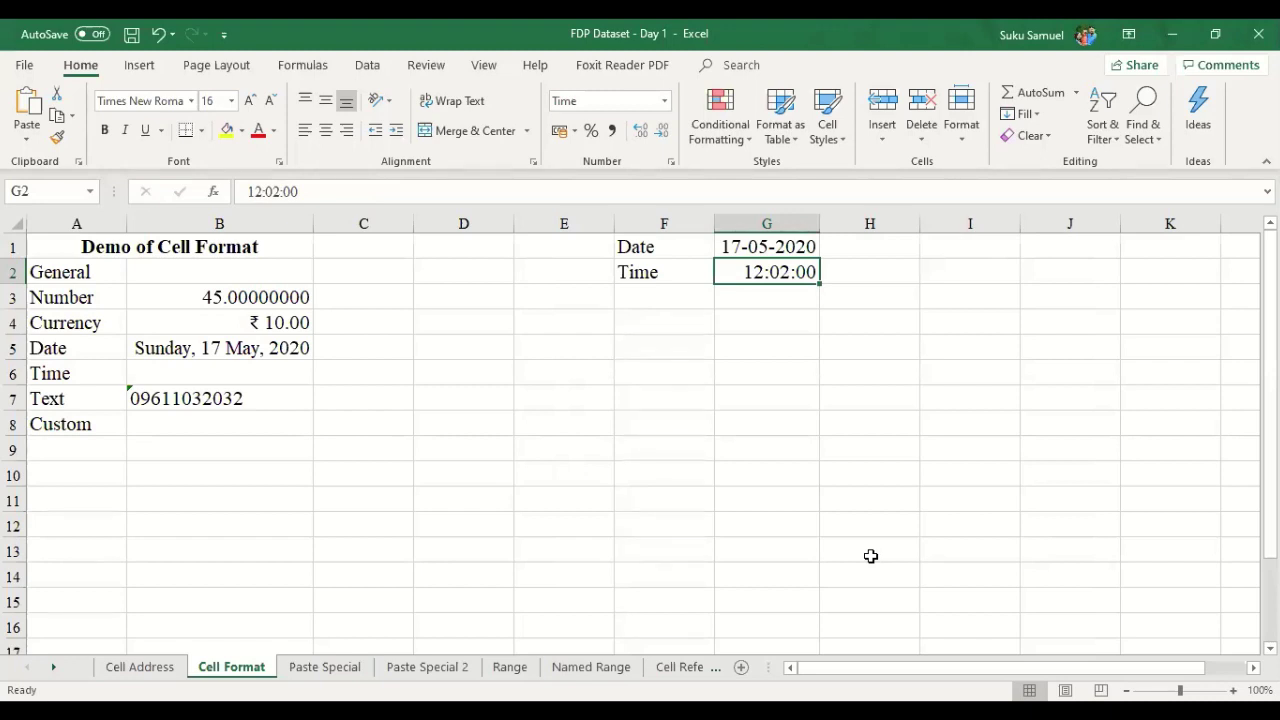
pyautogui.hotkey('ctrl', 'z')
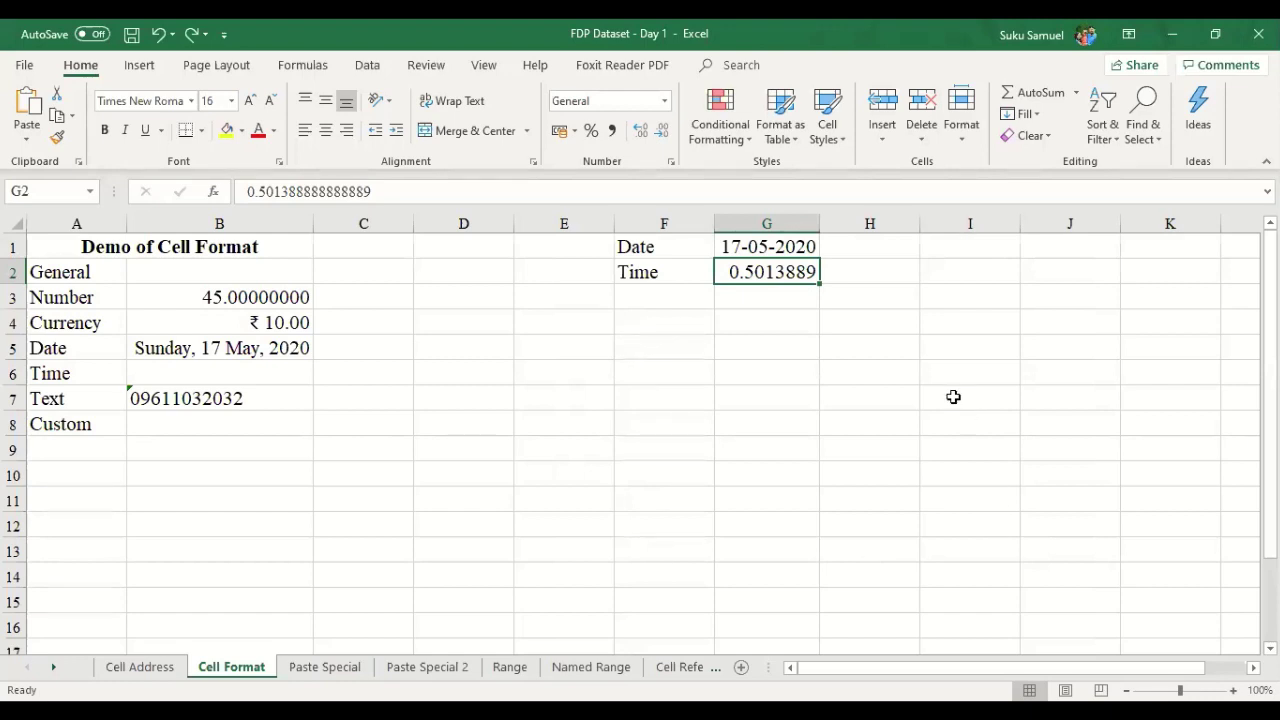
pyautogui.rightClick(783, 276)
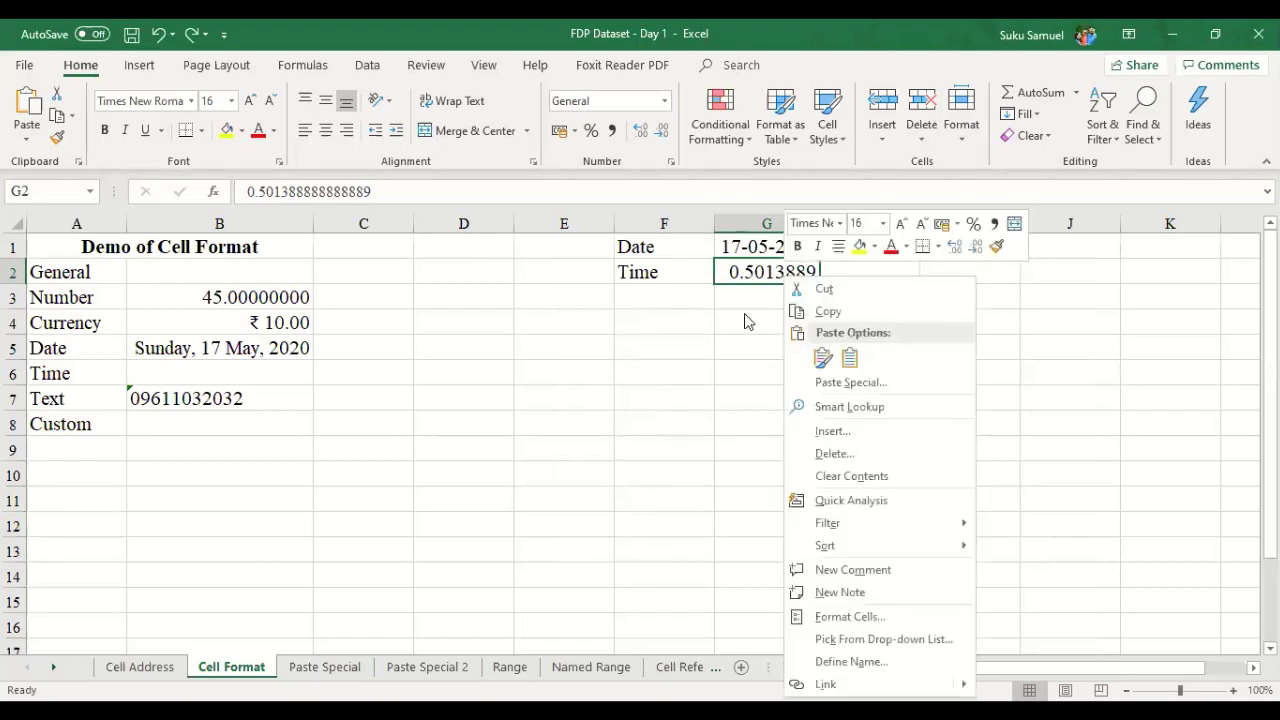
pyautogui.press('Escape')
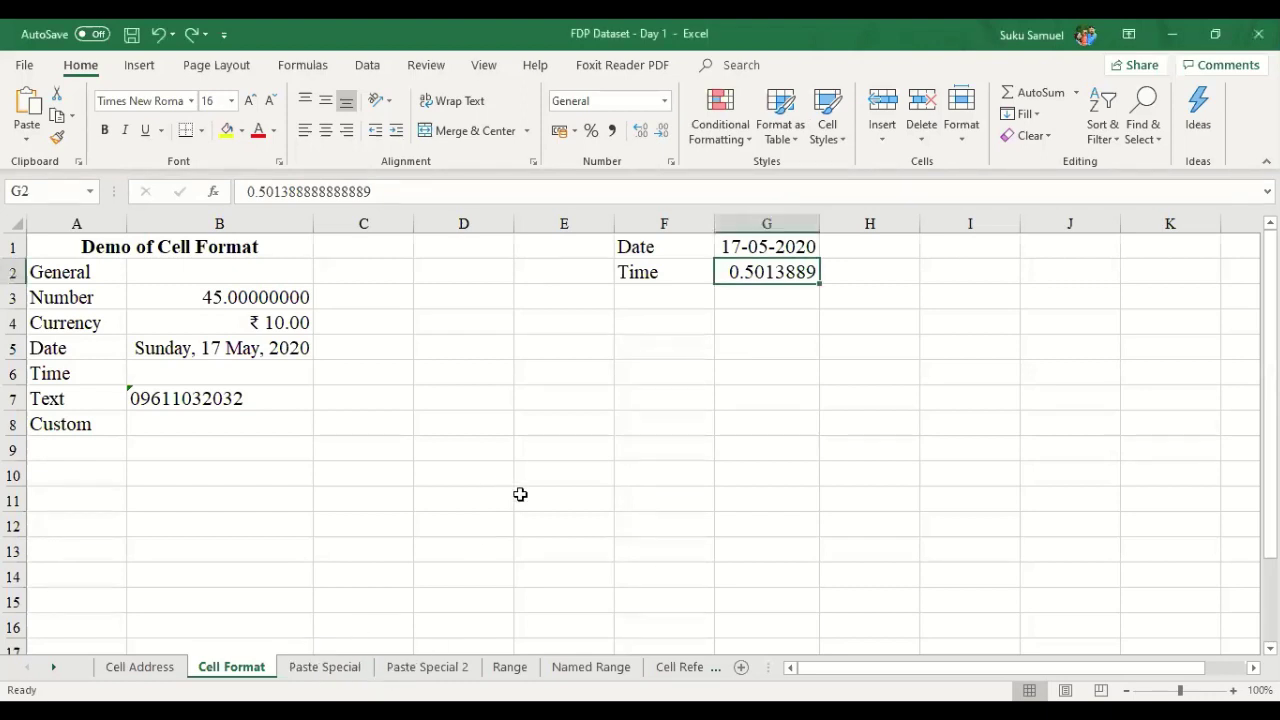
# - On the Paste Special sheet, paste A1's Excel is Great! text into B1, then undo it
pyautogui.click(325, 667)
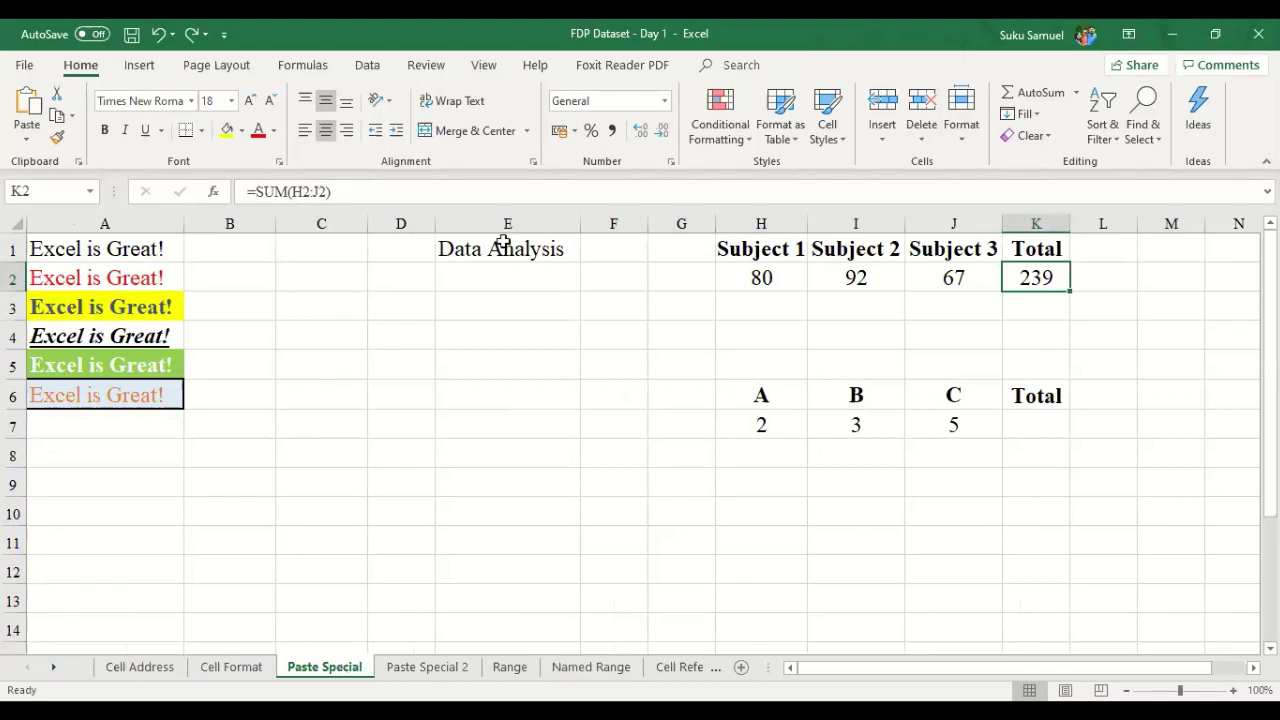
pyautogui.click(140, 256)
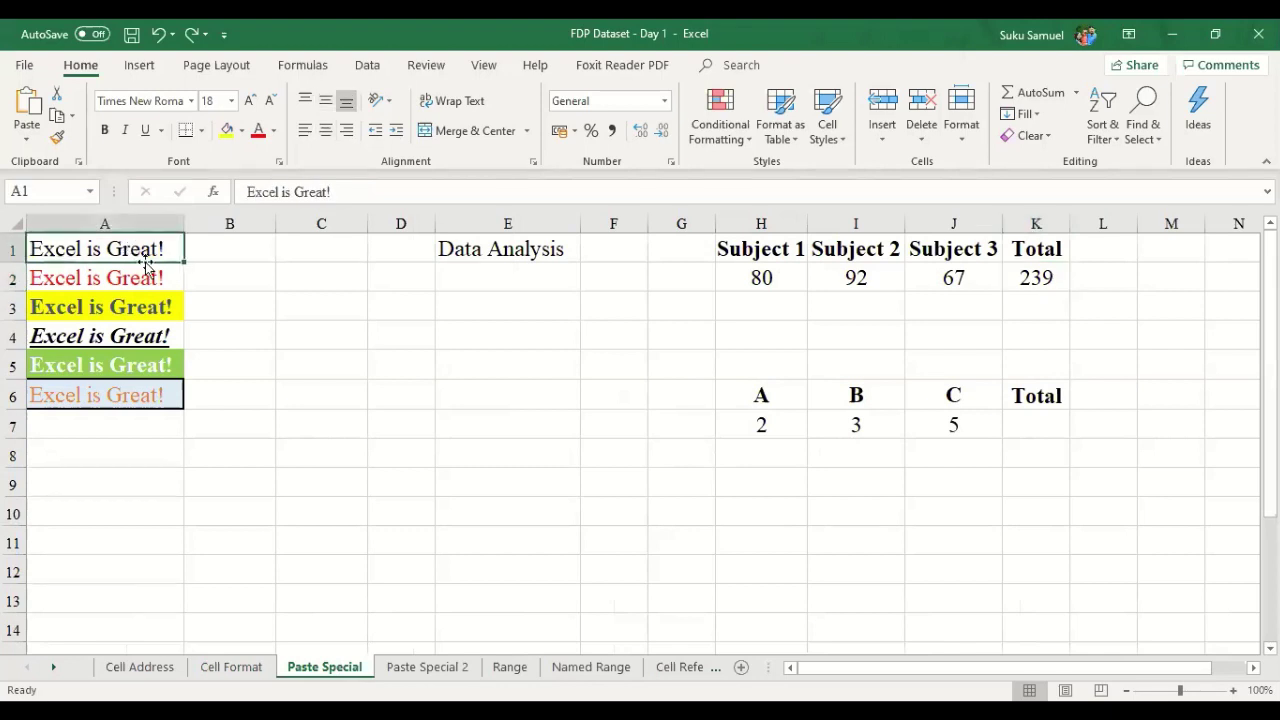
pyautogui.hotkey('ctrl', 'c')
pyautogui.press('Right')
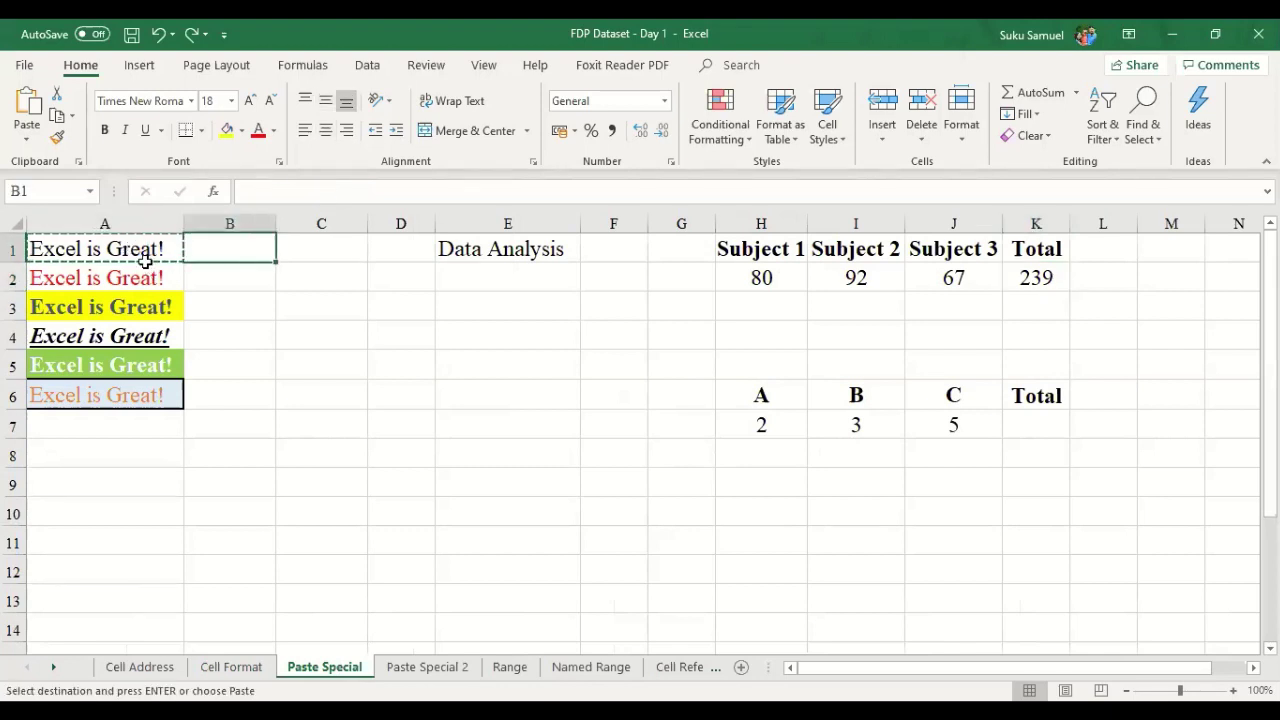
pyautogui.hotkey('ctrl', 'v')
pyautogui.press('Escape')
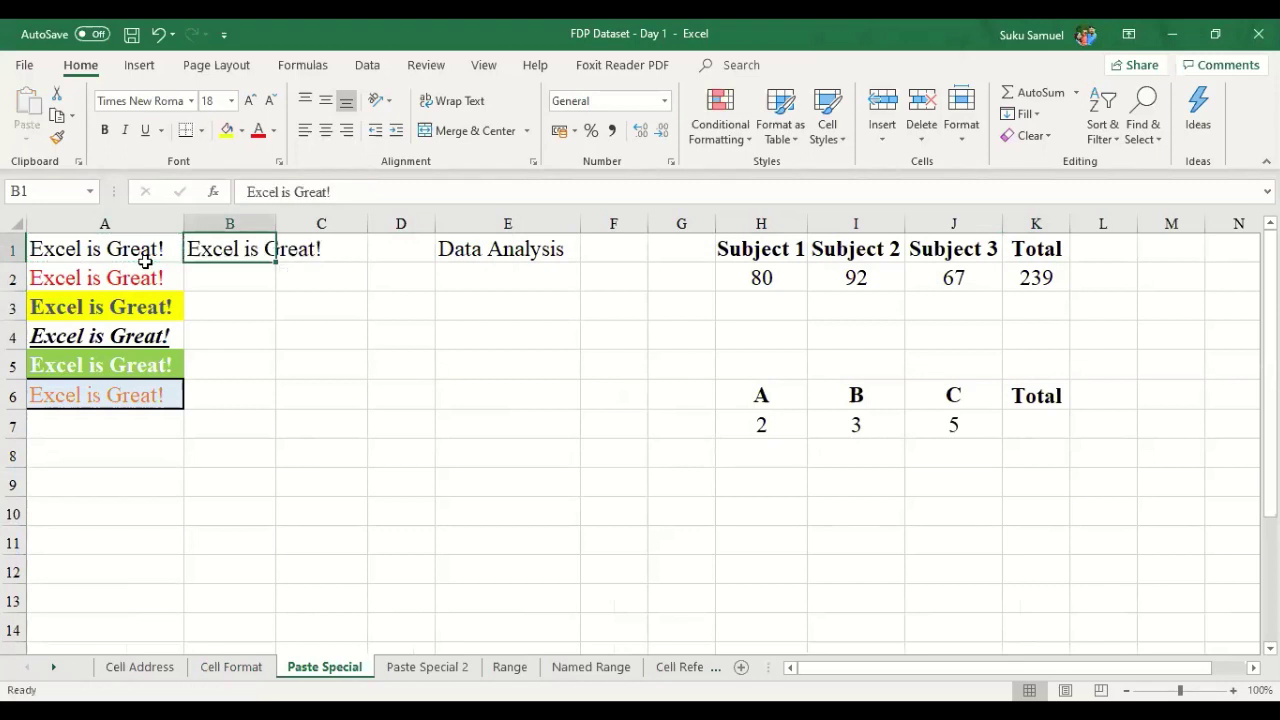
pyautogui.hotkey('ctrl', 'z')
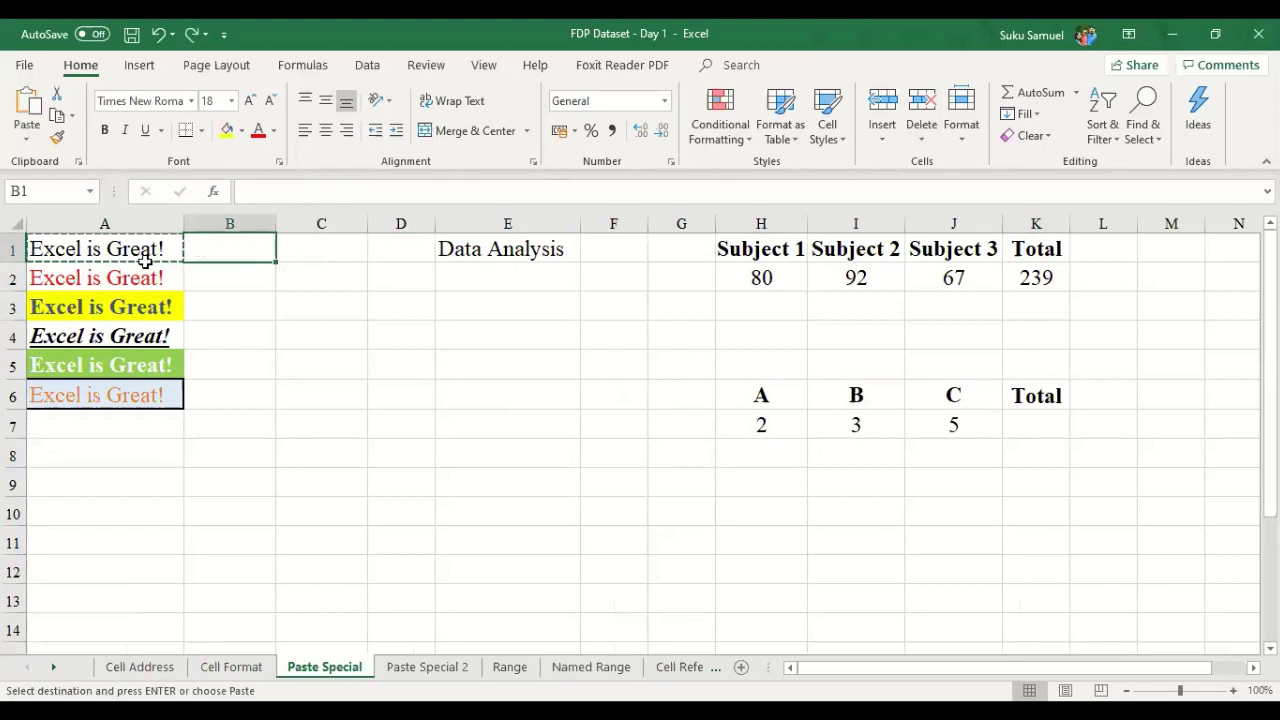
pyautogui.press('Right')
pyautogui.press('Escape')
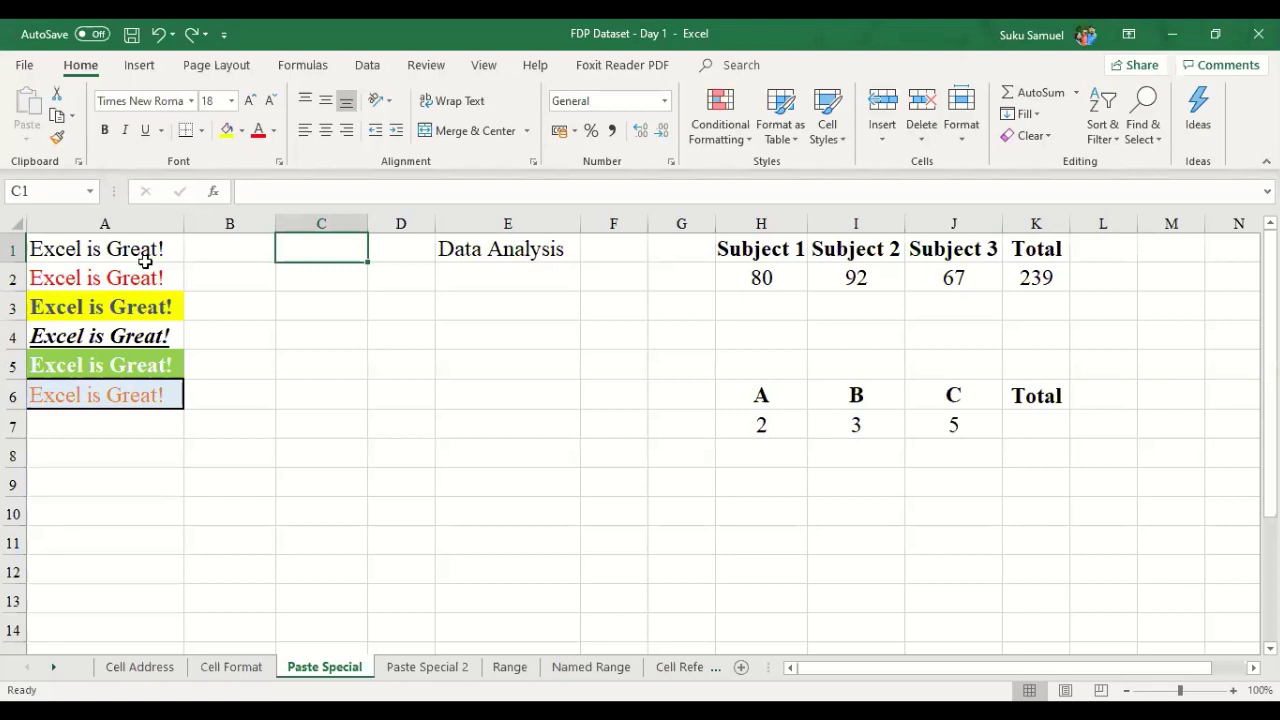
# - Paste A1 into B1 again and autofit column B, then undo both changes
pyautogui.click(145, 257)
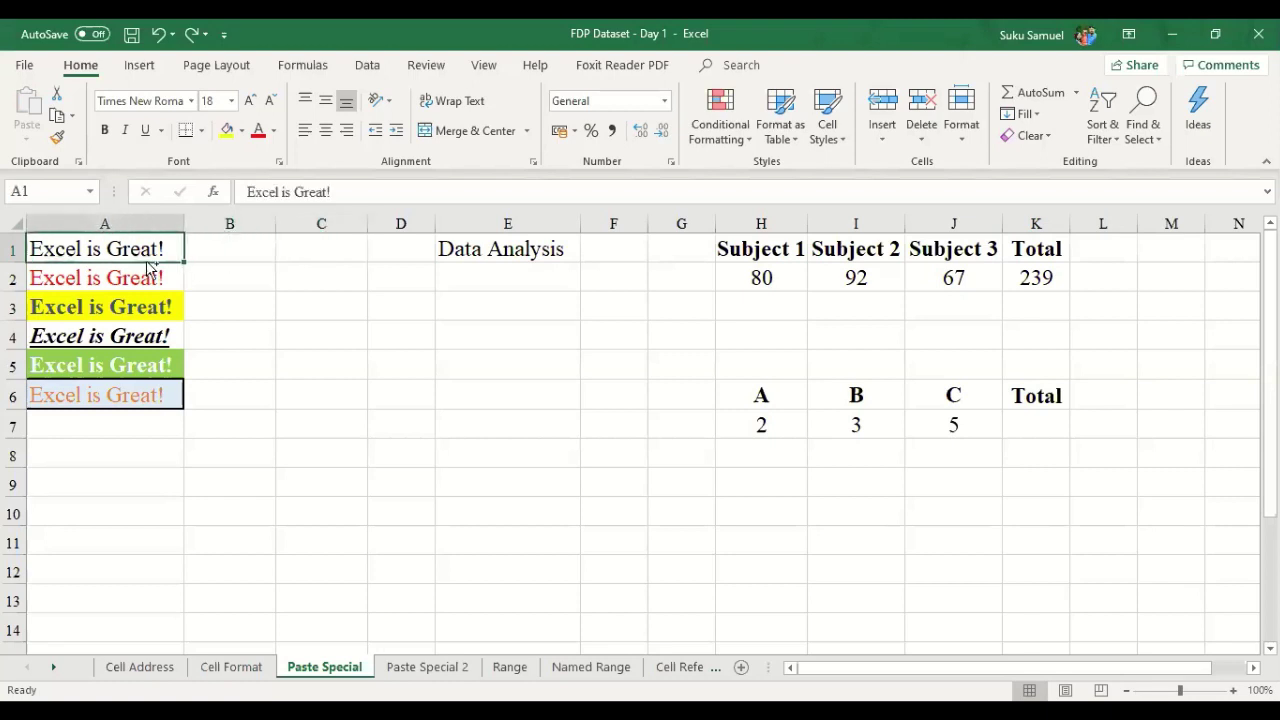
pyautogui.hotkey('ctrl', 'c')
pyautogui.press('Right')
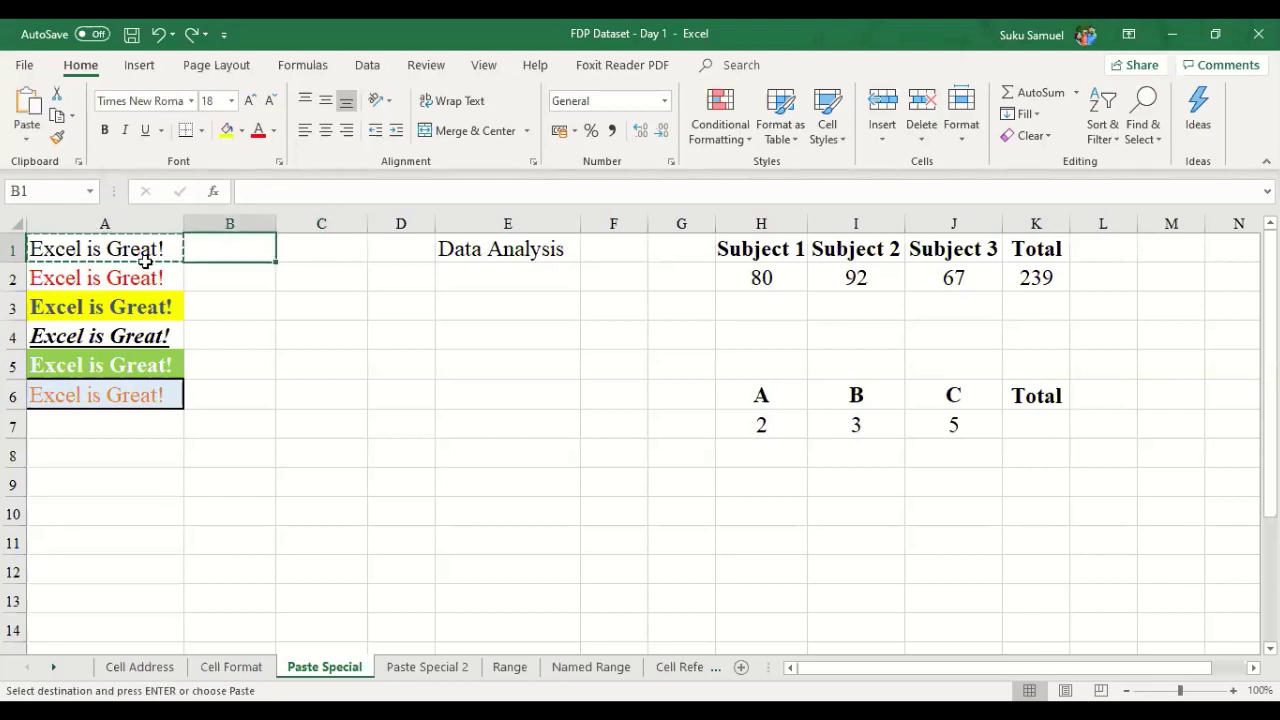
pyautogui.hotkey('ctrl', 'v')
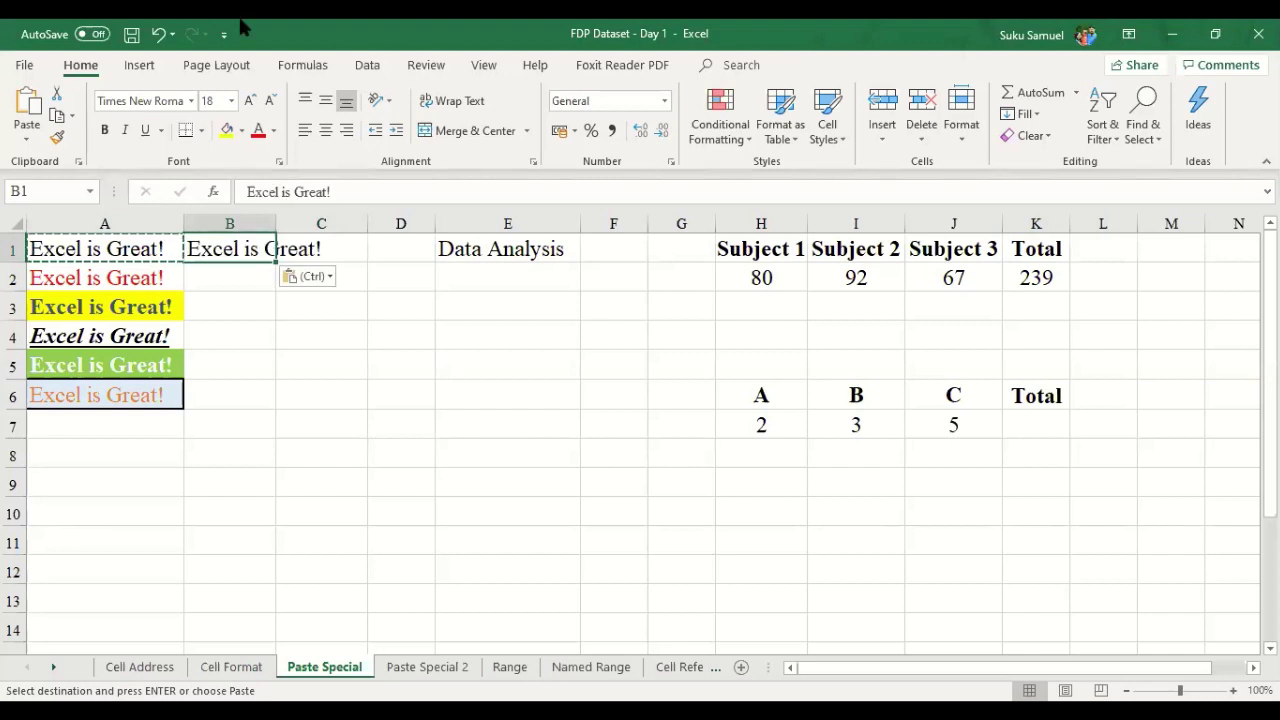
pyautogui.doubleClick(282, 226)
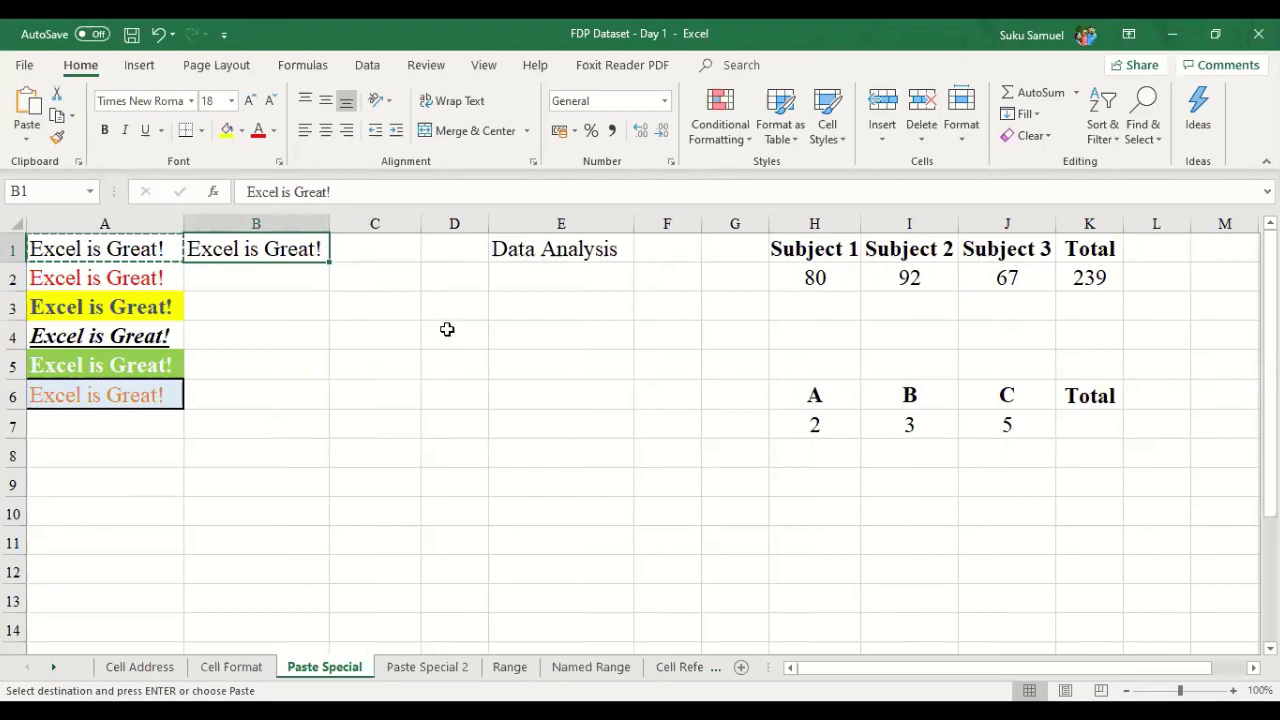
pyautogui.press('Escape')
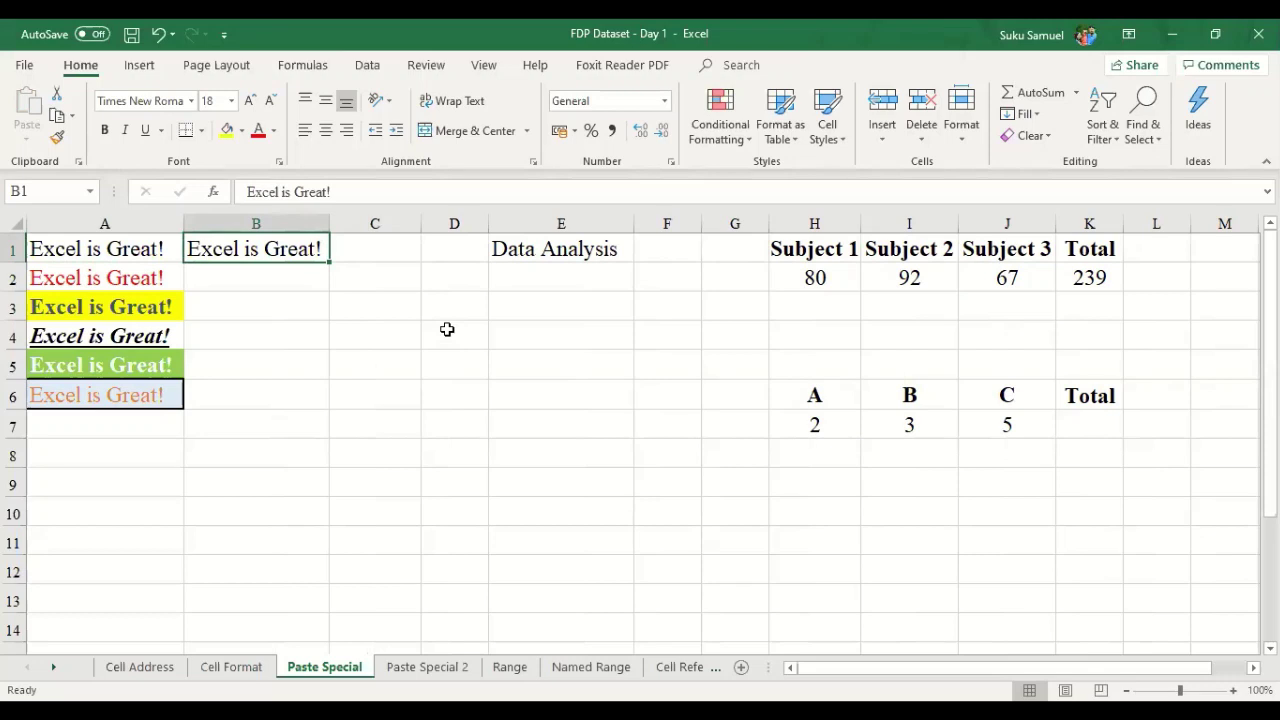
pyautogui.hotkey('ctrl', 'z')
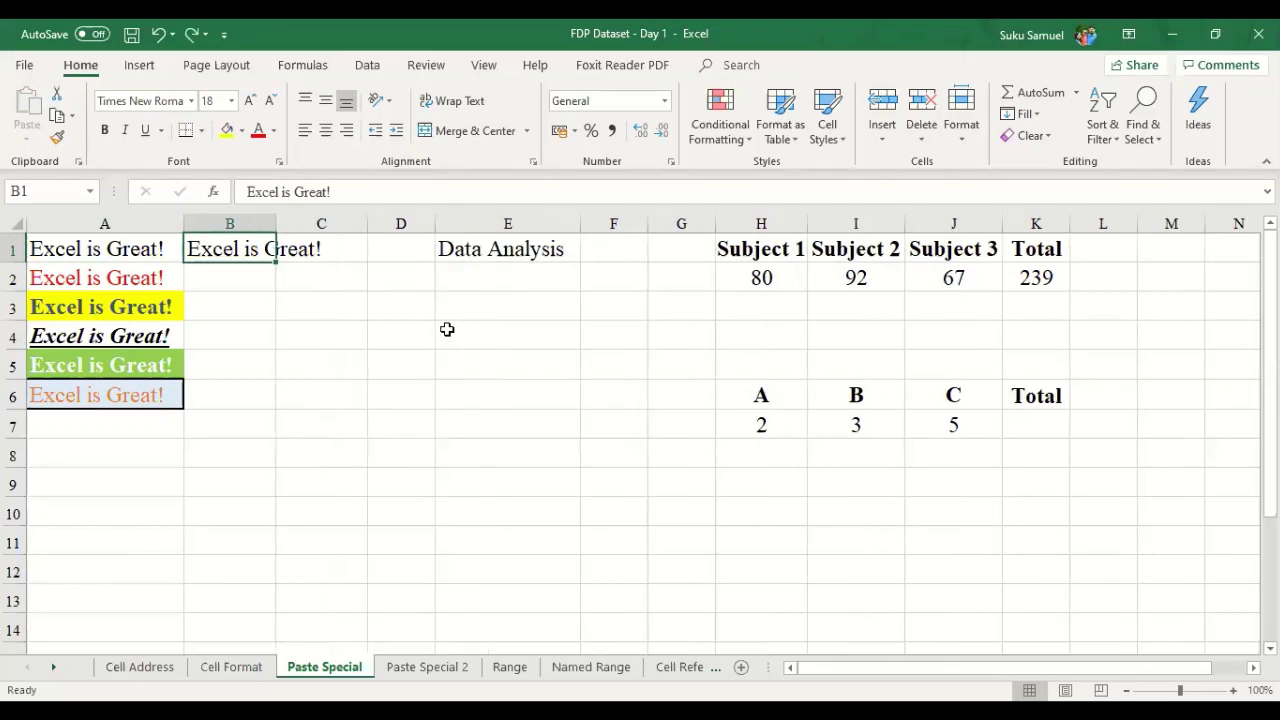
pyautogui.hotkey('ctrl', 'z')
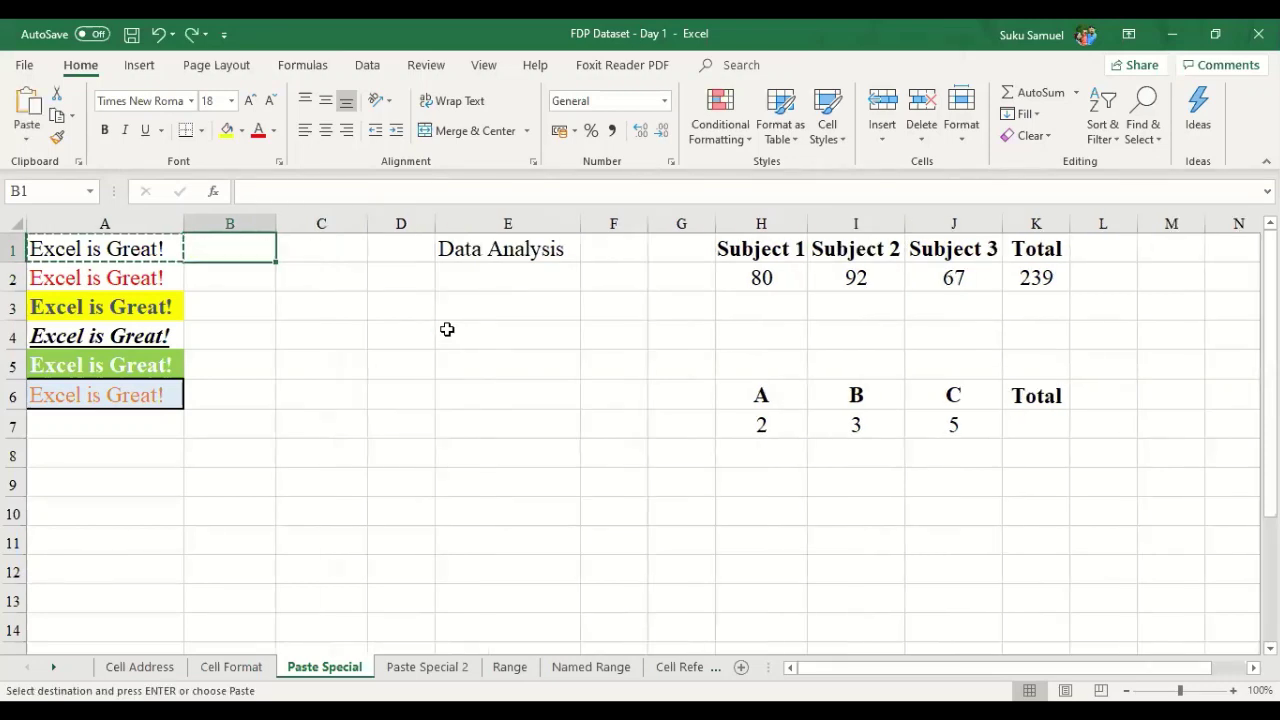
pyautogui.click(157, 281)
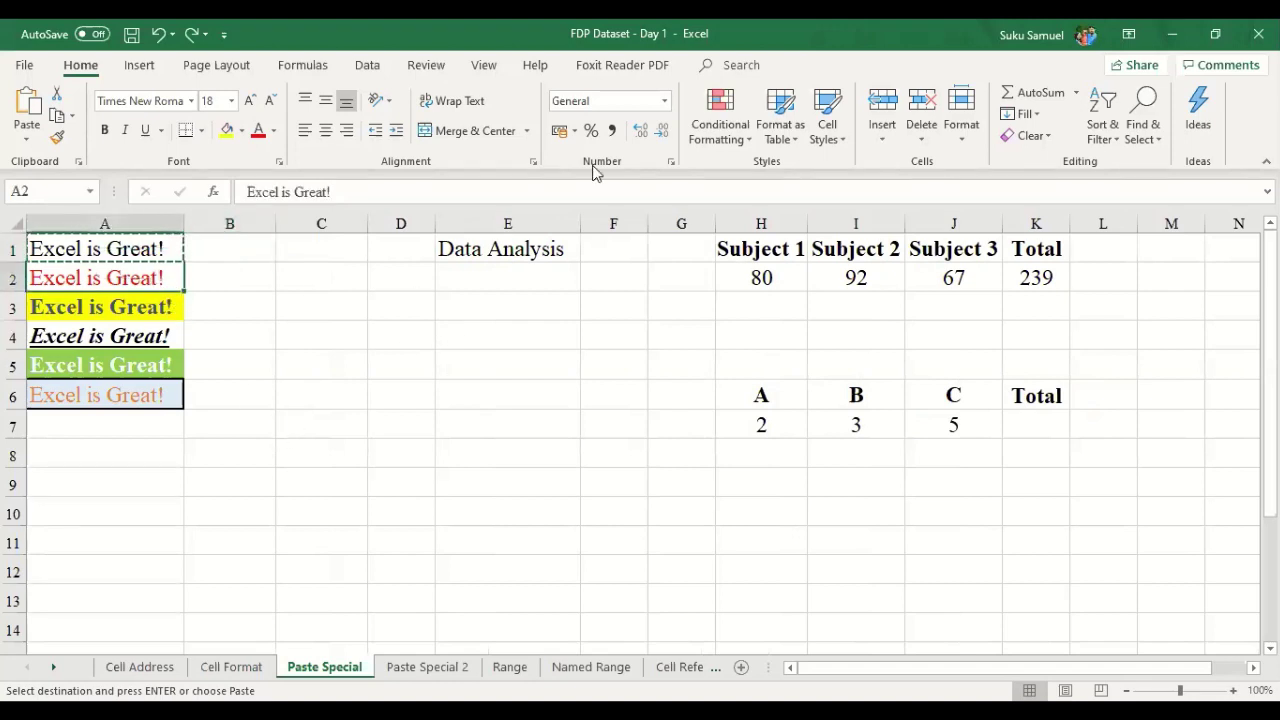
pyautogui.press('Up')
pyautogui.press('Escape')
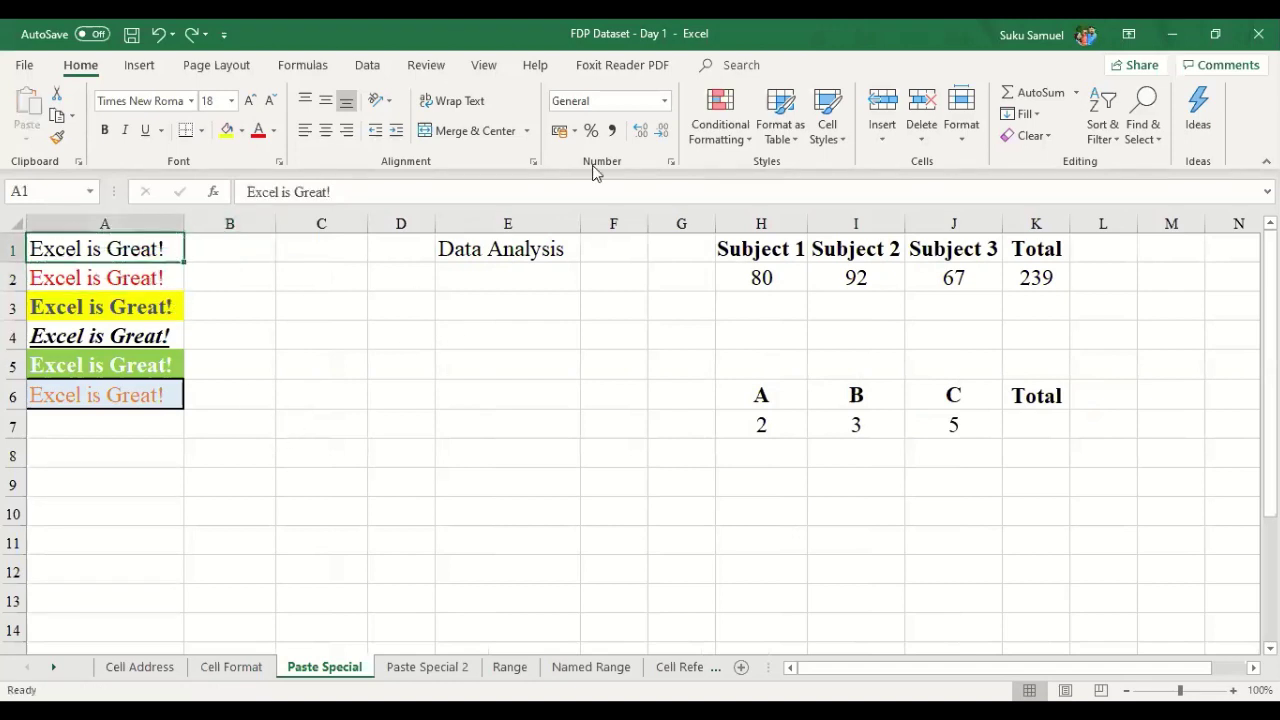
pyautogui.press('Down')
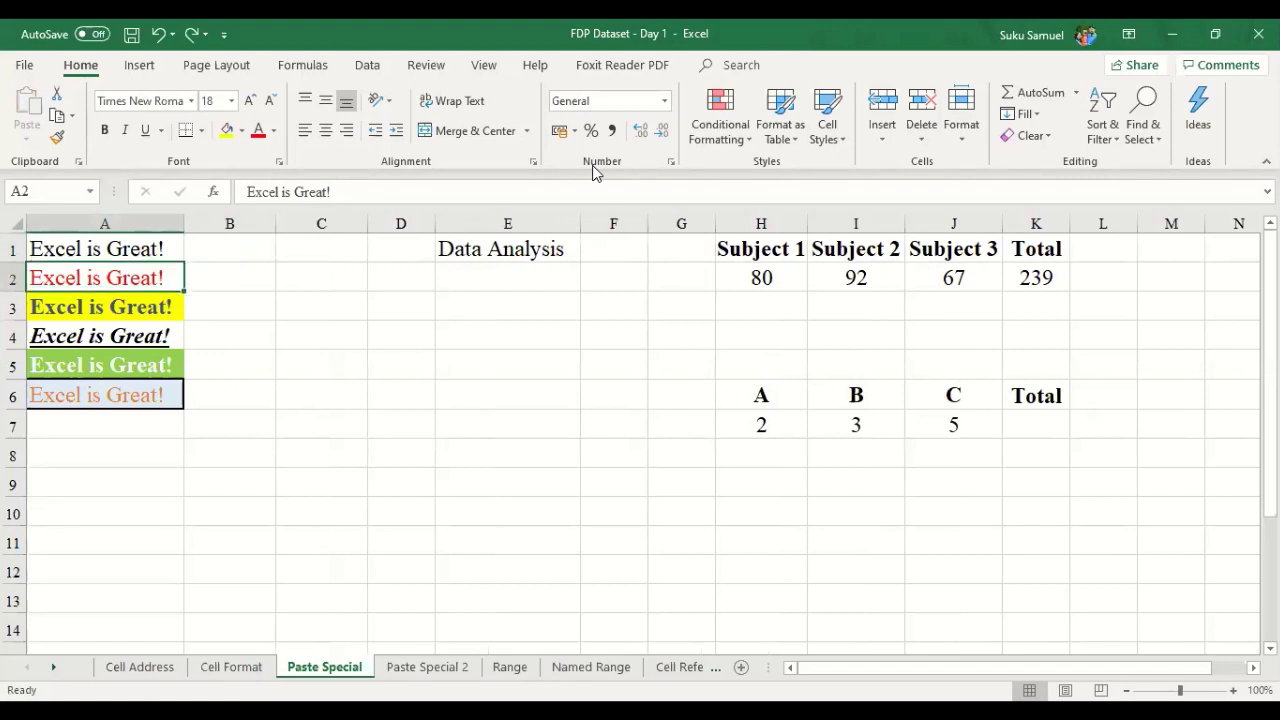
pyautogui.press('Down')
pyautogui.press('Down')
pyautogui.press('Down')
pyautogui.press('Down')
pyautogui.press('Down')
pyautogui.press('Up')
pyautogui.press('Up')
pyautogui.press('Up')
pyautogui.press('Up')
pyautogui.press('Up')
pyautogui.press('Up')
pyautogui.press('Down')
pyautogui.press('Down')
pyautogui.press('Down')
pyautogui.press('Down')
pyautogui.press('Down')
pyautogui.press('Down')
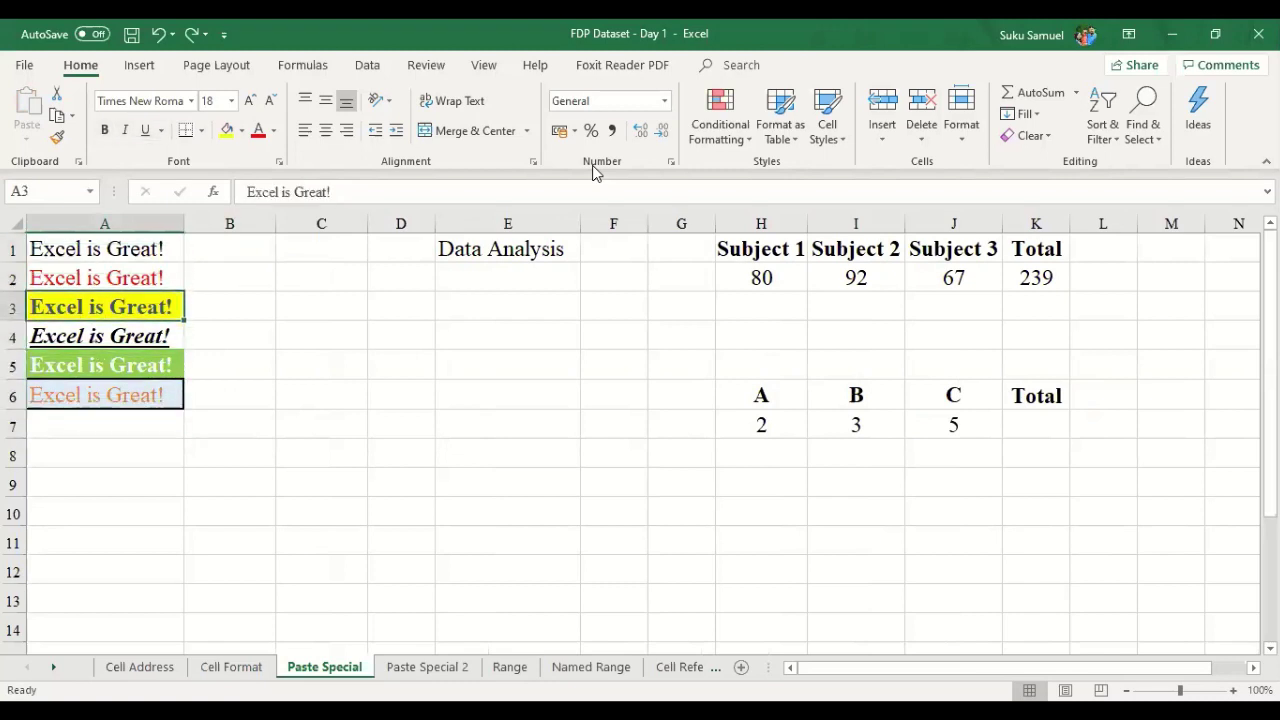
pyautogui.press('Up')
pyautogui.press('Up')
pyautogui.press('Up')
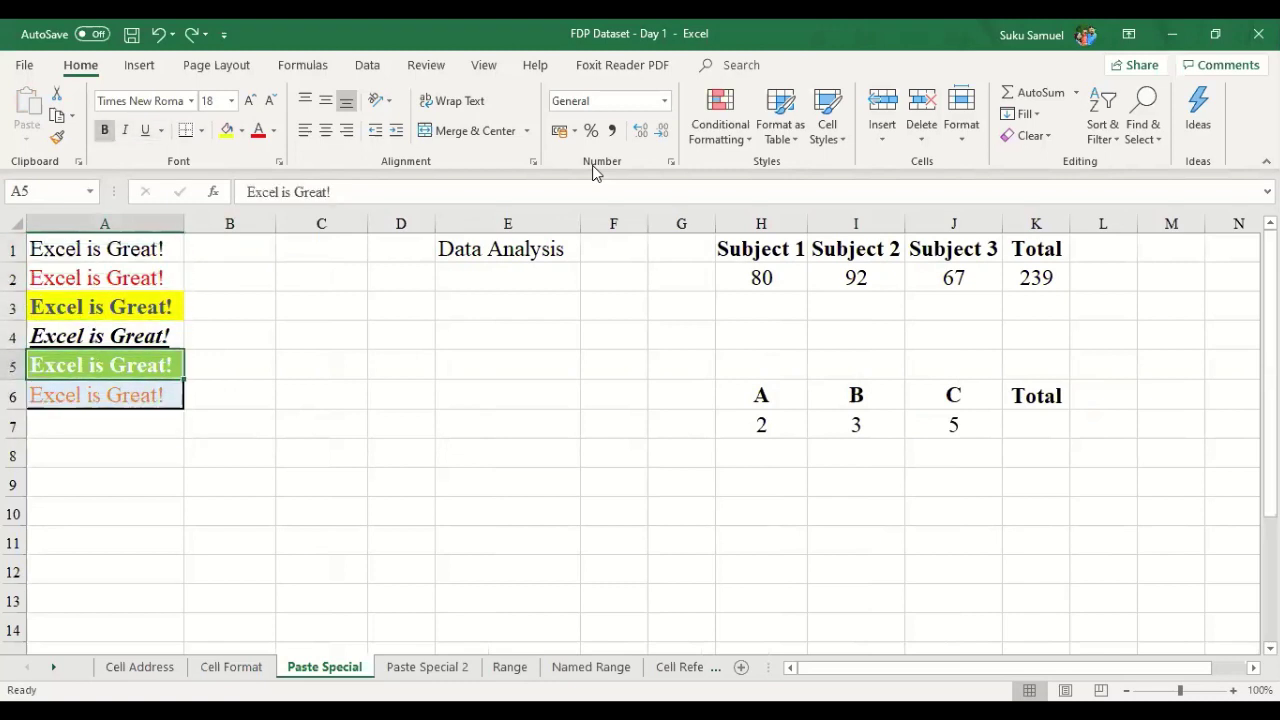
pyautogui.press('Up')
pyautogui.press('Up')
pyautogui.press('Up')
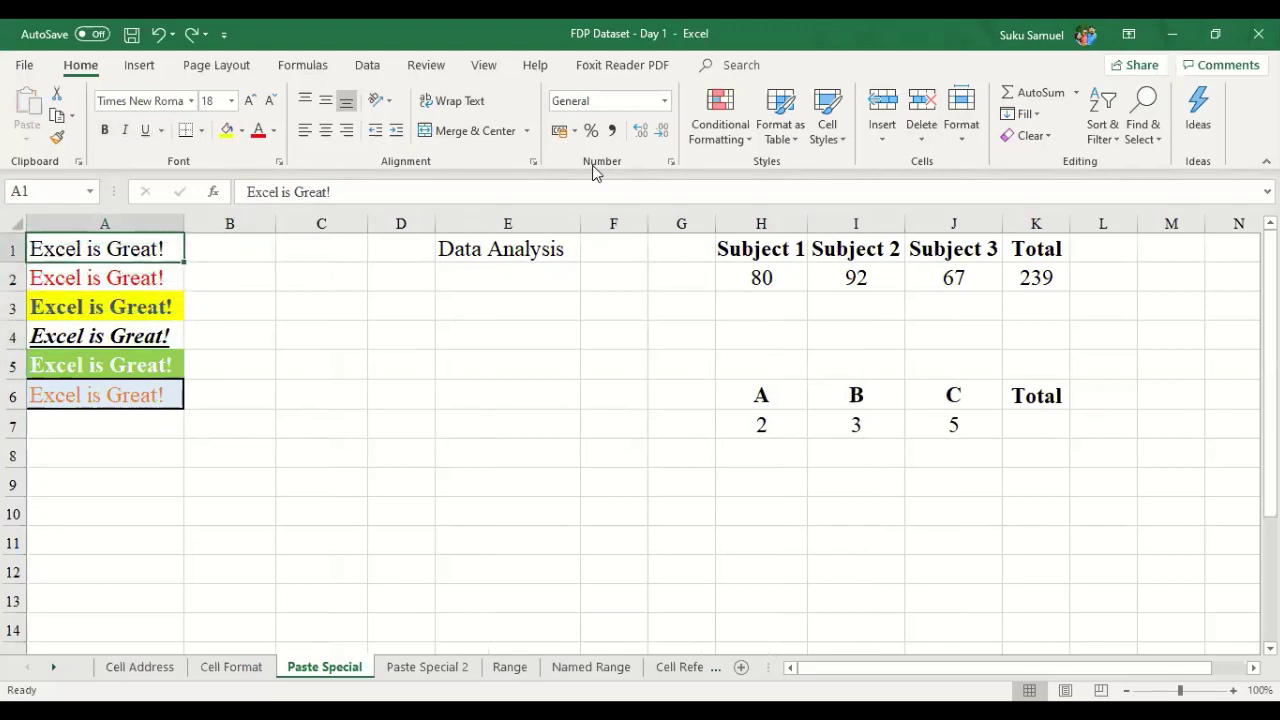
pyautogui.press('Down')
pyautogui.press('Down')
pyautogui.press('Down')
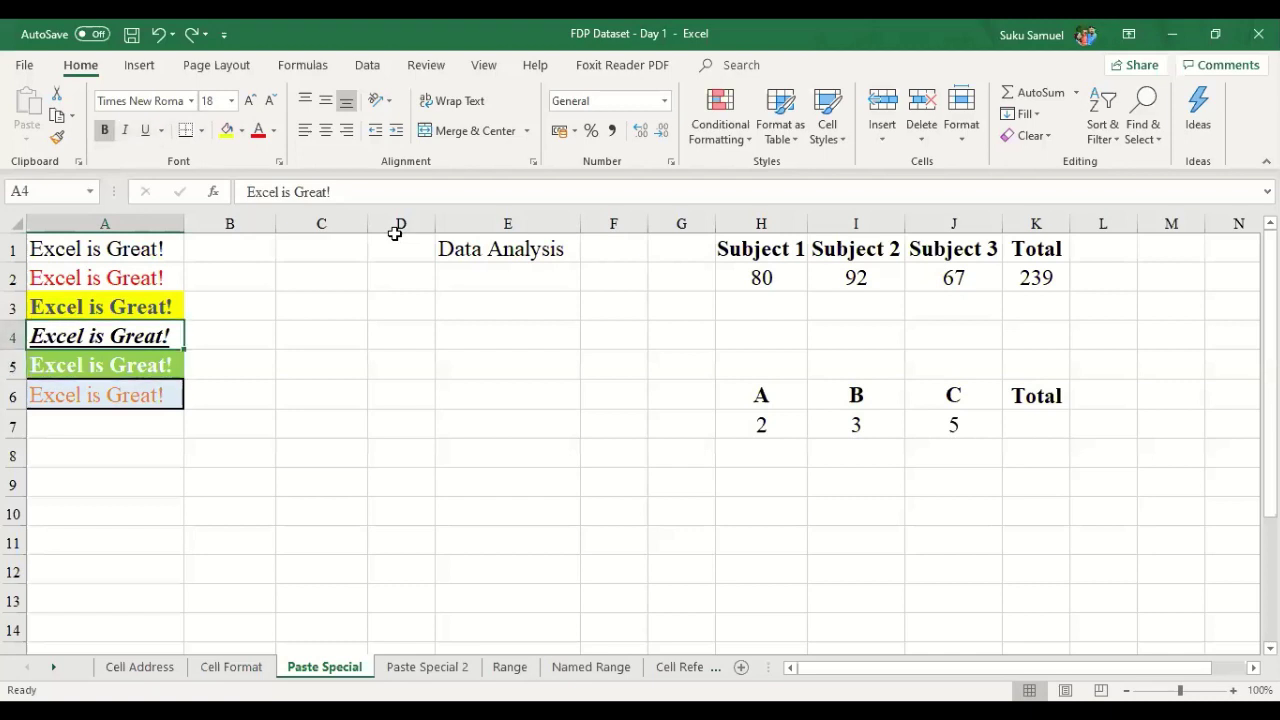
pyautogui.press('Down')
pyautogui.hotkey('ctrl', 'c')
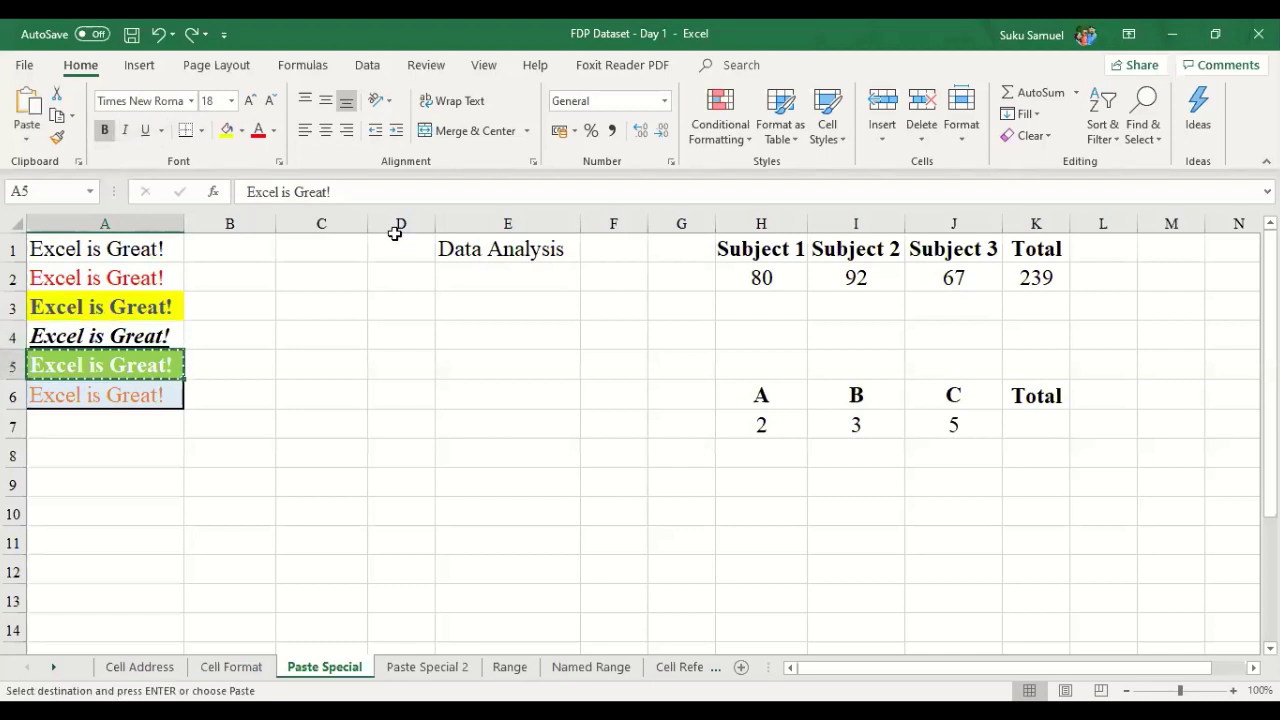
pyautogui.press('Right')
pyautogui.hotkey('ctrl', 'v')
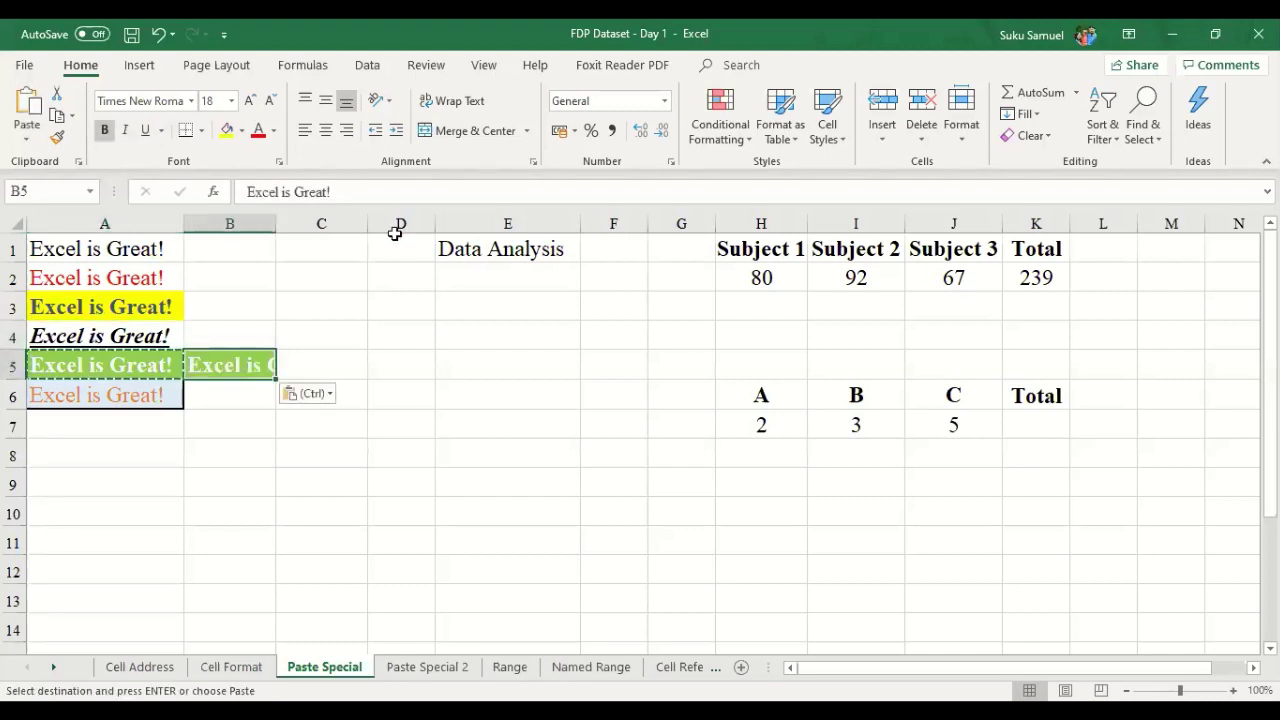
pyautogui.doubleClick(276, 222)
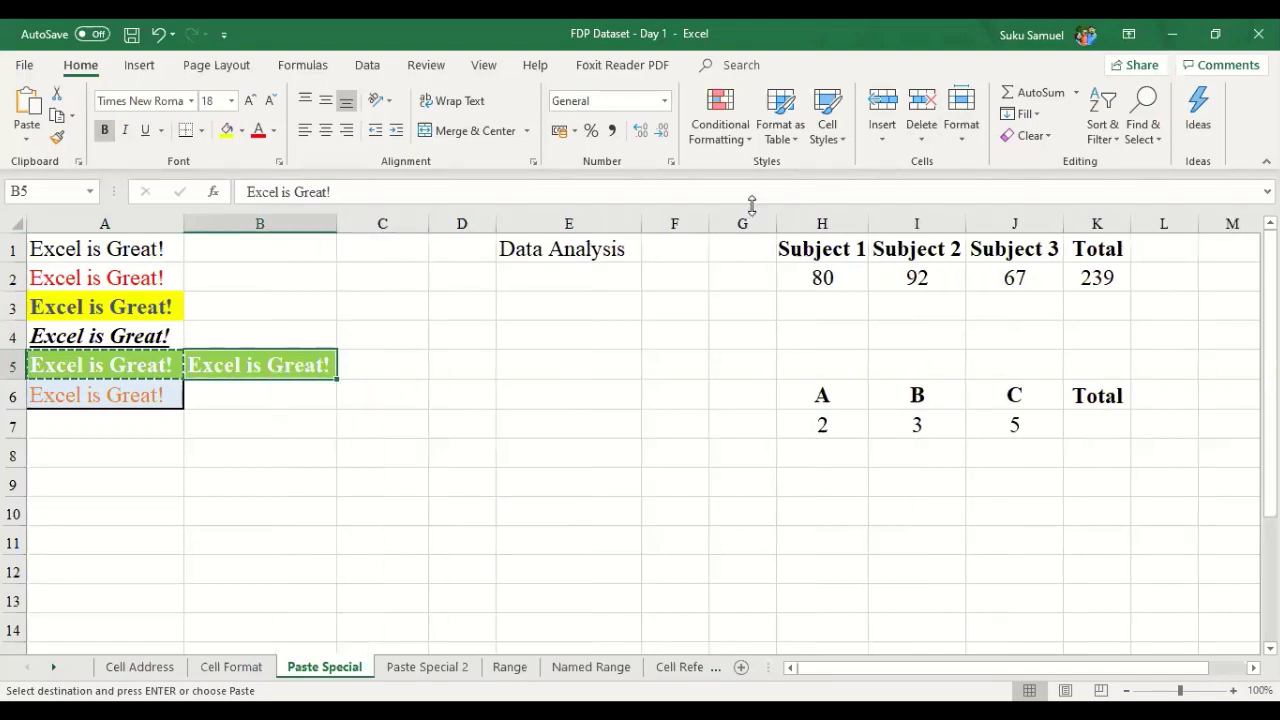
pyautogui.press('Escape')
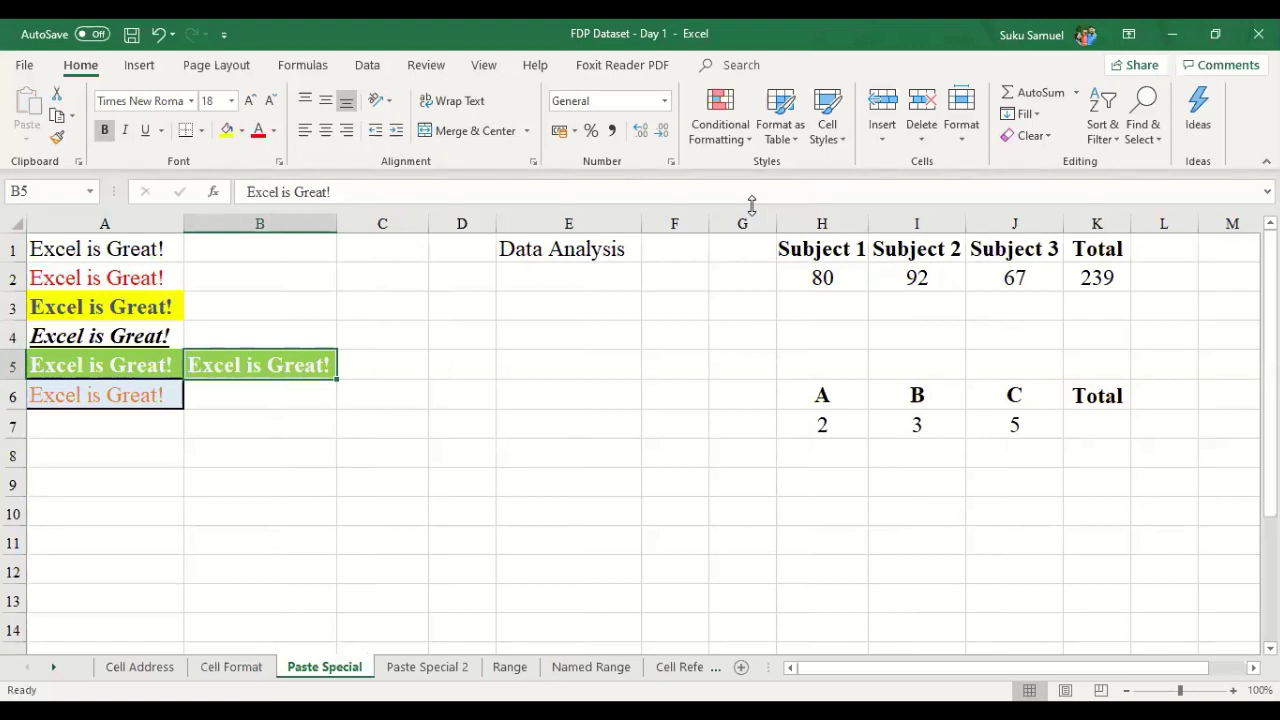
pyautogui.hotkey('ctrl', 'z')
pyautogui.hotkey('ctrl', 'z')
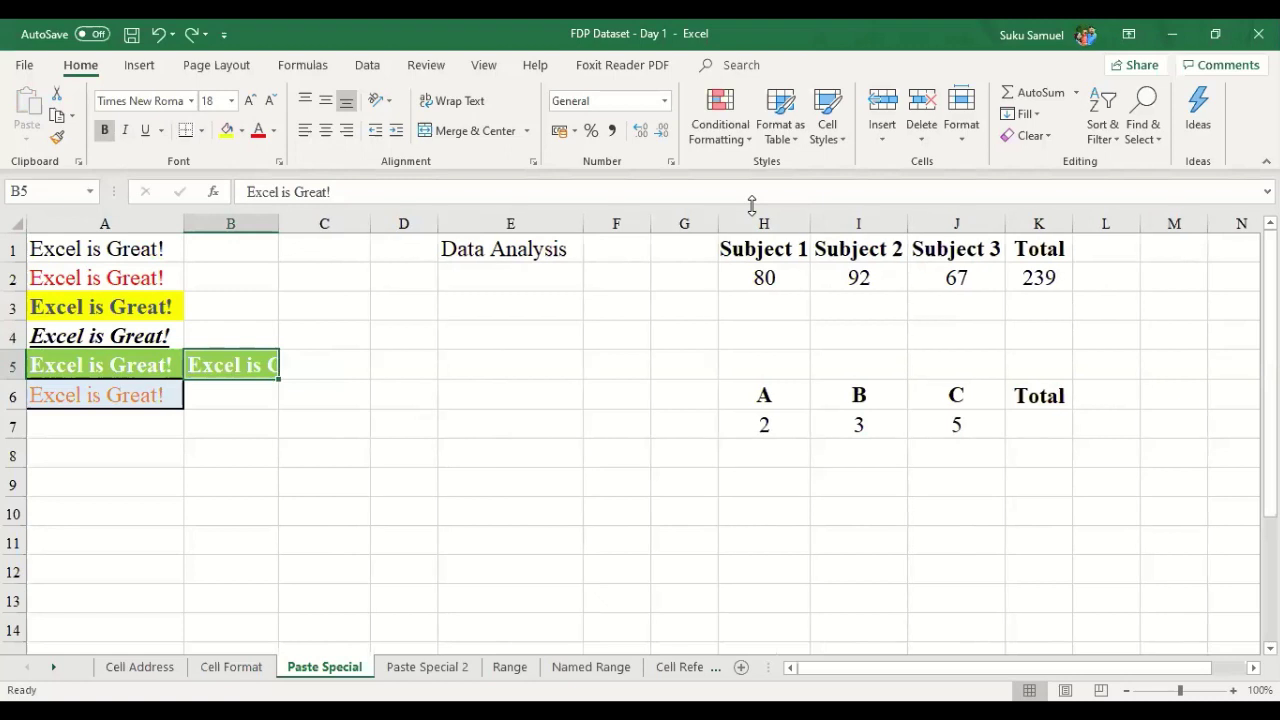
pyautogui.hotkey('ctrl', 'z')
pyautogui.hotkey('ctrl', 'z')
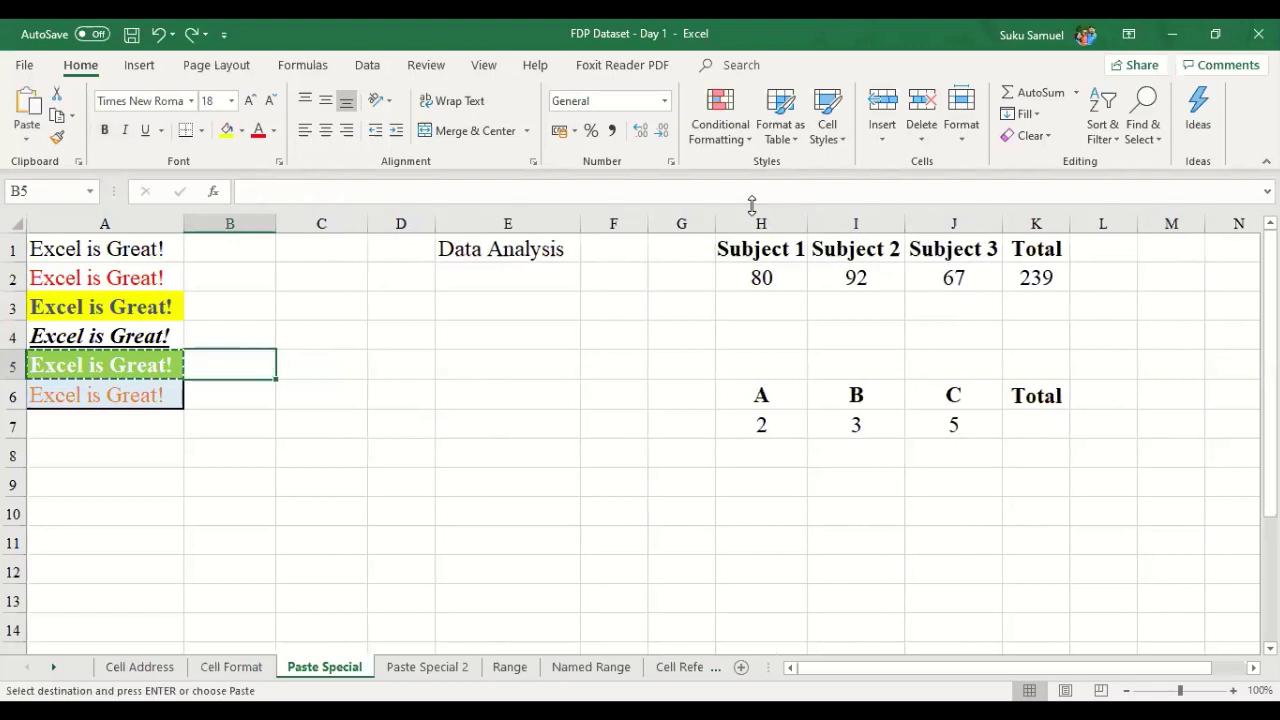
pyautogui.click(268, 234)
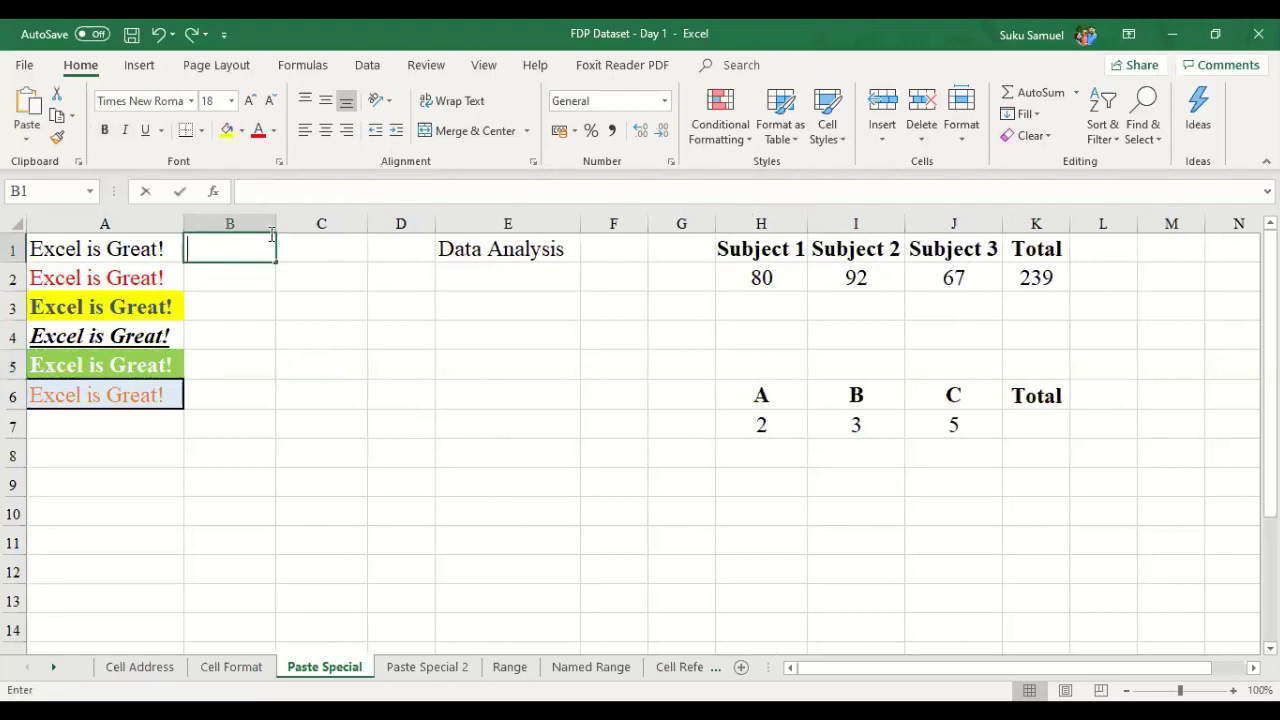
# - Copy the green-filled Excel is Great! sample in A5 and select B8 as the target
pyautogui.click(278, 224)
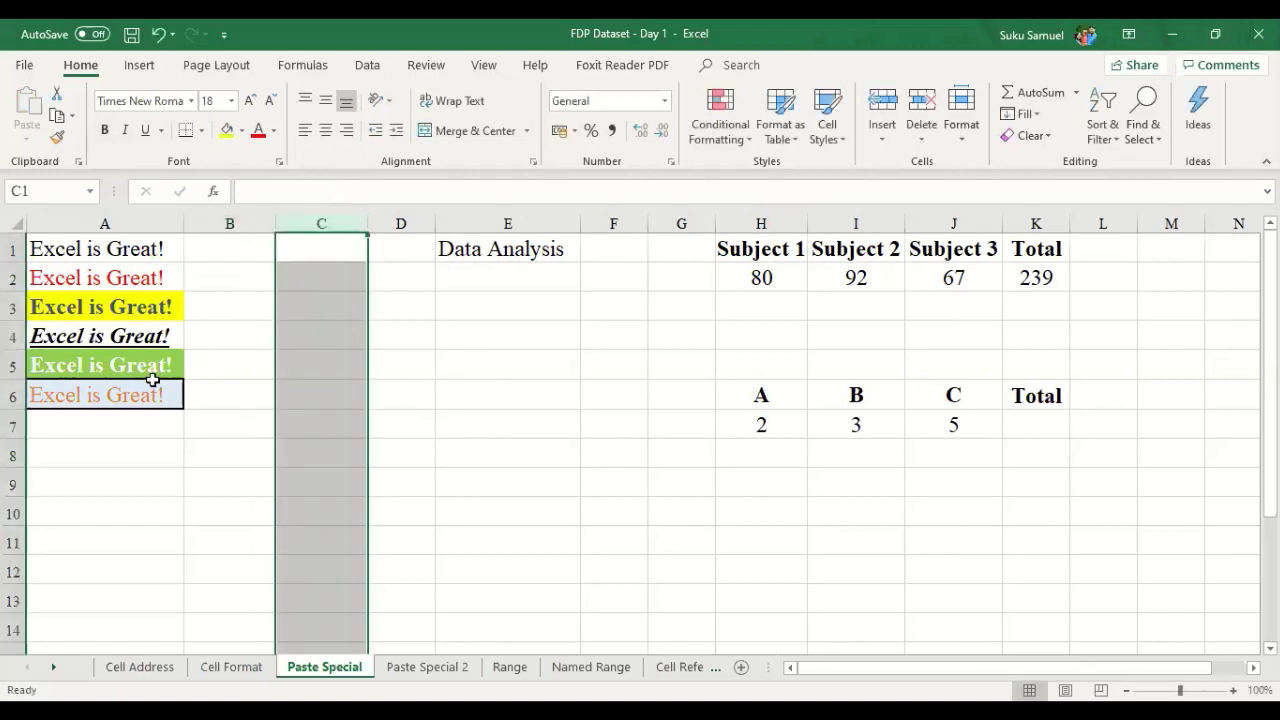
pyautogui.click(596, 424)
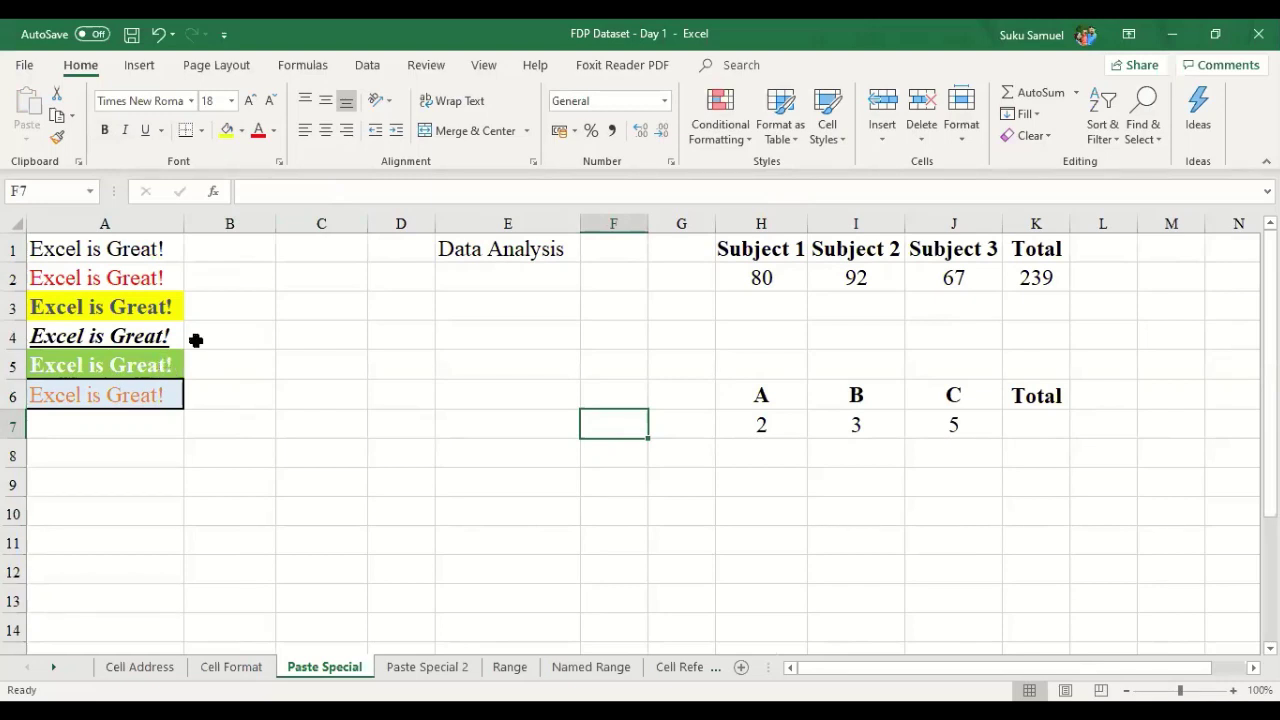
pyautogui.click(69, 375)
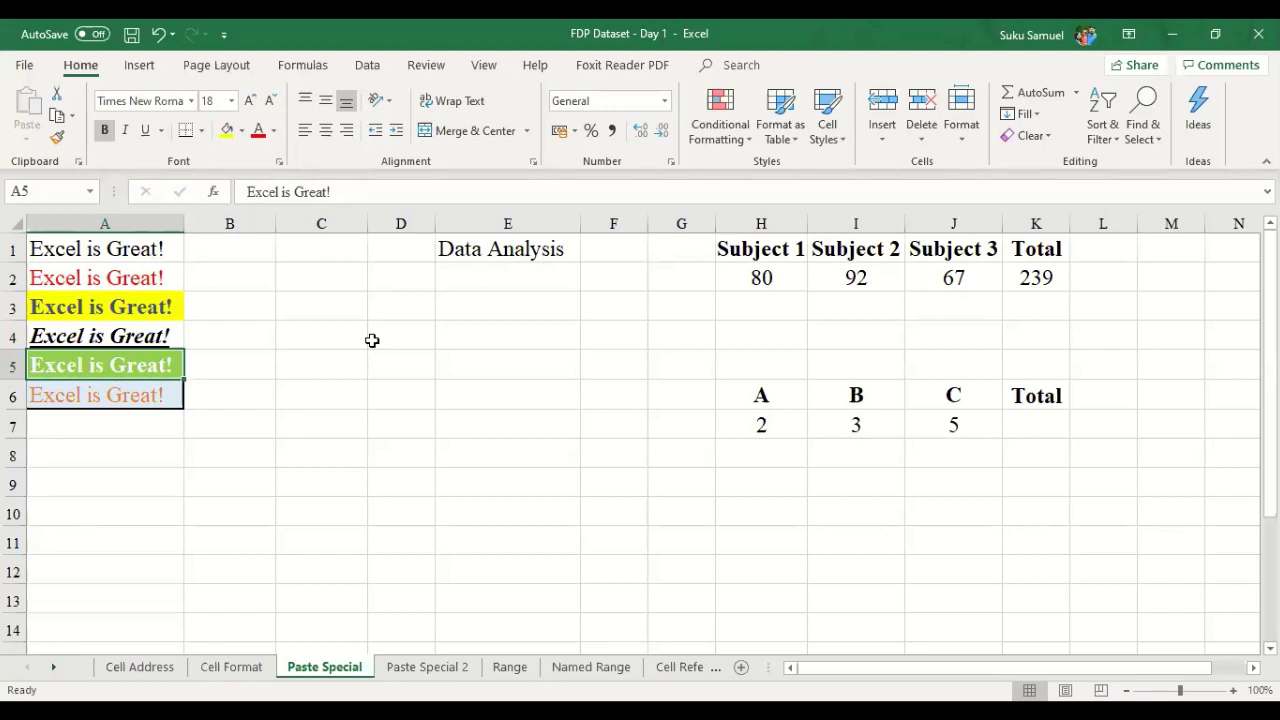
pyautogui.hotkey('ctrl', 'c')
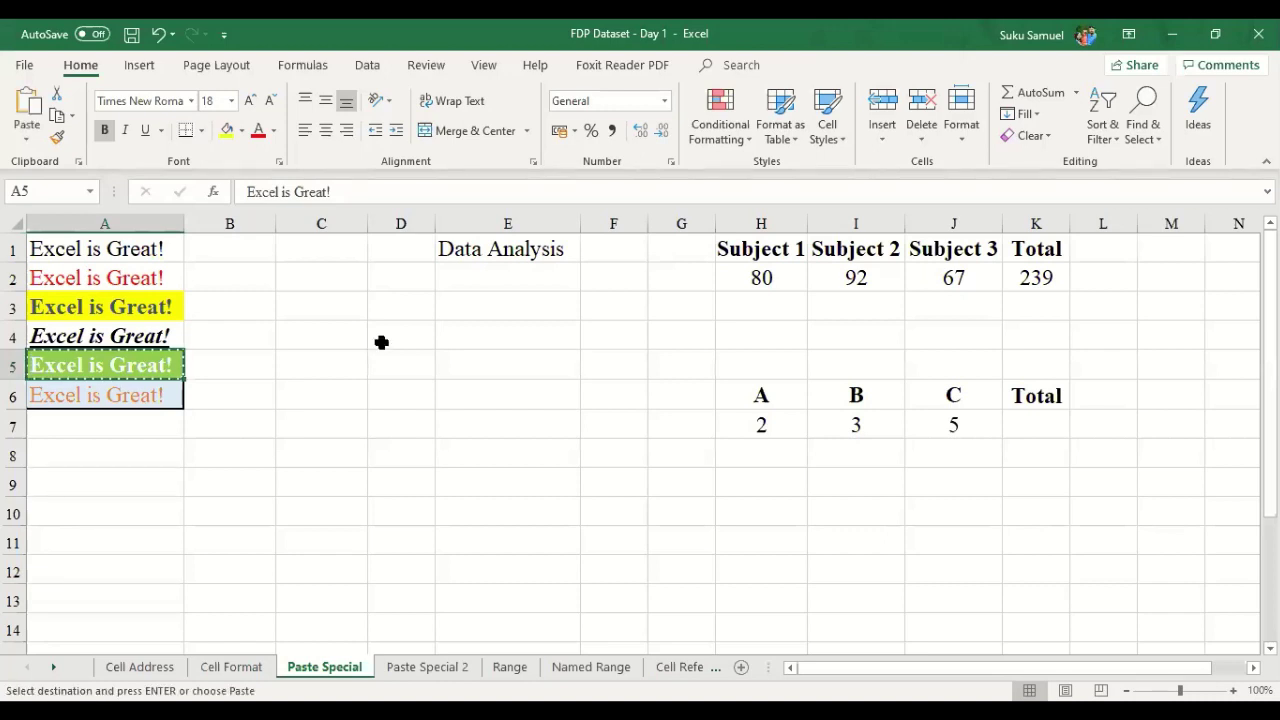
pyautogui.click(257, 447)
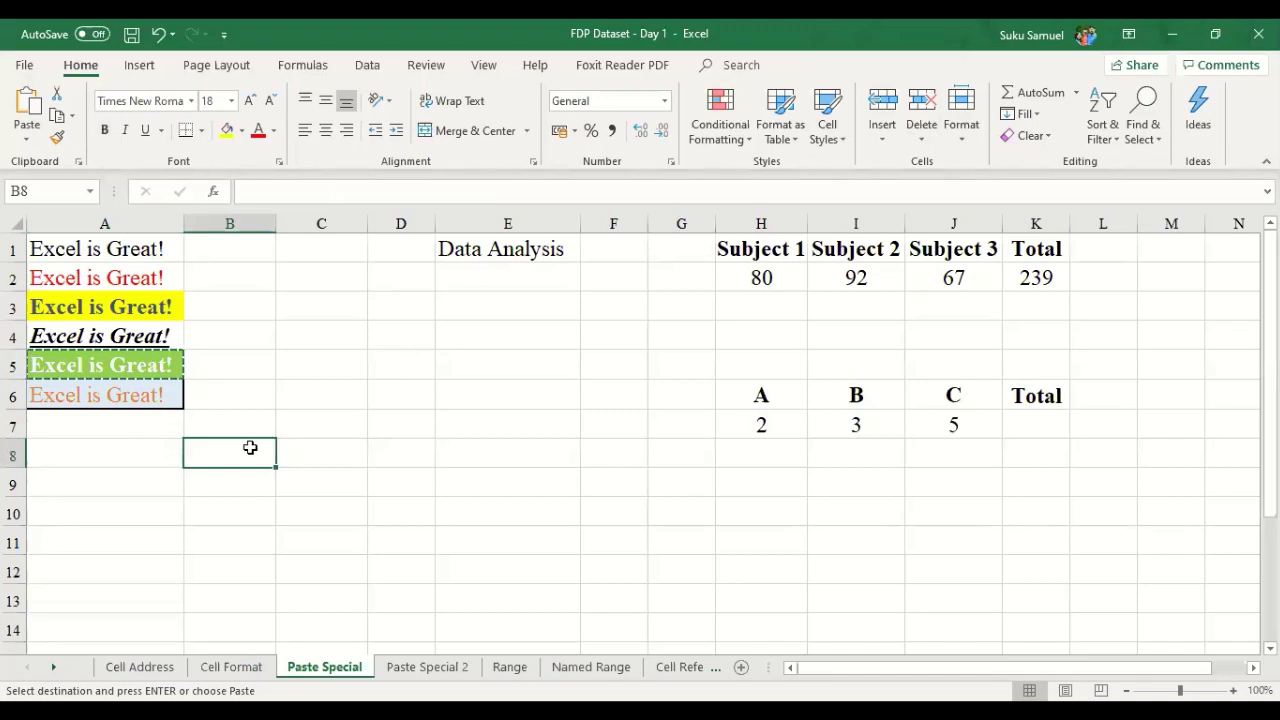
# - From B8's right-click menu, open the Paste Special dialog for the copied A5 sample
pyautogui.rightClick(249, 454)
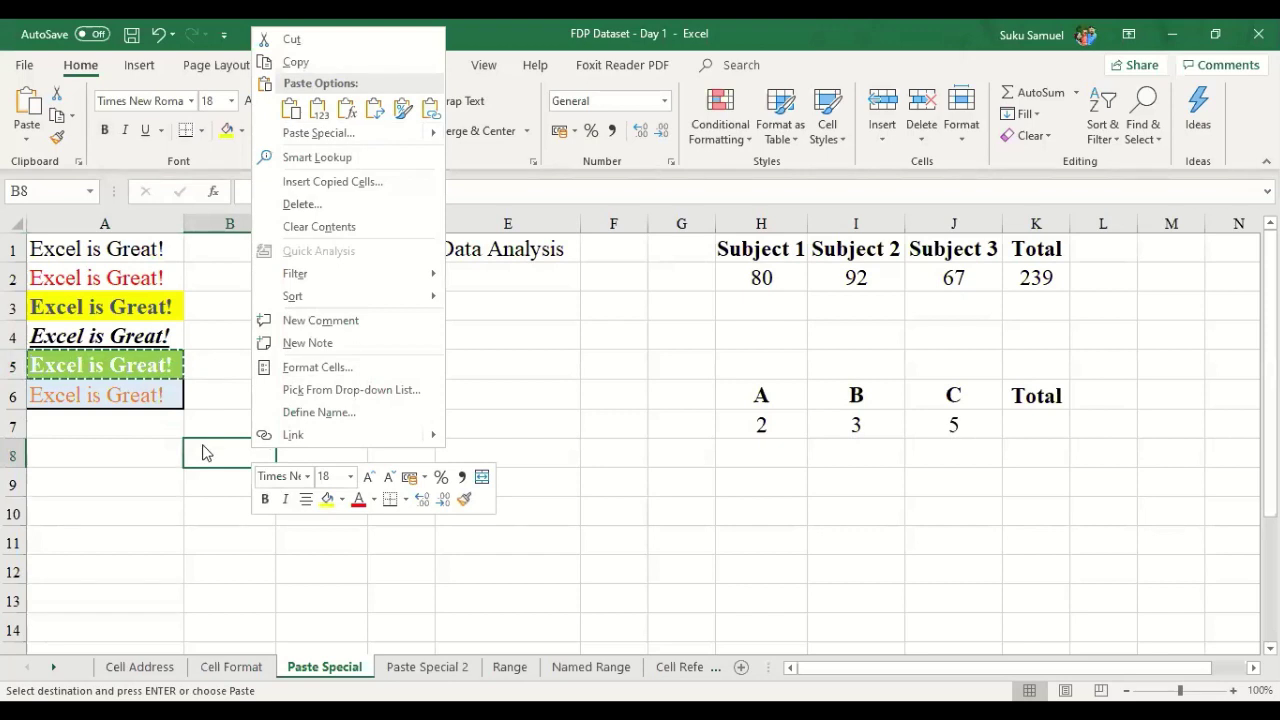
pyautogui.click(235, 455)
pyautogui.click(135, 364)
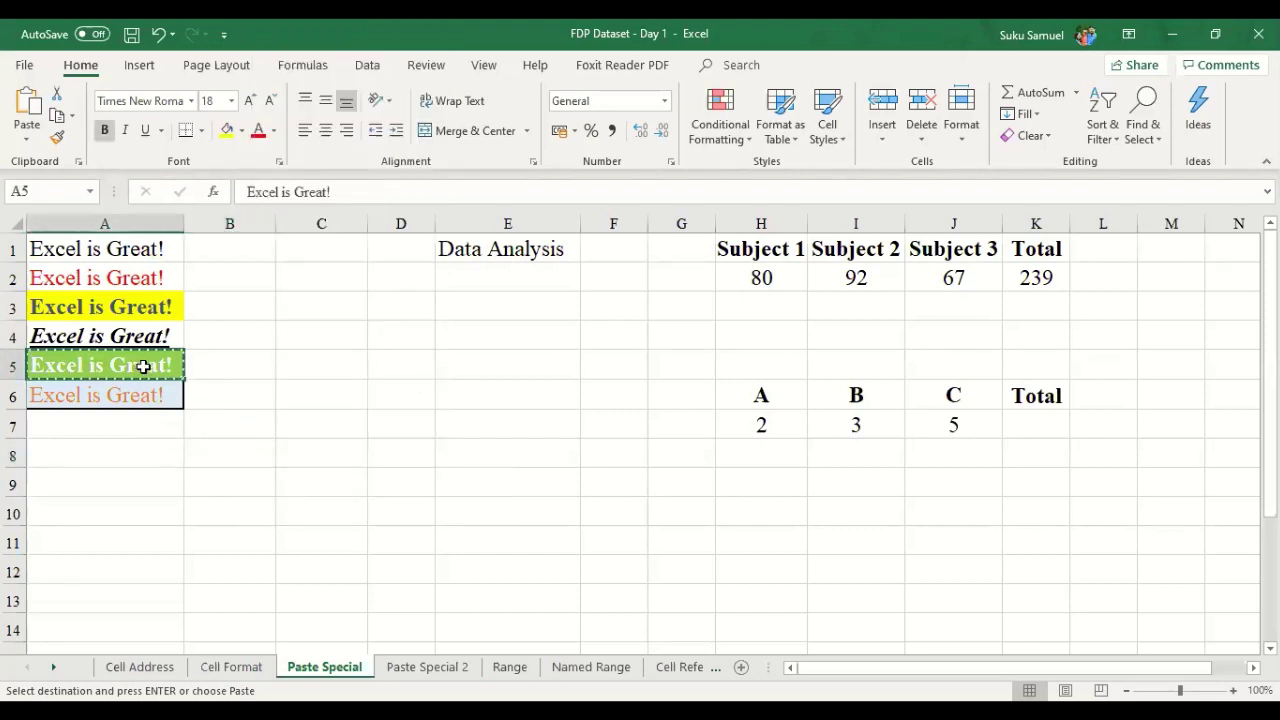
pyautogui.click(230, 451)
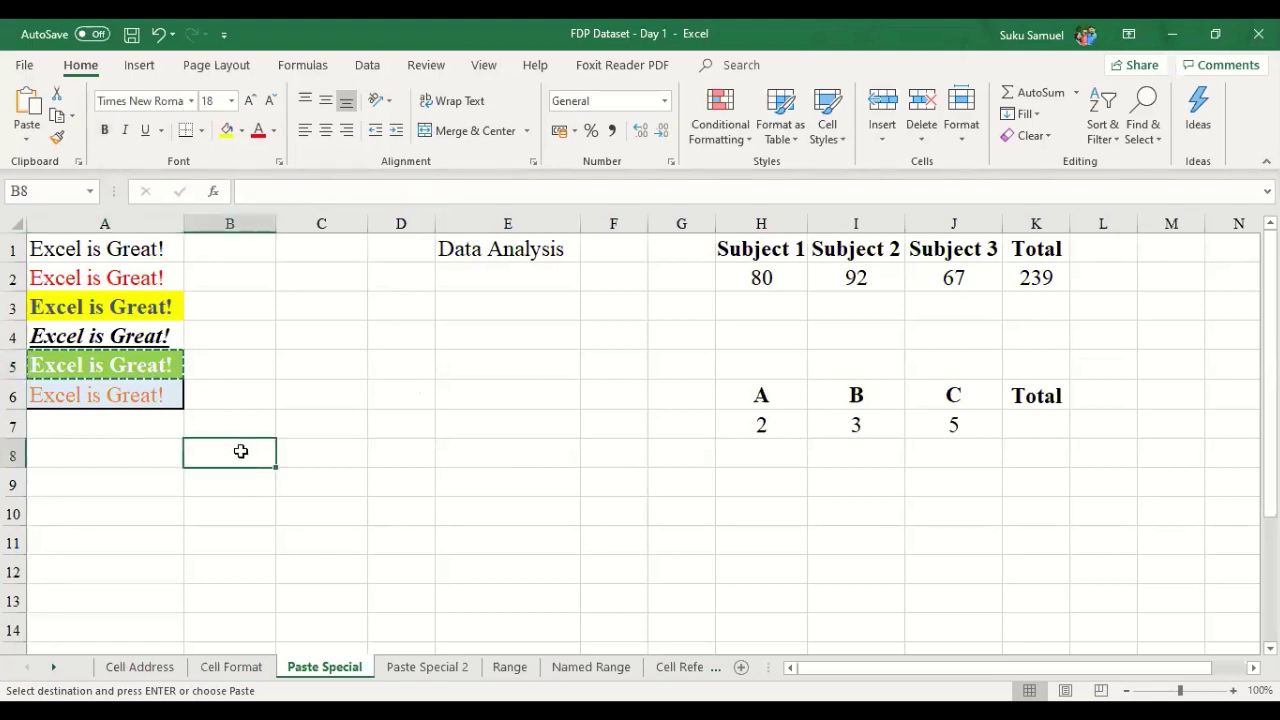
pyautogui.rightClick(240, 452)
pyautogui.press('Escape')
pyautogui.rightClick(223, 455)
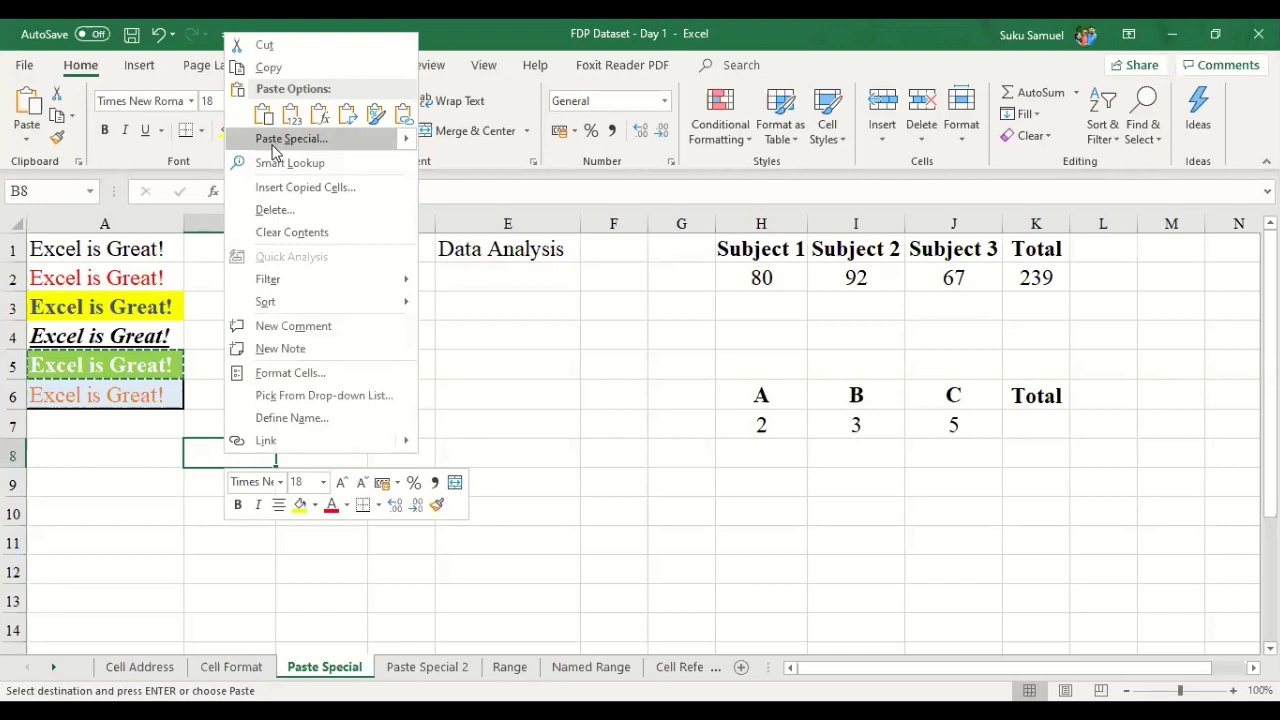
pyautogui.click(275, 148)
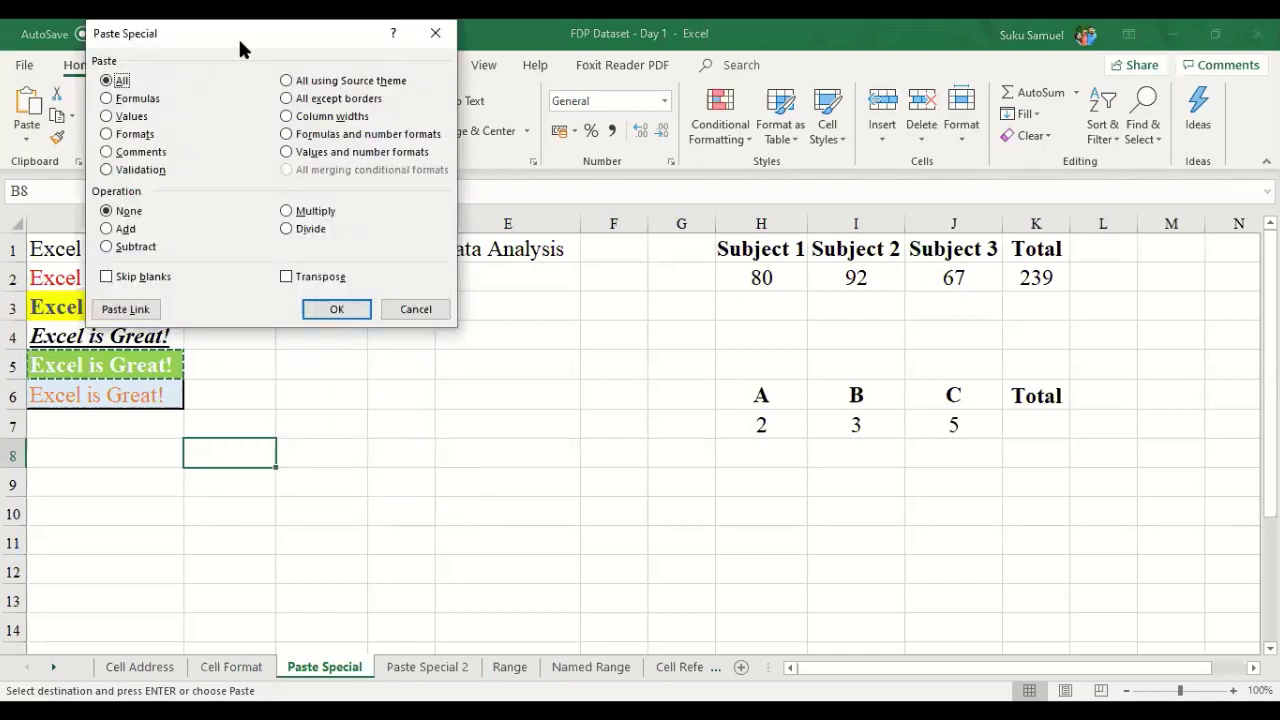
# - Paste only A5's value into B8 as plain text and autofit column B
pyautogui.moveTo(240, 48); pyautogui.dragTo(286, 100)
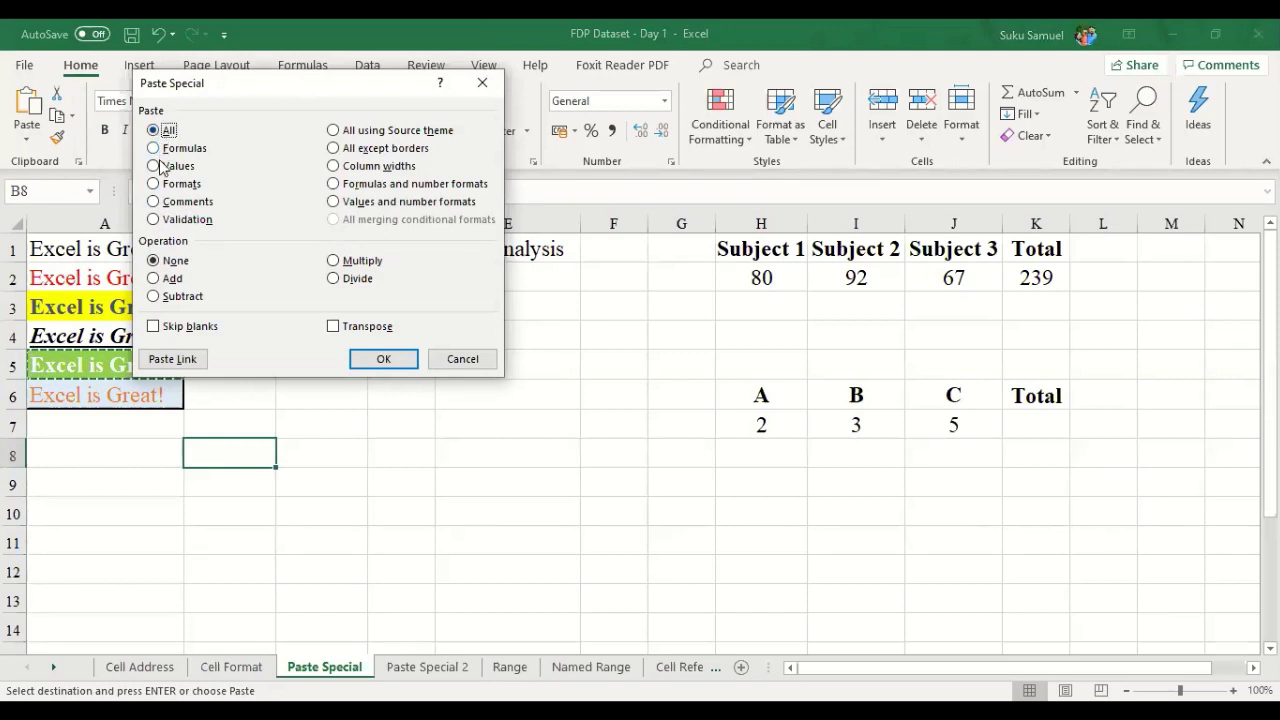
pyautogui.click(153, 166)
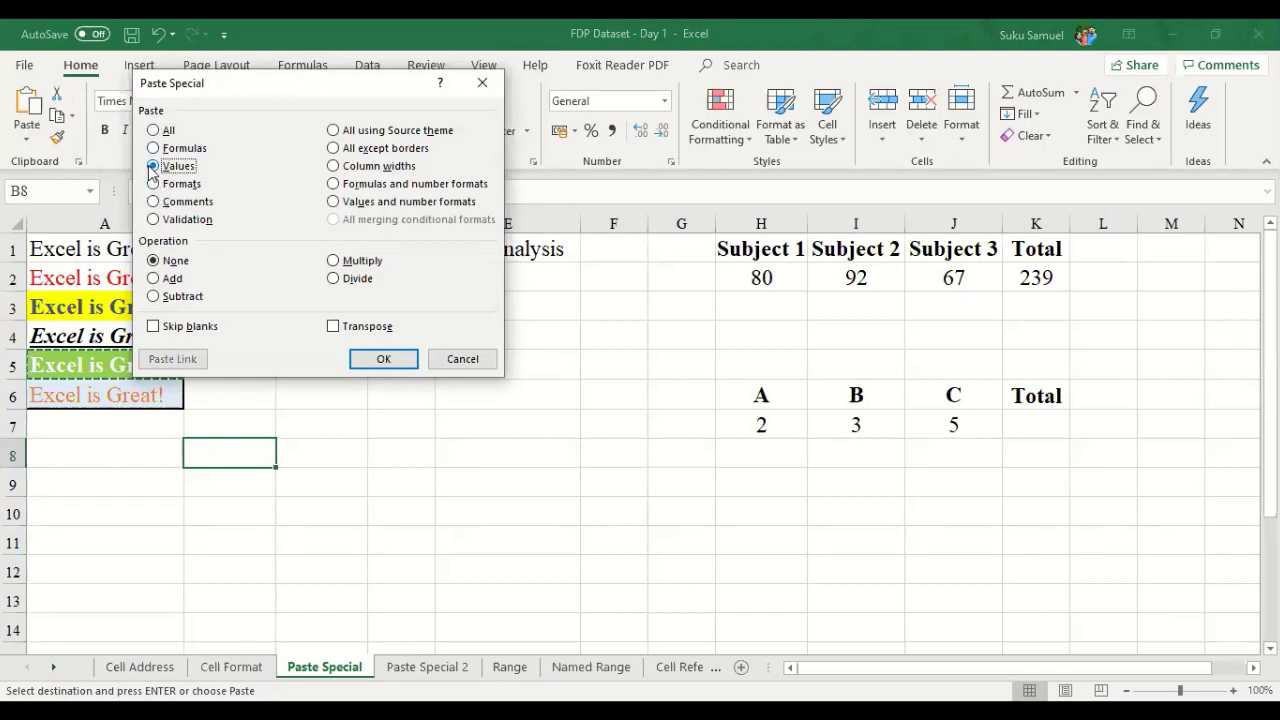
pyautogui.click(358, 366)
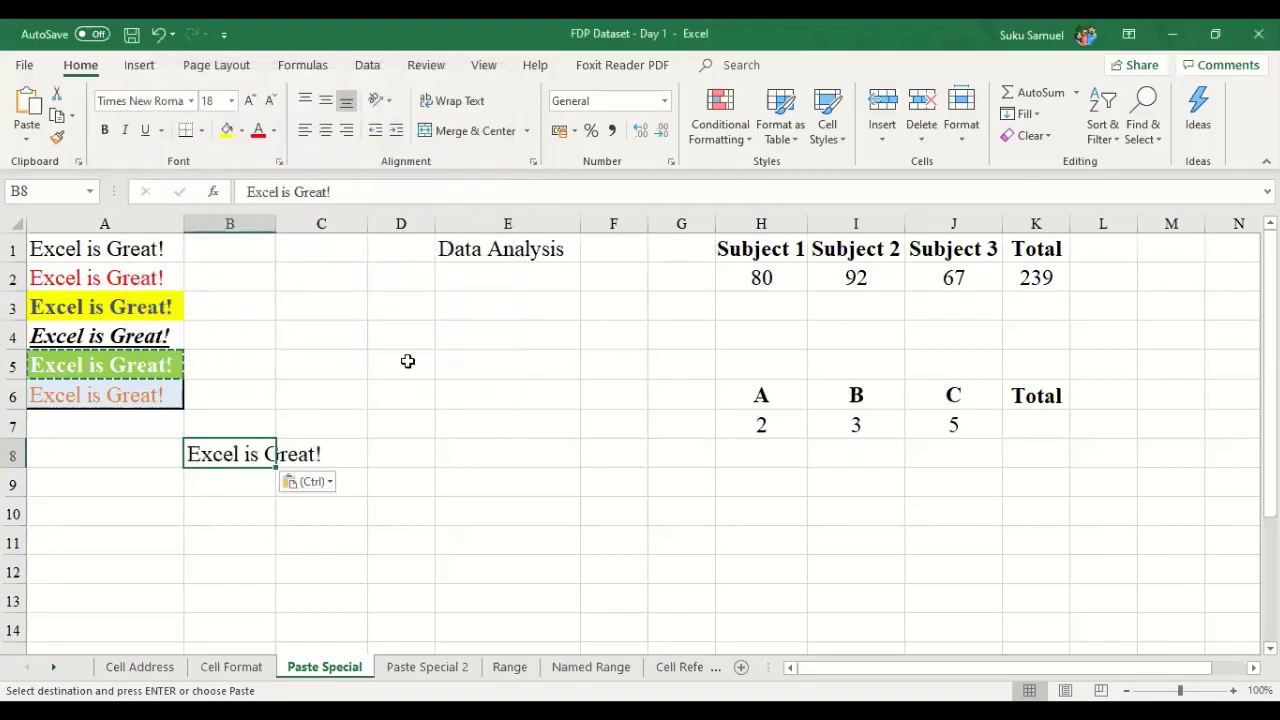
pyautogui.doubleClick(274, 231)
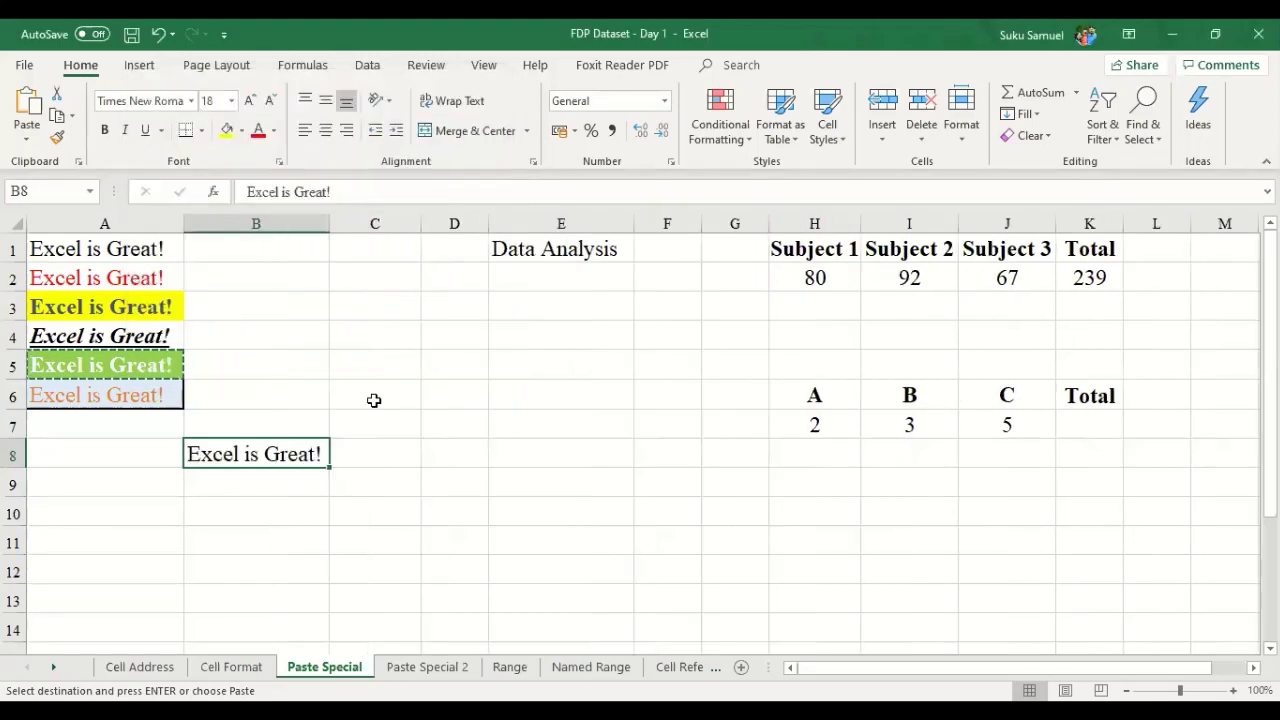
pyautogui.click(162, 388)
pyautogui.press('Escape')
pyautogui.click(160, 366)
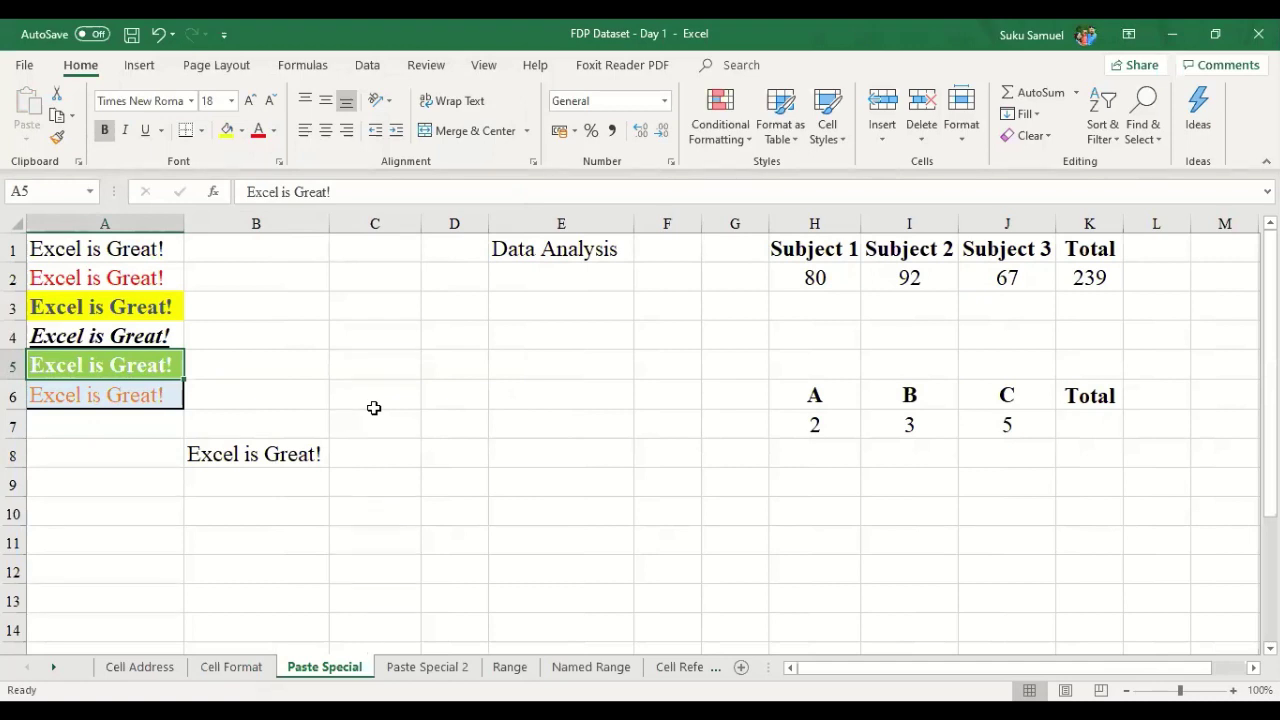
# - Revert column B's widening and clear the pasted Excel is Great! text from B8
pyautogui.press('Down')
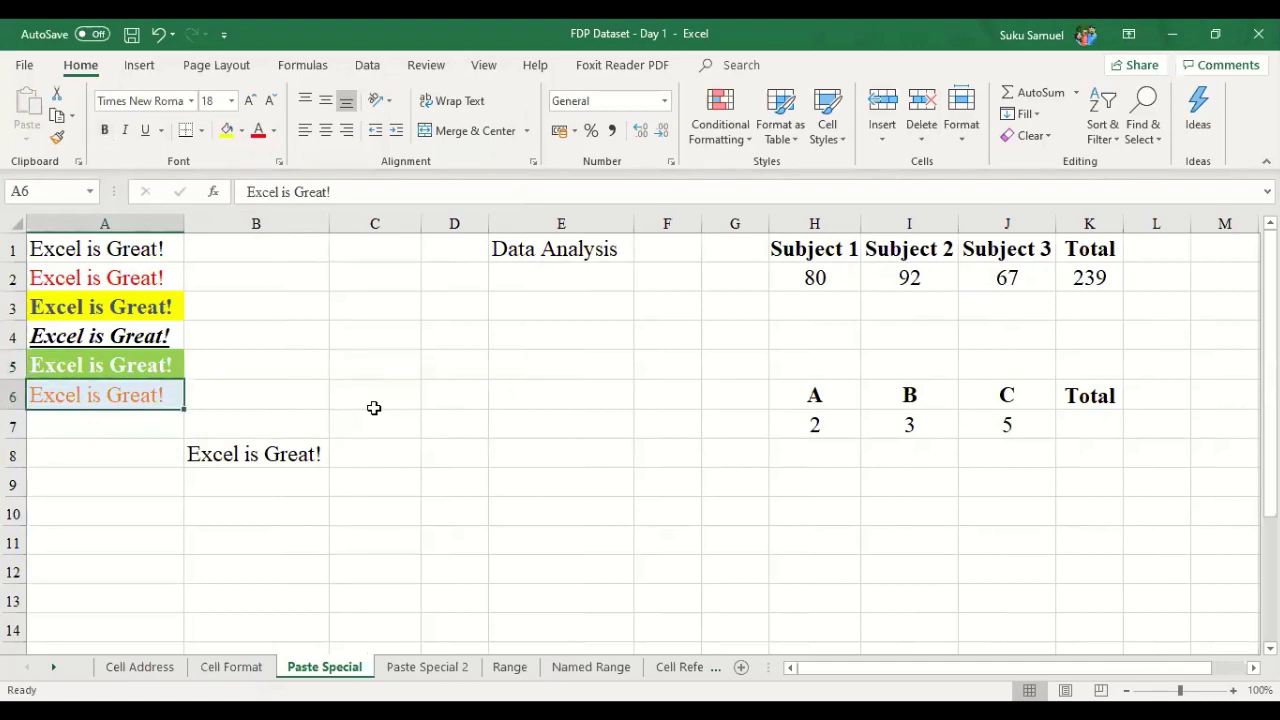
pyautogui.press('Up')
pyautogui.hotkey('shift', 'Down')
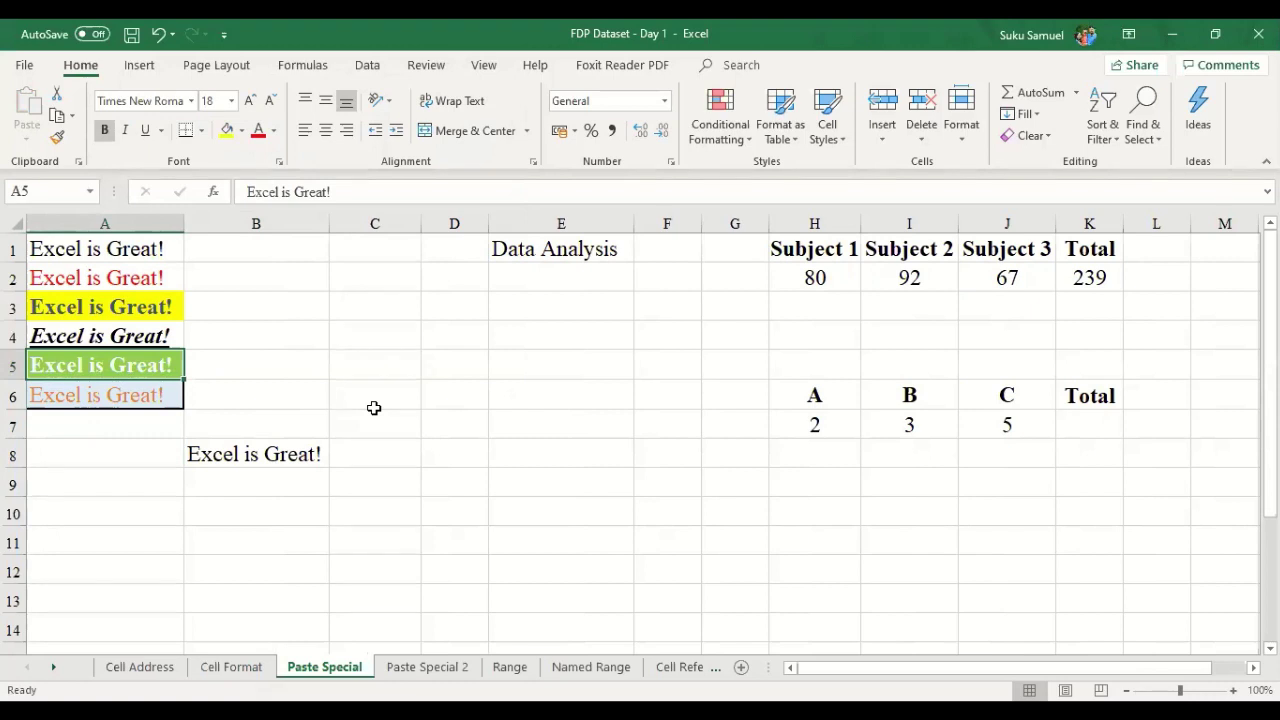
pyautogui.press('Down')
pyautogui.press('Down')
pyautogui.press('Down')
pyautogui.press('Right')
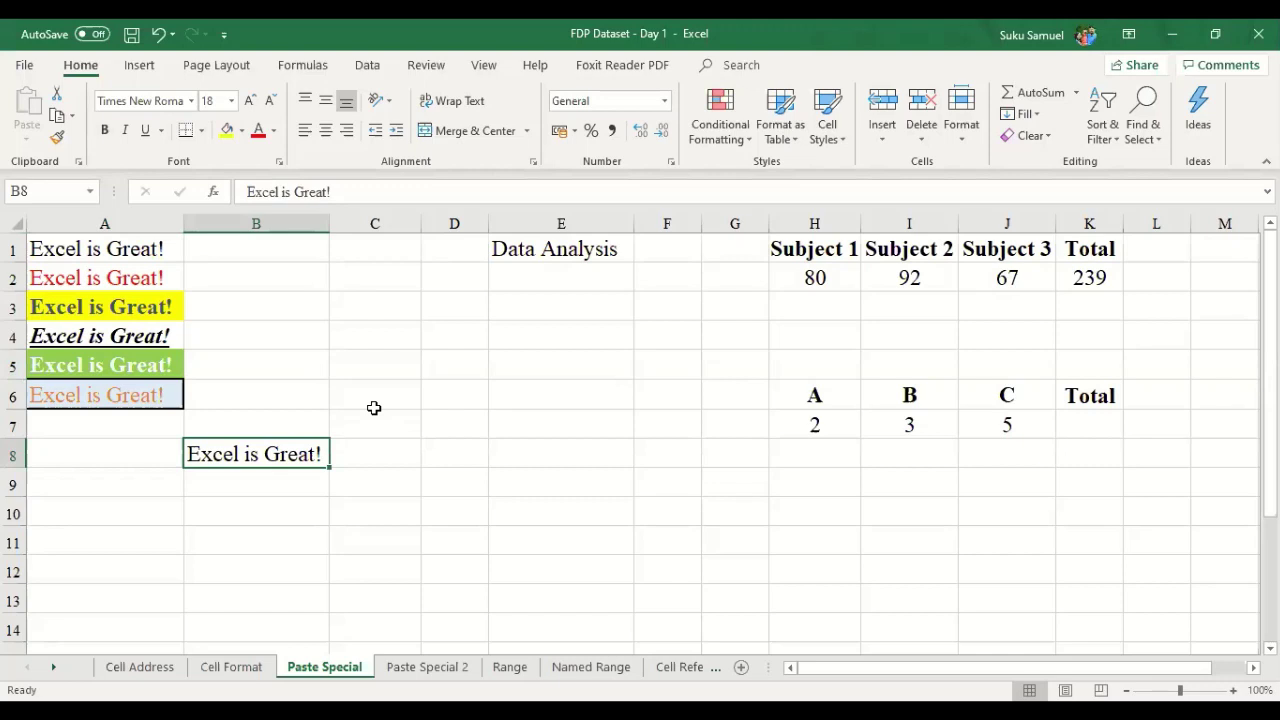
pyautogui.hotkey('ctrl', 'z')
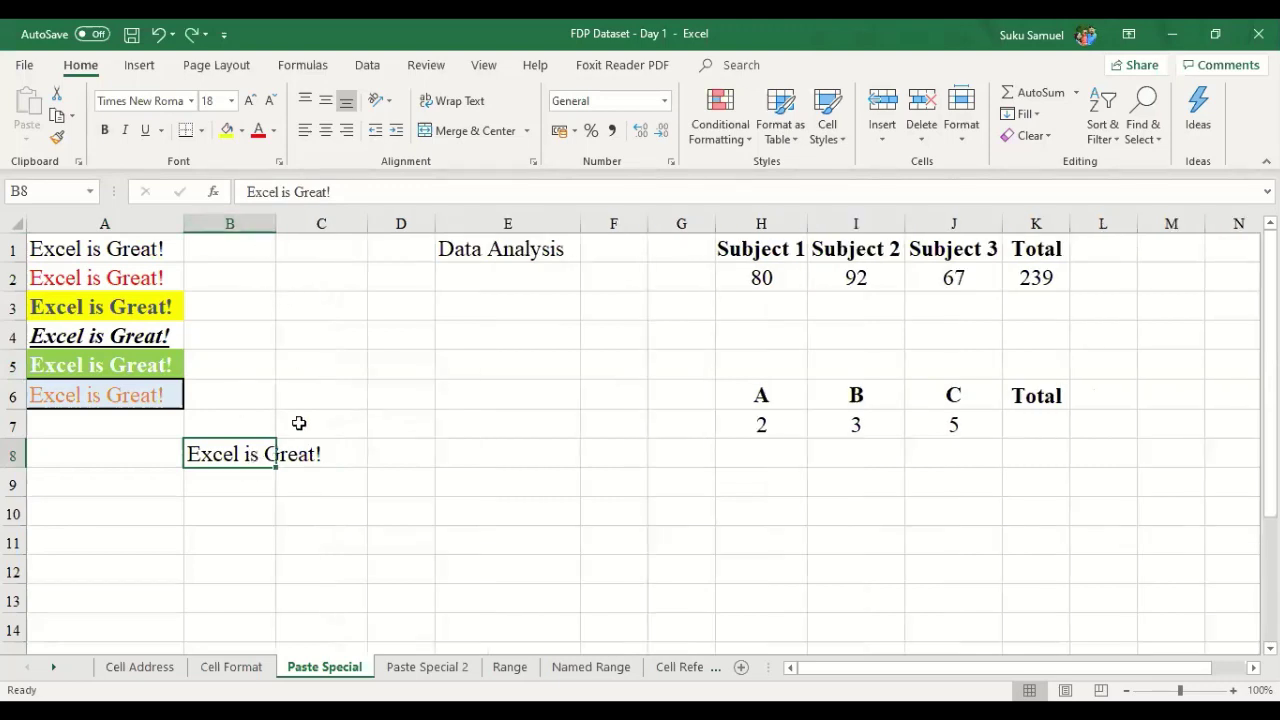
pyautogui.press('Delete')
pyautogui.press('Right')
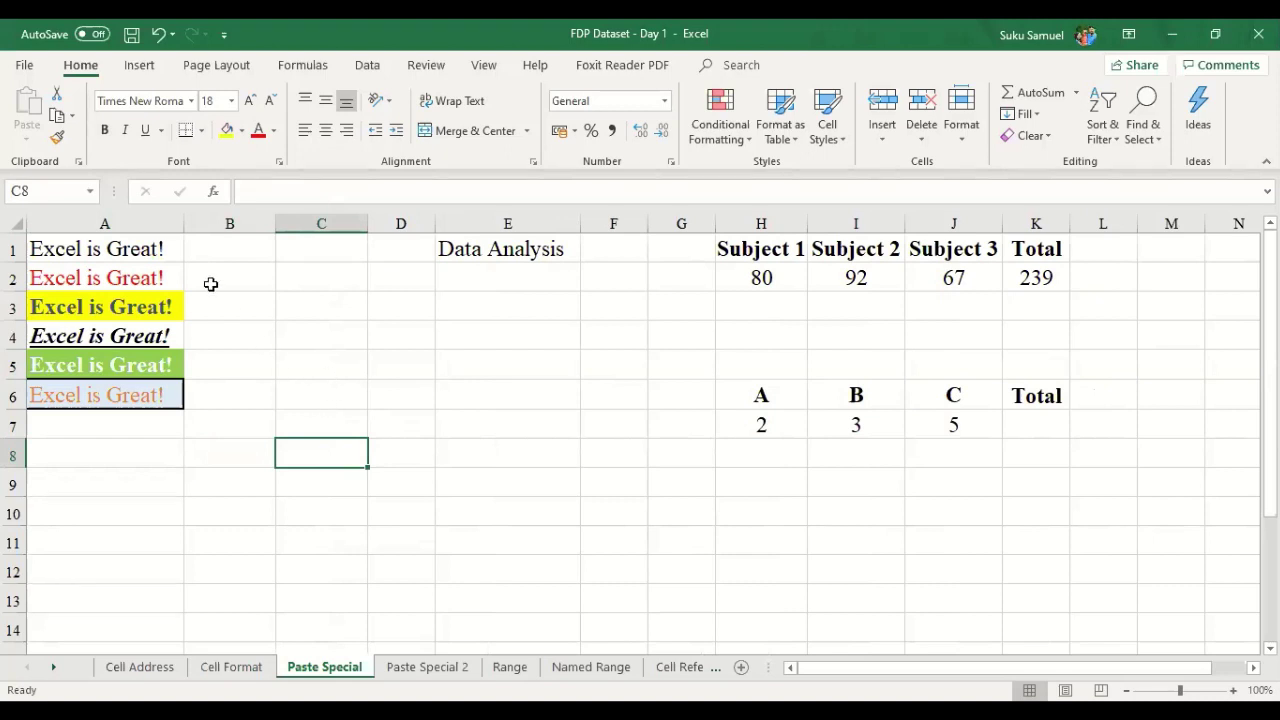
# - Select and copy the six samples in A1:A6, then pick C1 as the destination
pyautogui.click(287, 287)
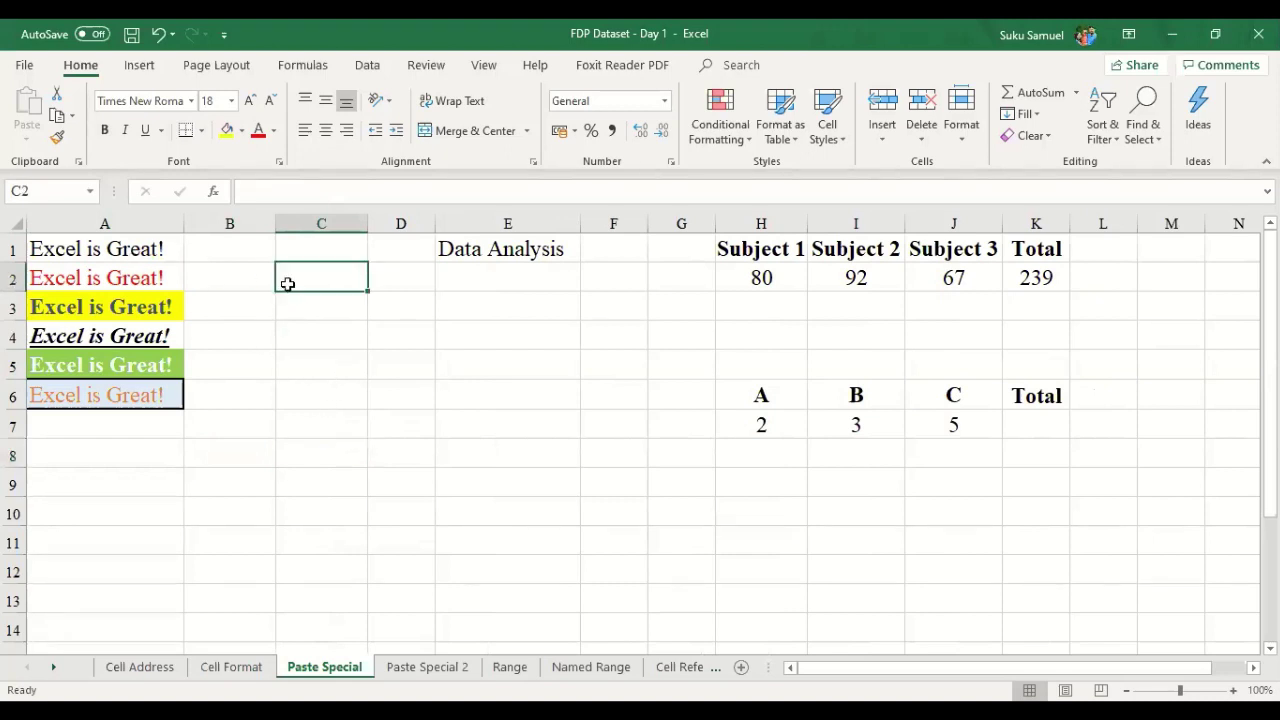
pyautogui.click(150, 244)
pyautogui.click(341, 280)
pyautogui.moveTo(148, 246); pyautogui.dragTo(150, 392)
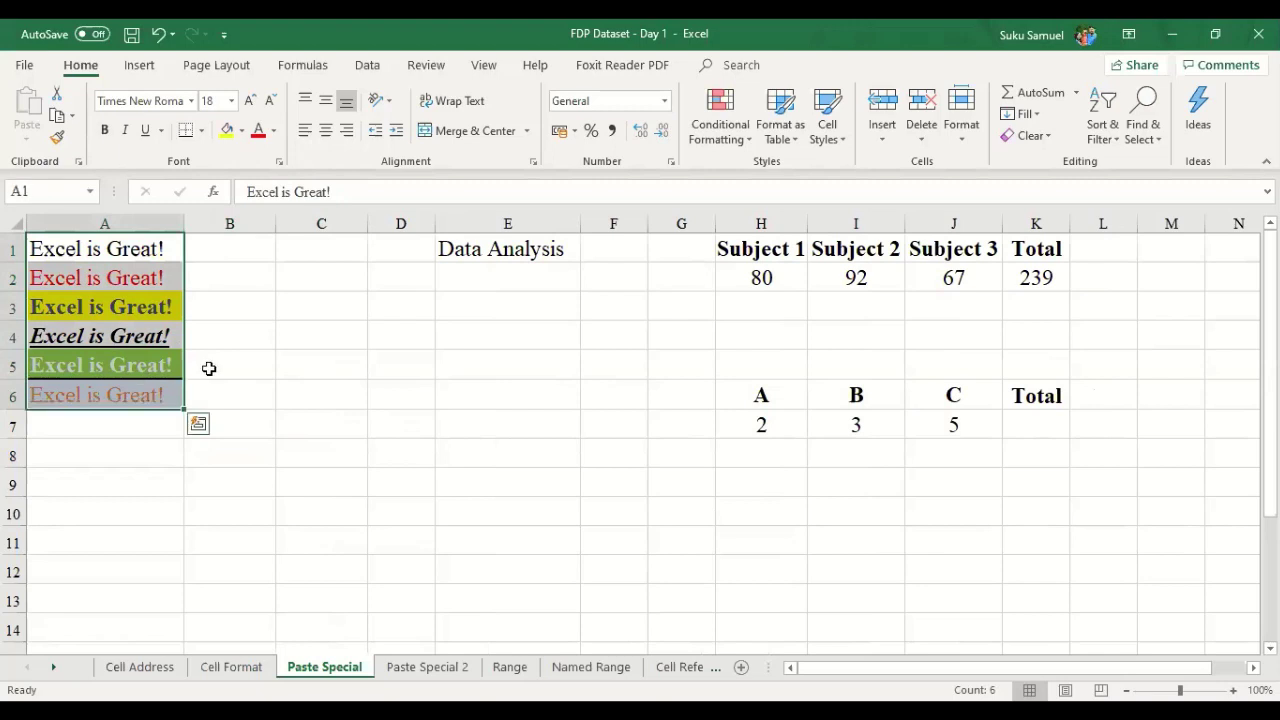
pyautogui.click(295, 355)
pyautogui.moveTo(150, 248); pyautogui.dragTo(152, 393)
pyautogui.click(291, 357)
pyautogui.moveTo(150, 249); pyautogui.dragTo(152, 393)
pyautogui.click(235, 382)
pyautogui.moveTo(150, 249); pyautogui.dragTo(136, 395)
pyautogui.hotkey('ctrl', 'c')
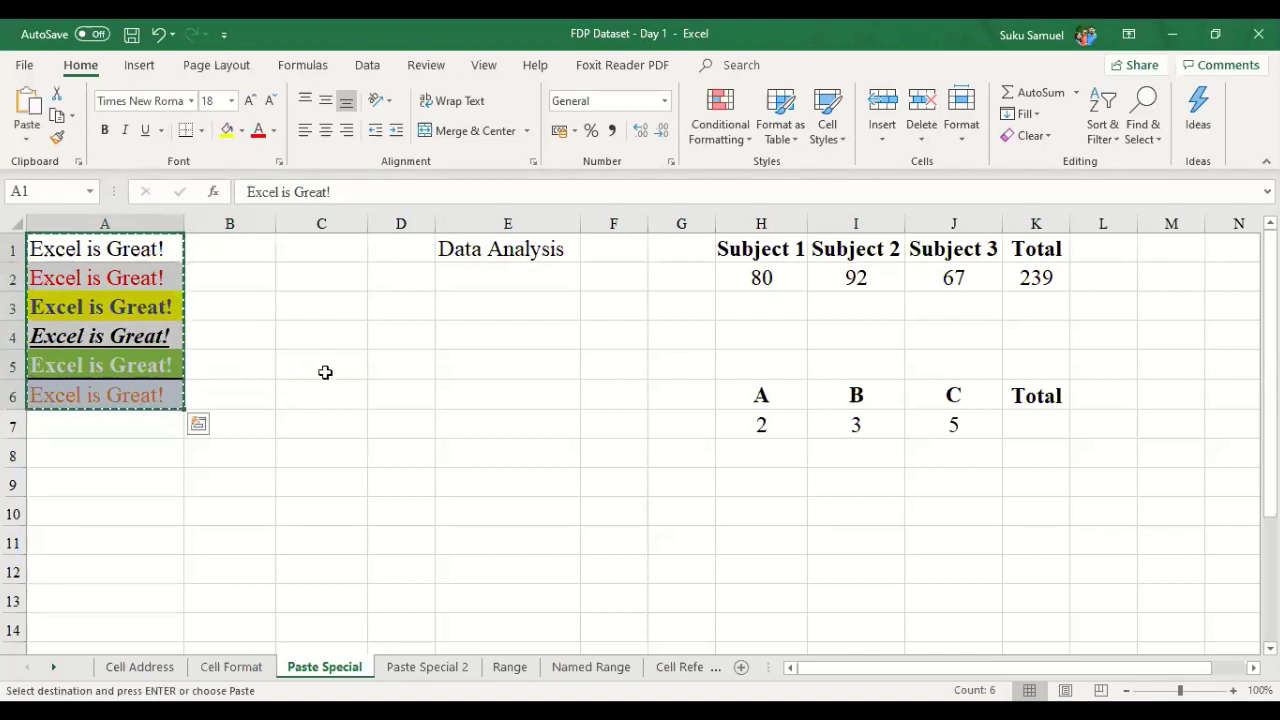
pyautogui.click(330, 248)
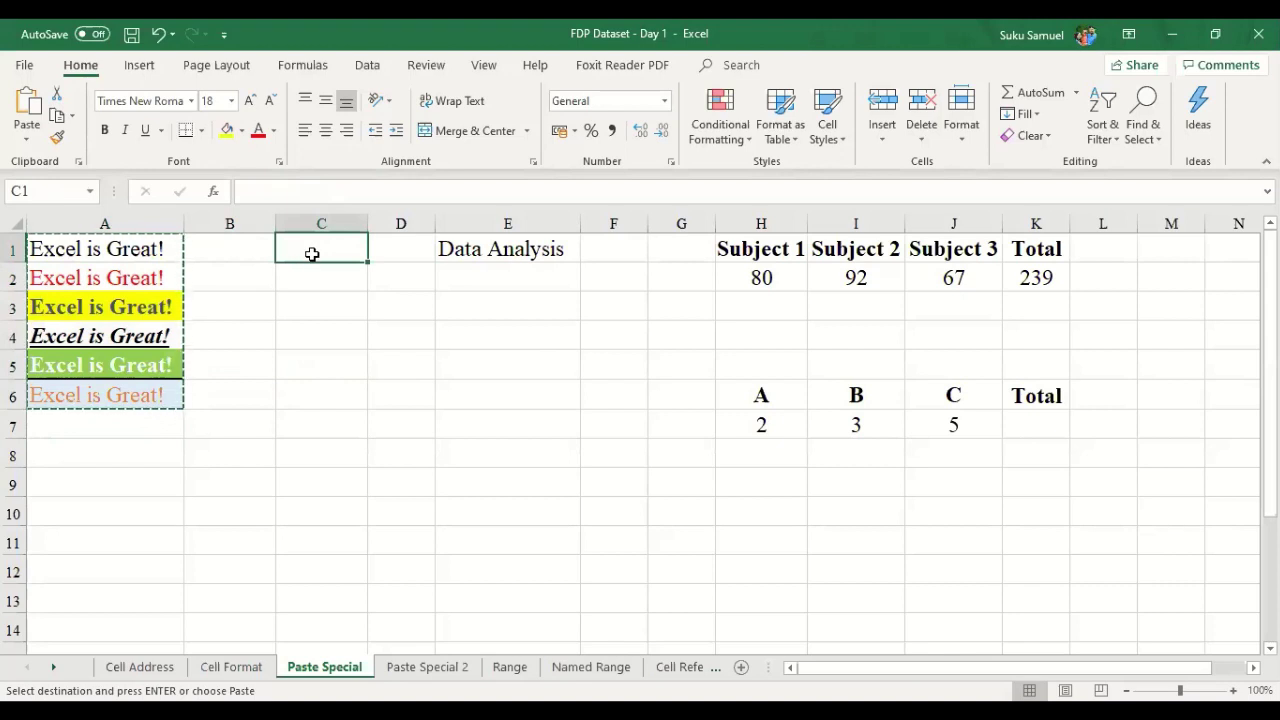
# - Paste Special the values of A1:A6 into C1:C6 and autofit column C
pyautogui.rightClick(312, 254)
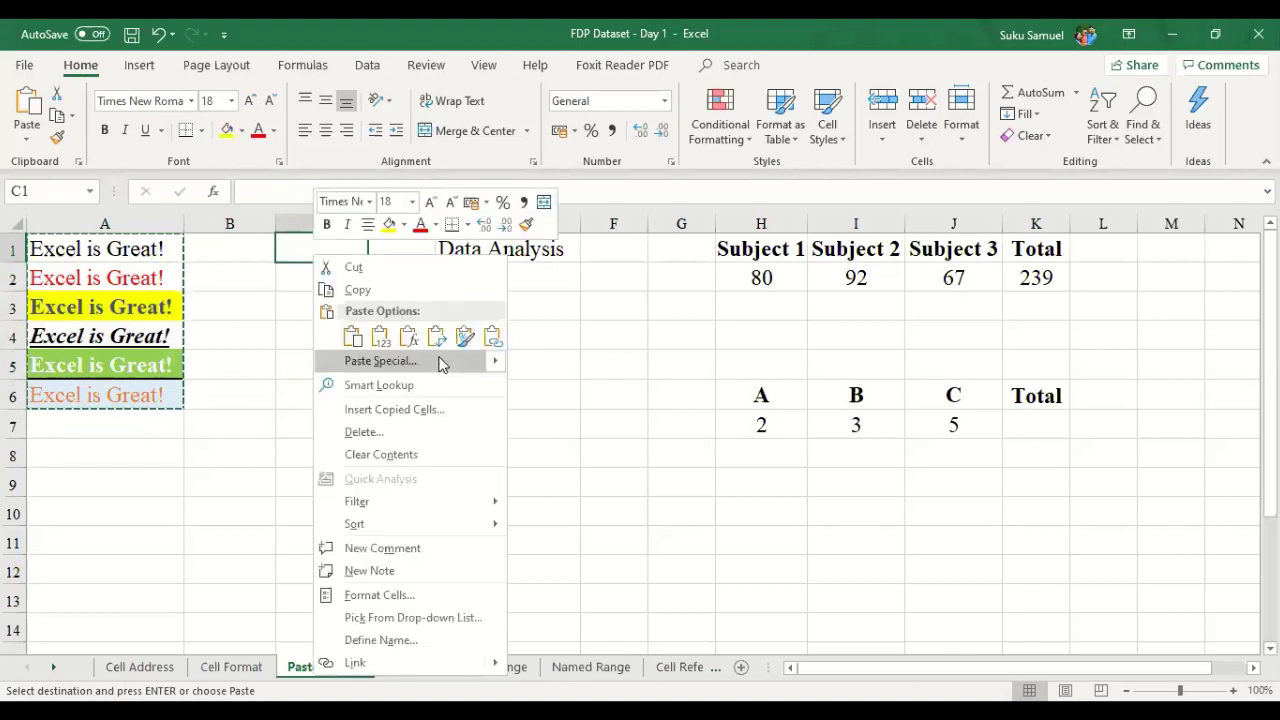
pyautogui.click(441, 363)
pyautogui.click(292, 287)
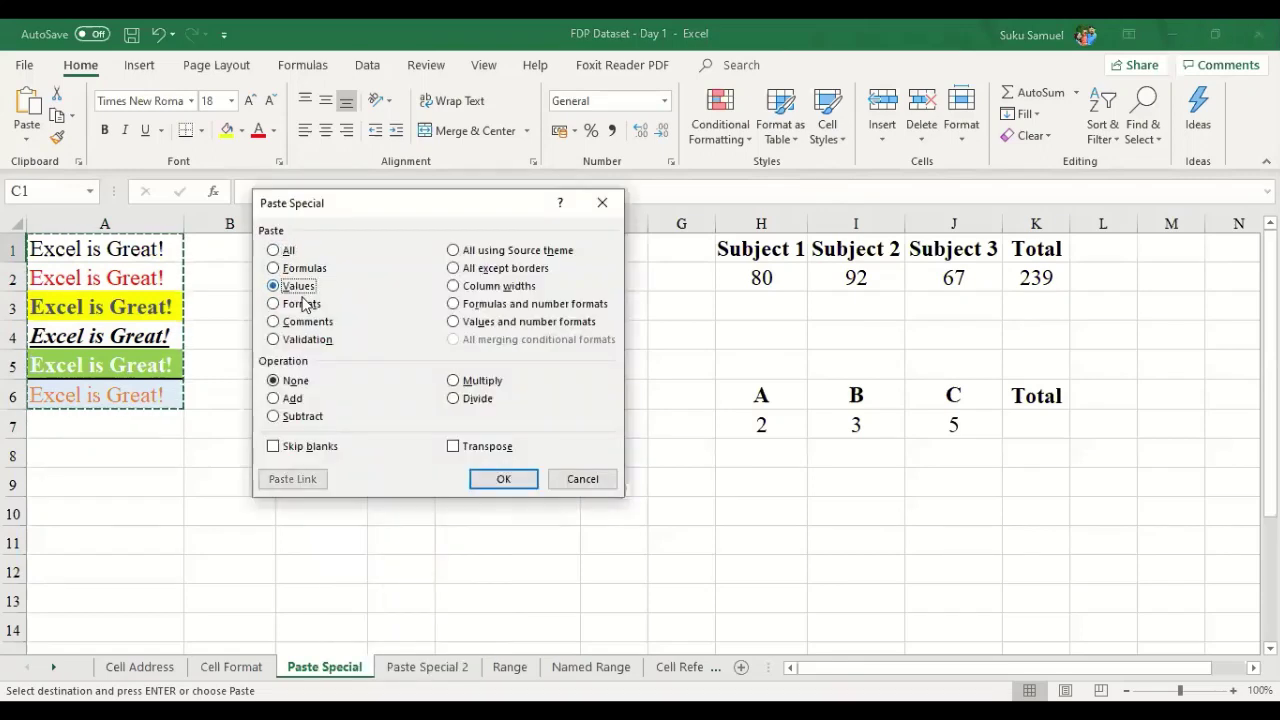
pyautogui.click(510, 480)
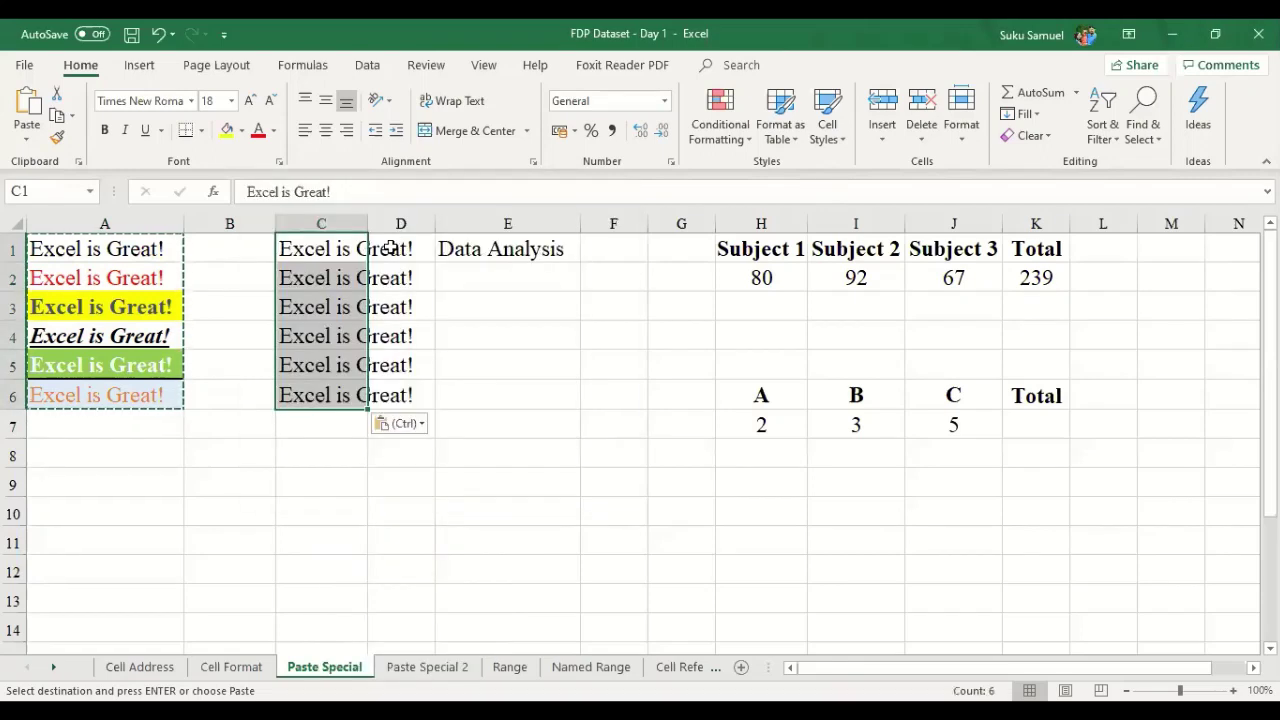
pyautogui.doubleClick(369, 229)
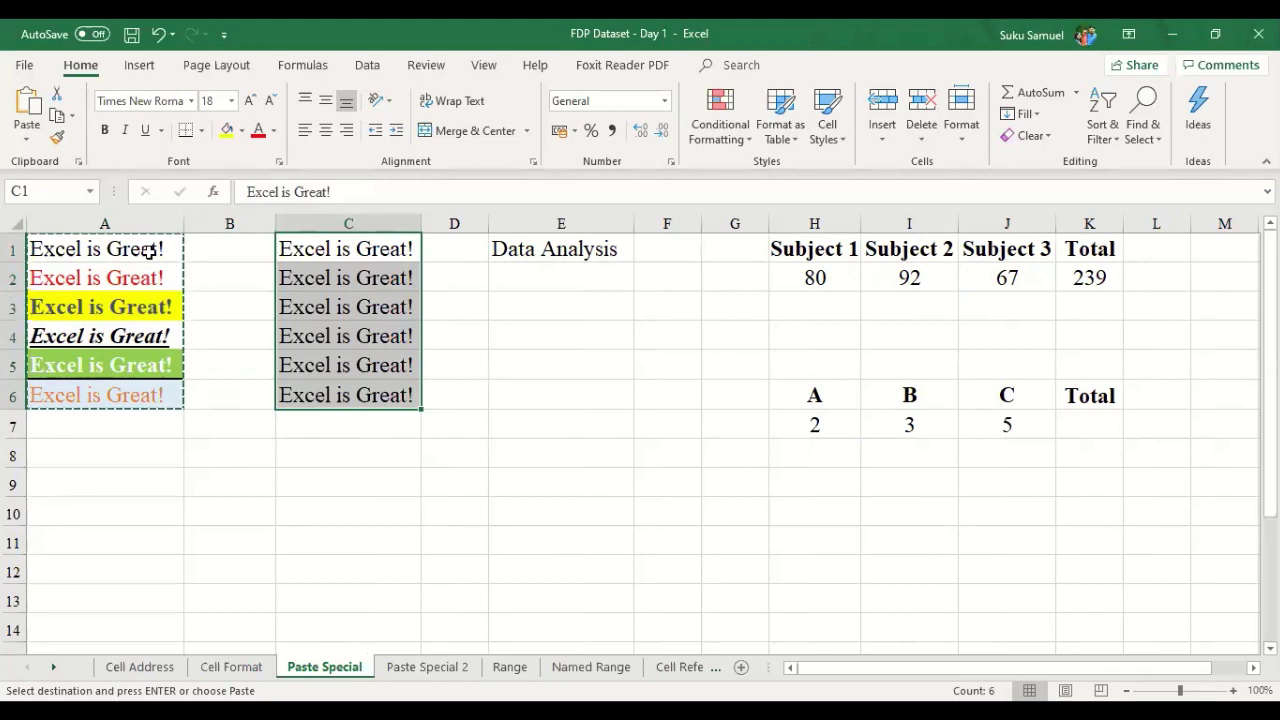
pyautogui.moveTo(124, 395); pyautogui.dragTo(120, 428)
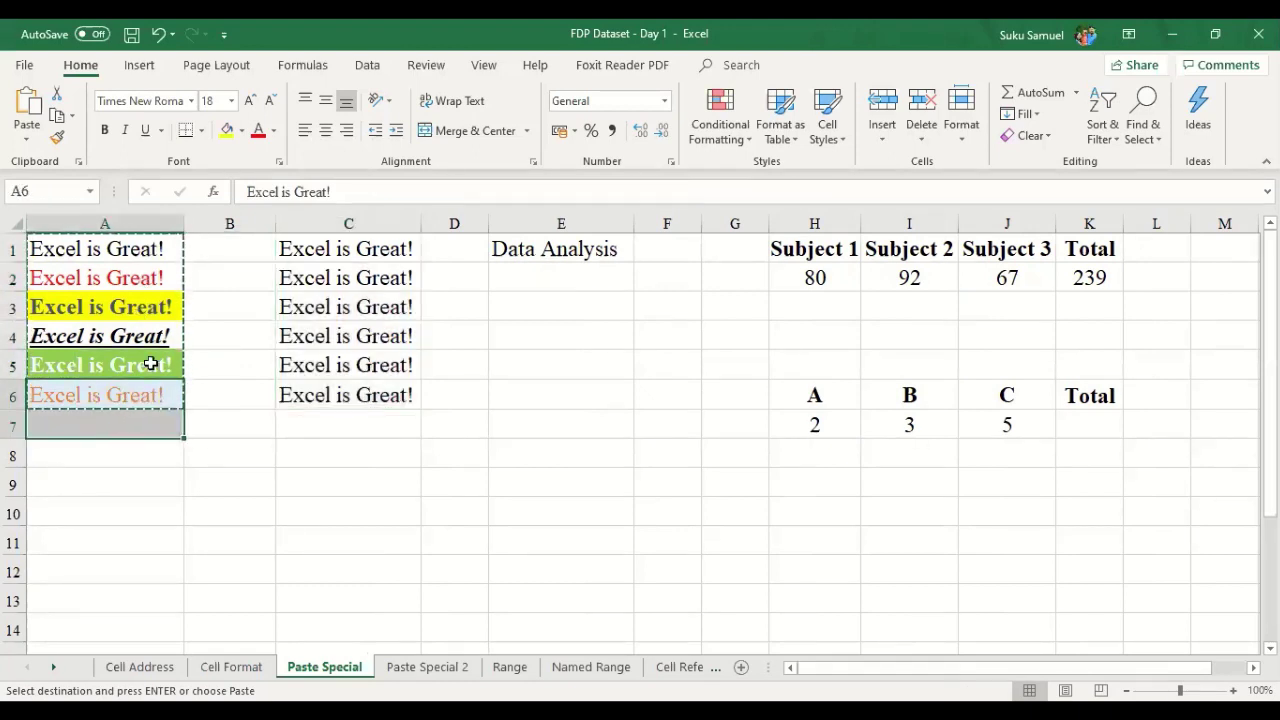
pyautogui.moveTo(151, 248); pyautogui.dragTo(128, 397)
pyautogui.hotkey('ctrl', 'v')
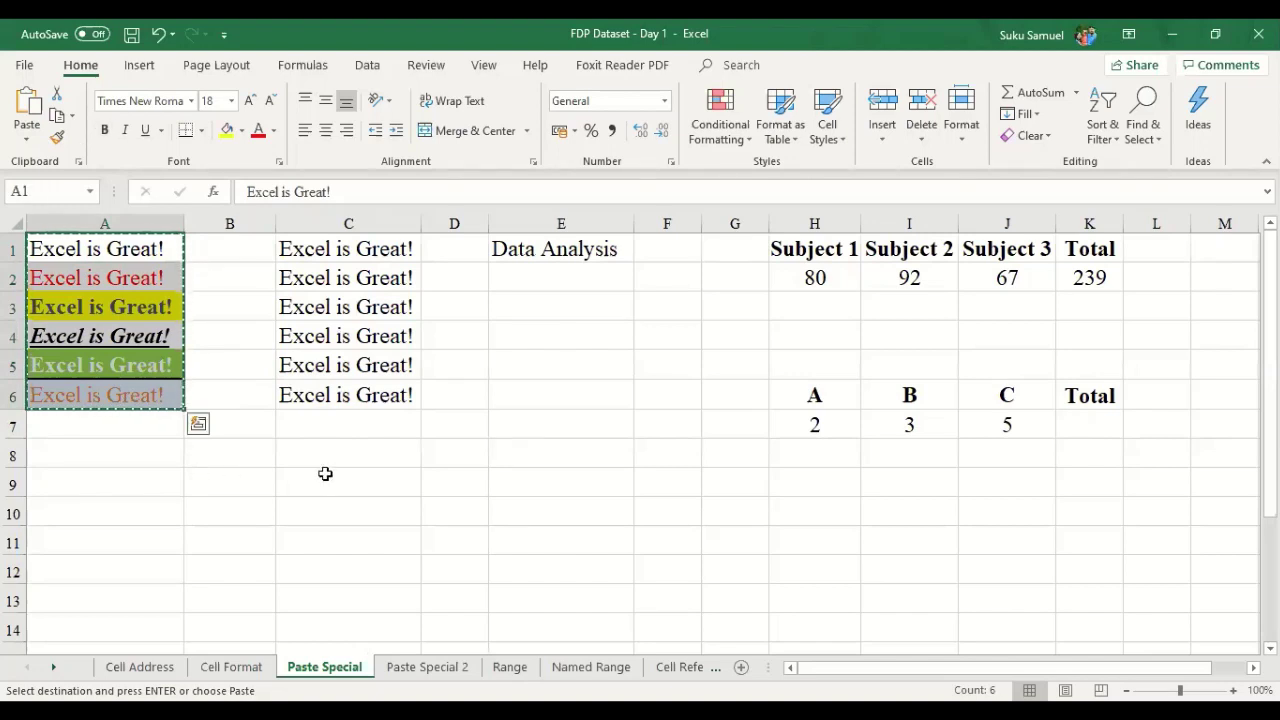
pyautogui.click(380, 366)
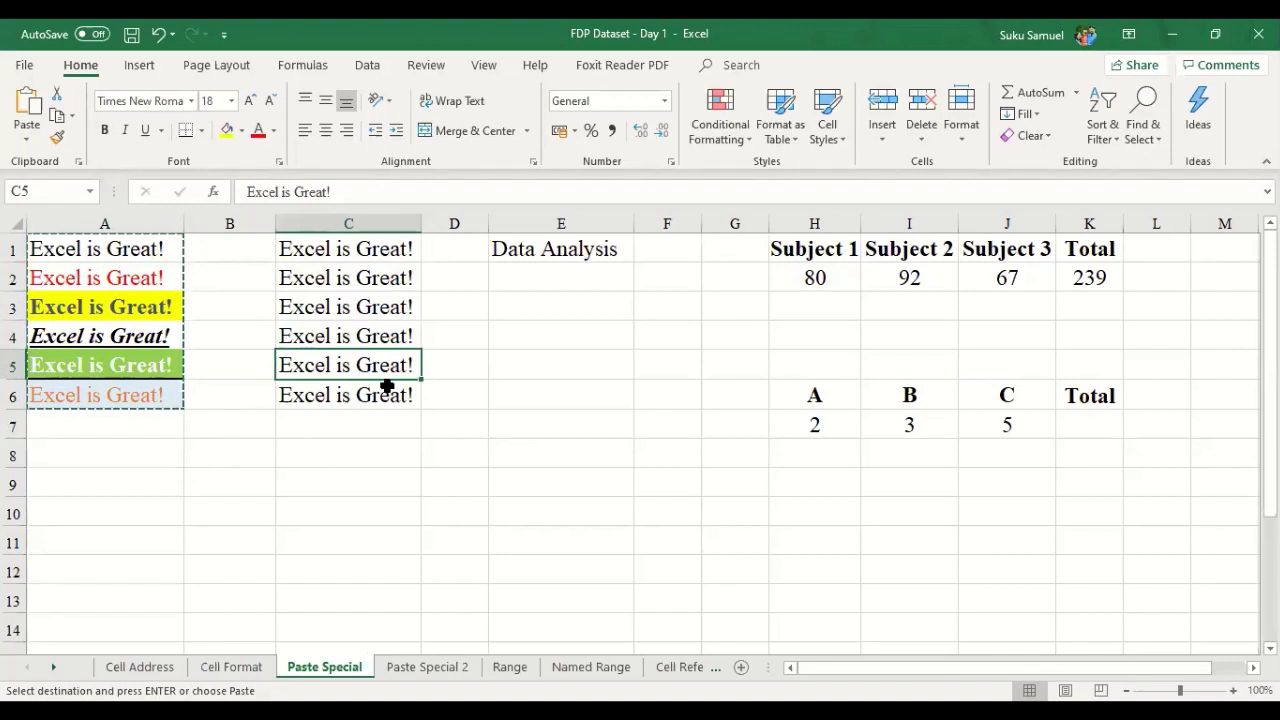
pyautogui.press('Escape')
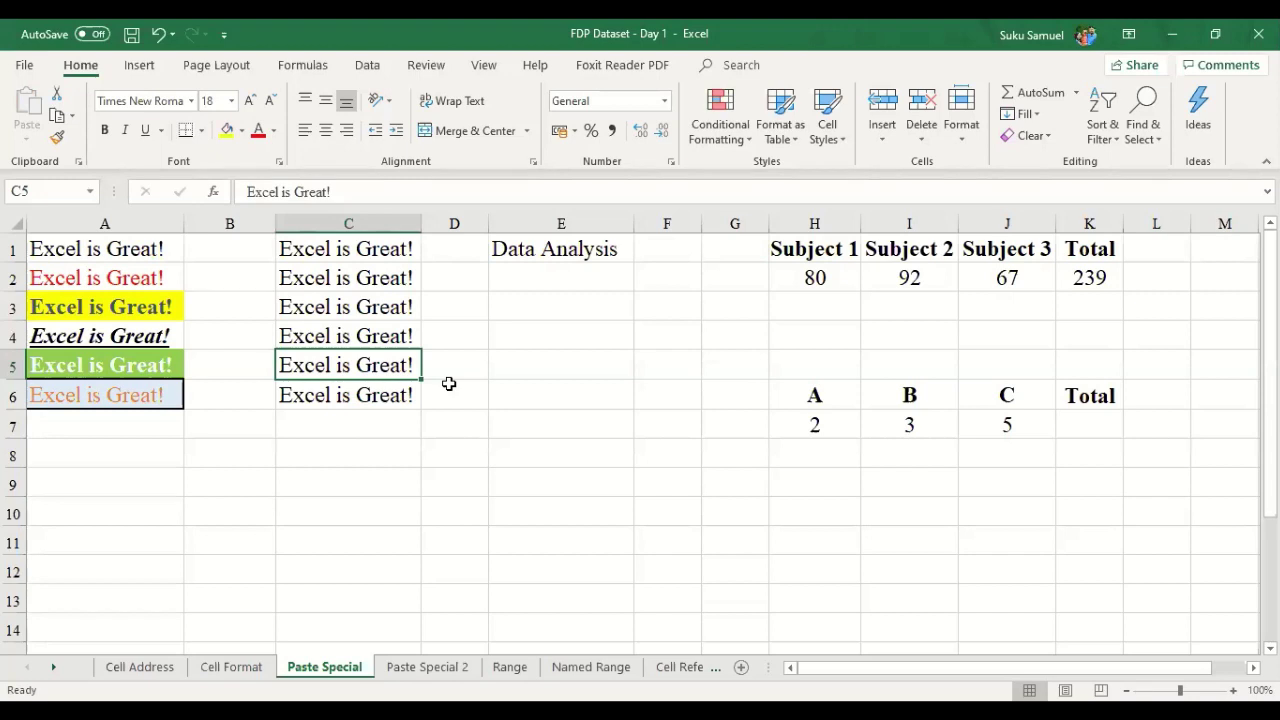
pyautogui.click(170, 310)
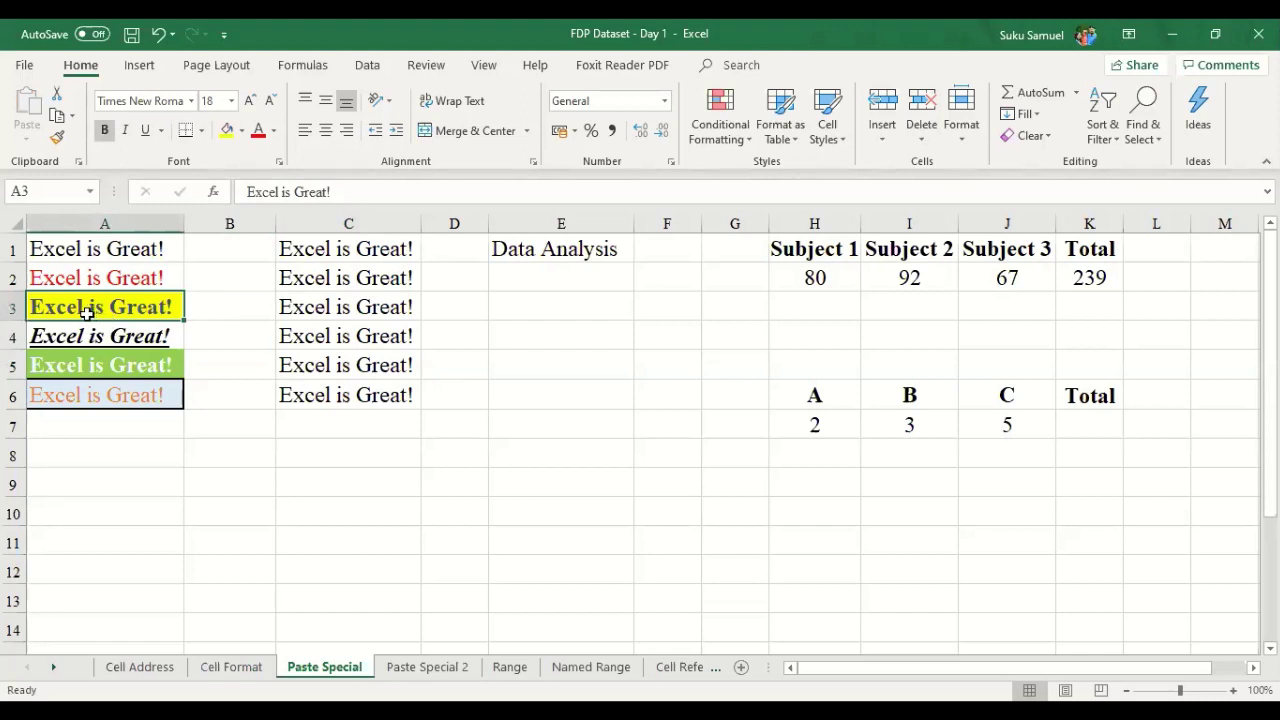
pyautogui.click(425, 418)
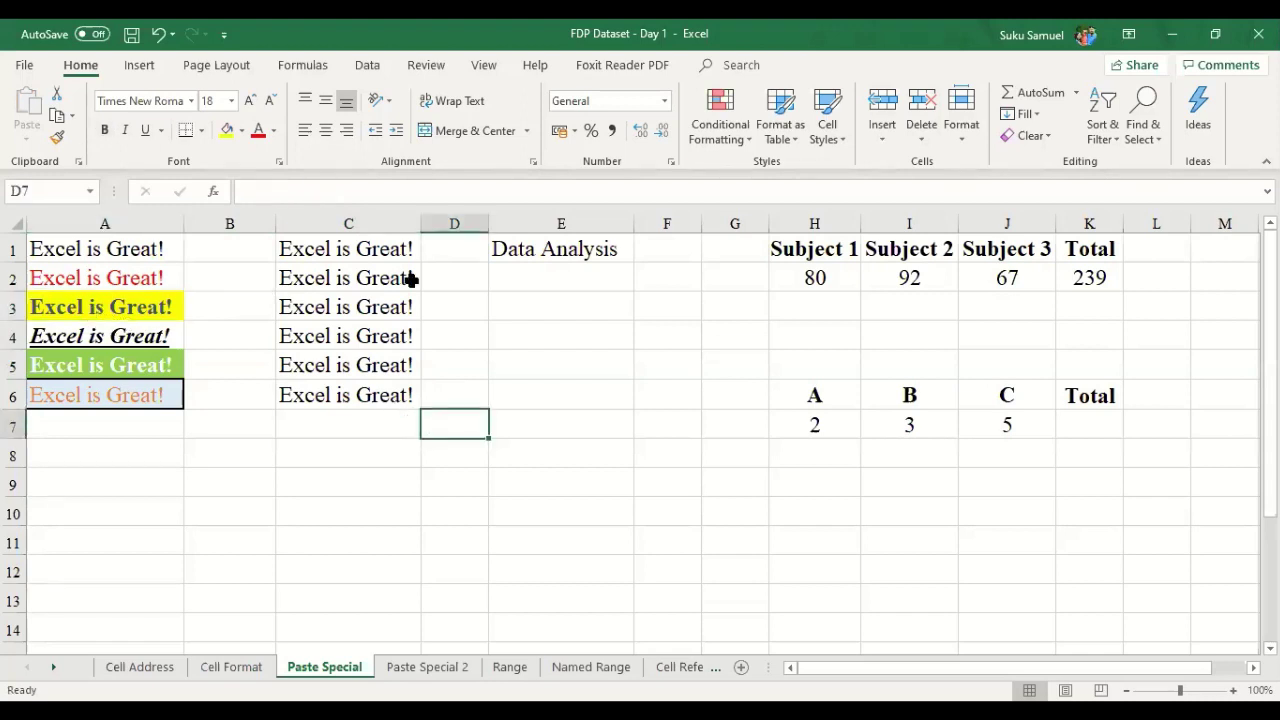
pyautogui.click(575, 246)
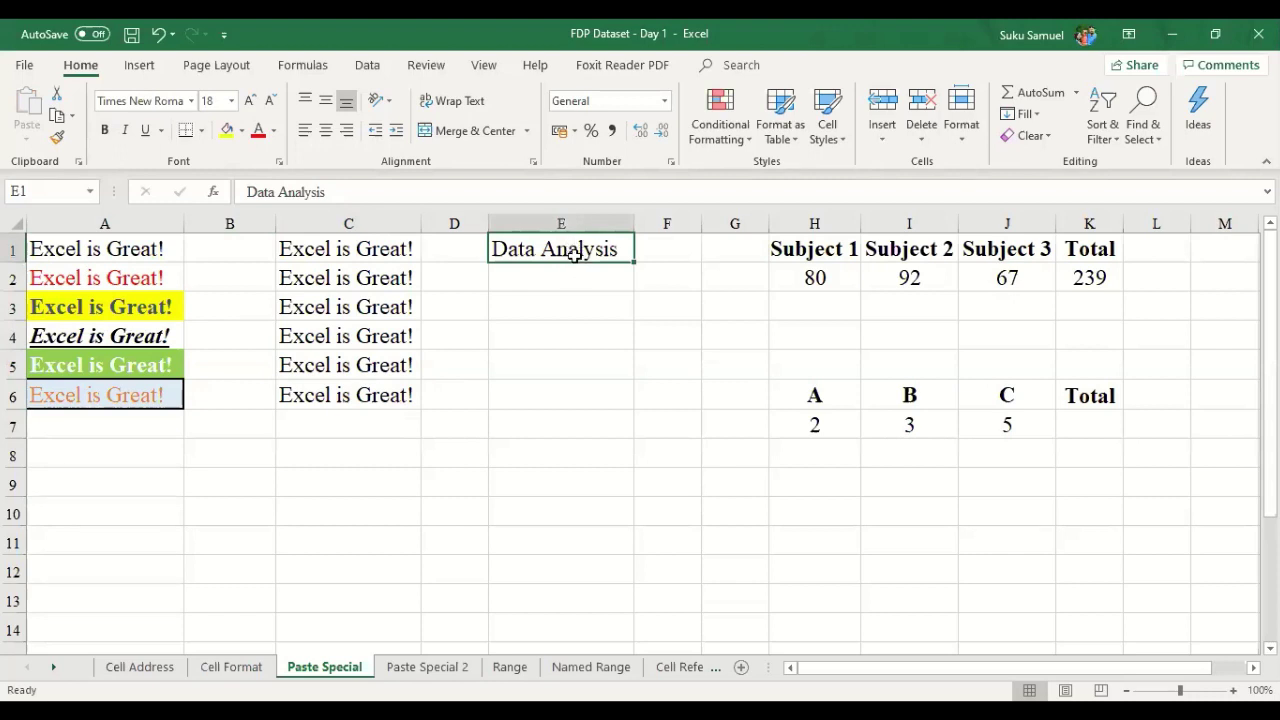
pyautogui.click(571, 283)
pyautogui.click(577, 251)
pyautogui.click(158, 310)
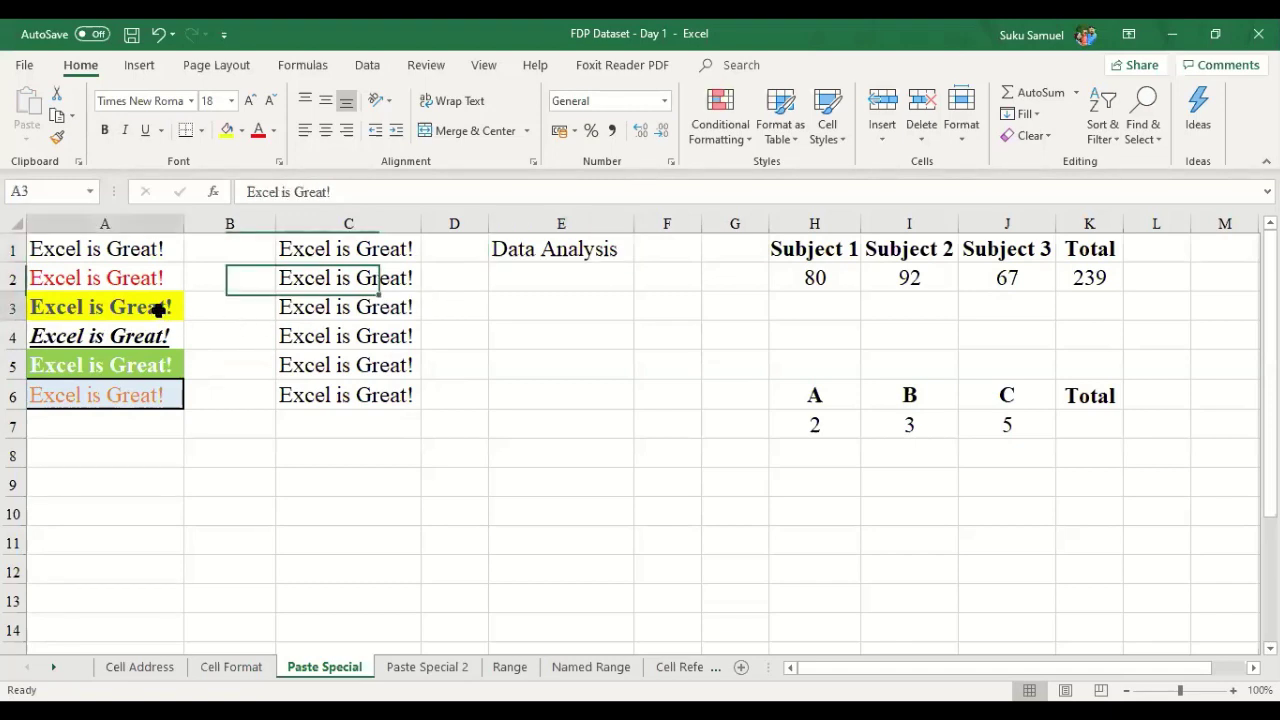
# - Apply A3's bold yellow formatting to the Data Analysis heading in E1 using Paste Special Formats
pyautogui.hotkey('ctrl', 'c')
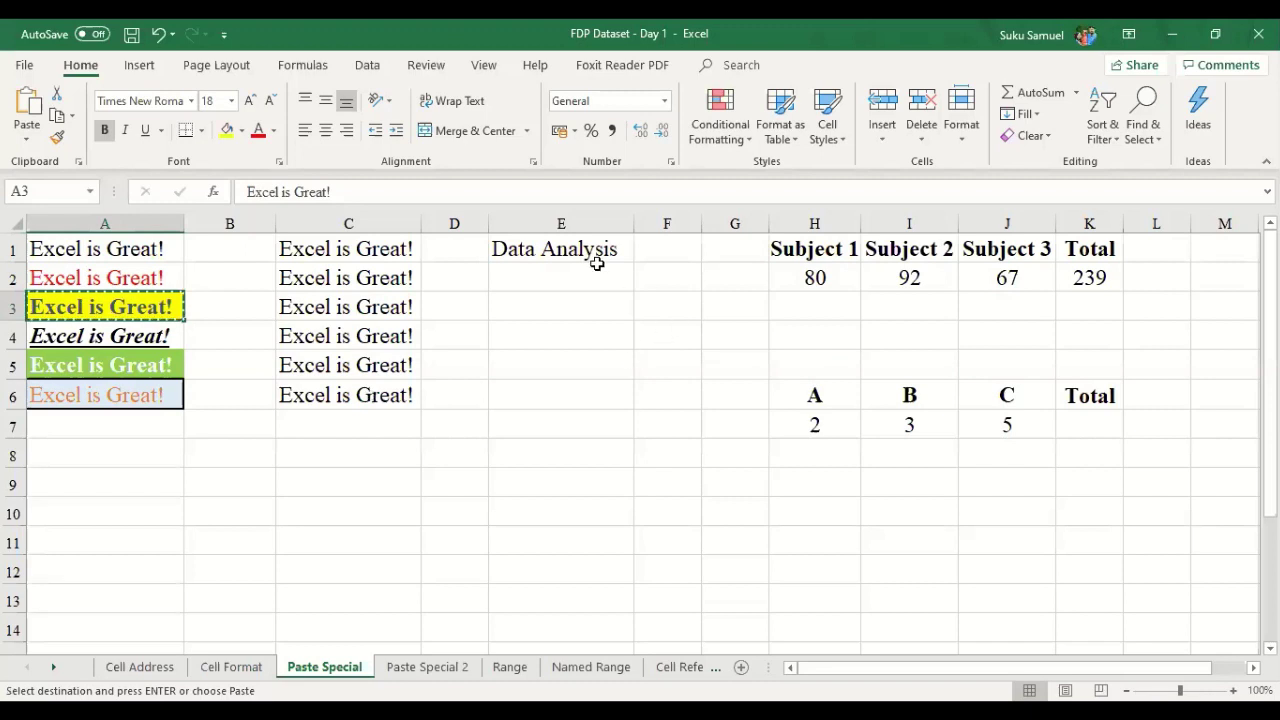
pyautogui.click(587, 250)
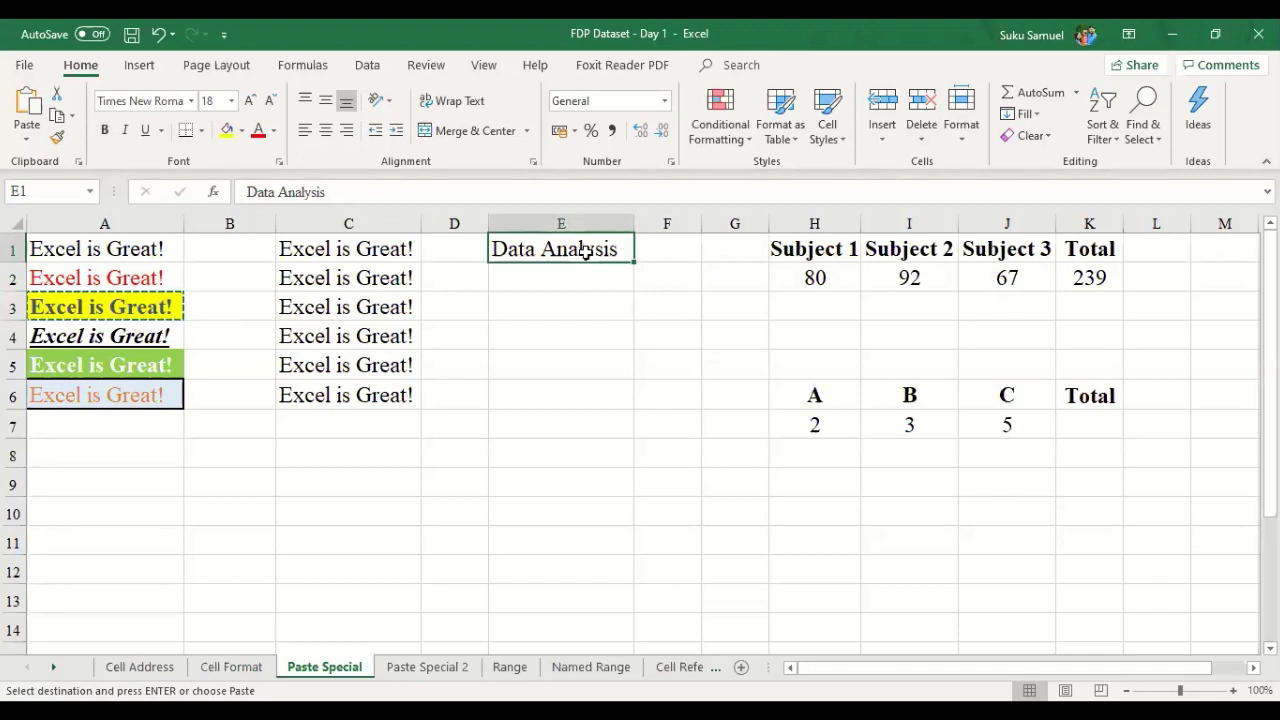
pyautogui.rightClick(587, 250)
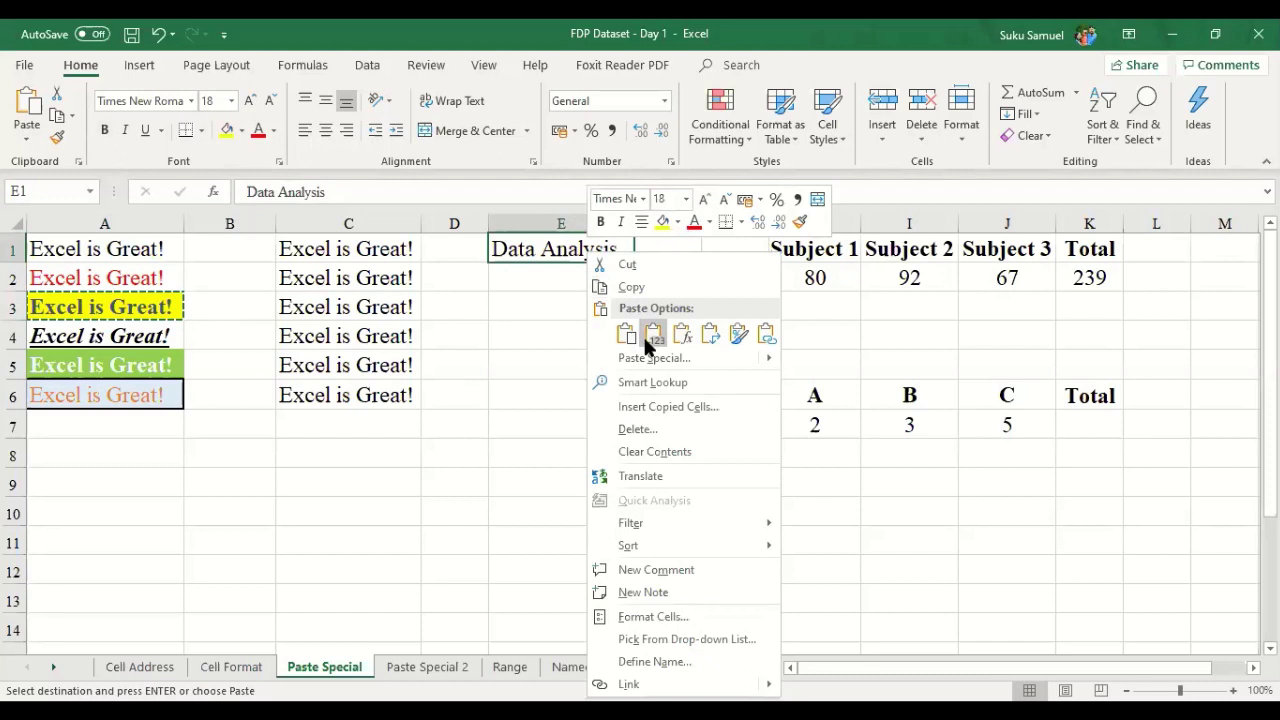
pyautogui.click(646, 362)
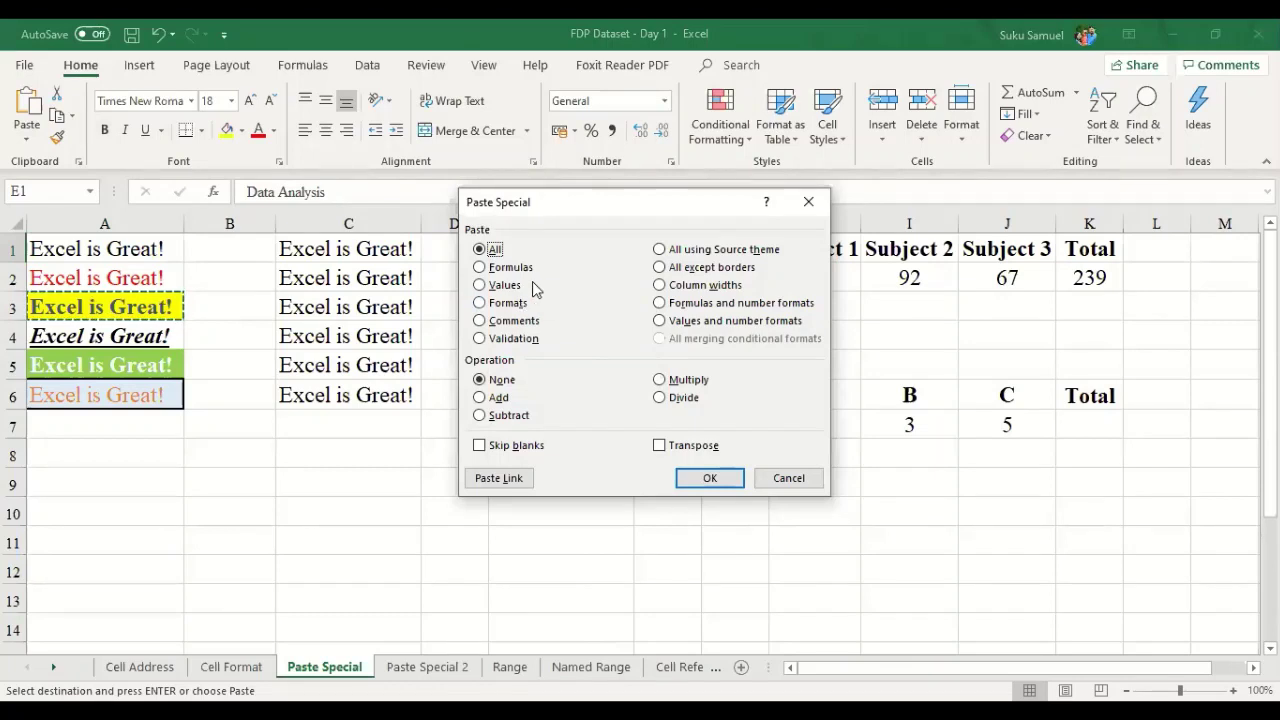
pyautogui.click(480, 303)
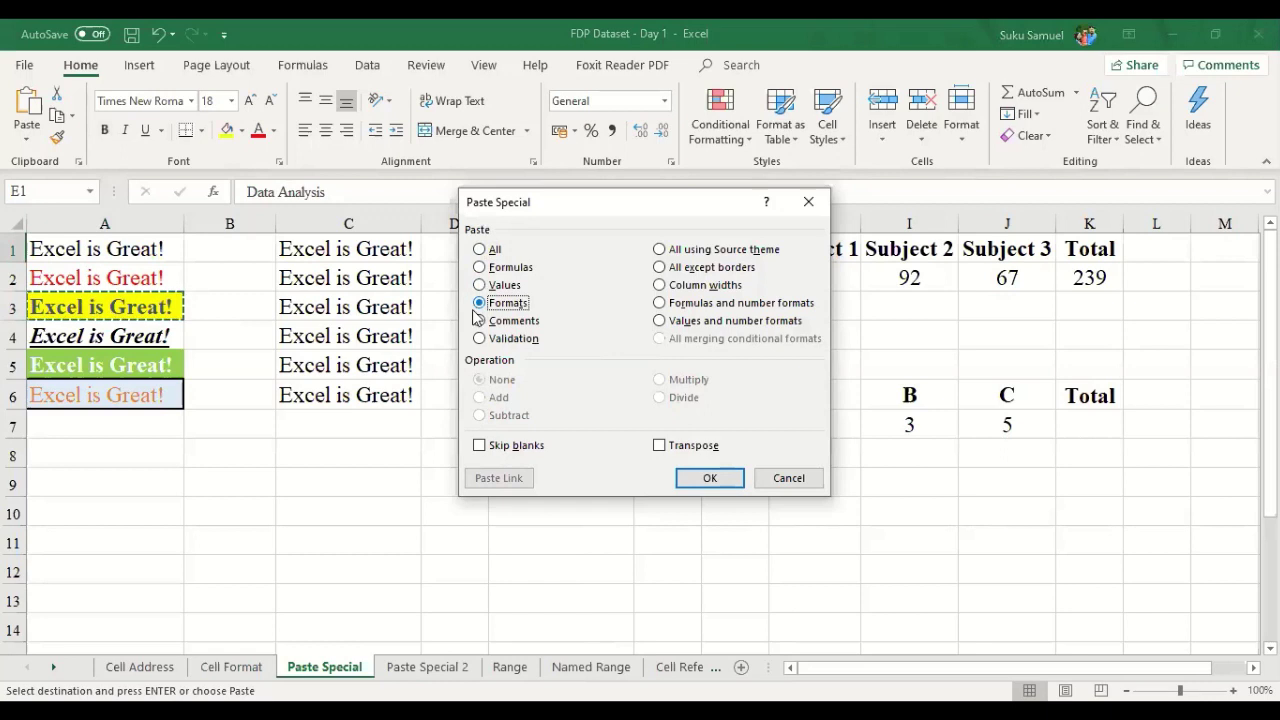
pyautogui.click(734, 482)
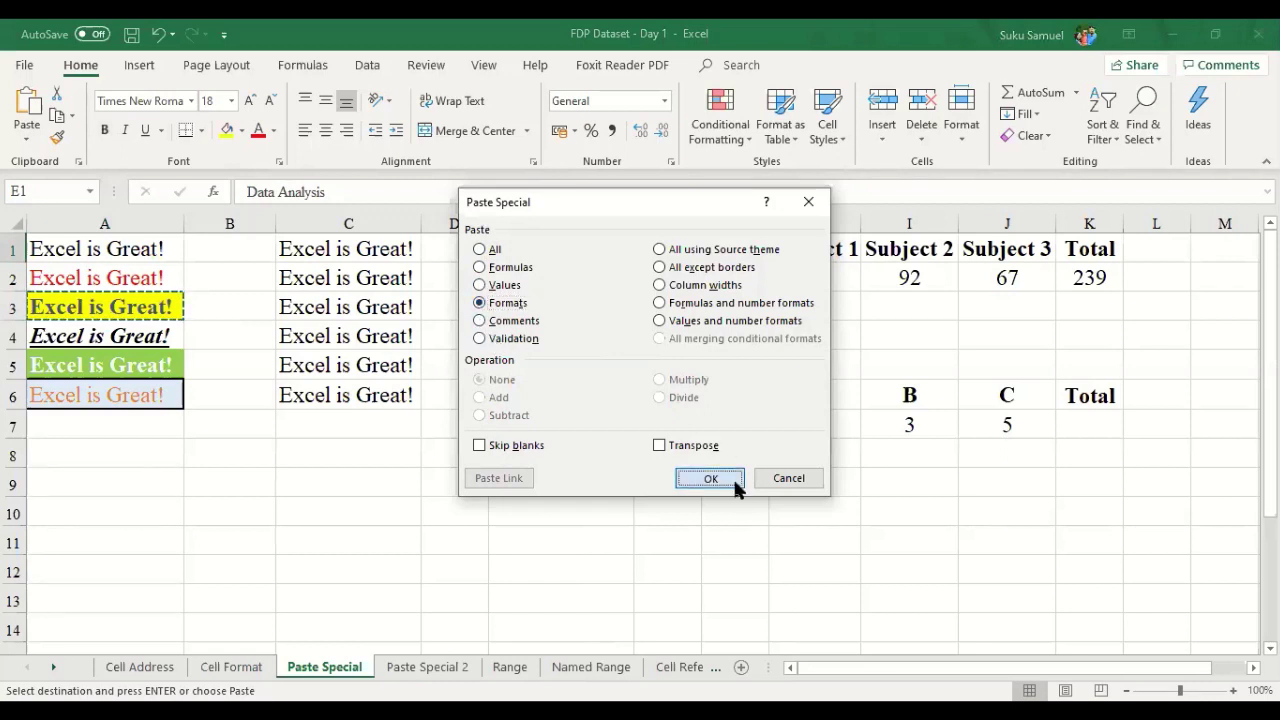
pyautogui.click(665, 483)
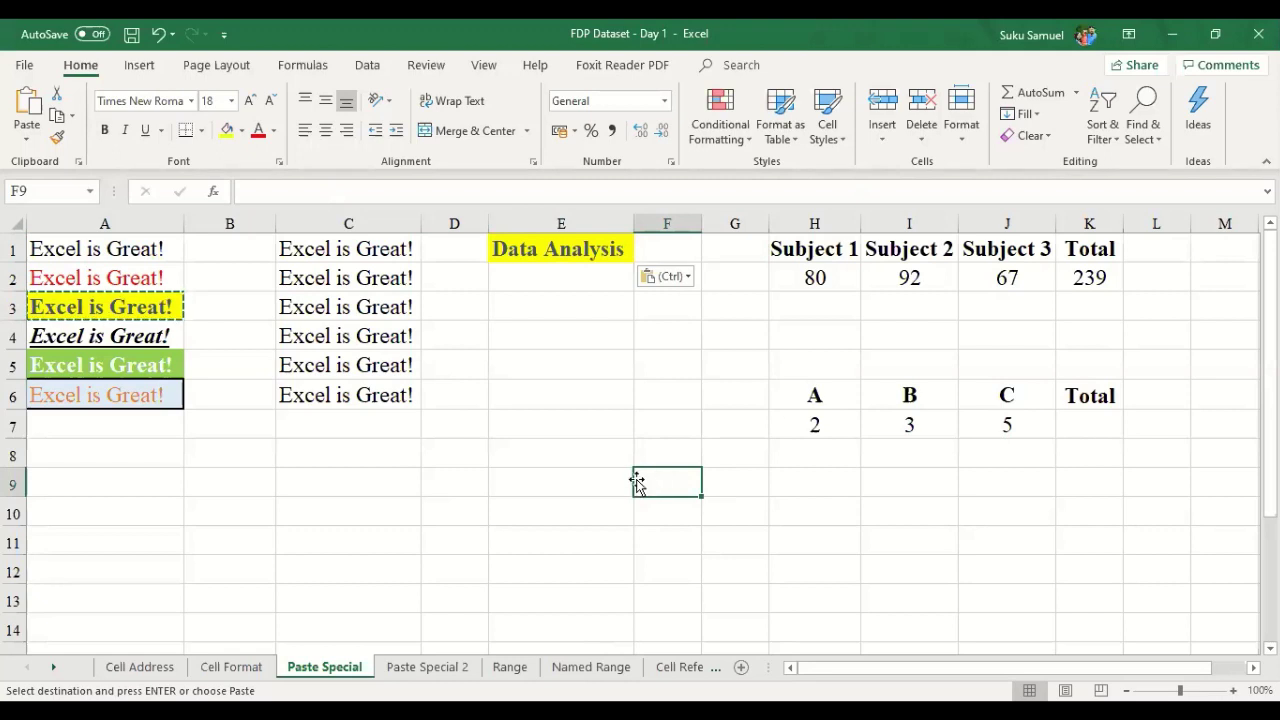
pyautogui.click(127, 311)
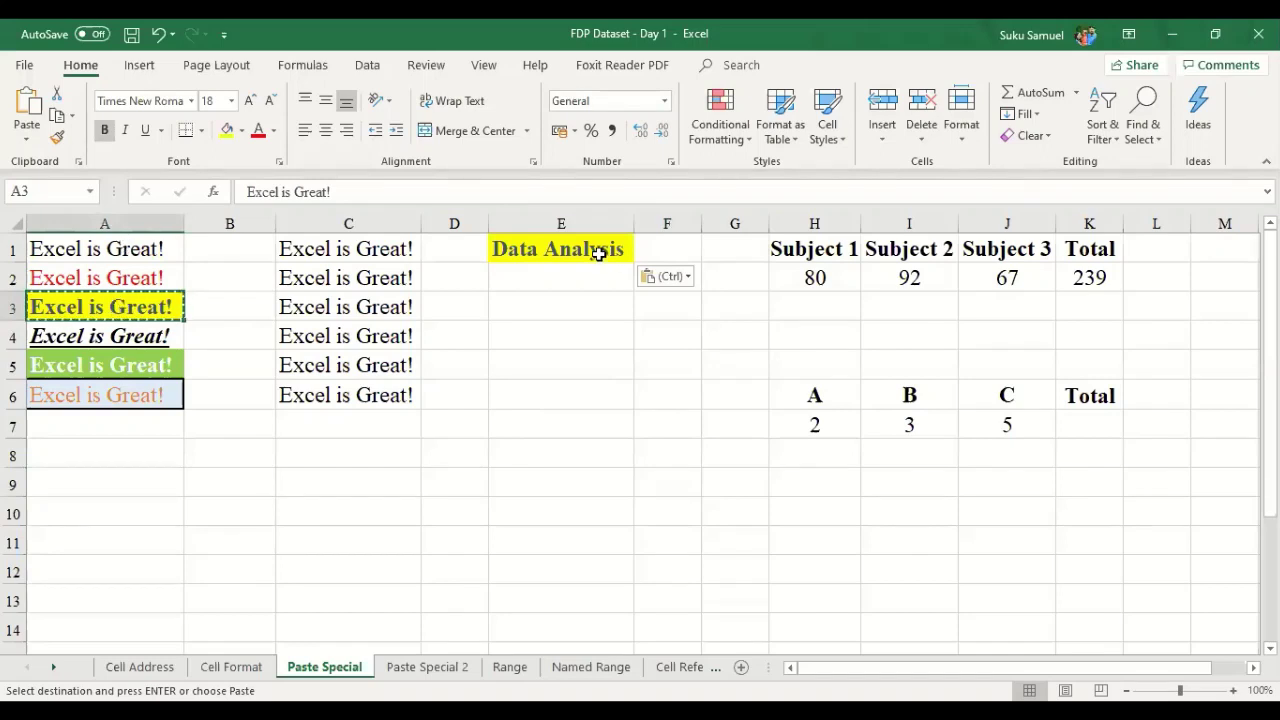
pyautogui.click(595, 250)
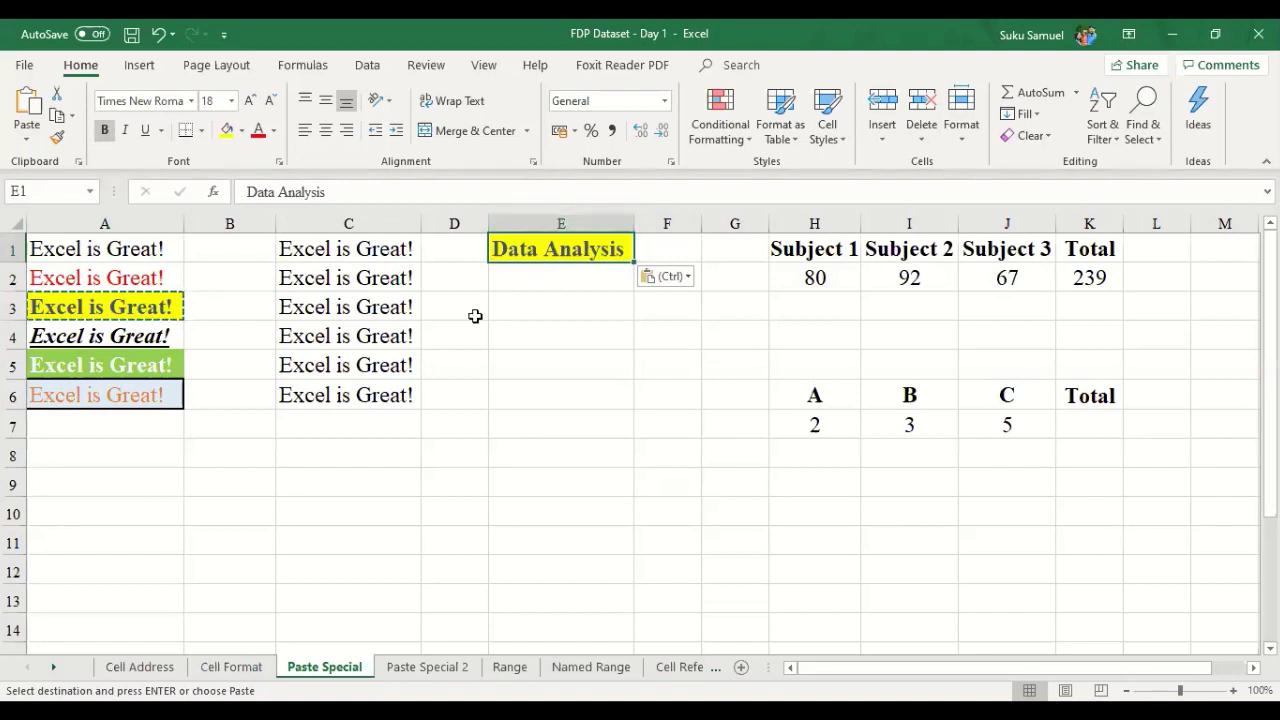
pyautogui.click(557, 286)
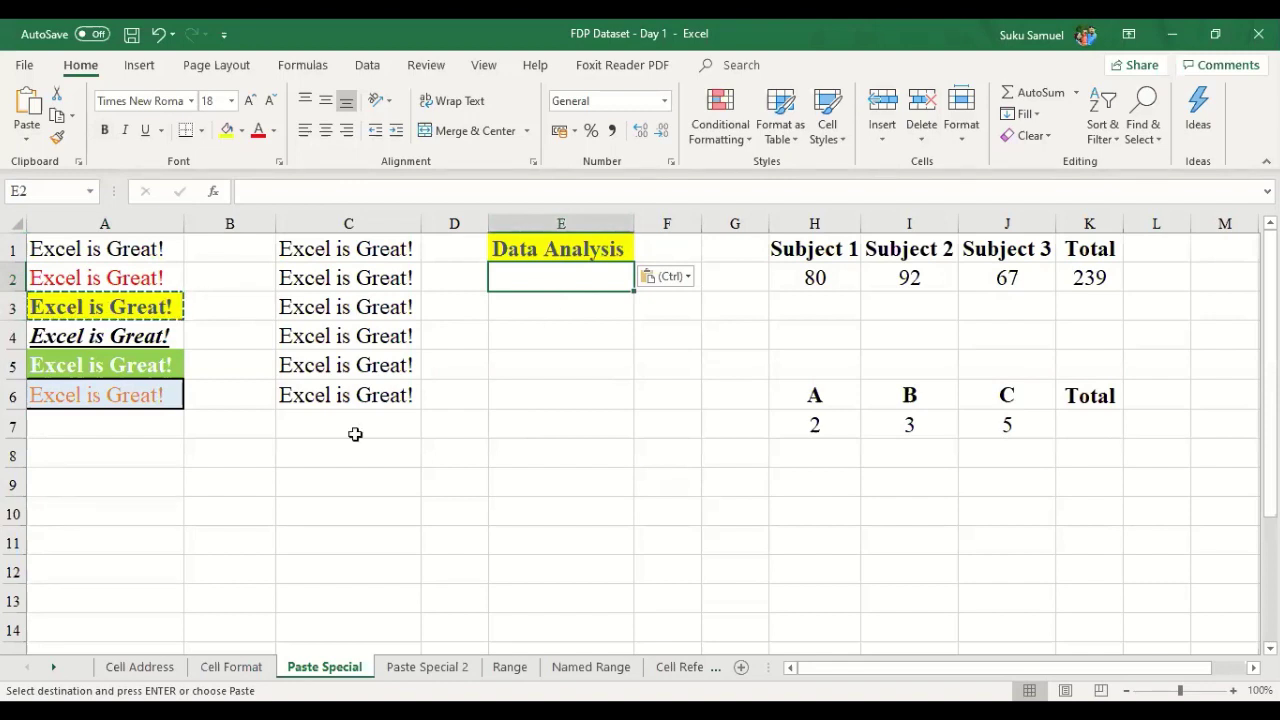
# - Copy the orange-text Excel is Great! sample in A6
pyautogui.click(306, 434)
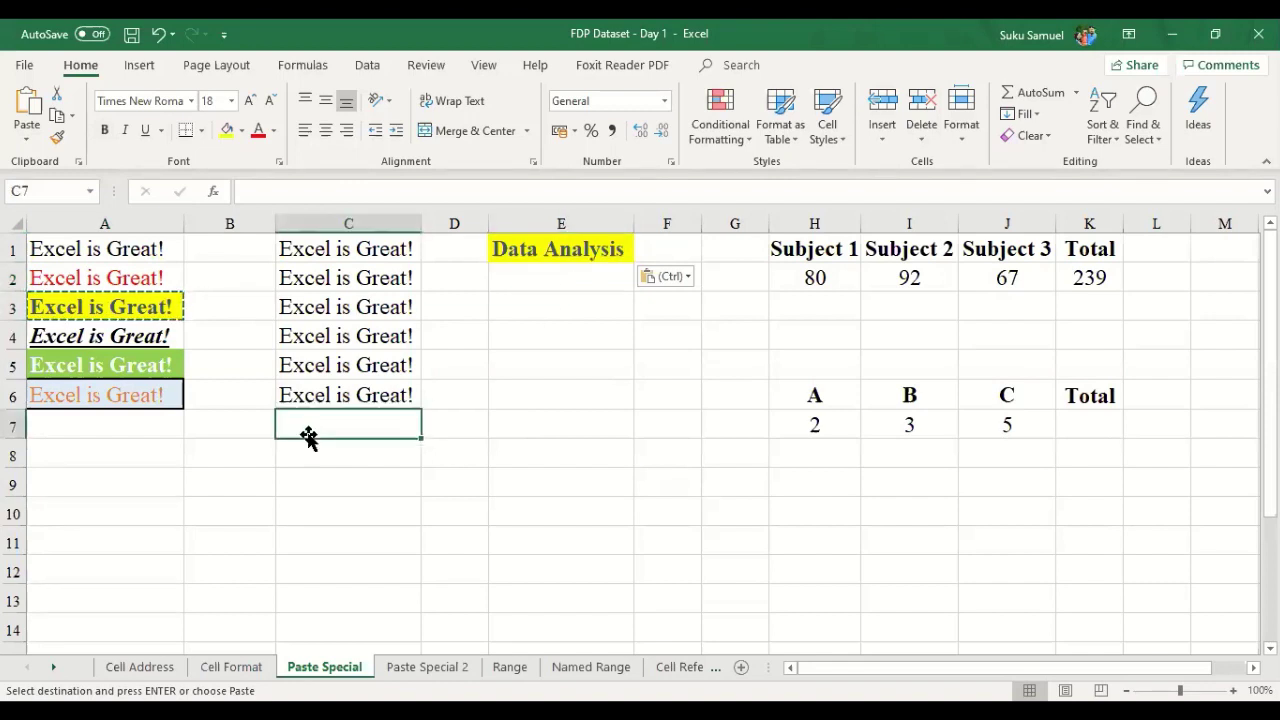
pyautogui.click(131, 398)
pyautogui.click(378, 456)
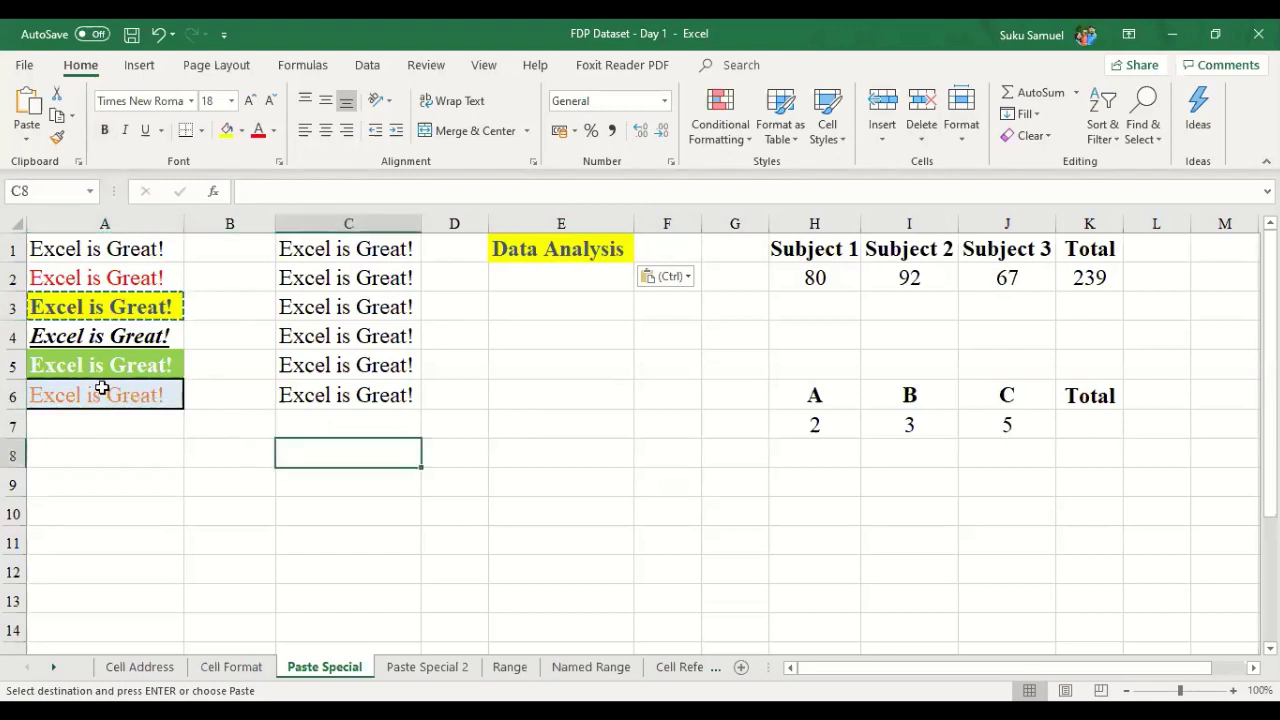
pyautogui.click(102, 388)
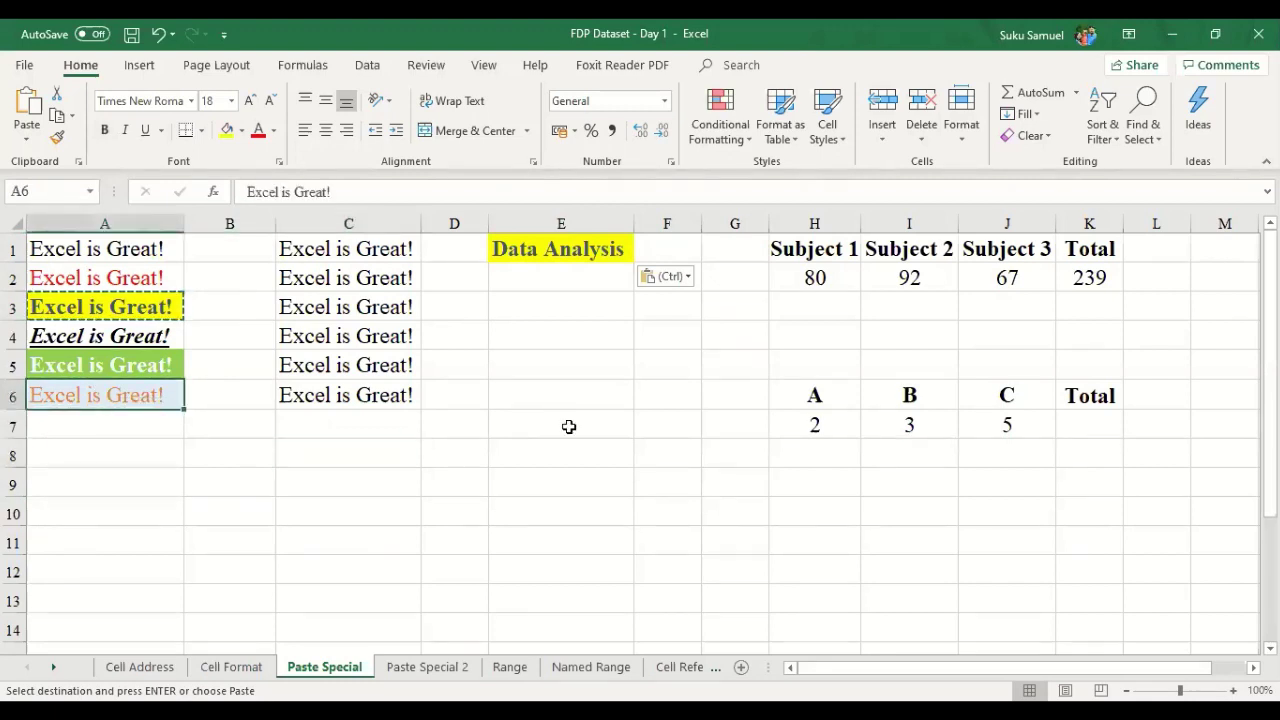
pyautogui.hotkey('ctrl', 'c')
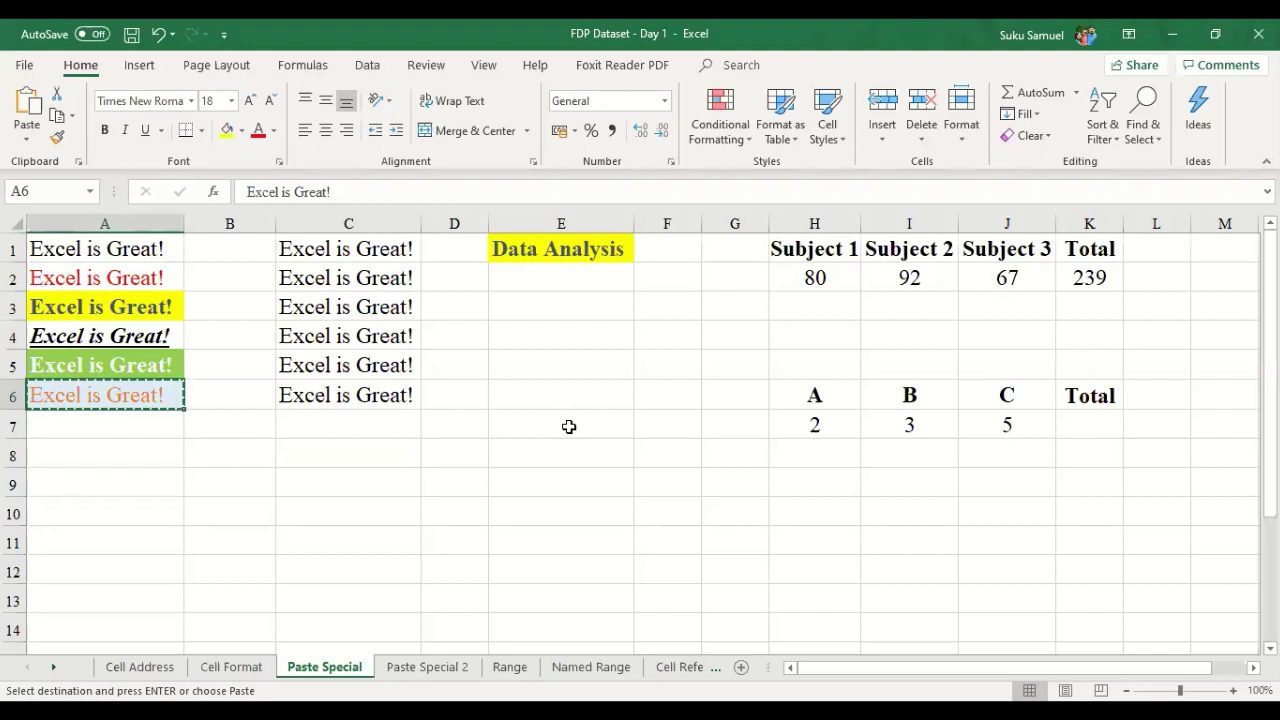
# - Paste only A6's formatting onto E1, clear the copy border, and select A1:A6
pyautogui.click(575, 249)
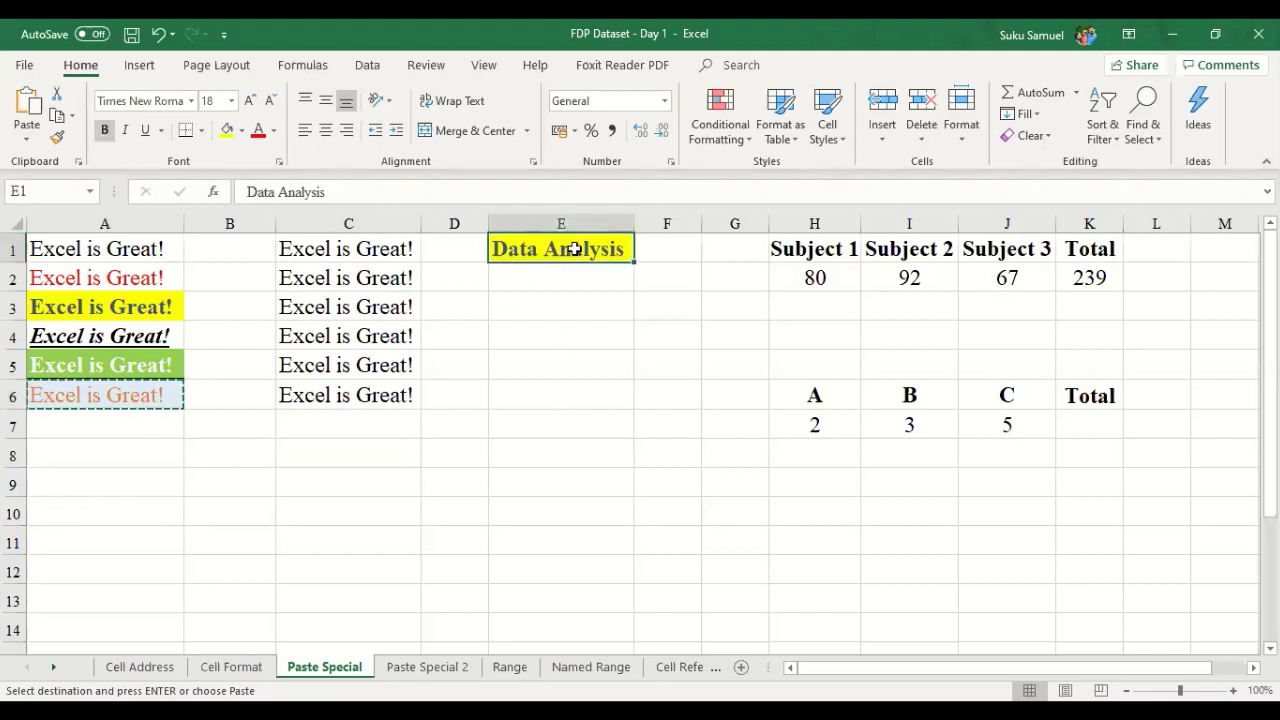
pyautogui.rightClick(575, 249)
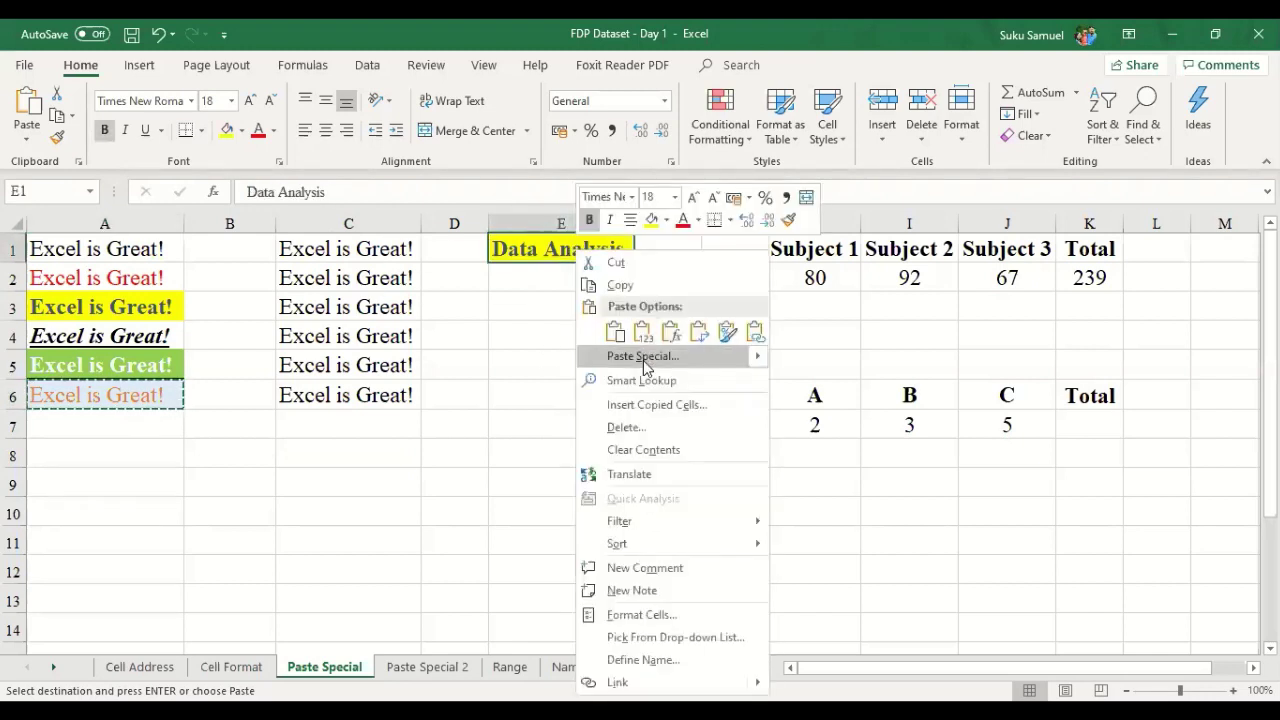
pyautogui.click(645, 357)
pyautogui.click(506, 307)
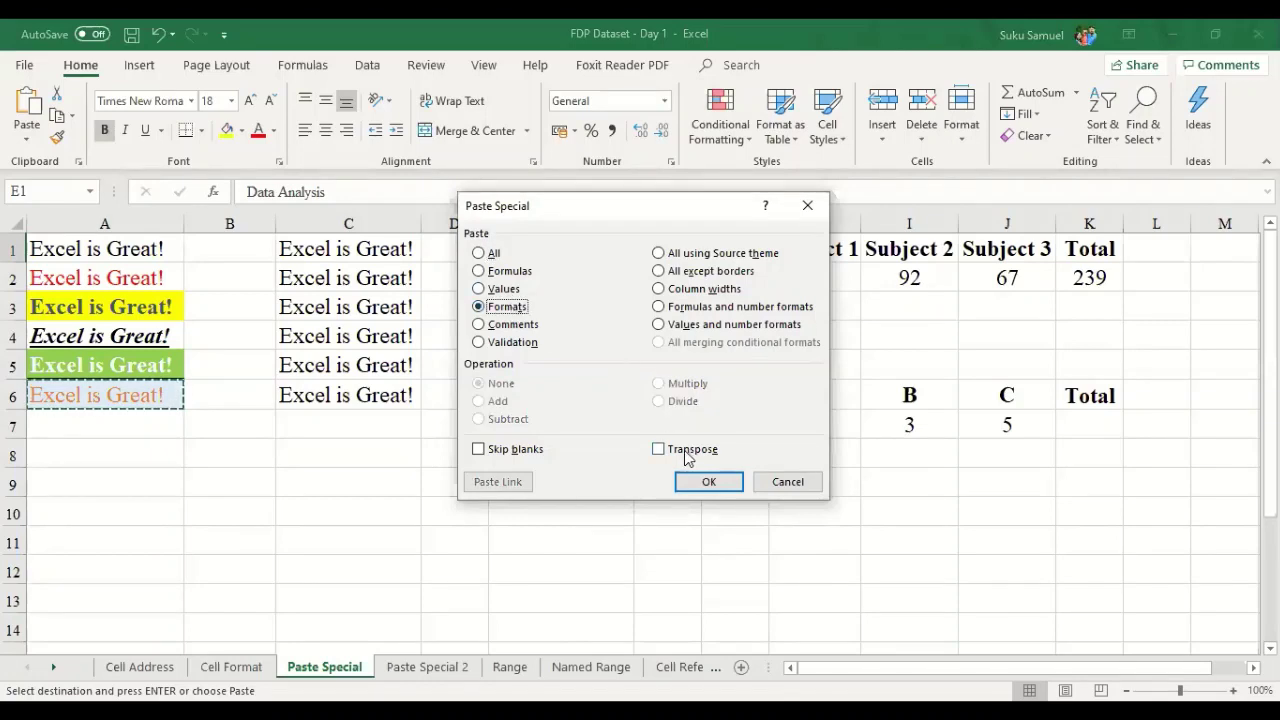
pyautogui.click(709, 481)
pyautogui.click(643, 460)
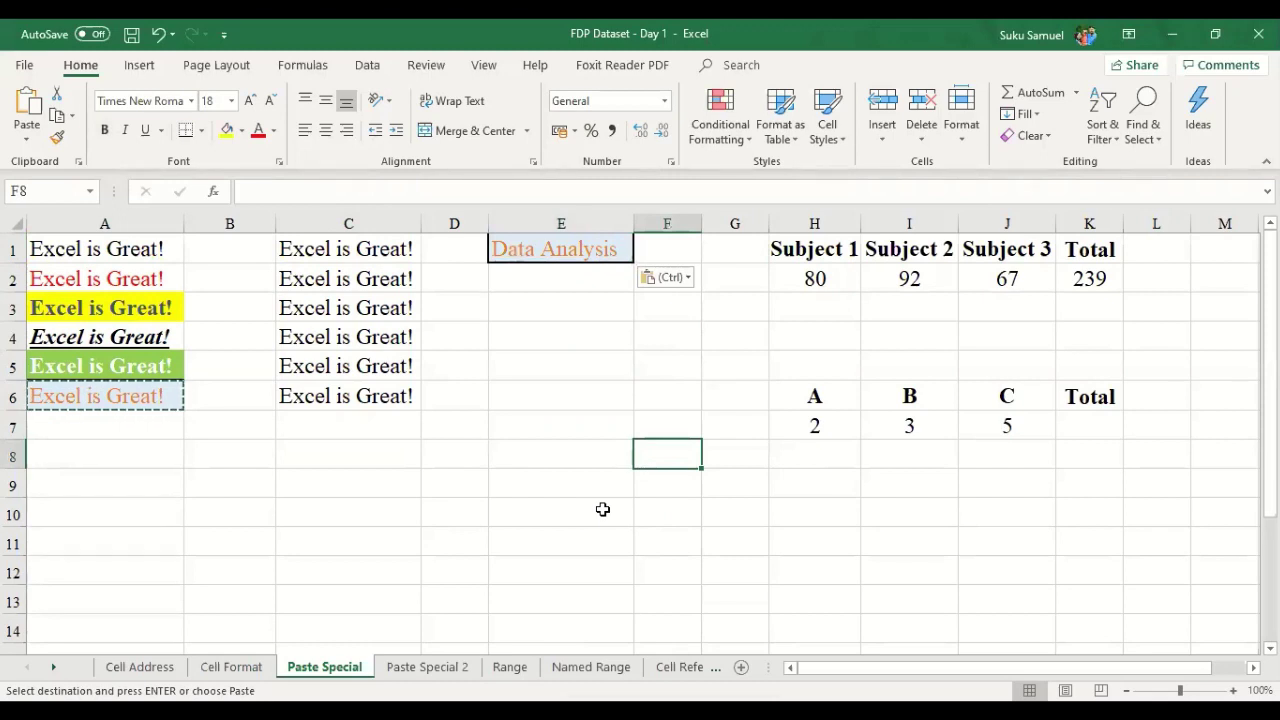
pyautogui.press('Escape')
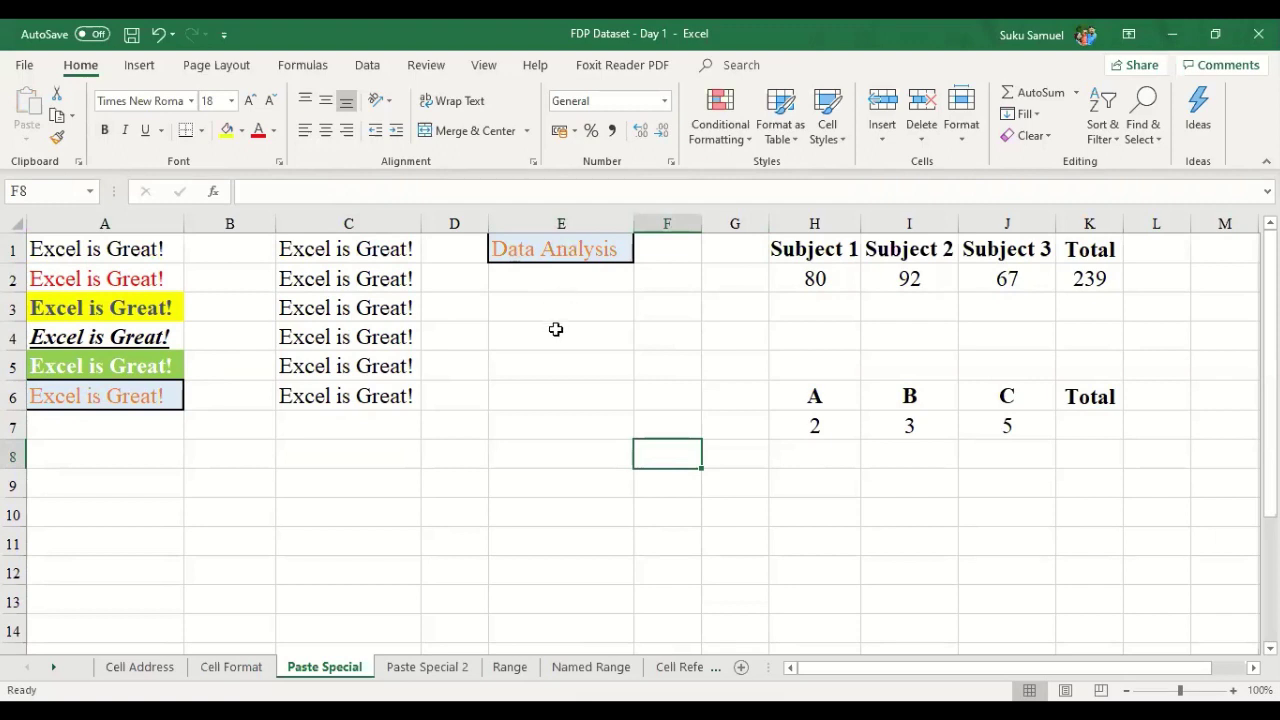
pyautogui.click(130, 462)
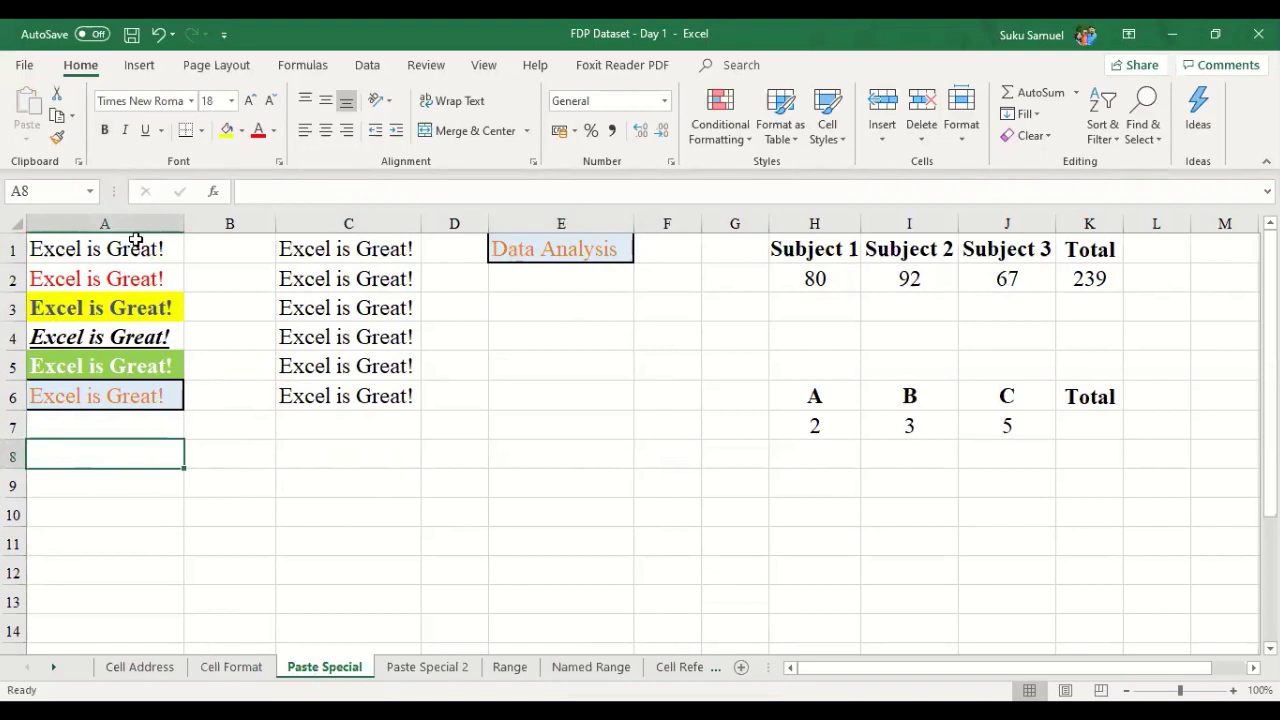
pyautogui.moveTo(134, 248); pyautogui.dragTo(140, 396)
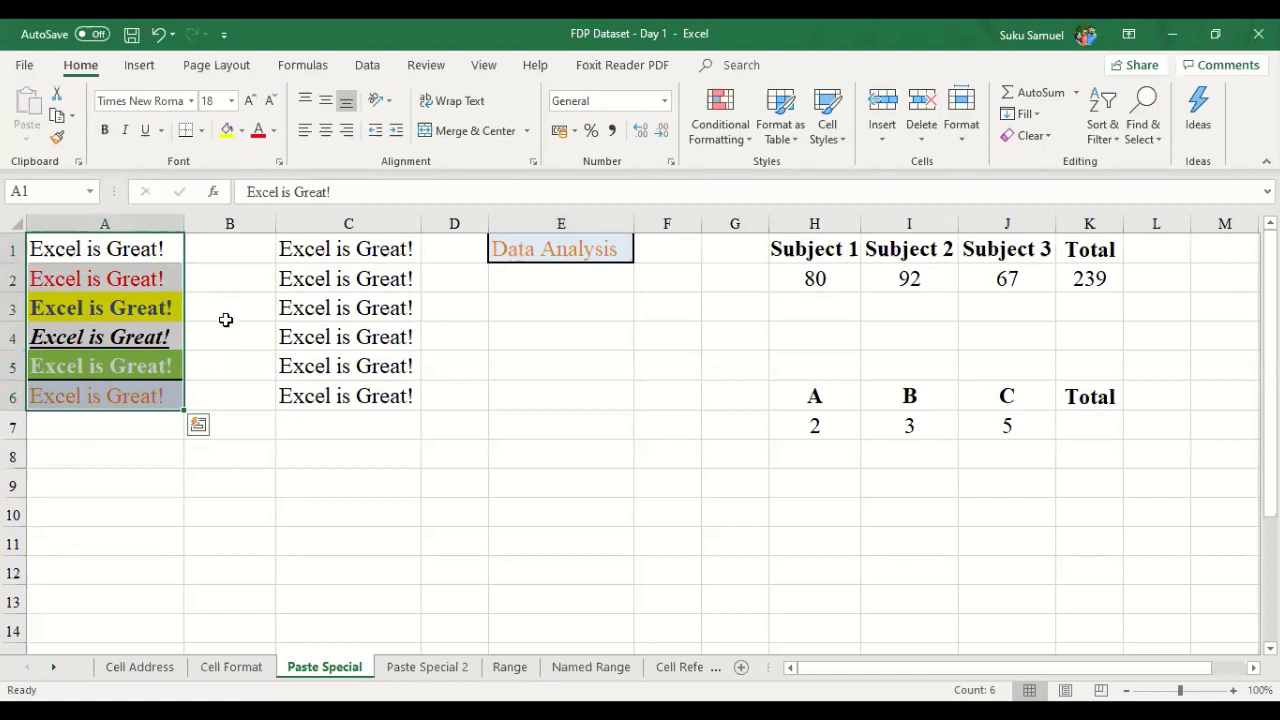
# - Review the 239 total in K2 and its subject scores, discarding an accidental entry over 67
pyautogui.press('Right')
pyautogui.press('Right')
pyautogui.press('Right')
pyautogui.press('Right')
pyautogui.press('Right')
pyautogui.press('Right')
pyautogui.press('Right')
pyautogui.press('Right')
pyautogui.press('Right')
pyautogui.press('Right')
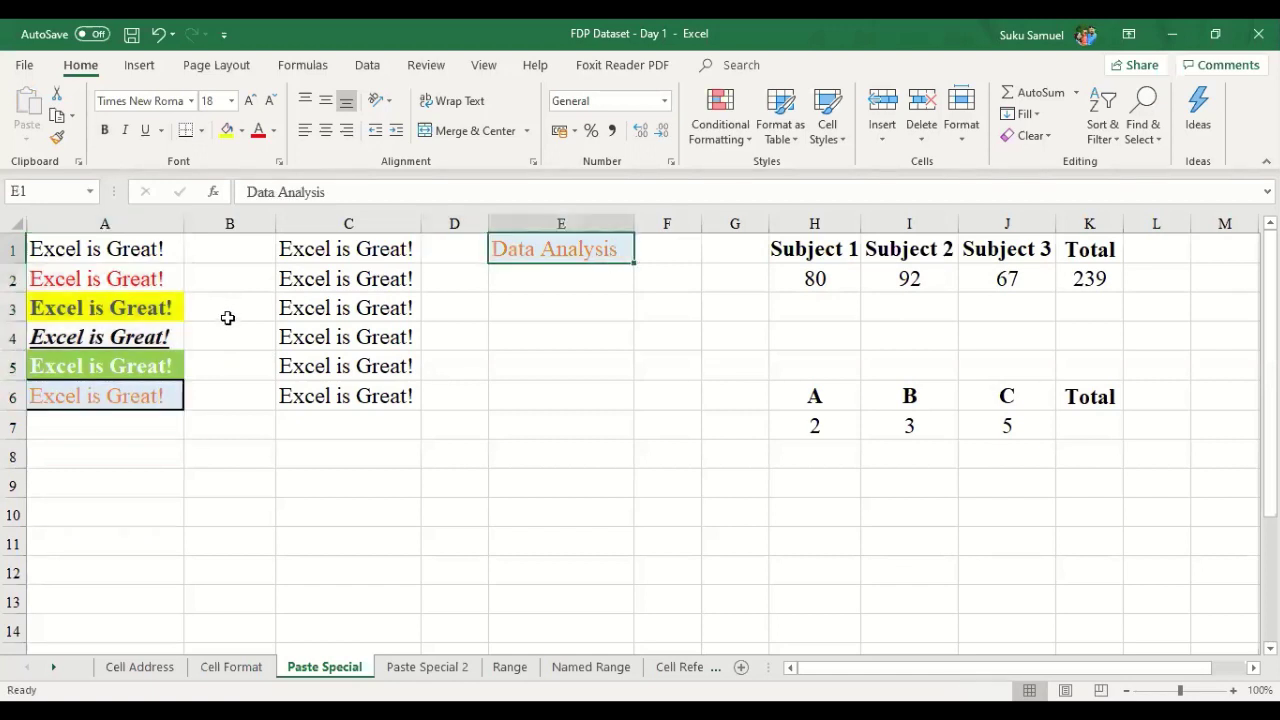
pyautogui.press('Down')
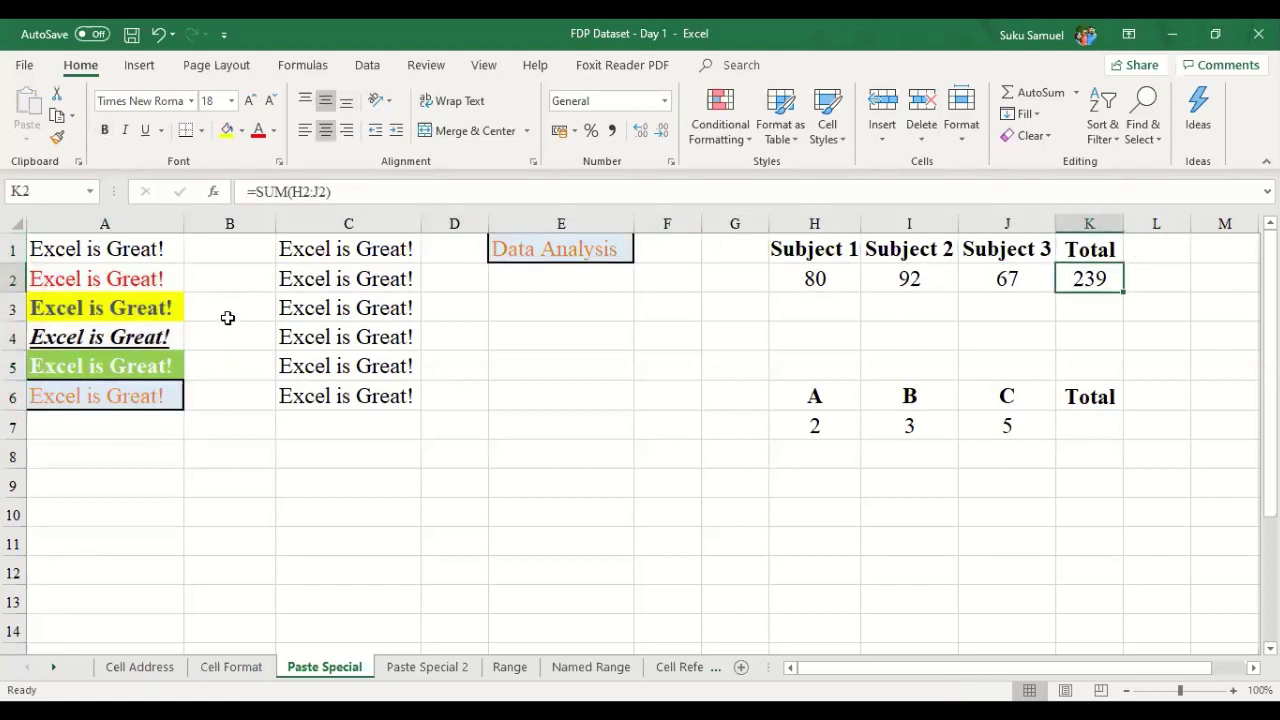
pyautogui.press('Left')
pyautogui.press('Left')
pyautogui.press('Left')
pyautogui.press('Right')
pyautogui.press('Right')
pyautogui.press('Right')
pyautogui.press('Right')
pyautogui.press('Left')
pyautogui.press('Up')
pyautogui.press('Left')
pyautogui.press('Left')
pyautogui.press('Left')
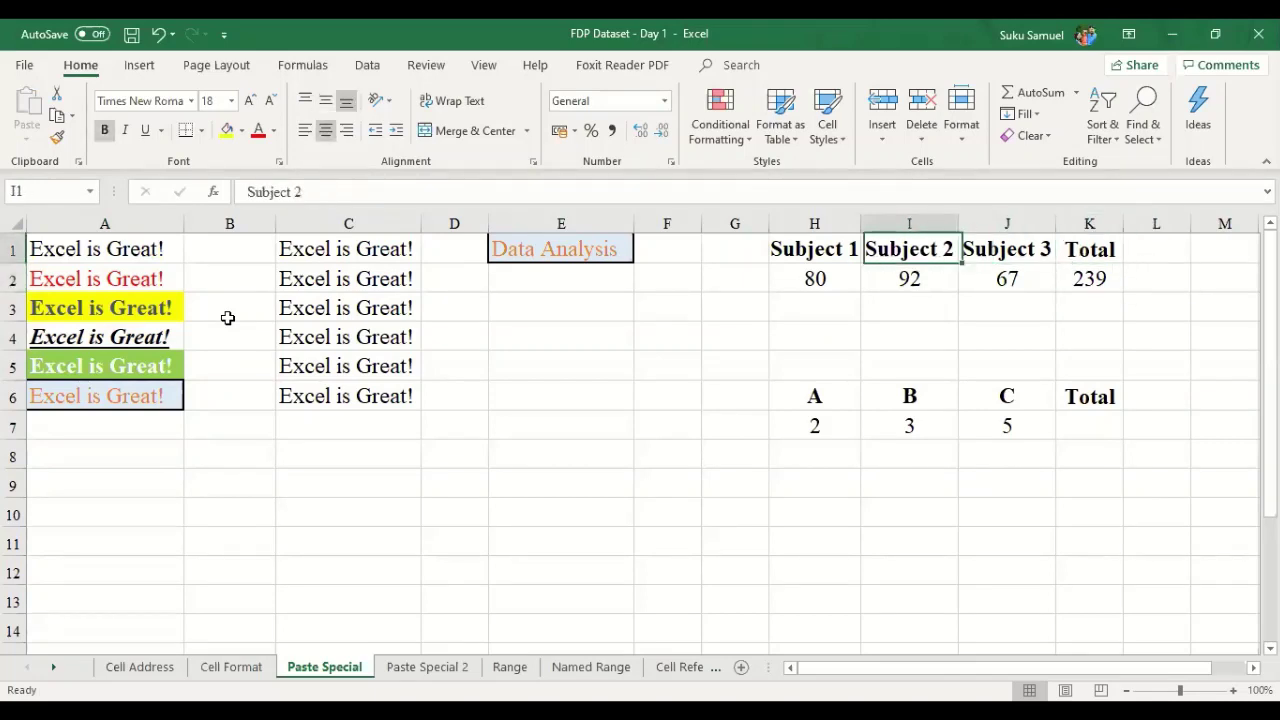
pyautogui.press('Right')
pyautogui.press('Right')
pyautogui.press('Down')
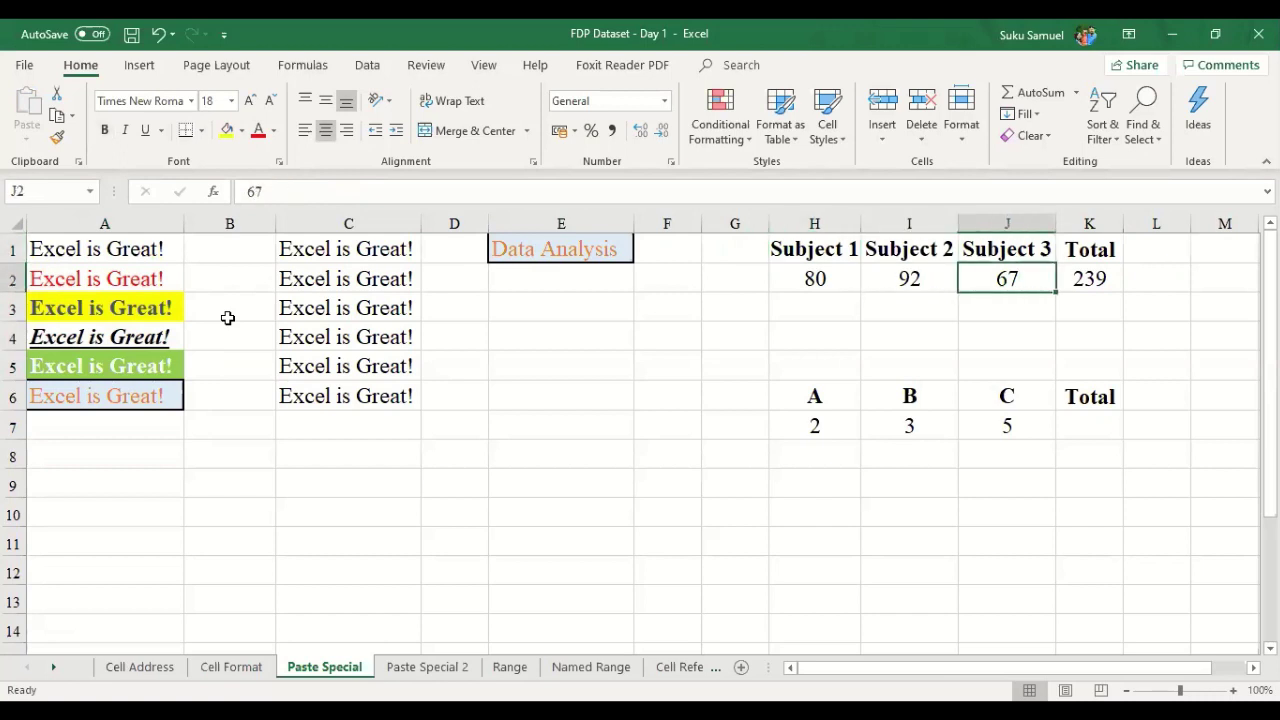
pyautogui.write('1')
pyautogui.press('Escape')
pyautogui.press('Left')
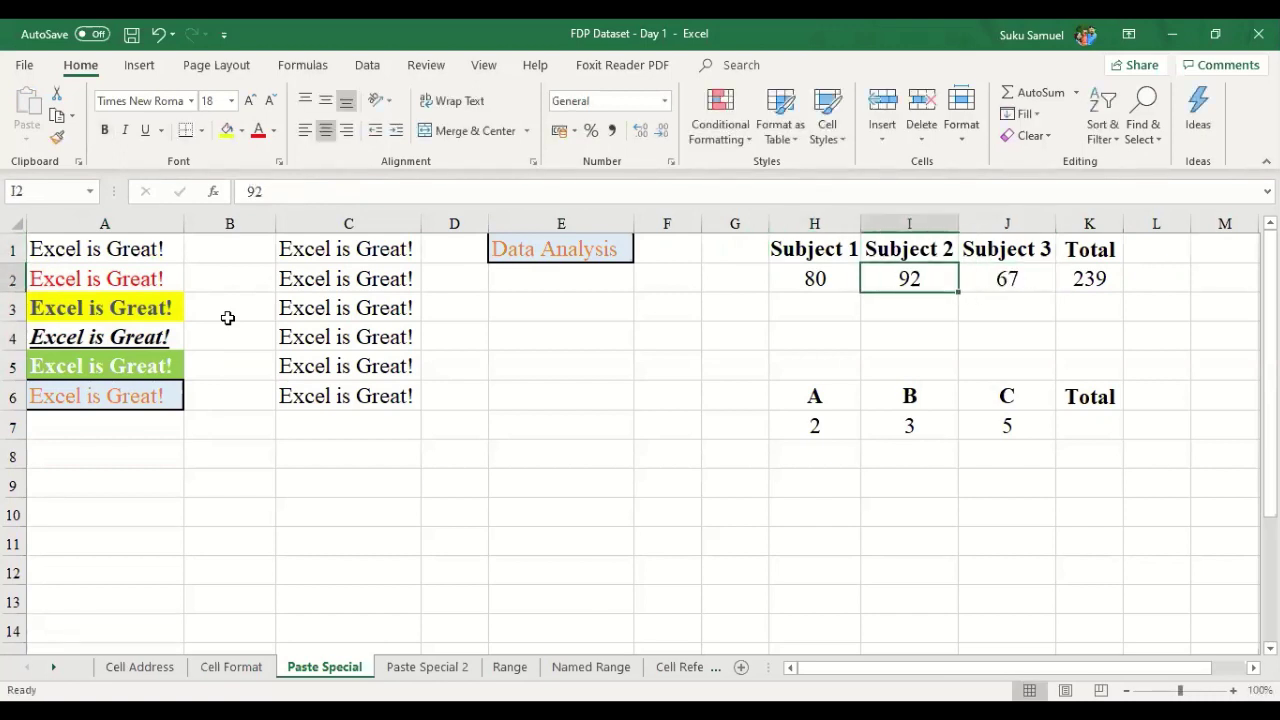
pyautogui.press('Right')
pyautogui.press('Right')
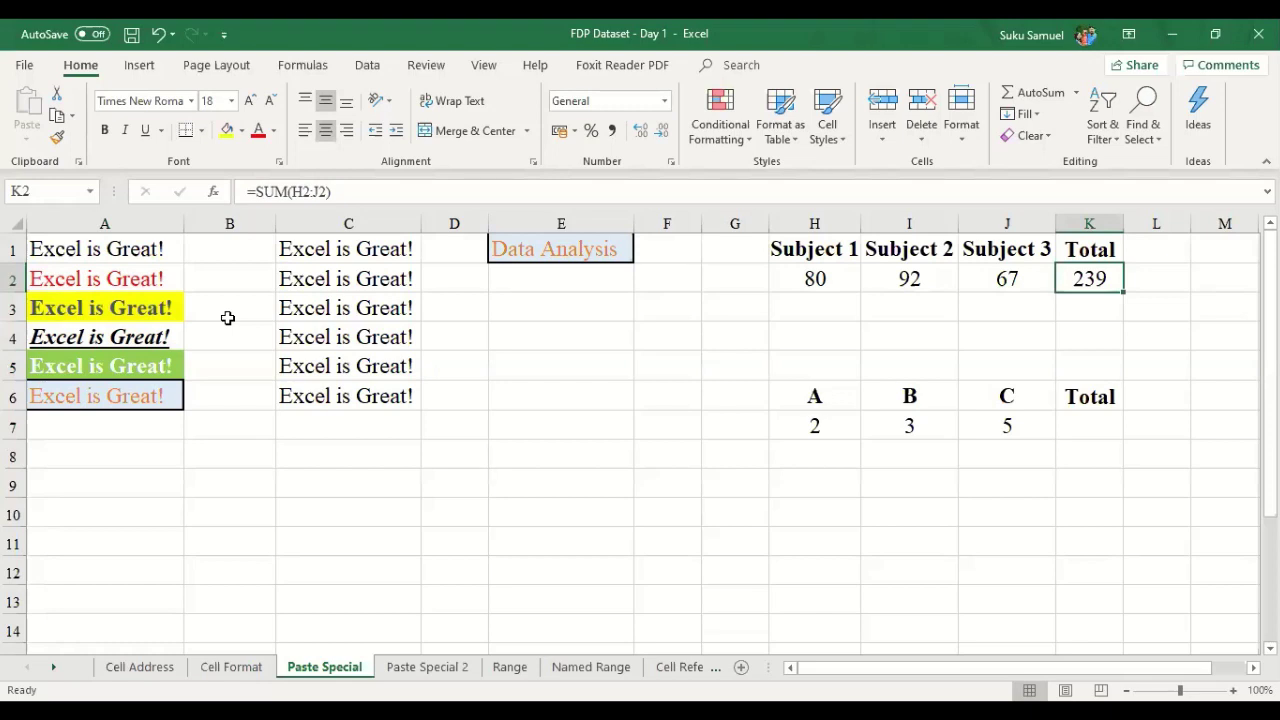
pyautogui.press('Return')
pyautogui.press('Up')
# - Check the scores H2:J2 and the A, B, C values beside the empty Total cell K7
pyautogui.moveTo(815, 279); pyautogui.dragTo(1004, 287)
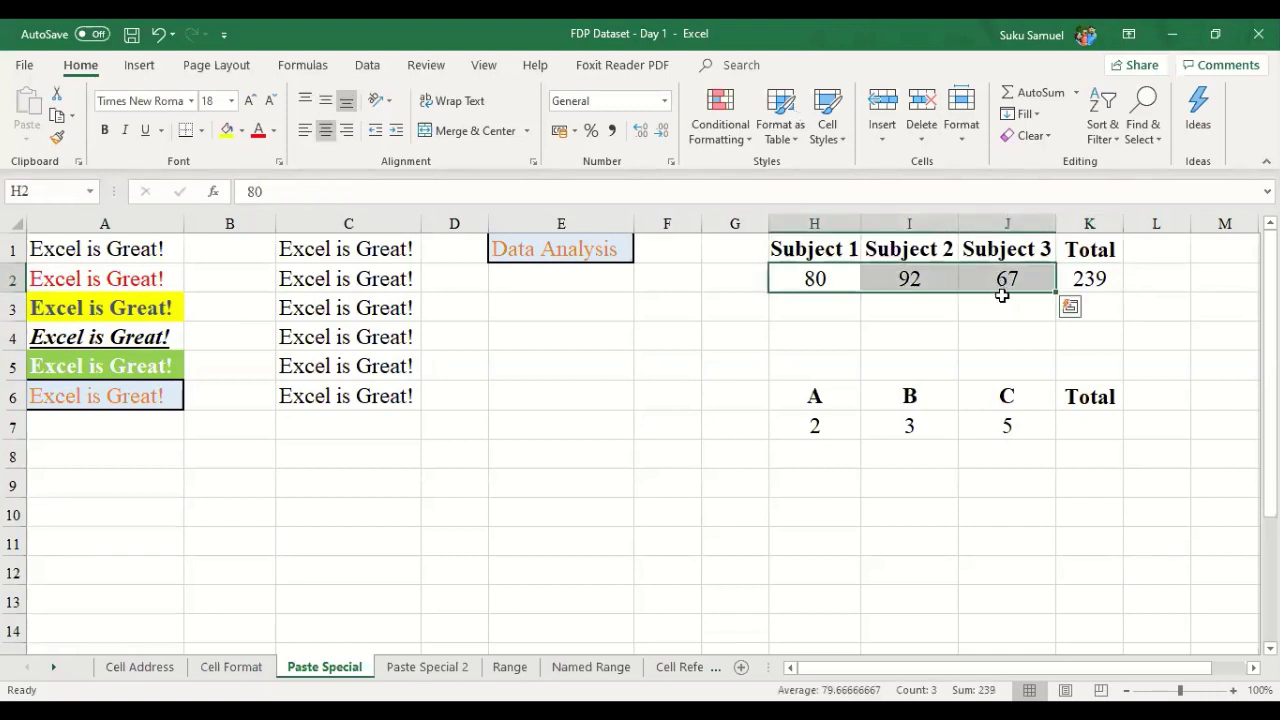
pyautogui.click(1103, 288)
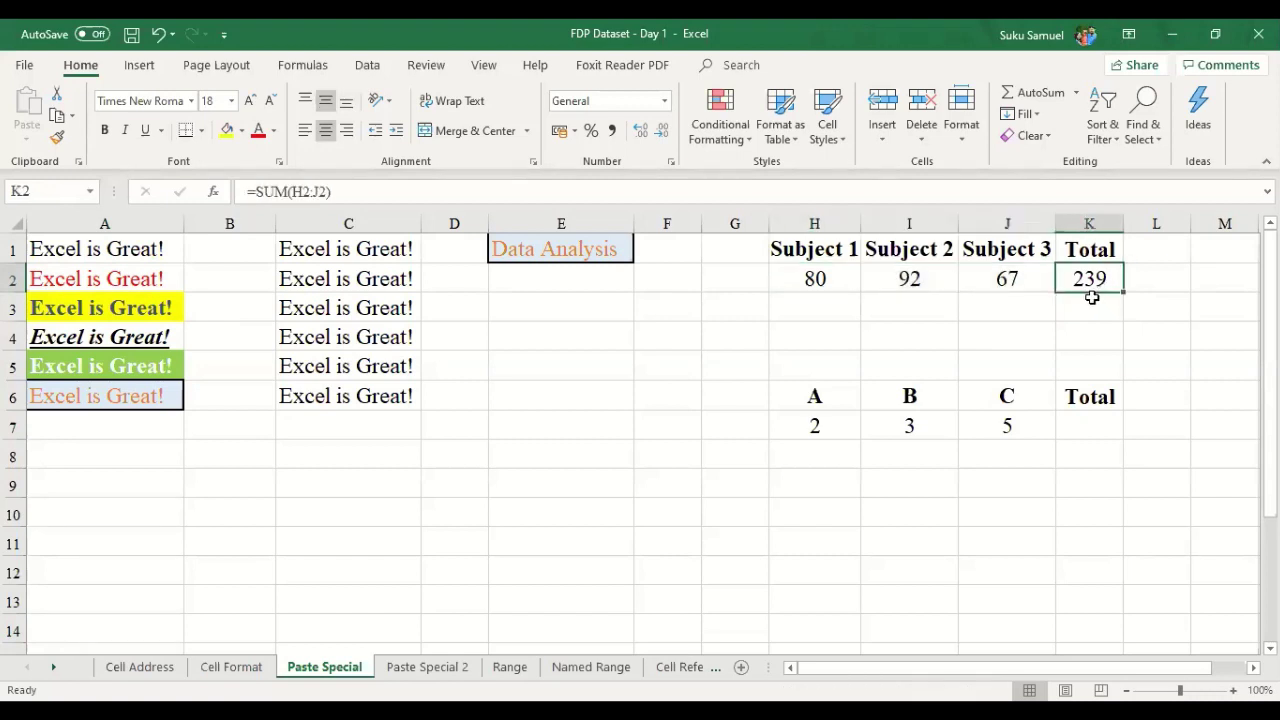
pyautogui.press('Down')
pyautogui.press('Down')
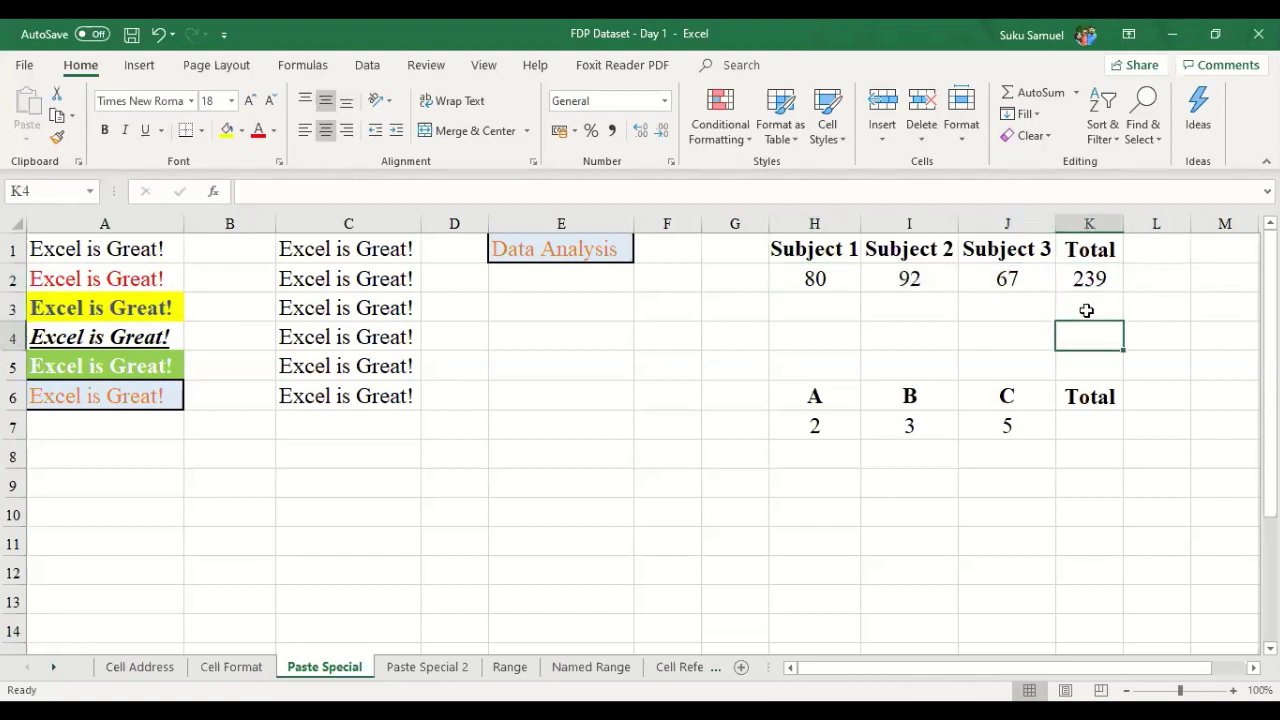
pyautogui.press('Down')
pyautogui.press('Down')
pyautogui.press('Down')
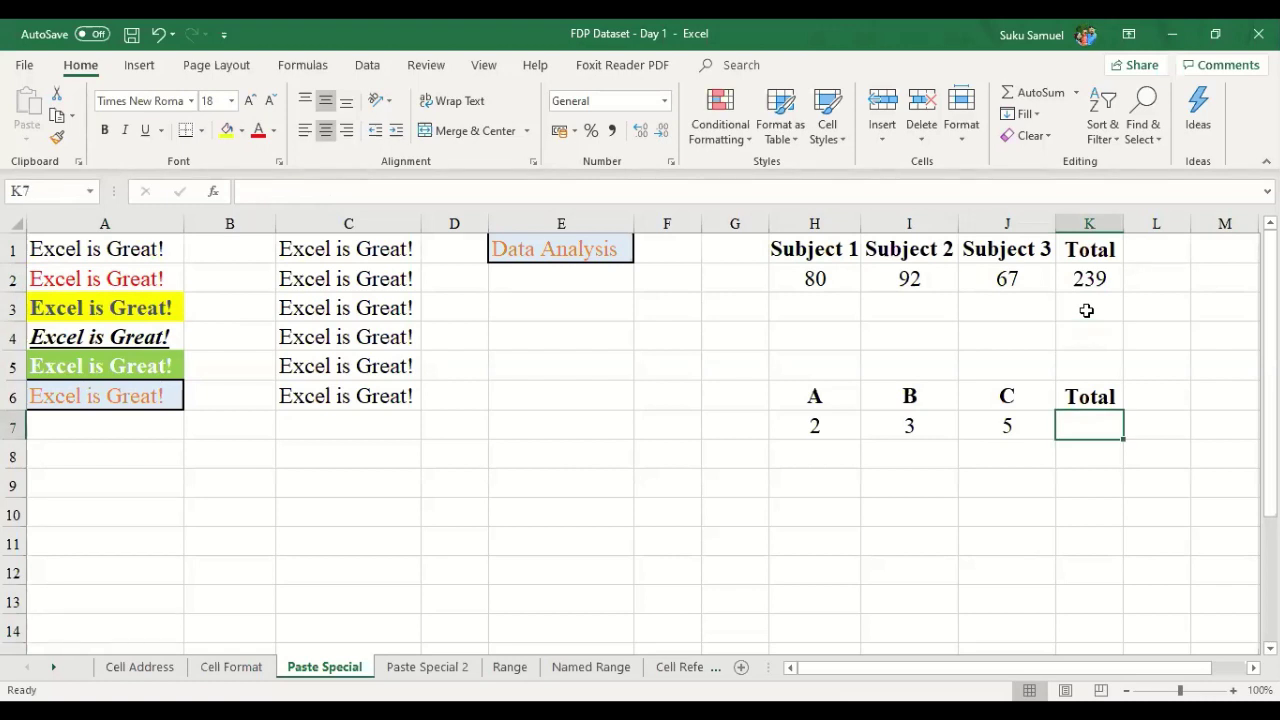
pyautogui.press('Up')
pyautogui.press('Left')
pyautogui.press('Left')
pyautogui.press('Left')
pyautogui.press('Down')
pyautogui.press('Down')
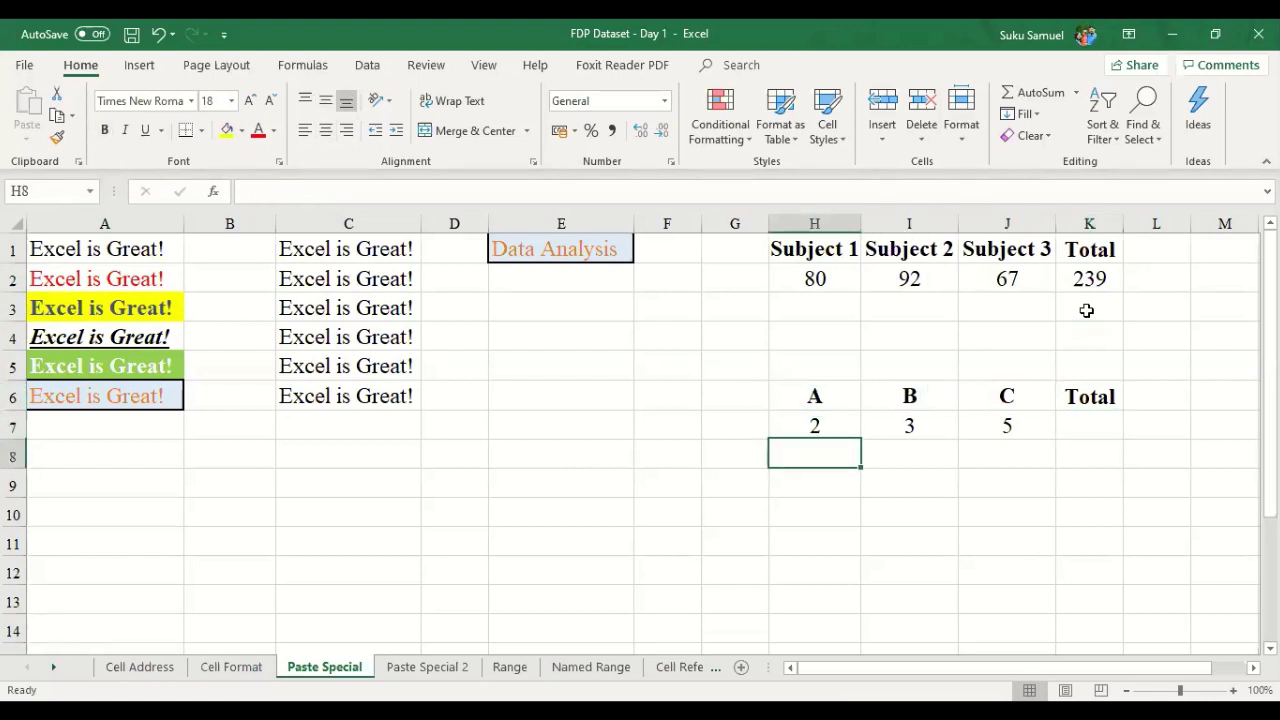
pyautogui.press('Up')
pyautogui.press('Right')
pyautogui.press('Right')
pyautogui.press('Right')
pyautogui.press('Left')
pyautogui.press('Left')
pyautogui.press('Left')
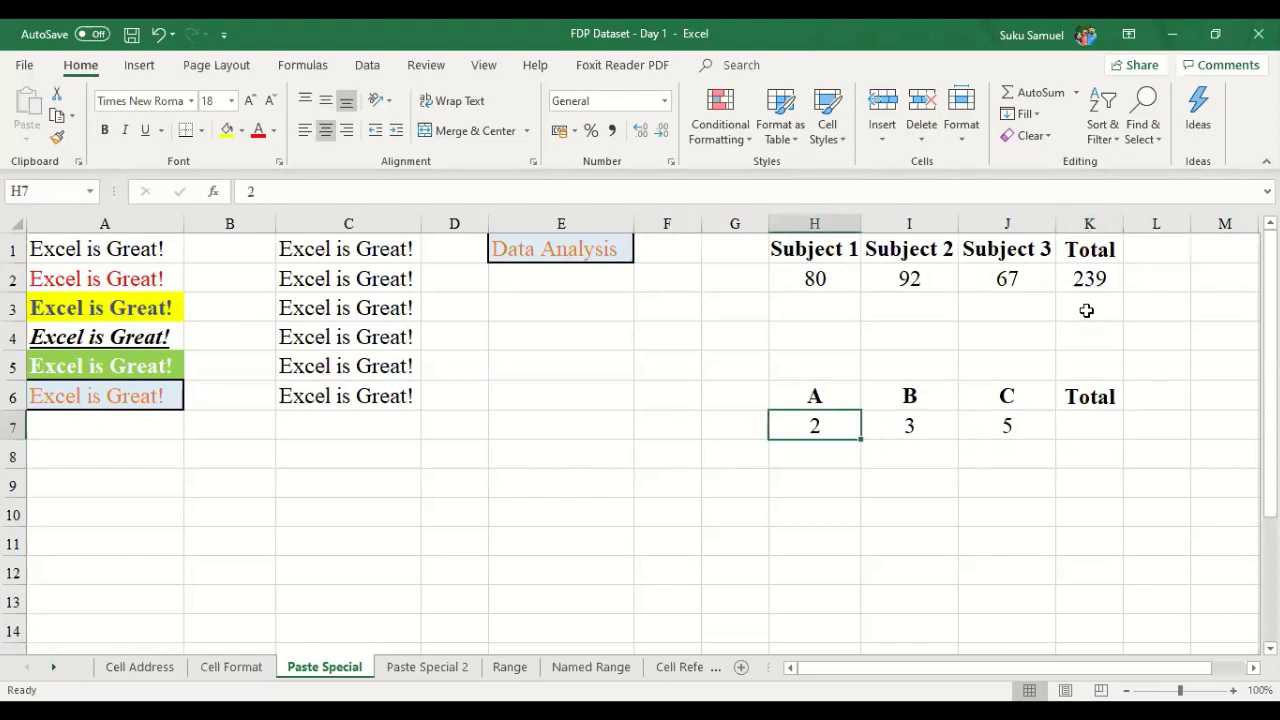
pyautogui.press('Right')
pyautogui.press('Right')
pyautogui.press('Right')
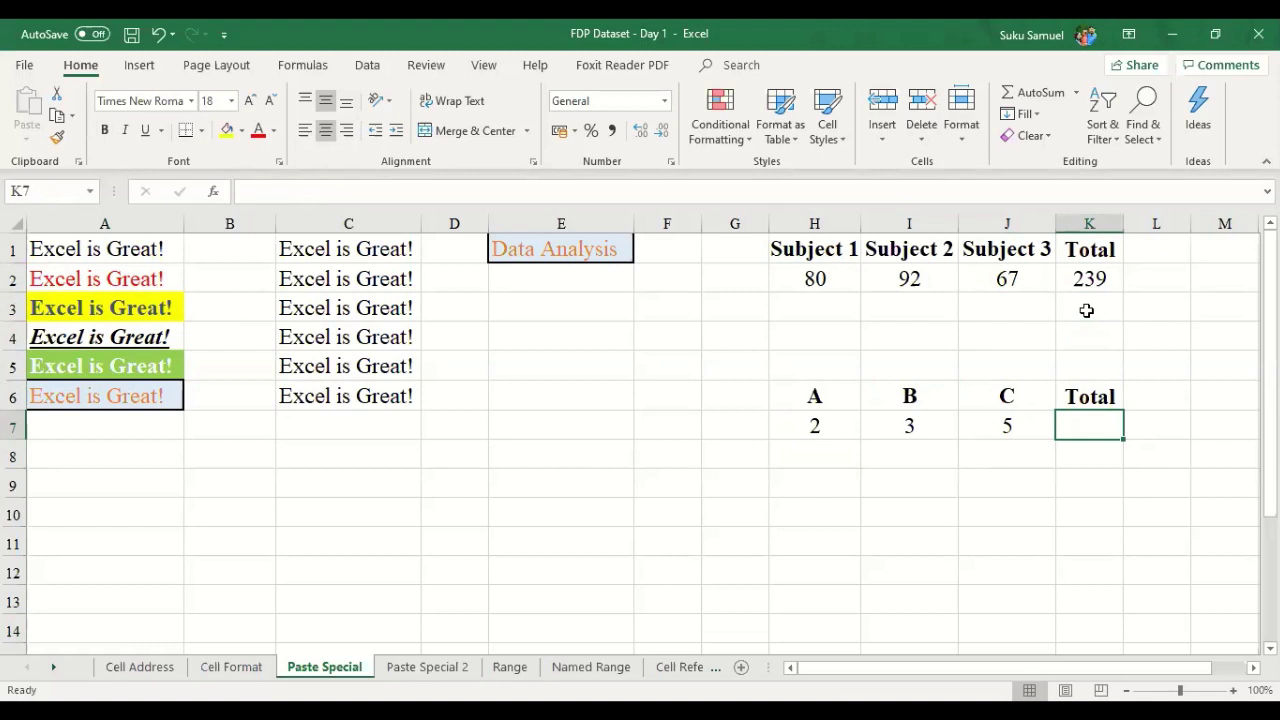
# - Copy the =SUM(H2:J2) total in K2 and select K7 as the destination
pyautogui.click(1092, 279)
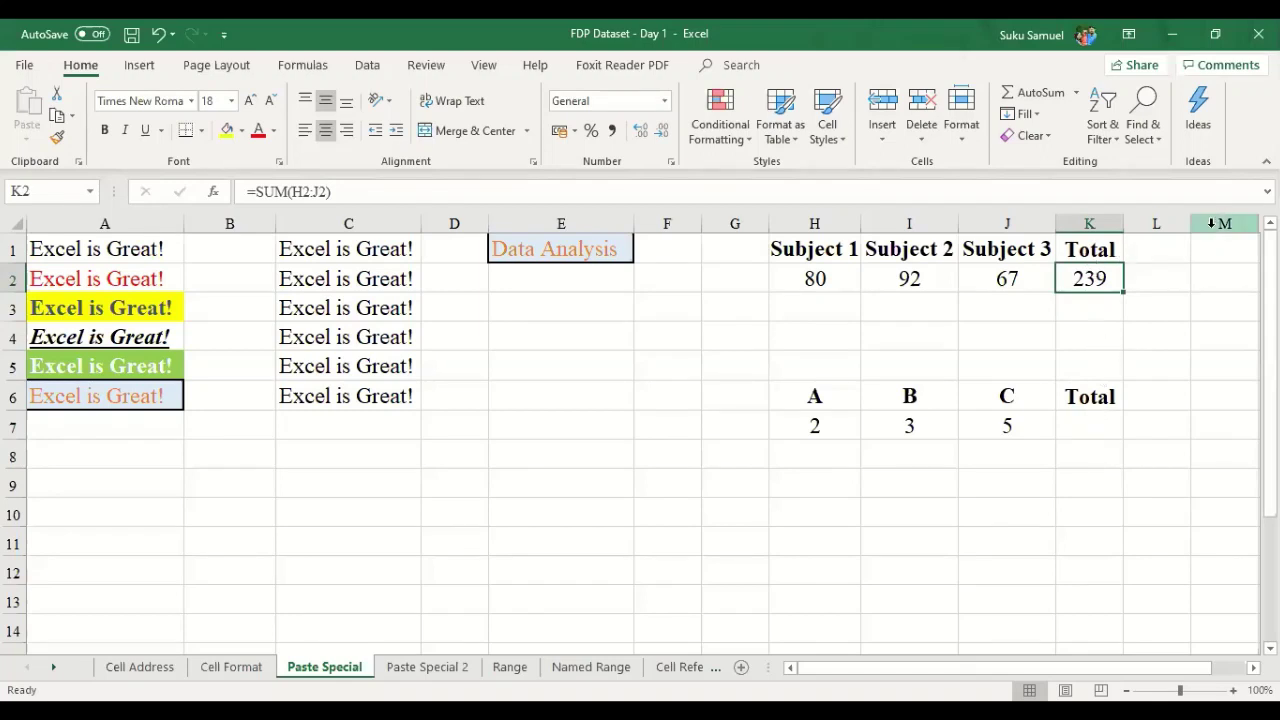
pyautogui.hotkey('ctrl', 'c')
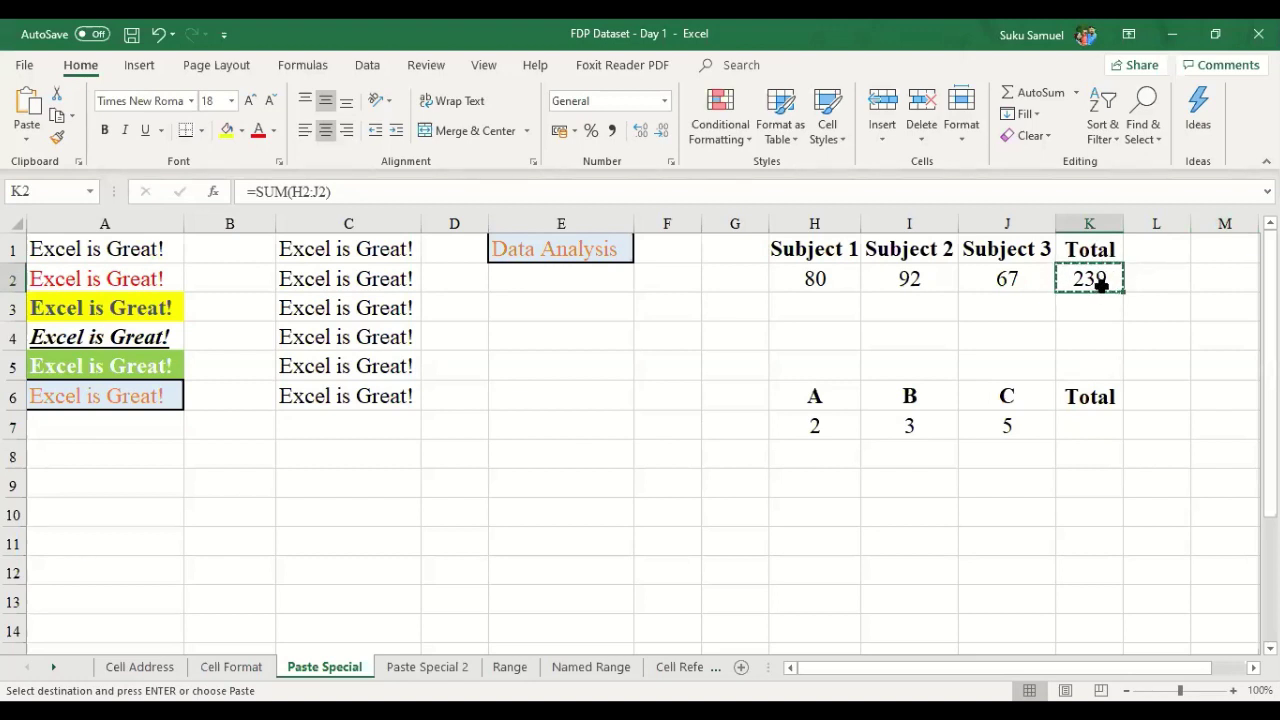
pyautogui.click(1092, 418)
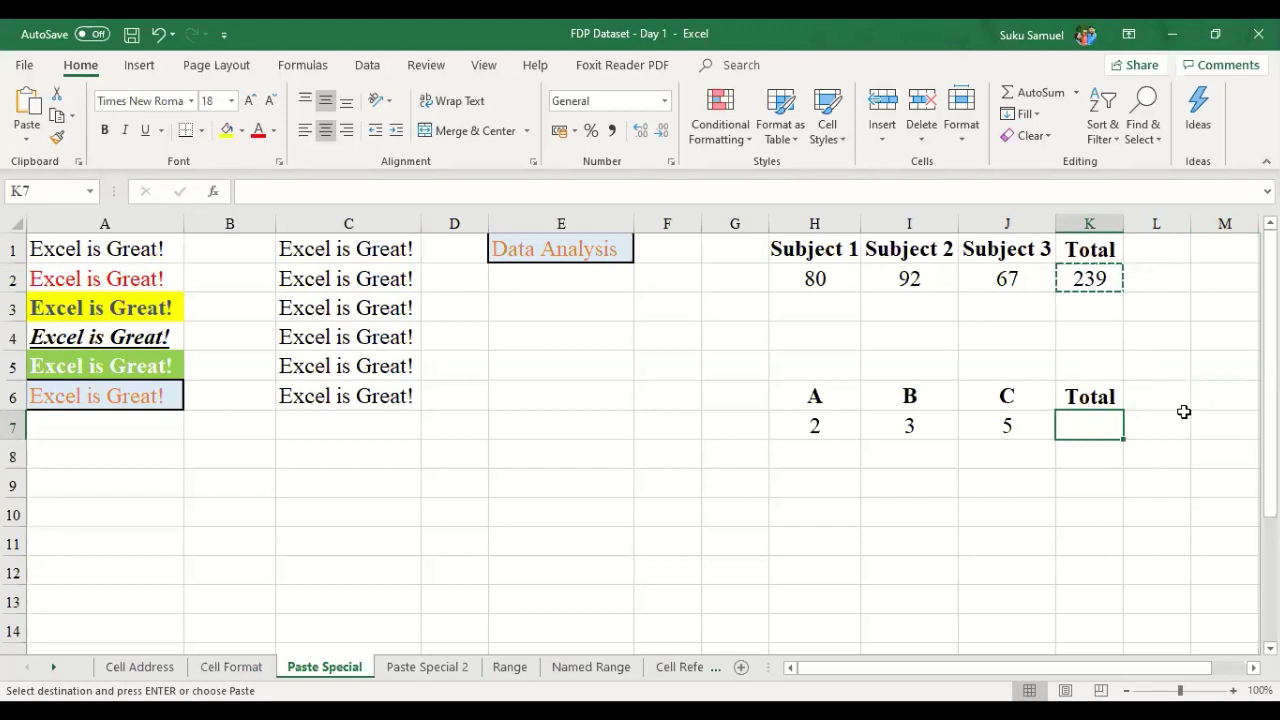
pyautogui.rightClick(1100, 416)
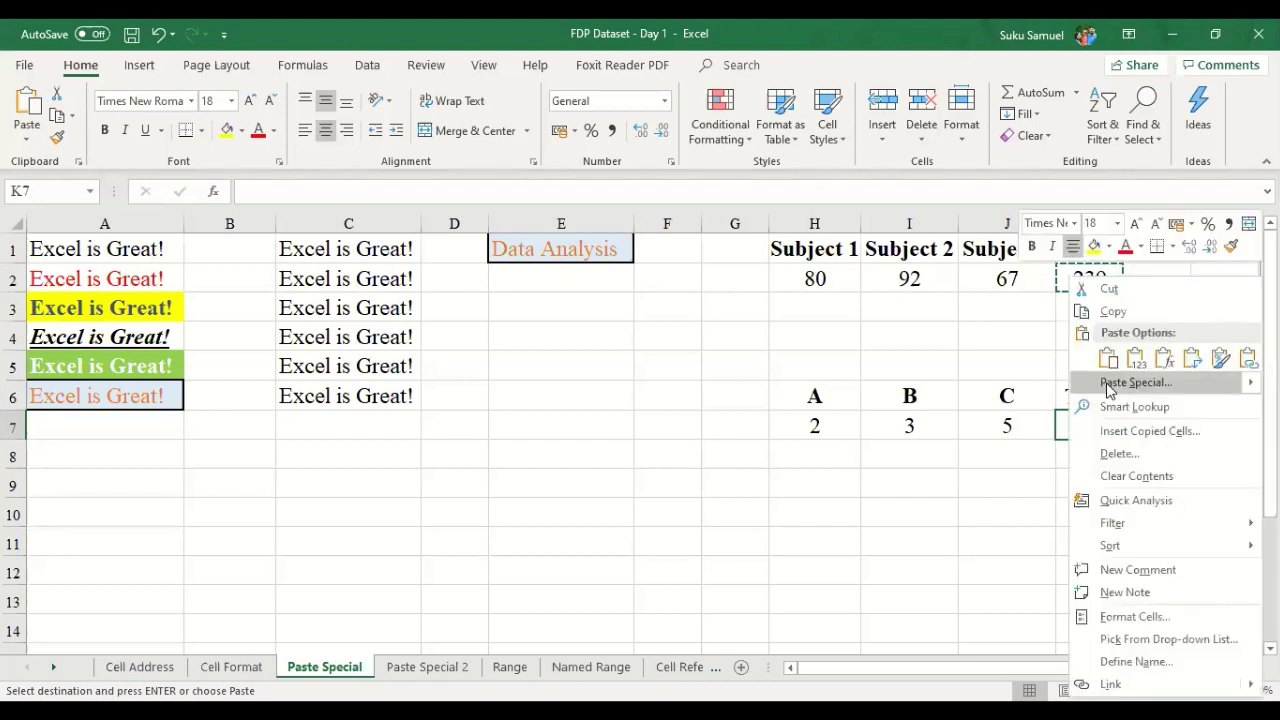
pyautogui.click(1108, 390)
pyautogui.click(955, 314)
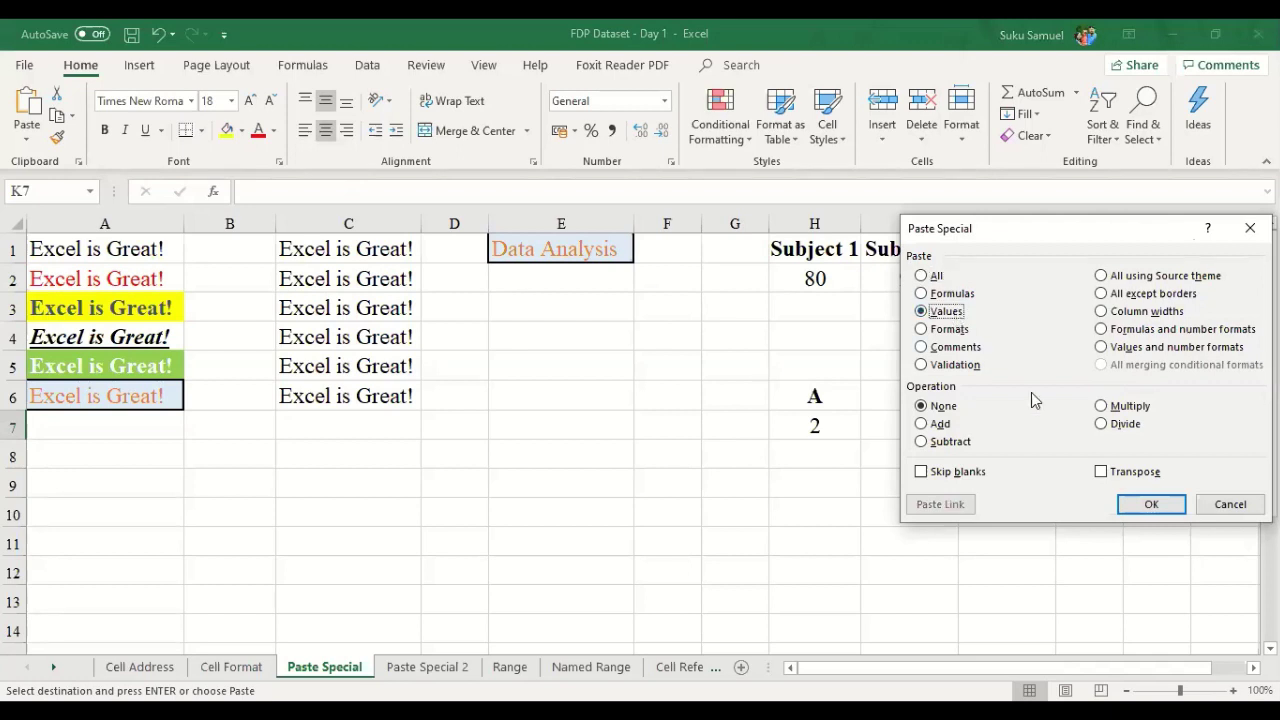
pyautogui.click(1148, 504)
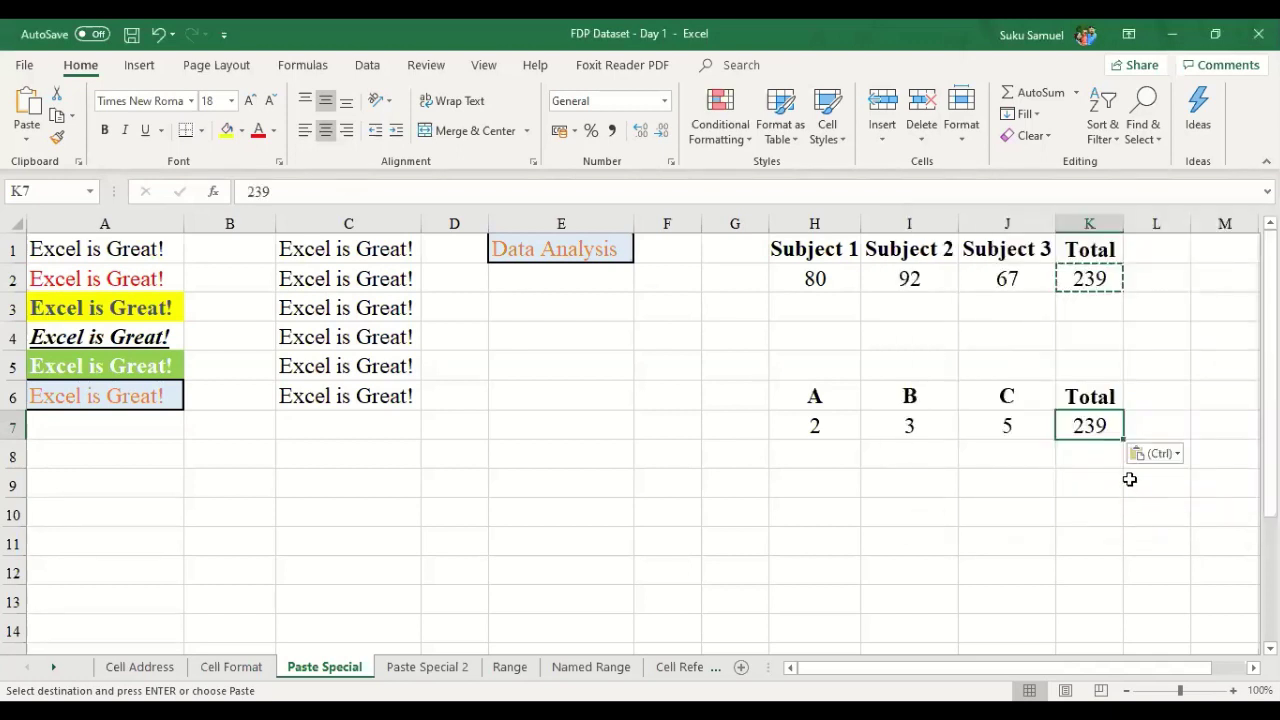
pyautogui.hotkey('ctrl', 'z')
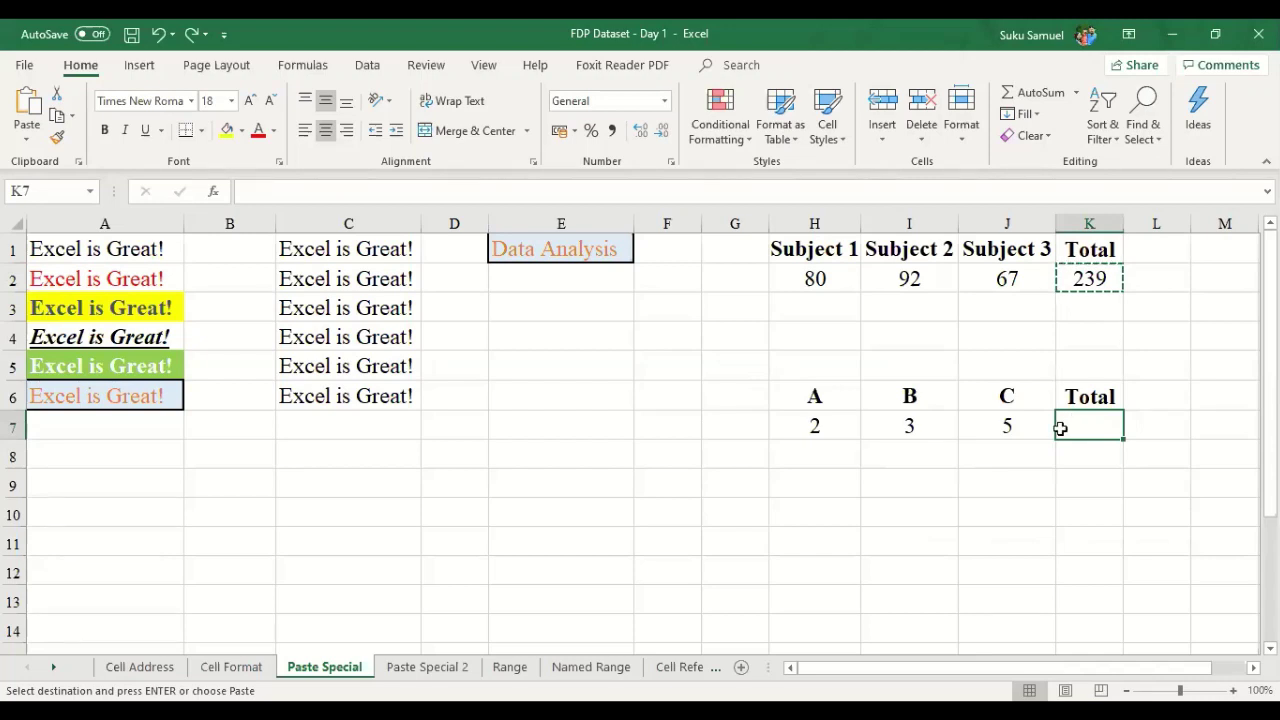
pyautogui.hotkey('ctrl', 'alt', 'v')
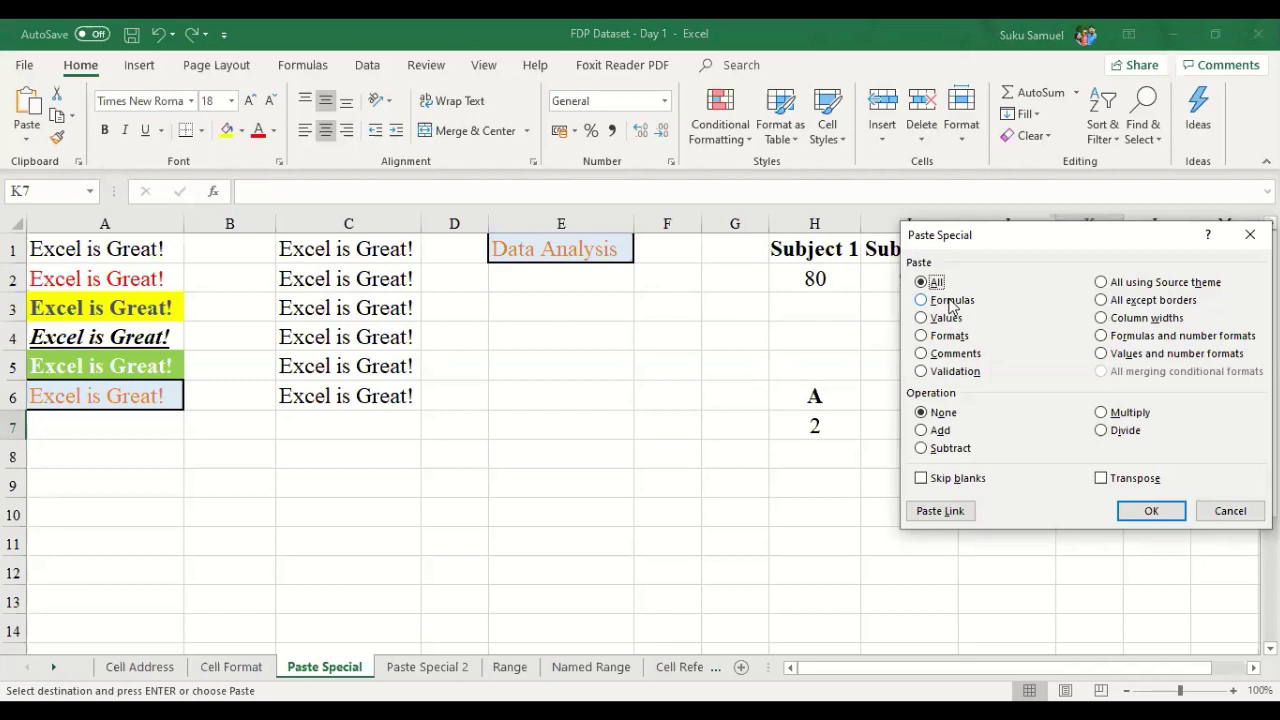
pyautogui.click(951, 302)
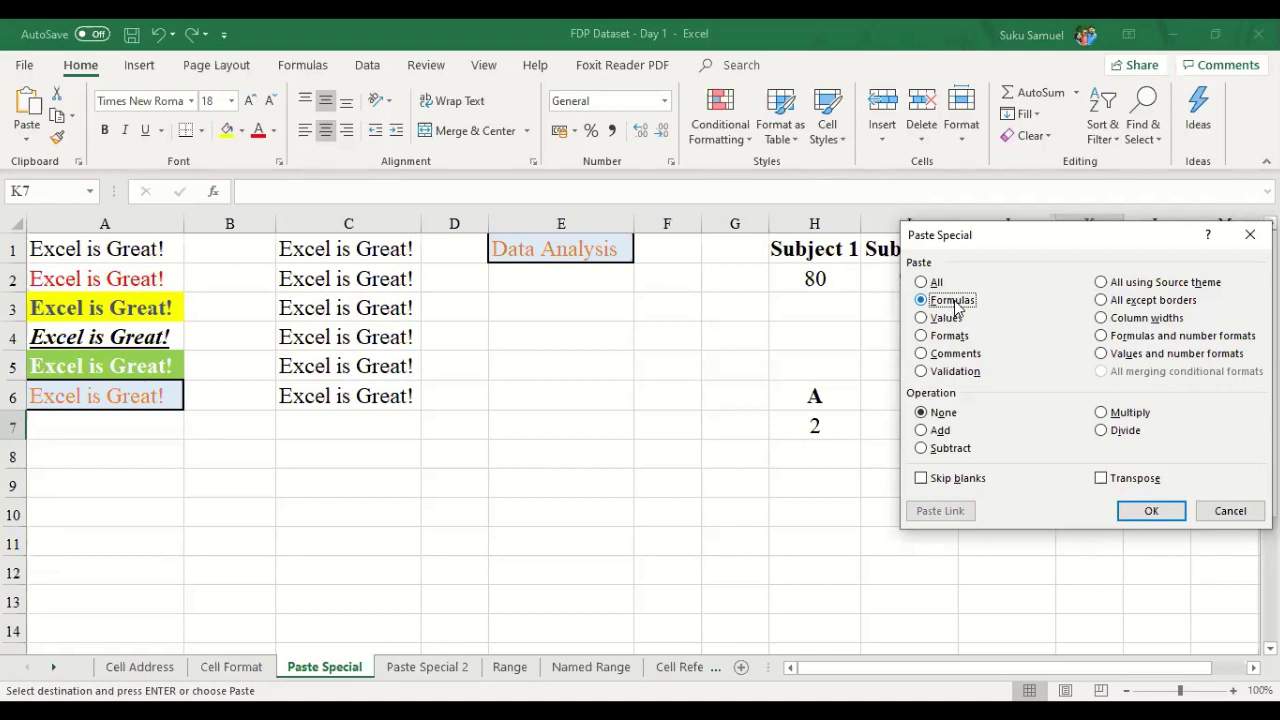
pyautogui.click(1130, 512)
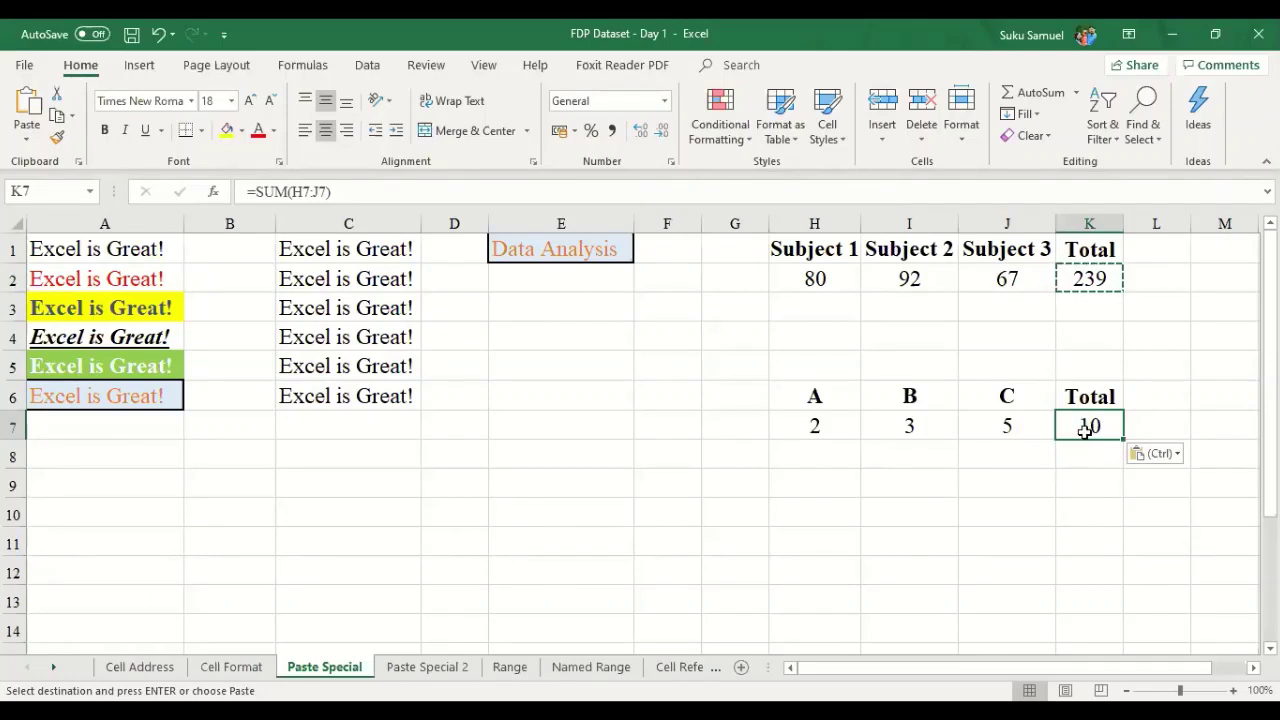
pyautogui.click(814, 424)
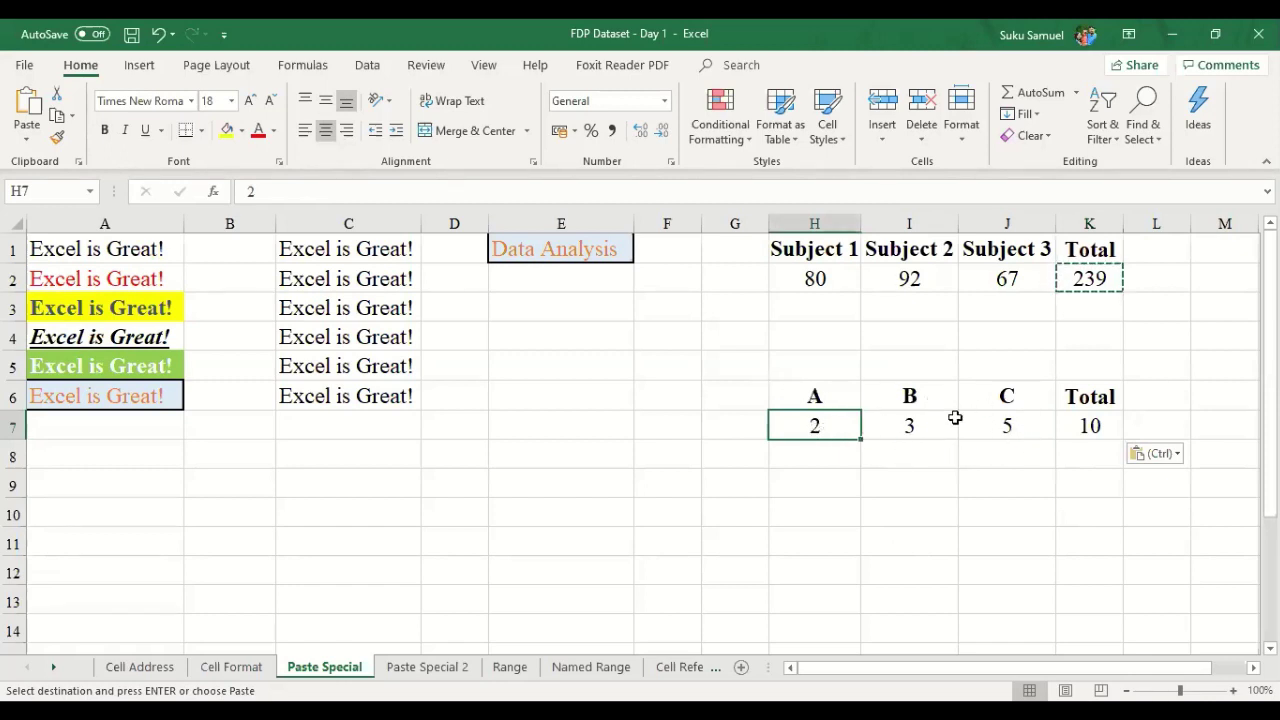
pyautogui.click(1097, 424)
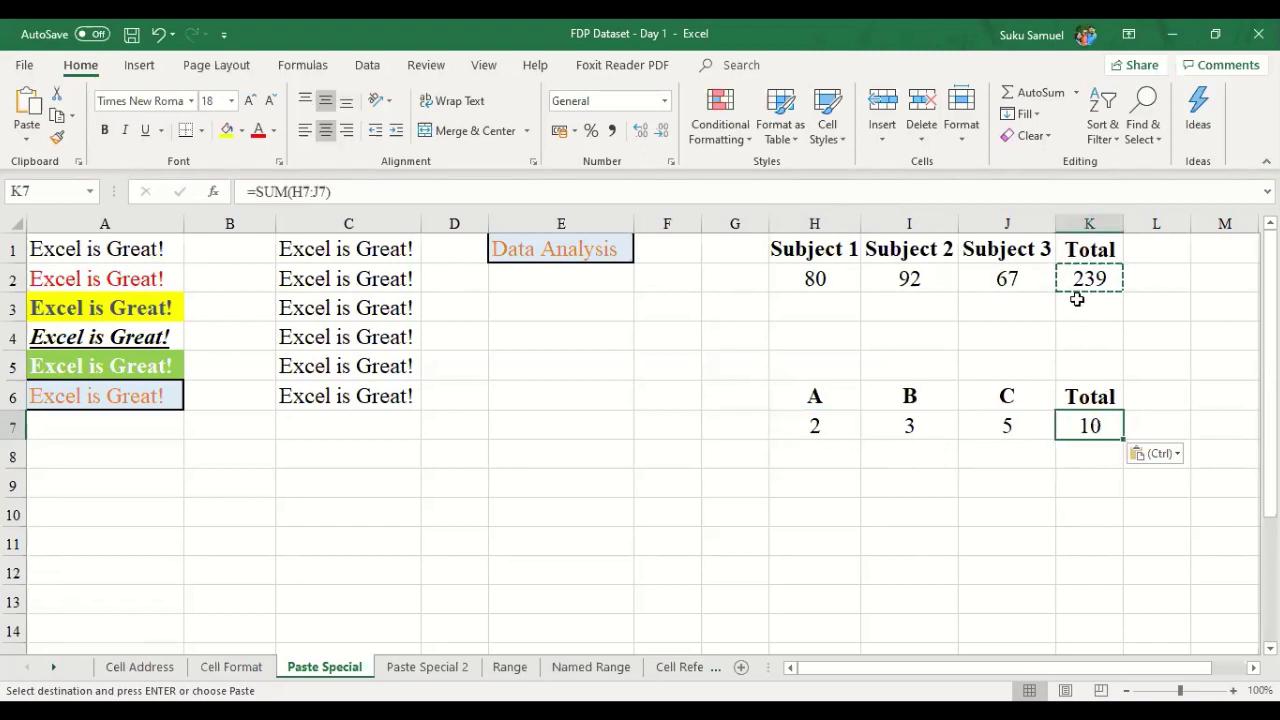
pyautogui.press('Delete')
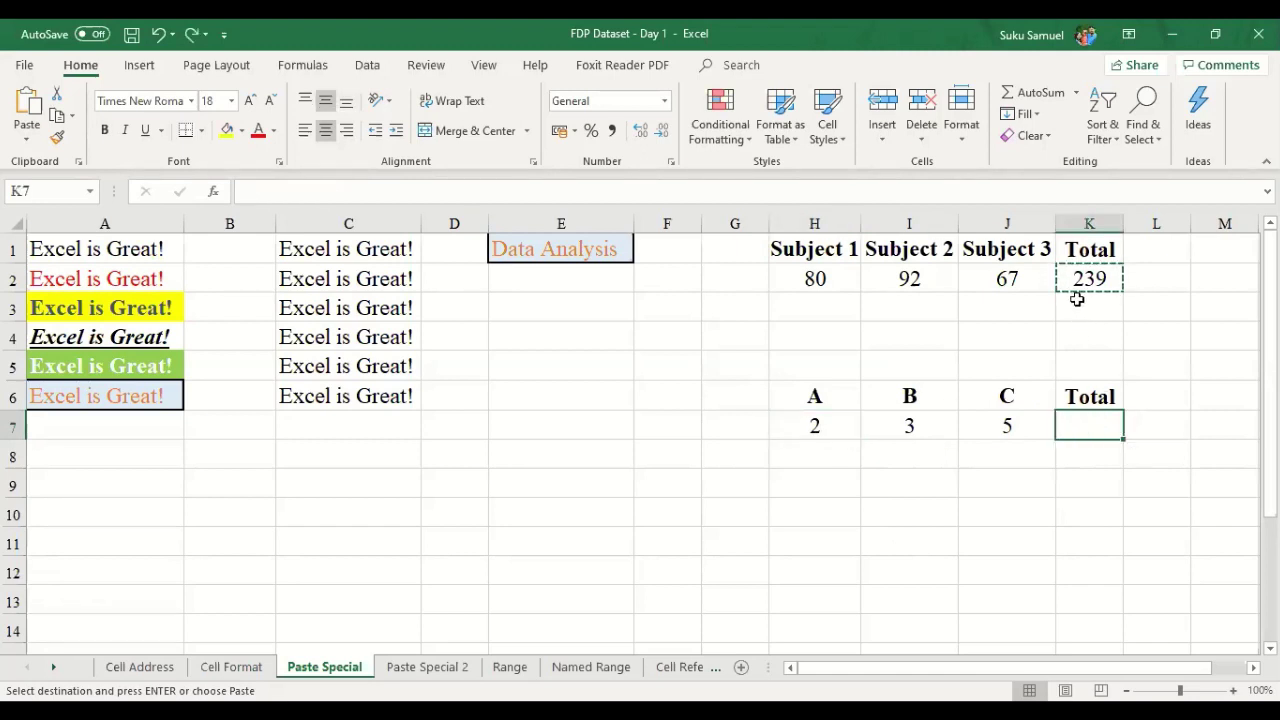
# - Paste K2's SUM formula into K7 with Ctrl+V, then undo the paste
pyautogui.click(1095, 280)
pyautogui.click(1105, 424)
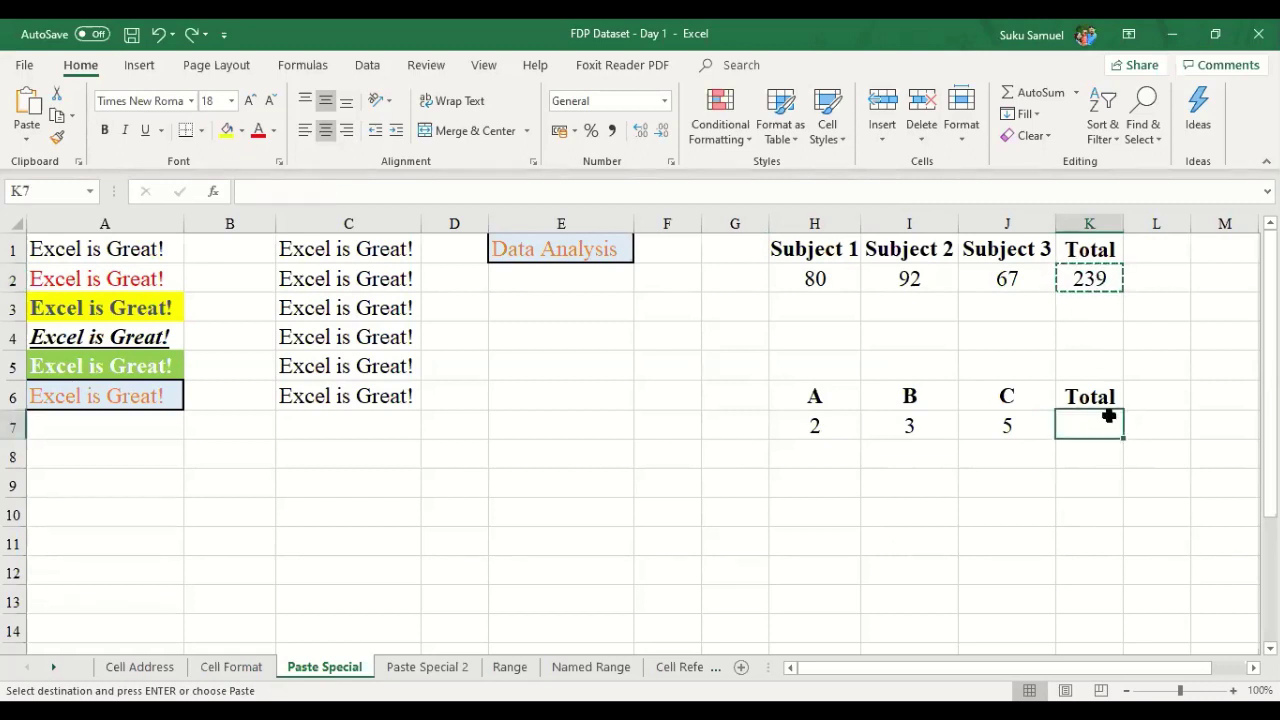
pyautogui.hotkey('ctrl', 'v')
pyautogui.press('Escape')
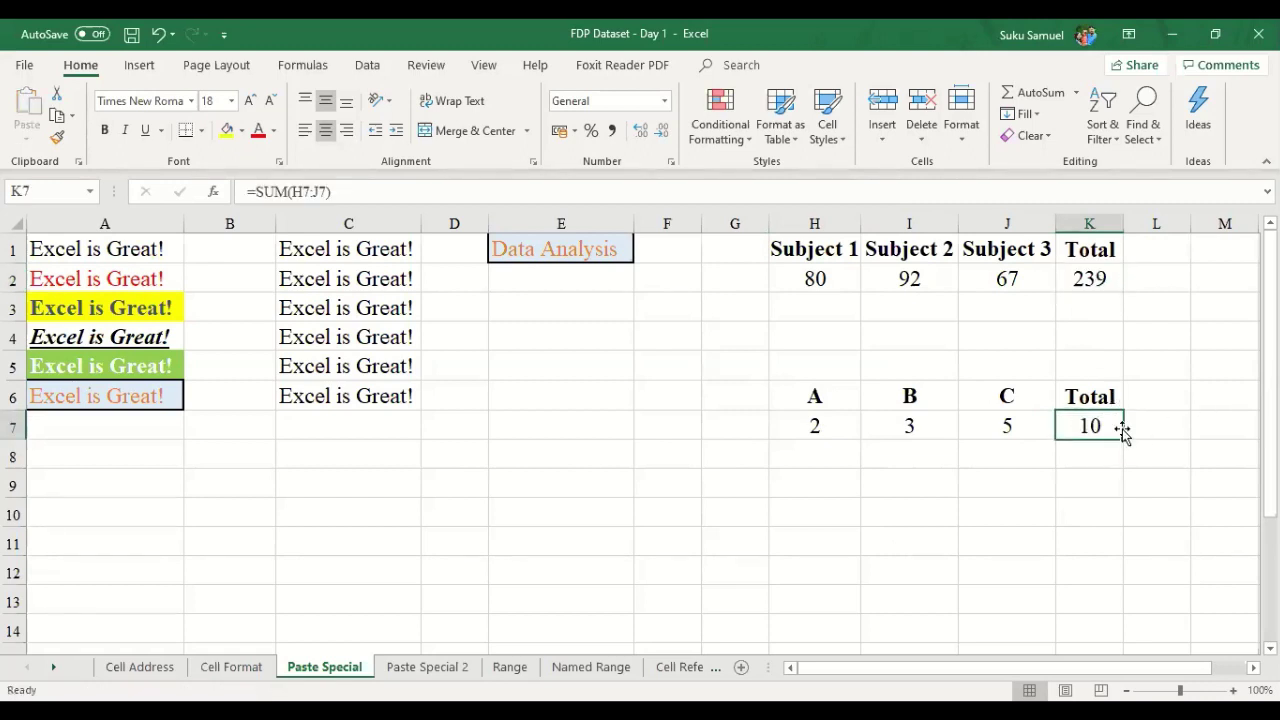
pyautogui.hotkey('ctrl', 'z')
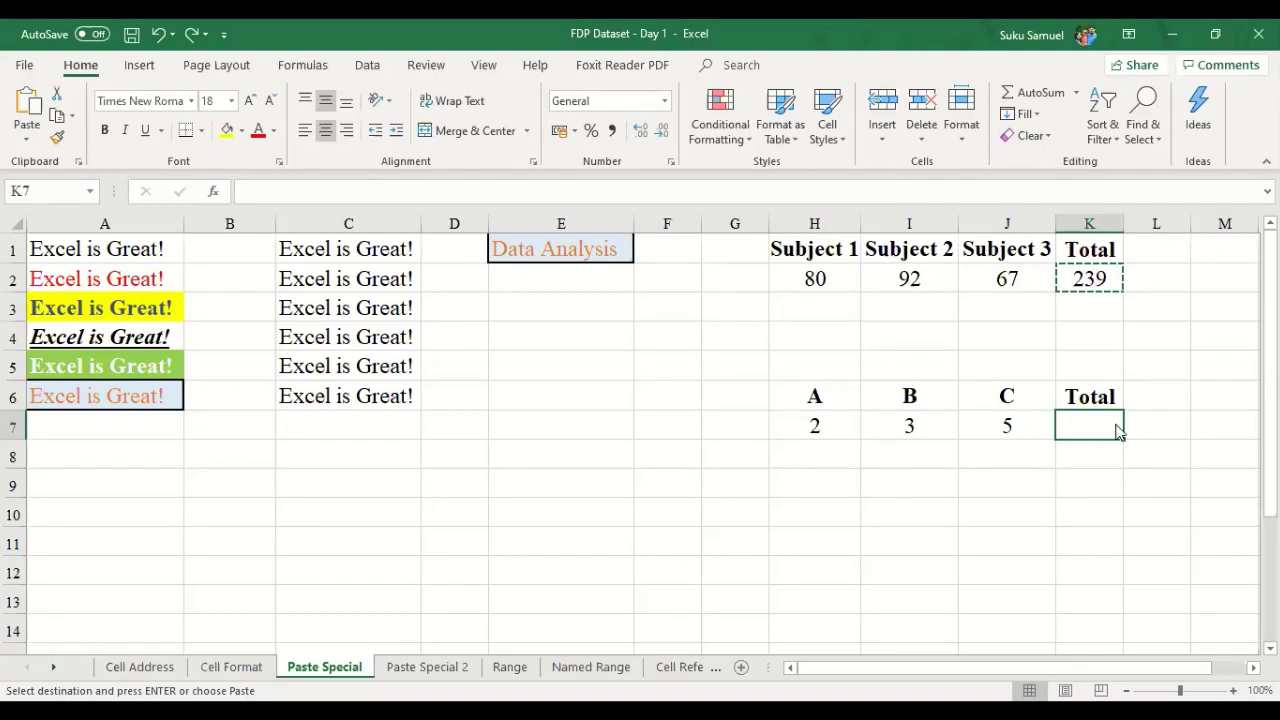
# - Paste only the value 239 into K7 via Paste Special, then undo it
pyautogui.rightClick(1100, 421)
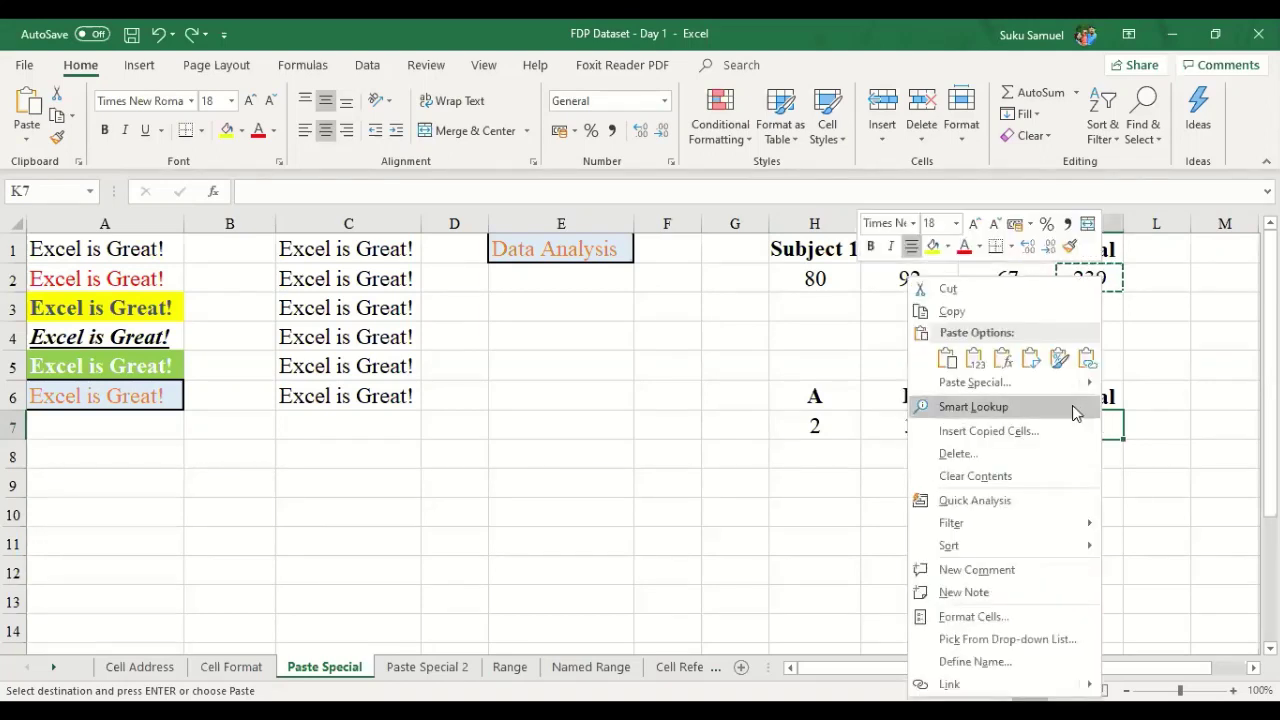
pyautogui.click(1043, 390)
pyautogui.click(878, 311)
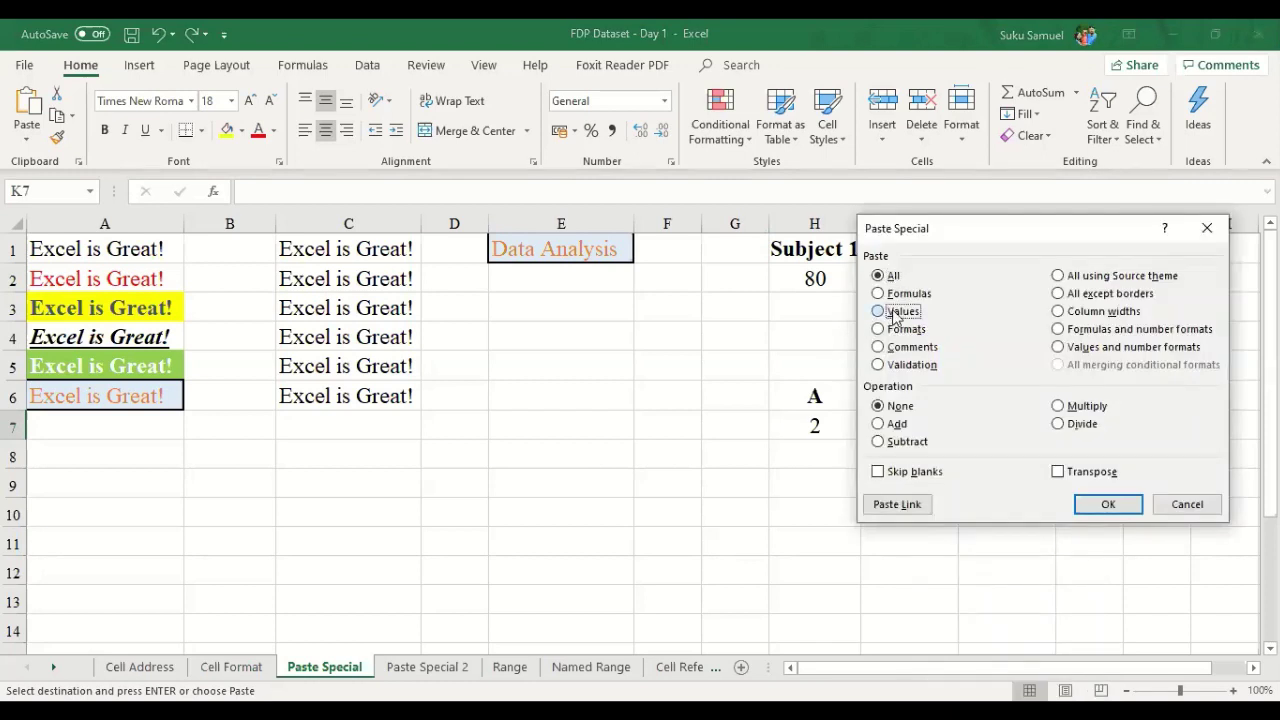
pyautogui.click(1108, 505)
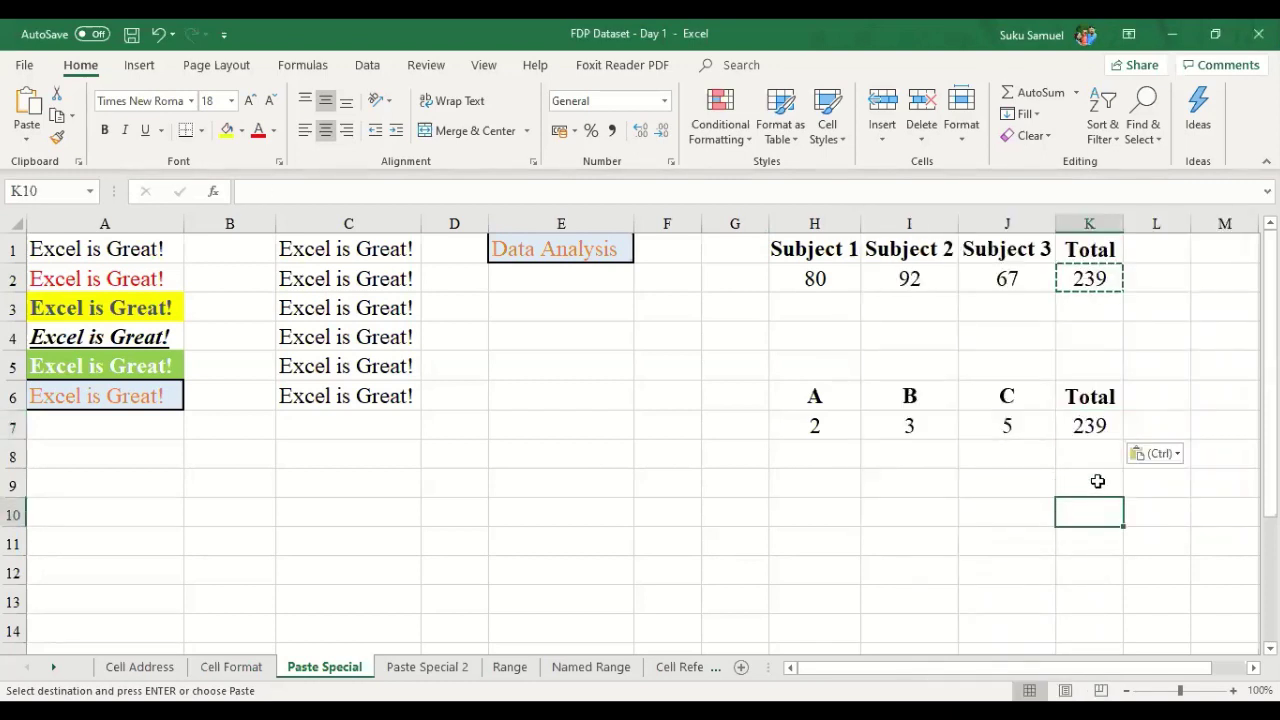
pyautogui.press('Escape')
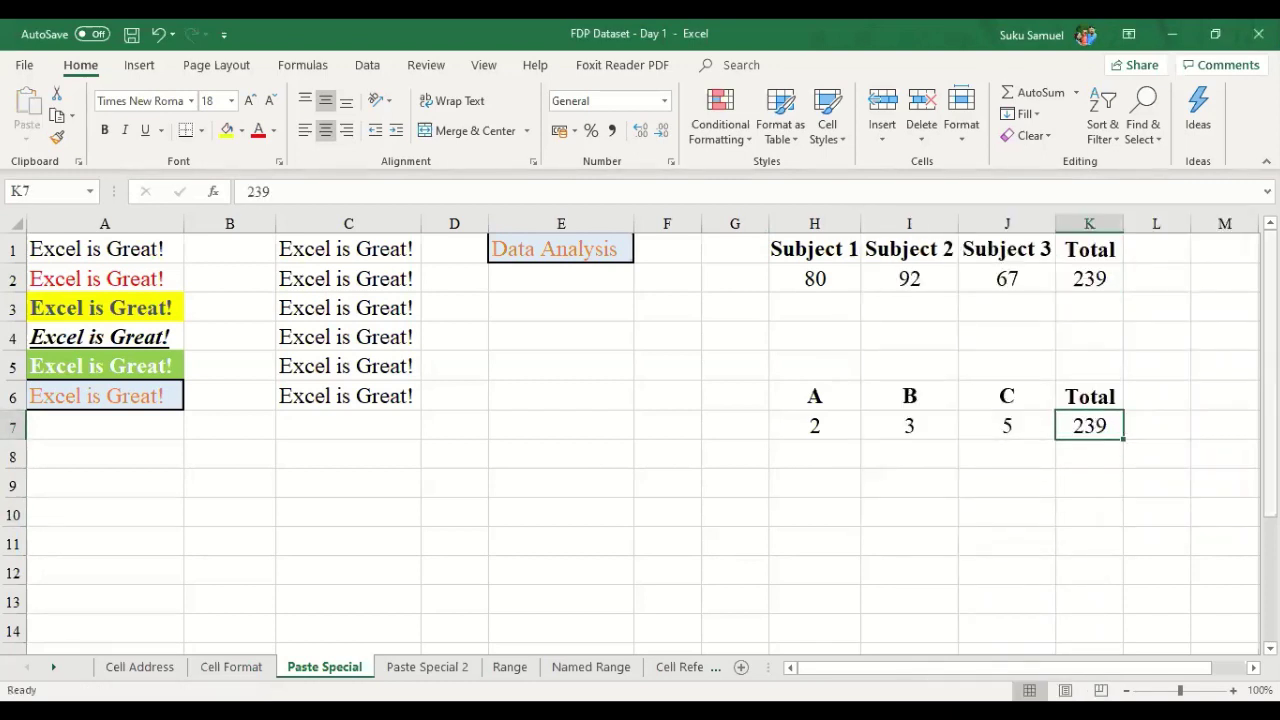
pyautogui.press('Up')
pyautogui.press('Up')
pyautogui.press('Up')
pyautogui.press('Up')
pyautogui.press('Up')
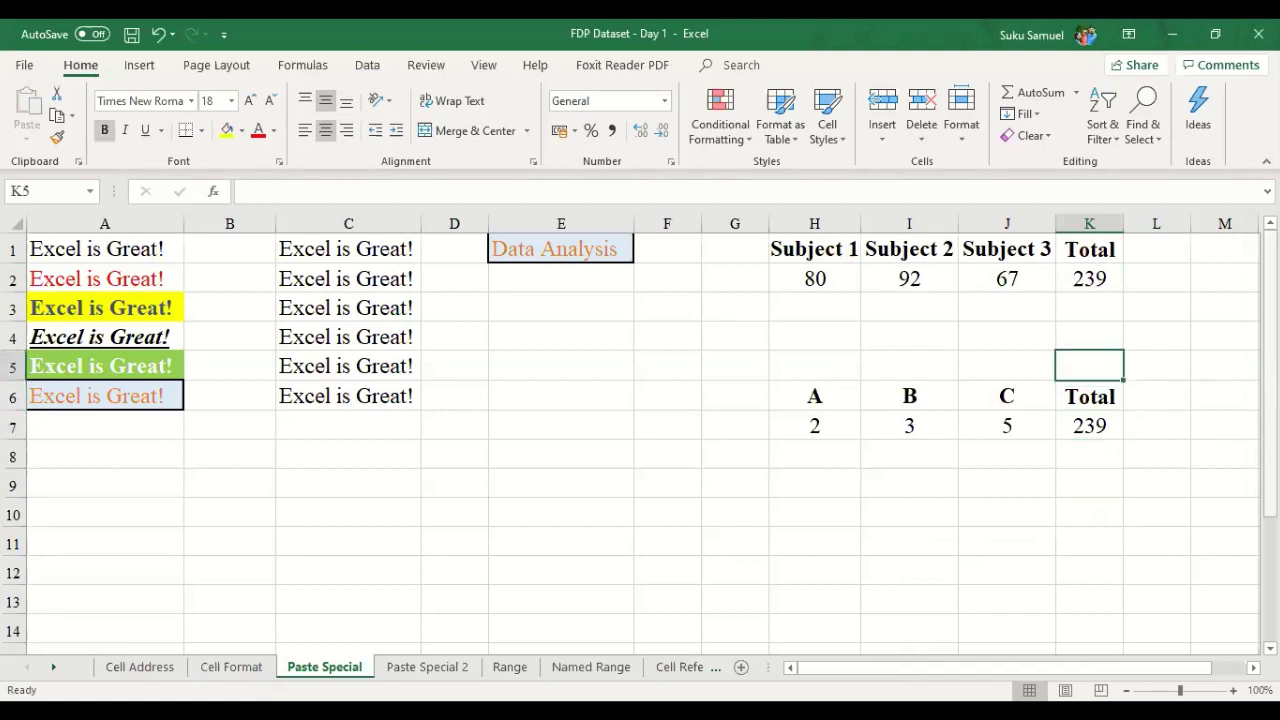
pyautogui.press('Down')
pyautogui.press('Down')
pyautogui.press('Down')
pyautogui.press('Down')
pyautogui.press('Down')
pyautogui.press('Down')
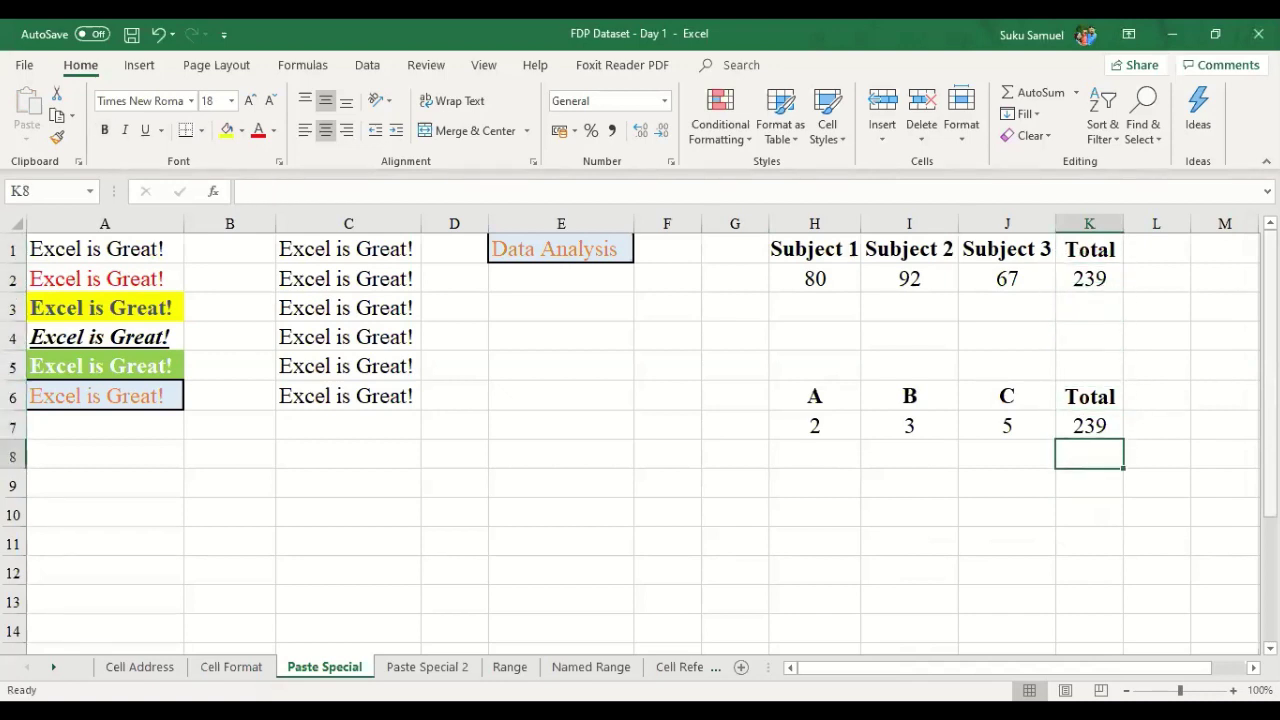
pyautogui.hotkey('ctrl', 'z')
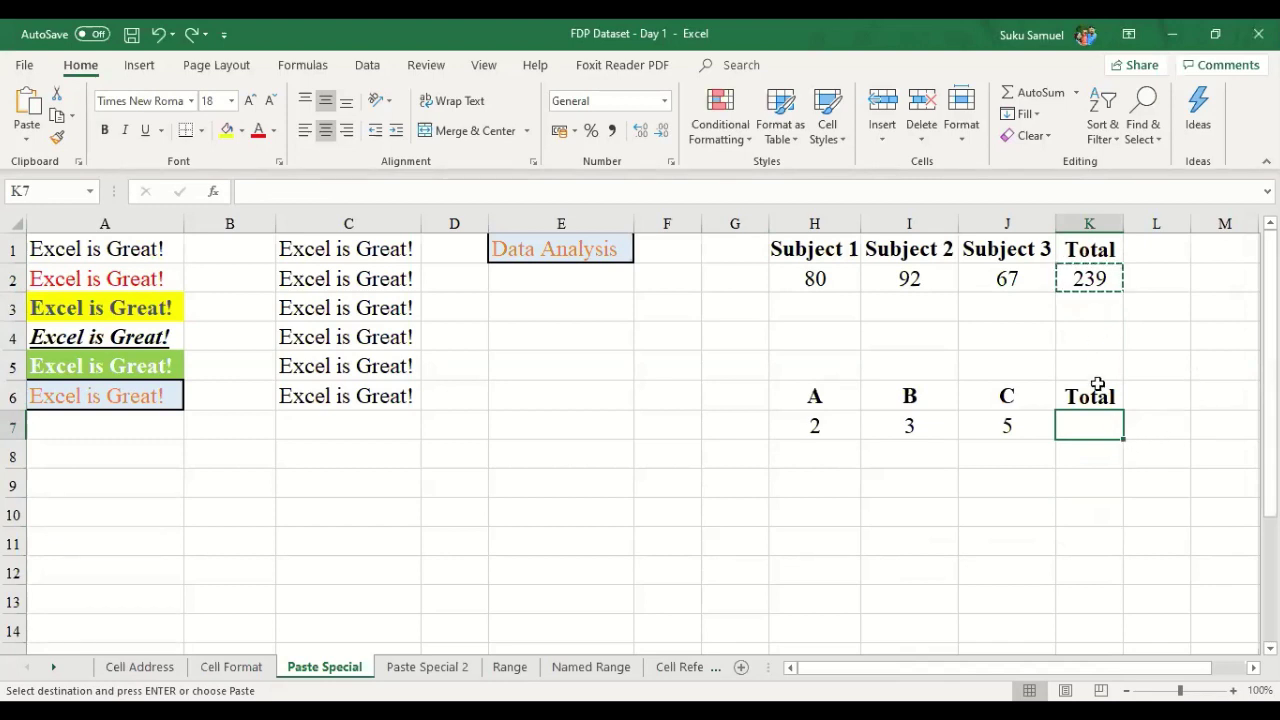
# - Paste Special All from K2 into K7 so the row totals 10, then show Paste Special 2
pyautogui.click(1098, 278)
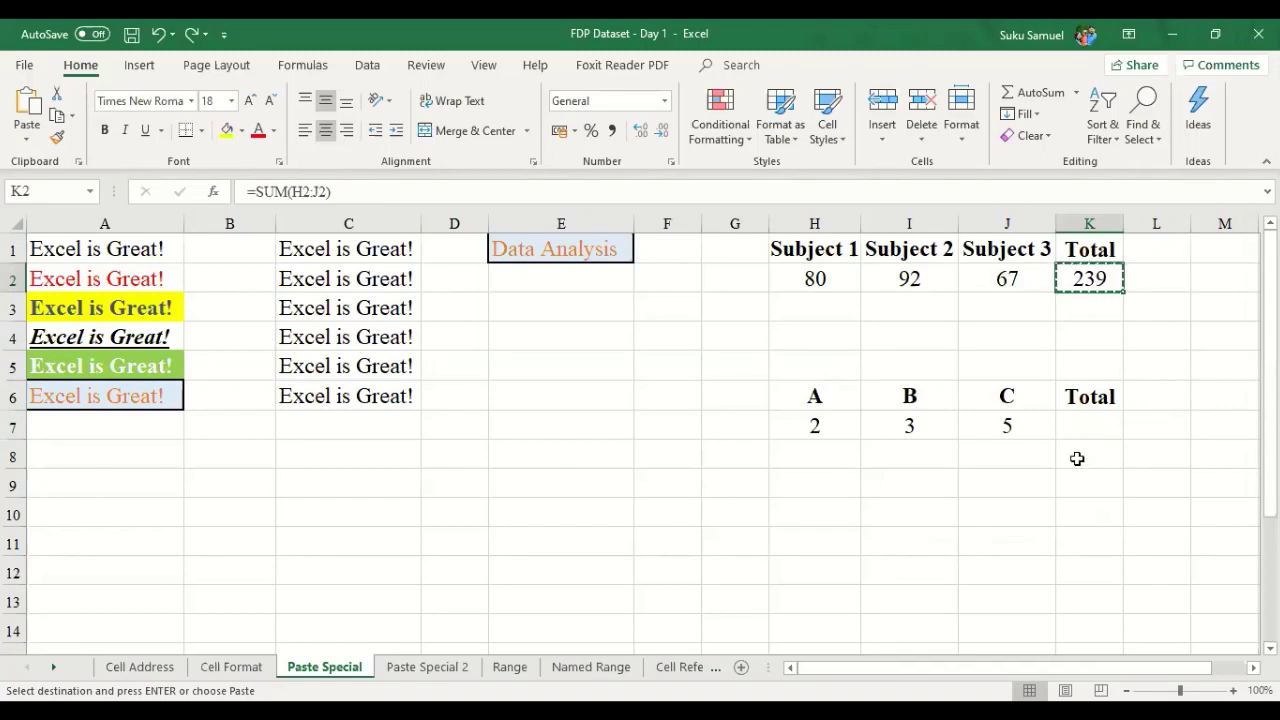
pyautogui.click(1083, 425)
pyautogui.rightClick(1083, 424)
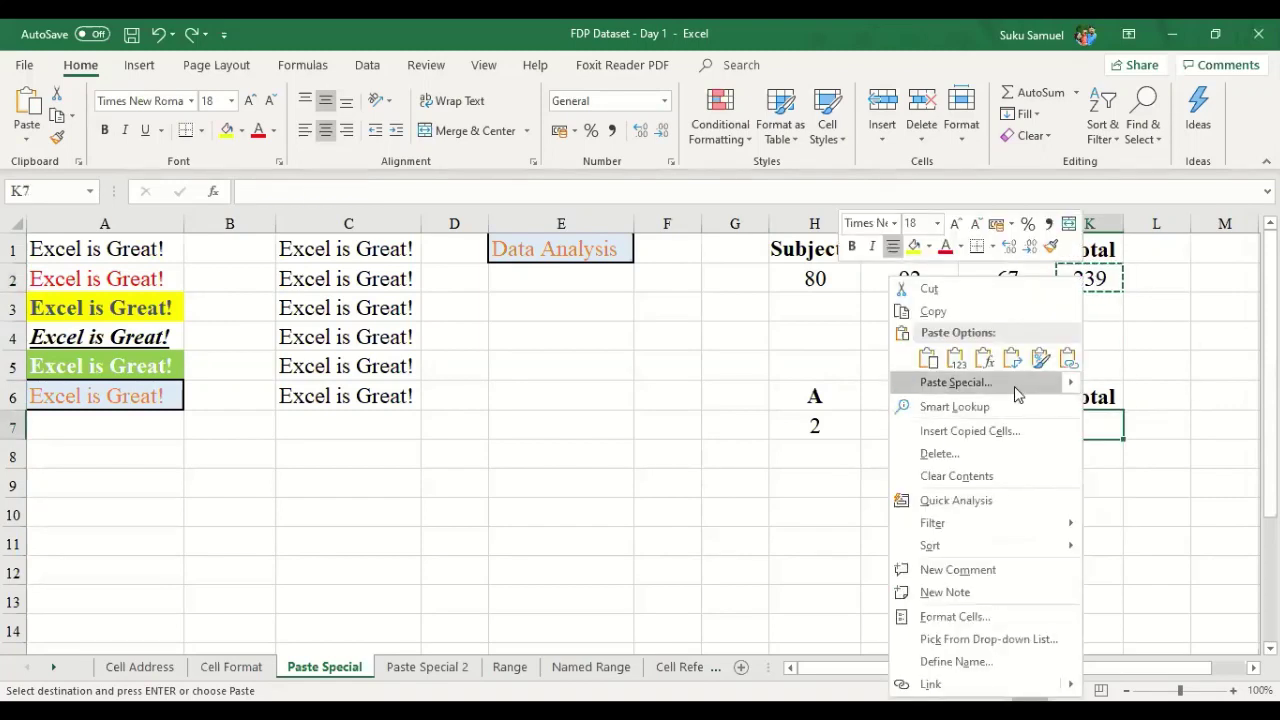
pyautogui.click(1015, 386)
pyautogui.click(1074, 509)
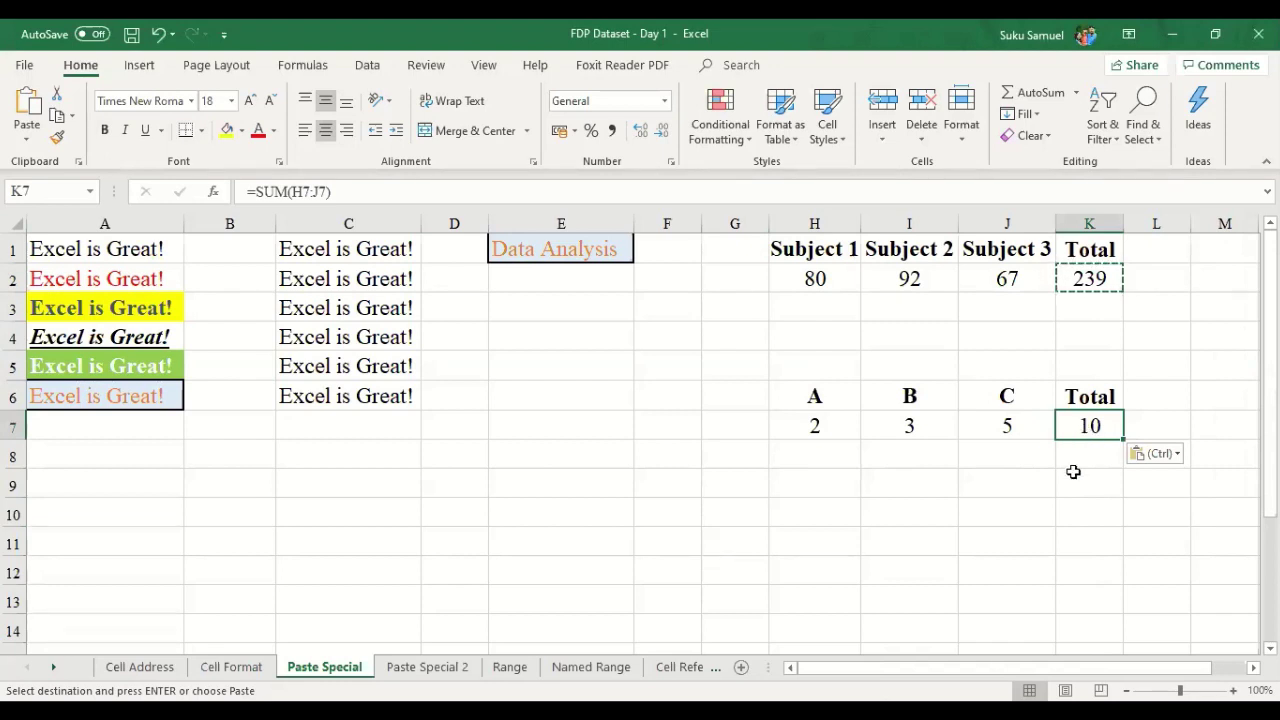
pyautogui.click(808, 445)
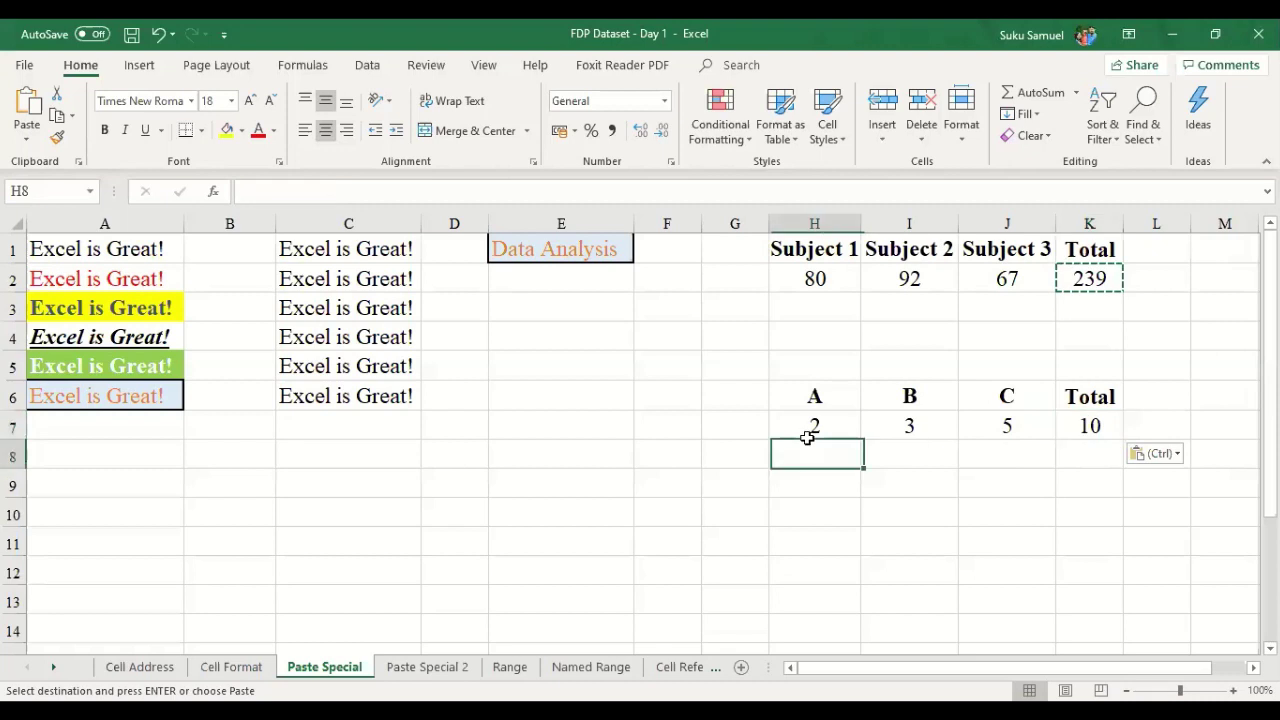
pyautogui.click(1006, 445)
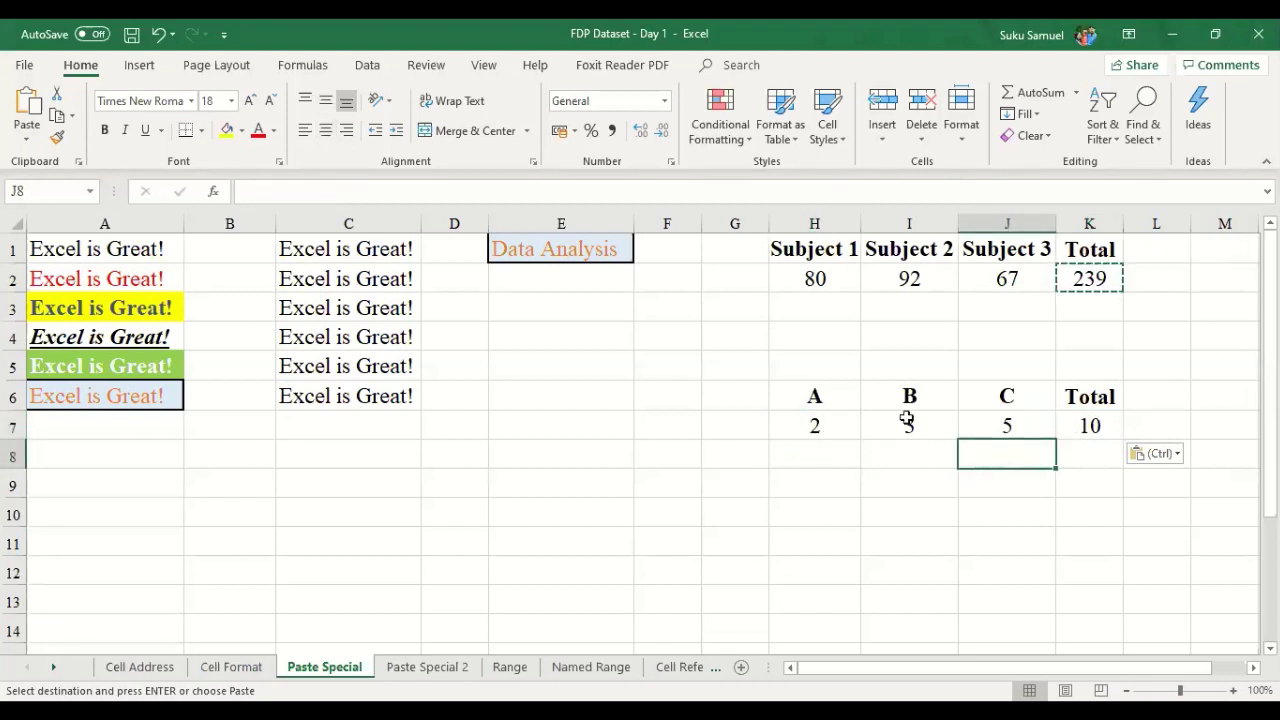
pyautogui.click(430, 670)
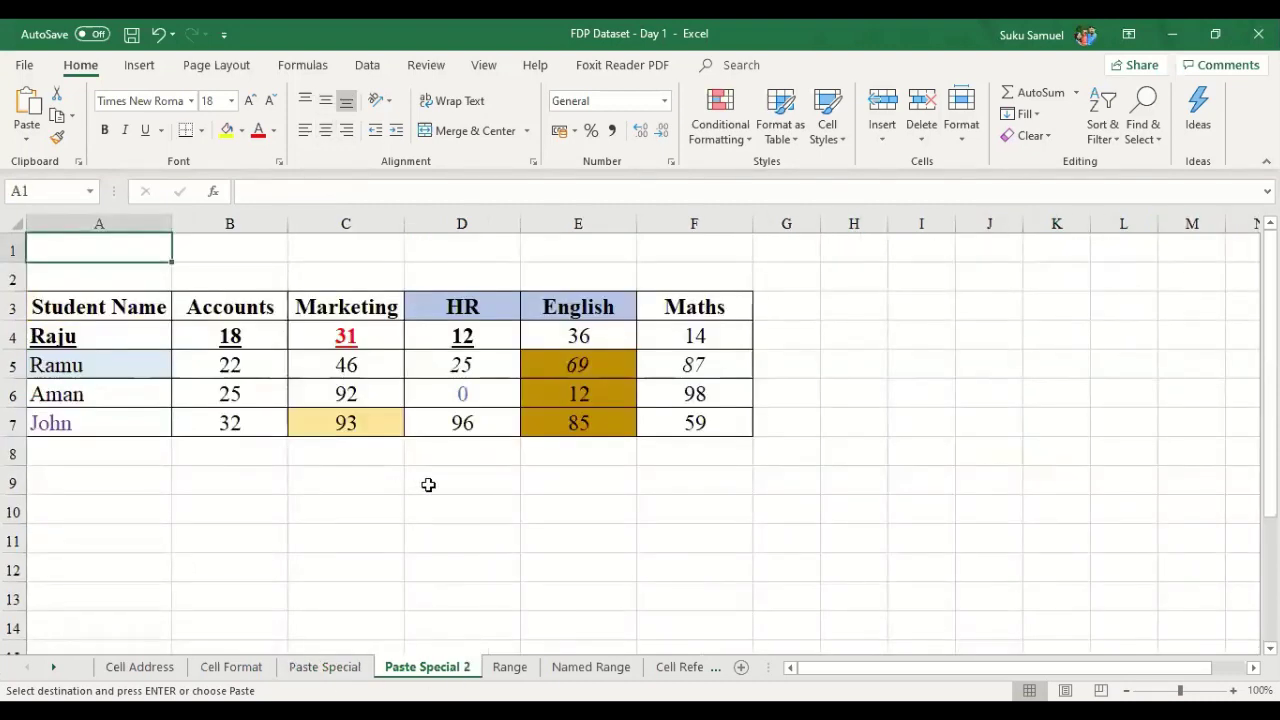
# - Select the student marks table A3:F7 and copy it with Ctrl+C
pyautogui.click(504, 522)
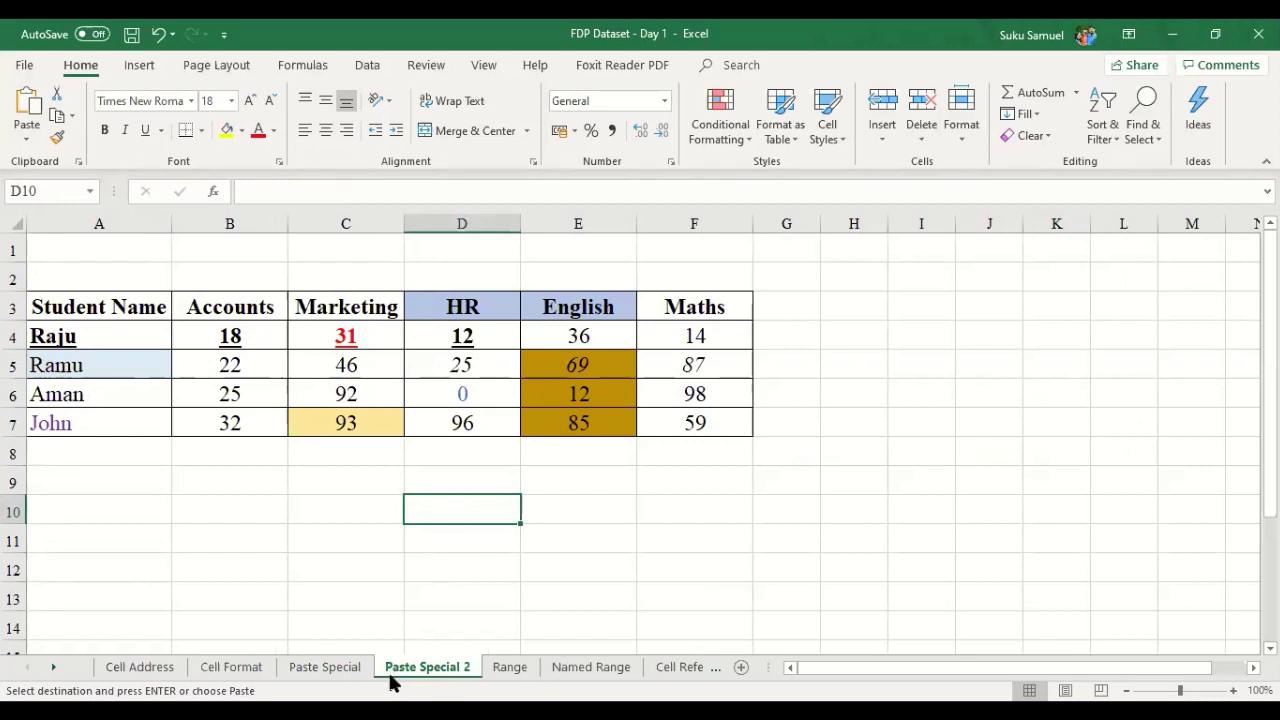
pyautogui.moveTo(120, 307); pyautogui.dragTo(658, 432)
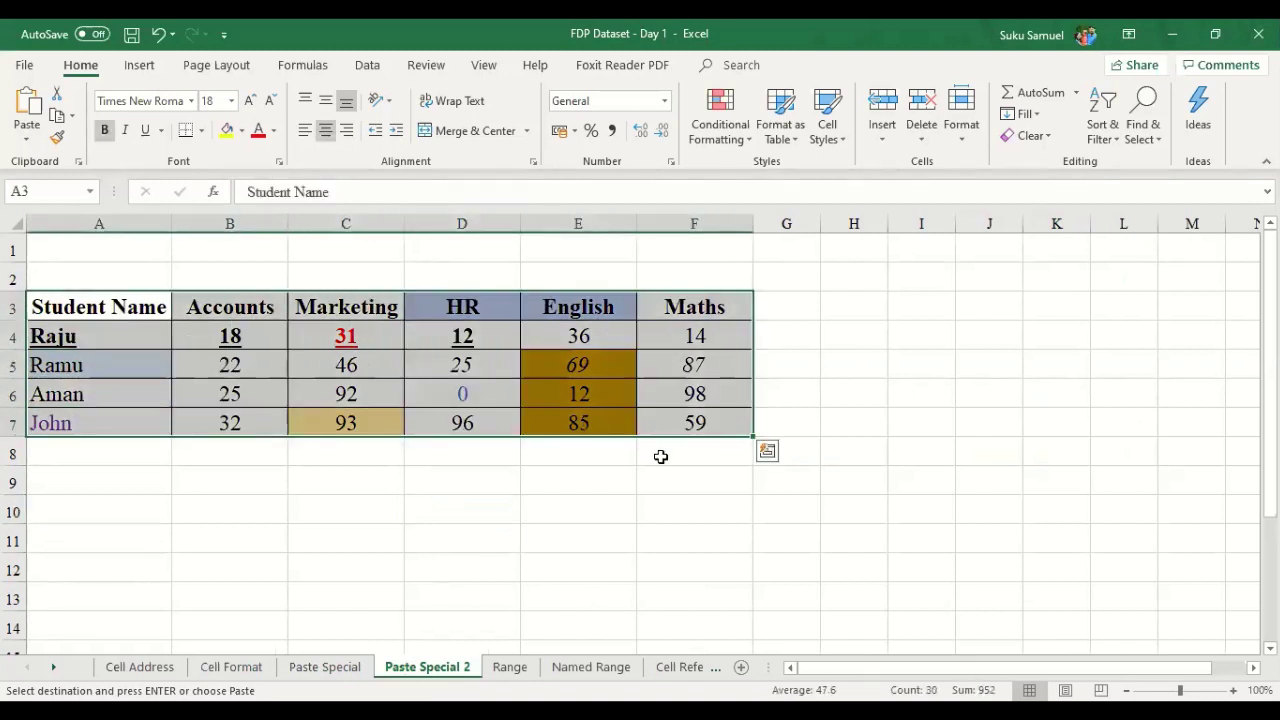
pyautogui.click(606, 512)
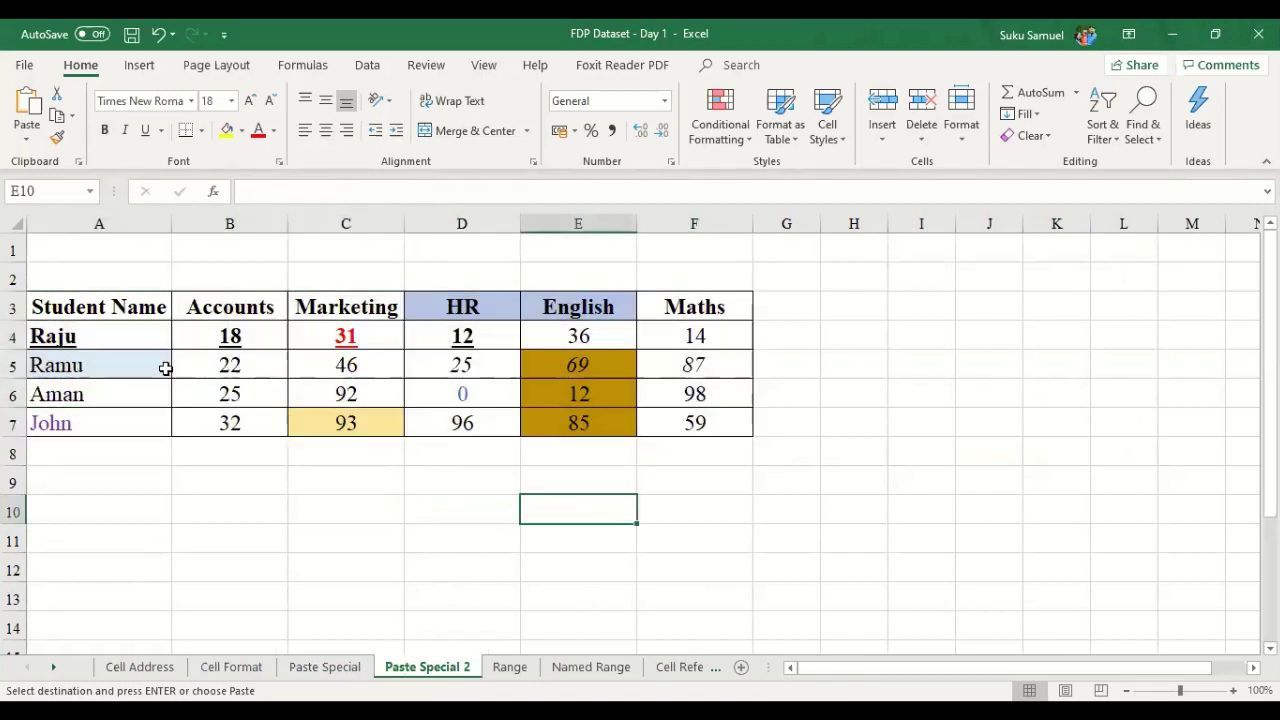
pyautogui.click(108, 305)
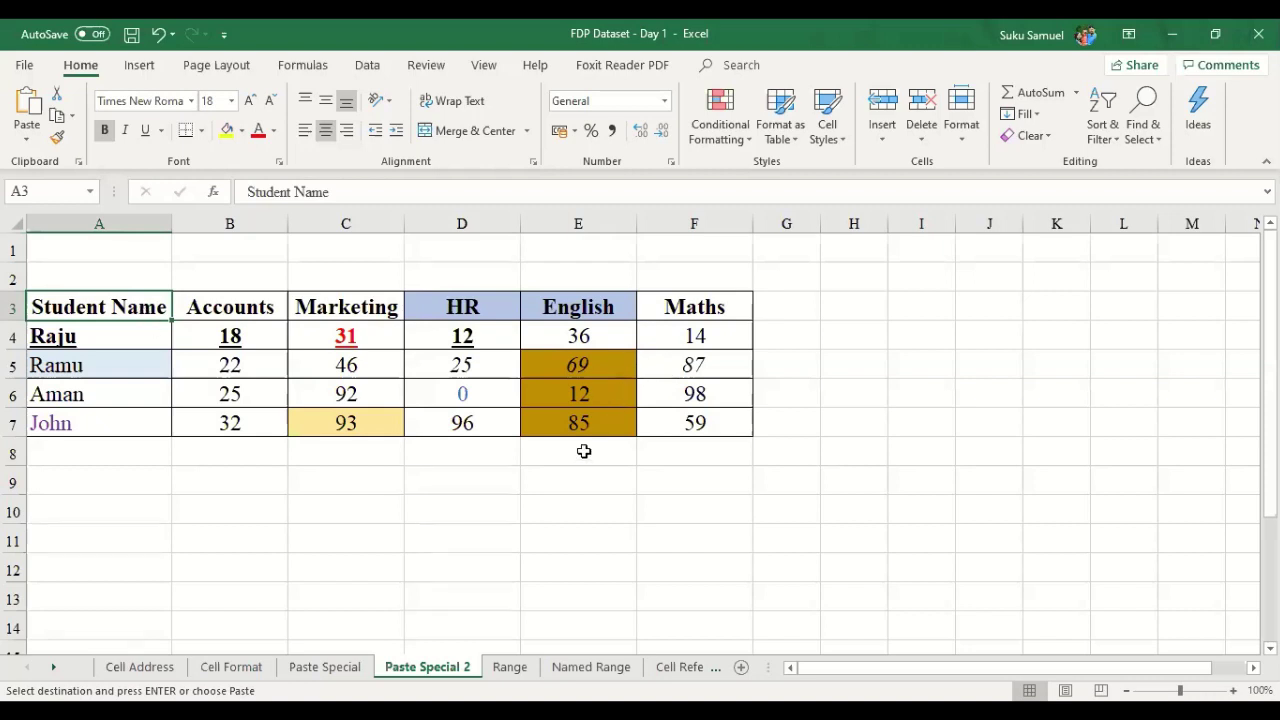
pyautogui.press('Down')
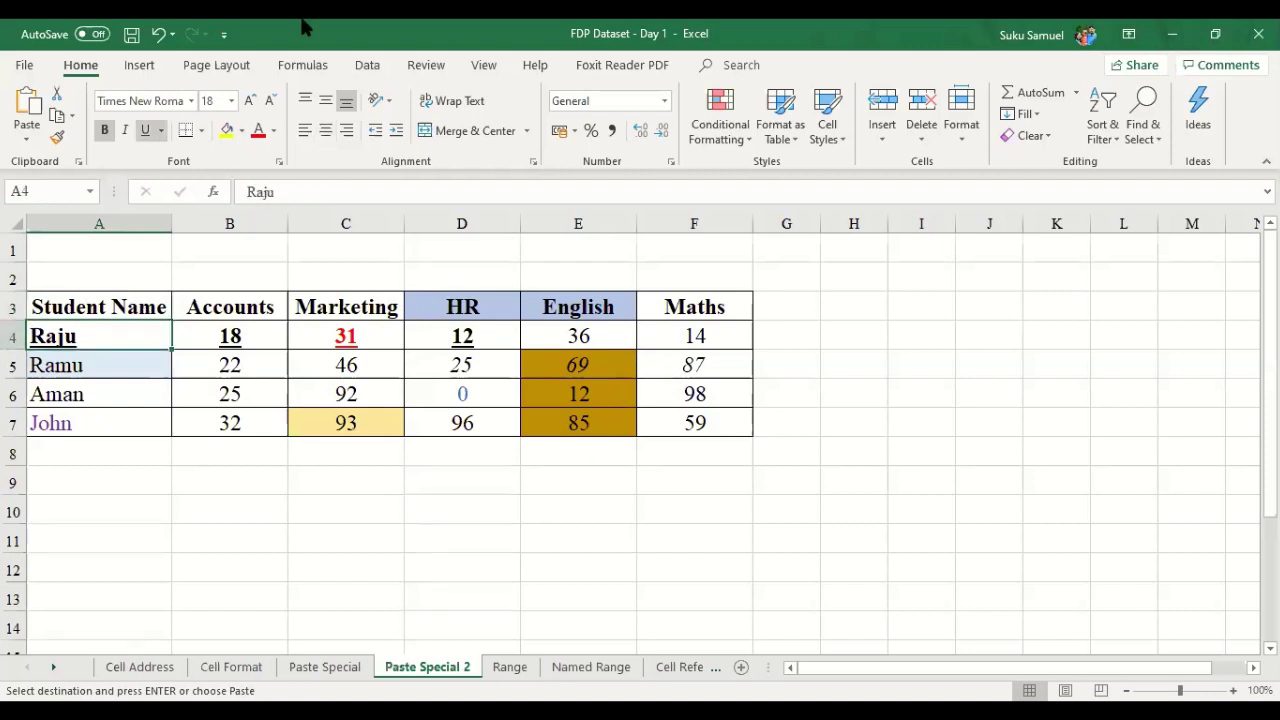
pyautogui.click(331, 482)
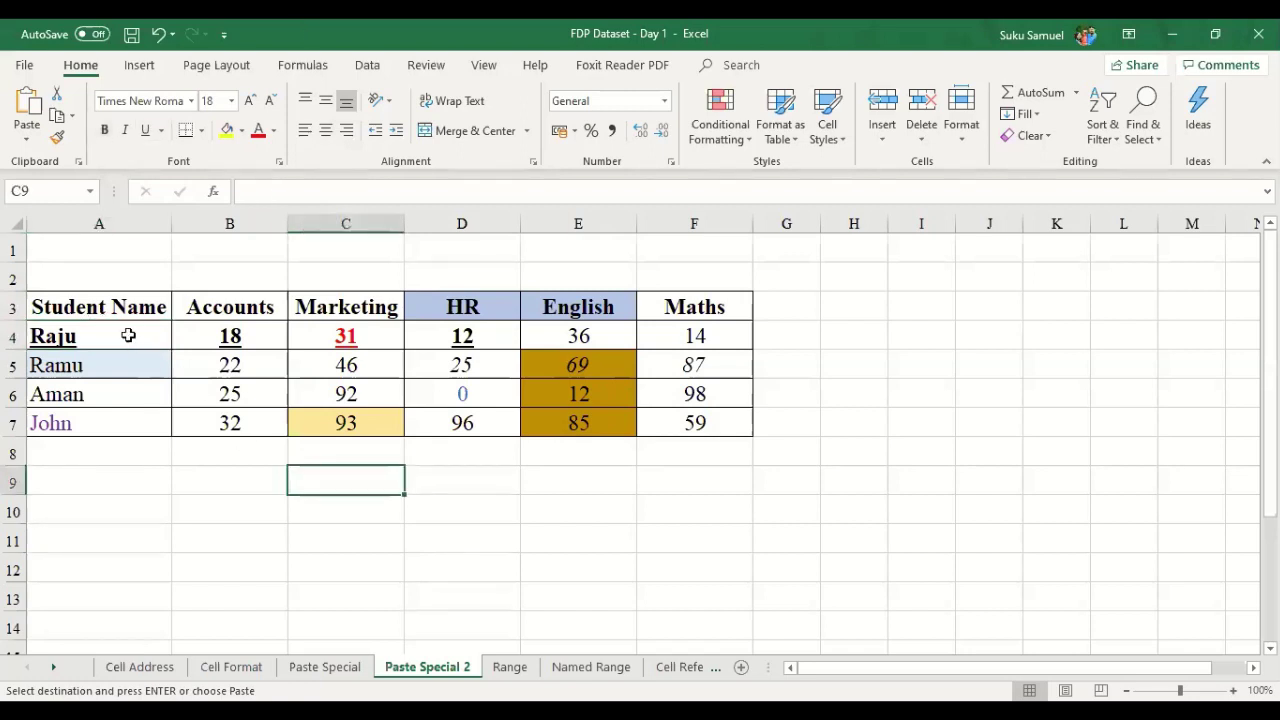
pyautogui.moveTo(108, 305); pyautogui.dragTo(688, 449)
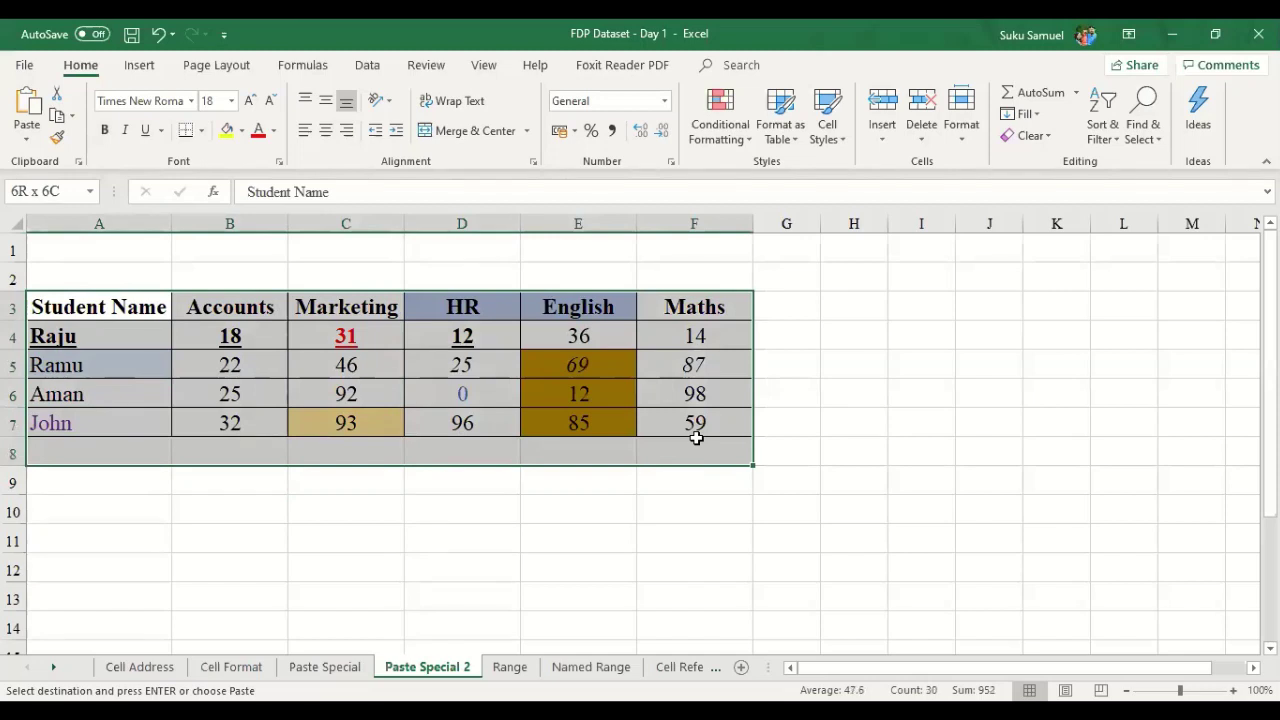
pyautogui.click(611, 480)
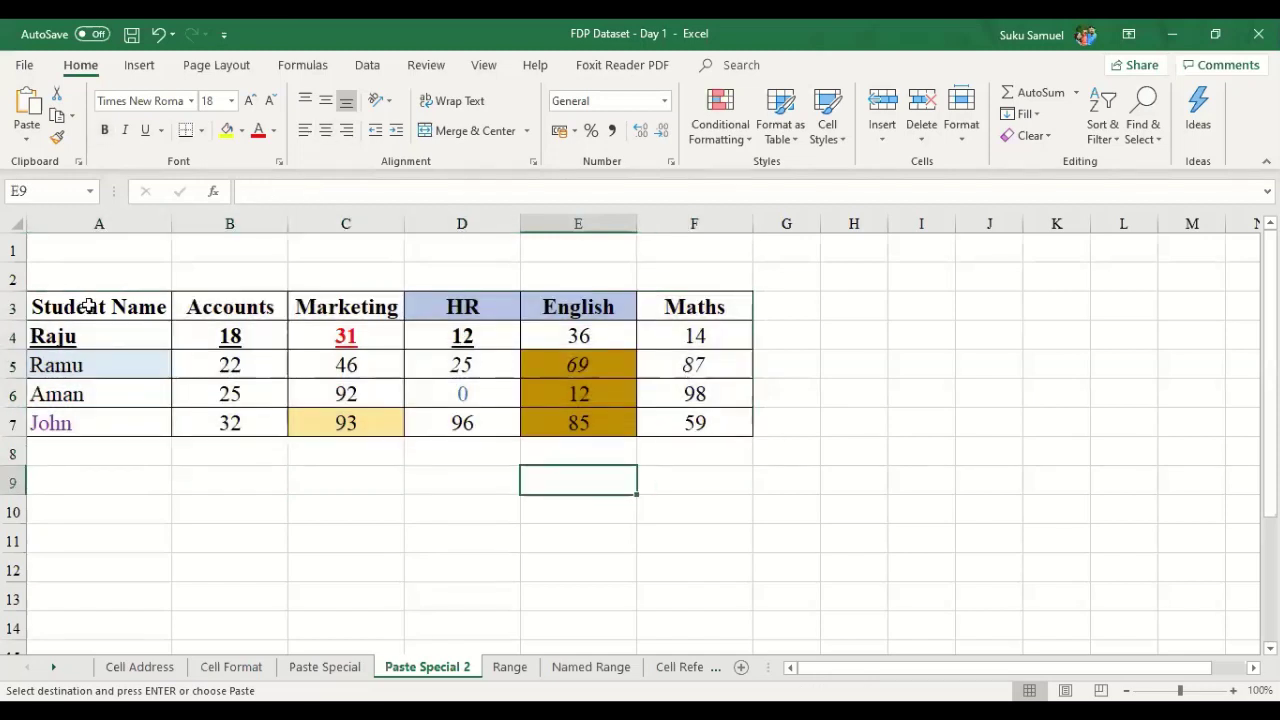
pyautogui.click(89, 307)
pyautogui.moveTo(89, 307); pyautogui.dragTo(692, 443)
pyautogui.hotkey('ctrl', 'c')
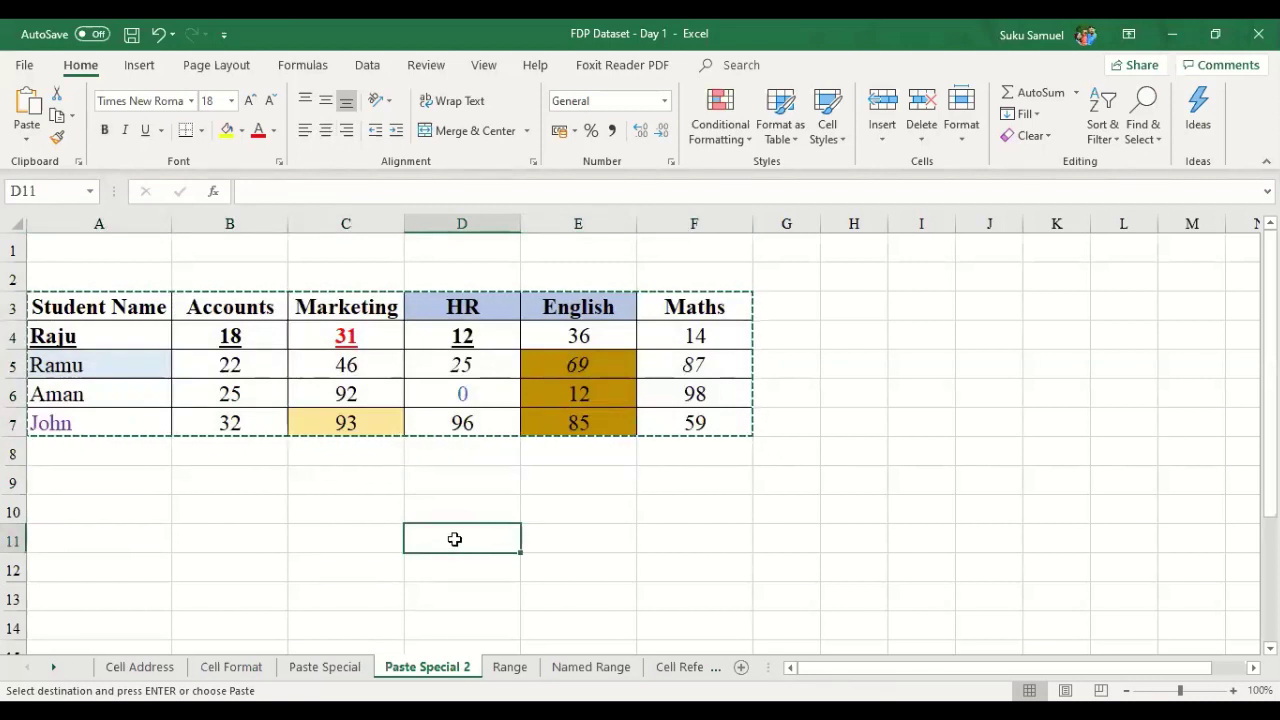
pyautogui.rightClick(454, 539)
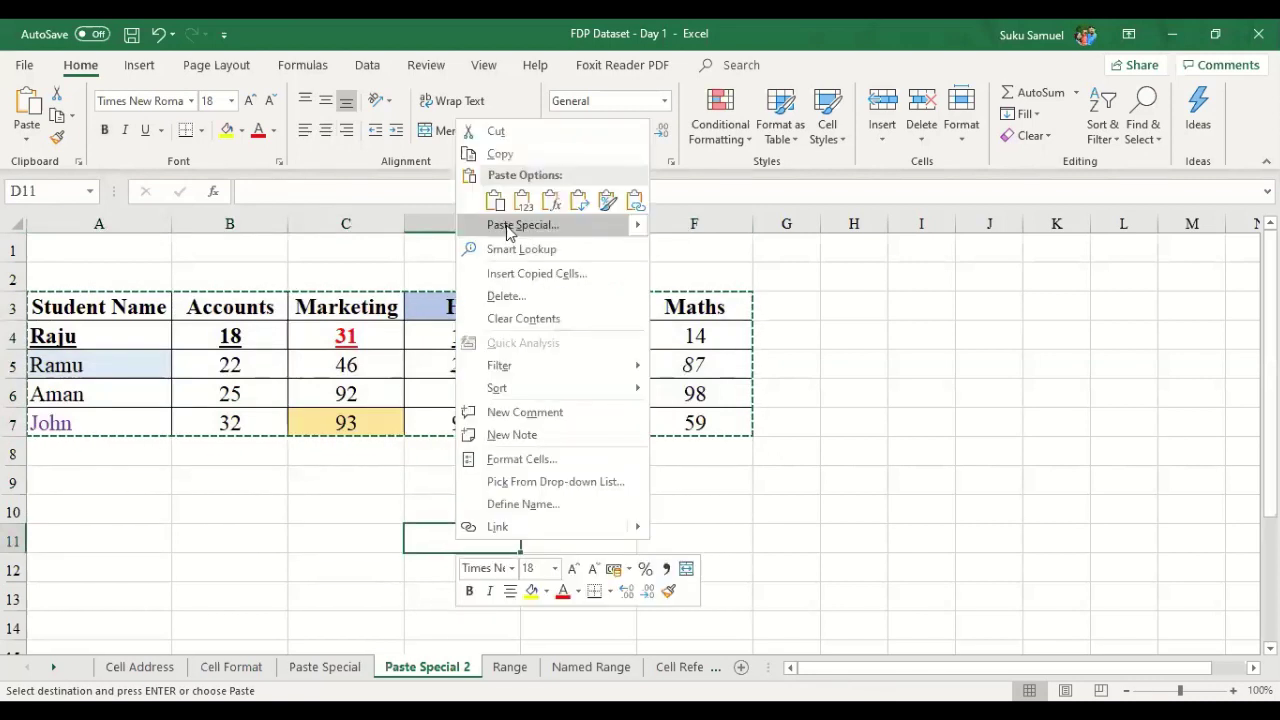
pyautogui.click(510, 225)
pyautogui.click(362, 154)
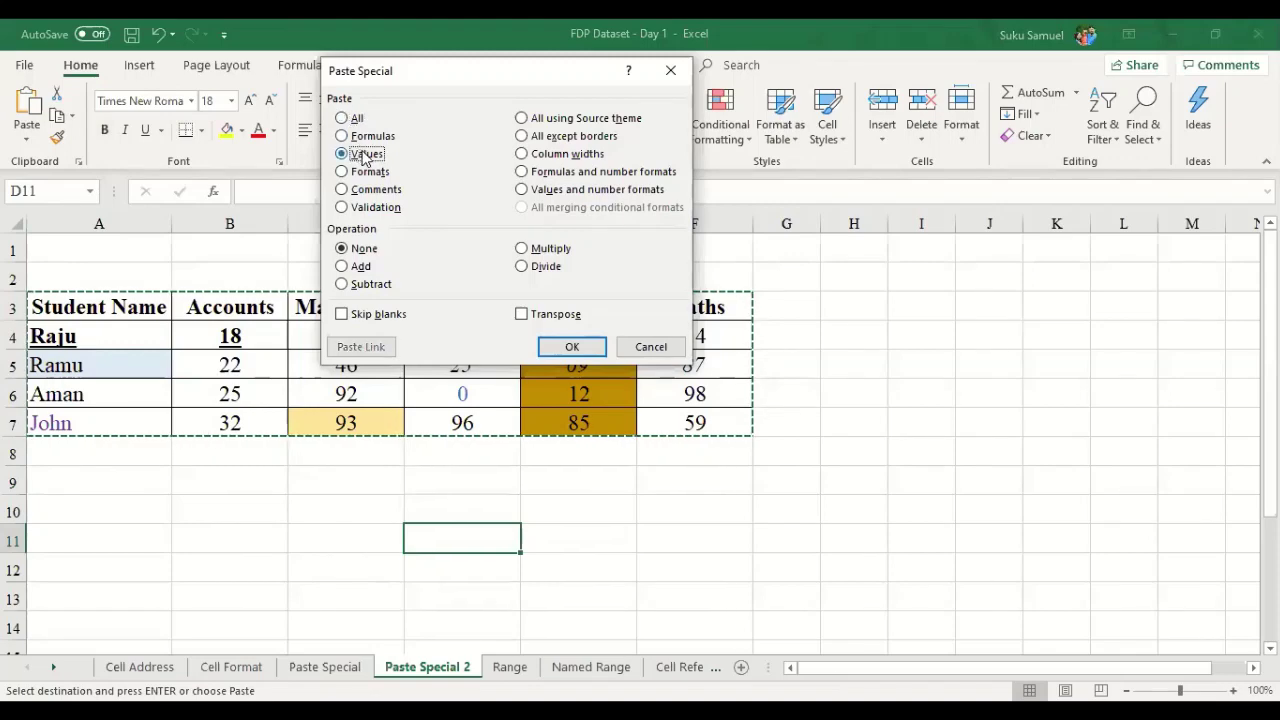
pyautogui.click(571, 347)
pyautogui.scroll(-1, 583, 409)
pyautogui.scroll(1, 345, 337)
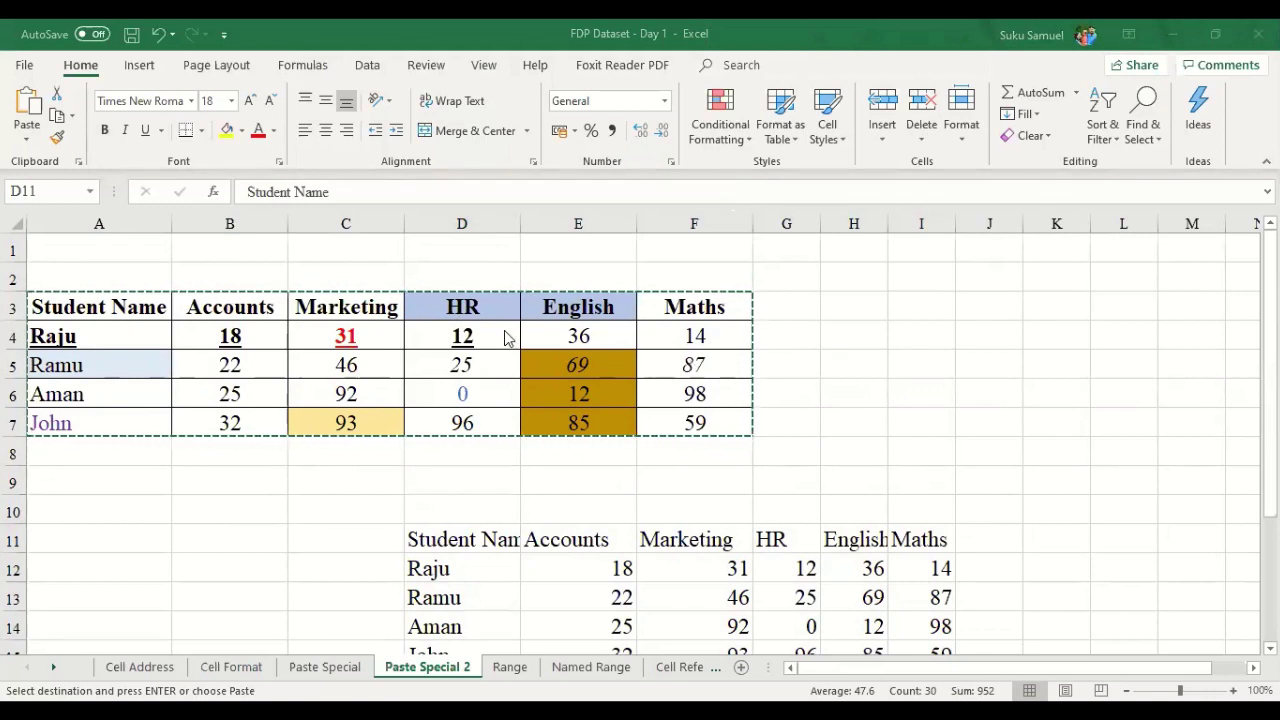
pyautogui.scroll(-1, 502, 340)
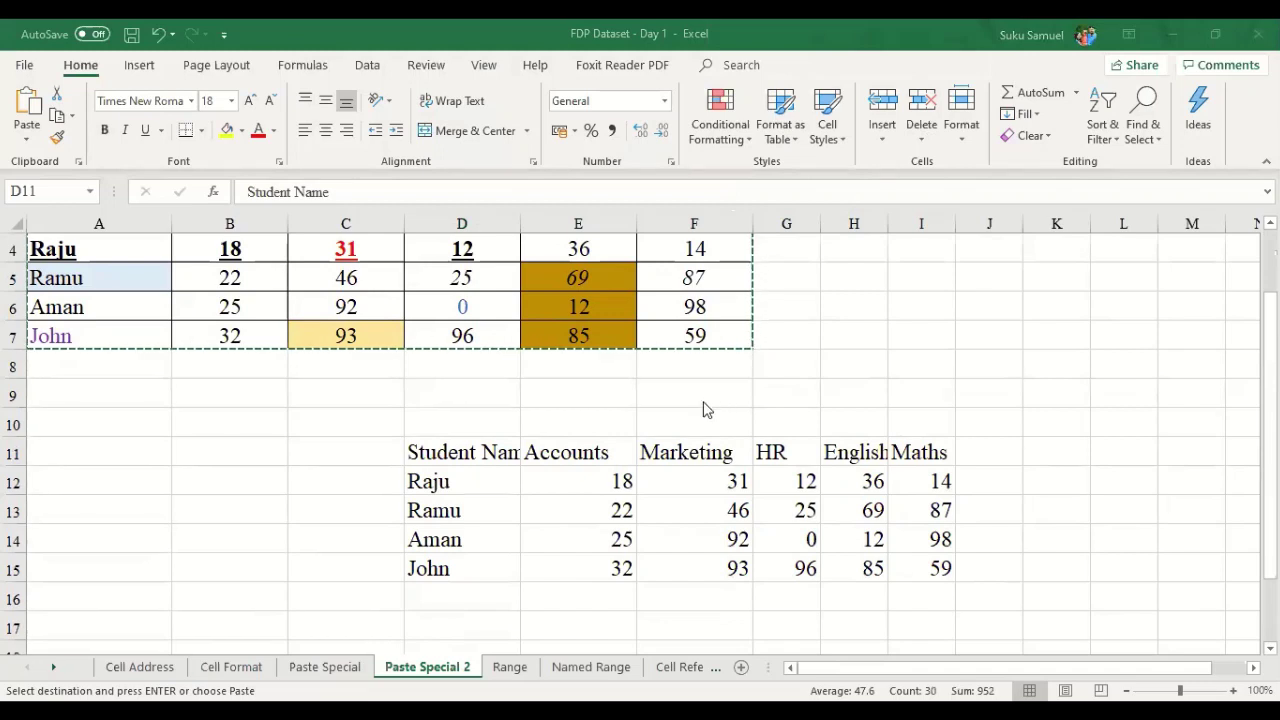
pyautogui.hotkey('ctrl', 'z')
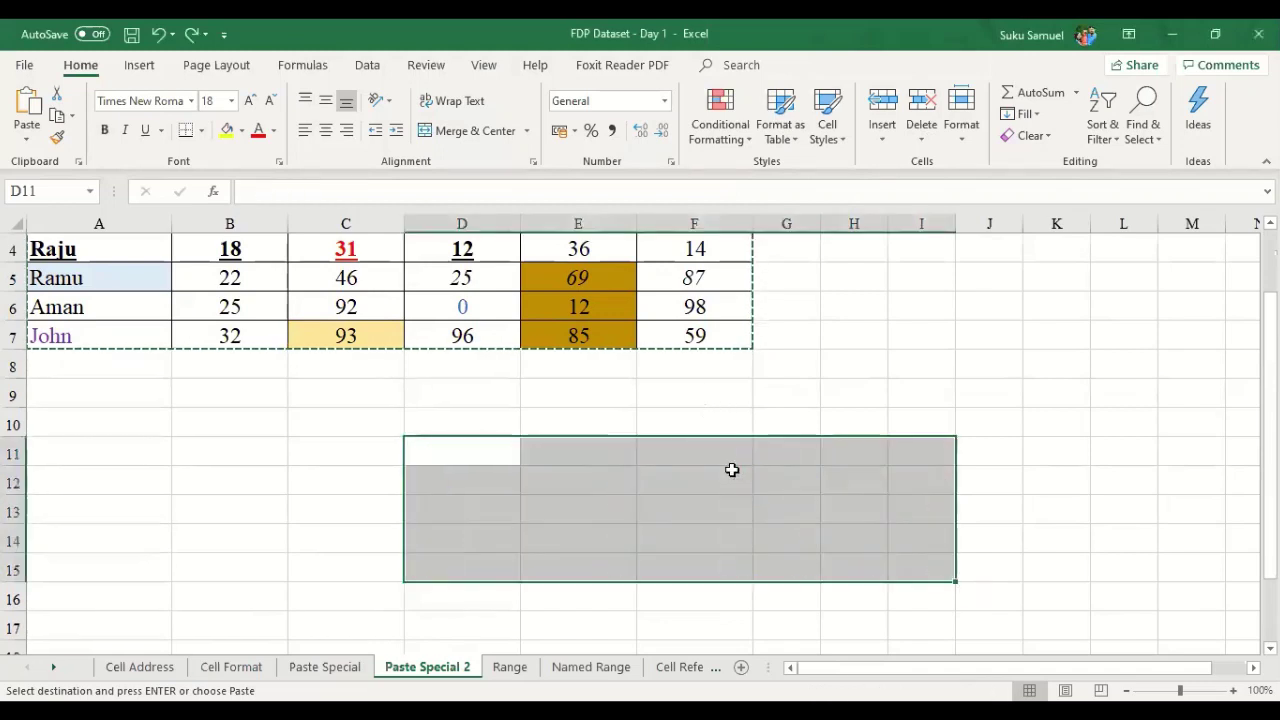
pyautogui.click(496, 455)
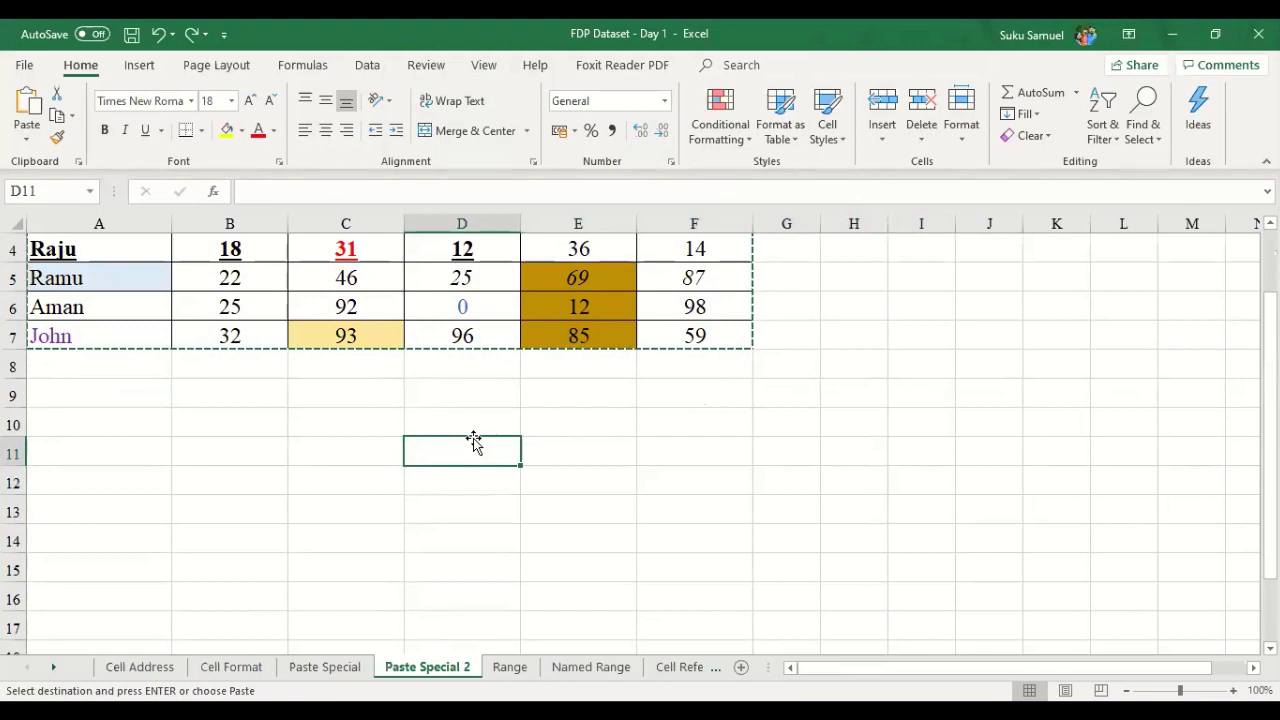
pyautogui.scroll(1, 458, 430)
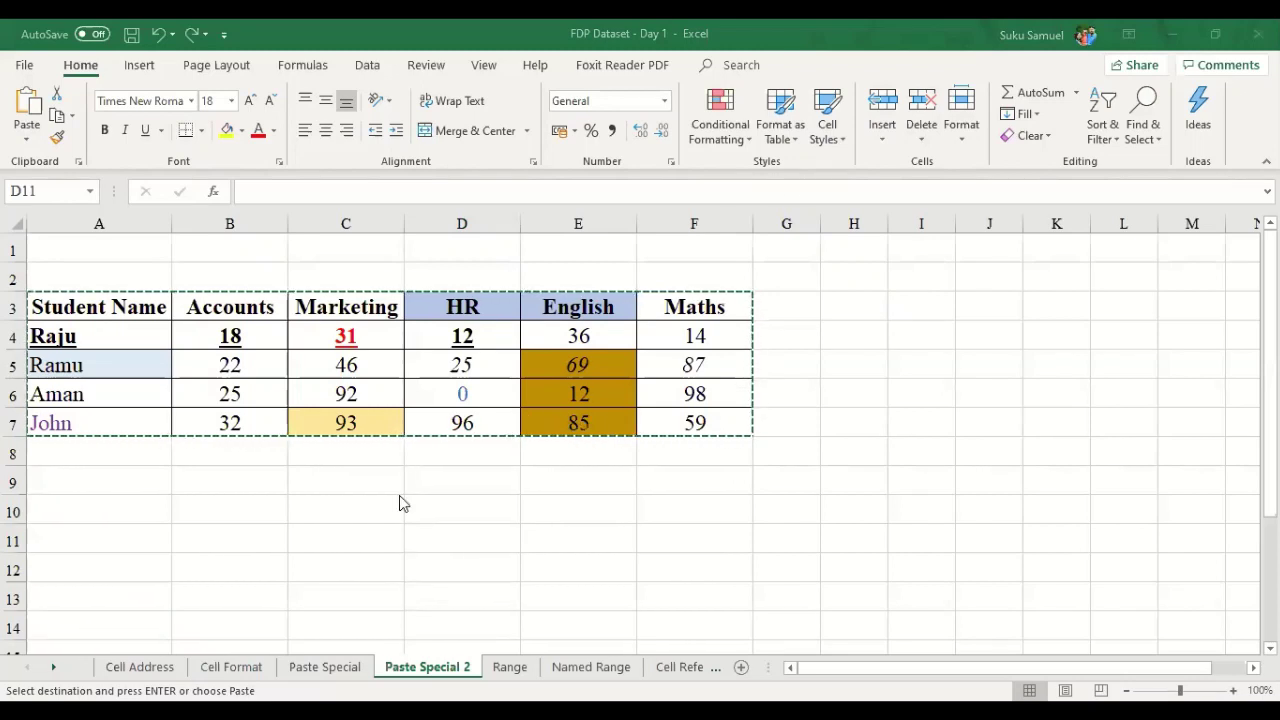
pyautogui.click(150, 520)
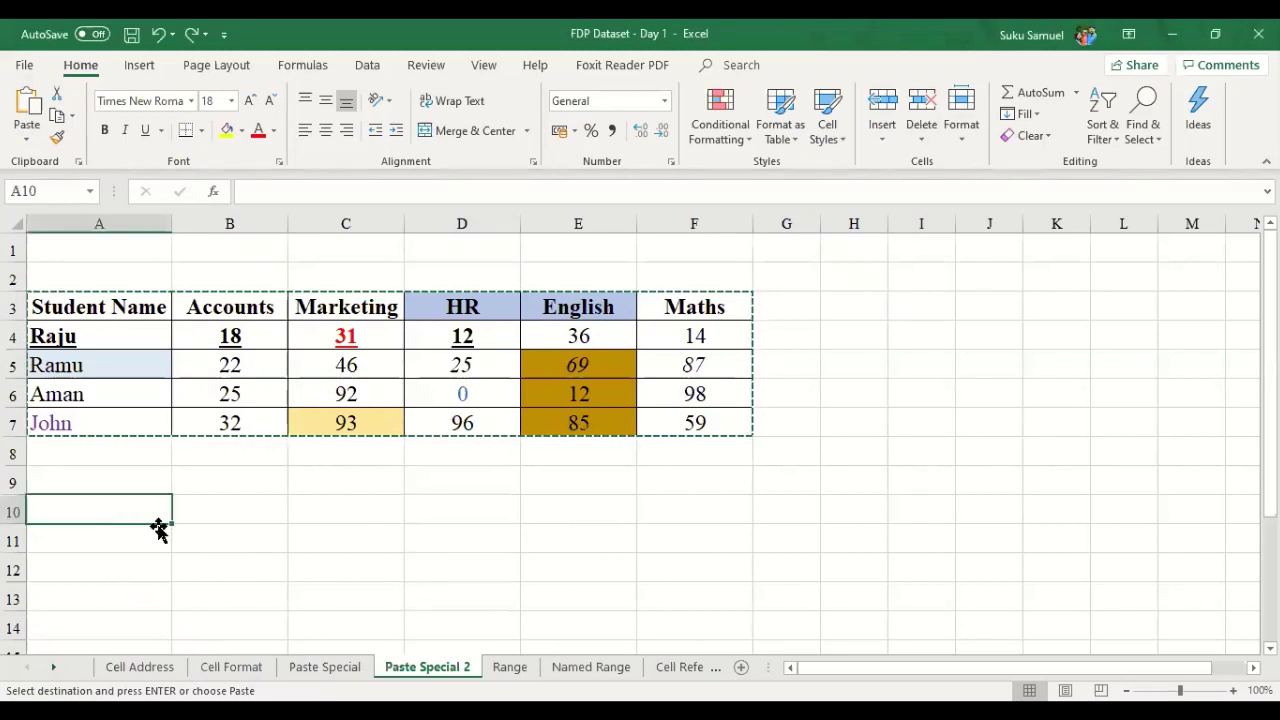
pyautogui.write('Ac')
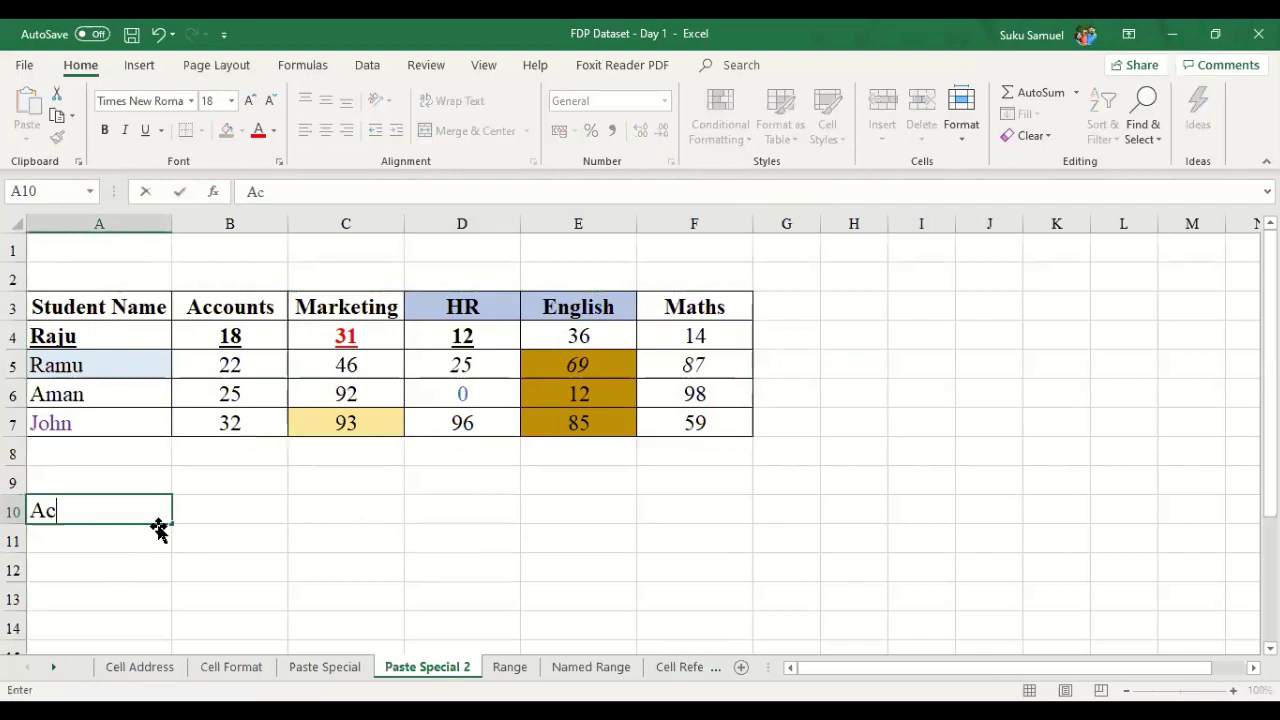
pyautogui.write('count')
pyautogui.press('Return')
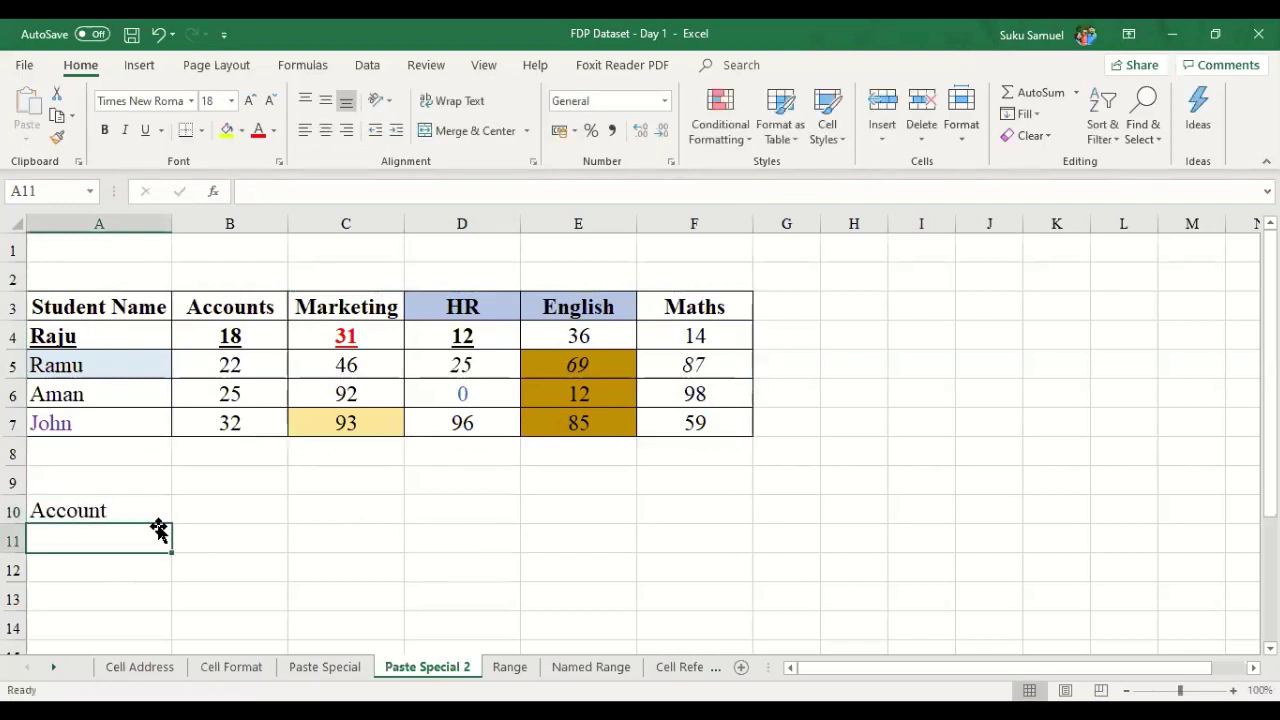
pyautogui.write('Market')
pyautogui.press('Return')
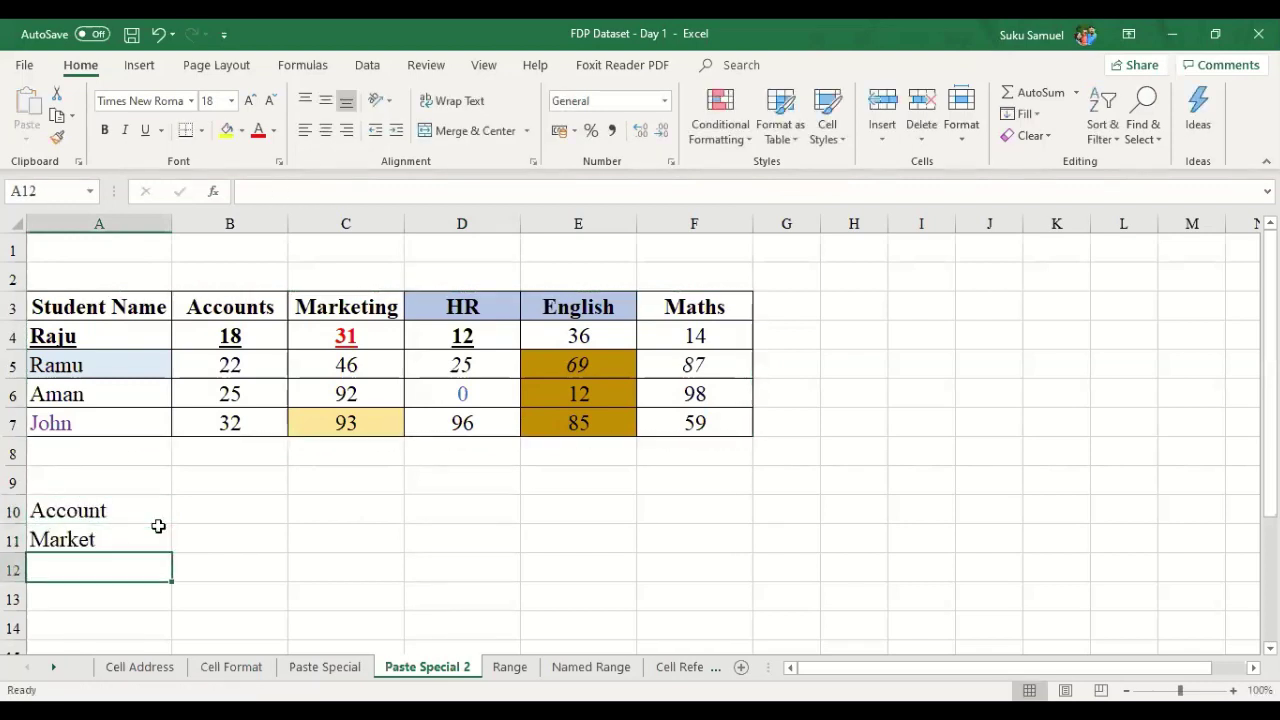
pyautogui.click(158, 528)
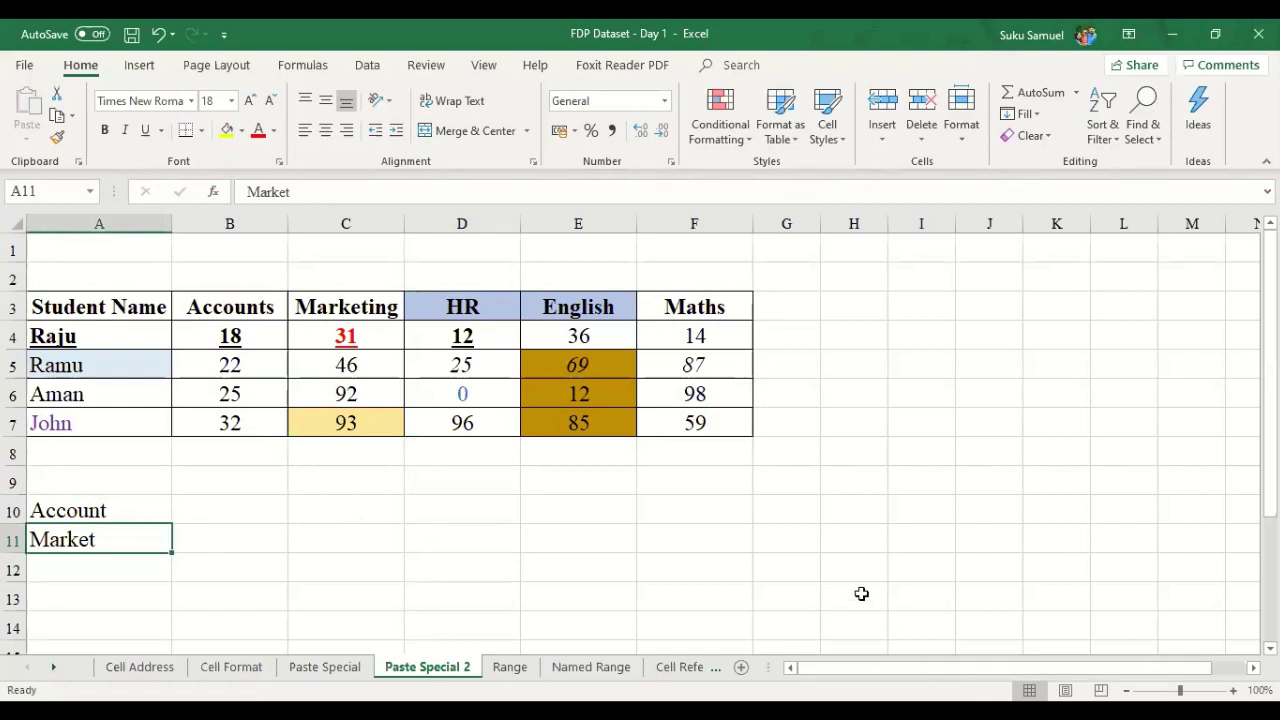
pyautogui.moveTo(147, 514)
pyautogui.mouseDown()
pyautogui.moveTo(140, 531)
pyautogui.moveTo(152, 524)
pyautogui.mouseUp()
pyautogui.press('Delete')
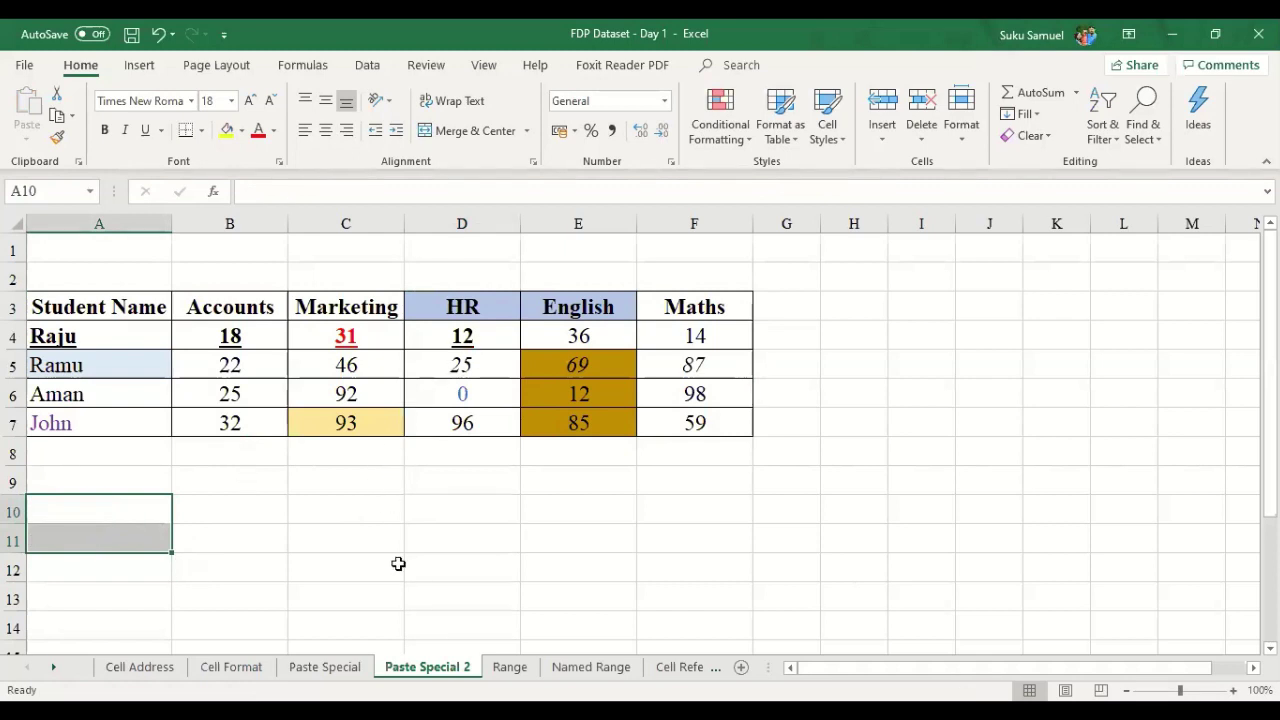
pyautogui.click(395, 564)
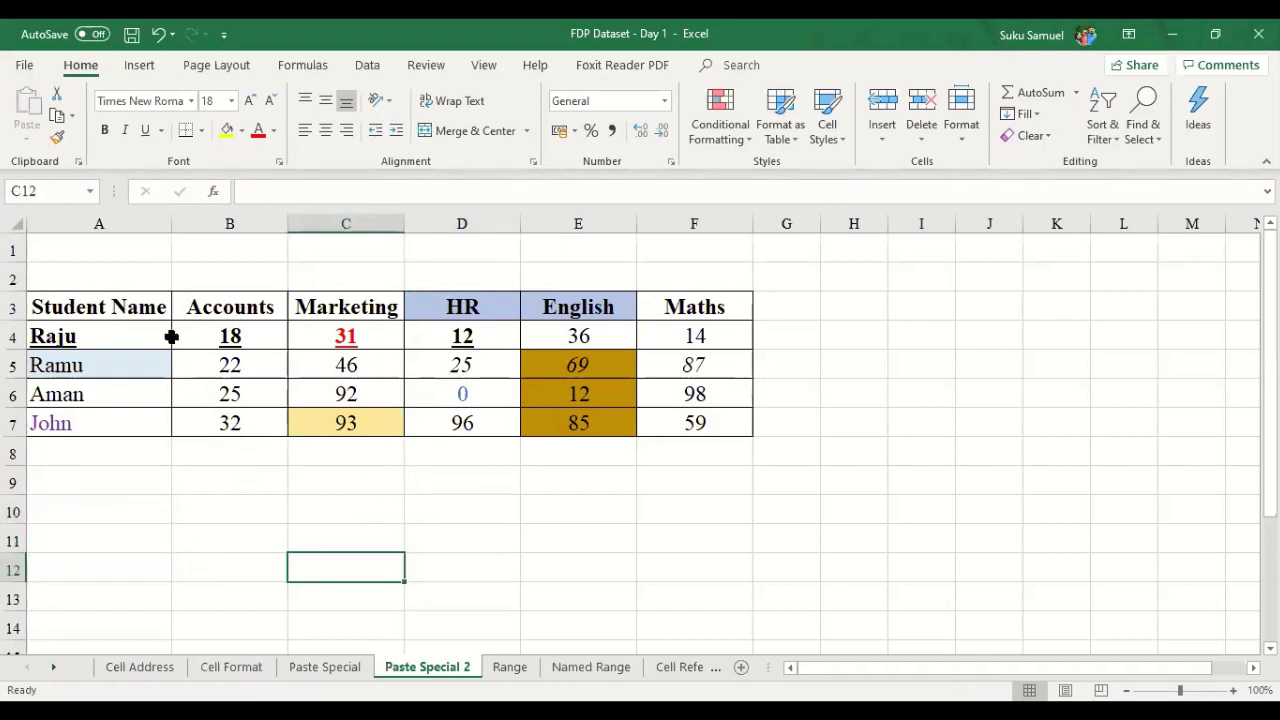
# - Copy A3:F7 and set up a Values plus Transpose Paste Special at B10, then cancel
pyautogui.moveTo(150, 306); pyautogui.dragTo(686, 423)
pyautogui.hotkey('ctrl', 'v')
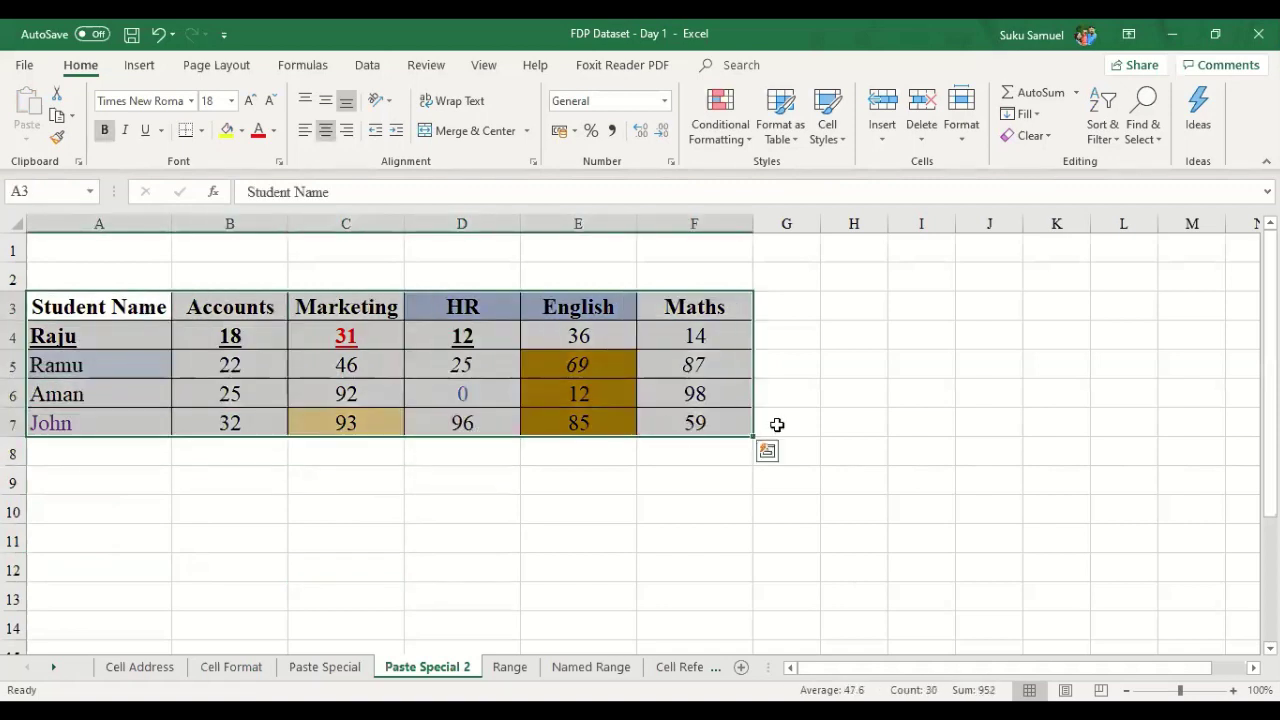
pyautogui.hotkey('ctrl', 'c')
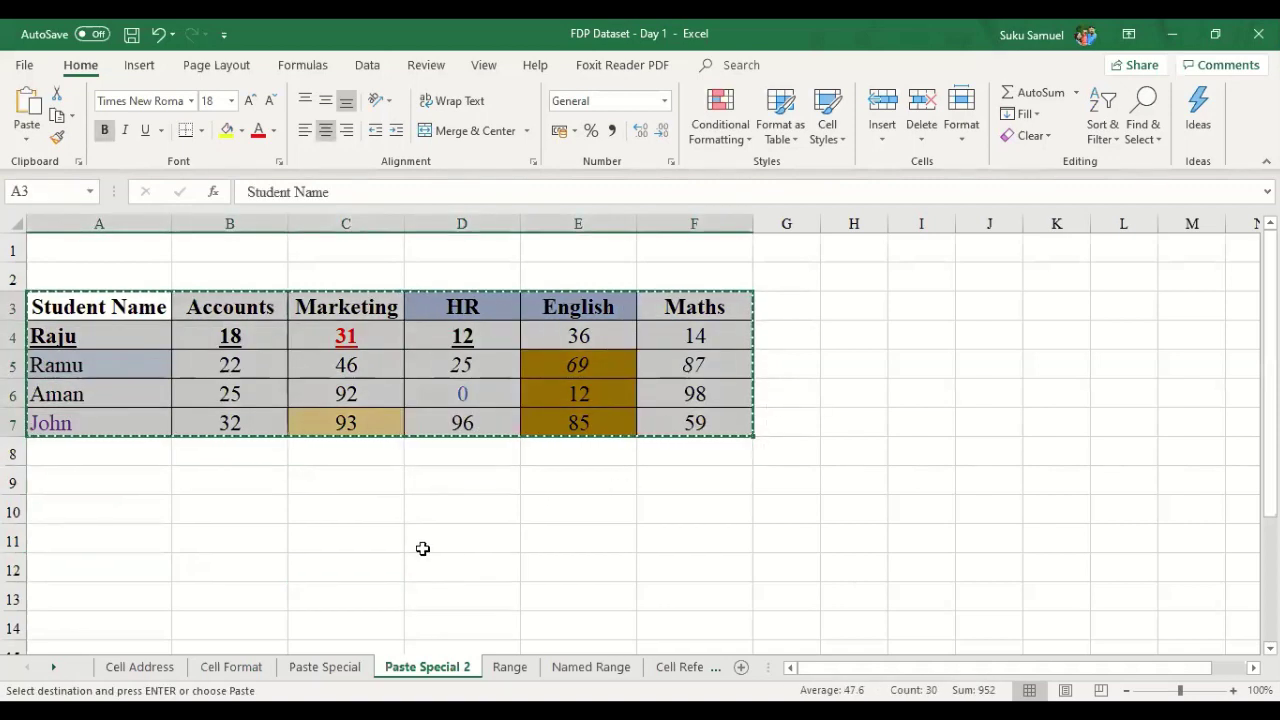
pyautogui.click(226, 513)
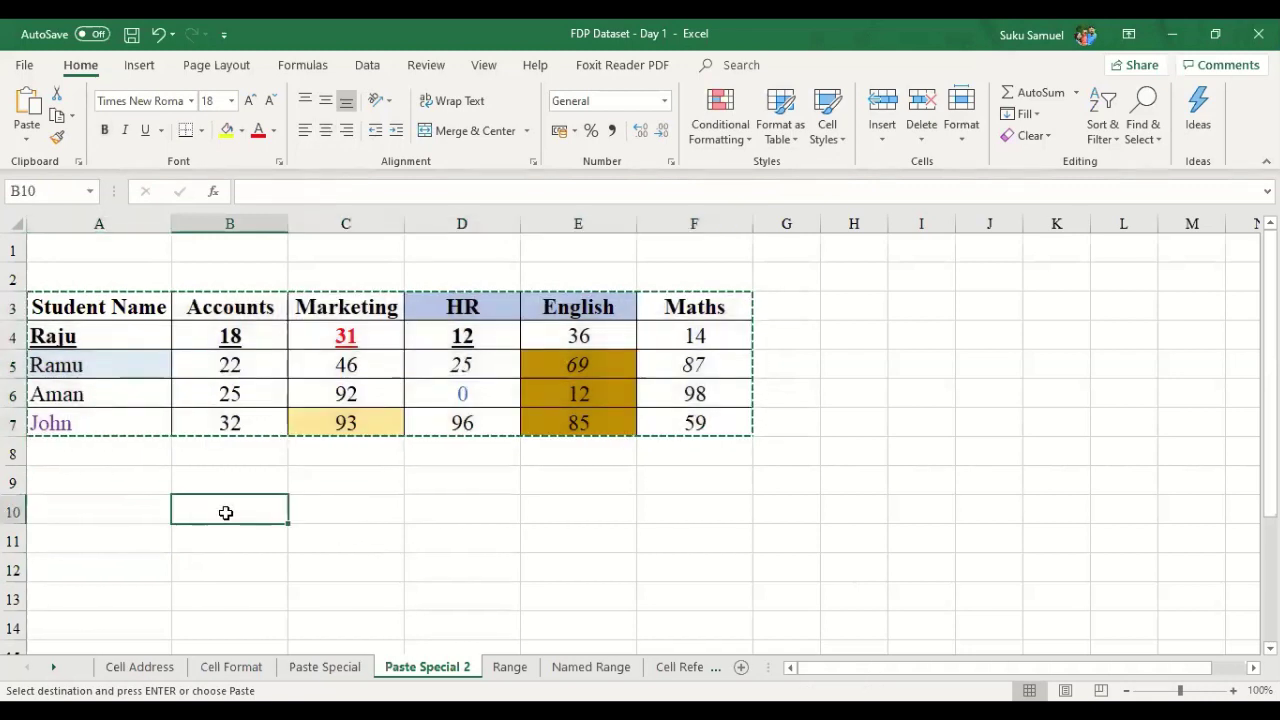
pyautogui.rightClick(226, 513)
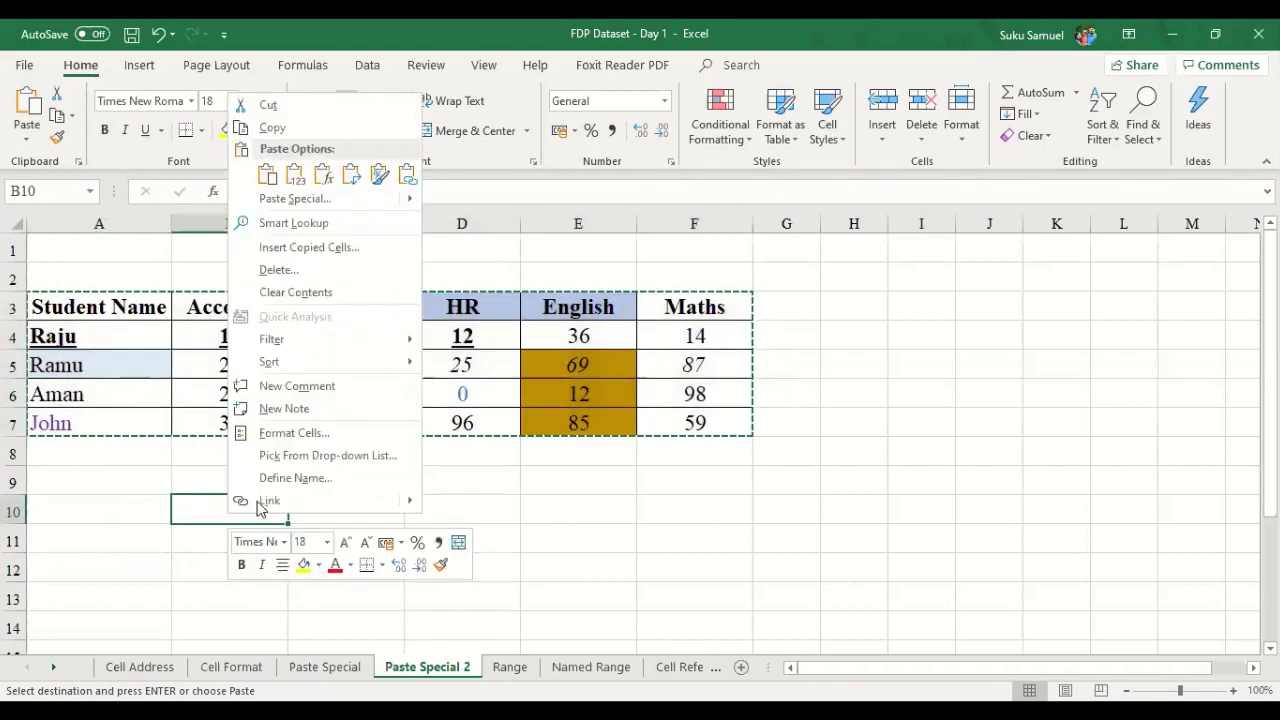
pyautogui.click(283, 200)
pyautogui.click(118, 135)
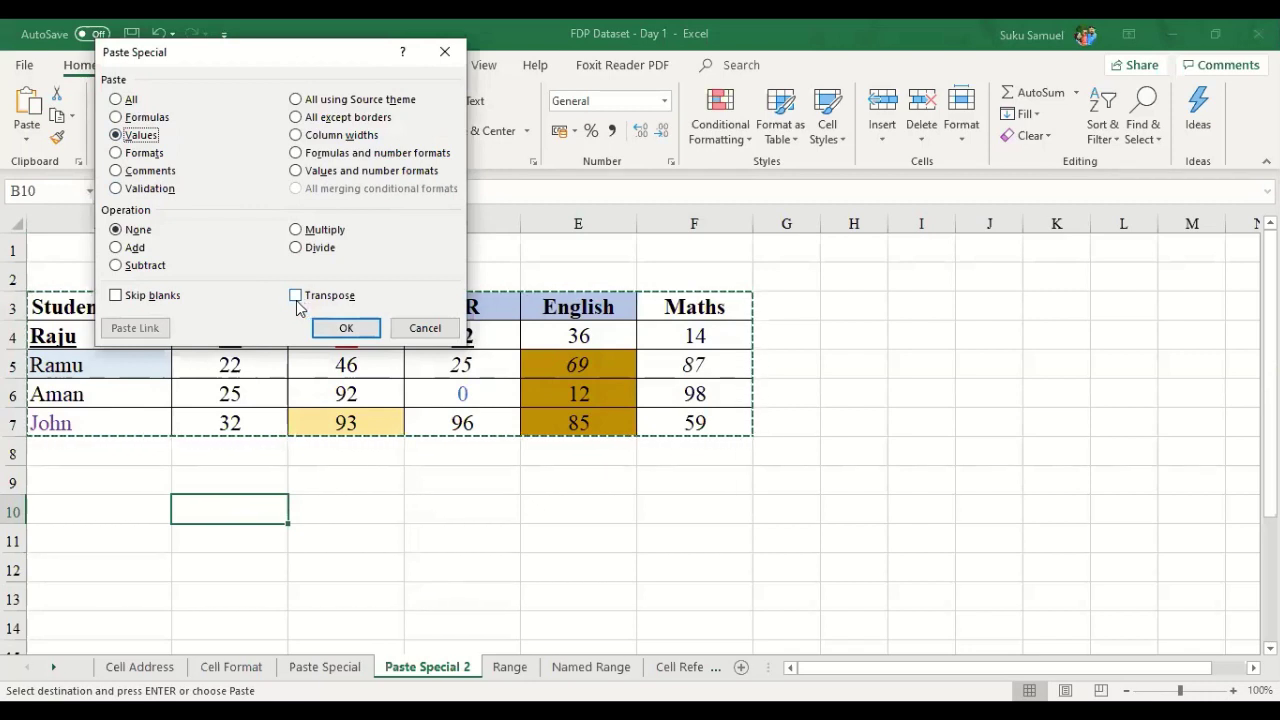
pyautogui.click(297, 306)
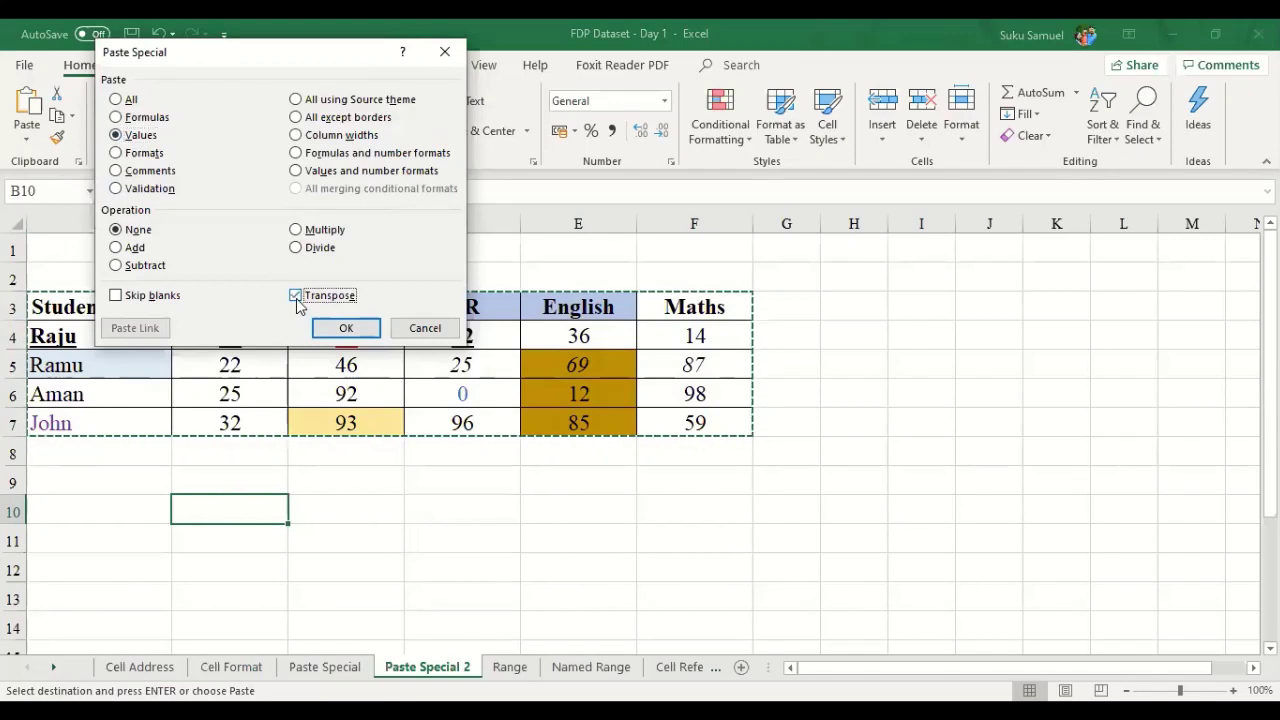
pyautogui.click(424, 337)
# - Paste the marks table at B9 as transposed values via Paste Special
pyautogui.moveTo(95, 300); pyautogui.dragTo(708, 423)
pyautogui.hotkey('ctrl', 'v')
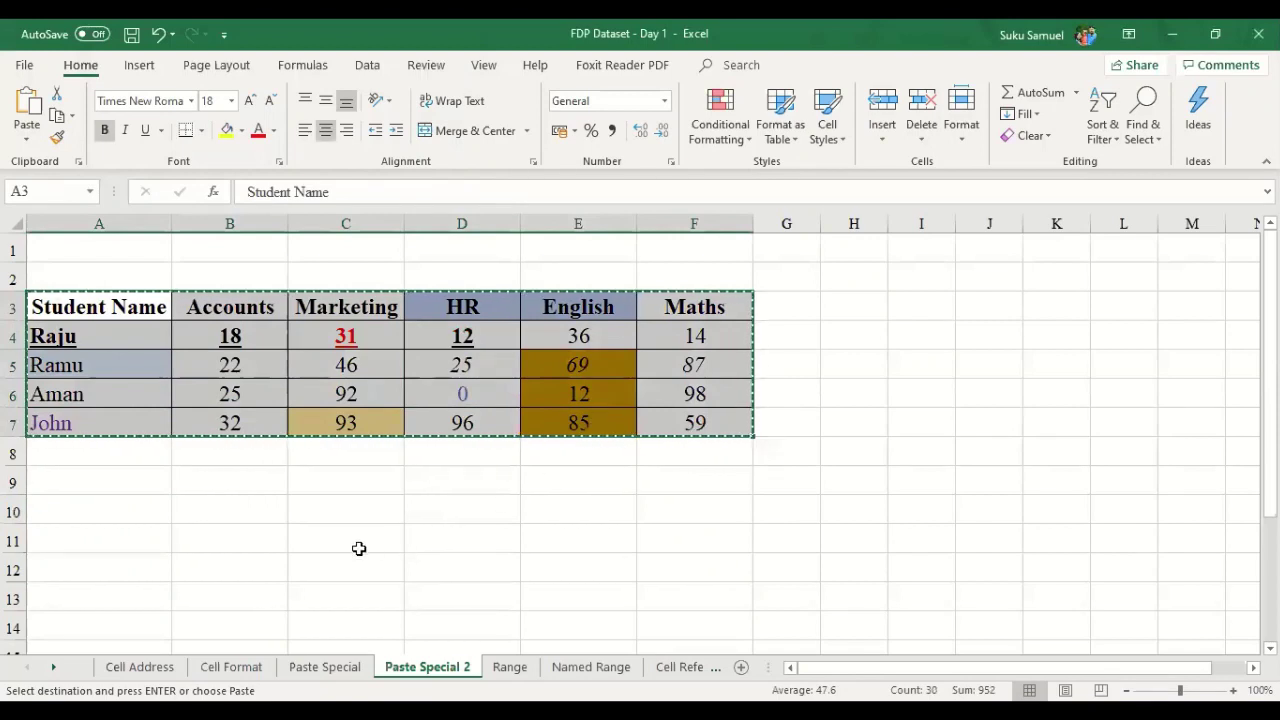
pyautogui.rightClick(259, 481)
pyautogui.click(285, 176)
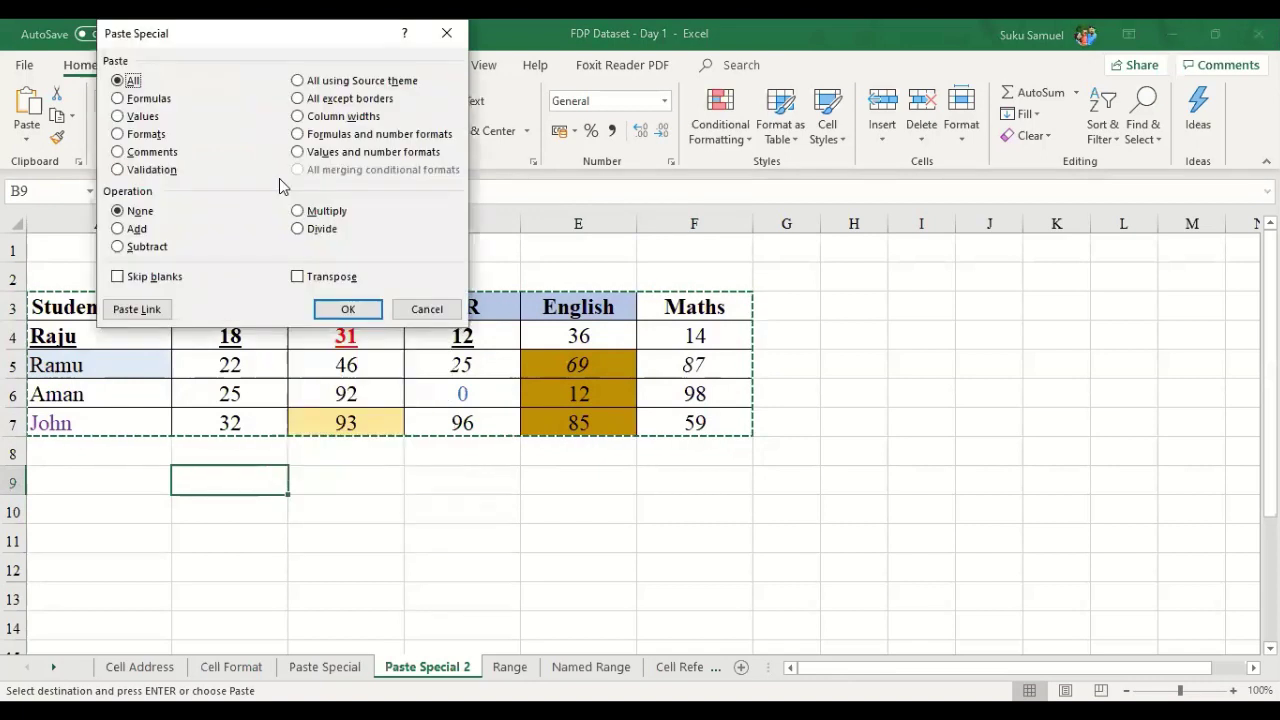
pyautogui.click(118, 117)
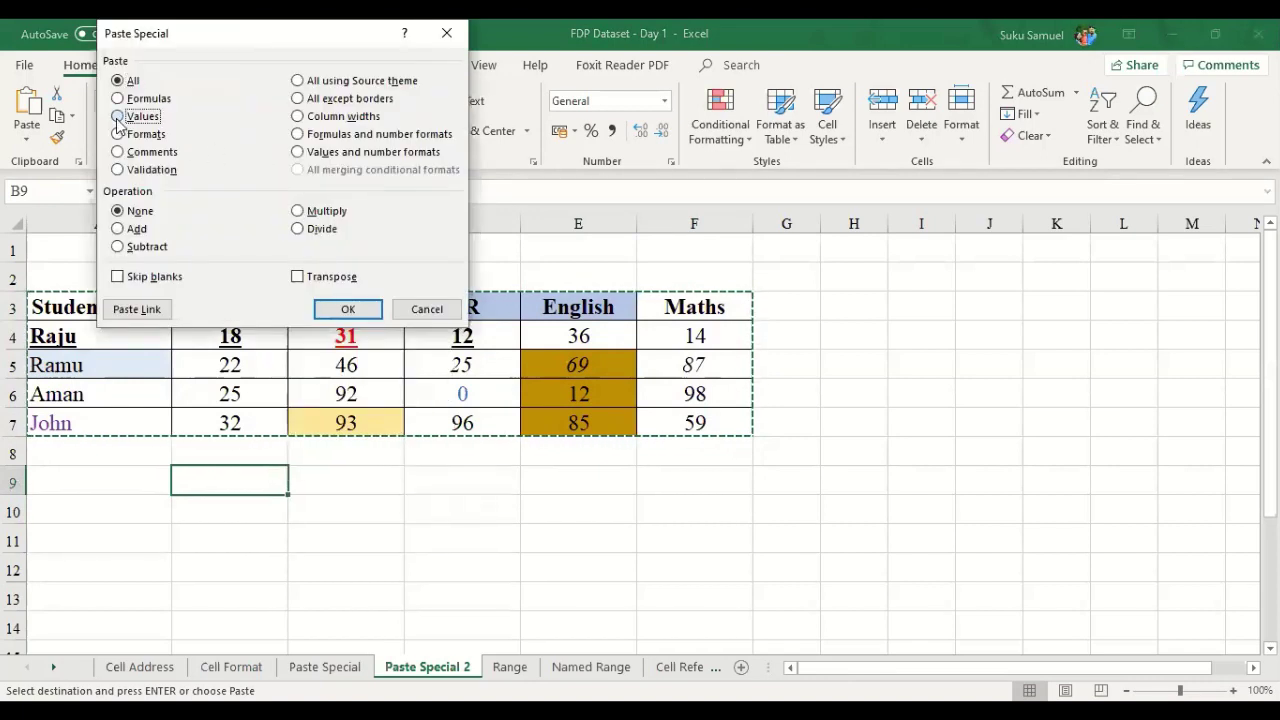
pyautogui.click(298, 279)
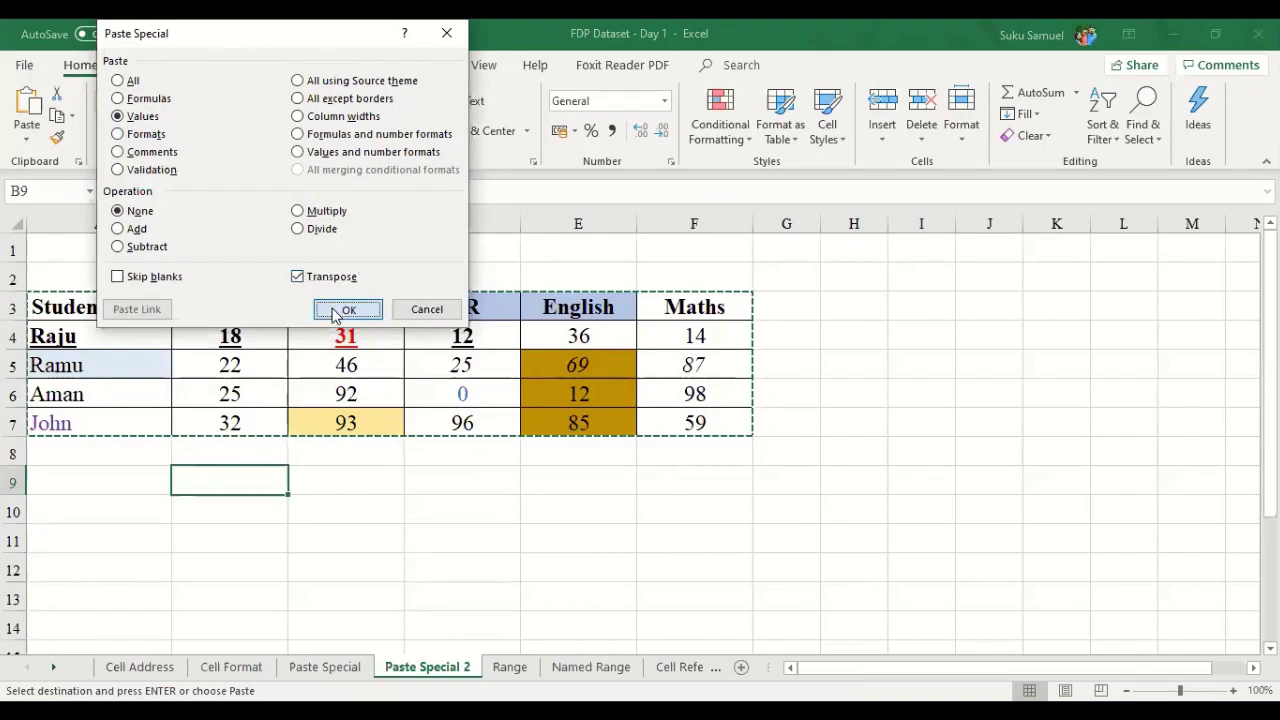
pyautogui.click(335, 311)
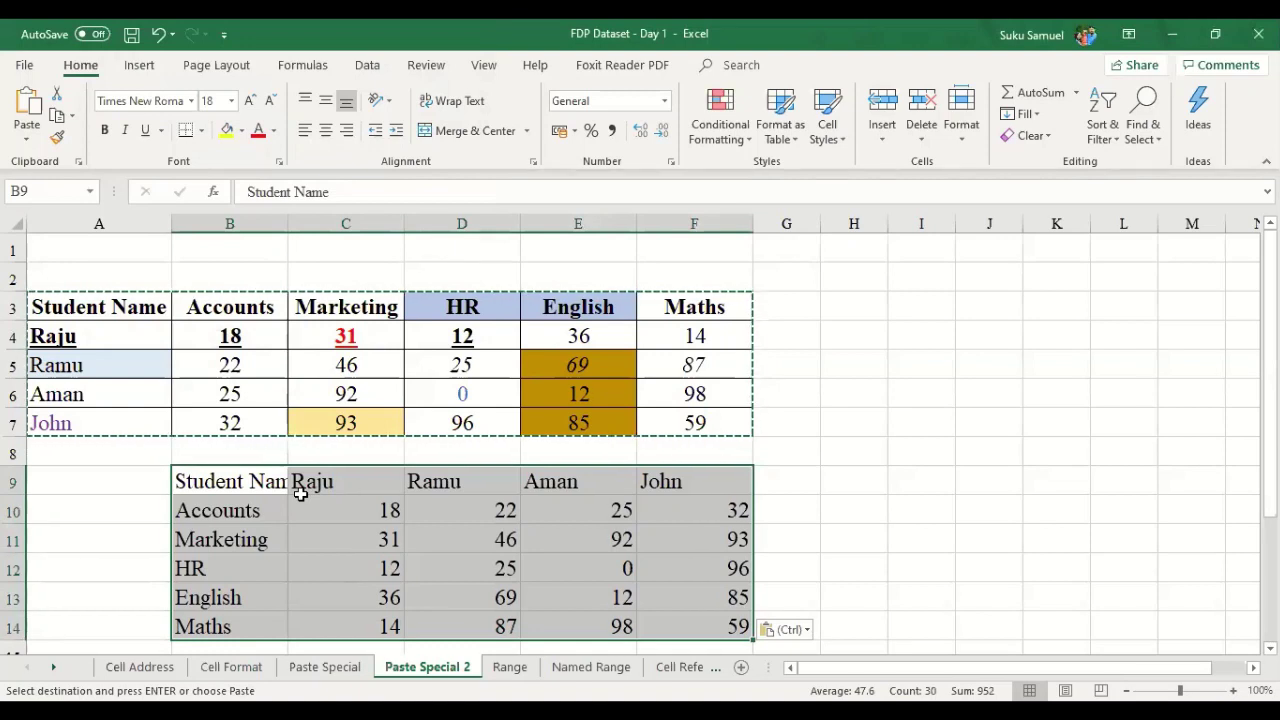
# - Clear the earlier transposed paste from below the marks table
pyautogui.press('Delete')
pyautogui.hotkey('ctrl', 'z')
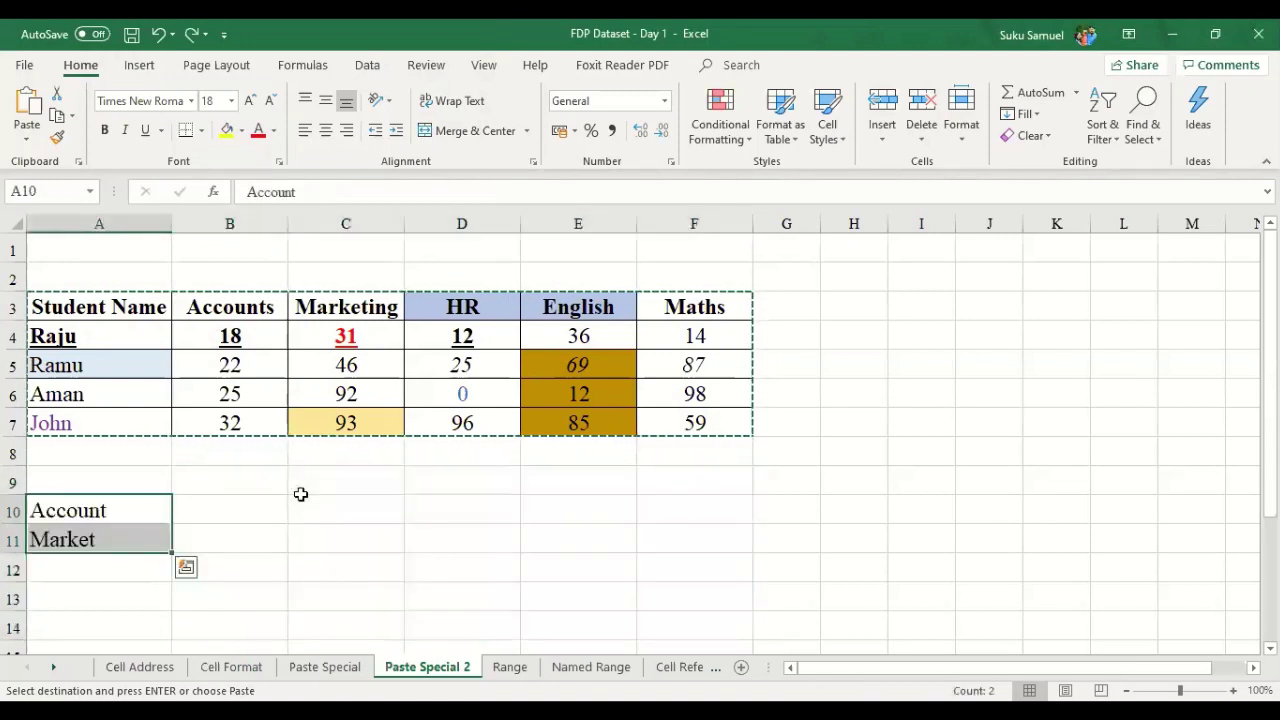
pyautogui.press('Delete')
pyautogui.press('Escape')
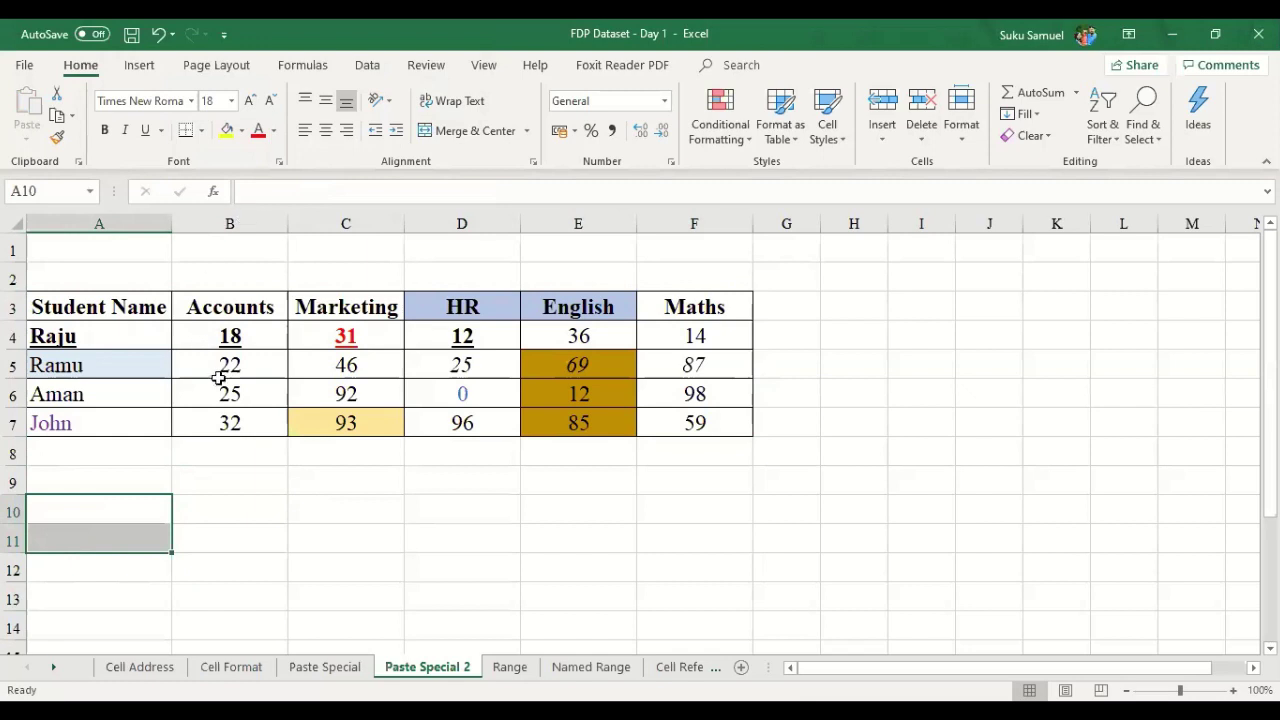
# - Copy A3:F7 and paste it at A10 as values with Transpose
pyautogui.moveTo(214, 375); pyautogui.dragTo(218, 393)
pyautogui.moveTo(129, 300); pyautogui.dragTo(718, 424)
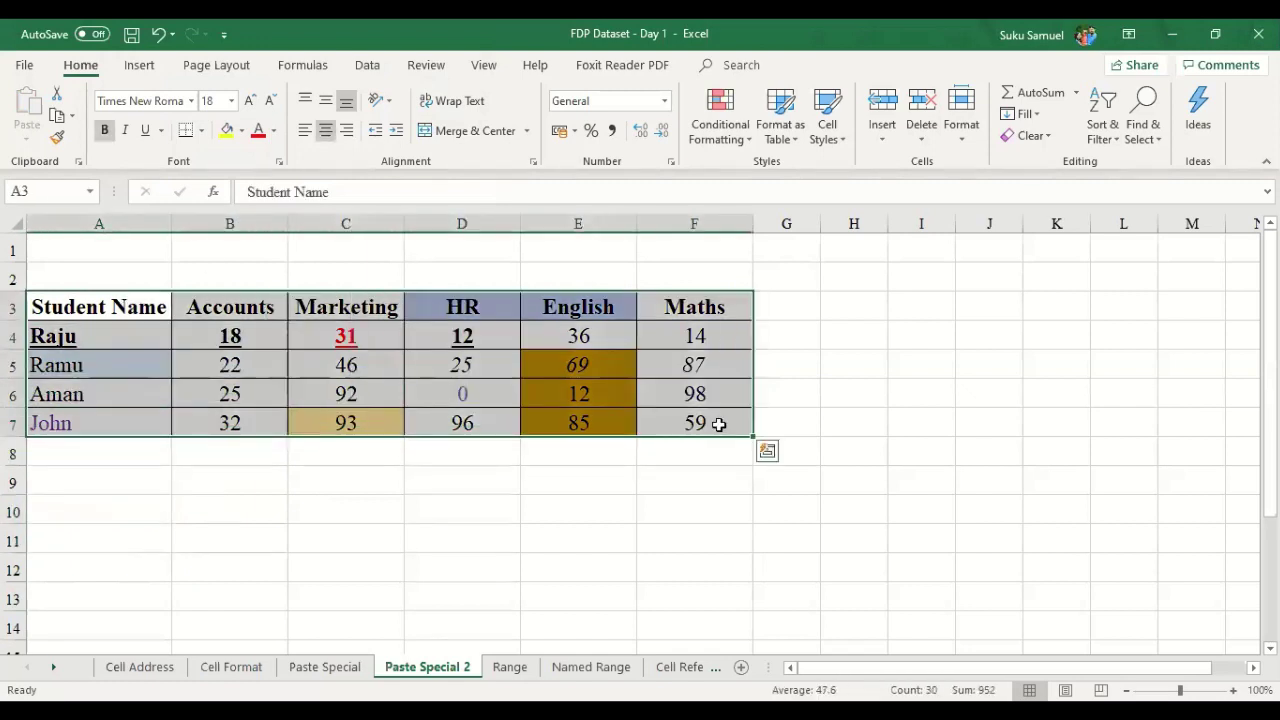
pyautogui.hotkey('ctrl', 'c')
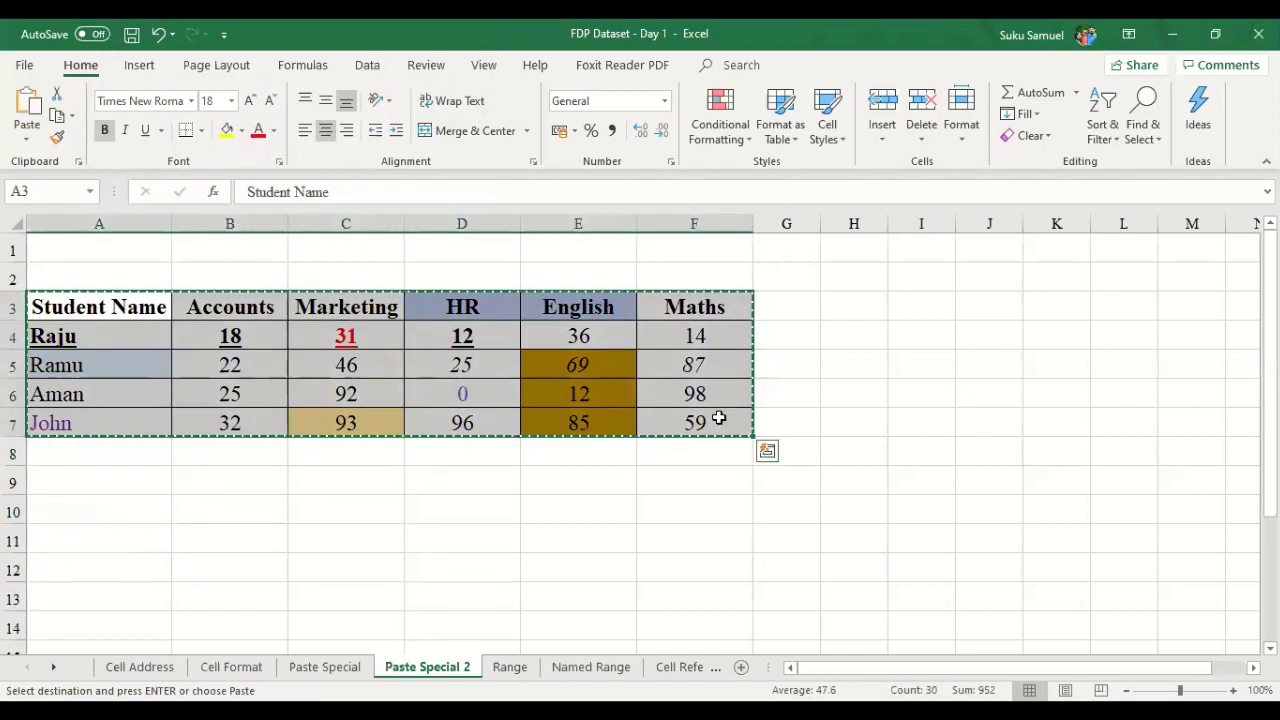
pyautogui.click(107, 511)
pyautogui.rightClick(107, 511)
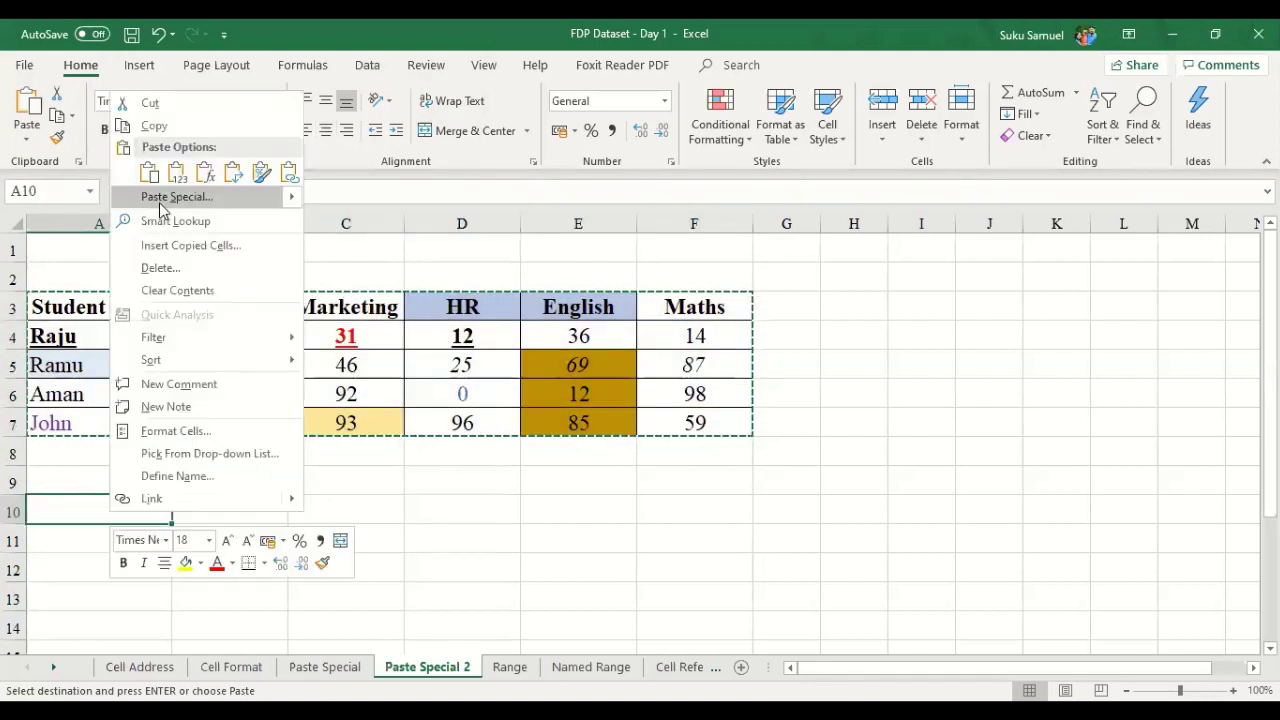
pyautogui.click(159, 202)
pyautogui.click(70, 133)
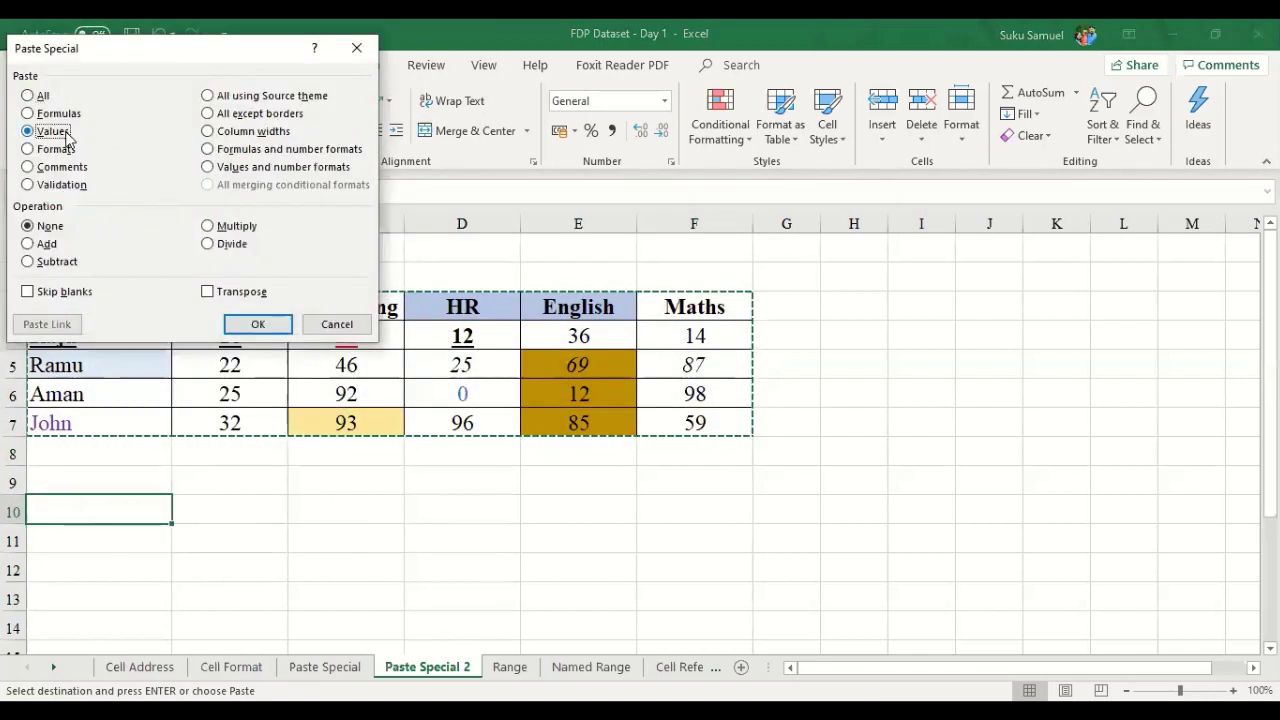
pyautogui.click(210, 294)
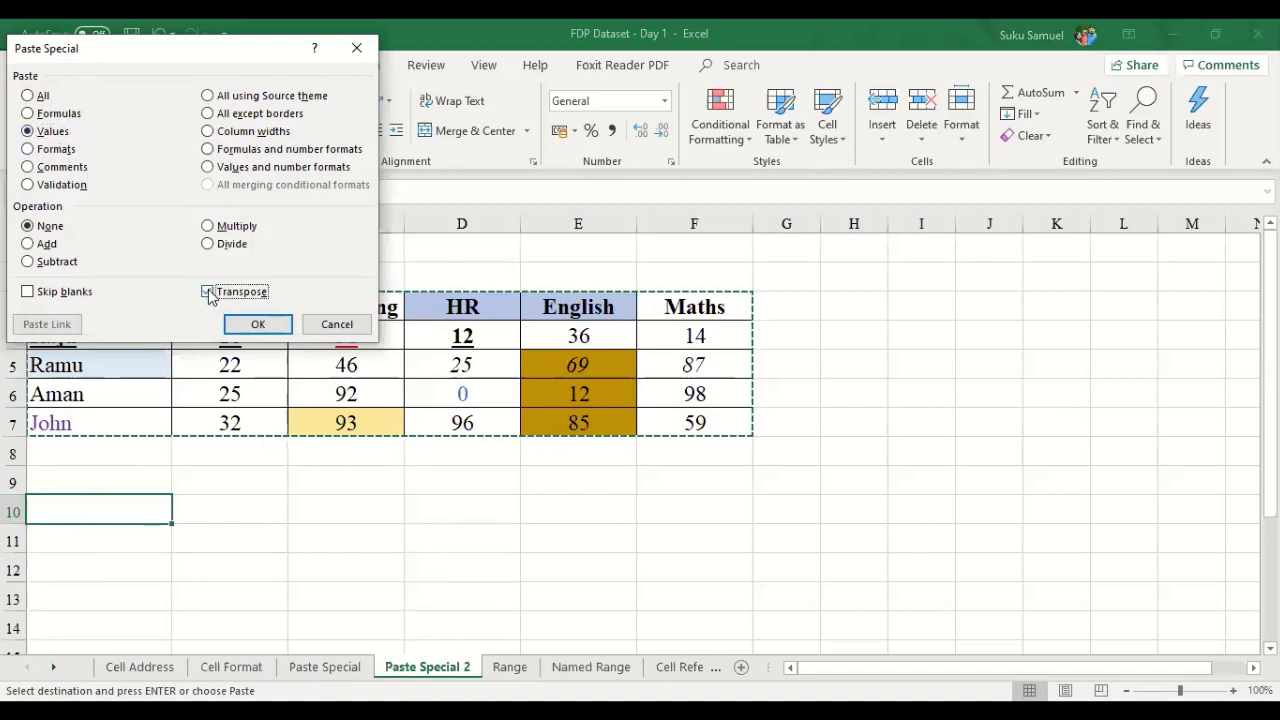
pyautogui.click(254, 324)
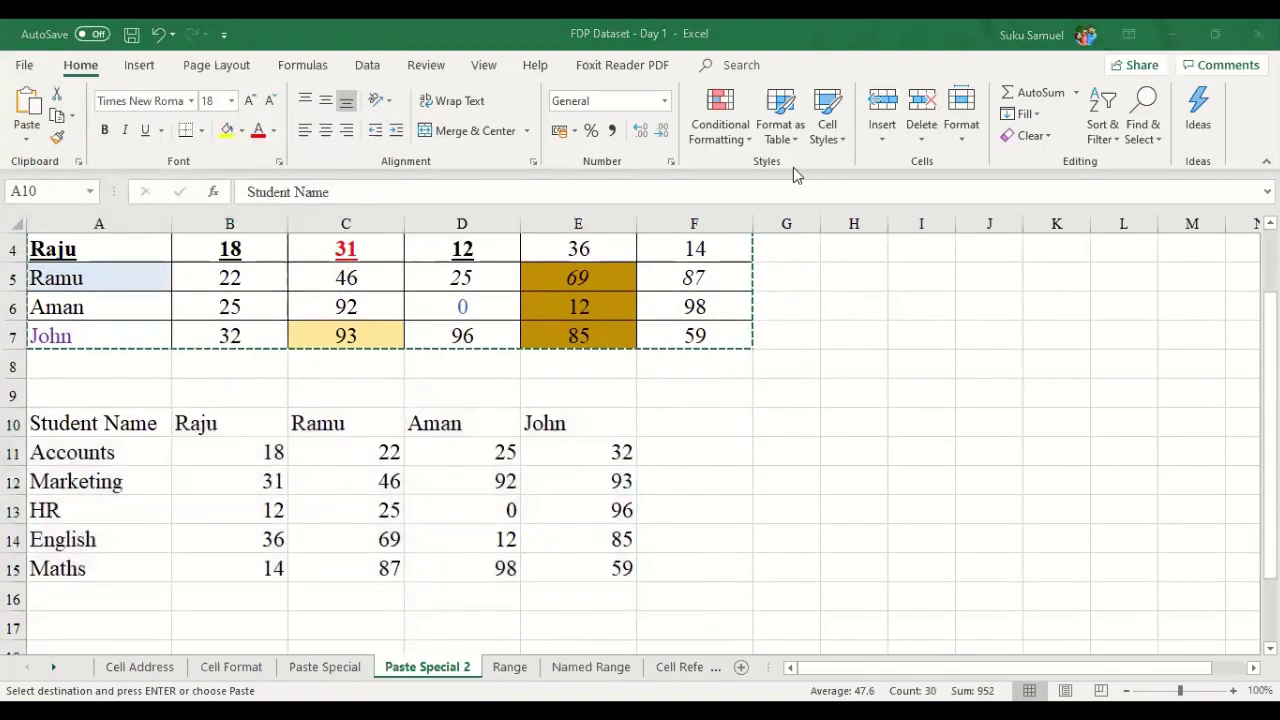
pyautogui.scroll(1, 806, 256)
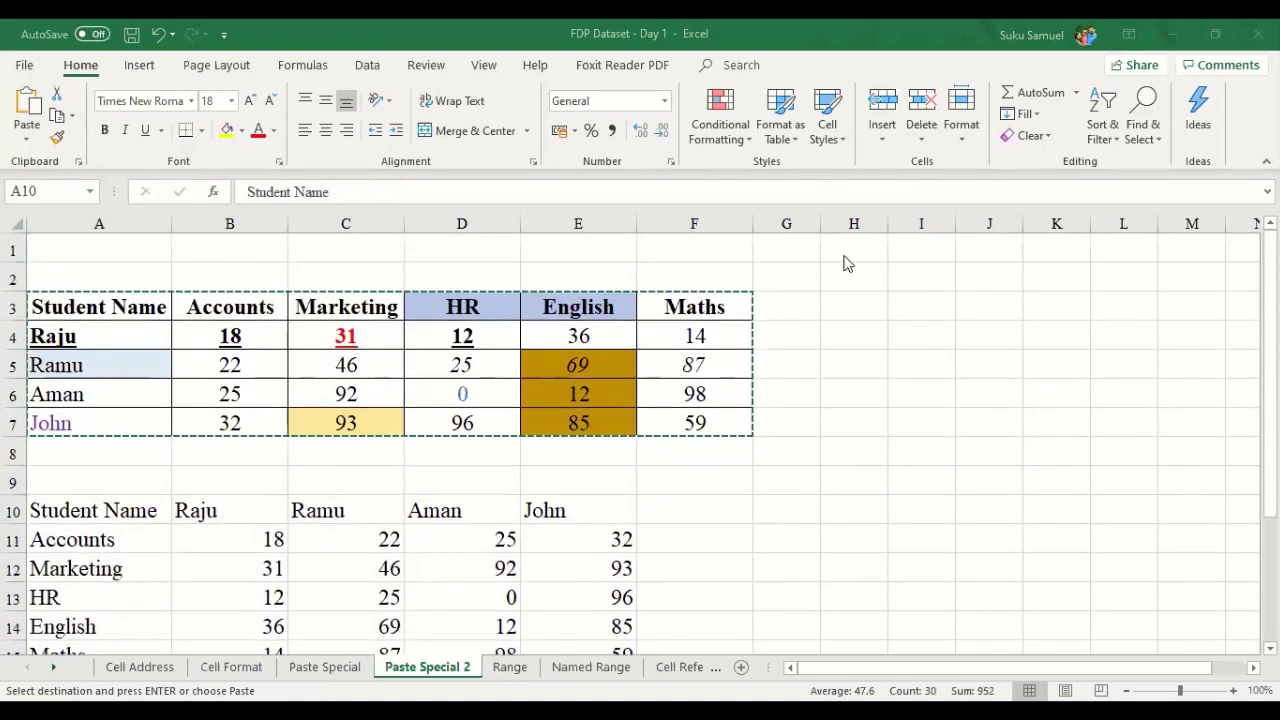
pyautogui.scroll(-2, 846, 258)
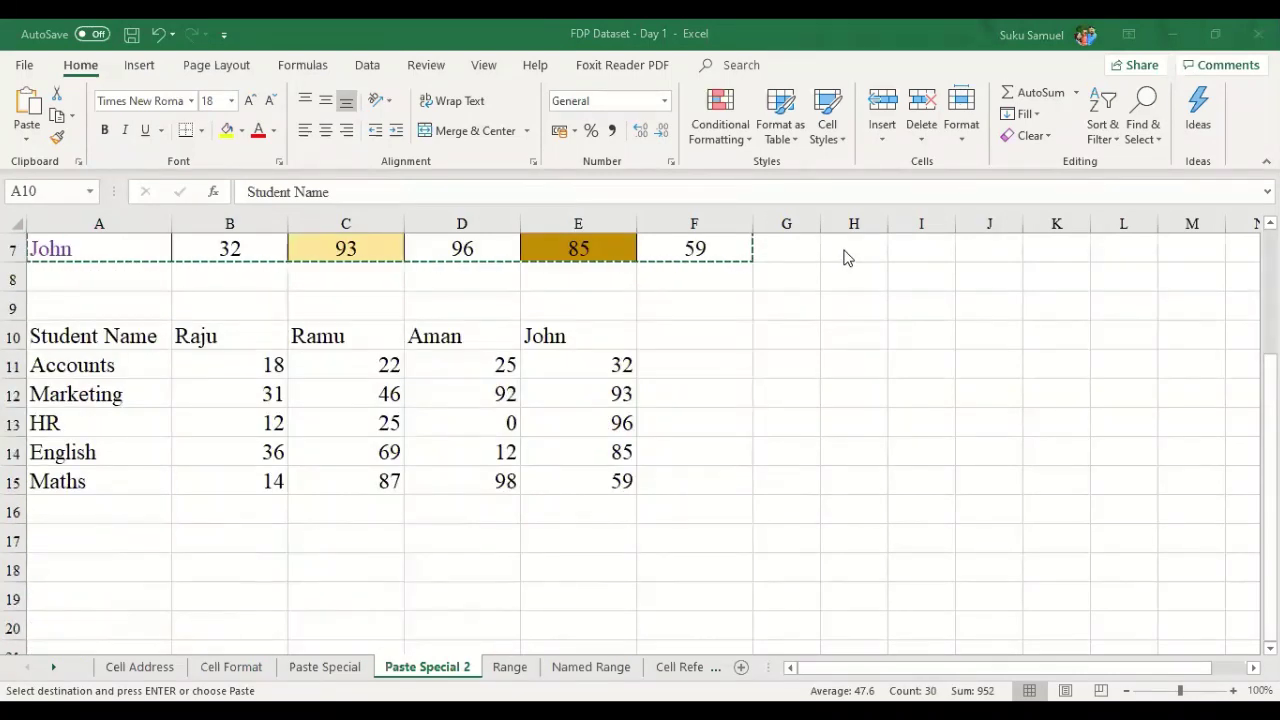
pyautogui.scroll(2, 846, 258)
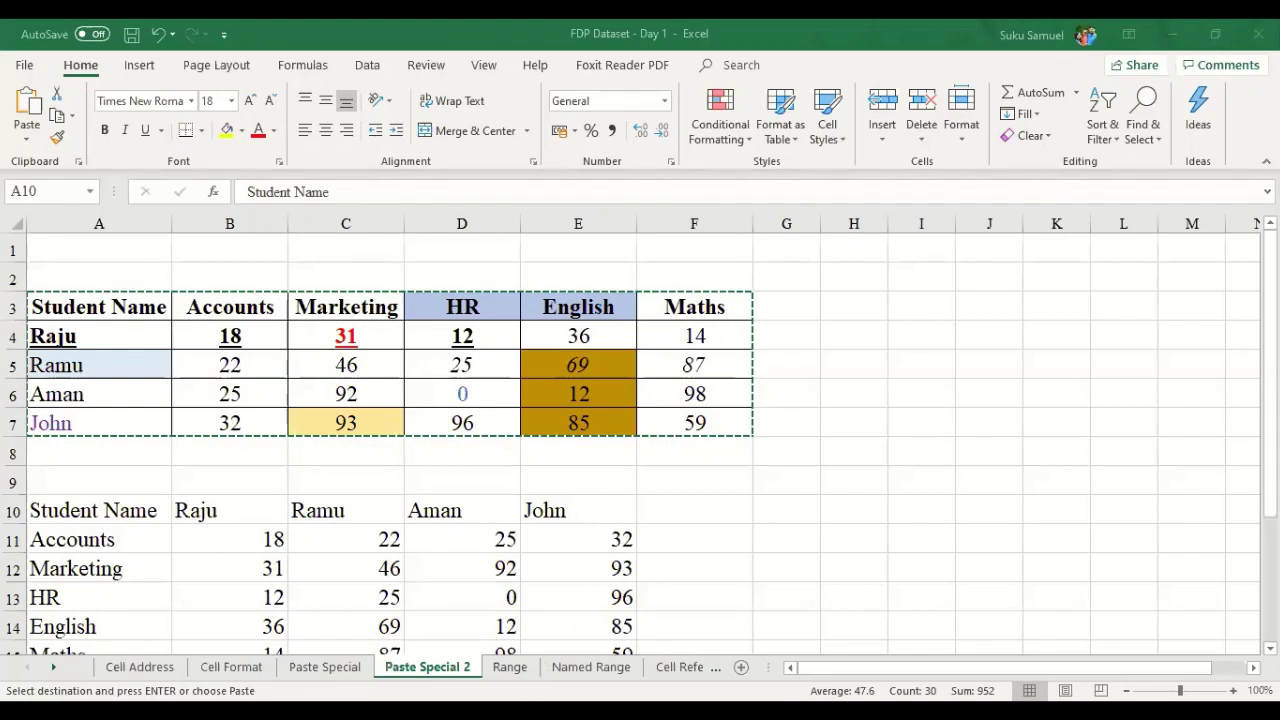
pyautogui.click(495, 566)
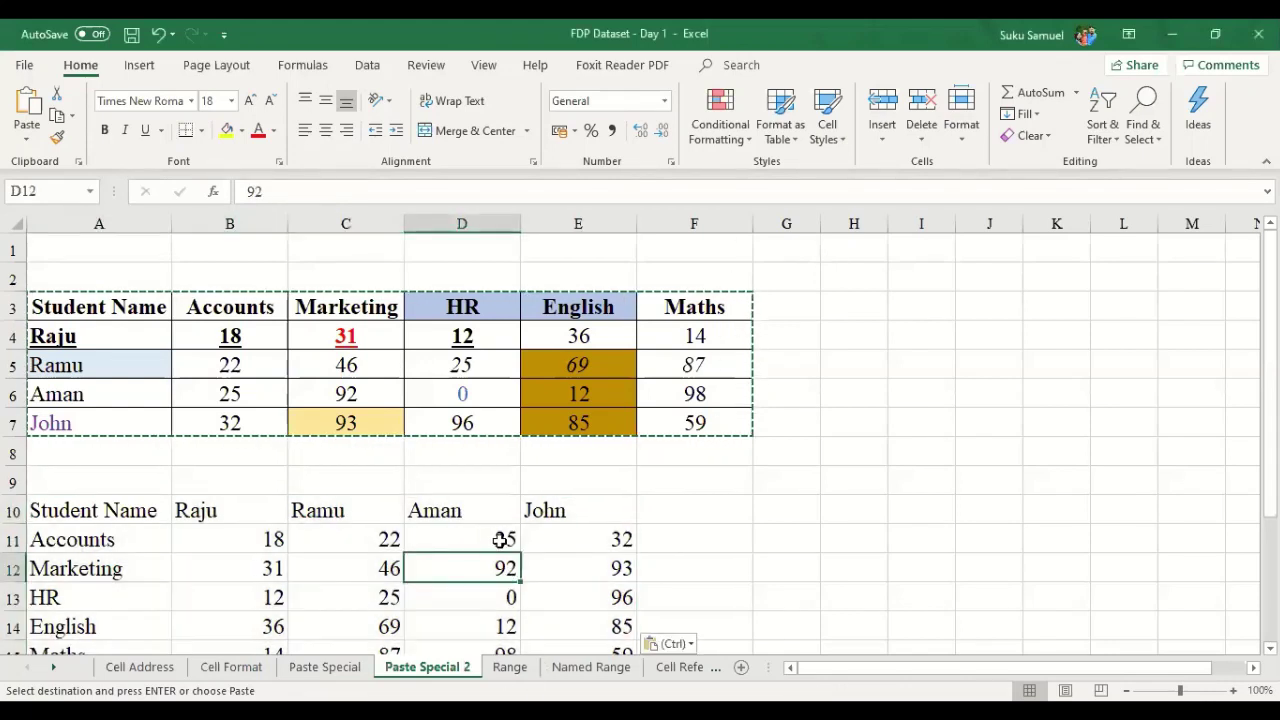
pyautogui.scroll(-1, 500, 540)
pyautogui.click(140, 425)
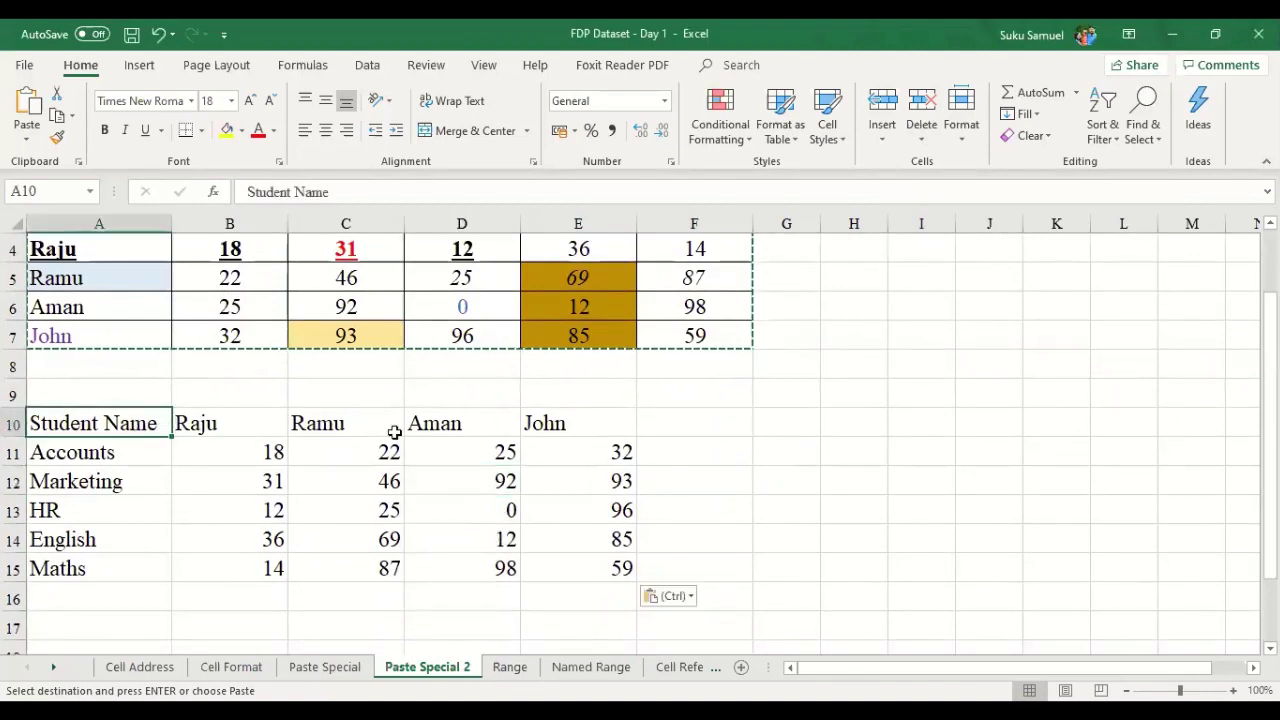
# - Review the Name and Marks list on the Range sheet, then switch to the PowerPoint deck
pyautogui.click(515, 668)
pyautogui.scroll(-6, 508, 560)
pyautogui.scroll(6, 508, 565)
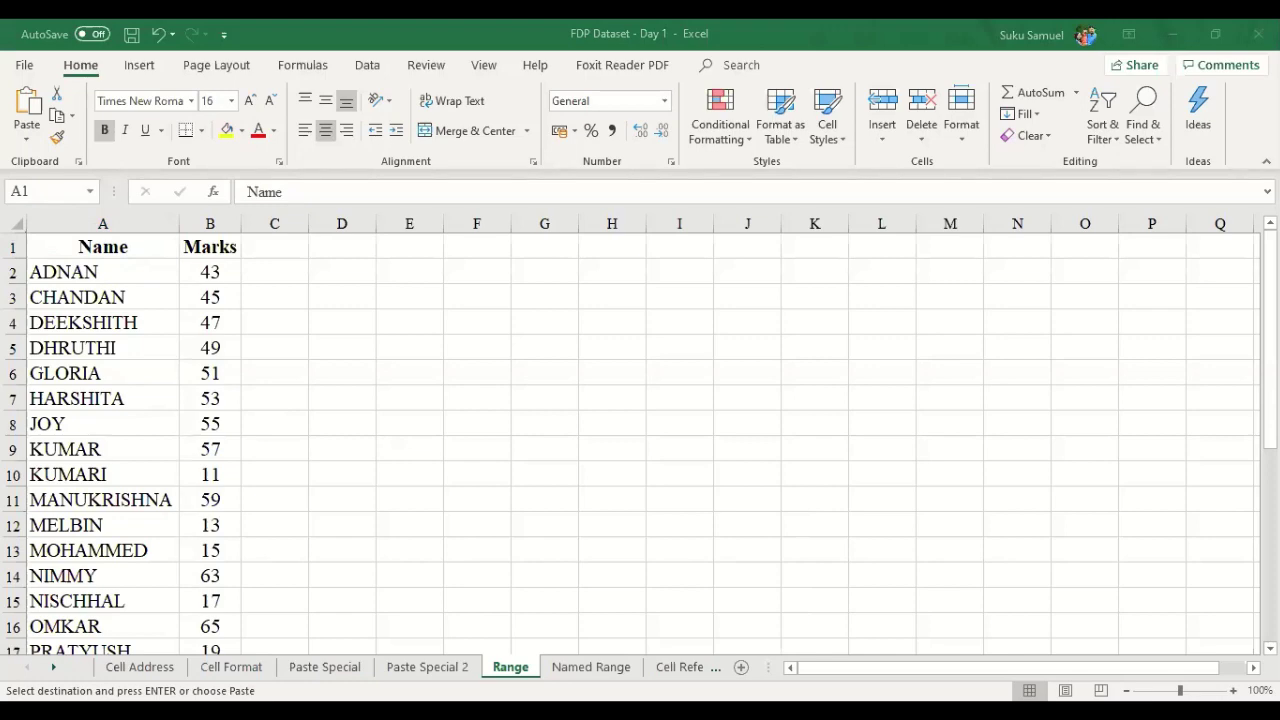
pyautogui.hotkey('alt', 'Tab')
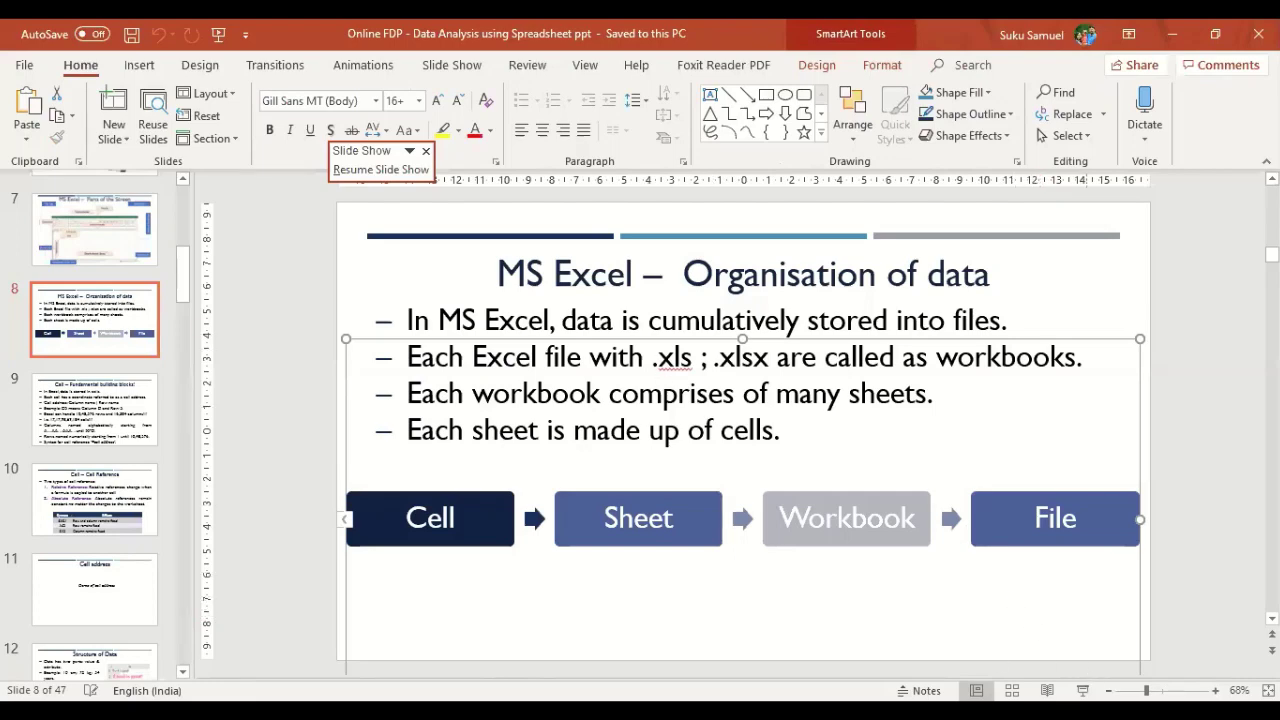
# - Present the deck full screen and step through the Paste Special slides to Range
pyautogui.click(1082, 690)
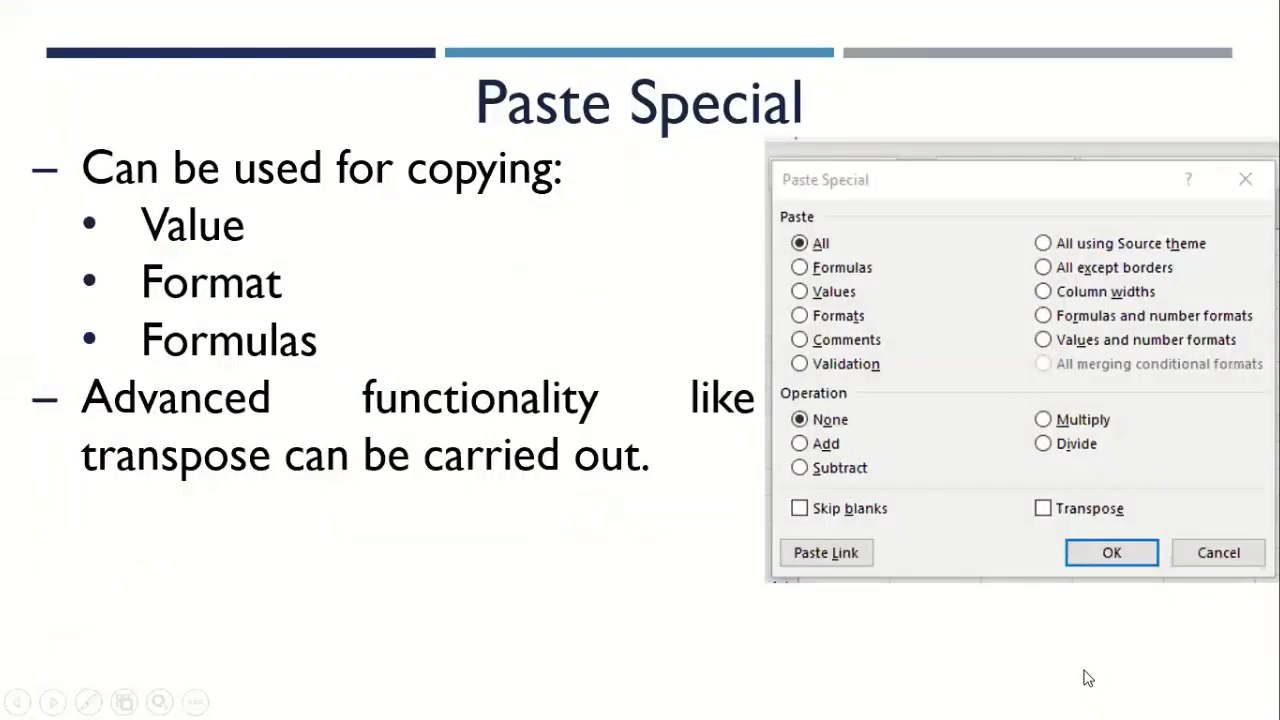
pyautogui.press('Left')
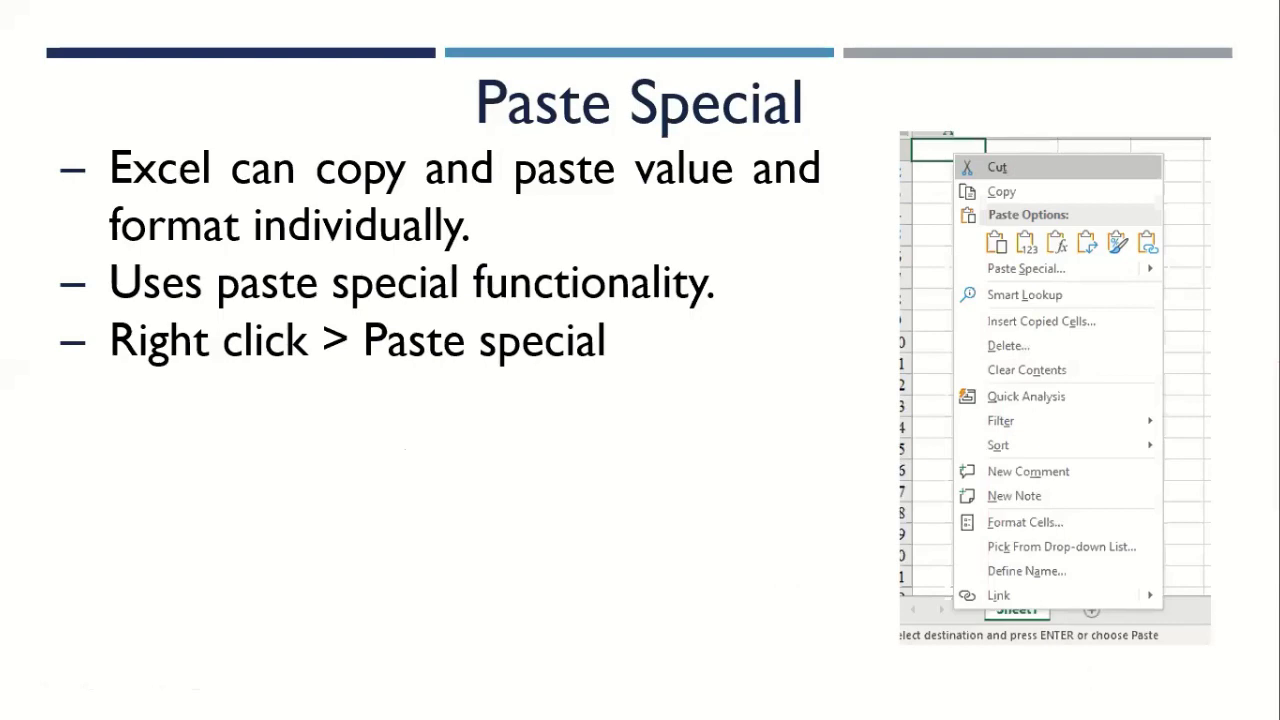
pyautogui.press('Left')
pyautogui.press('Left')
pyautogui.press('Right')
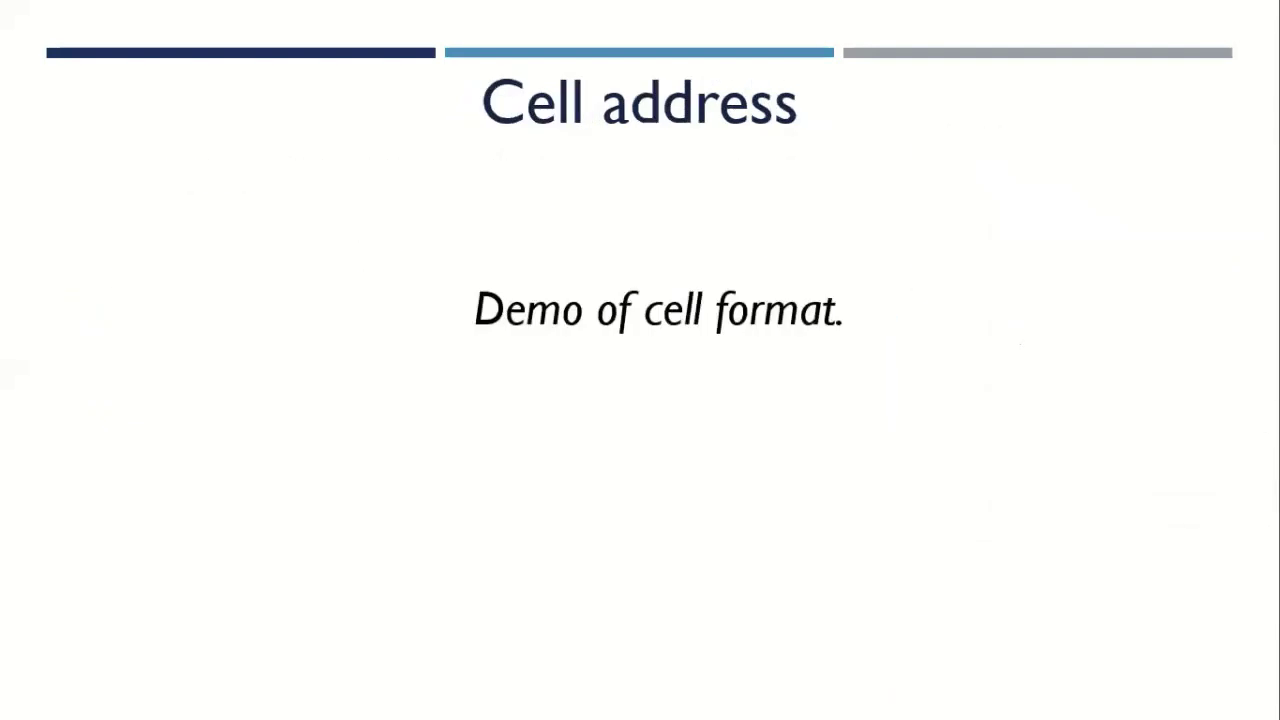
pyautogui.press('Right')
pyautogui.press('Right')
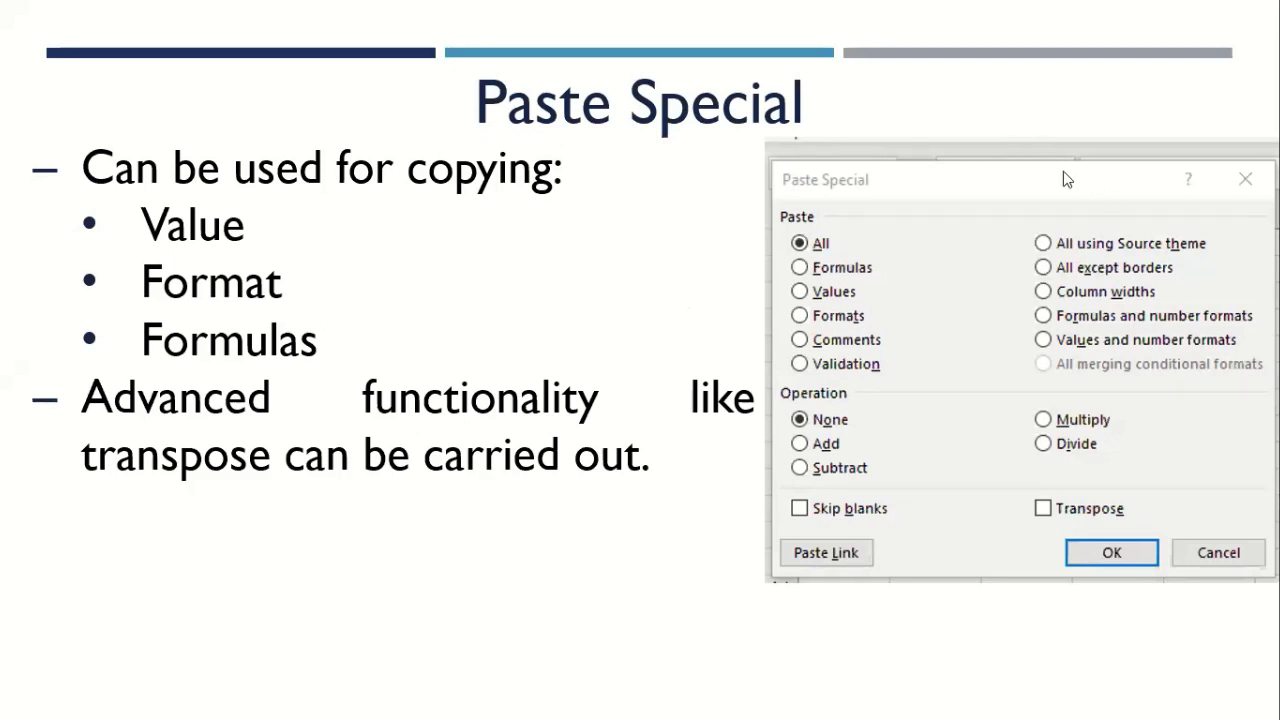
pyautogui.press('Right')
pyautogui.press('Right')
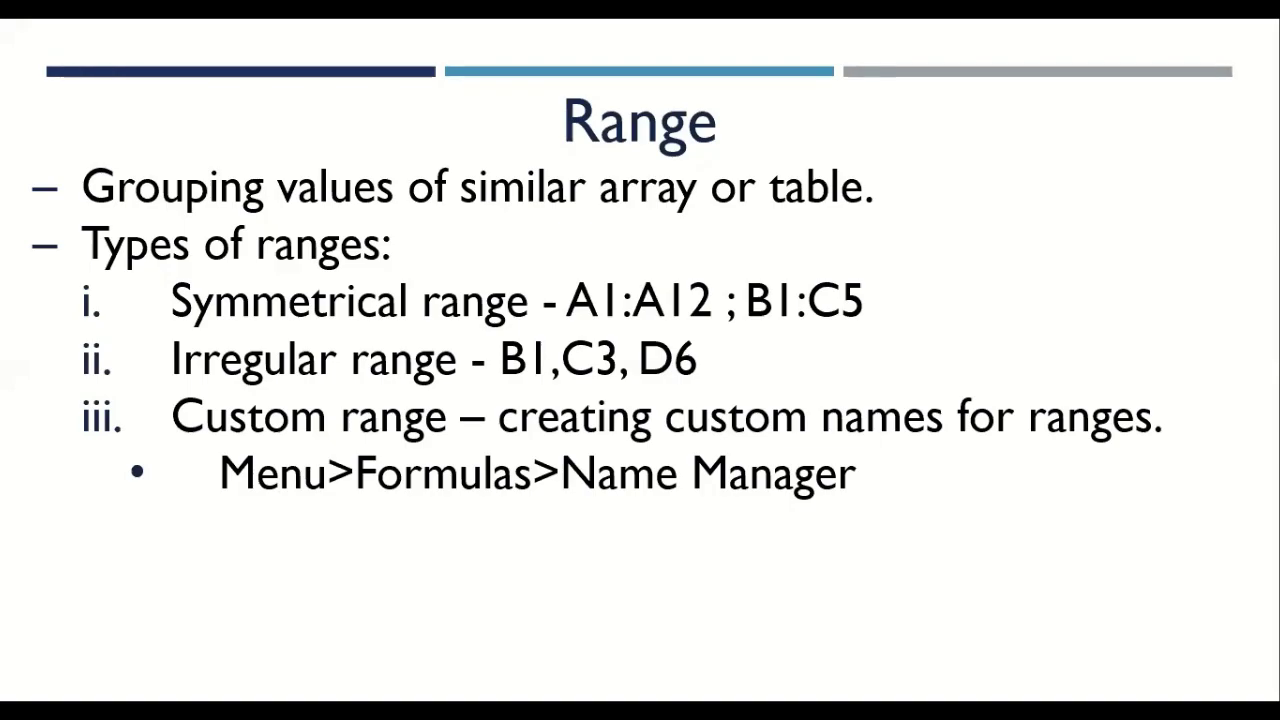
# - Switch from the slide show back to the Excel workbook's Range sheet
pyautogui.hotkey('alt', 'Tab')
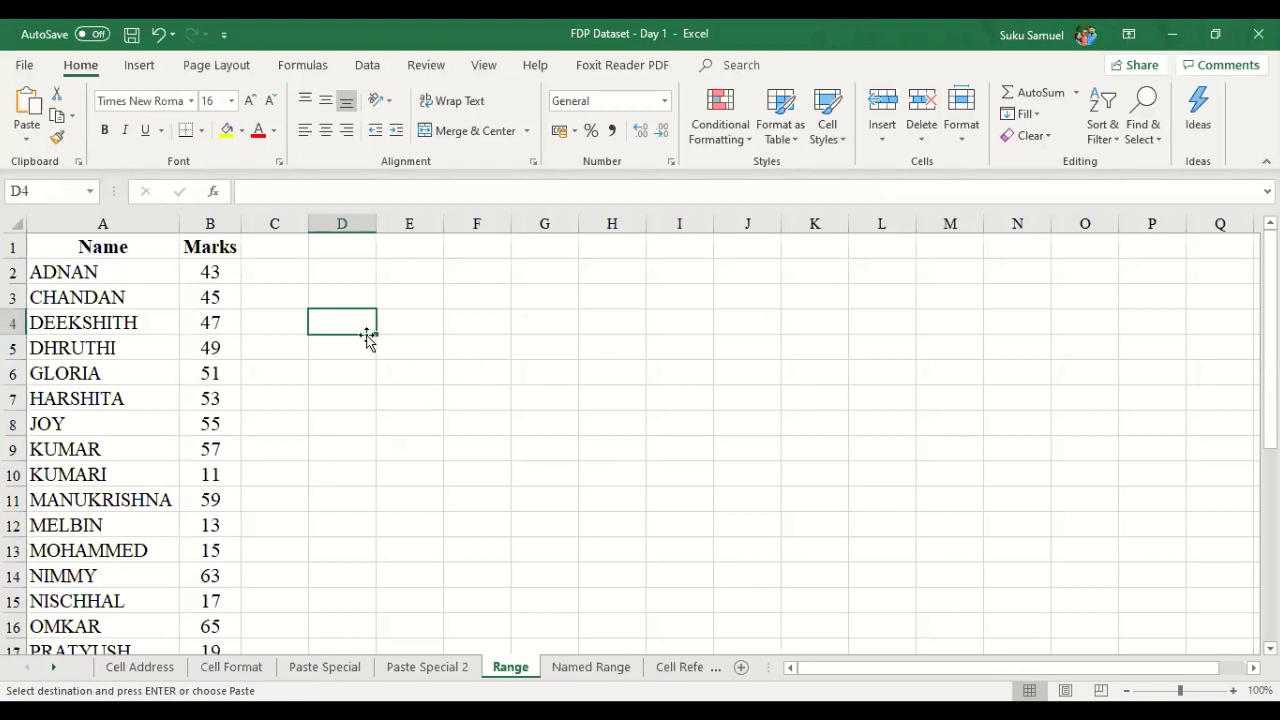
# - Build an irregular range of scattered cells including F1, I4, O4, I10 and E11, then clear it
pyautogui.keyDown('ctrl'); pyautogui.click(471, 327); pyautogui.keyUp('ctrl')
pyautogui.keyDown('ctrl'); pyautogui.click(476, 247); pyautogui.keyUp('ctrl')
pyautogui.moveTo(679, 247); pyautogui.dragTo(679, 272)
pyautogui.keyDown('ctrl'); pyautogui.click(679, 322); pyautogui.keyUp('ctrl')
pyautogui.keyDown('ctrl'); pyautogui.click(814, 398); pyautogui.keyUp('ctrl')
pyautogui.keyDown('ctrl'); pyautogui.click(1052, 329); pyautogui.keyUp('ctrl')
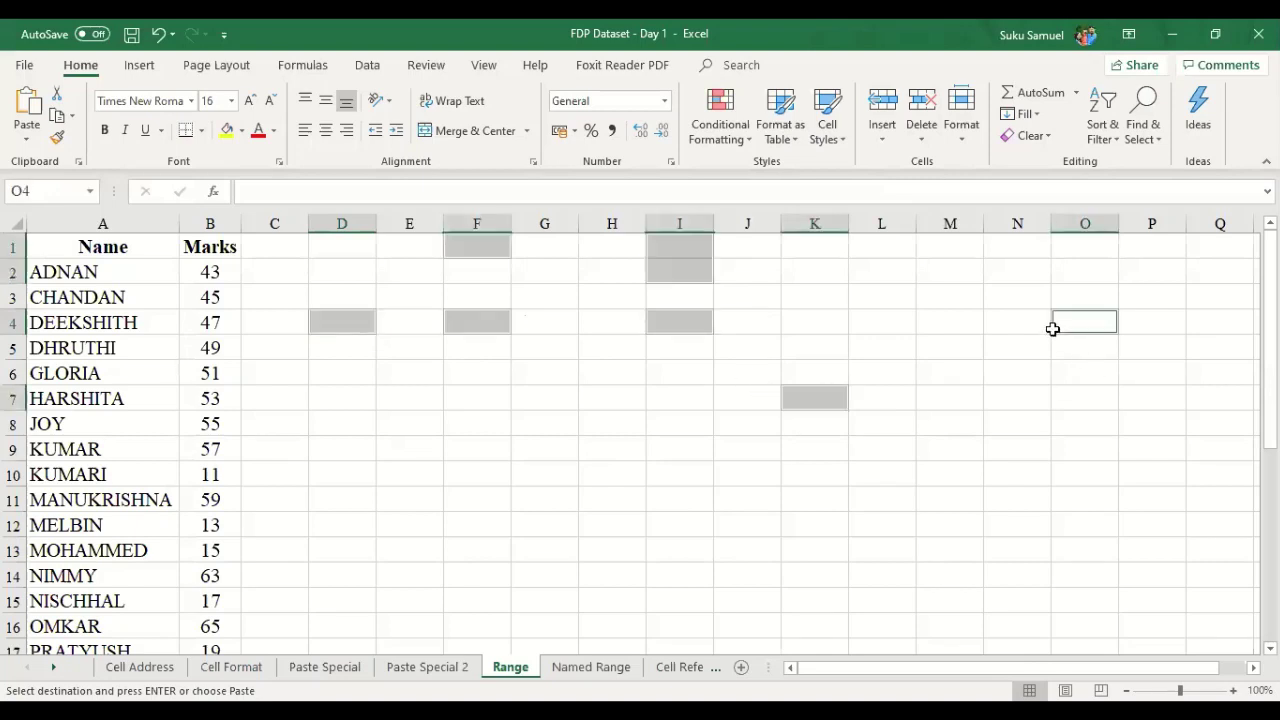
pyautogui.keyDown('ctrl'); pyautogui.click(679, 474); pyautogui.keyUp('ctrl')
pyautogui.keyDown('ctrl'); pyautogui.click(409, 497); pyautogui.keyUp('ctrl')
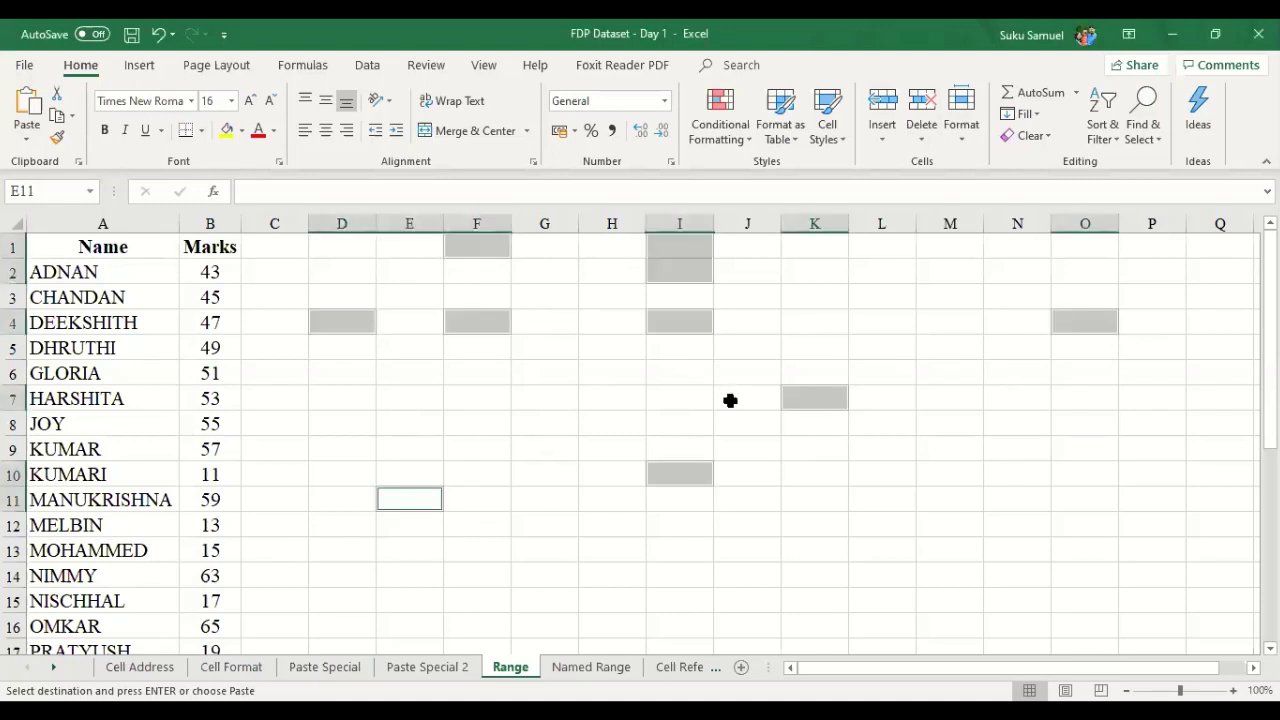
pyautogui.press('Escape')
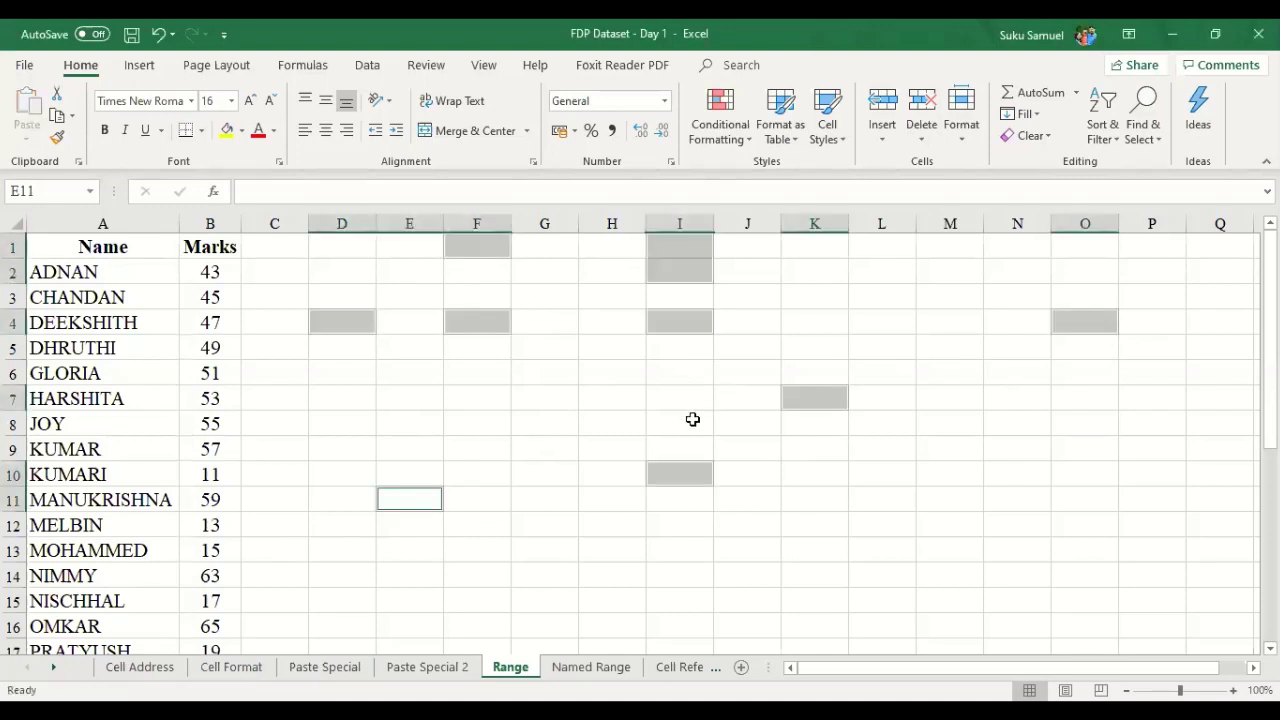
pyautogui.click(570, 426)
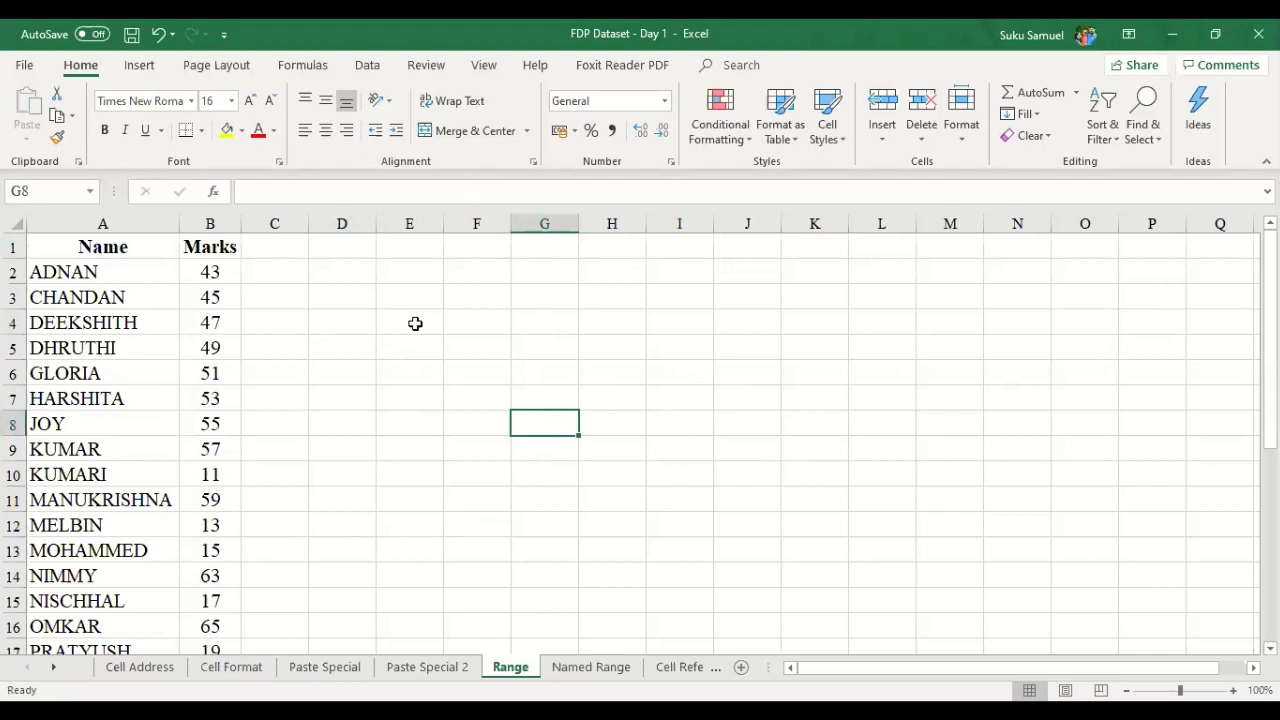
# - Start a new irregular range: F1, G4, I4, J3, K7:K8, L7, M4, M2 and N2
pyautogui.click(486, 262)
pyautogui.keyDown('ctrl'); pyautogui.click(552, 322); pyautogui.keyUp('ctrl')
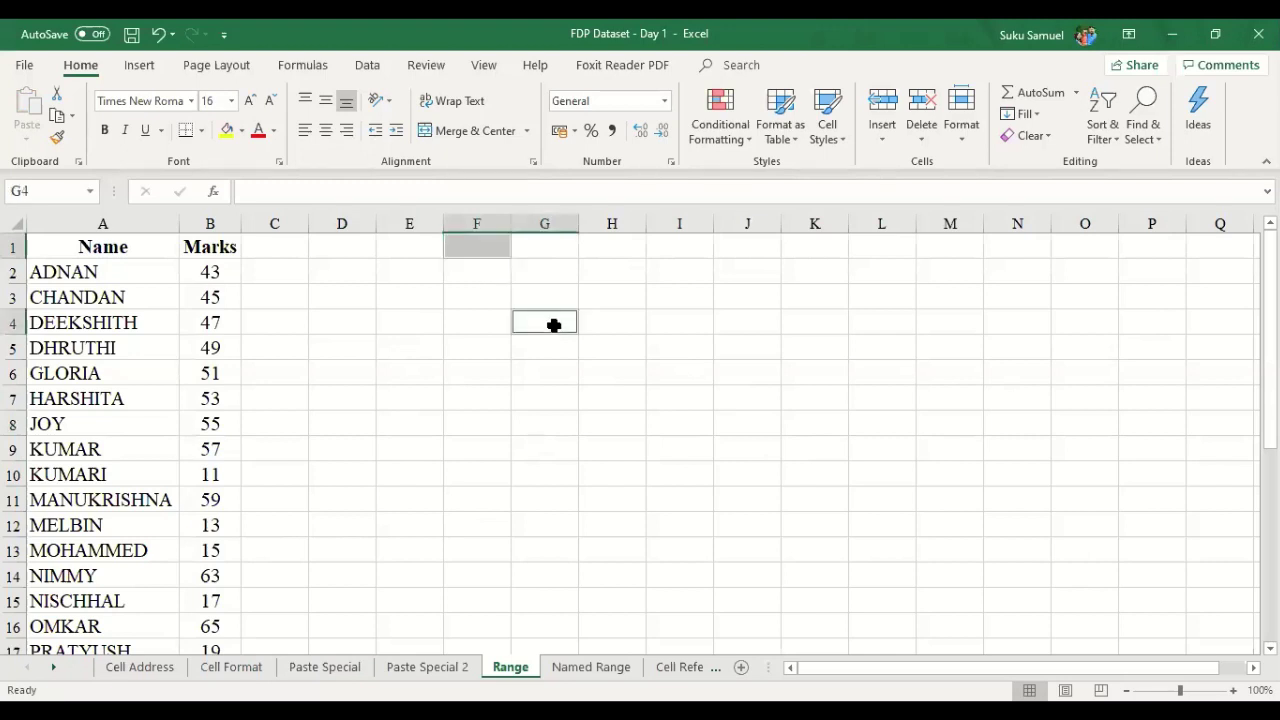
pyautogui.keyDown('ctrl'); pyautogui.click(690, 320); pyautogui.keyUp('ctrl')
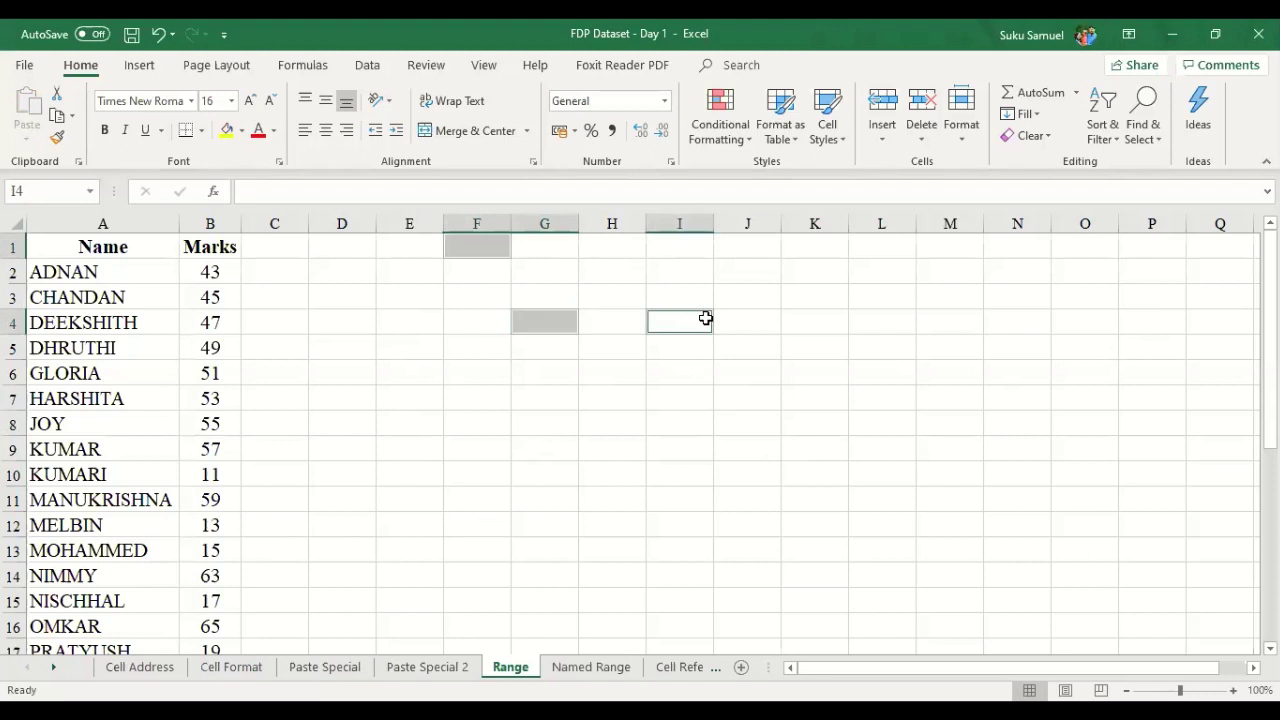
pyautogui.keyDown('ctrl'); pyautogui.click(772, 298); pyautogui.keyUp('ctrl')
pyautogui.moveTo(806, 396); pyautogui.dragTo(820, 426)
pyautogui.keyDown('ctrl'); pyautogui.click(900, 402); pyautogui.keyUp('ctrl')
pyautogui.keyDown('ctrl'); pyautogui.click(948, 320); pyautogui.keyUp('ctrl')
pyautogui.keyDown('ctrl'); pyautogui.click(952, 273); pyautogui.keyUp('ctrl')
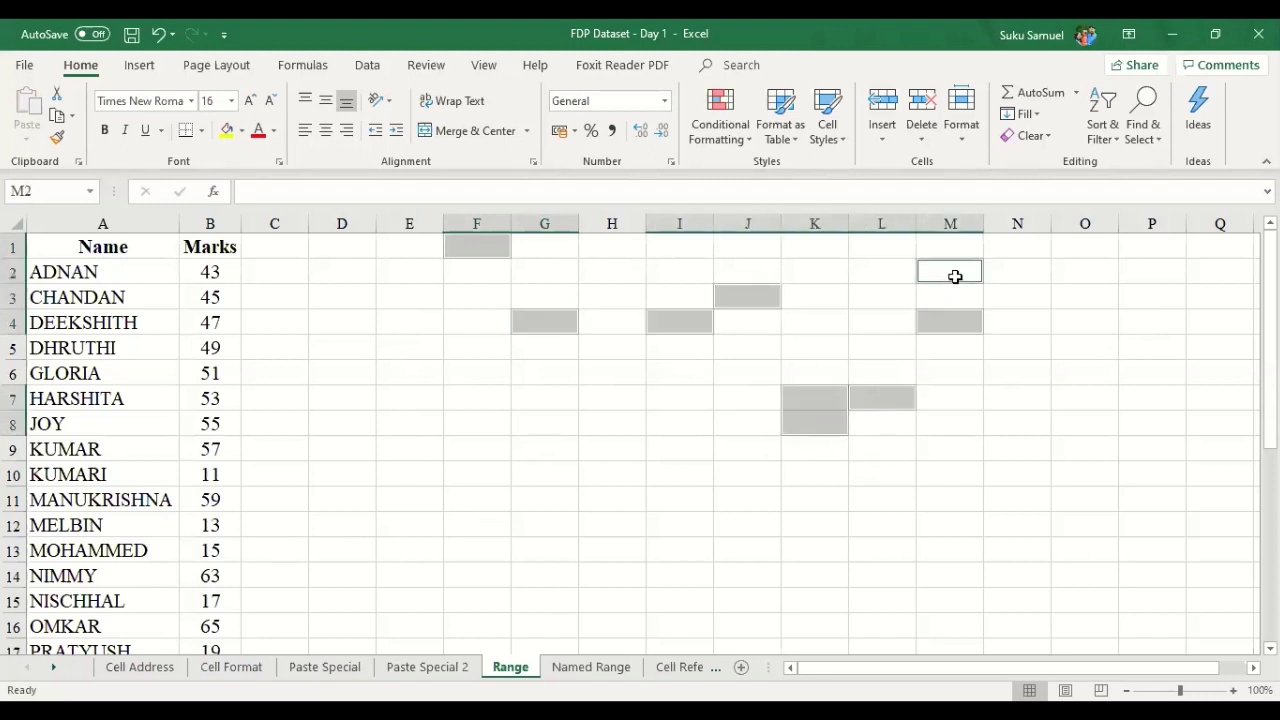
pyautogui.keyDown('ctrl'); pyautogui.click(1040, 279); pyautogui.keyUp('ctrl')
# - Extend the range with O12, F13, C8, G10, I17, J12, I9, H6 and J6, then return to Range
pyautogui.keyDown('ctrl'); pyautogui.click(1082, 522); pyautogui.keyUp('ctrl')
pyautogui.keyDown('ctrl'); pyautogui.click(450, 556); pyautogui.keyUp('ctrl')
pyautogui.keyDown('ctrl'); pyautogui.click(270, 418); pyautogui.keyUp('ctrl')
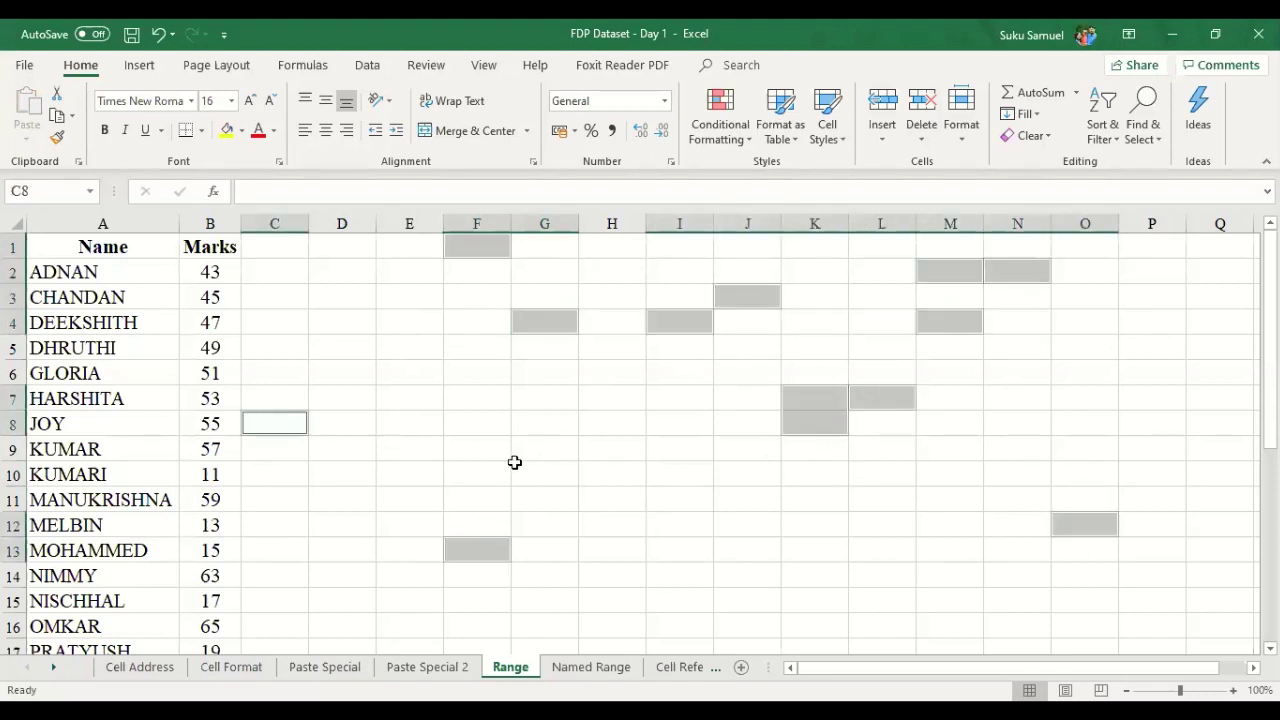
pyautogui.keyDown('ctrl'); pyautogui.click(518, 470); pyautogui.keyUp('ctrl')
pyautogui.keyDown('ctrl'); pyautogui.click(710, 640); pyautogui.keyUp('ctrl')
pyautogui.keyDown('ctrl'); pyautogui.click(715, 521); pyautogui.keyUp('ctrl')
pyautogui.keyDown('ctrl'); pyautogui.click(686, 446); pyautogui.keyUp('ctrl')
pyautogui.keyDown('ctrl'); pyautogui.click(605, 376); pyautogui.keyUp('ctrl')
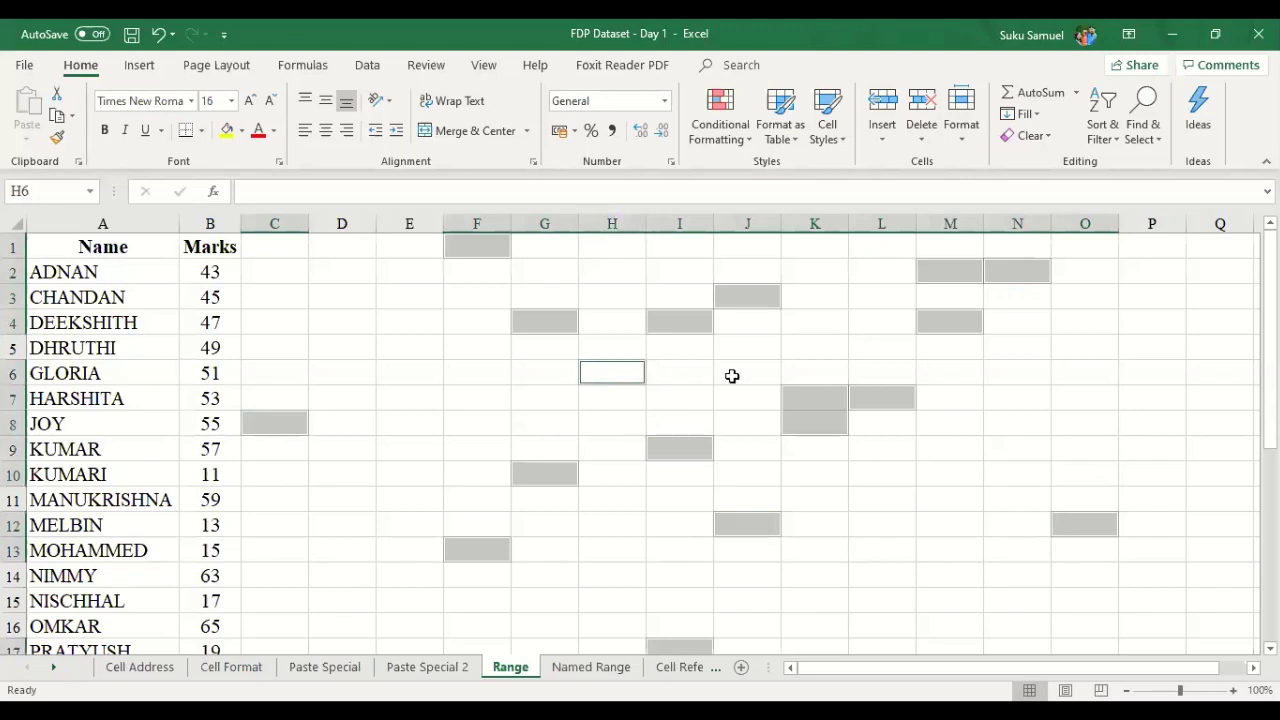
pyautogui.keyDown('ctrl'); pyautogui.click(732, 375); pyautogui.keyUp('ctrl')
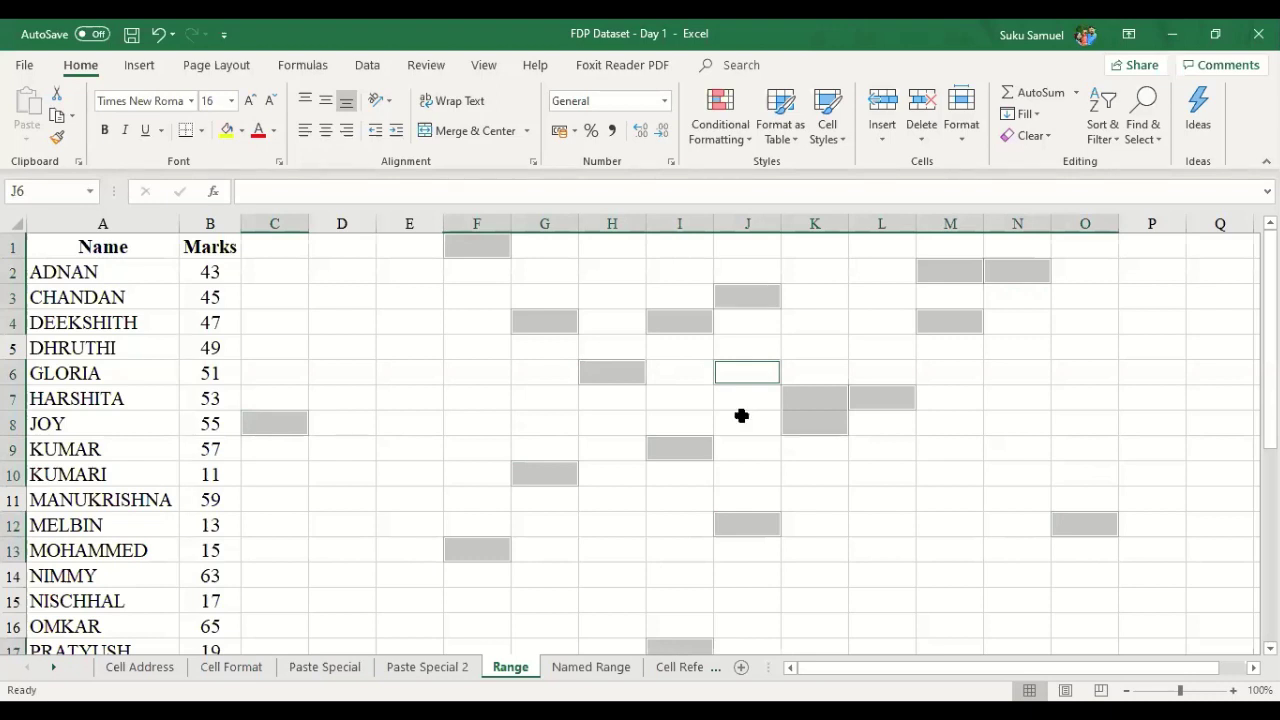
pyautogui.hotkey('ctrl', 'pageup')
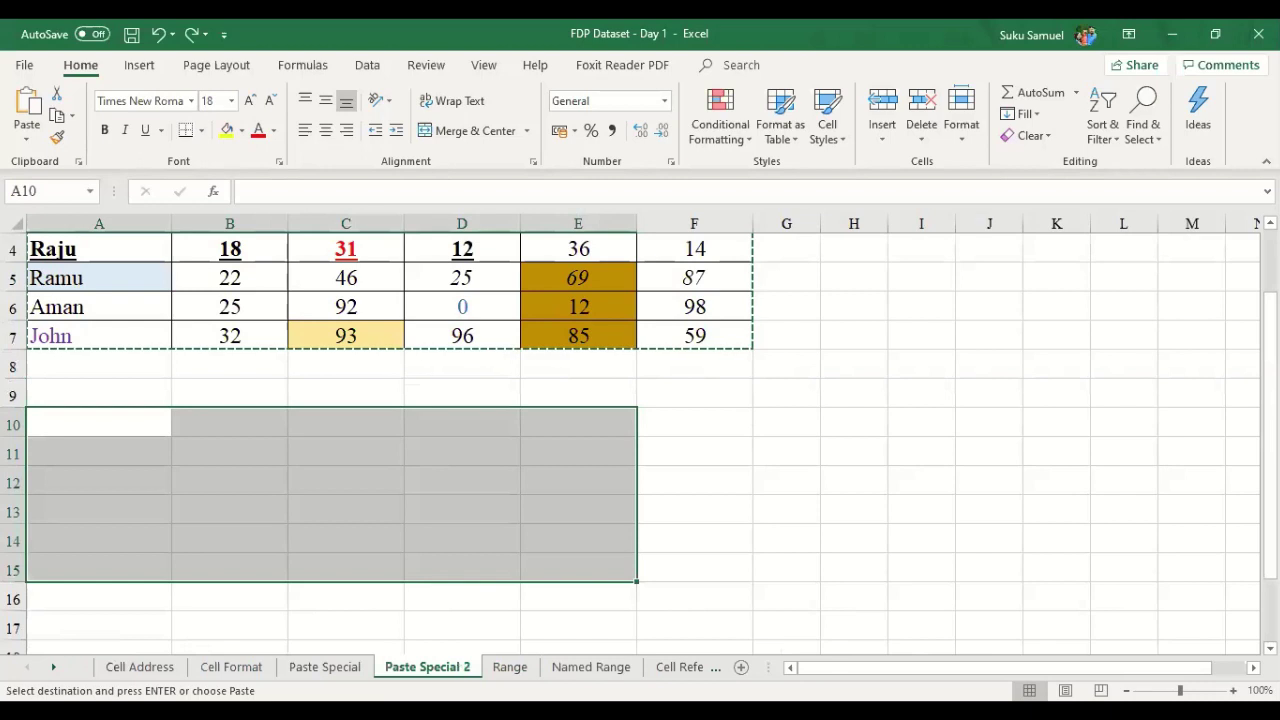
pyautogui.click(510, 666)
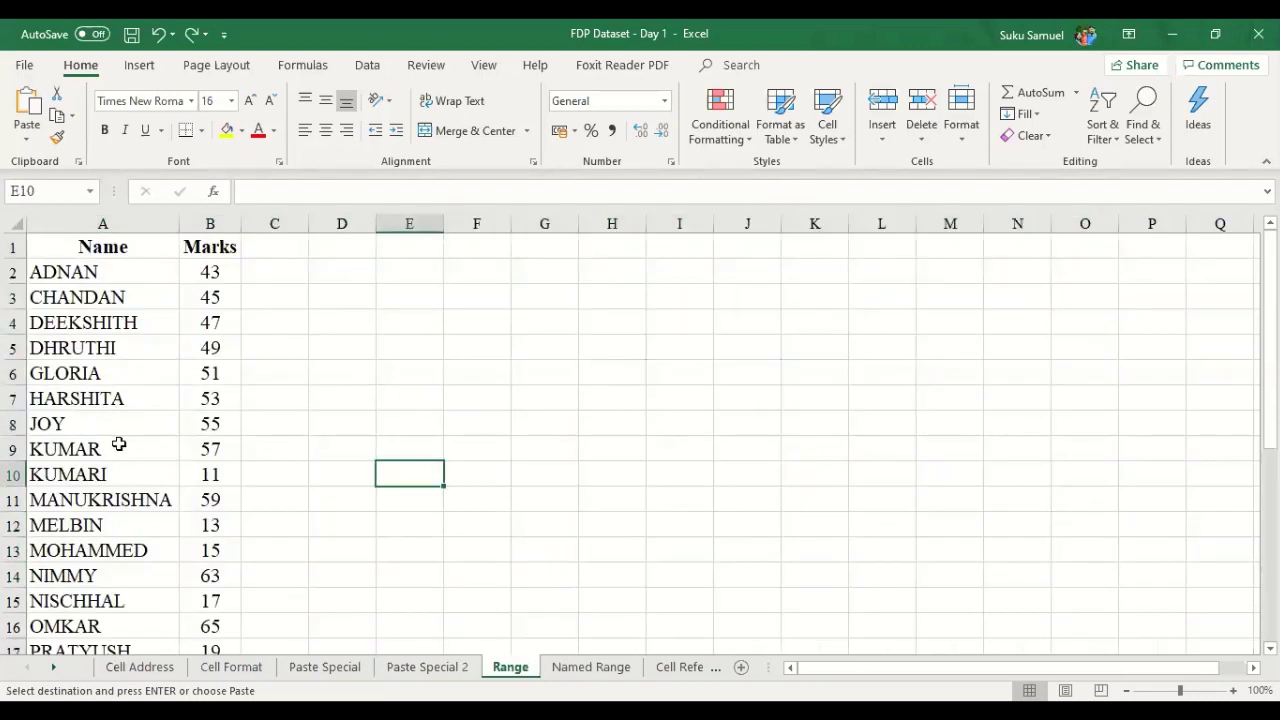
# - Select the Marks values B2:B30 on the Range sheet, which total 1169
pyautogui.click(126, 270)
pyautogui.moveTo(126, 280); pyautogui.dragTo(116, 476)
pyautogui.click(477, 322)
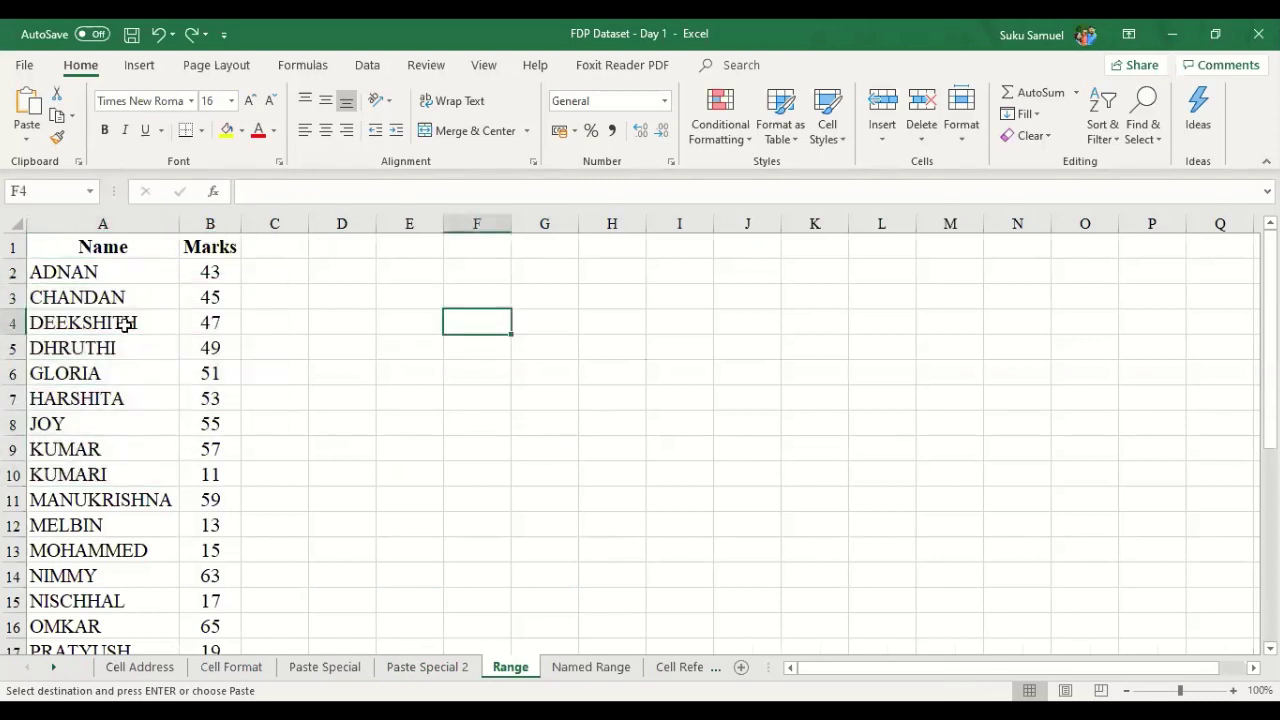
pyautogui.click(130, 266)
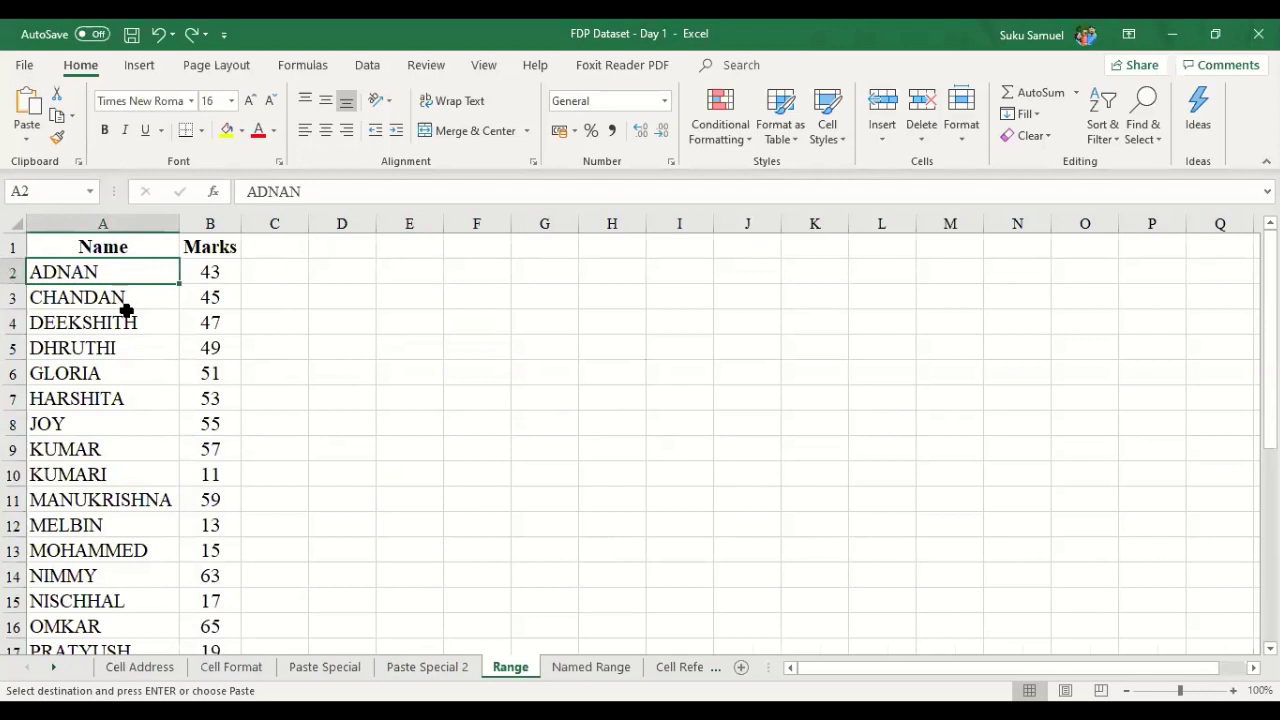
pyautogui.moveTo(133, 247); pyautogui.dragTo(100, 528)
pyautogui.moveTo(209, 249); pyautogui.dragTo(201, 450)
pyautogui.scroll(-1, 194, 417)
pyautogui.scroll(1, 194, 400)
pyautogui.moveTo(209, 271); pyautogui.dragTo(218, 667)
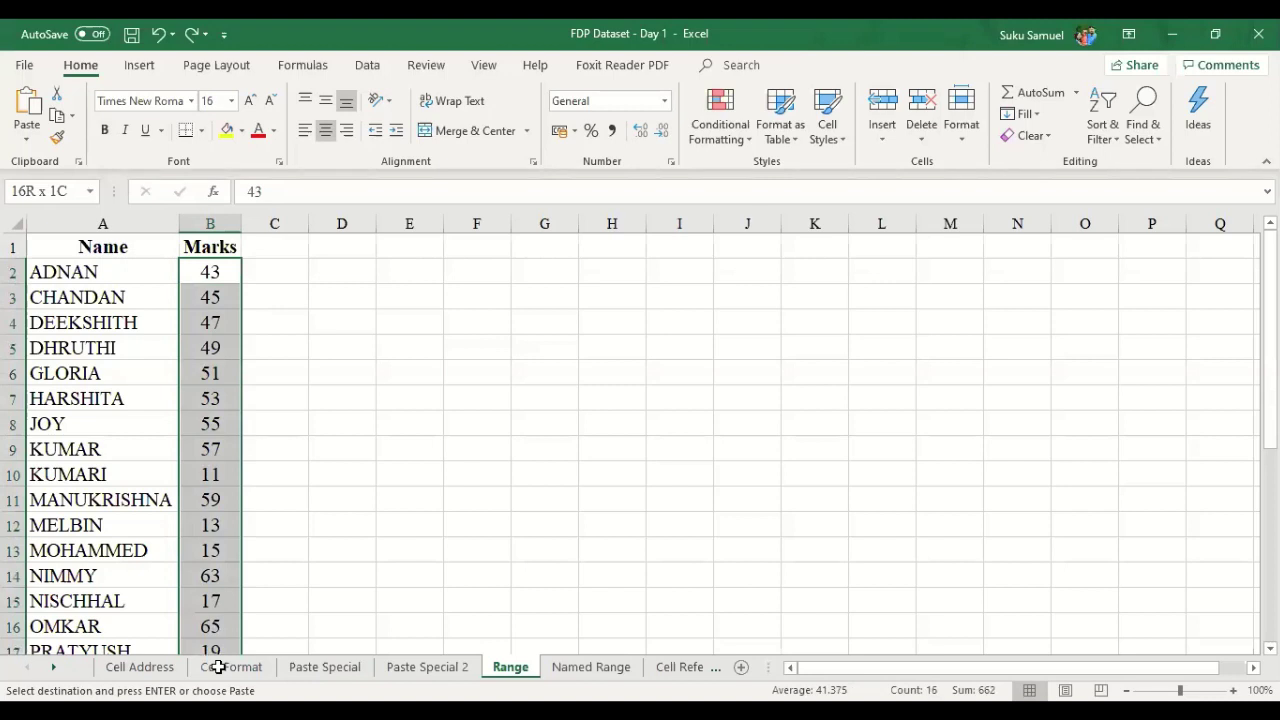
pyautogui.moveTo(218, 667); pyautogui.dragTo(214, 612)
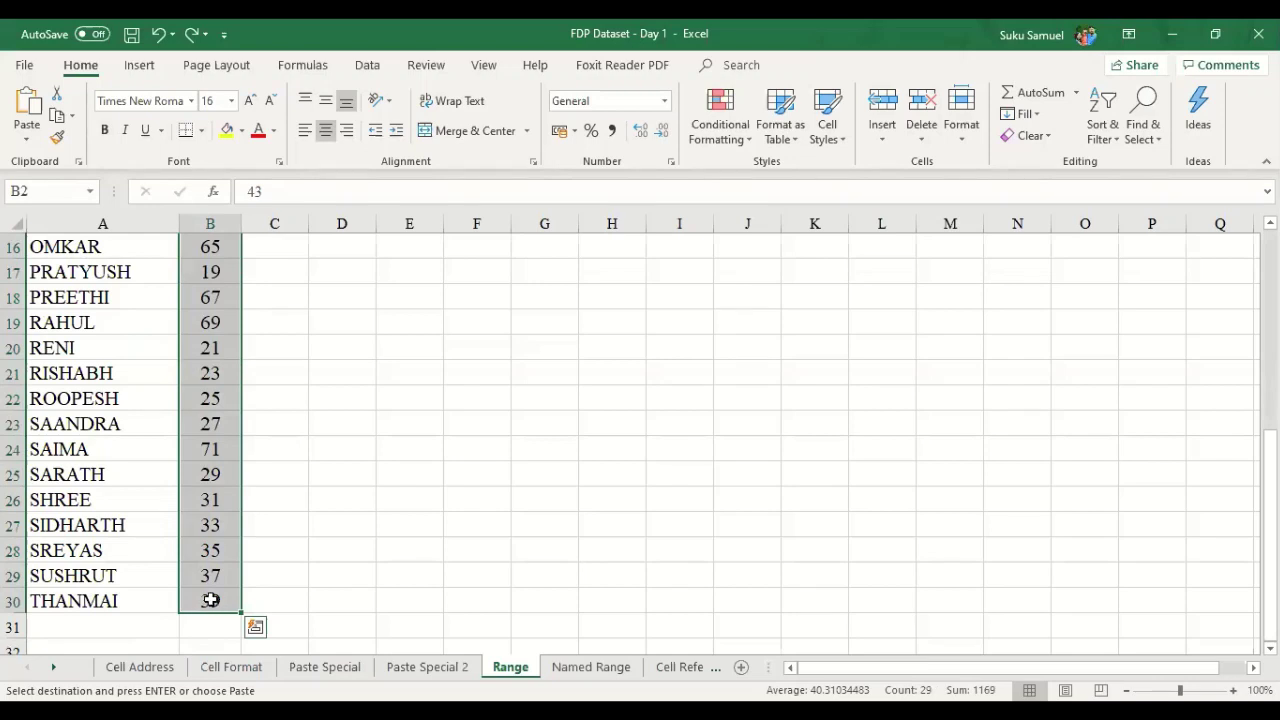
pyautogui.scroll(5, 206, 594)
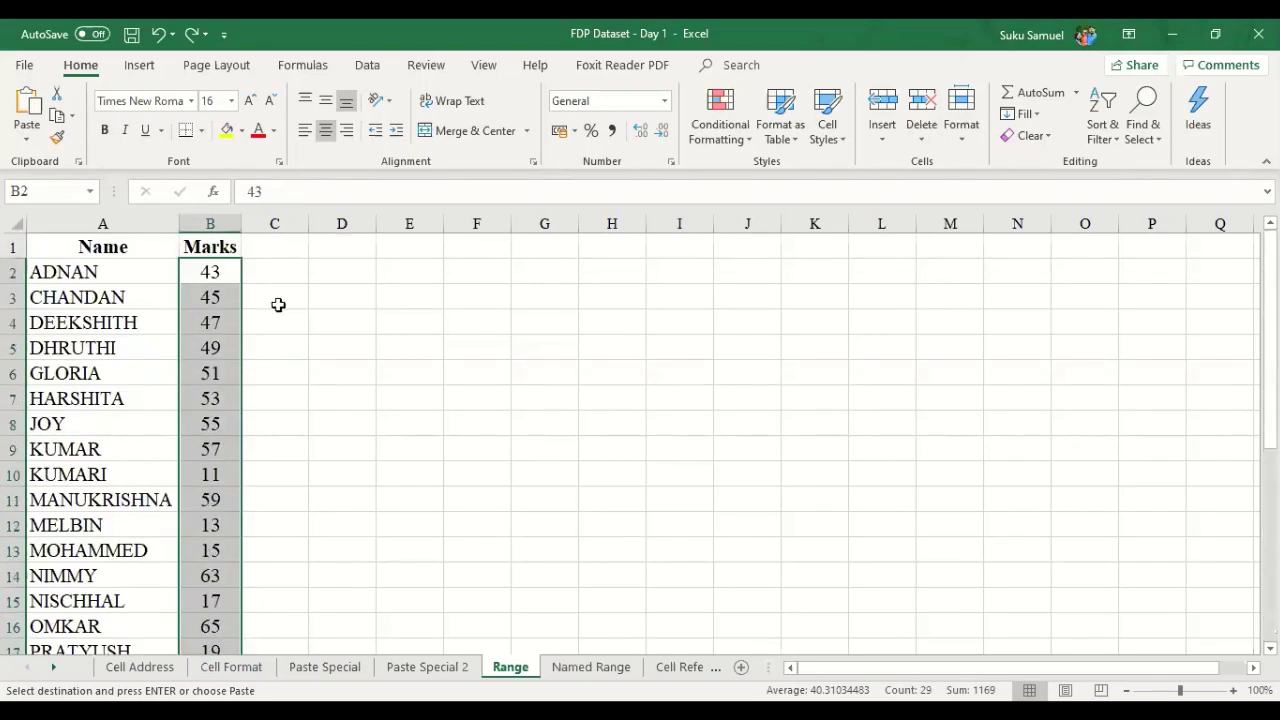
pyautogui.click(271, 304)
pyautogui.click(210, 273)
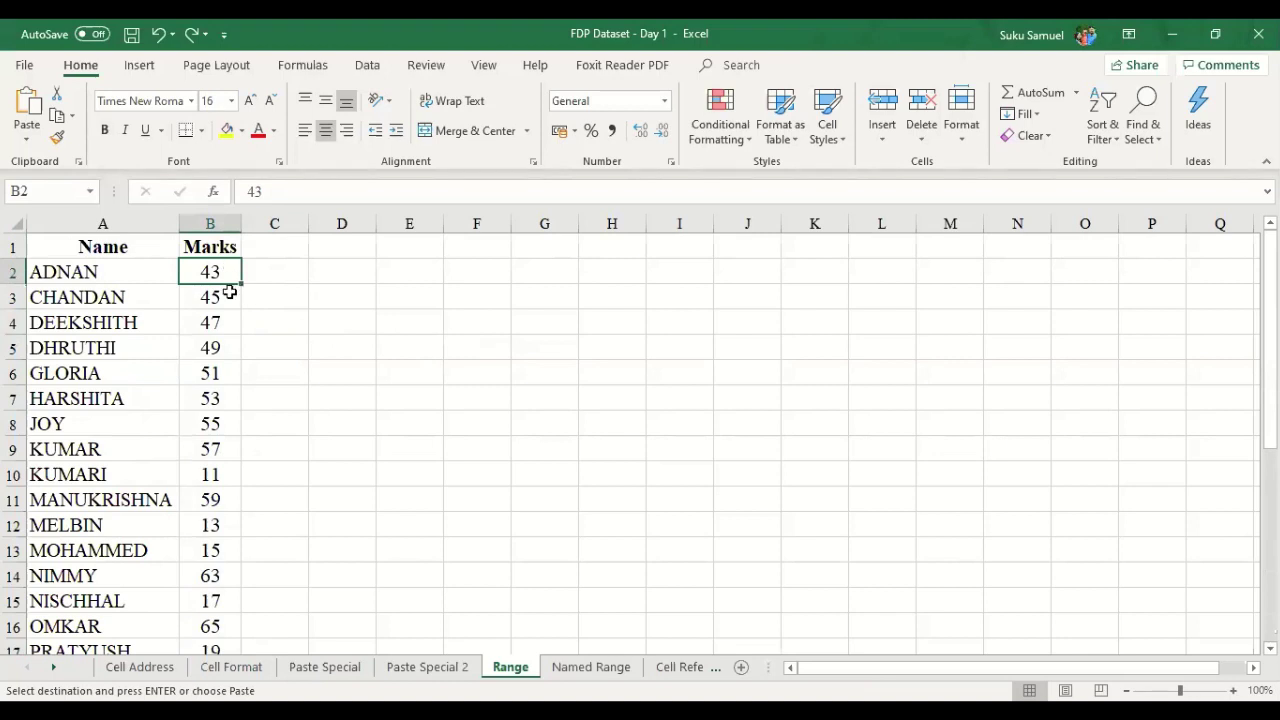
pyautogui.click(118, 271)
pyautogui.press('Down')
pyautogui.press('Up')
pyautogui.press('Up')
pyautogui.press('Down')
pyautogui.press('Down')
pyautogui.press('Down')
pyautogui.press('Down')
pyautogui.press('Down')
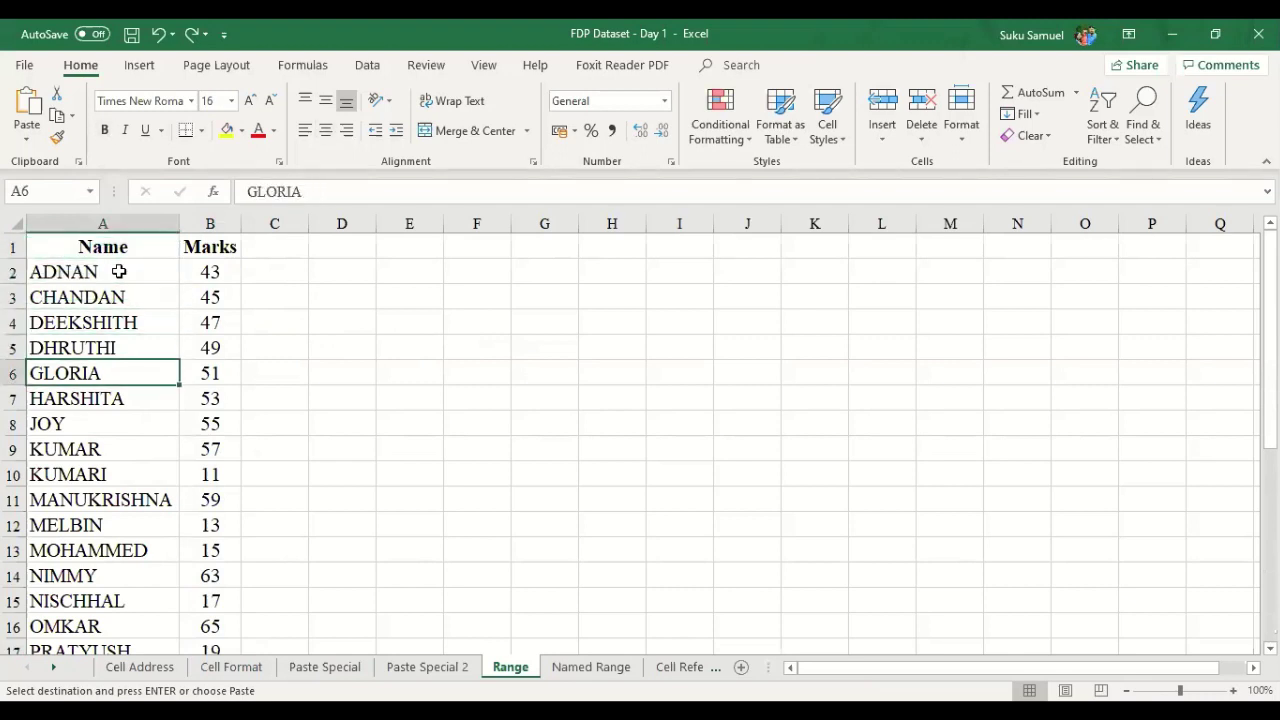
pyautogui.press('Right')
pyautogui.press('Down')
pyautogui.press('Down')
pyautogui.press('Down')
pyautogui.press('Down')
pyautogui.press('Down')
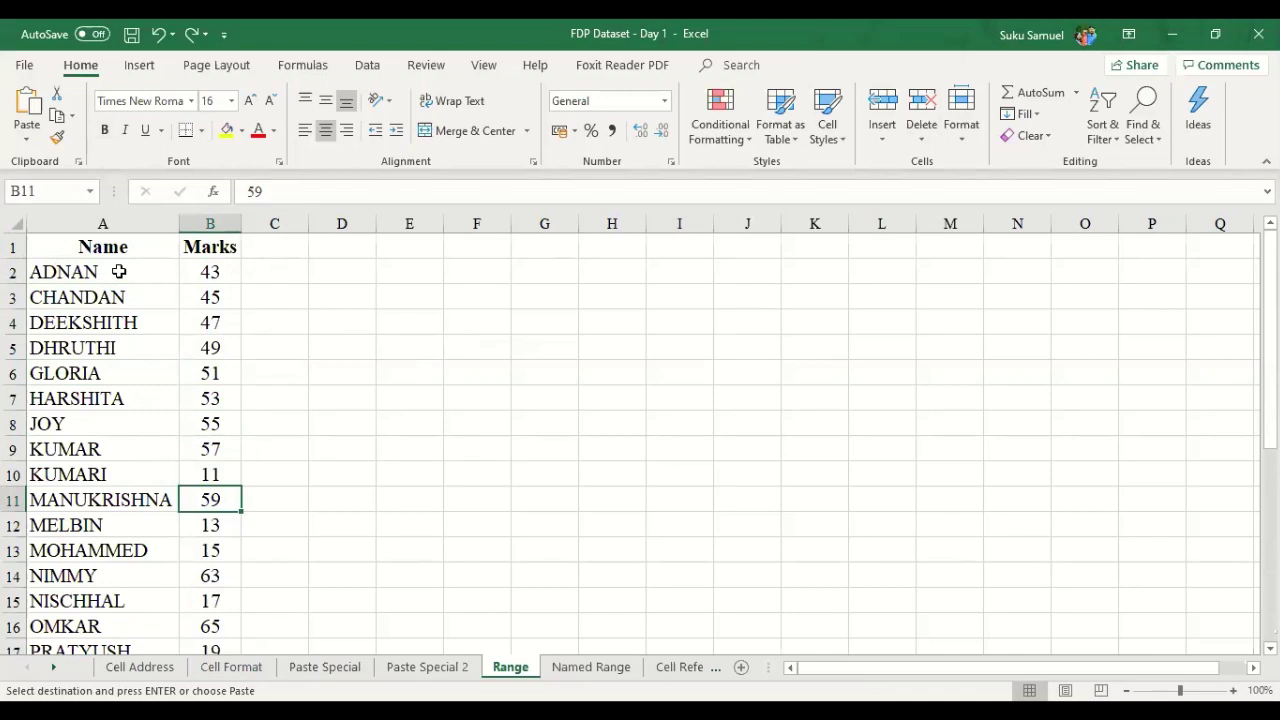
pyautogui.press('Left')
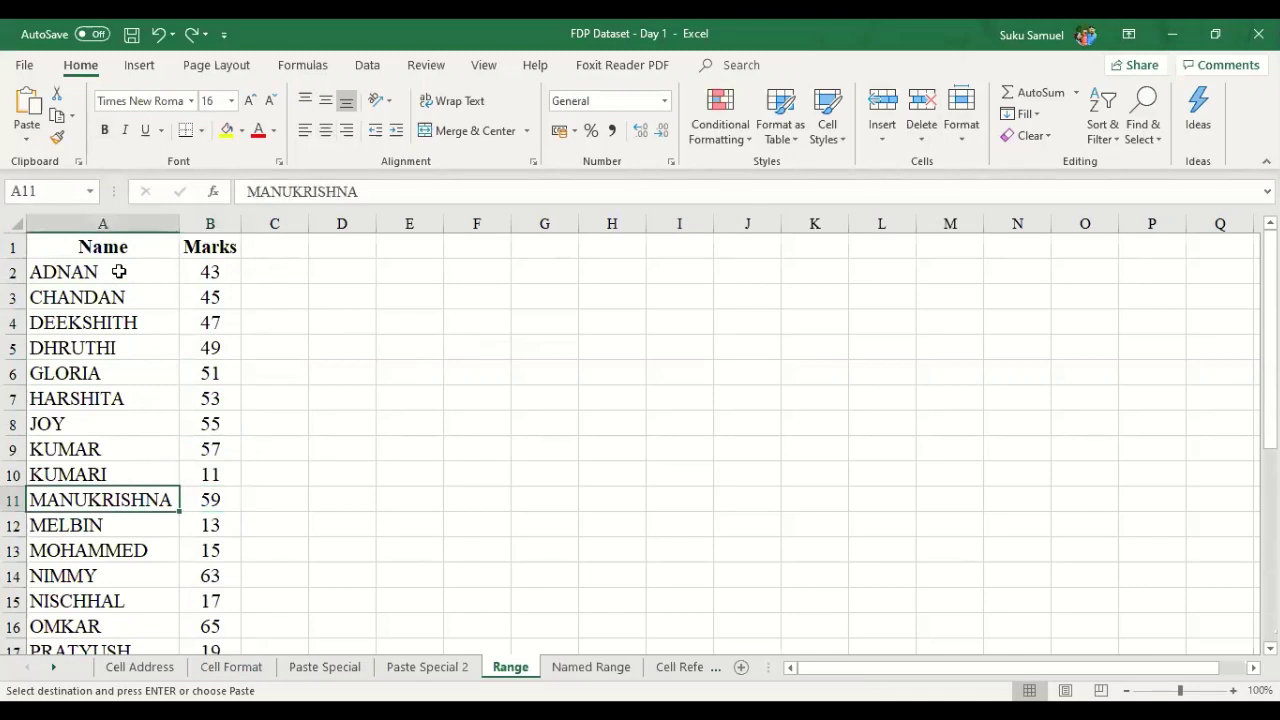
pyautogui.press('Up')
pyautogui.press('Up')
pyautogui.press('Up')
pyautogui.press('Up')
pyautogui.press('Up')
pyautogui.press('Up')
pyautogui.press('Up')
pyautogui.press('Up')
pyautogui.press('Up')
pyautogui.press('Up')
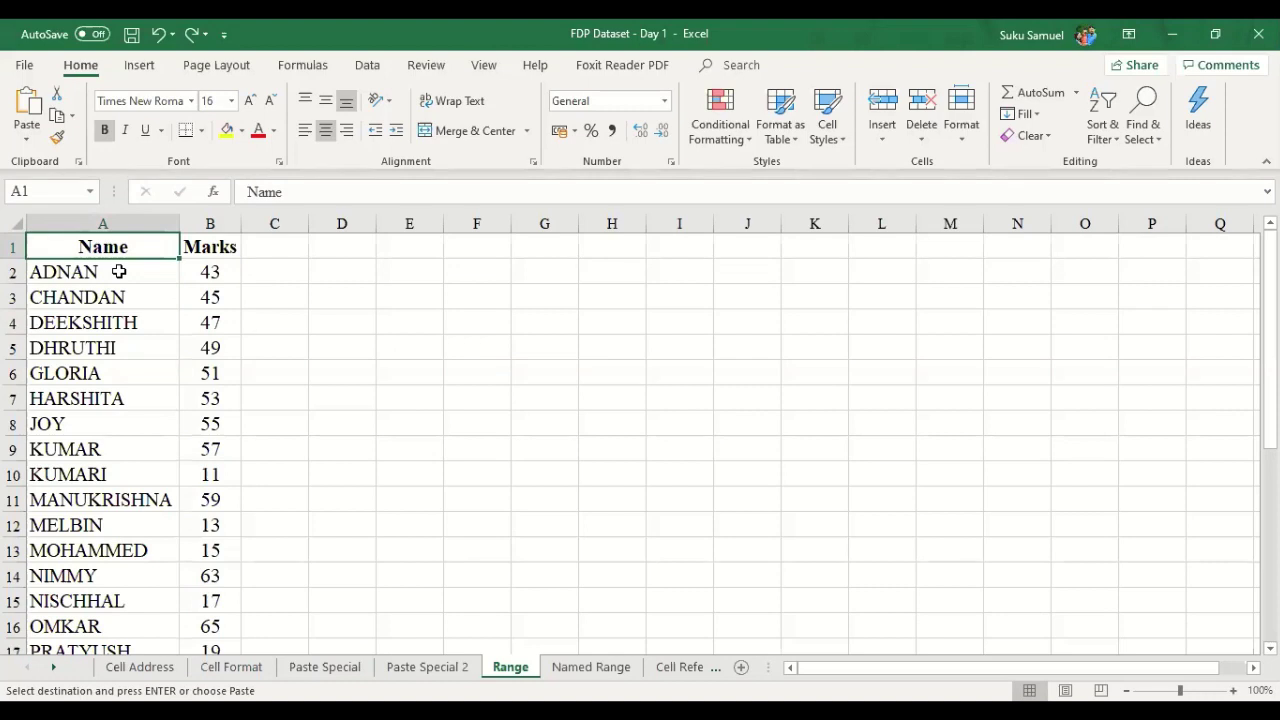
pyautogui.press('Down')
pyautogui.press('Down')
pyautogui.press('Right')
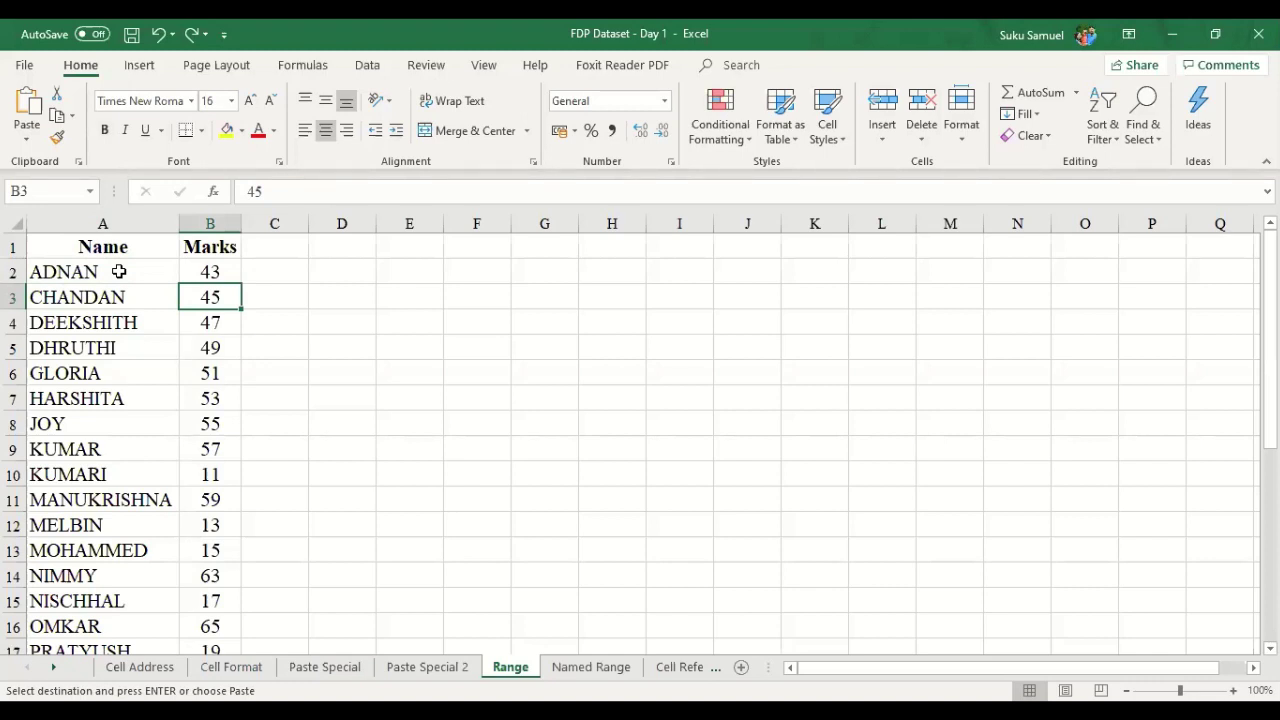
pyautogui.press('Left')
pyautogui.press('Right')
pyautogui.click(584, 669)
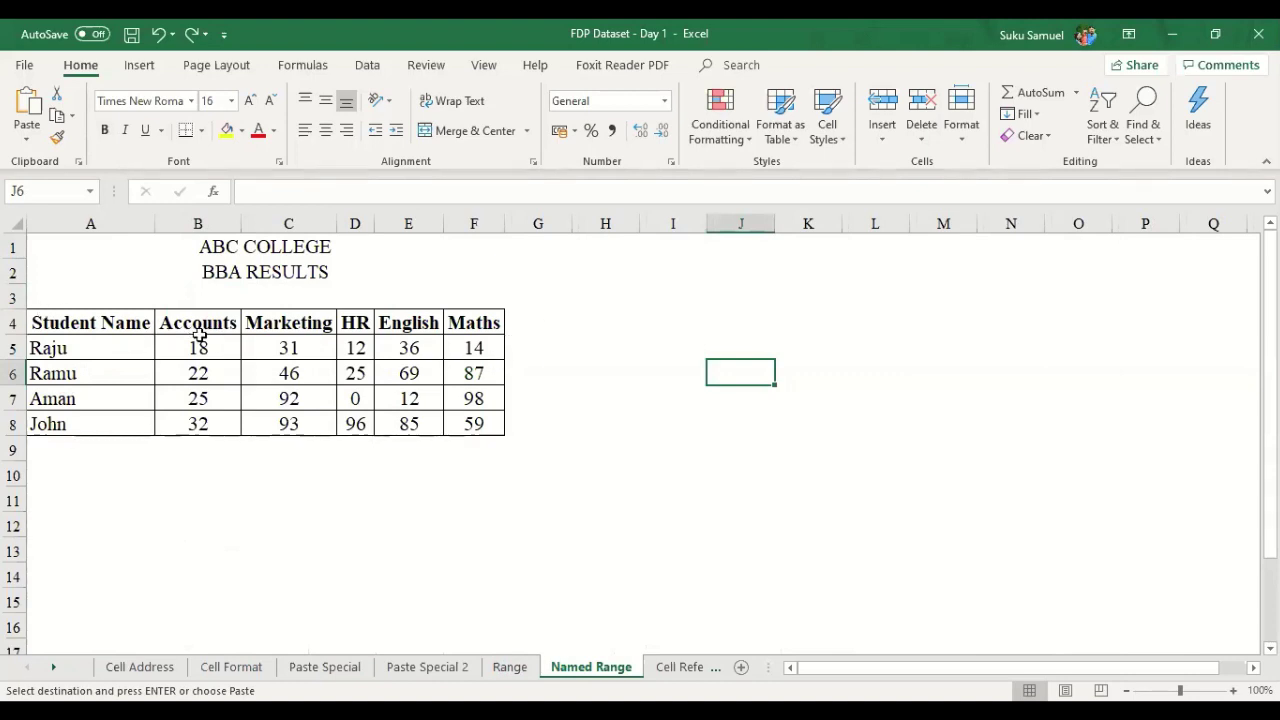
# - Try selecting rows of the ABC College BBA results table and the Accounts column
pyautogui.moveTo(108, 323); pyautogui.dragTo(466, 423)
pyautogui.click(588, 451)
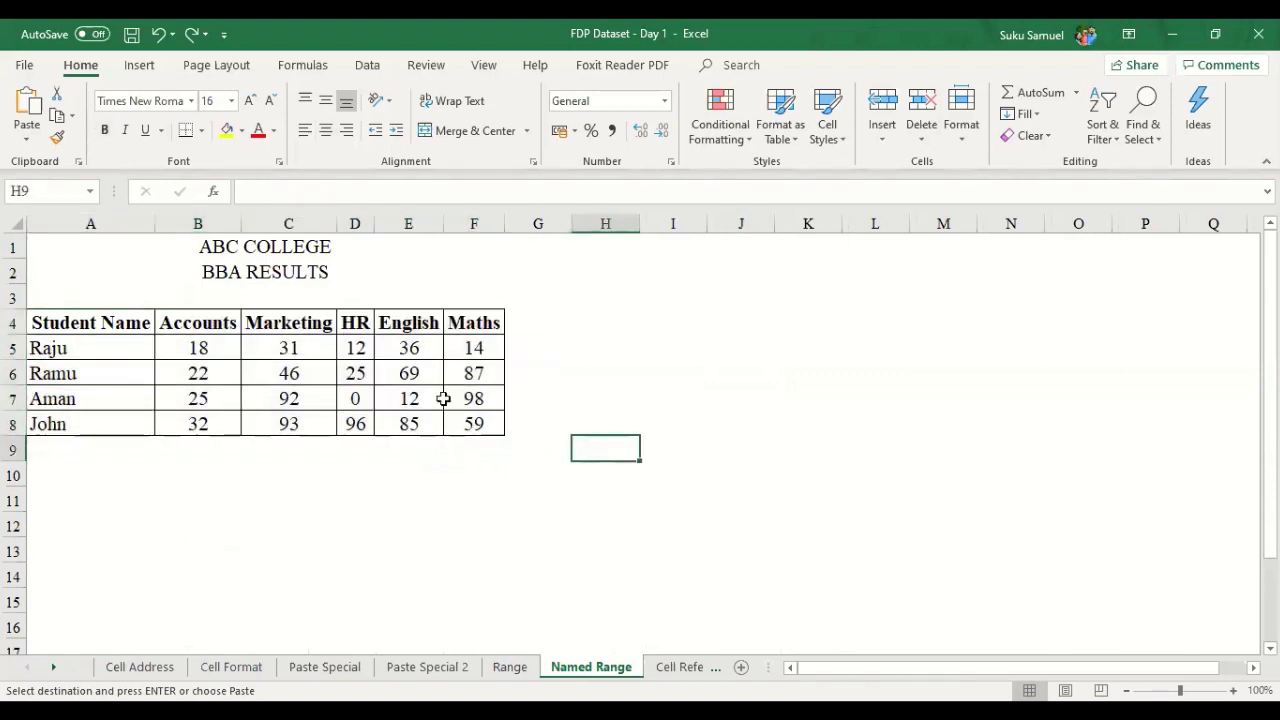
pyautogui.moveTo(75, 297); pyautogui.dragTo(463, 424)
pyautogui.click(523, 420)
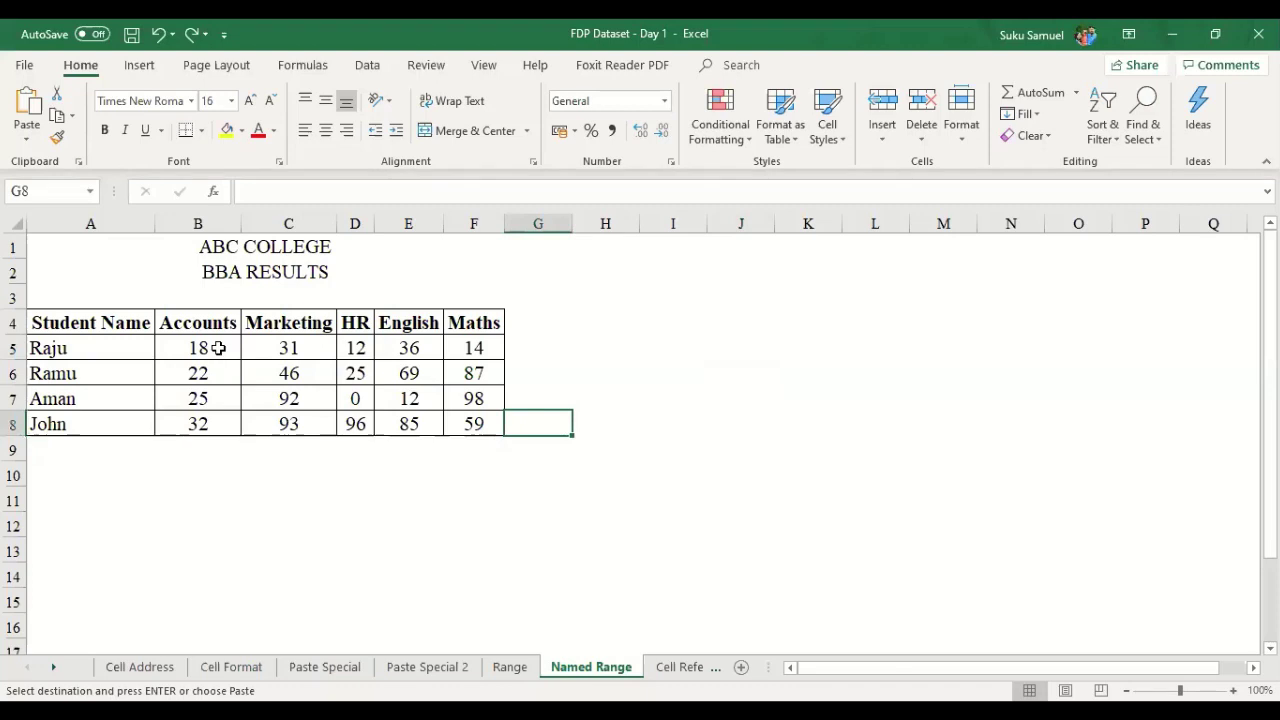
pyautogui.moveTo(208, 330); pyautogui.dragTo(206, 423)
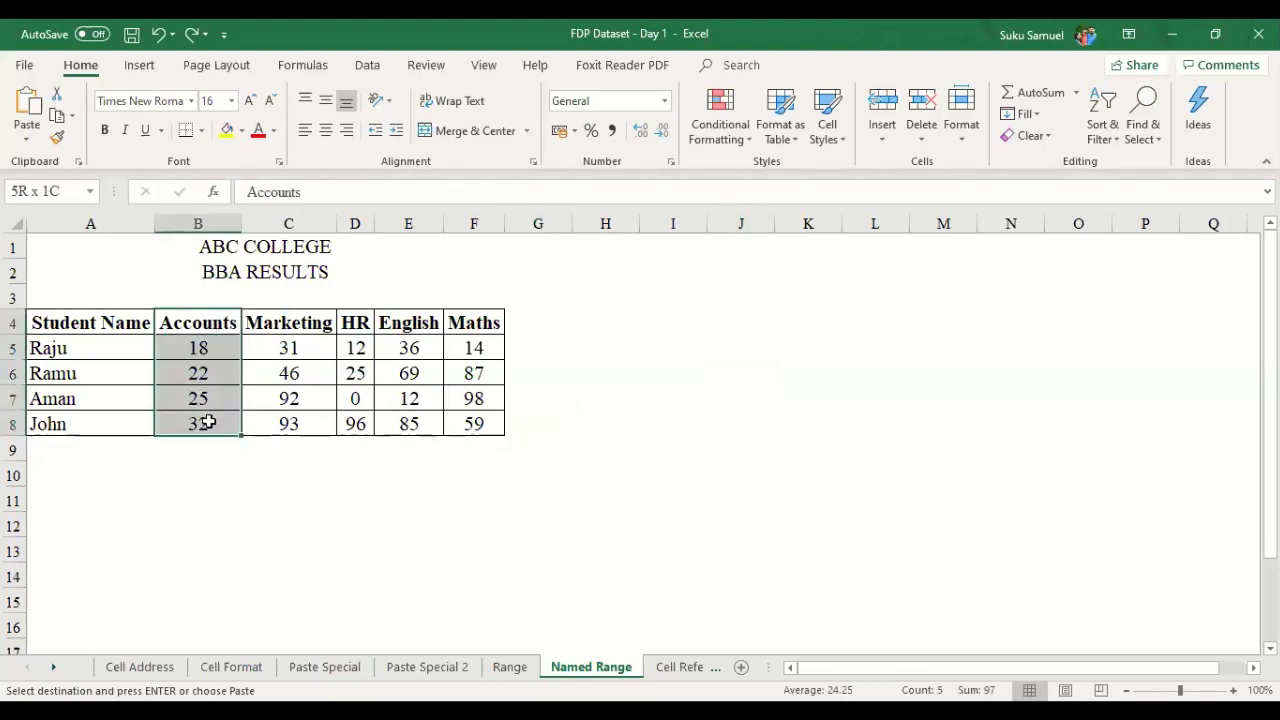
pyautogui.click(474, 473)
# - Select the Accounts marks B5:B8 (18, 22, 25, 32), totalling 97
pyautogui.moveTo(199, 346); pyautogui.dragTo(194, 423)
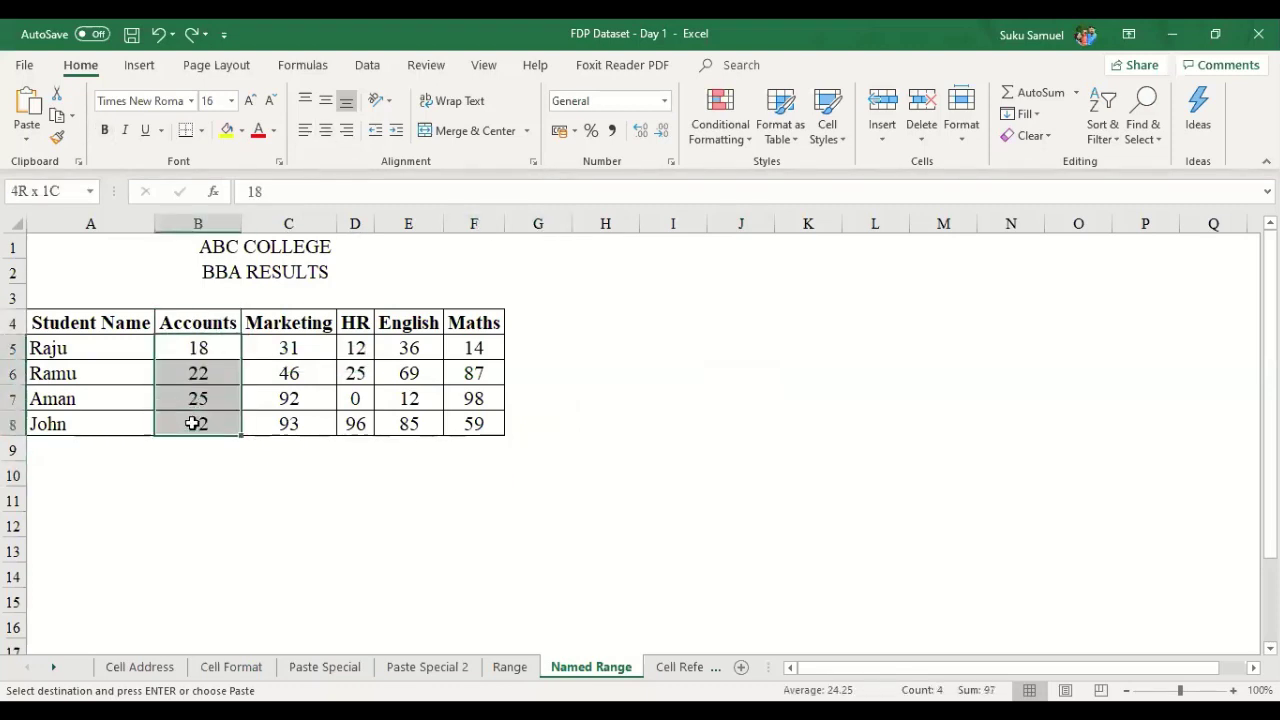
pyautogui.click(226, 351)
pyautogui.click(223, 417)
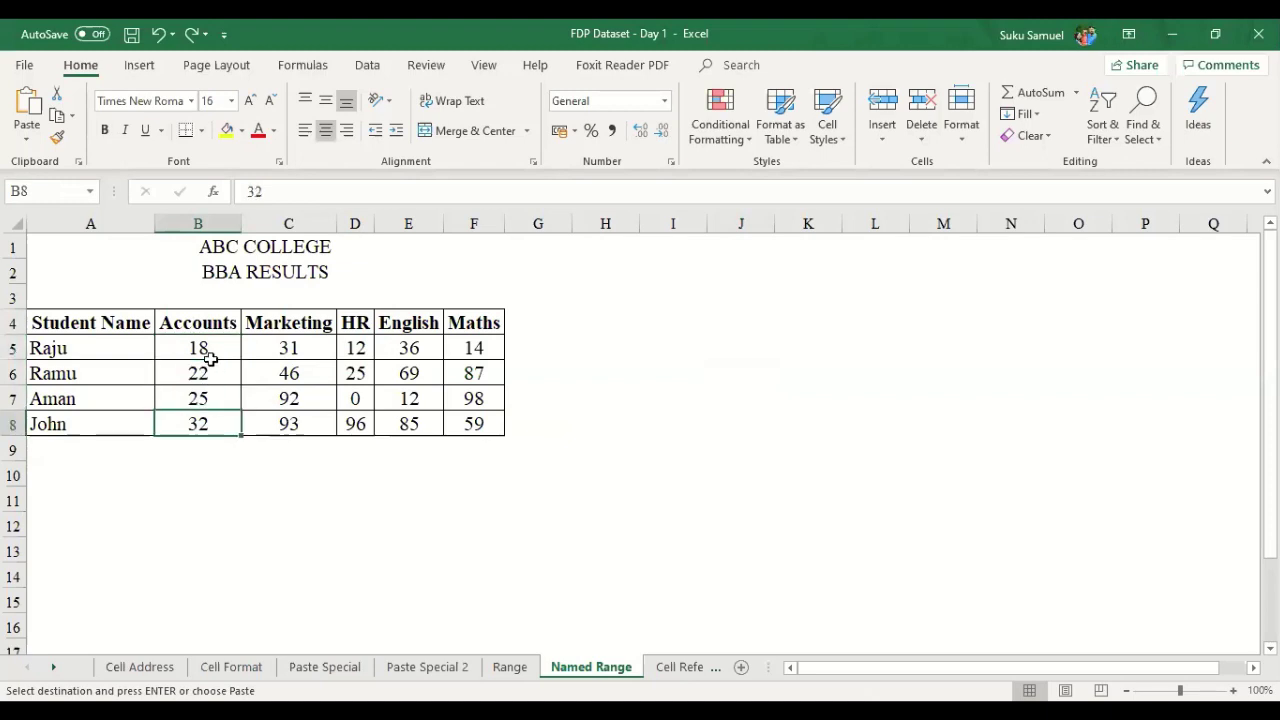
pyautogui.moveTo(206, 354); pyautogui.dragTo(203, 427)
pyautogui.click(295, 432)
pyautogui.moveTo(203, 348); pyautogui.dragTo(203, 424)
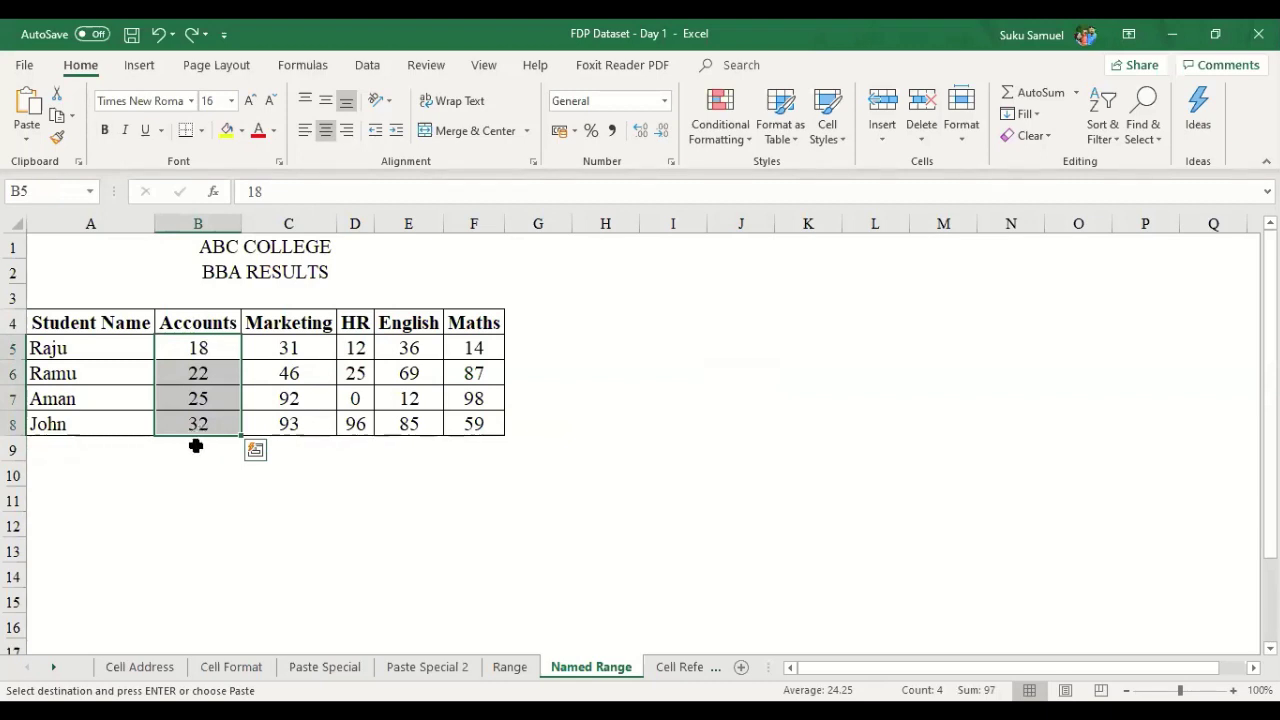
pyautogui.click(197, 347)
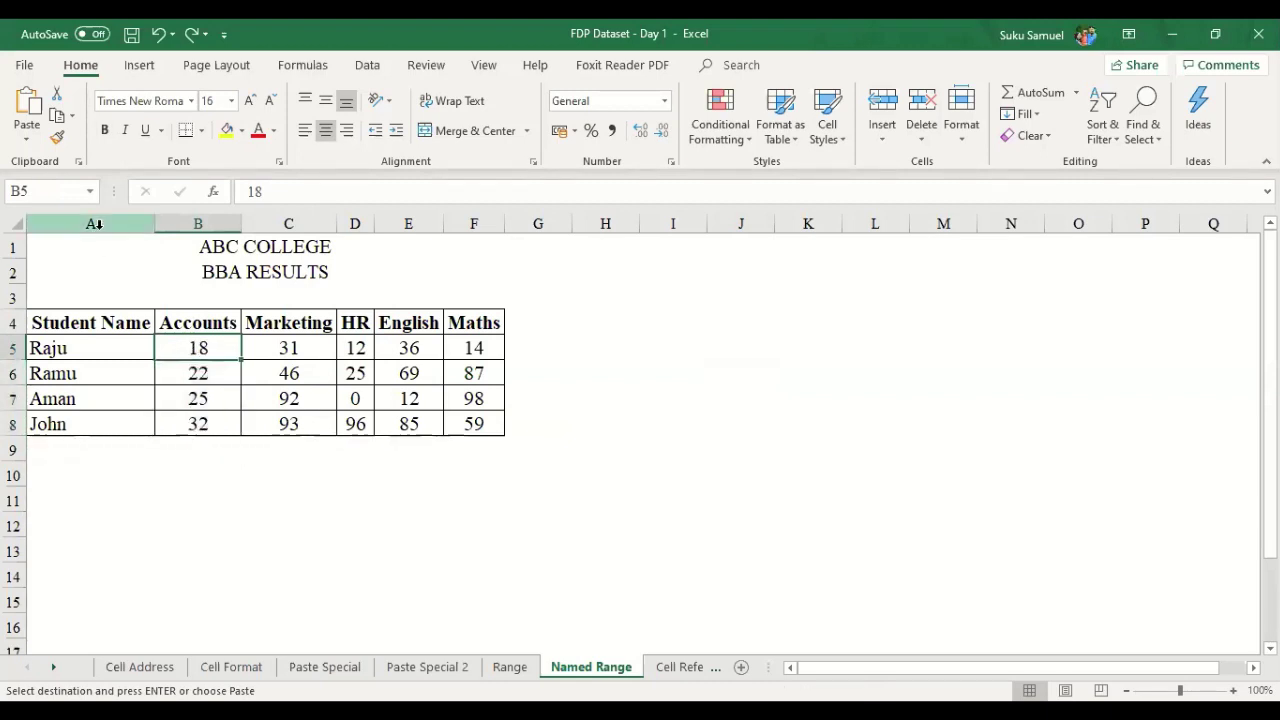
pyautogui.click(189, 428)
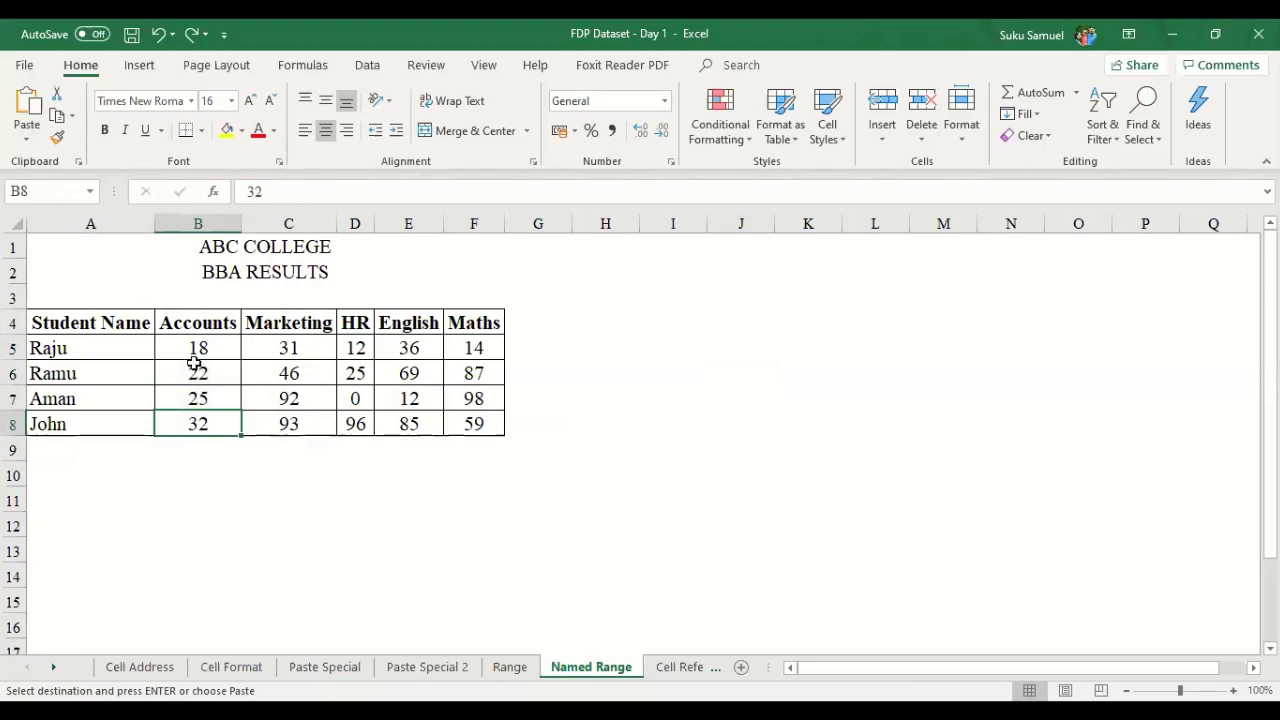
pyautogui.hotkey('ctrl', 'y')
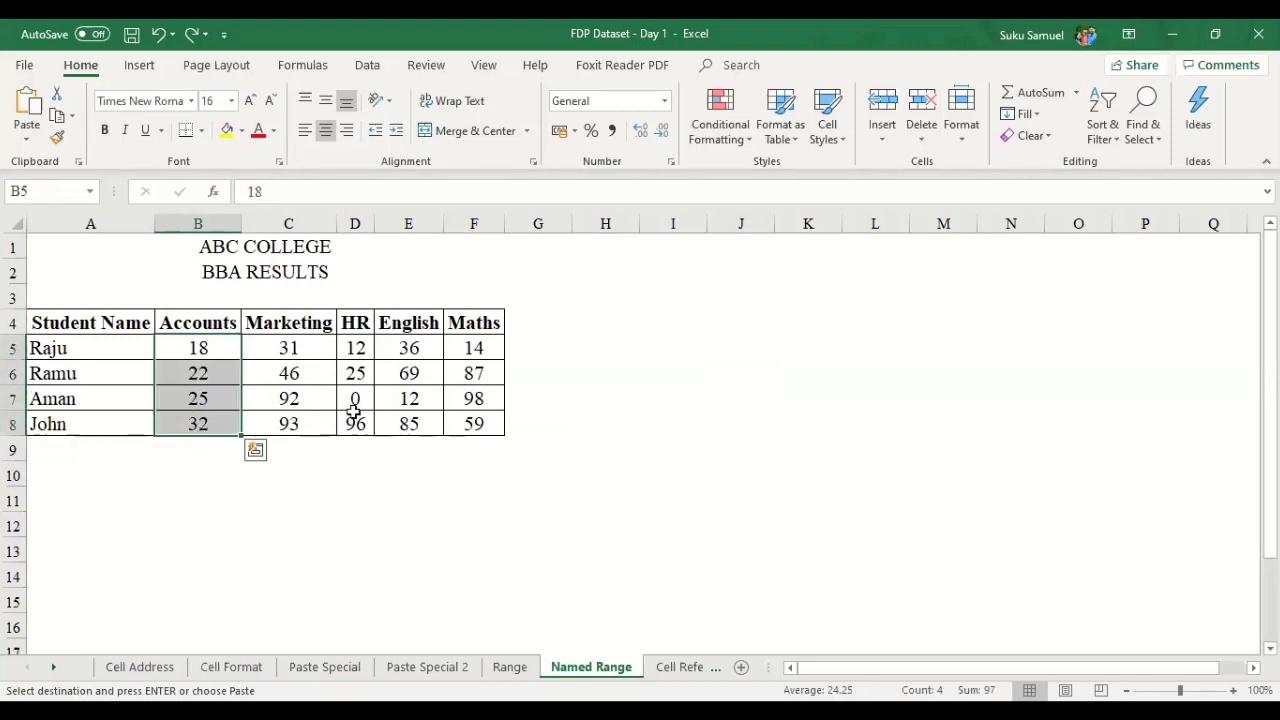
pyautogui.click(456, 402)
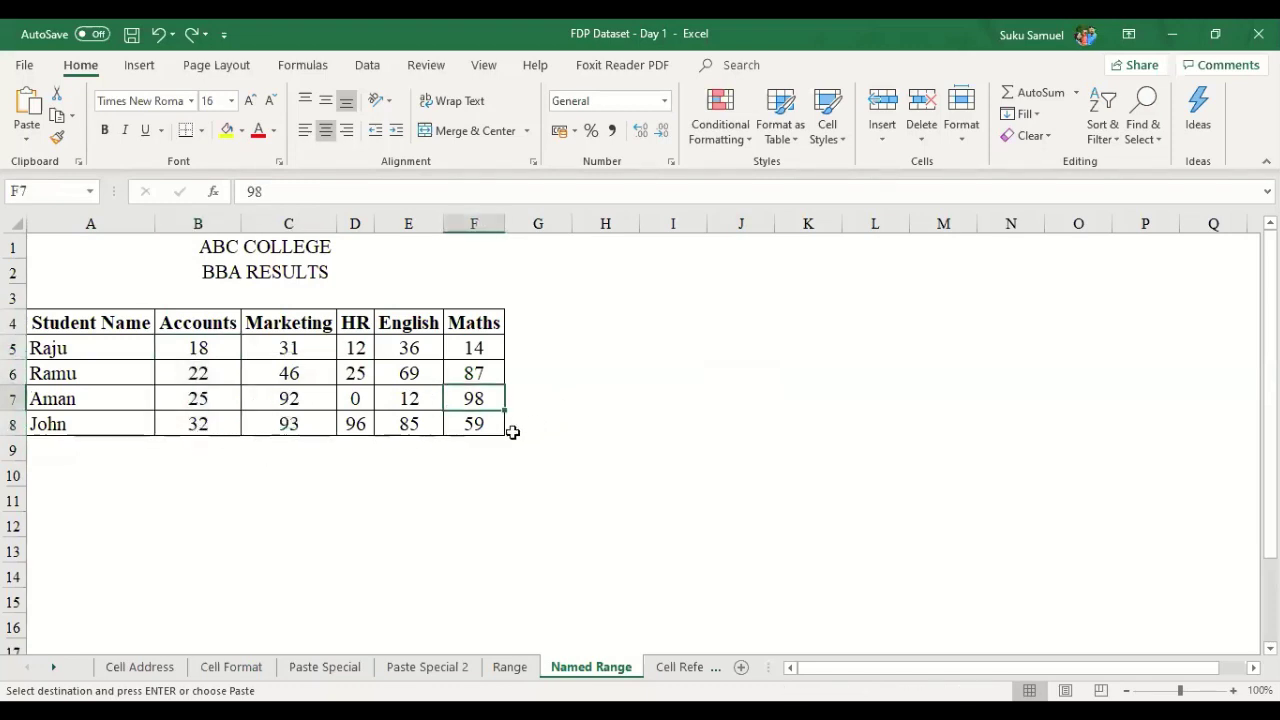
pyautogui.moveTo(194, 345); pyautogui.dragTo(203, 420)
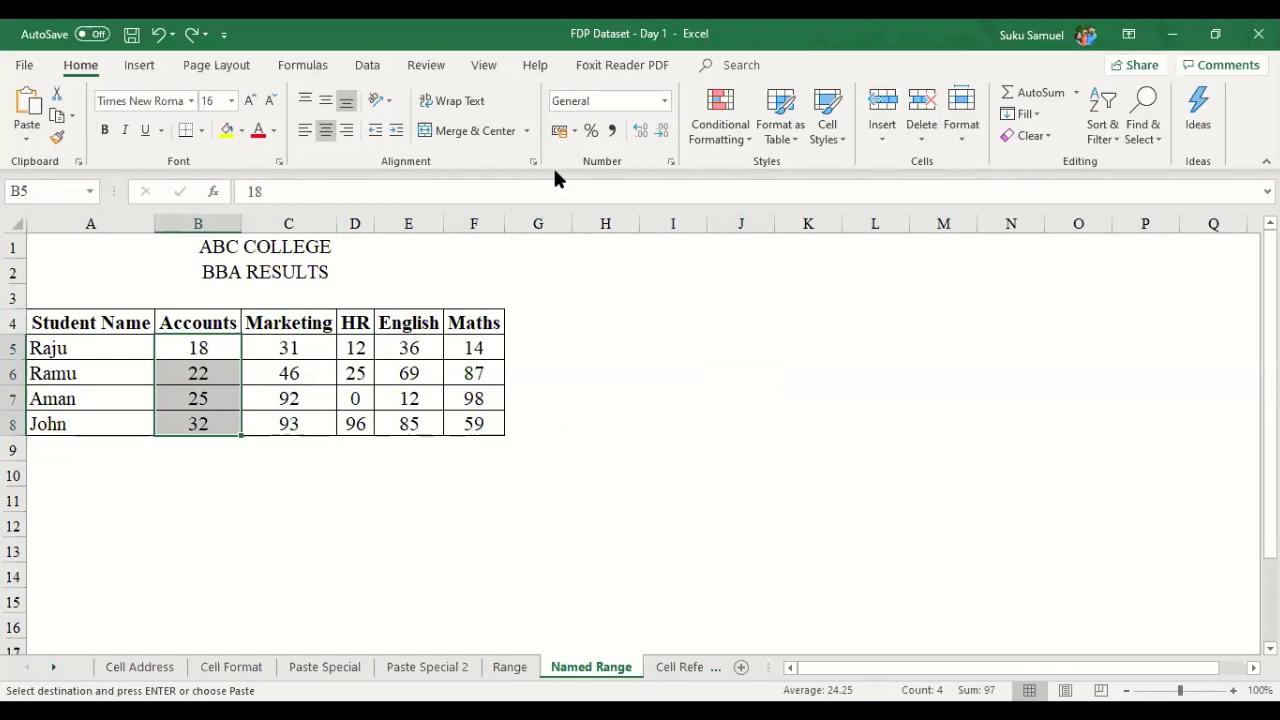
pyautogui.scroll(-4, 371, 92)
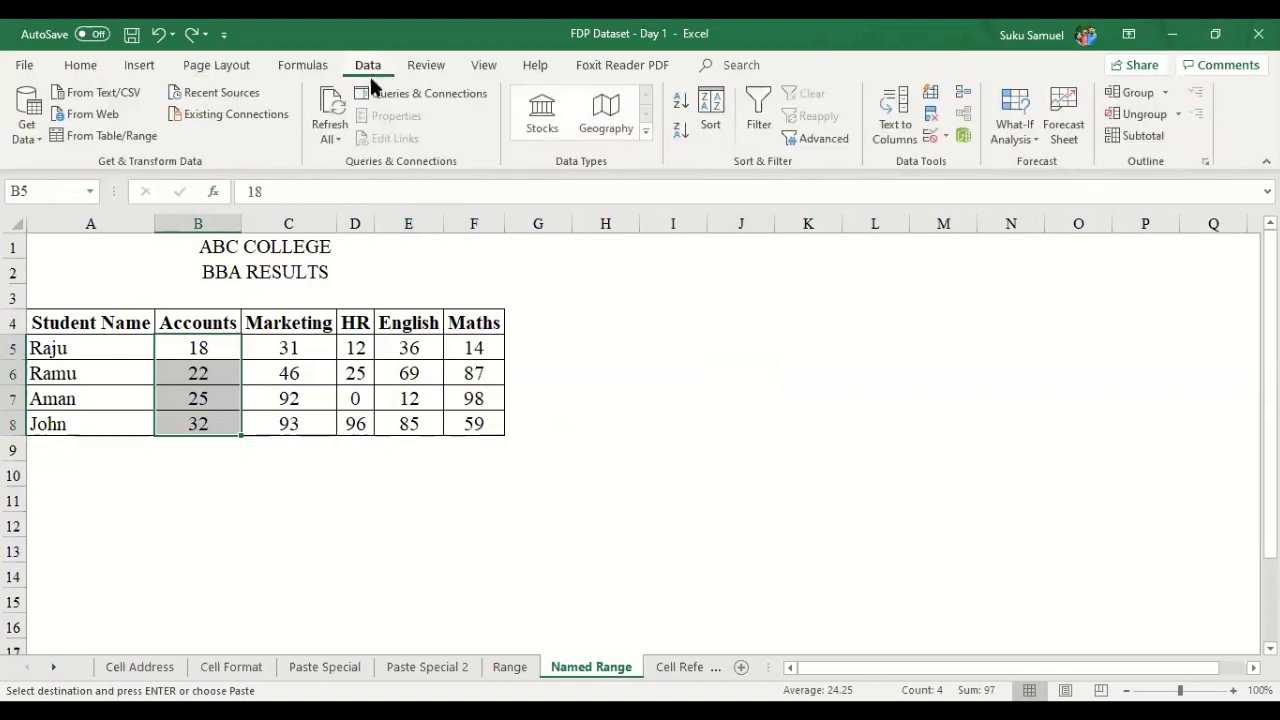
# - Deselect the Accounts range and open Name Manager from the Formulas ribbon
pyautogui.click(311, 506)
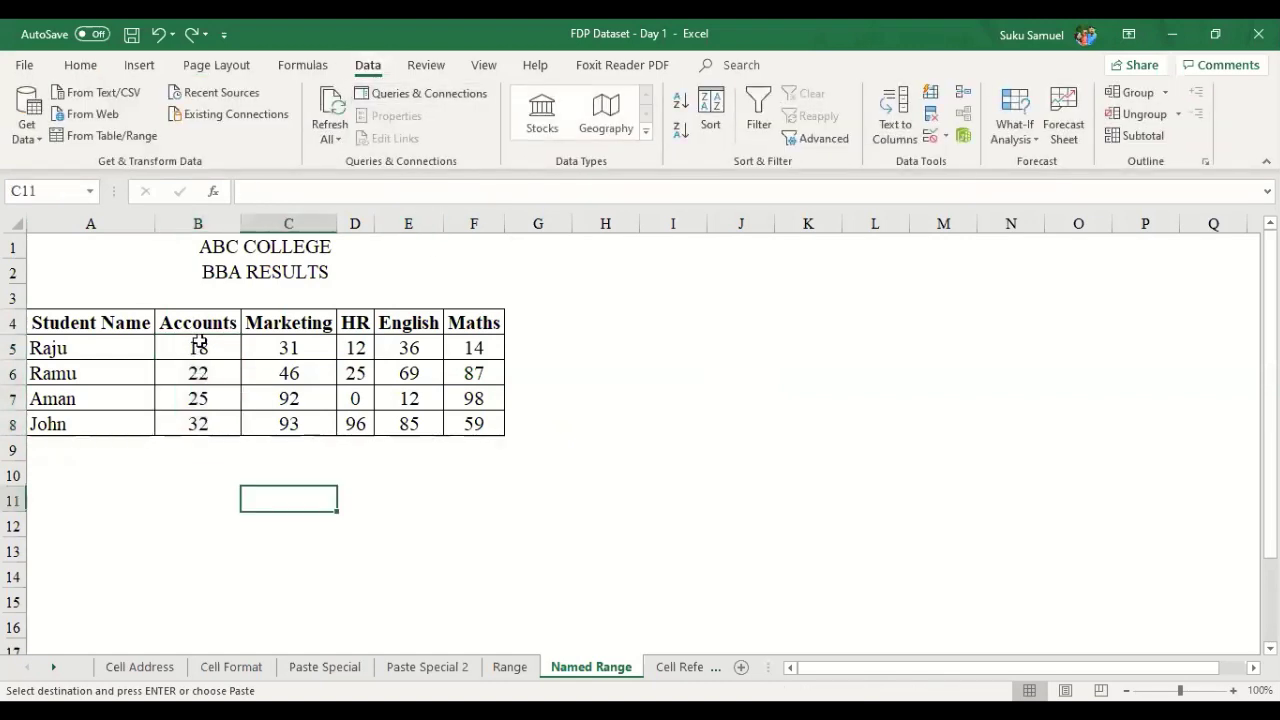
pyautogui.click(78, 65)
pyautogui.click(362, 72)
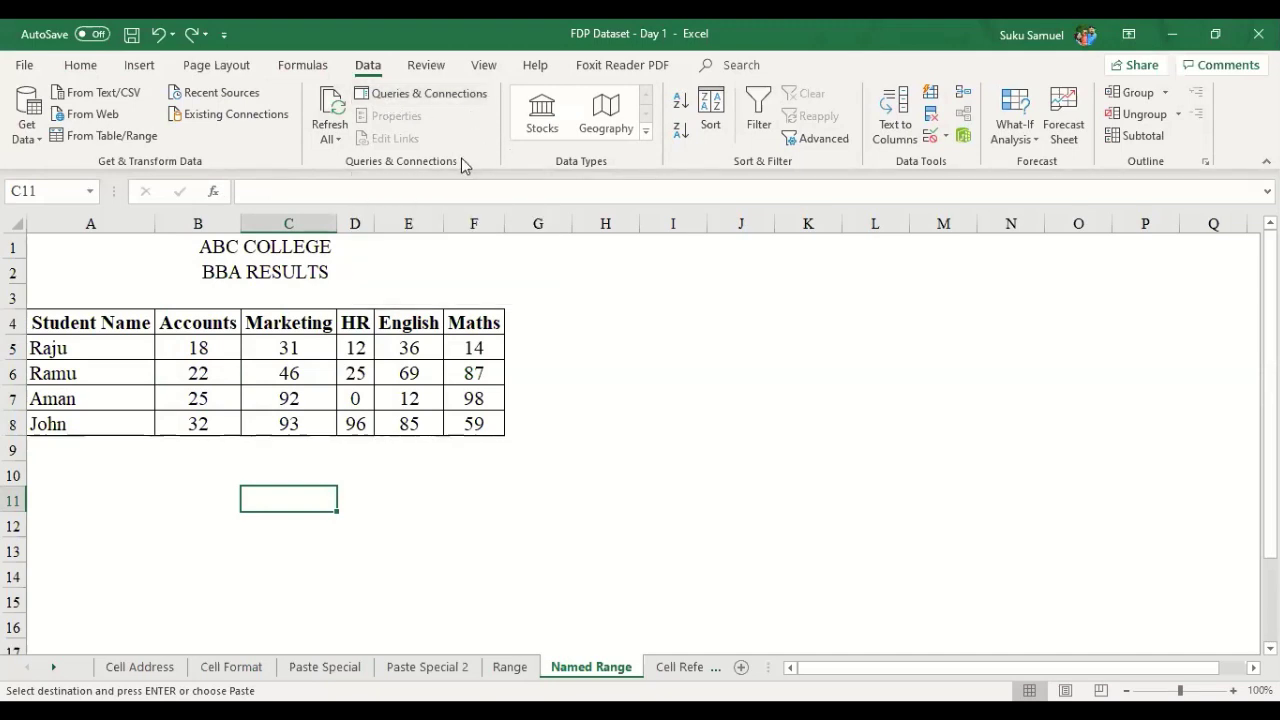
pyautogui.click(303, 63)
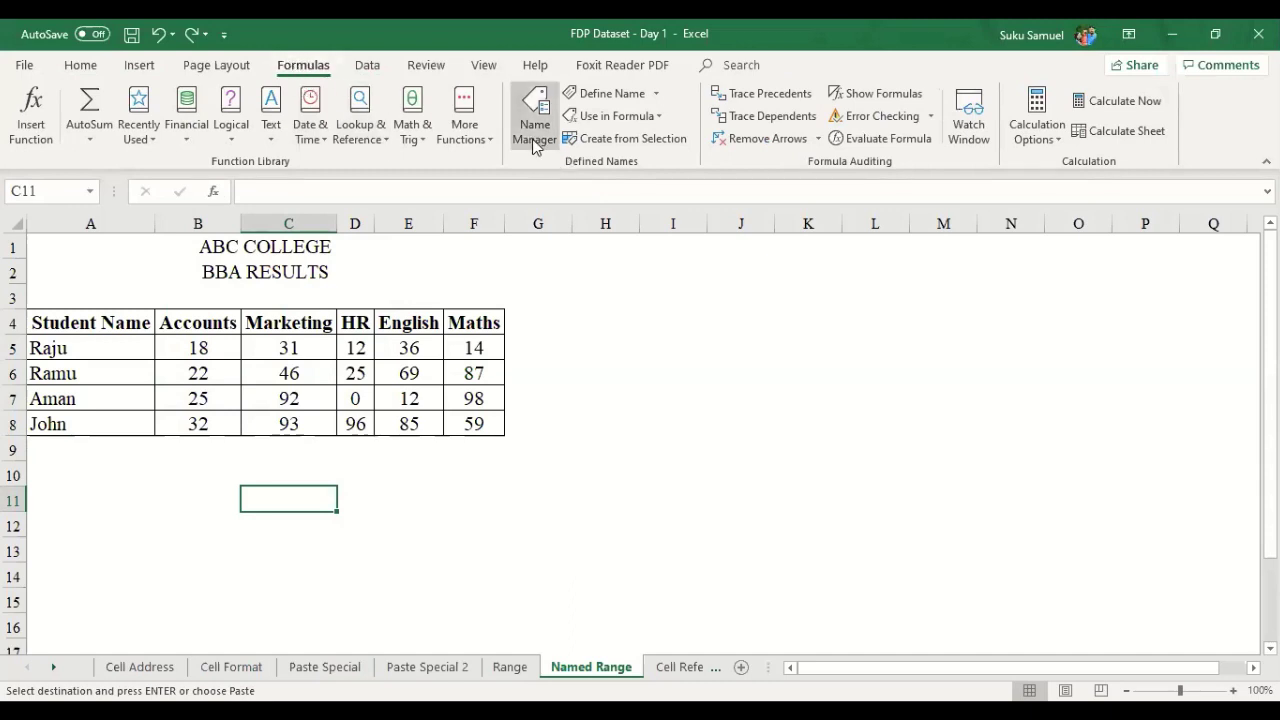
pyautogui.click(533, 145)
# - Delete the TEST name and the first student's row name in Name Manager
pyautogui.click(538, 130)
pyautogui.click(714, 335)
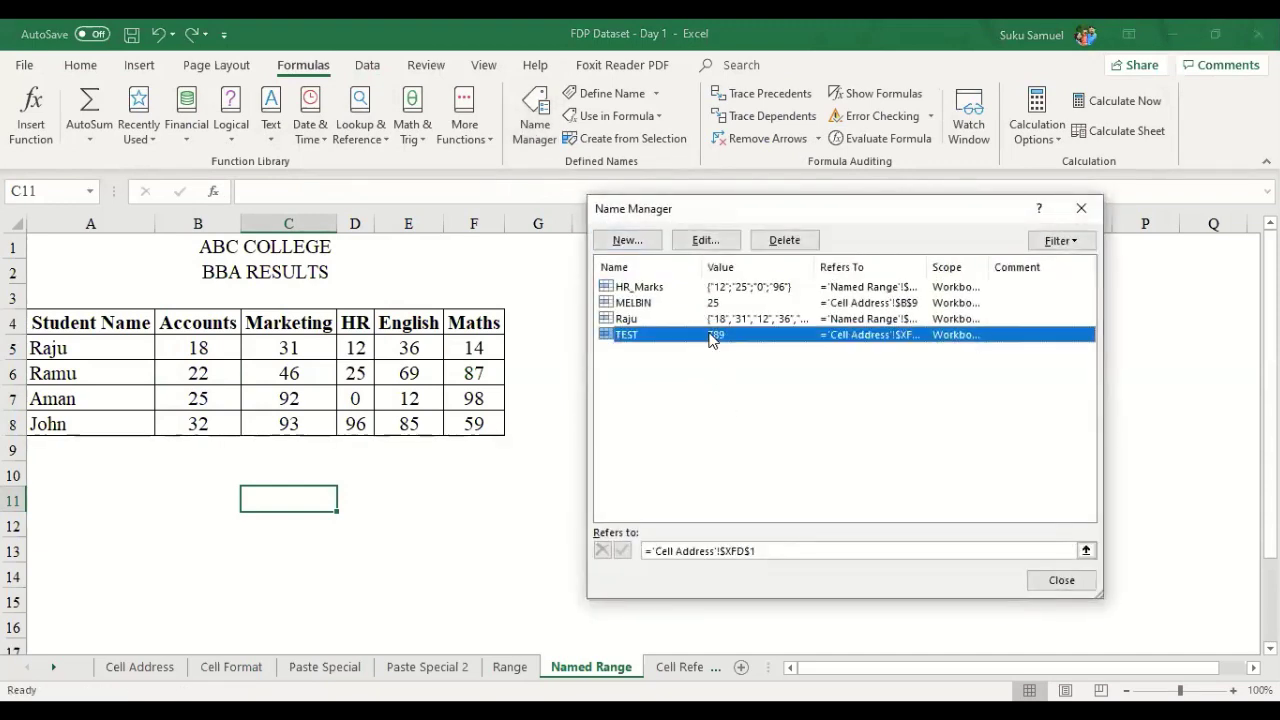
pyautogui.click(780, 245)
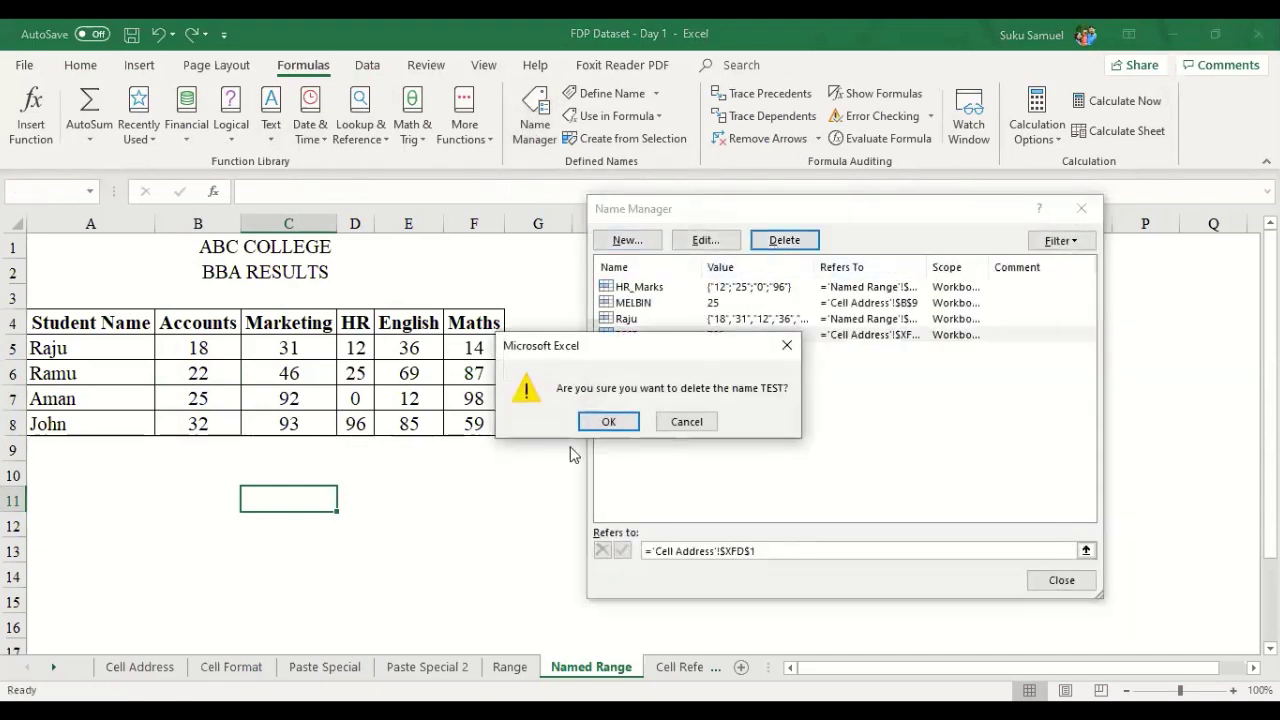
pyautogui.click(607, 421)
pyautogui.click(640, 267)
pyautogui.click(645, 288)
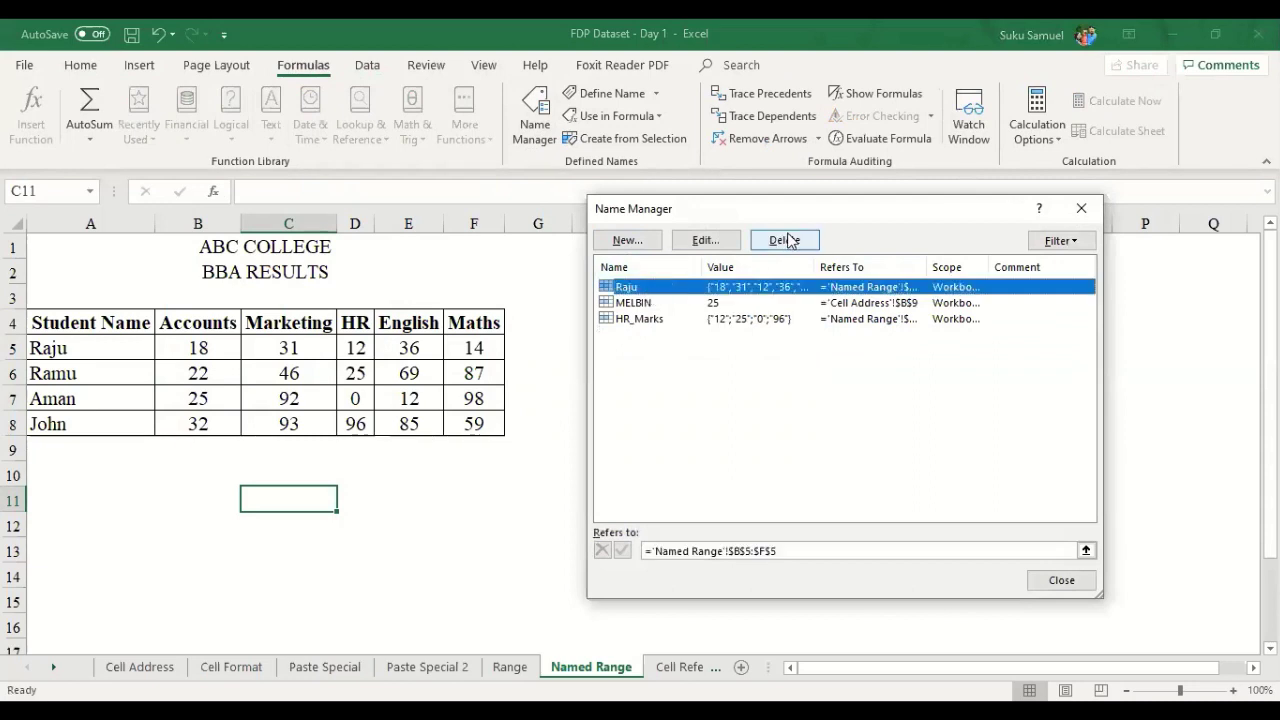
pyautogui.click(780, 240)
pyautogui.click(610, 422)
# - Delete the remaining HR_Marks and MELBIN names, leaving the list empty
pyautogui.click(640, 287)
pyautogui.click(784, 240)
pyautogui.click(609, 422)
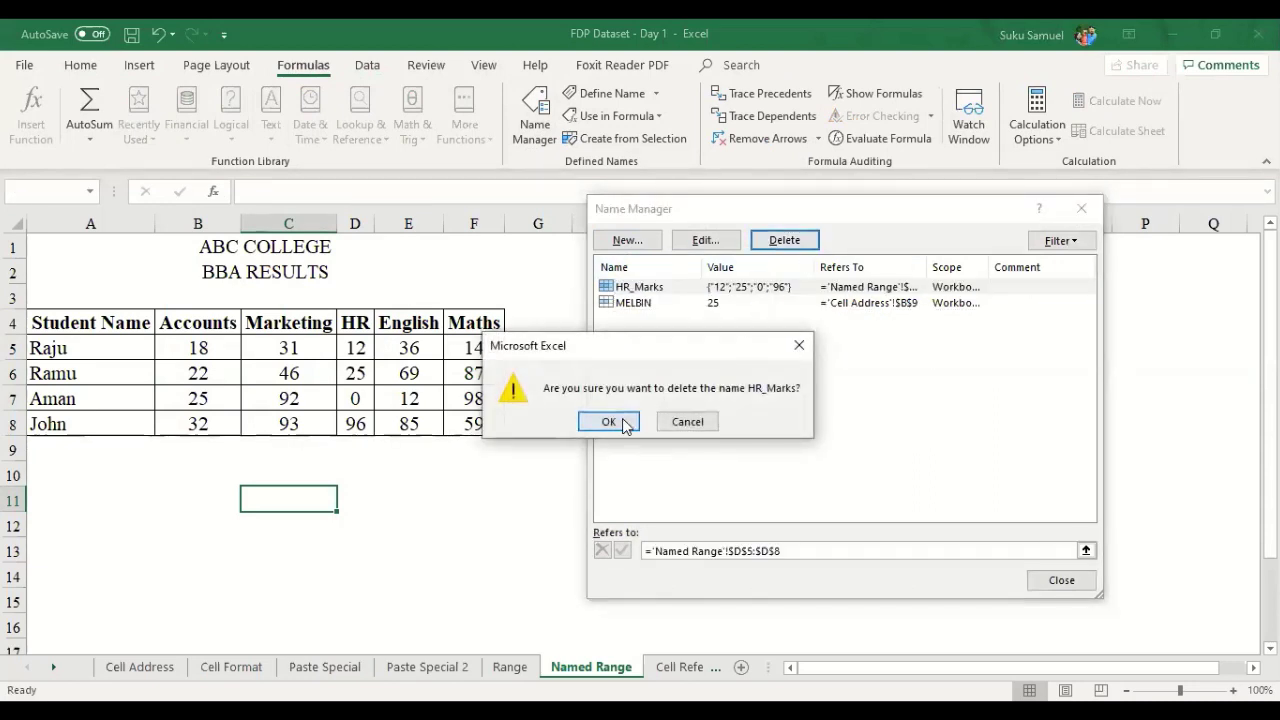
pyautogui.click(699, 288)
pyautogui.click(780, 240)
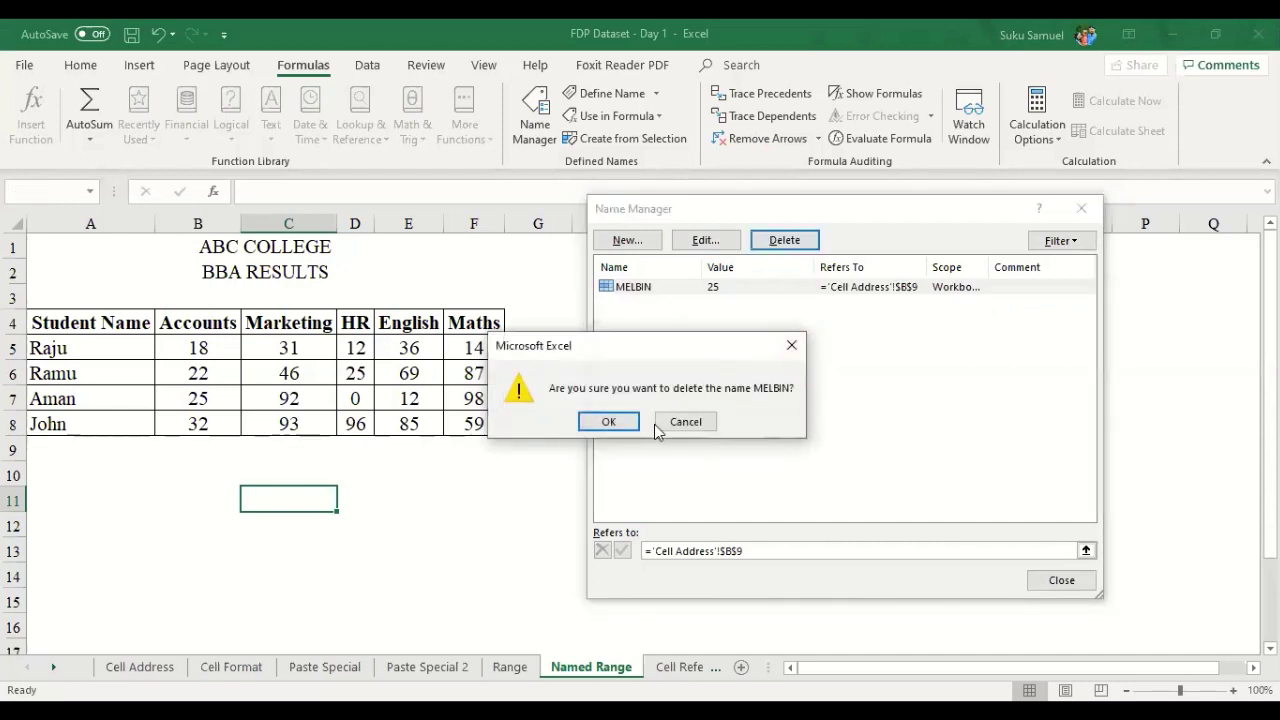
pyautogui.press('Return')
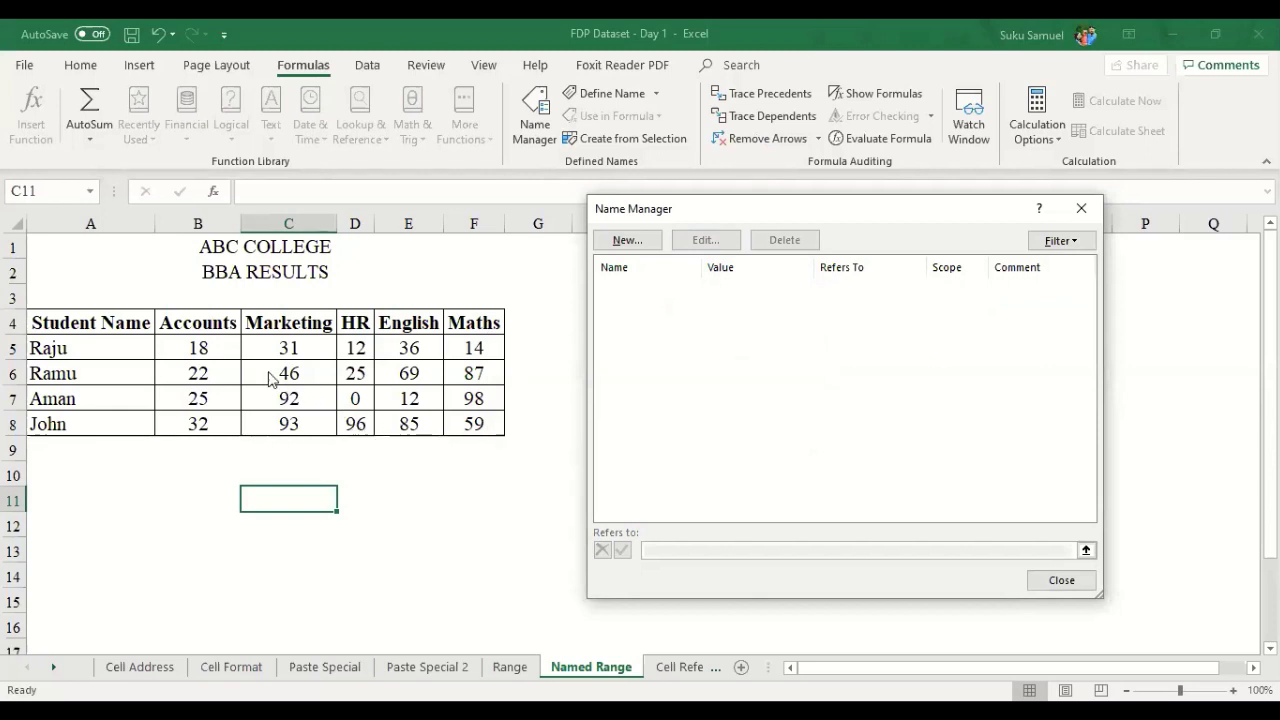
# - Start a new name and enter 'Accounts' as its name, correcting the typo
pyautogui.click(636, 246)
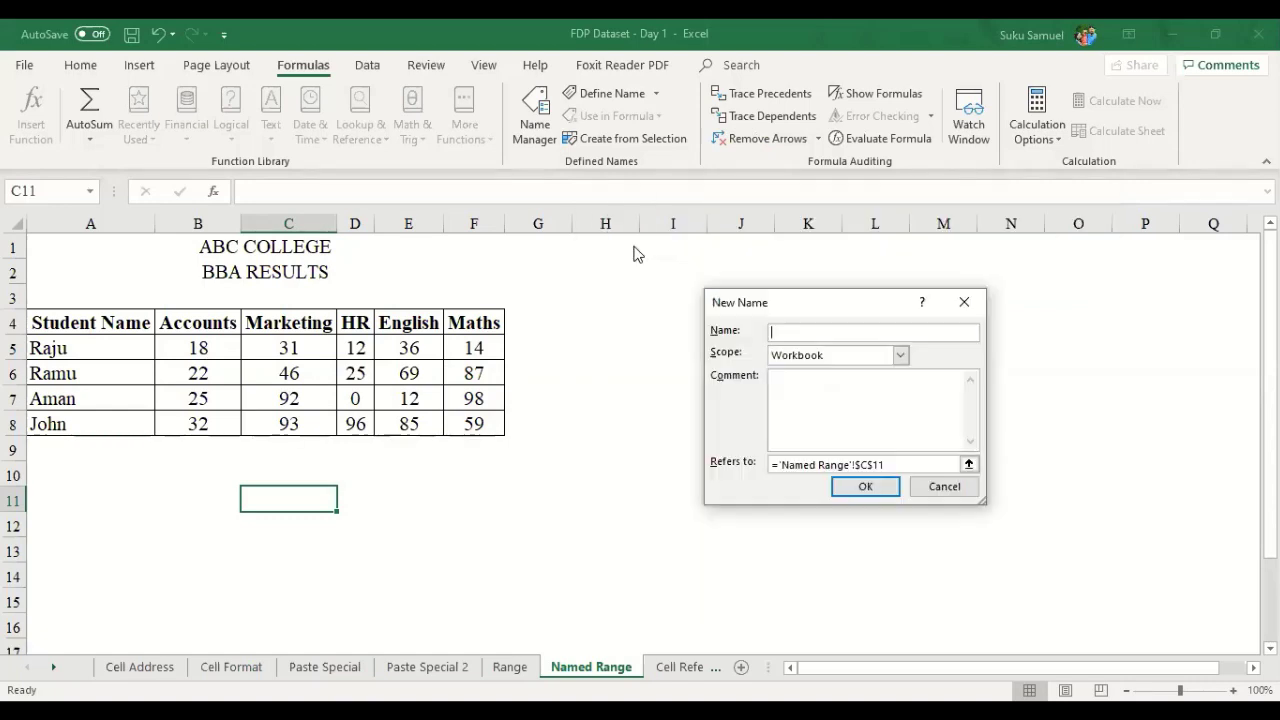
pyautogui.write('Ad')
pyautogui.write('co')
pyautogui.write('unts')
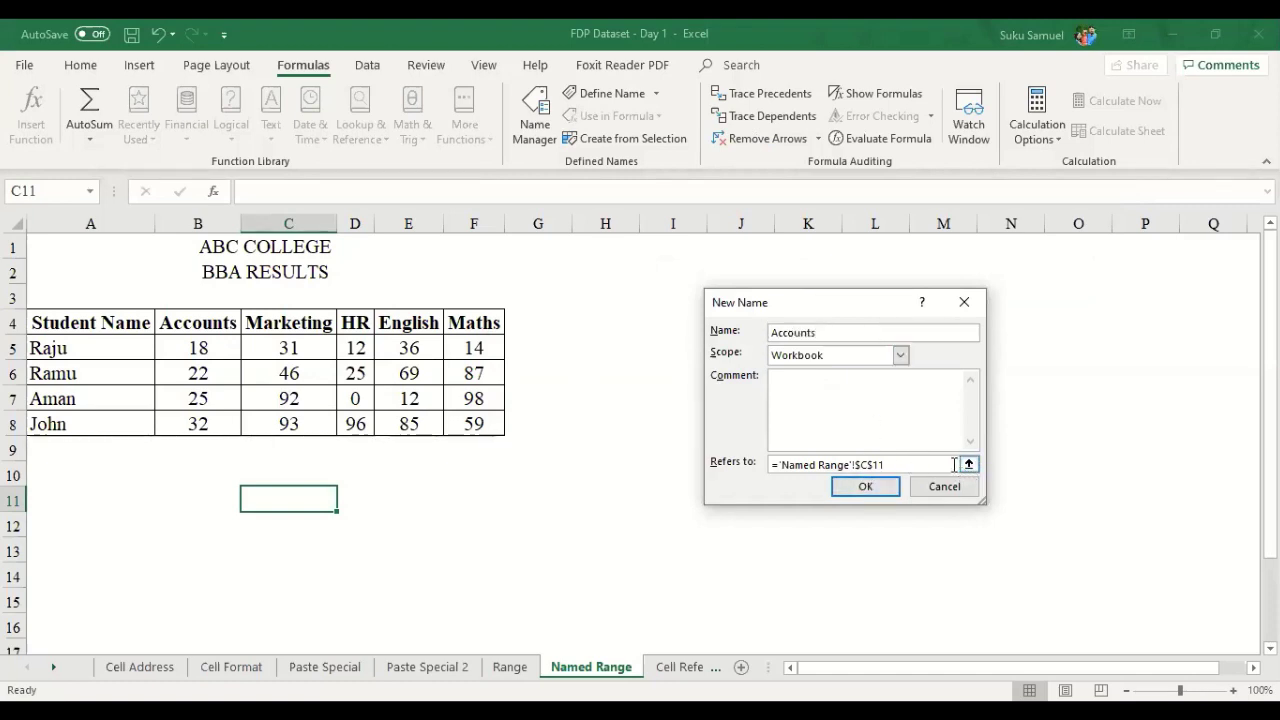
pyautogui.moveTo(820, 332); pyautogui.dragTo(762, 333)
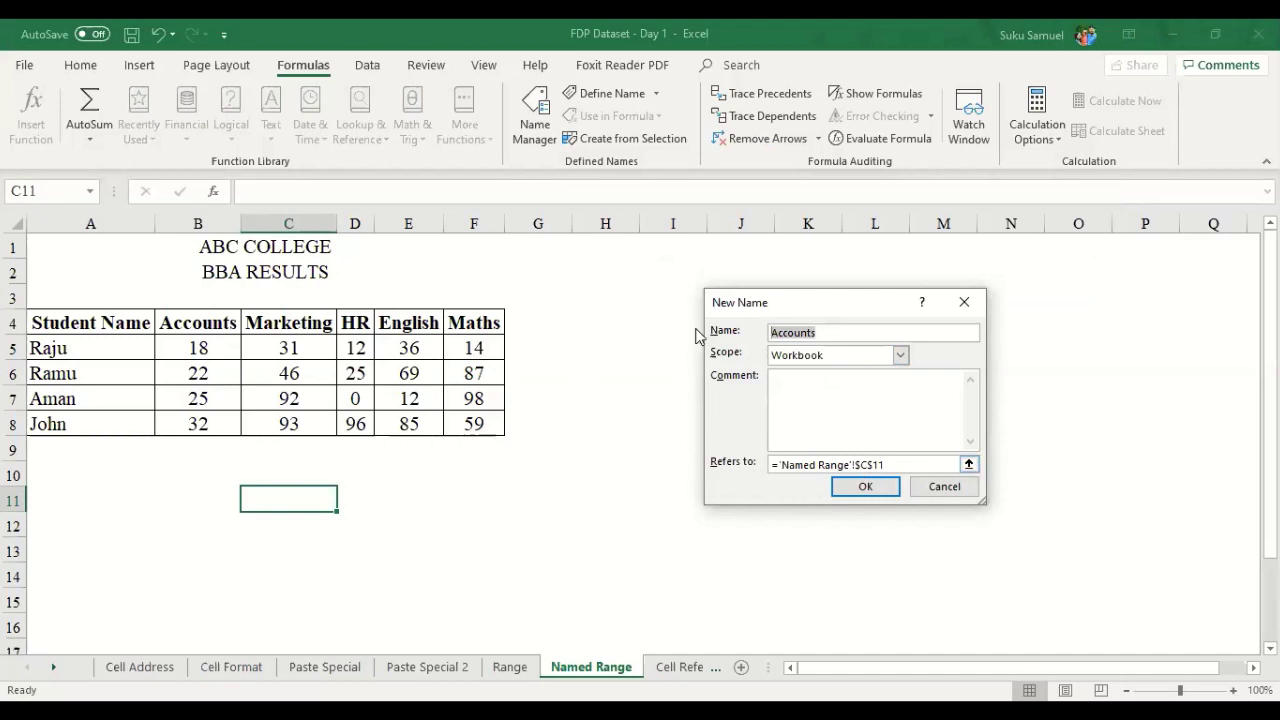
pyautogui.click(836, 332)
pyautogui.click(727, 334)
# - Point the Accounts name at B5:B8 on the Named Range sheet and save it
pyautogui.click(969, 465)
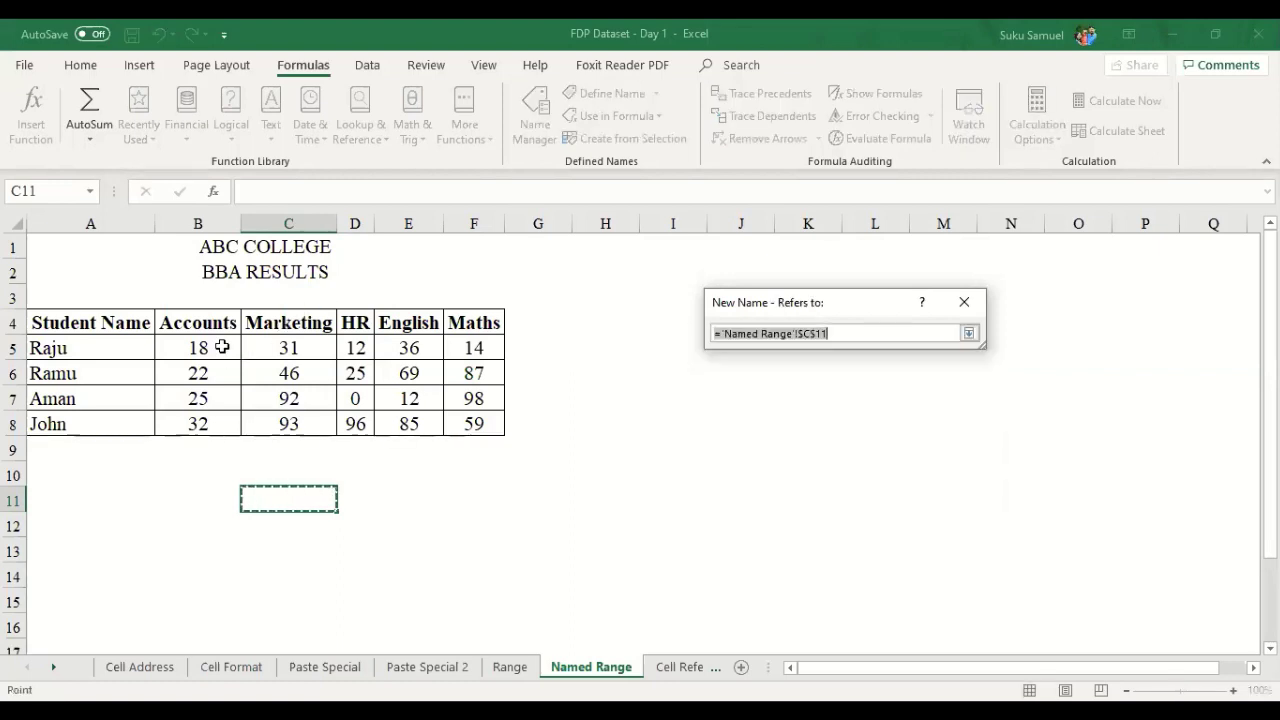
pyautogui.click(222, 357)
pyautogui.moveTo(222, 357); pyautogui.dragTo(214, 420)
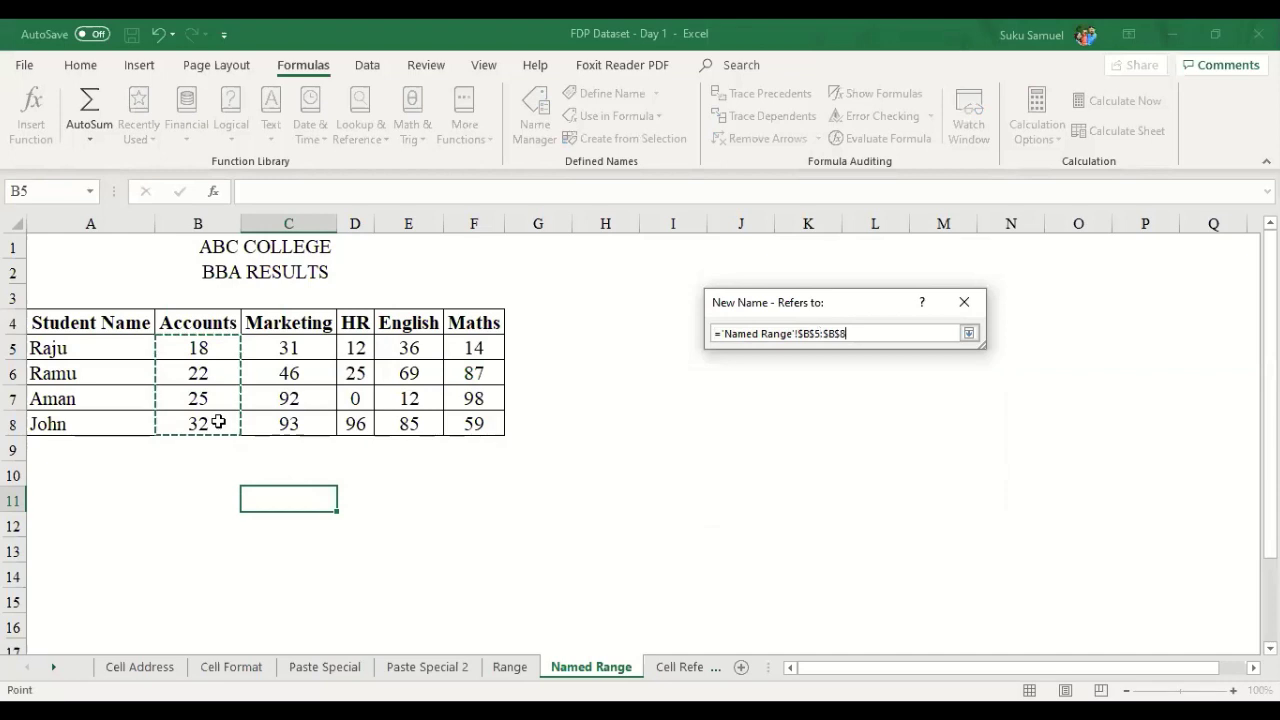
pyautogui.click(969, 333)
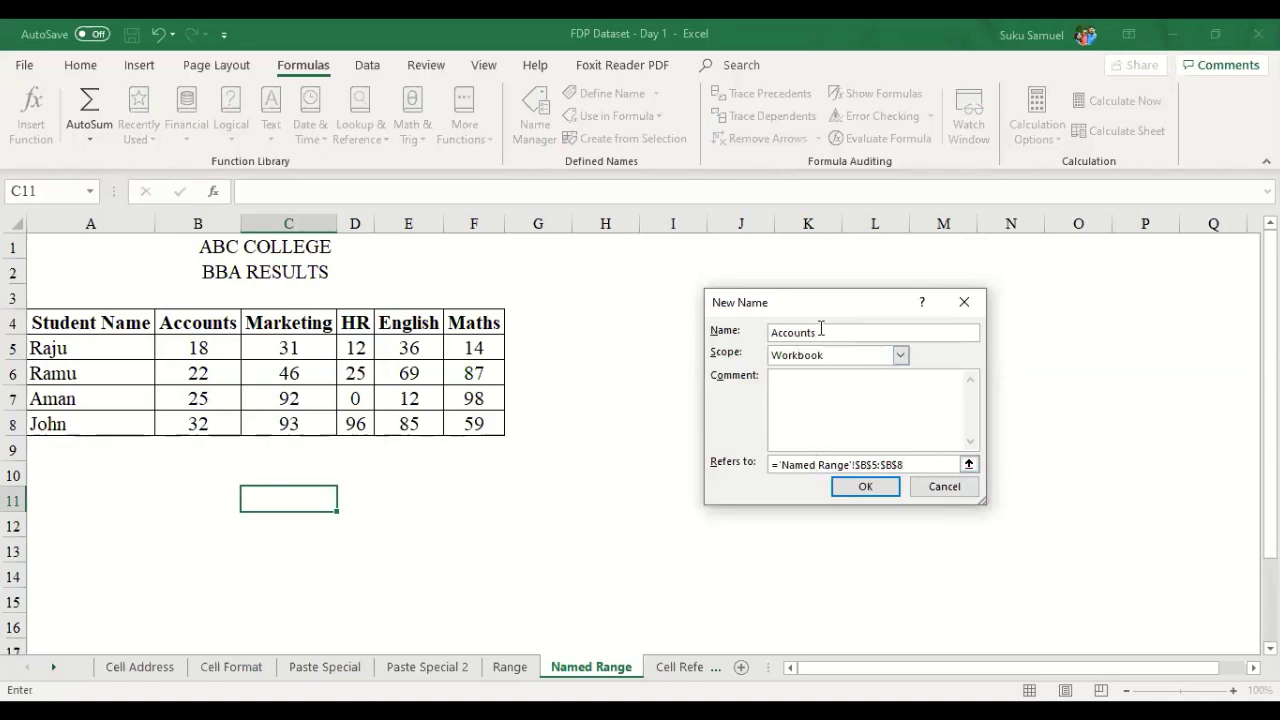
pyautogui.moveTo(822, 331); pyautogui.dragTo(764, 334)
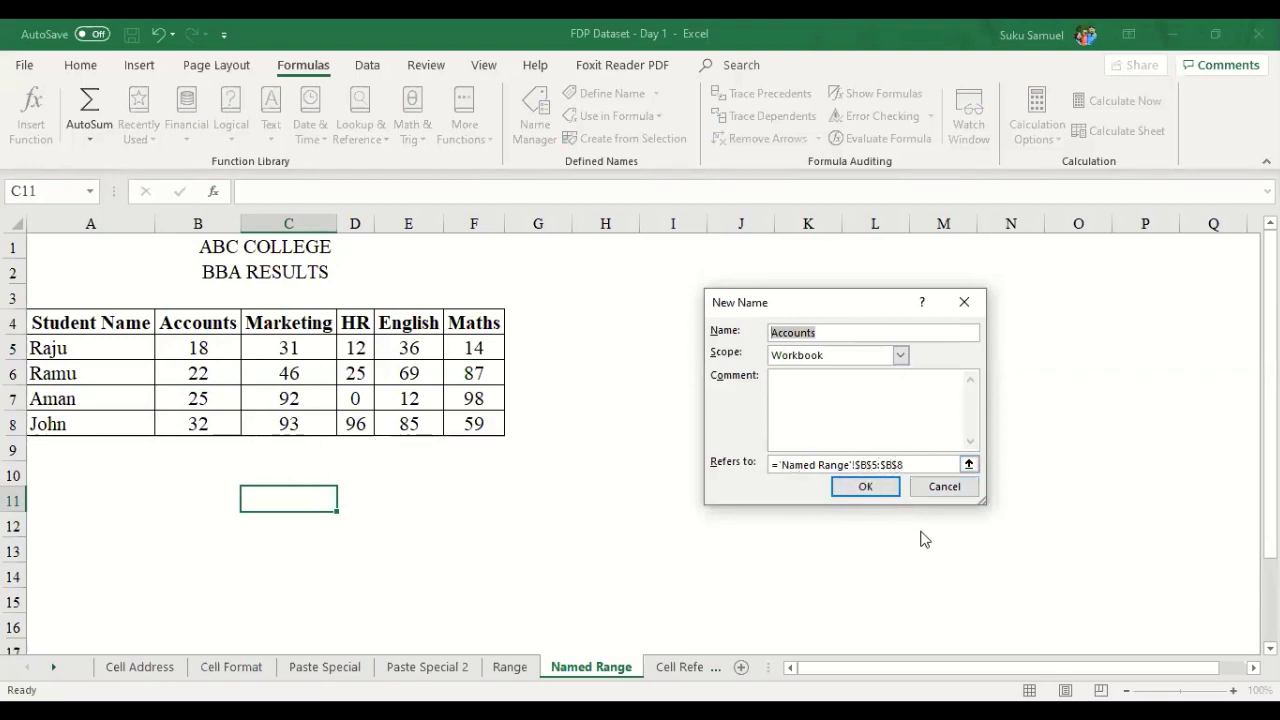
pyautogui.click(866, 487)
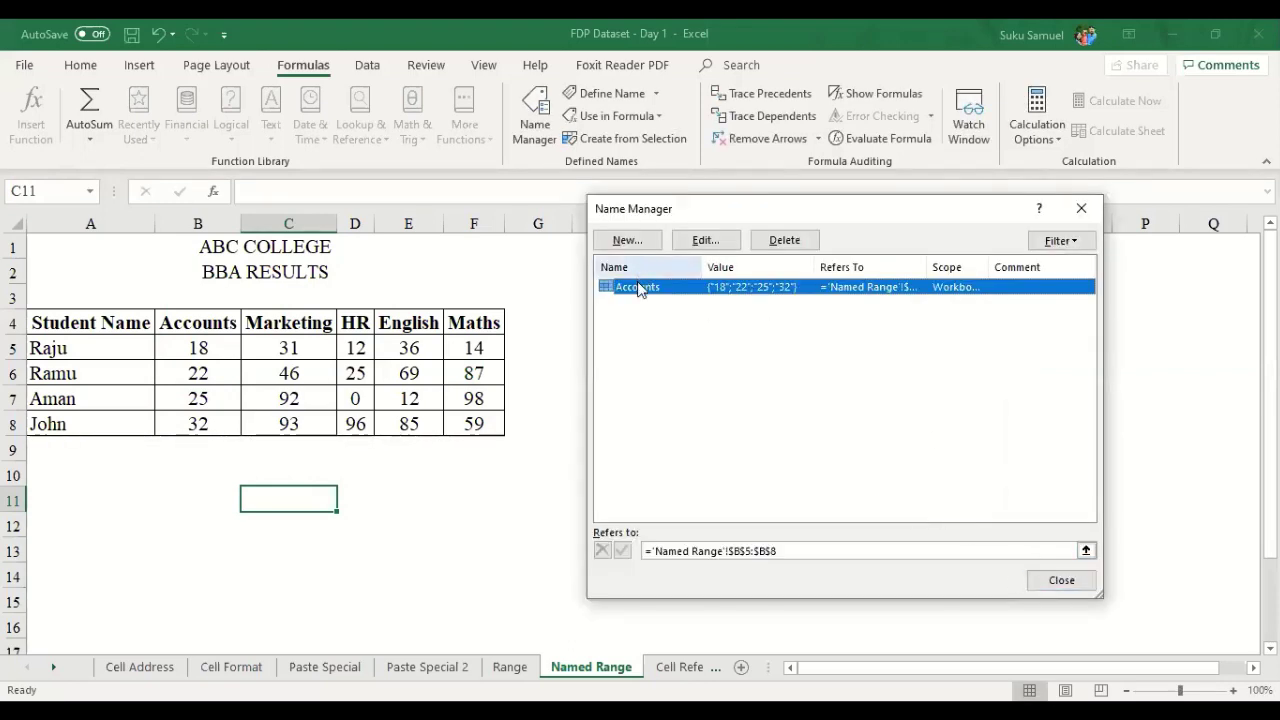
# - Close Name Manager and move to the empty cell O10
pyautogui.click(1063, 582)
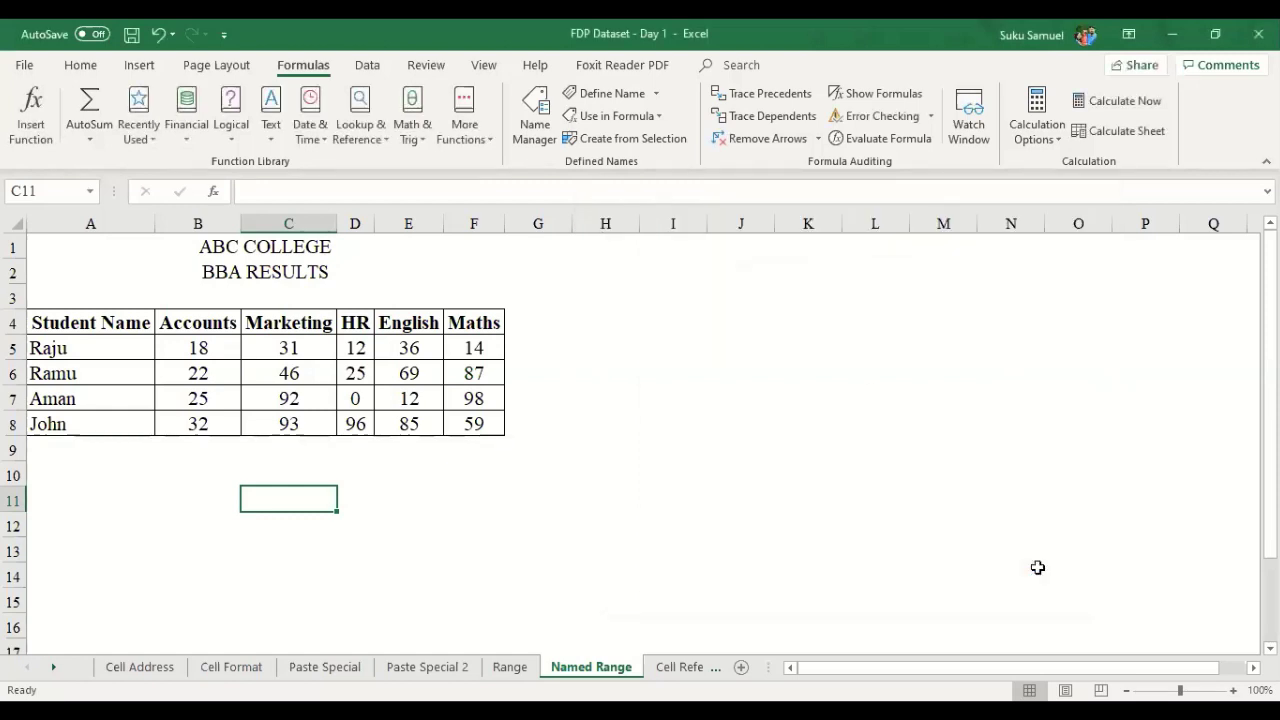
pyautogui.press('Right')
pyautogui.press('Right')
pyautogui.press('Right')
pyautogui.press('Right')
pyautogui.press('Right')
pyautogui.press('Right')
pyautogui.press('Right')
pyautogui.press('Right')
pyautogui.press('Right')
pyautogui.press('Right')
pyautogui.press('Right')
pyautogui.press('Right')
pyautogui.press('Right')
pyautogui.press('Right')
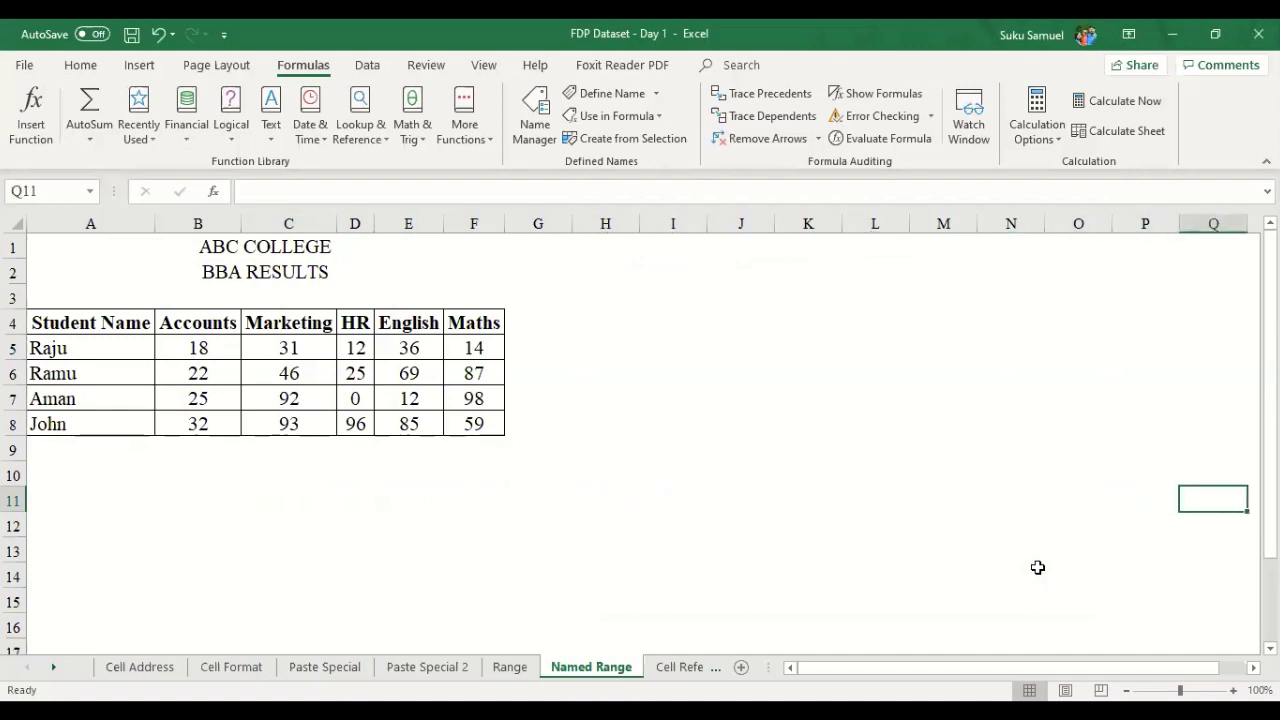
pyautogui.press('Right')
pyautogui.press('Right')
pyautogui.press('Right')
pyautogui.press('Right')
pyautogui.press('Right')
pyautogui.press('Right')
pyautogui.press('Up')
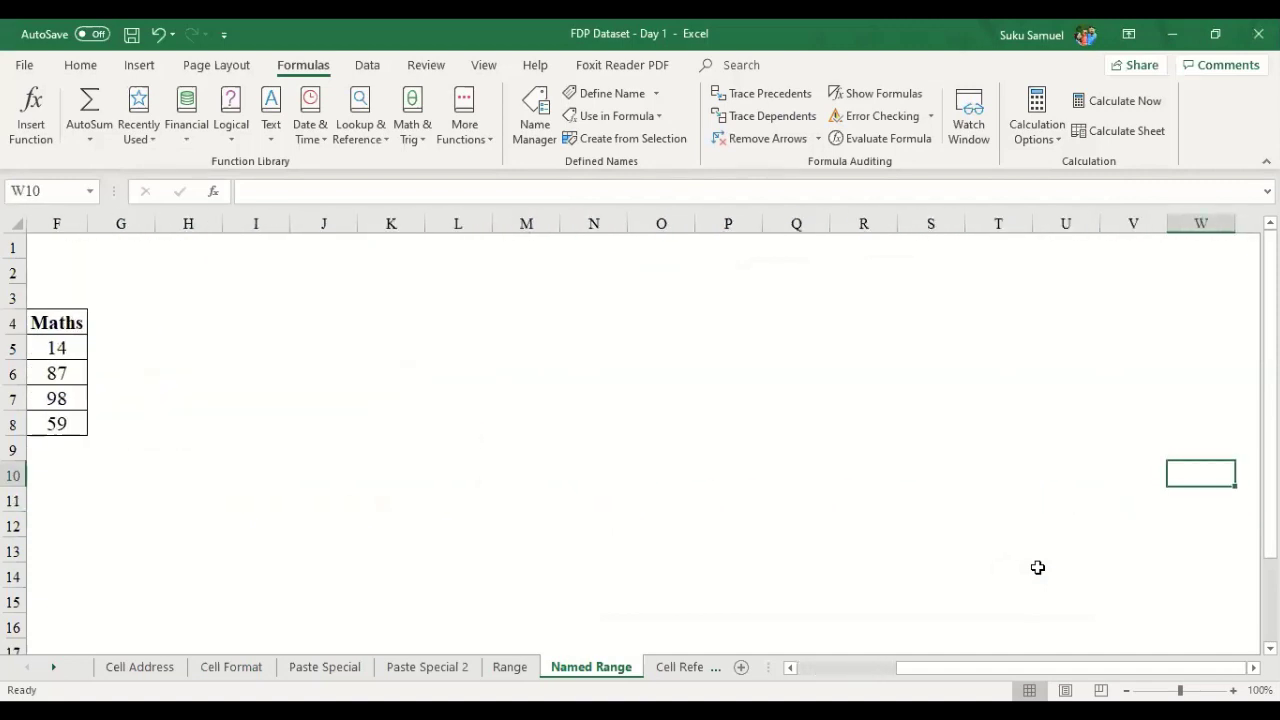
pyautogui.press('Right')
pyautogui.press('Left')
pyautogui.press('Left')
pyautogui.press('Left')
pyautogui.press('Left')
pyautogui.press('Left')
pyautogui.press('Left')
pyautogui.press('Left')
pyautogui.press('Left')
pyautogui.press('Left')
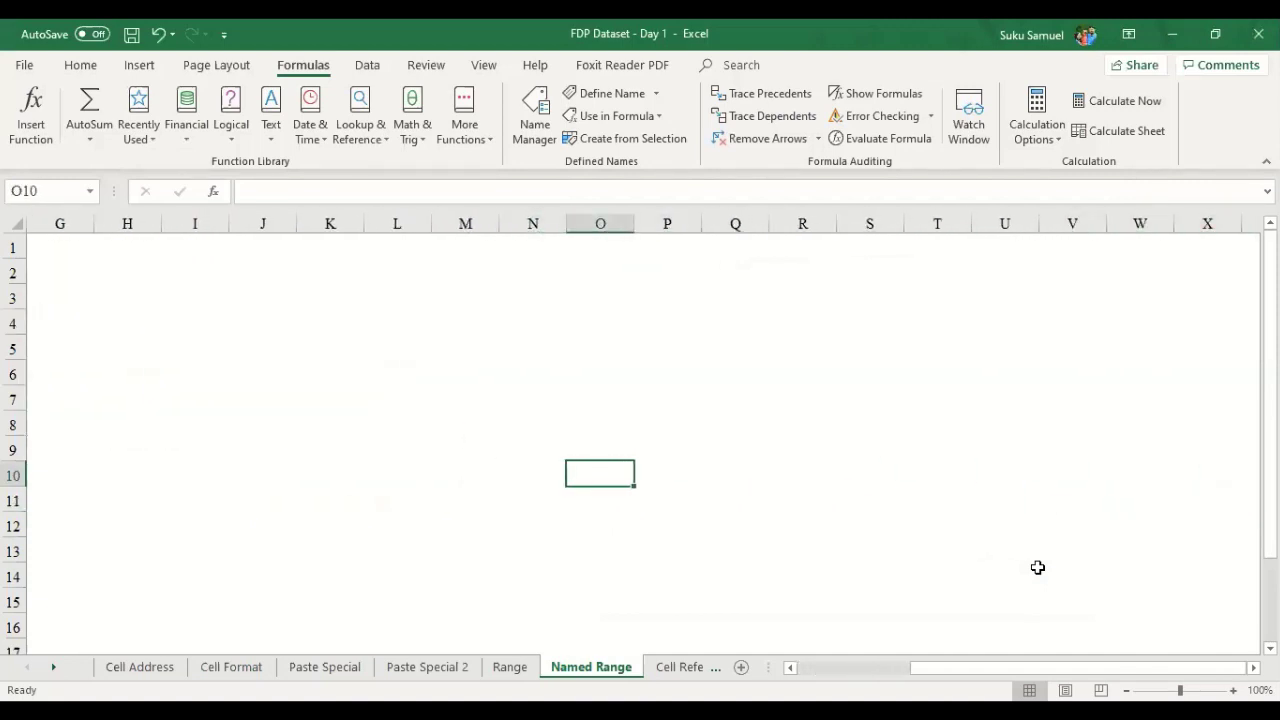
# - Try =sum(ac in O10, cancel it, and return to cell B10
pyautogui.write('=')
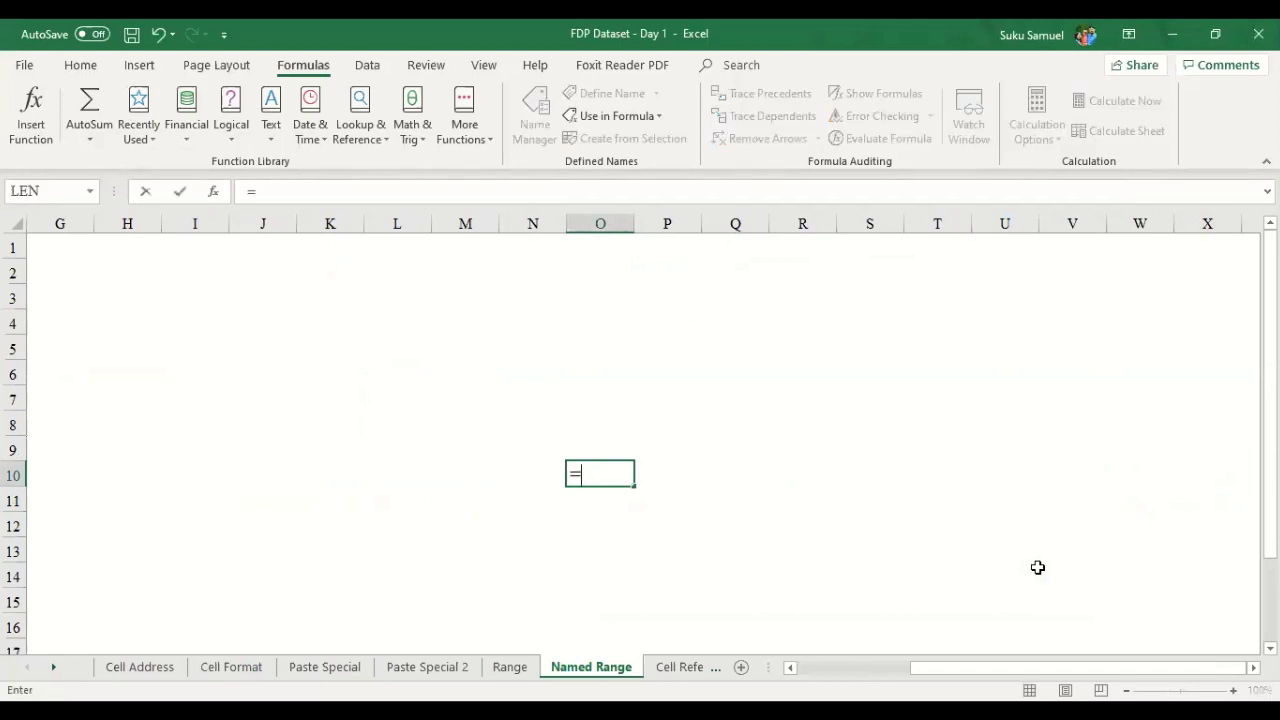
pyautogui.write('sum(')
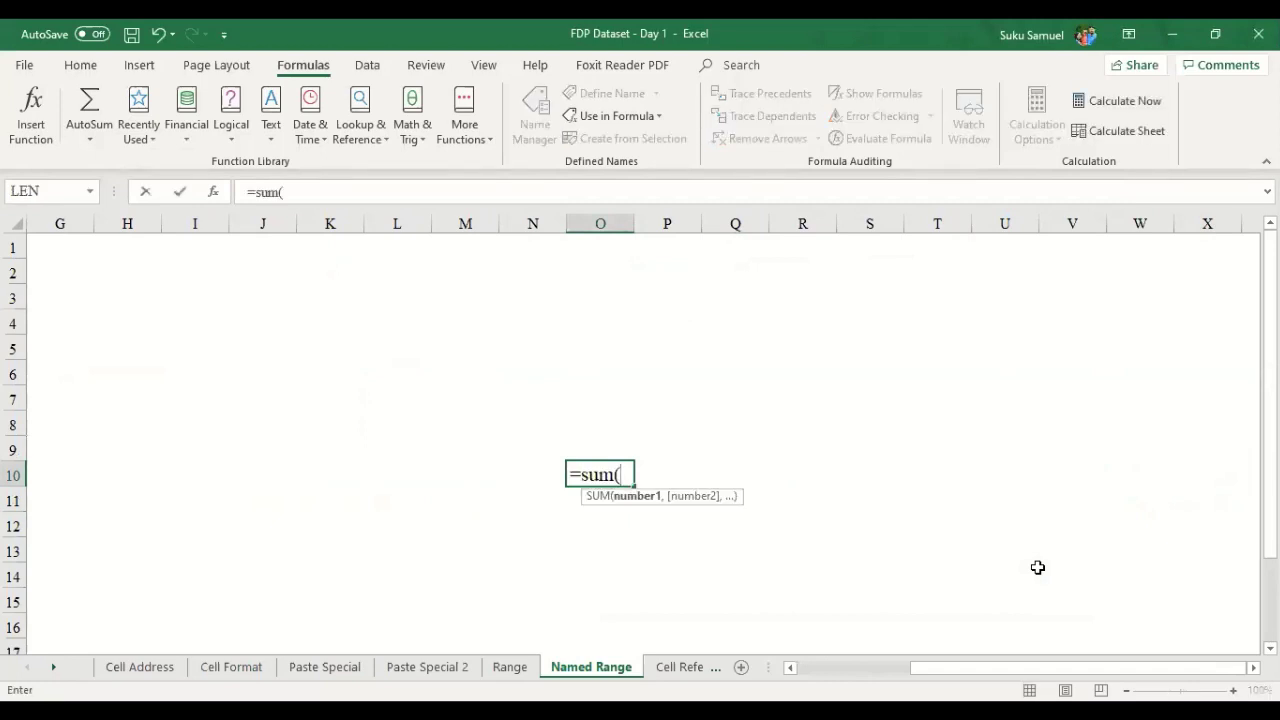
pyautogui.write('ac')
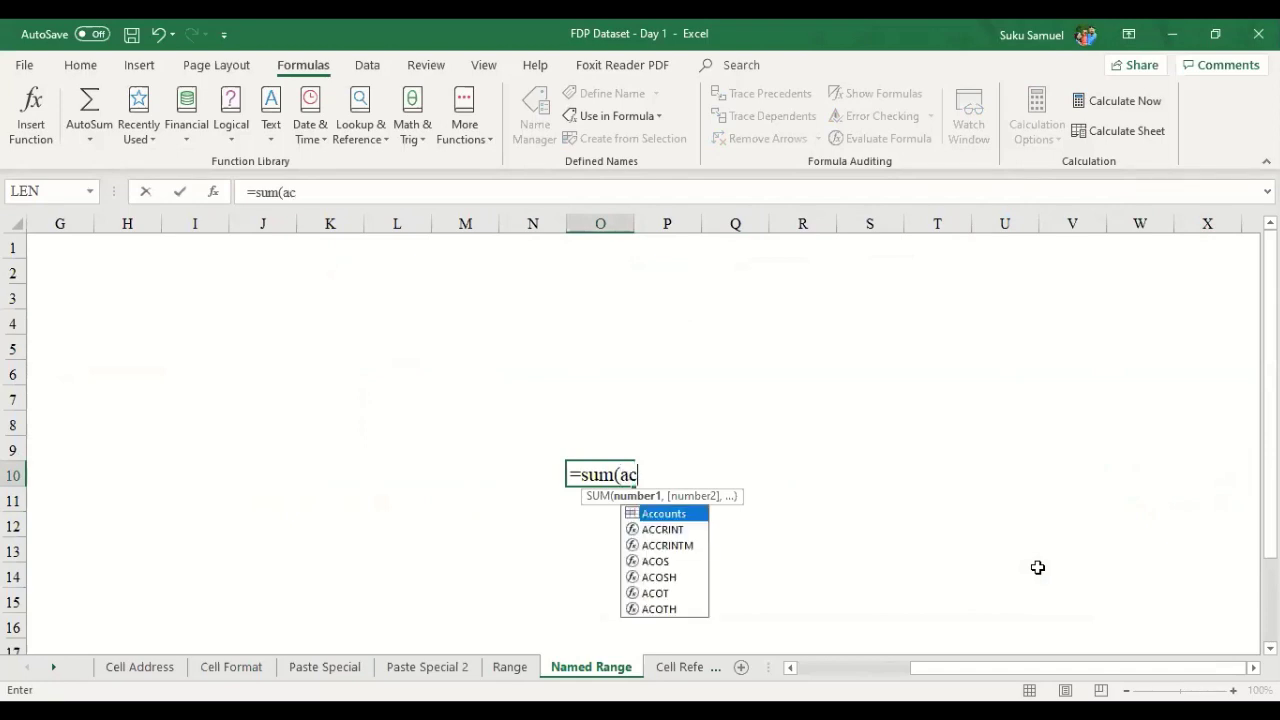
pyautogui.press('Escape')
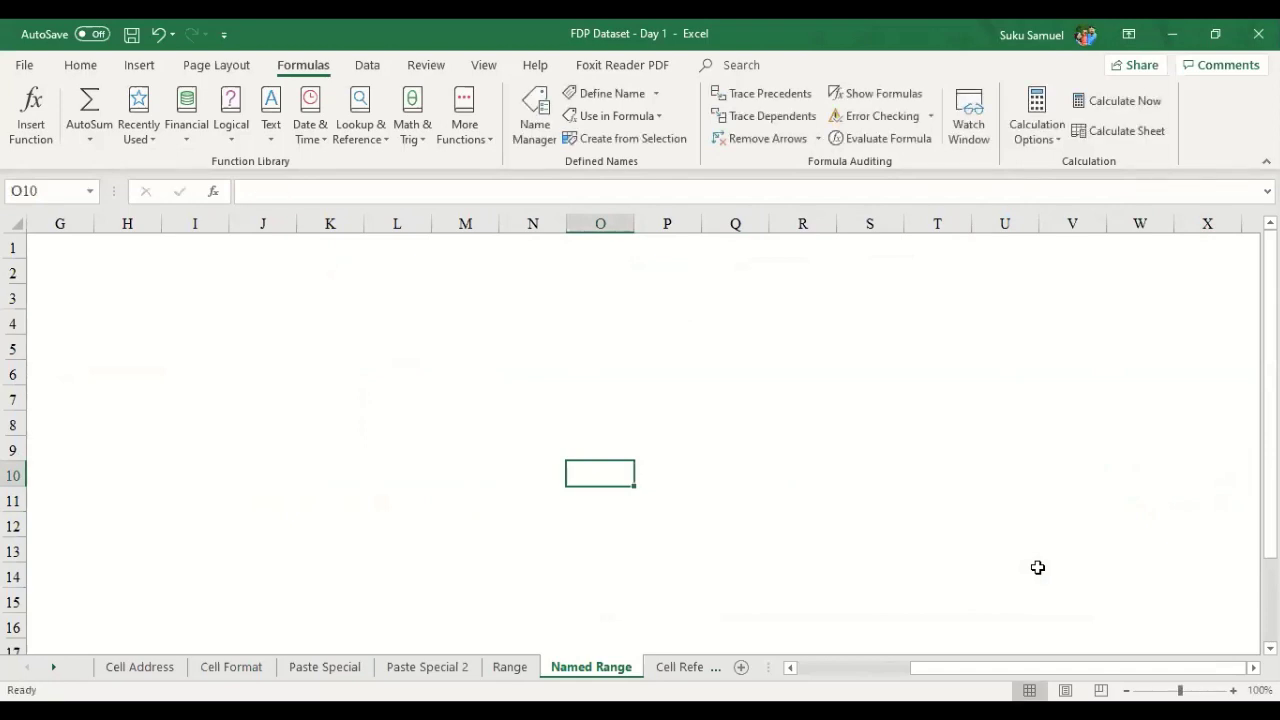
pyautogui.press('Left')
pyautogui.press('Left')
pyautogui.press('Left')
pyautogui.press('Left')
pyautogui.press('Left')
pyautogui.press('Left')
pyautogui.press('Left')
pyautogui.press('Left')
pyautogui.press('Left')
pyautogui.press('Left')
pyautogui.press('Left')
pyautogui.press('Left')
pyautogui.press('Left')
pyautogui.press('Left')
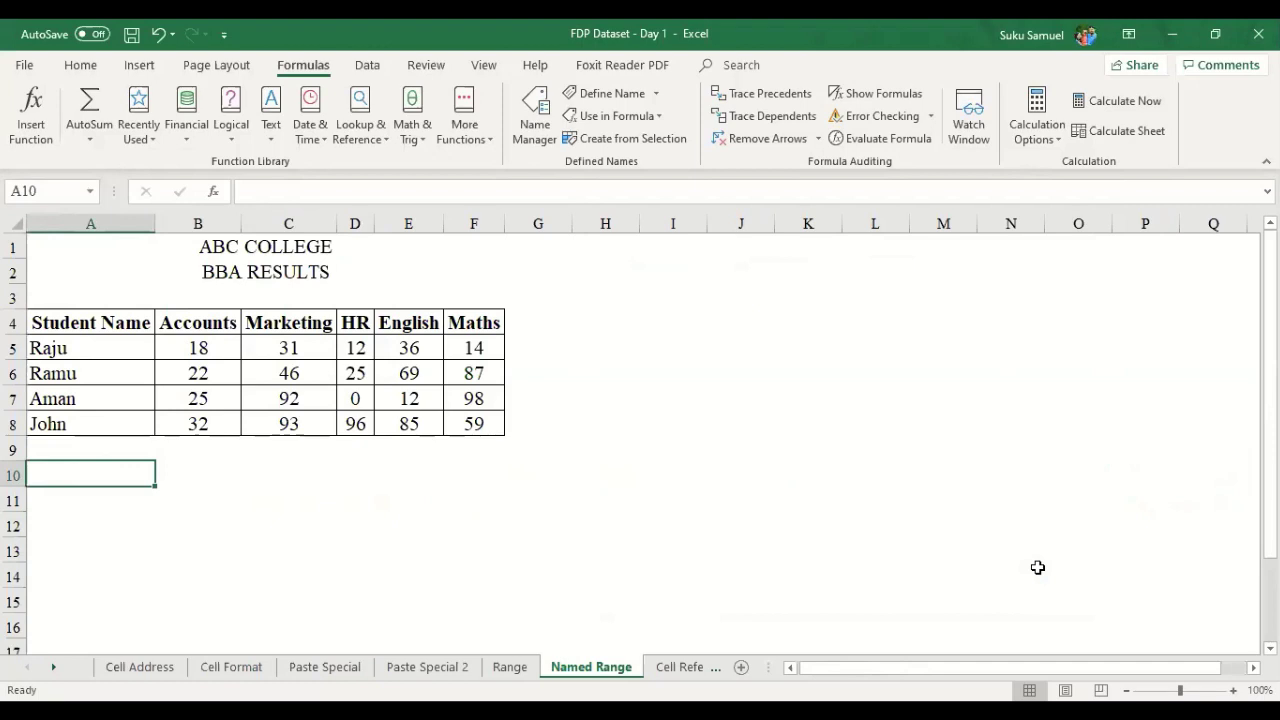
pyautogui.press('Right')
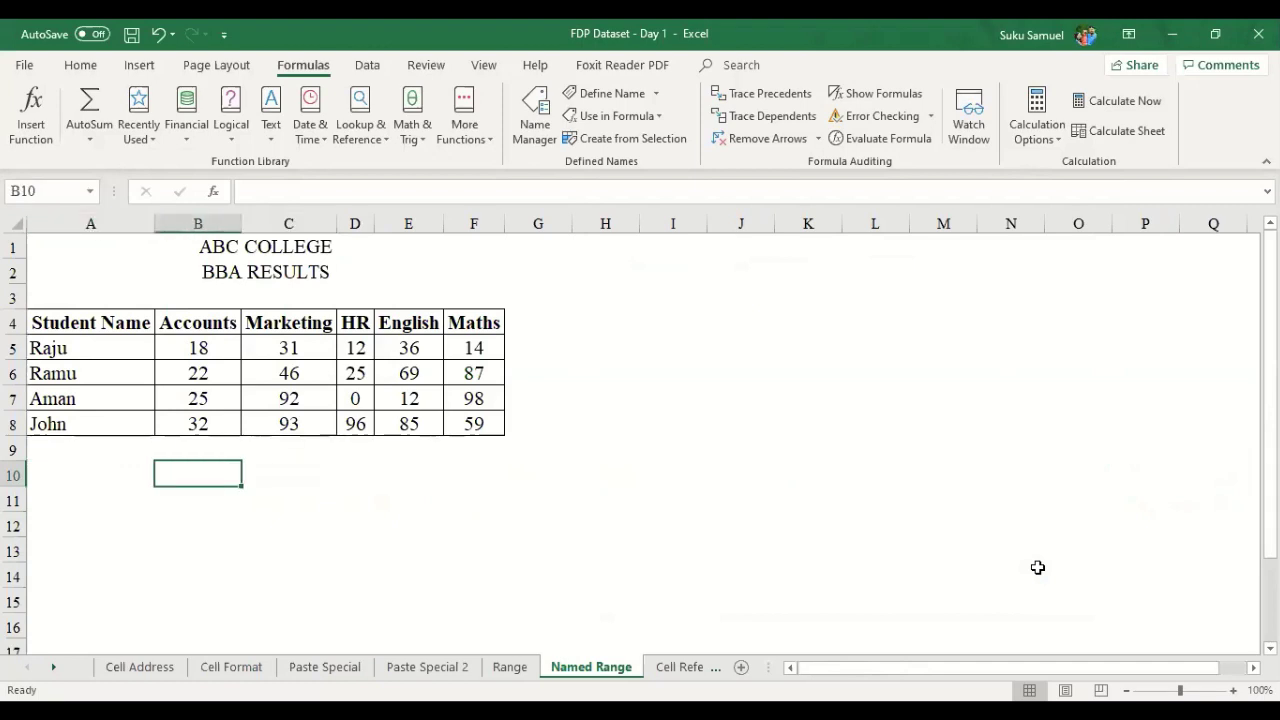
pyautogui.write('=sun(')
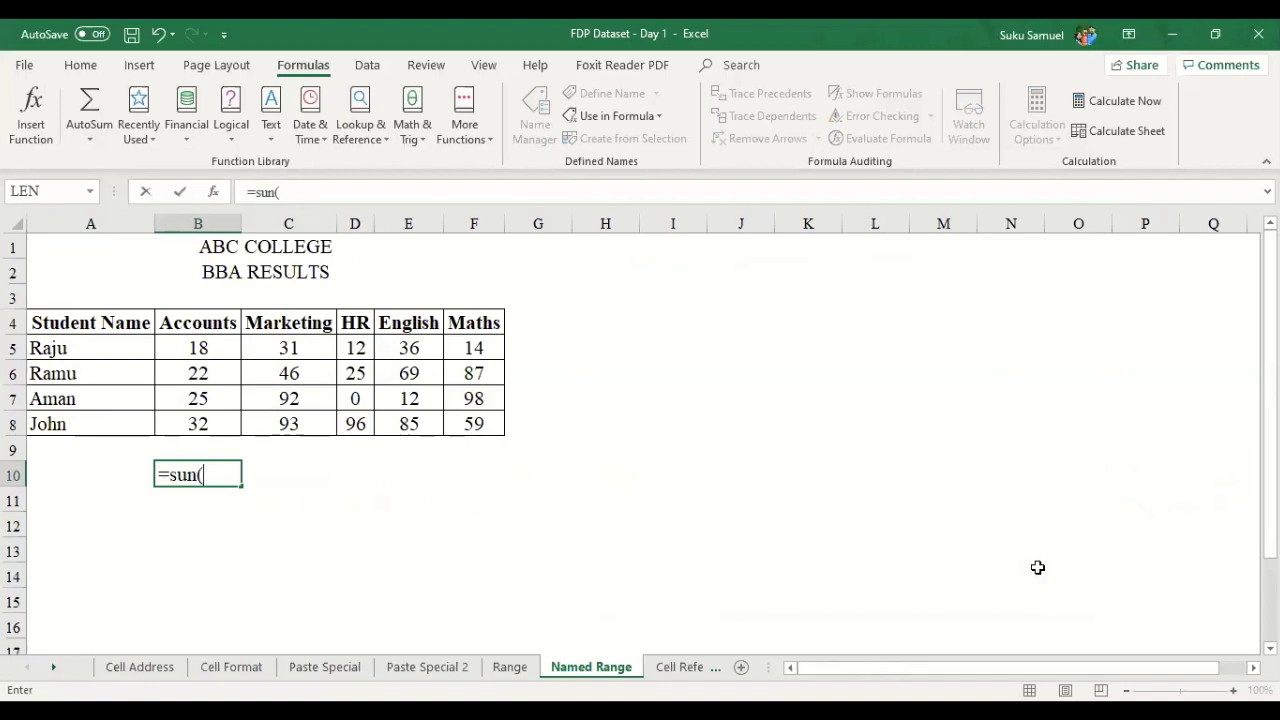
pyautogui.press('BackSpace')
pyautogui.press('BackSpace')
pyautogui.write('m(')
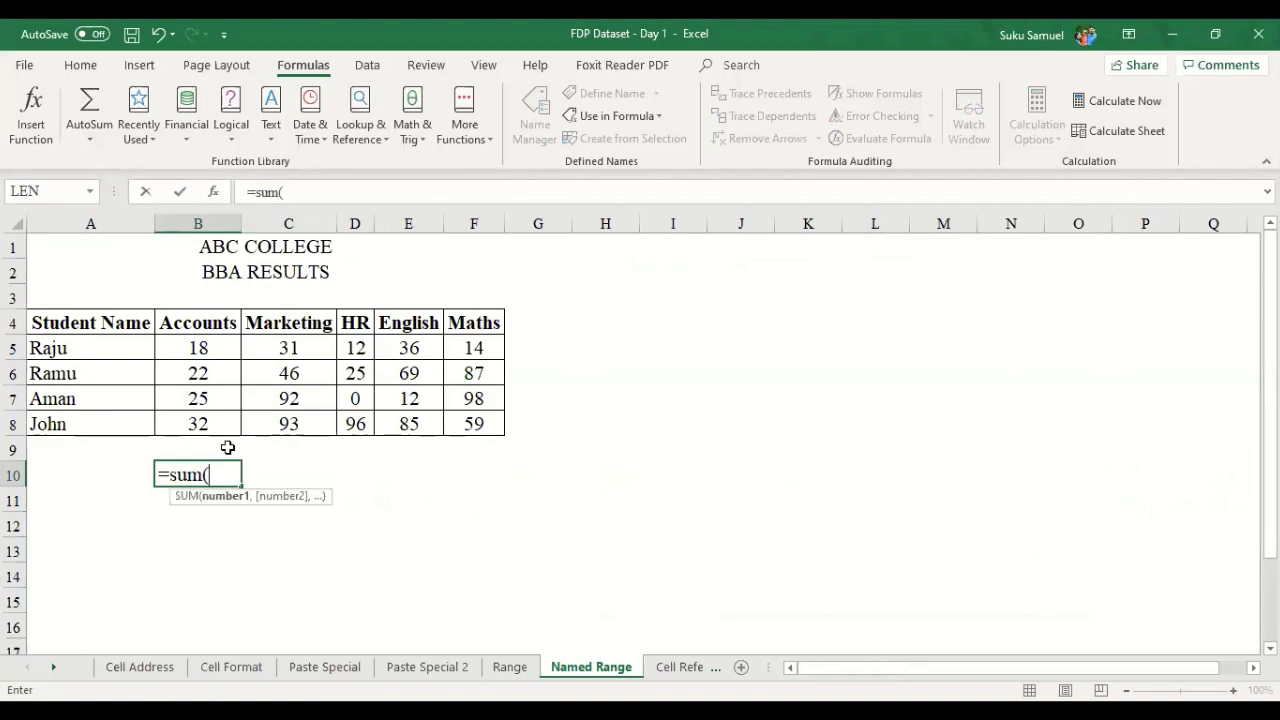
pyautogui.write('accounts)')
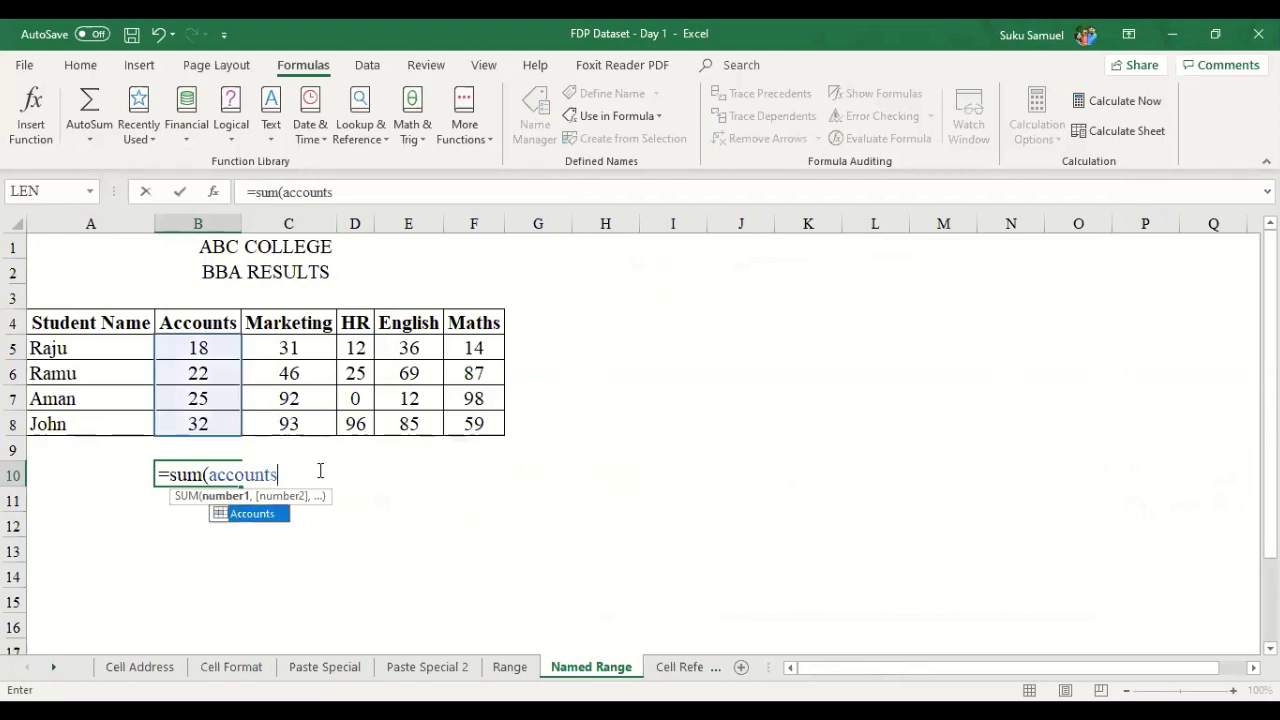
pyautogui.press('Return')
pyautogui.press('Up')
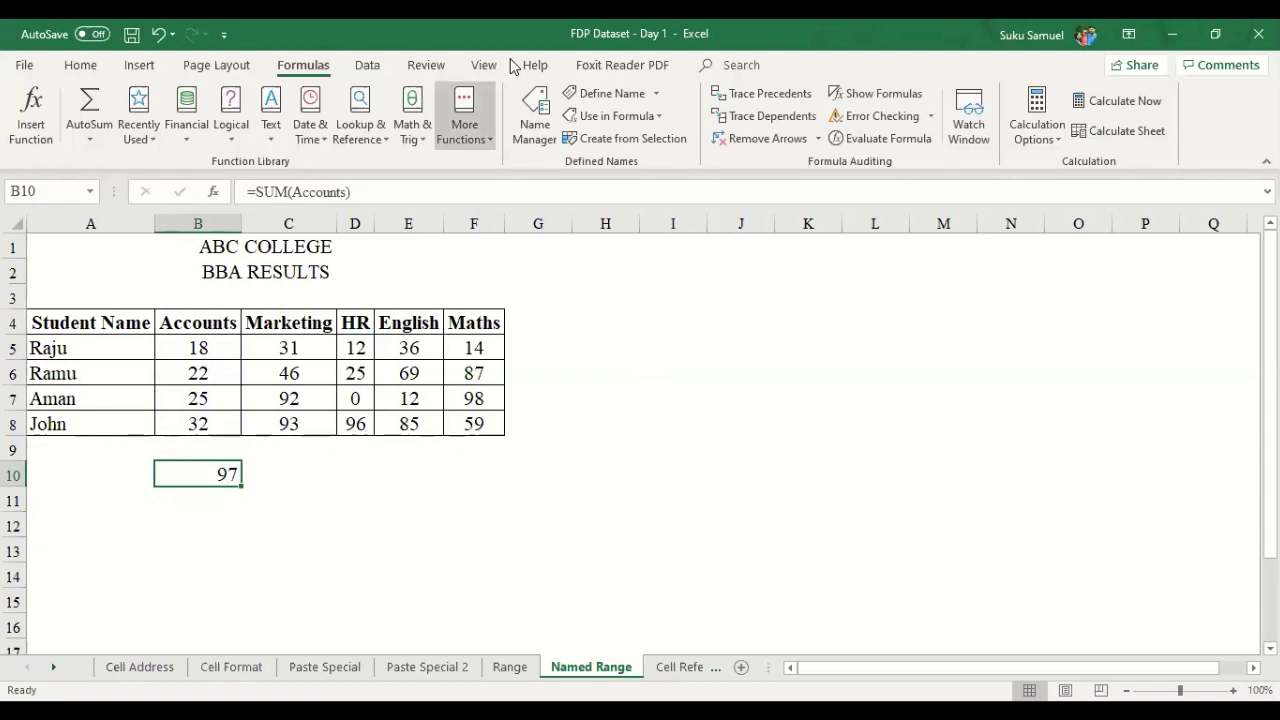
pyautogui.press('F2')
pyautogui.click(250, 445)
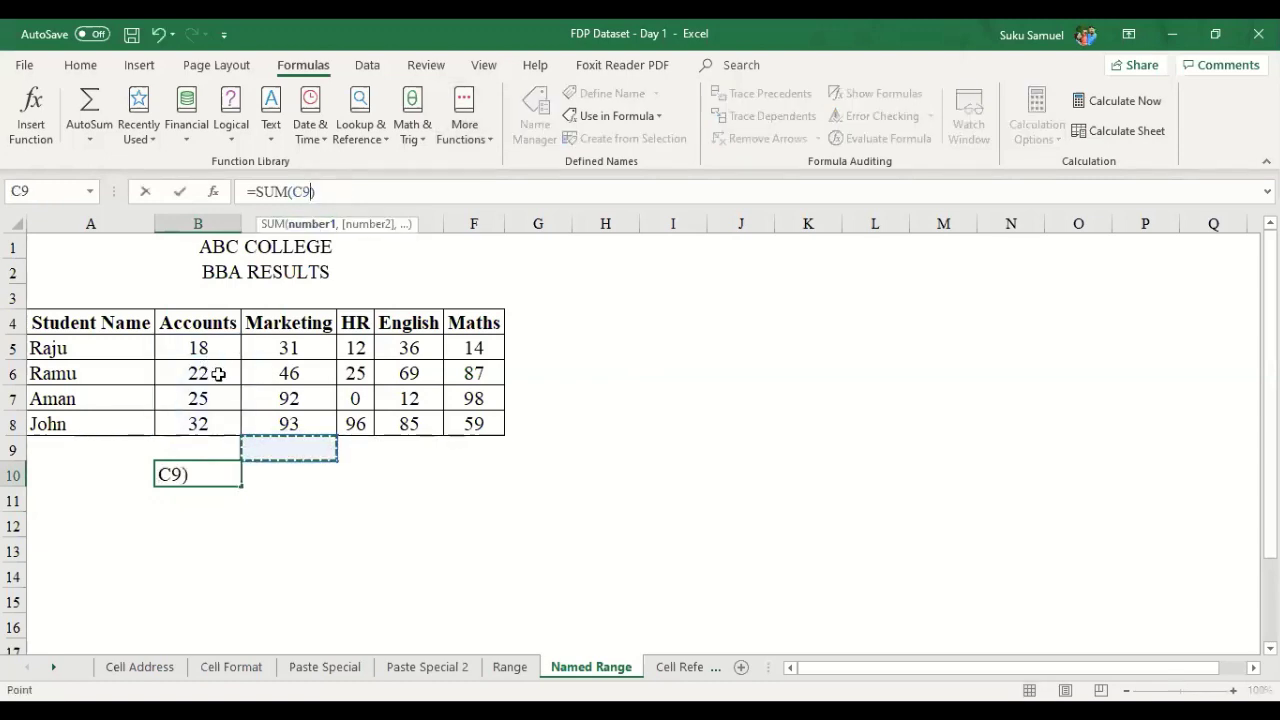
pyautogui.press('Escape')
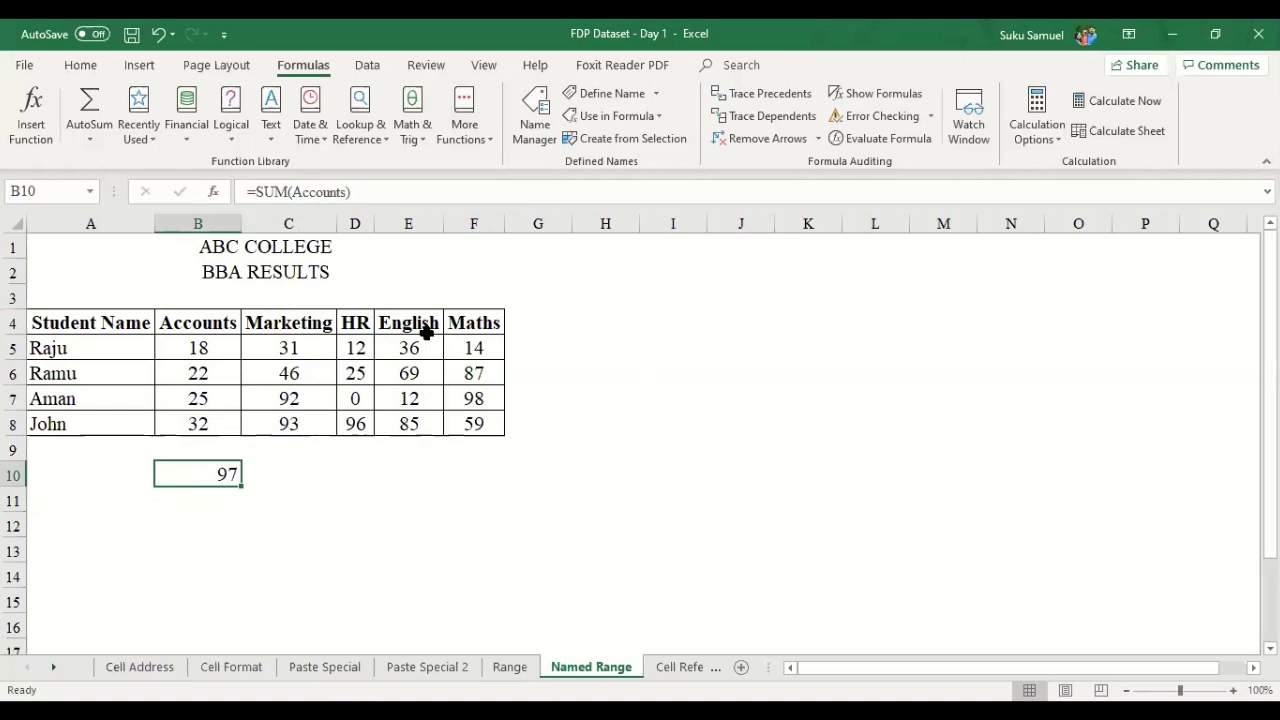
pyautogui.press('Delete')
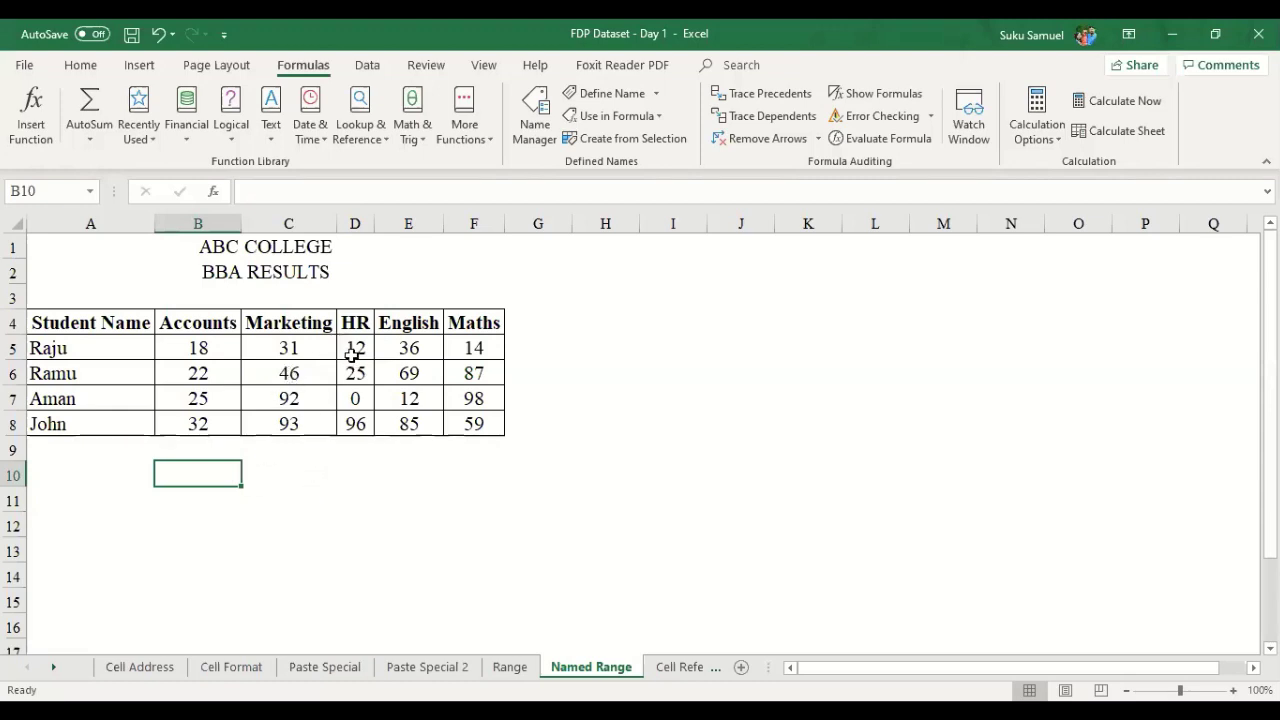
pyautogui.click(355, 325)
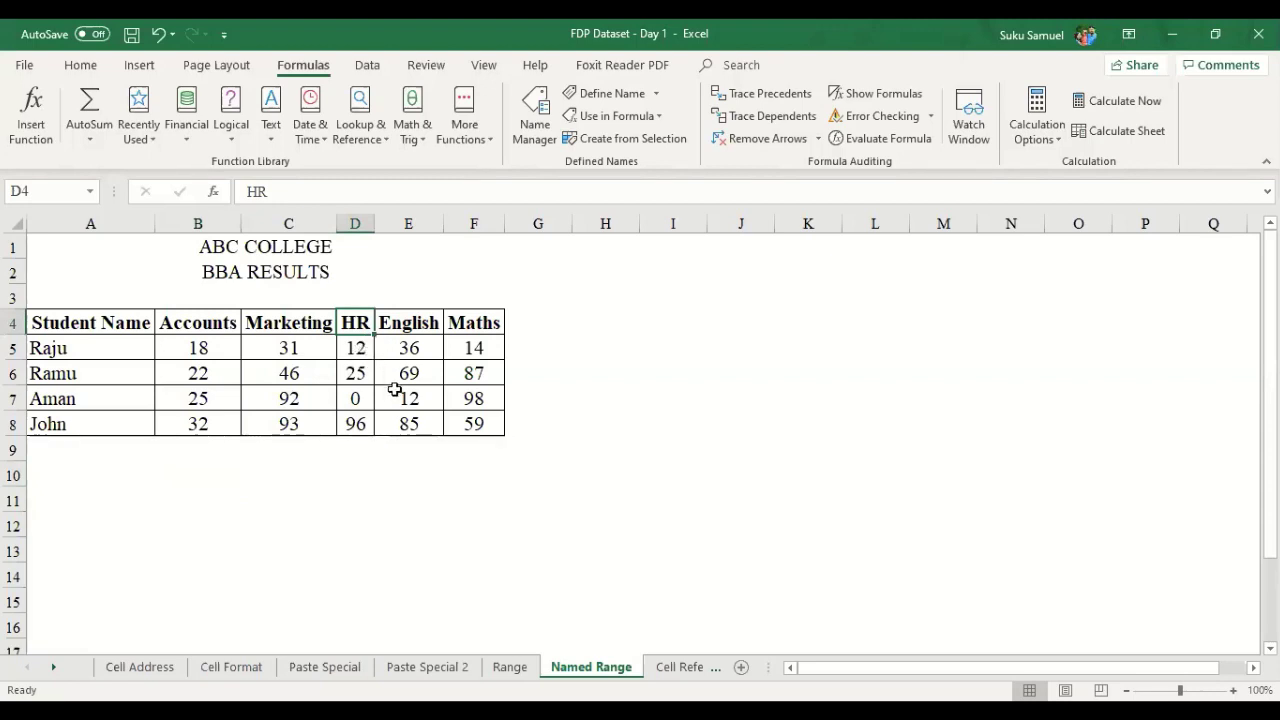
# - Select H5 and reopen Name Manager from the Formulas ribbon
pyautogui.click(622, 352)
pyautogui.click(80, 66)
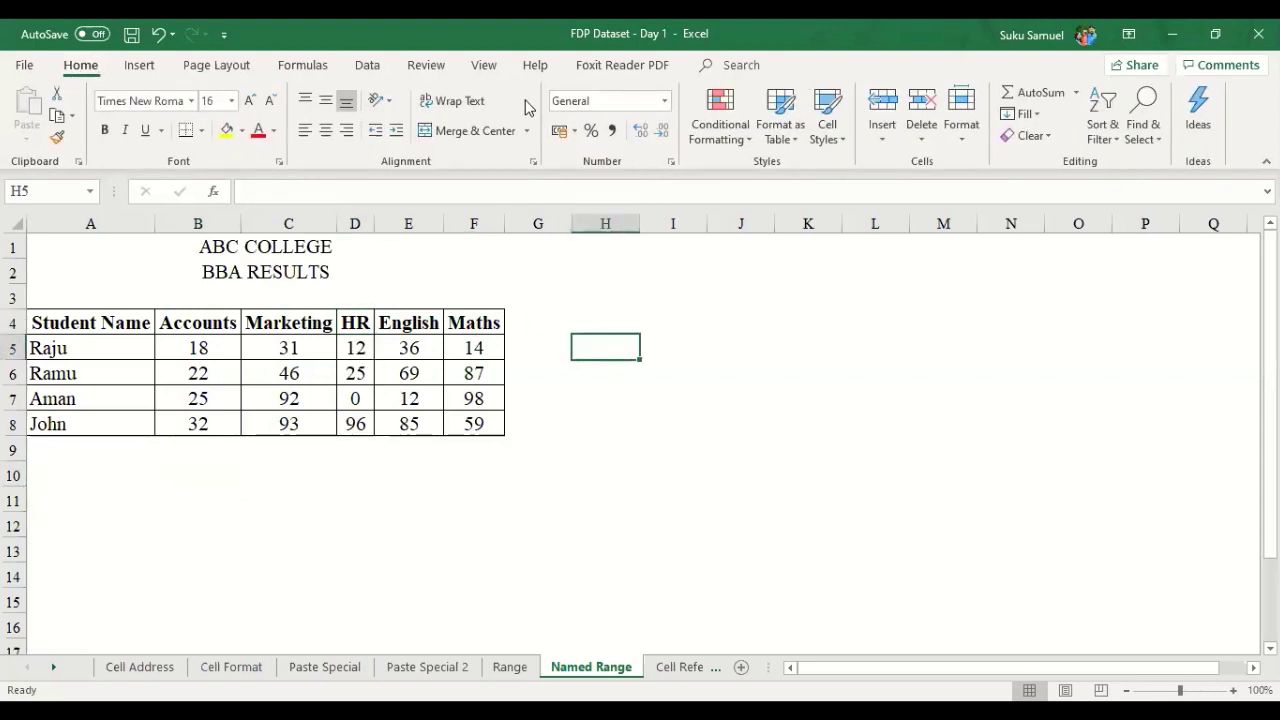
pyautogui.click(290, 68)
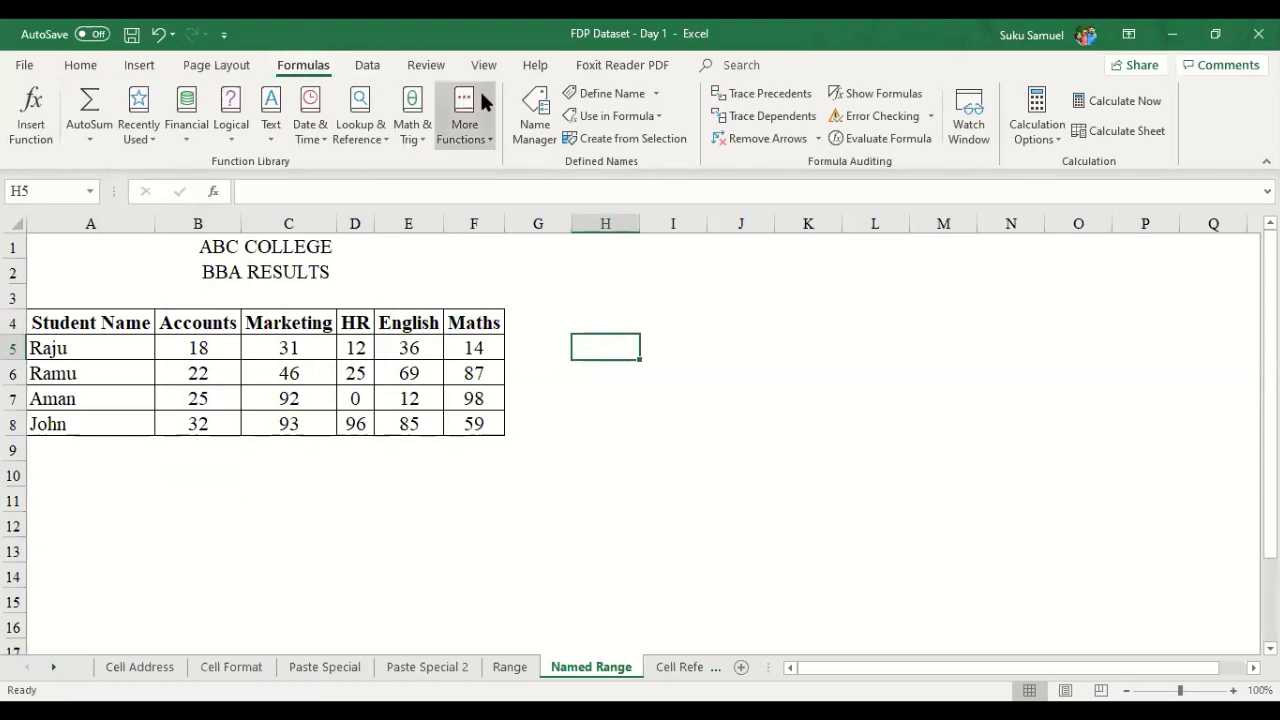
pyautogui.click(545, 137)
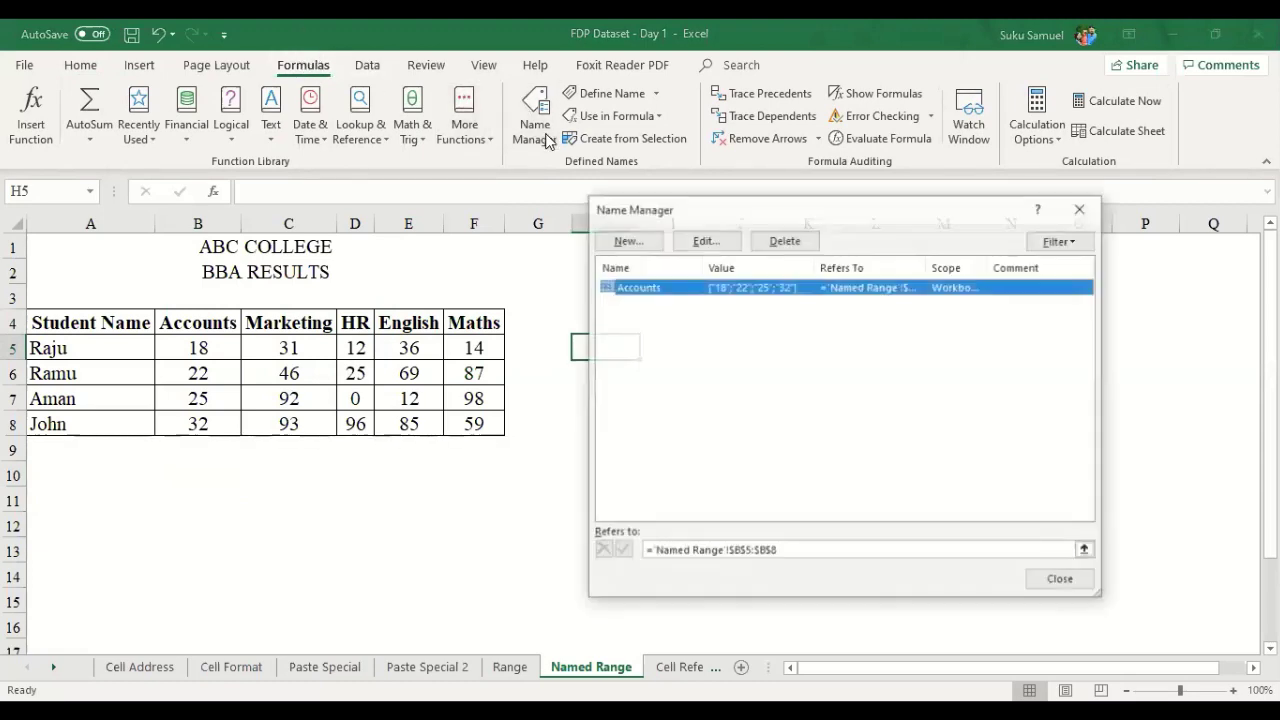
# - Create the name HR referring to D5:D8 on Named Range, then close Name Manager
pyautogui.click(627, 244)
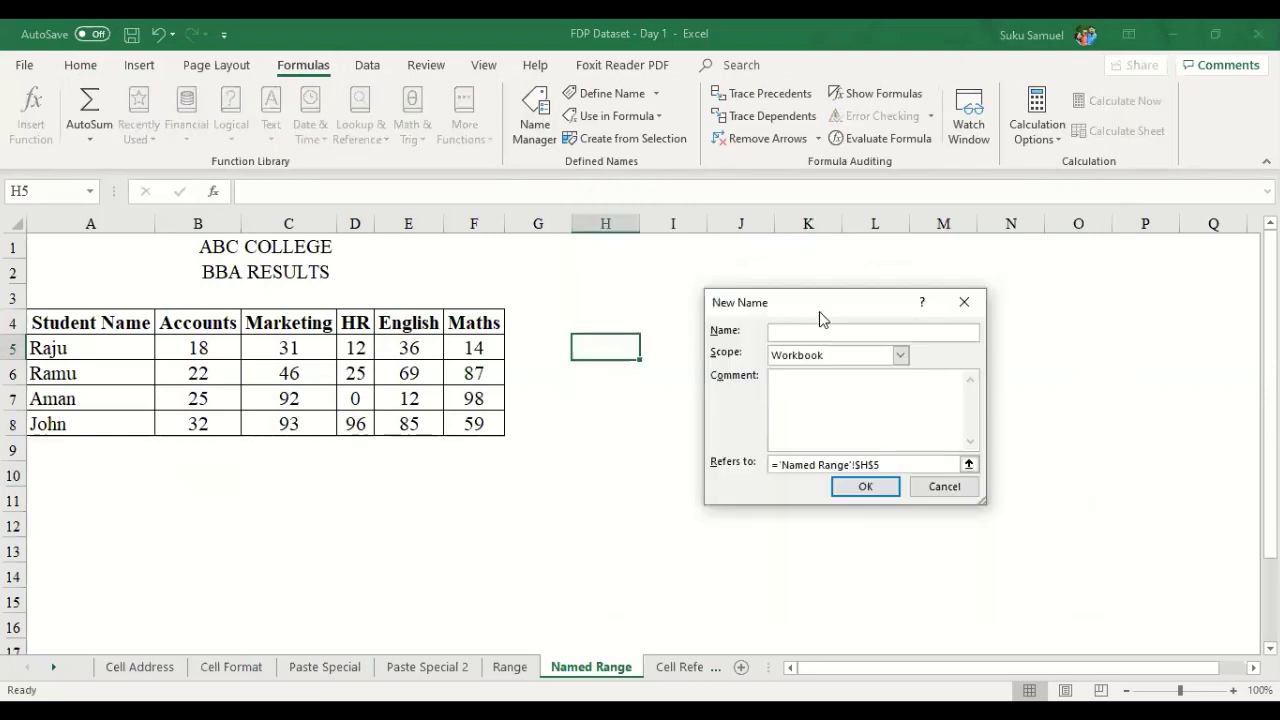
pyautogui.write('HR')
pyautogui.click(968, 464)
pyautogui.click(358, 358)
pyautogui.moveTo(357, 351); pyautogui.dragTo(366, 412)
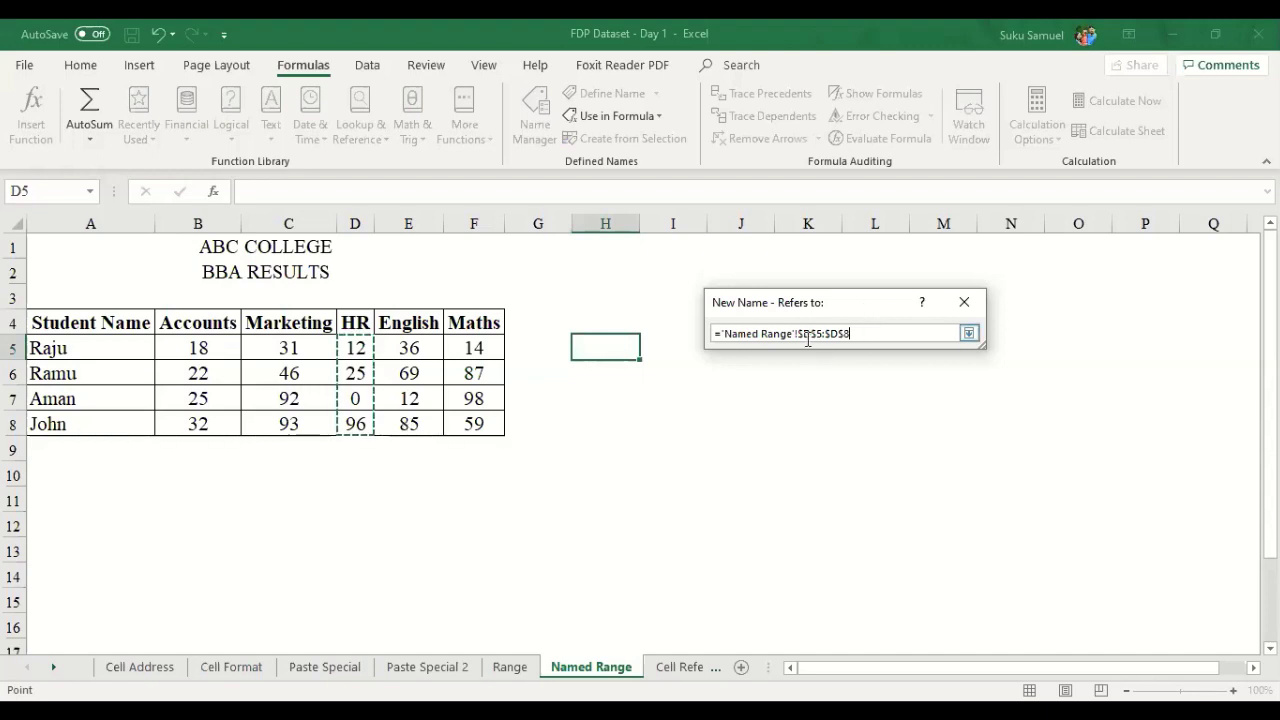
pyautogui.click(969, 335)
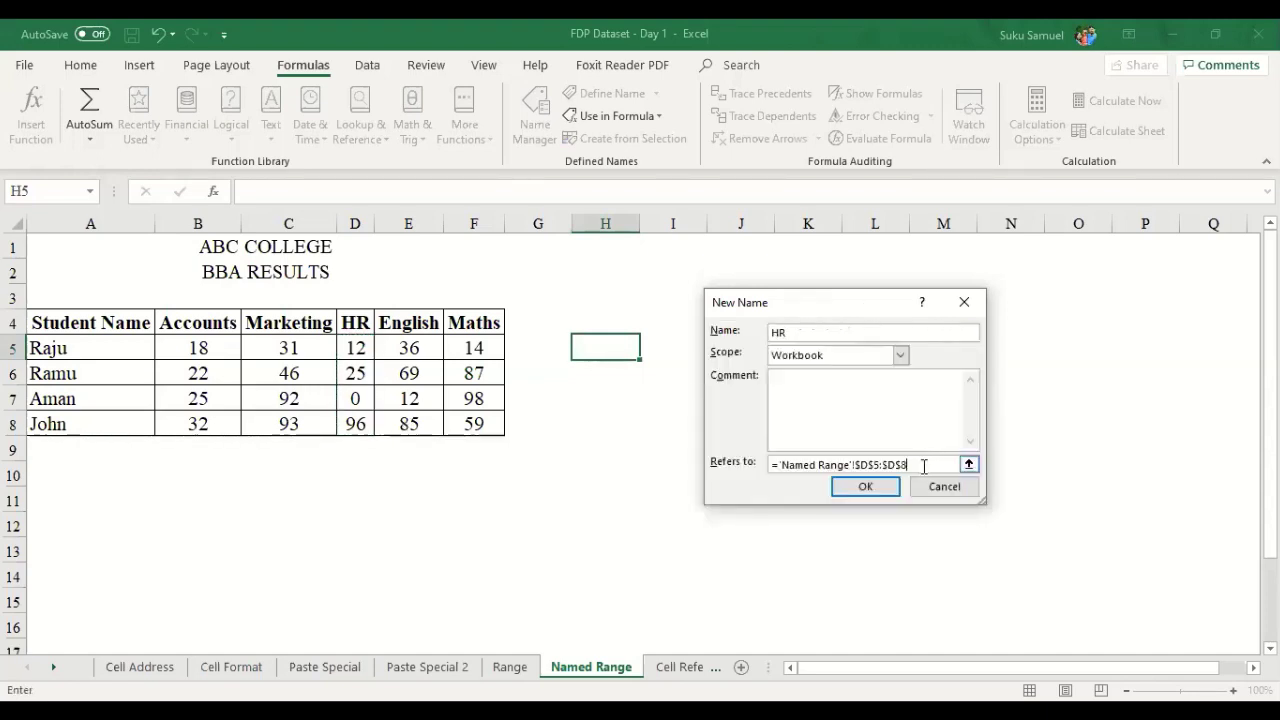
pyautogui.click(866, 487)
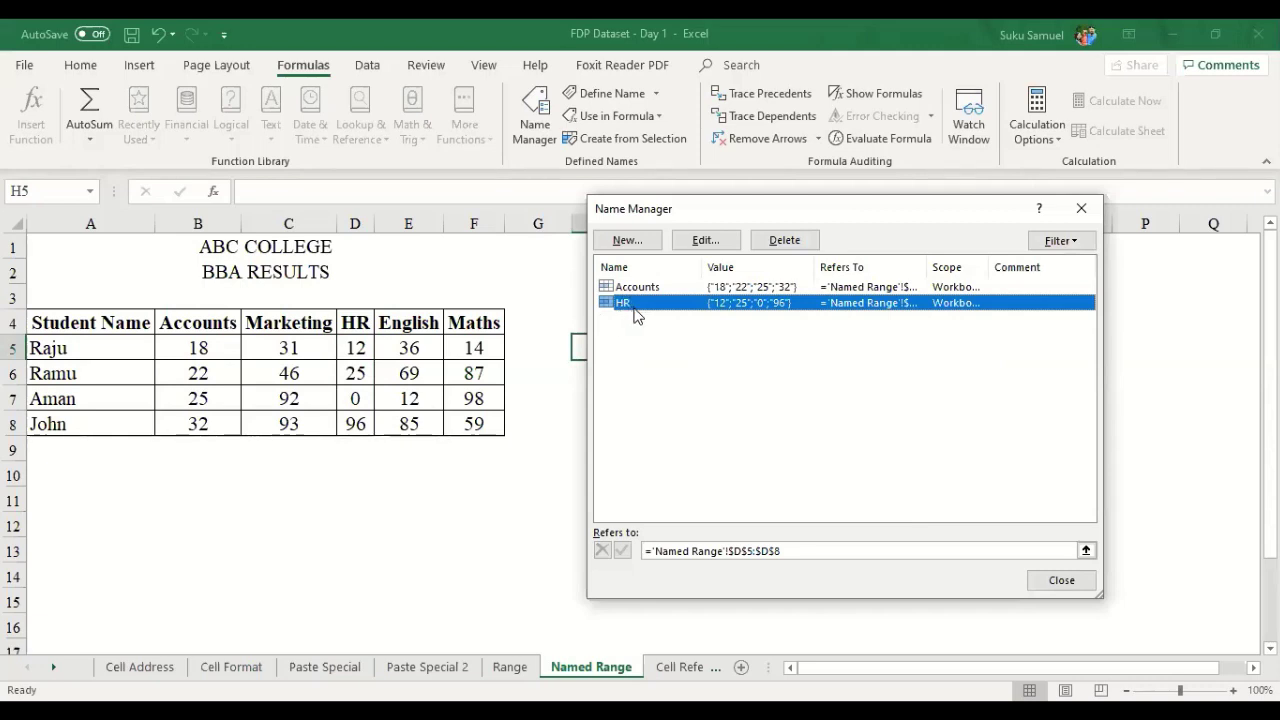
pyautogui.click(1081, 208)
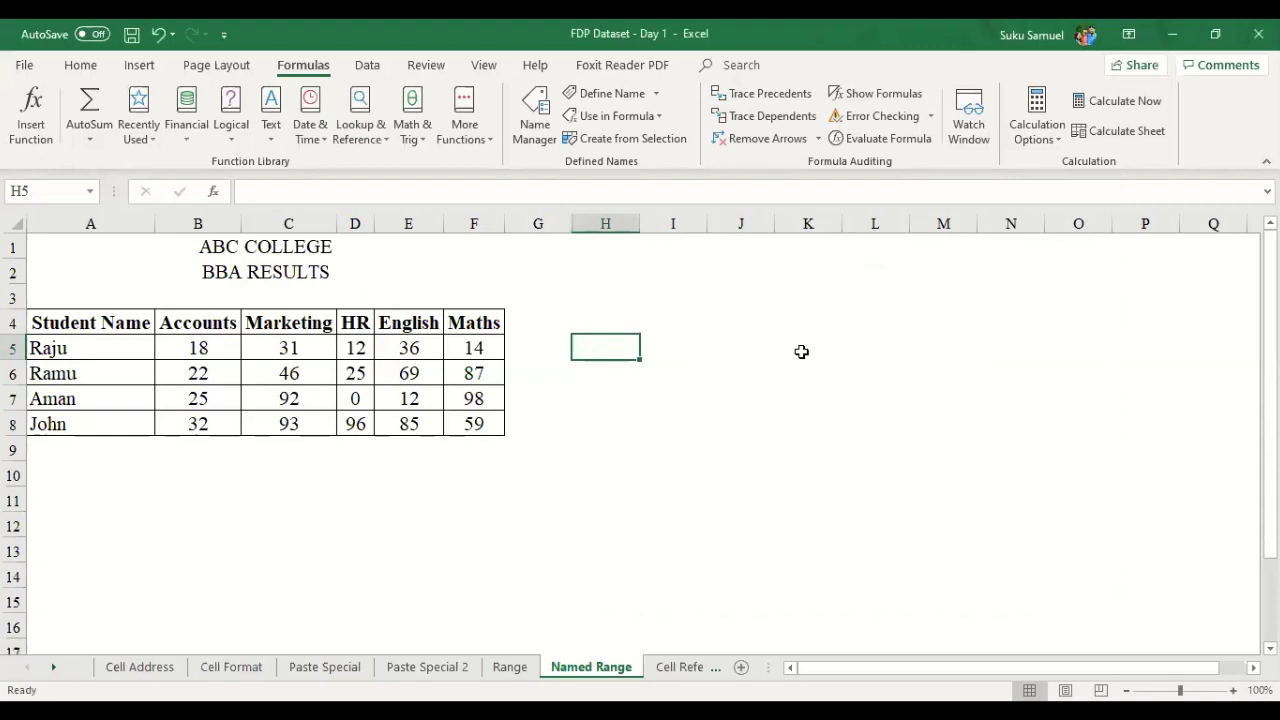
pyautogui.write('=')
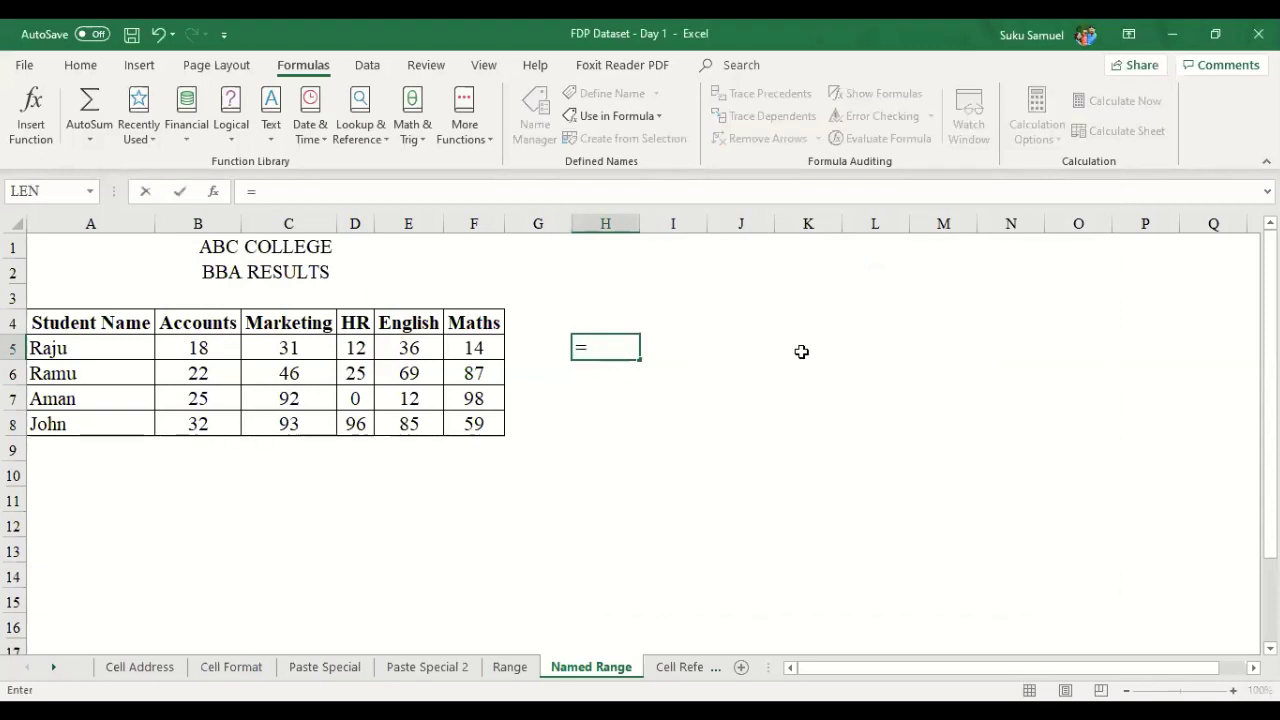
pyautogui.write('hr')
pyautogui.press('Return')
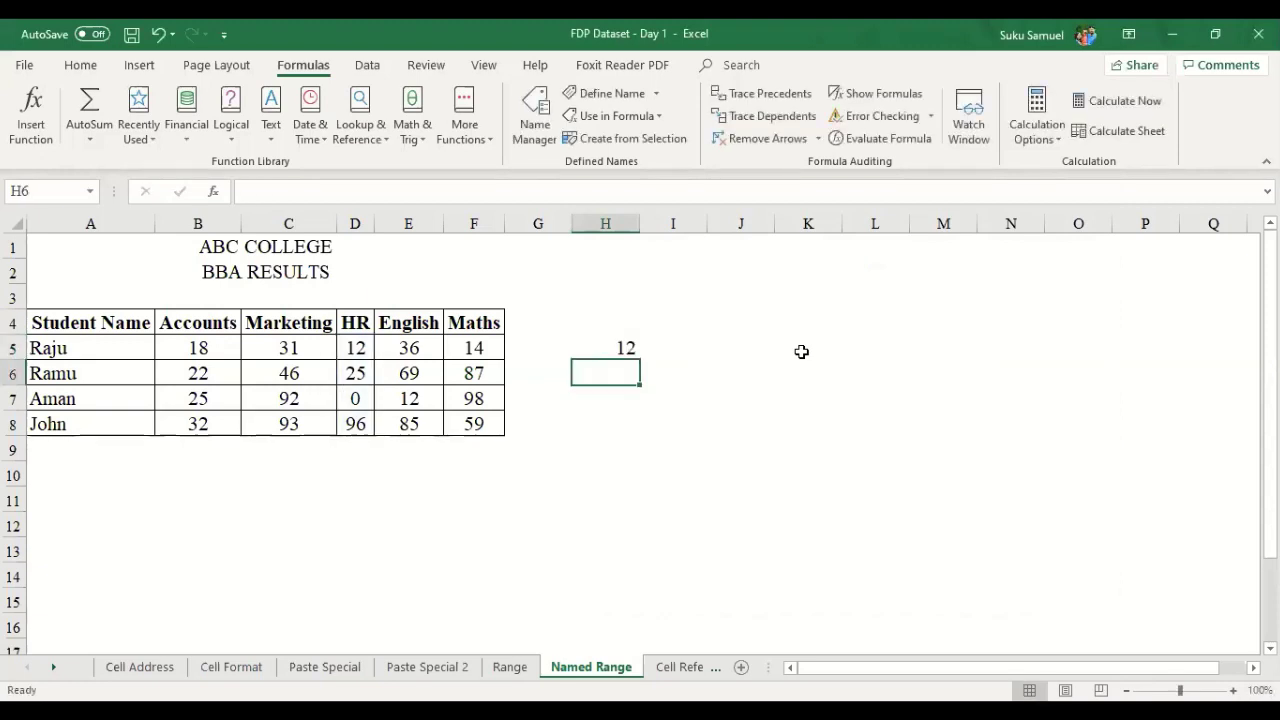
pyautogui.press('Up')
pyautogui.press('Delete')
pyautogui.moveTo(366, 358); pyautogui.dragTo(366, 424)
pyautogui.moveTo(356, 348); pyautogui.dragTo(364, 421)
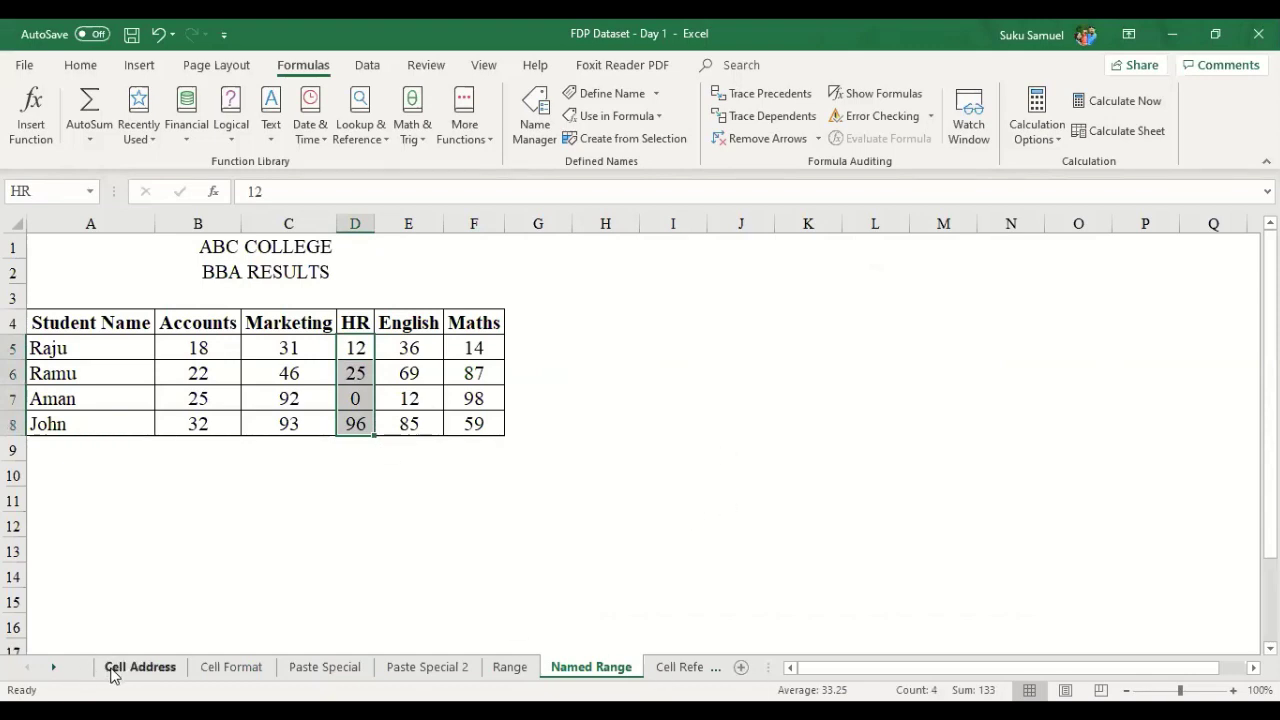
pyautogui.click(53, 667)
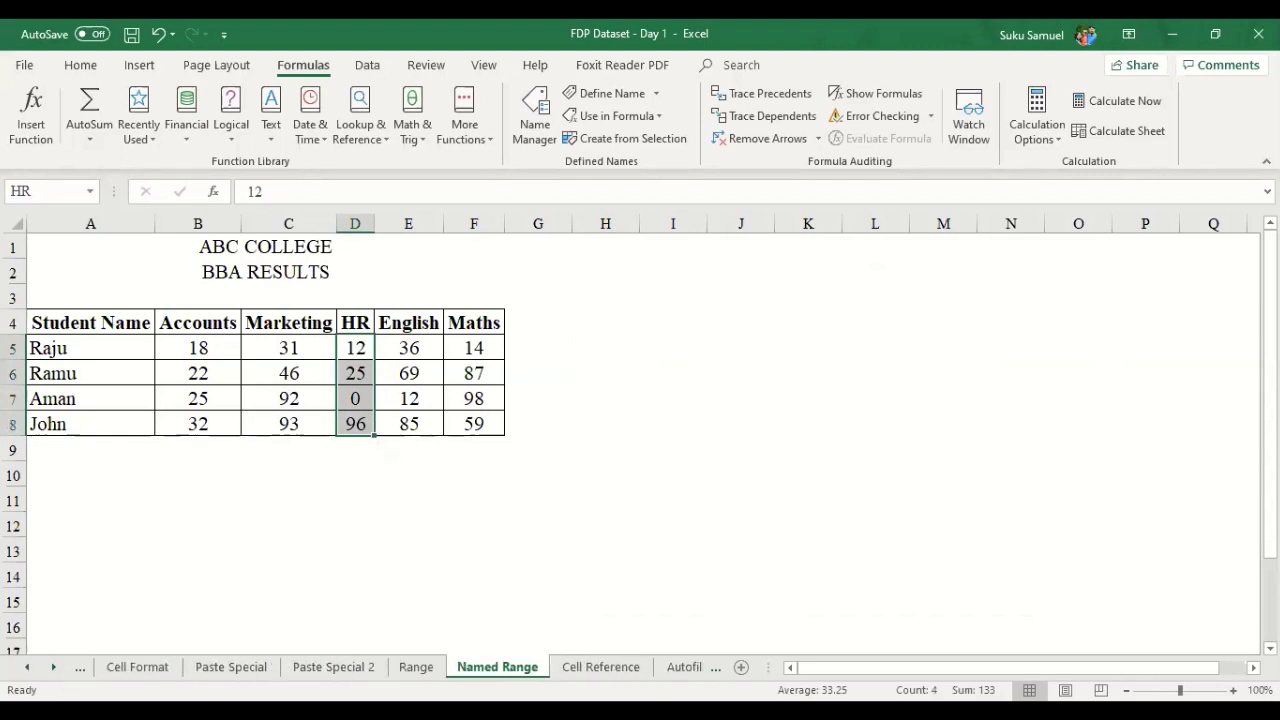
# - Open the Cell Reference sheet and select cell D3 for the Rice total price
pyautogui.click(580, 669)
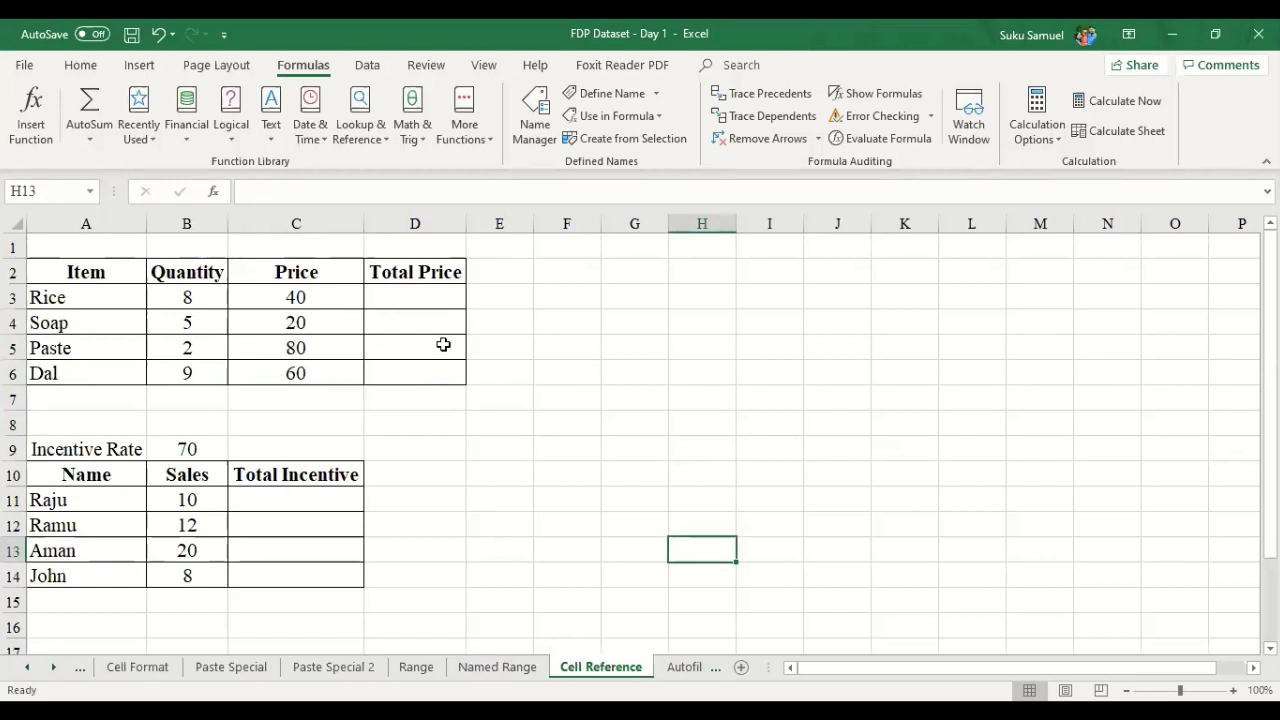
pyautogui.click(964, 101)
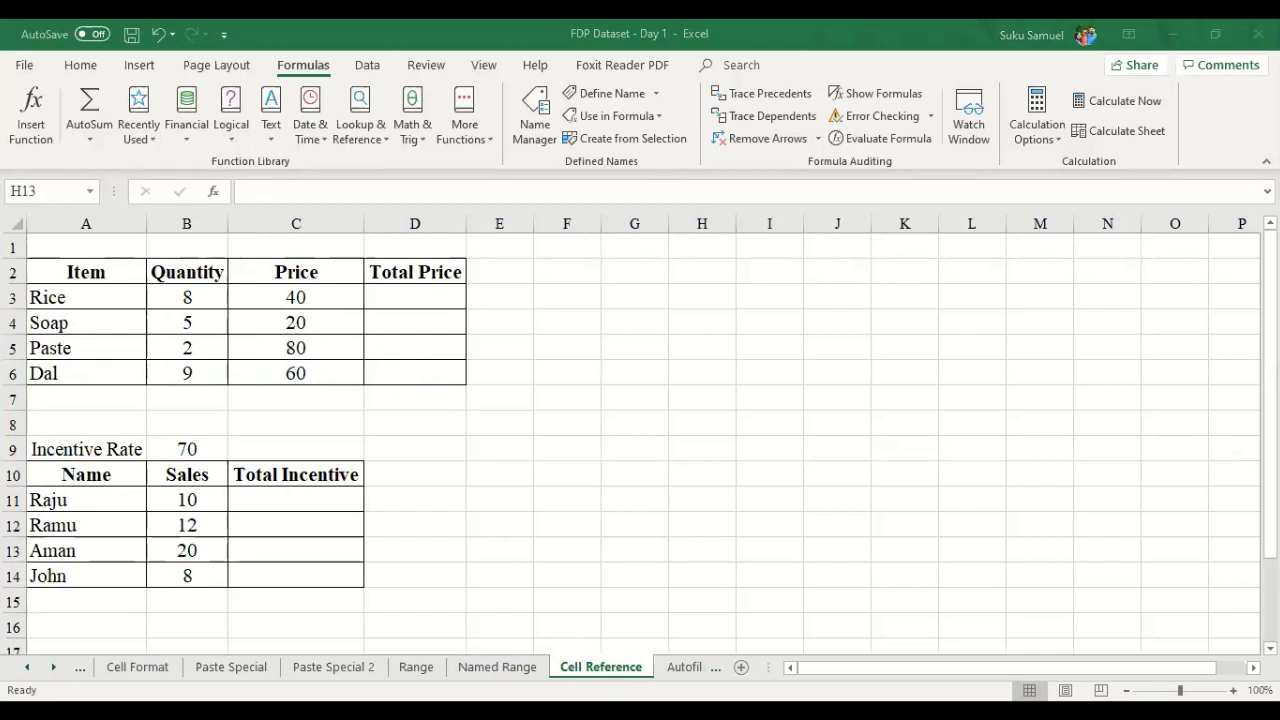
pyautogui.click(427, 293)
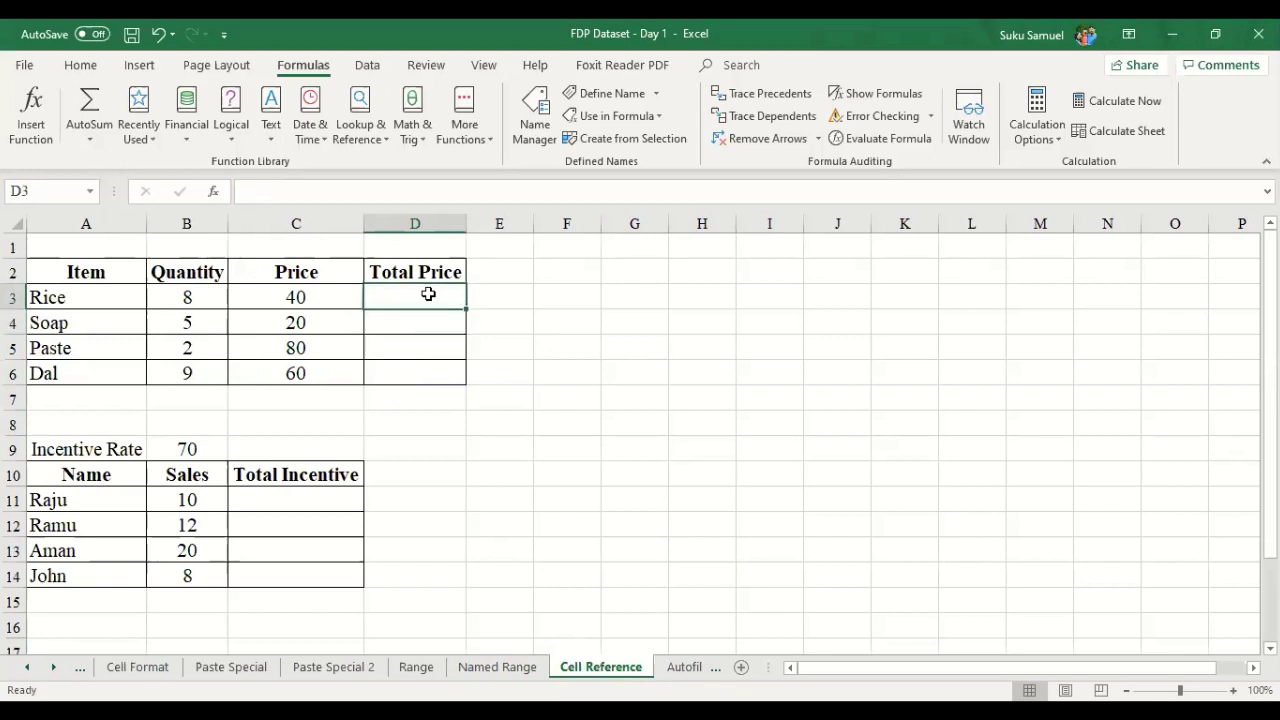
# - Check the Rice row cells B3 and C3, ending on cell D3
pyautogui.press('Left')
pyautogui.press('Right')
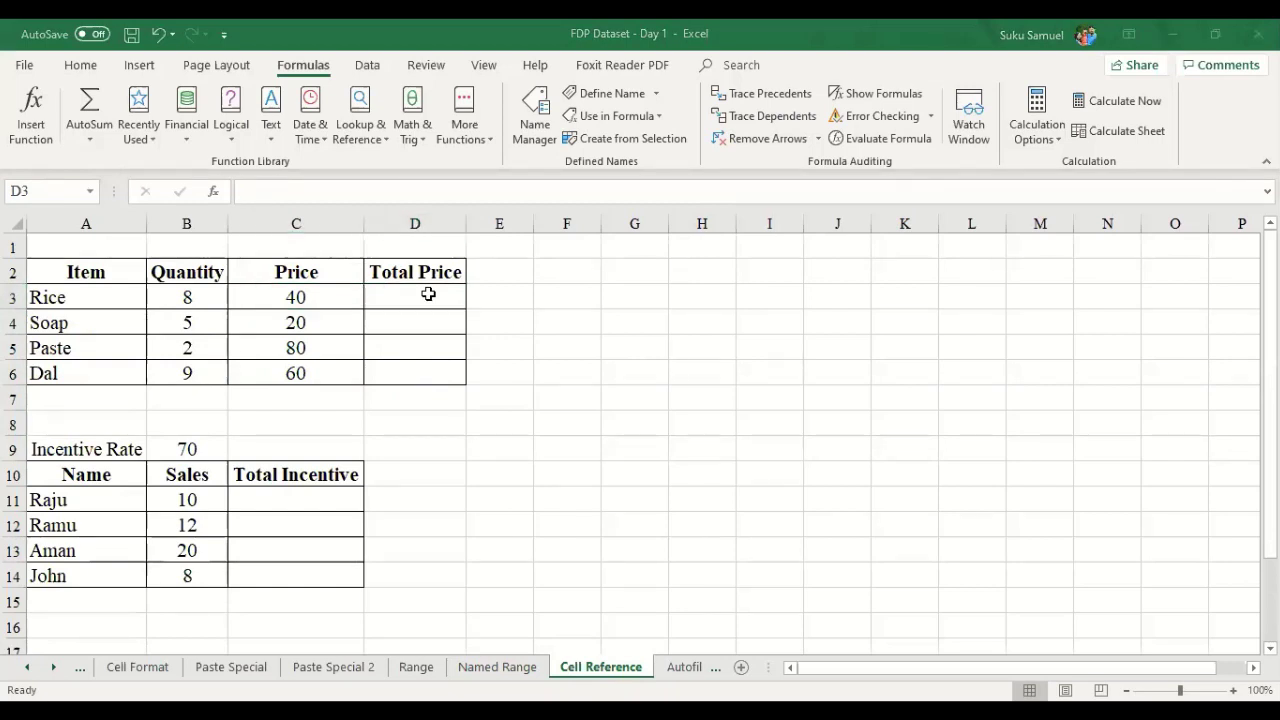
pyautogui.click(418, 300)
pyautogui.click(248, 294)
pyautogui.click(224, 292)
pyautogui.click(330, 295)
pyautogui.click(412, 300)
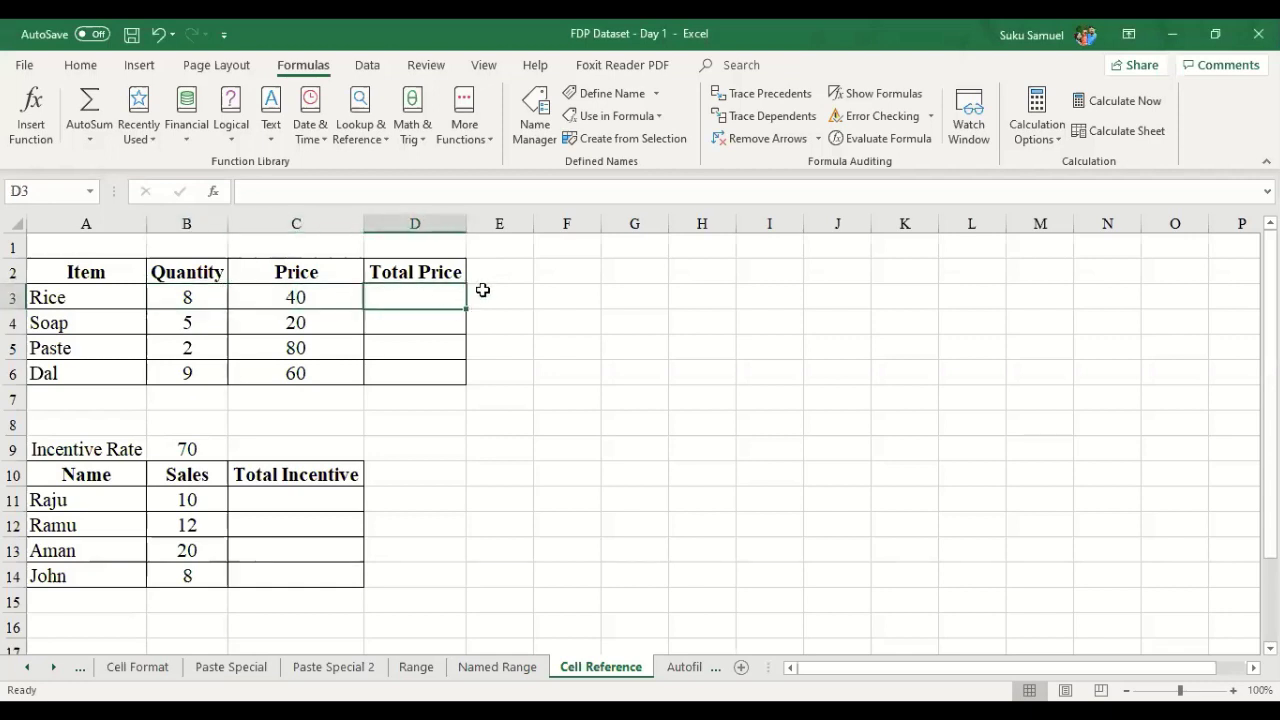
# - Enter =B3*C3 in D3 so the Rice total price shows 320
pyautogui.write('=')
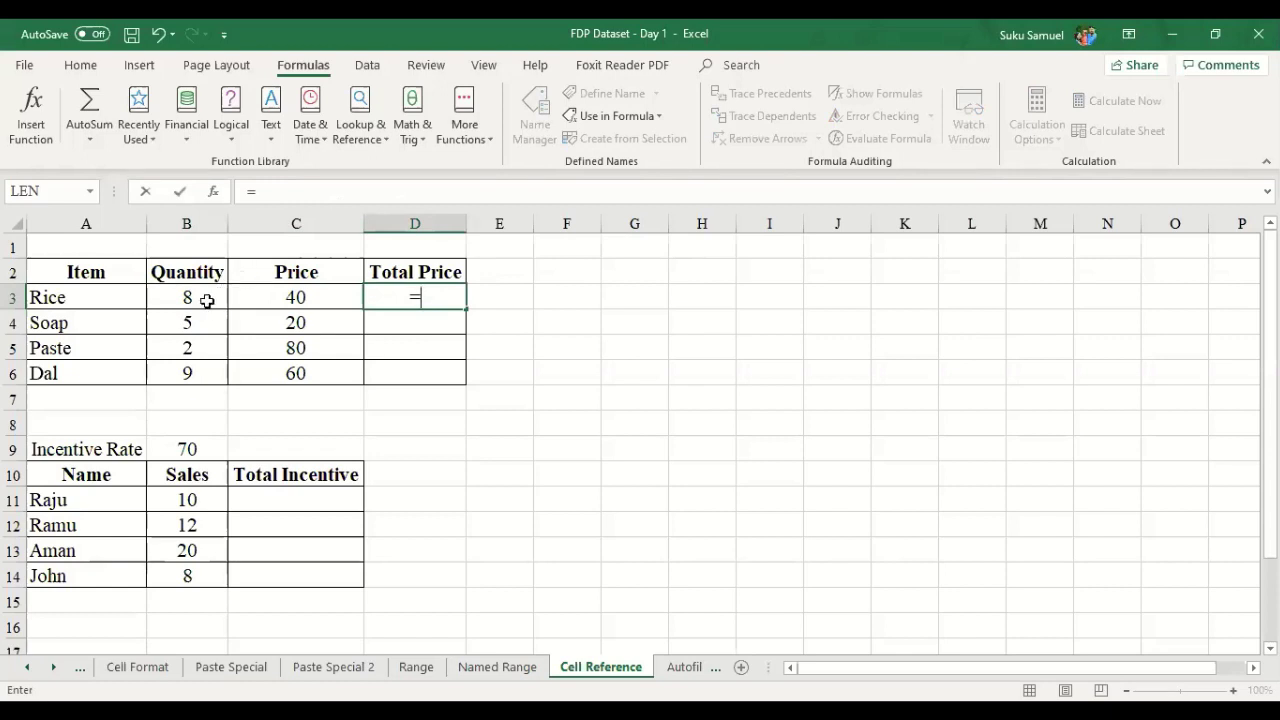
pyautogui.click(211, 299)
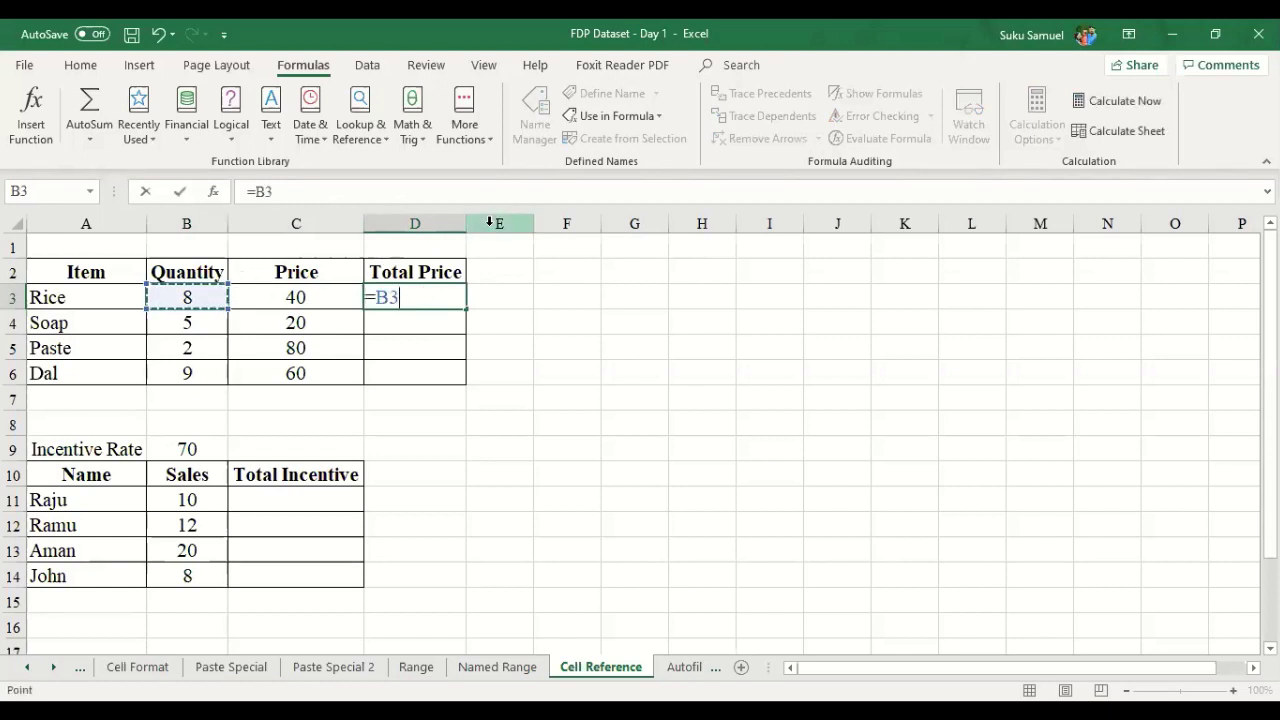
pyautogui.write('*')
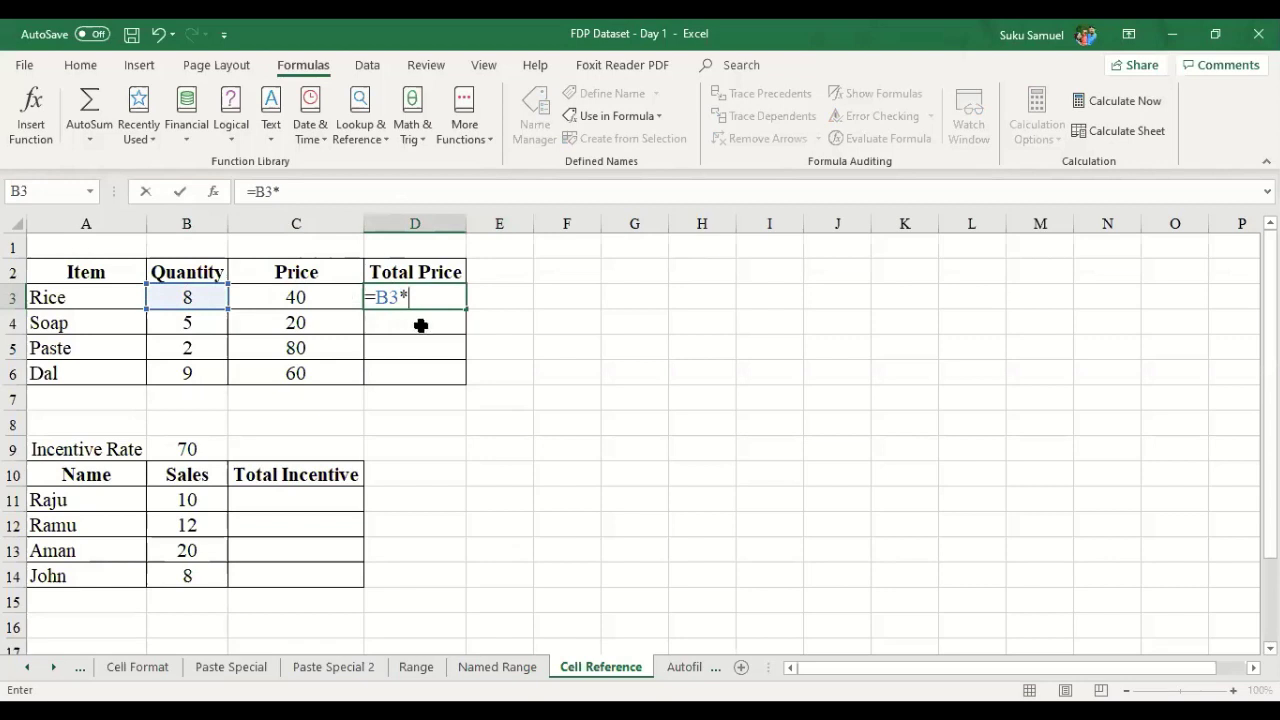
pyautogui.write('c3')
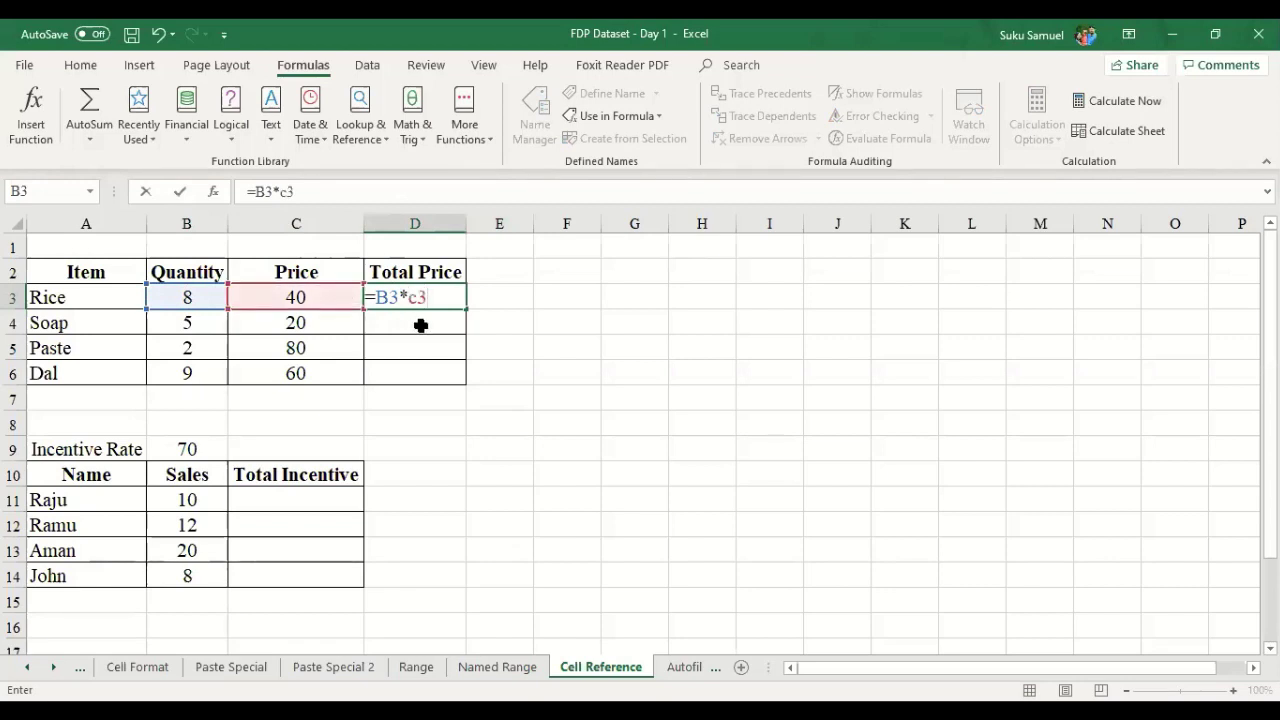
pyautogui.press('BackSpace')
pyautogui.press('BackSpace')
pyautogui.press('BackSpace')
pyautogui.press('BackSpace')
pyautogui.press('BackSpace')
pyautogui.press('BackSpace')
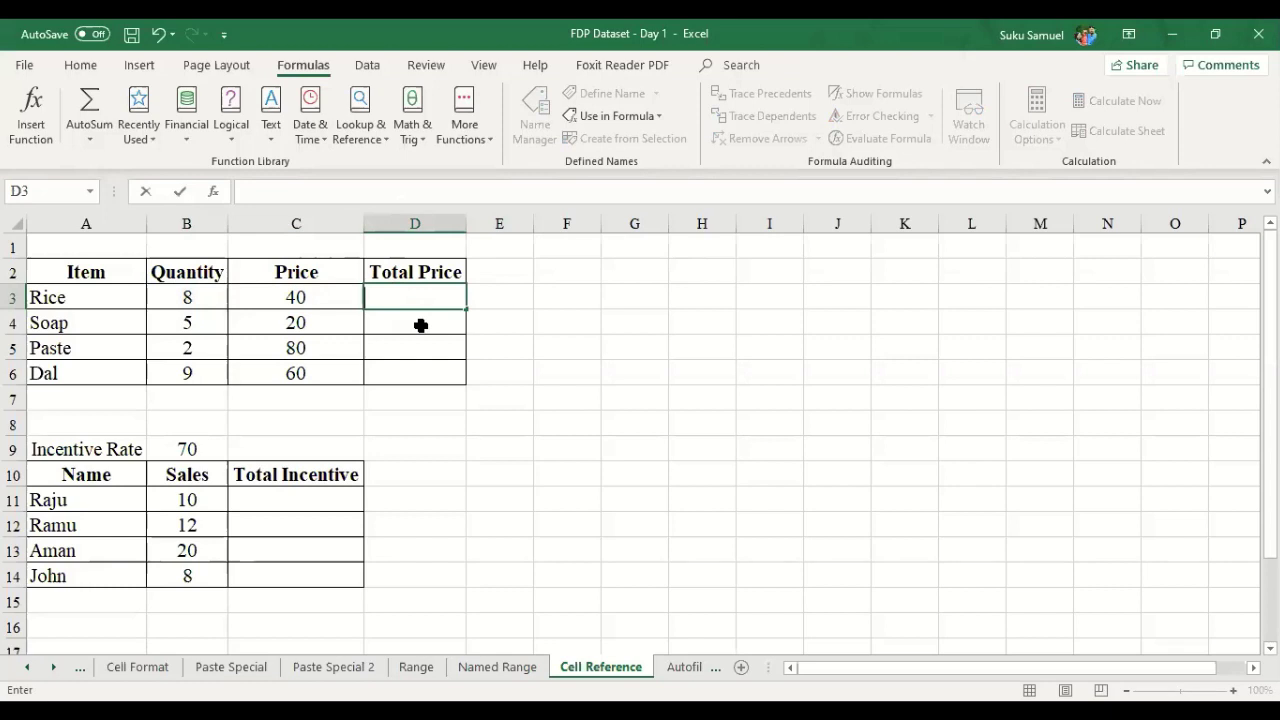
pyautogui.write('=b')
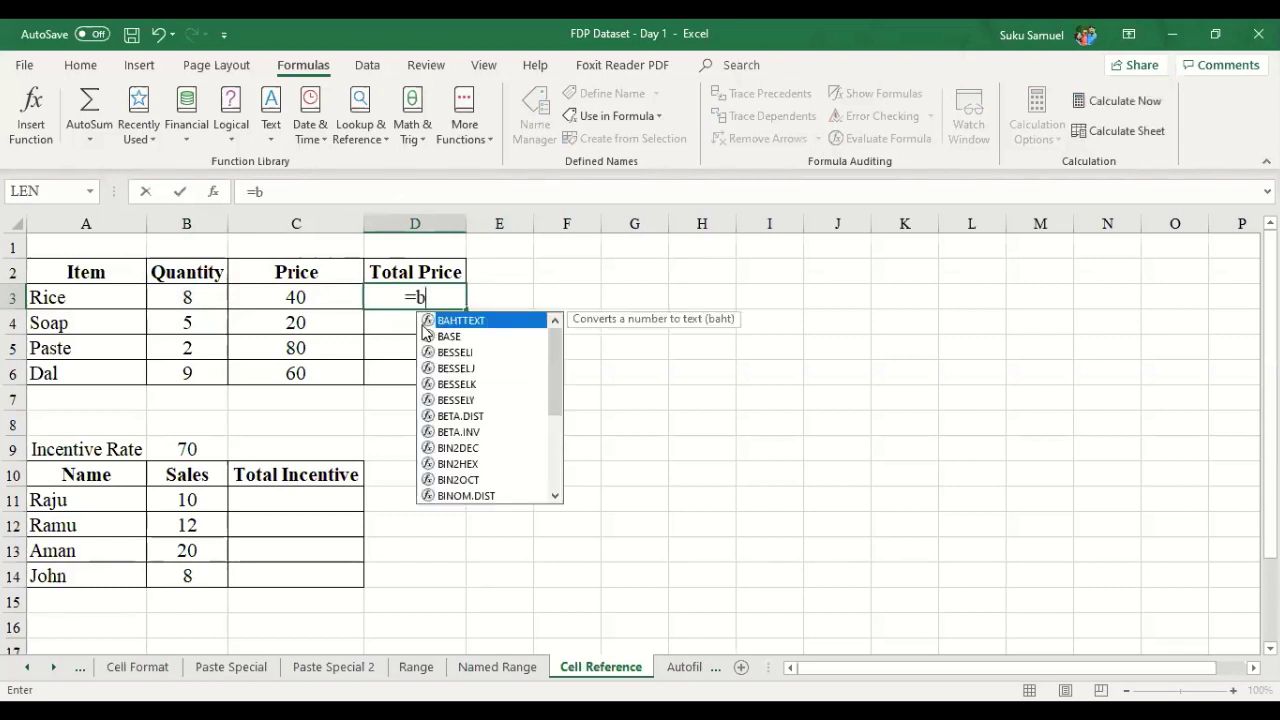
pyautogui.write('3*')
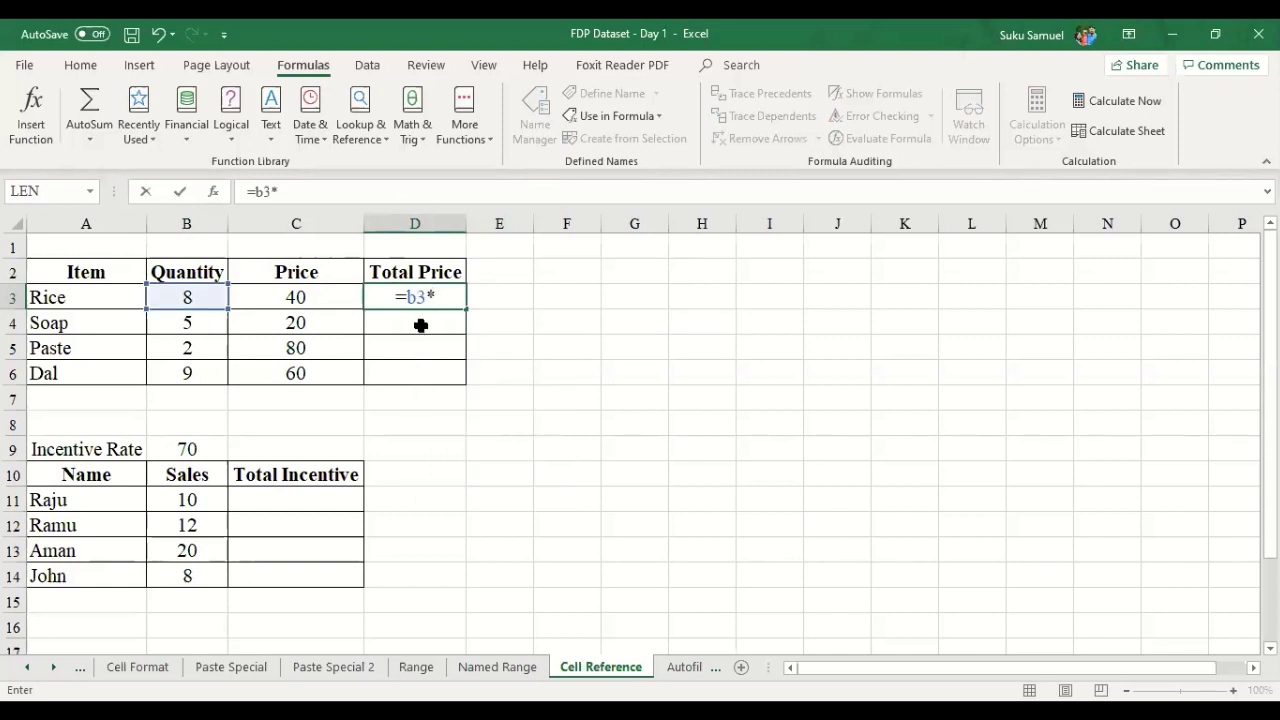
pyautogui.write('c3')
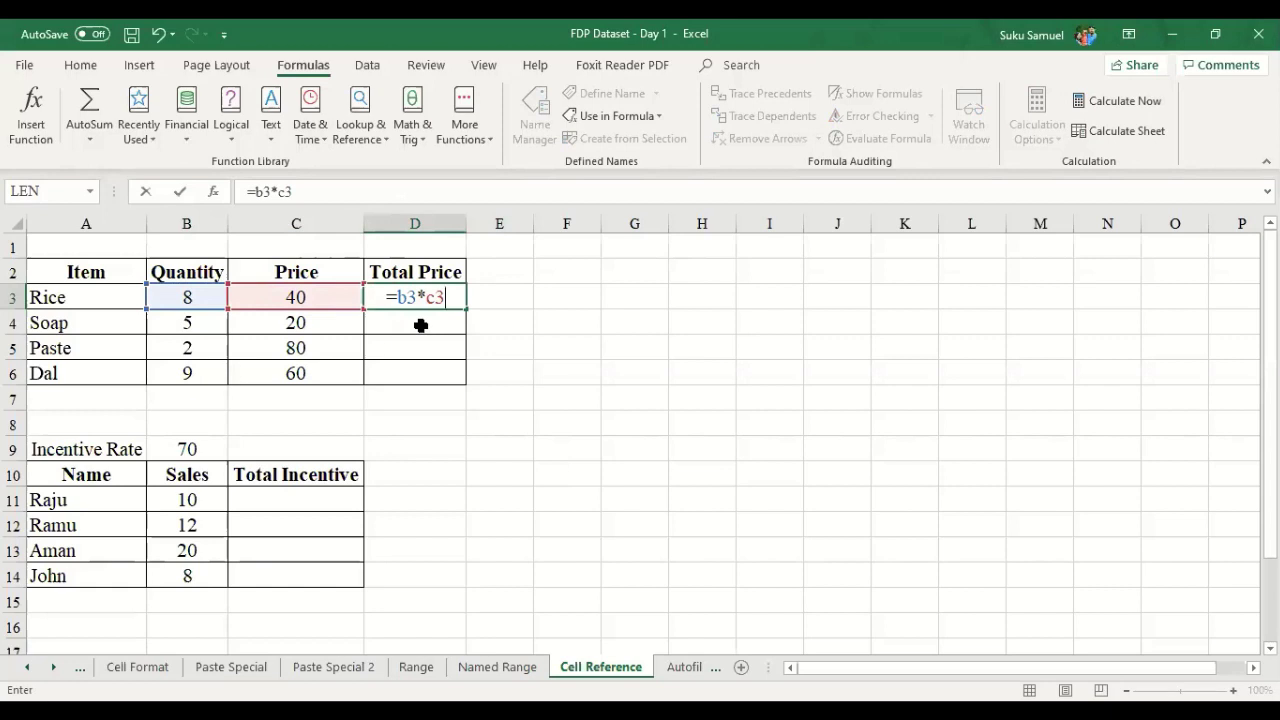
pyautogui.press('Return')
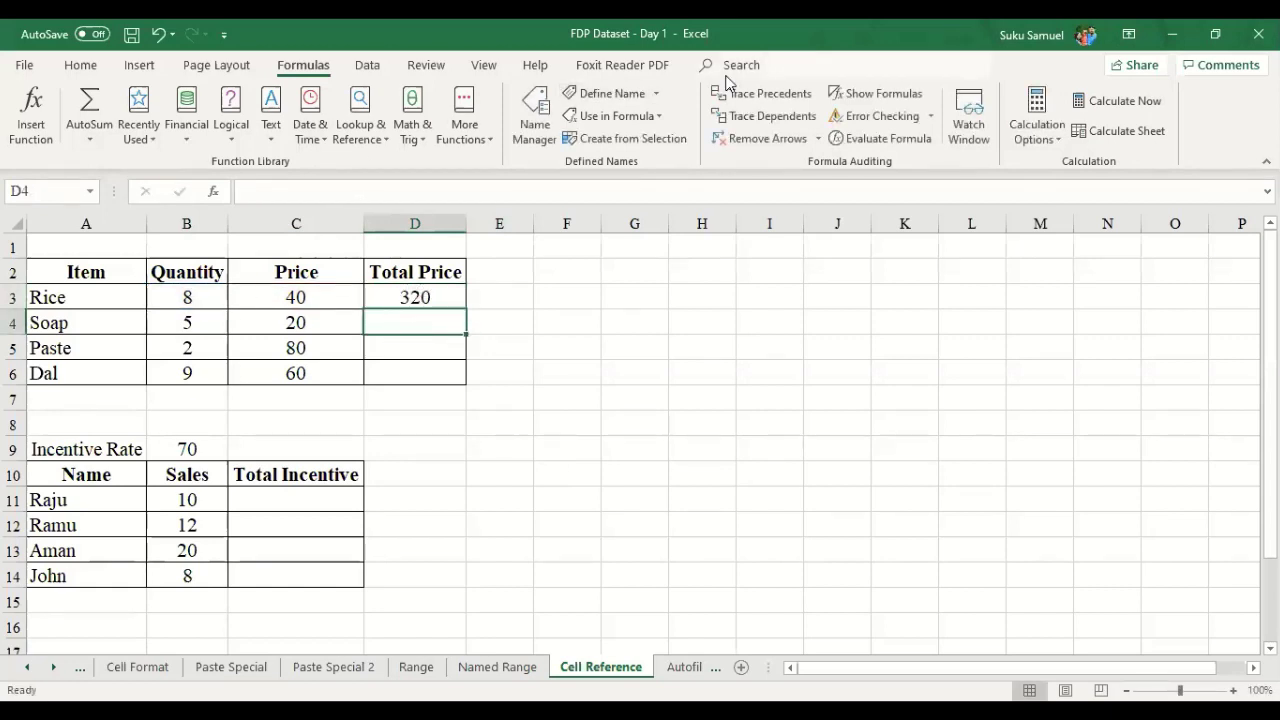
pyautogui.click(431, 297)
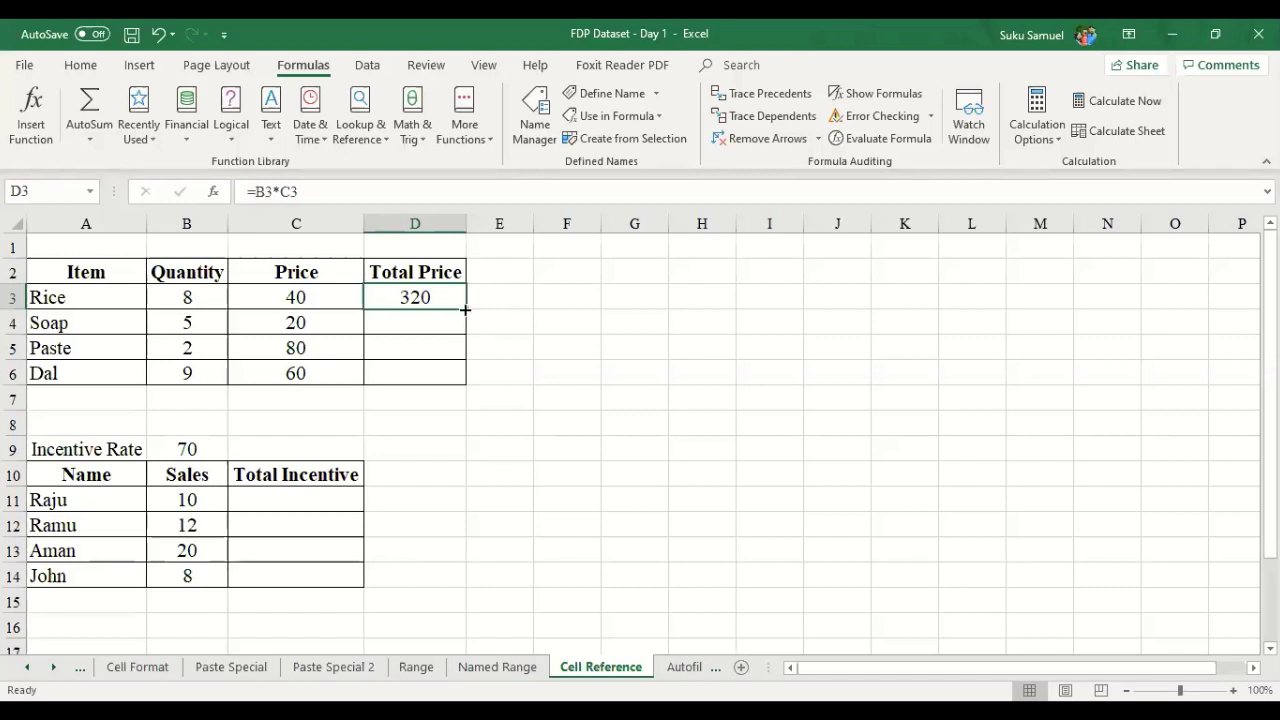
# - Inspect the empty Soap total price and the Soap row's item, quantity and price cells
pyautogui.click(455, 322)
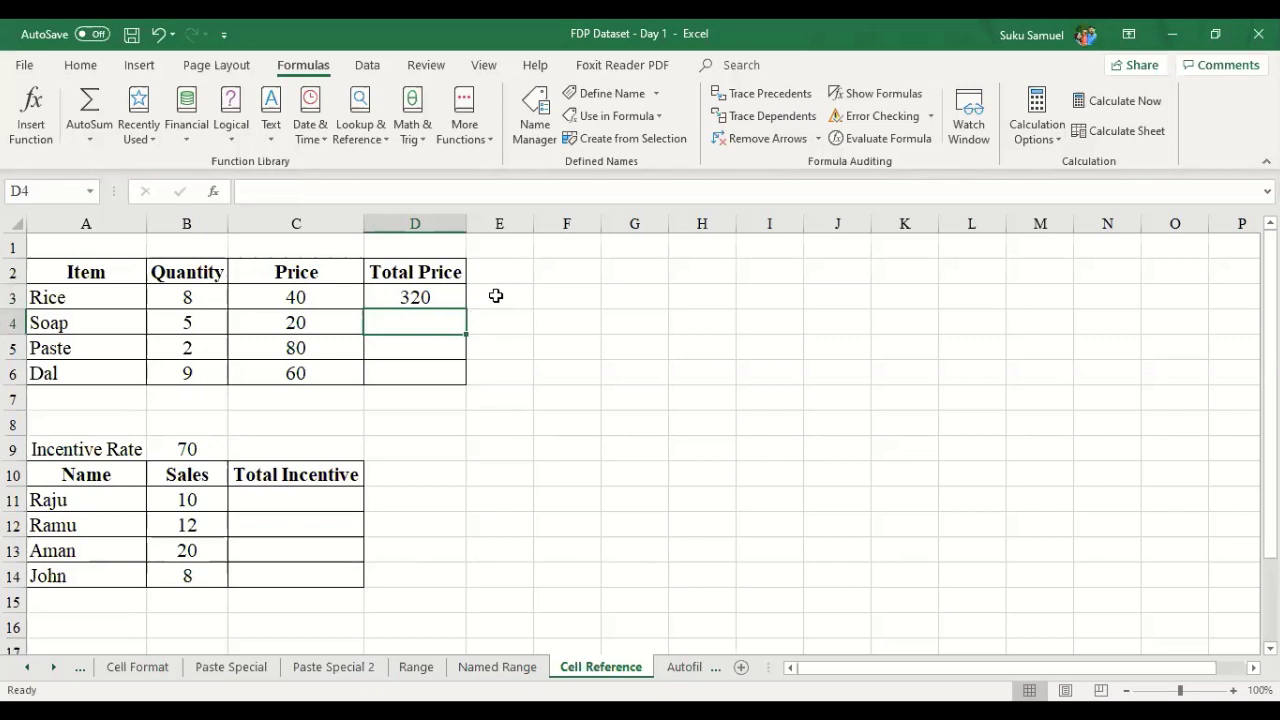
pyautogui.press('Down')
pyautogui.press('Up')
pyautogui.press('Down')
pyautogui.press('Up')
pyautogui.press('Down')
pyautogui.press('Down')
pyautogui.press('Up')
pyautogui.press('Up')
pyautogui.press('Down')
pyautogui.press('Up')
pyautogui.press('Left')
pyautogui.press('Left')
pyautogui.press('Left')
pyautogui.press('Right')
pyautogui.press('Right')
pyautogui.press('Right')
pyautogui.press('Left')
pyautogui.press('Right')
pyautogui.press('Left')
pyautogui.press('Left')
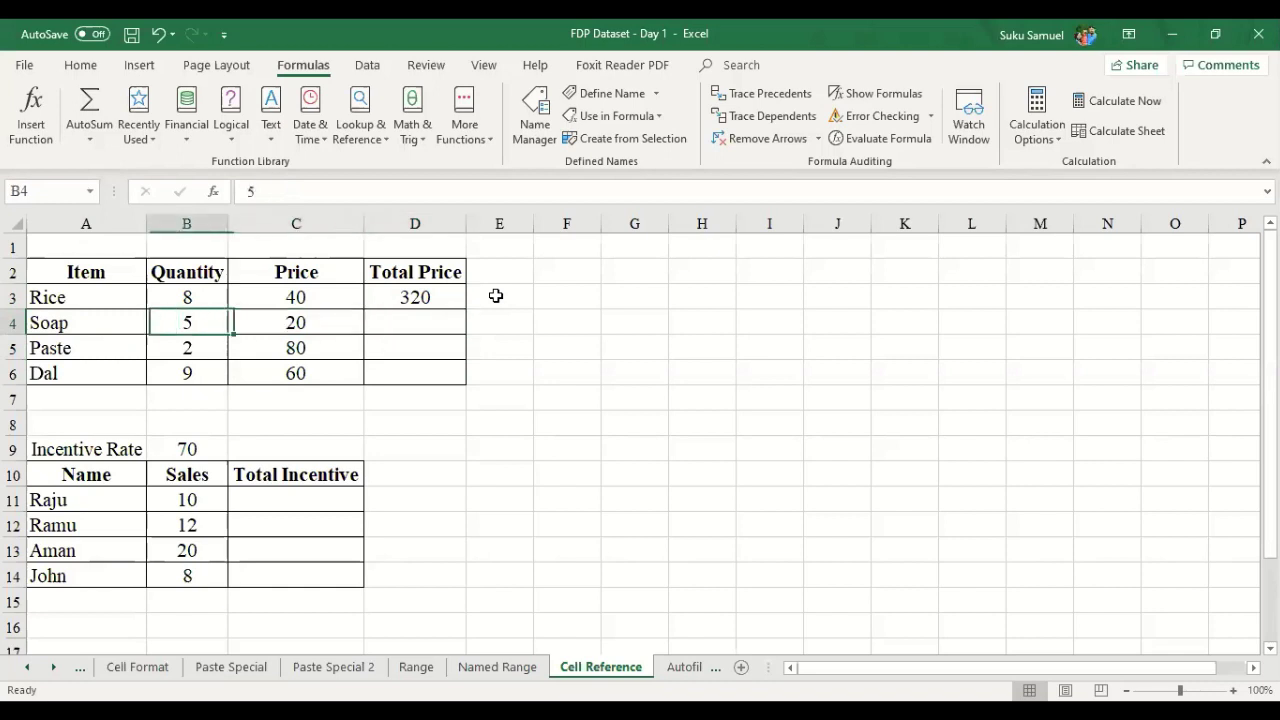
pyautogui.press('Right')
pyautogui.press('Right')
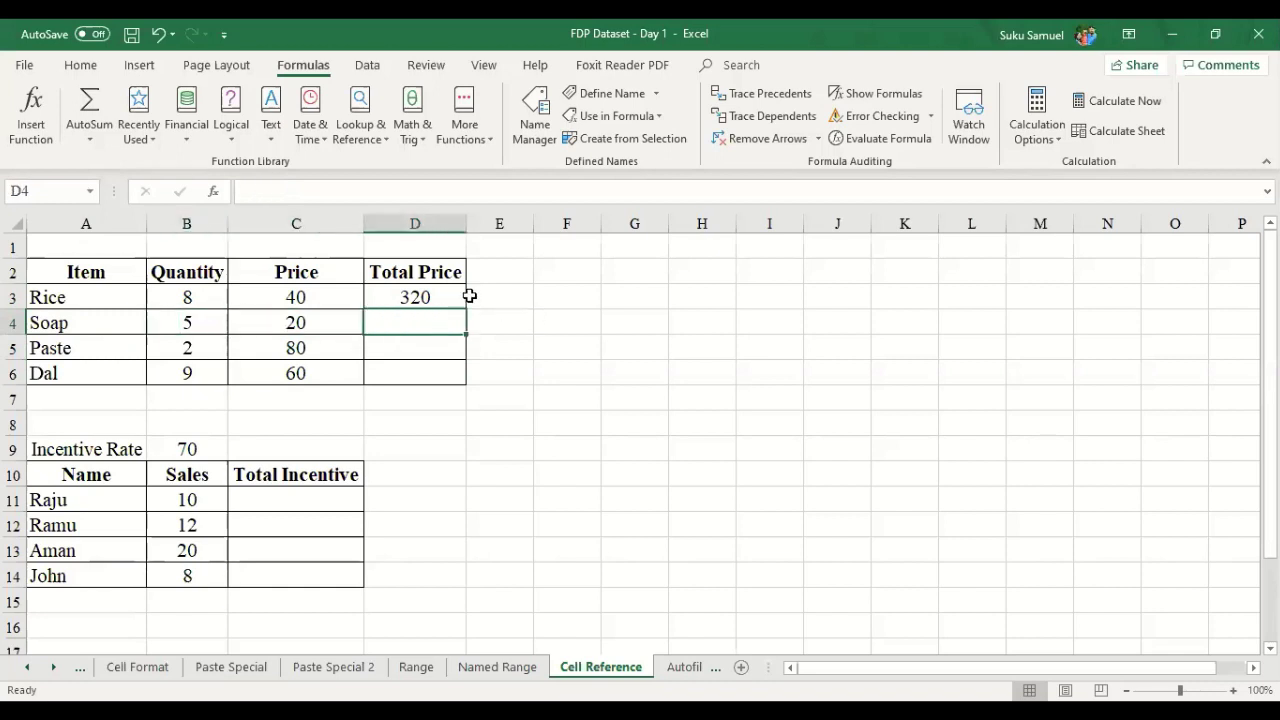
pyautogui.click(444, 298)
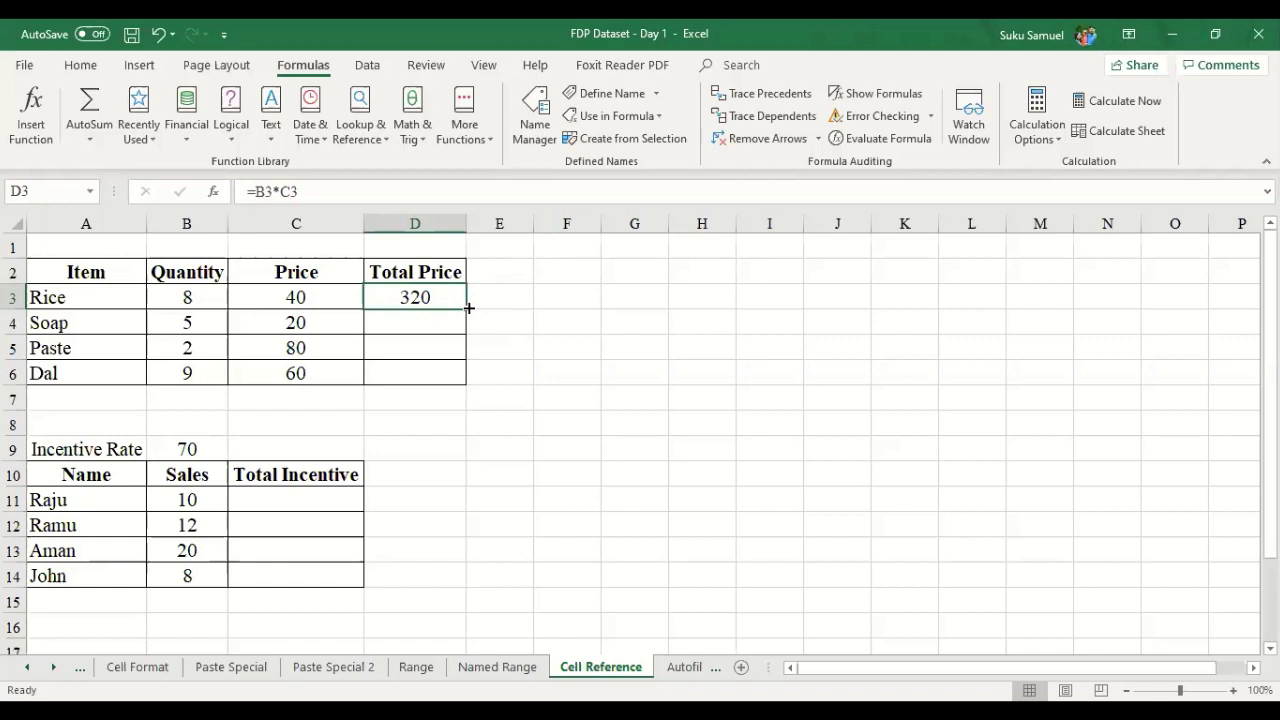
# - Fill the Total Price formula from D3 to D6 and check the copies show 100, 160, 540
pyautogui.moveTo(469, 309); pyautogui.dragTo(459, 380)
pyautogui.click(545, 341)
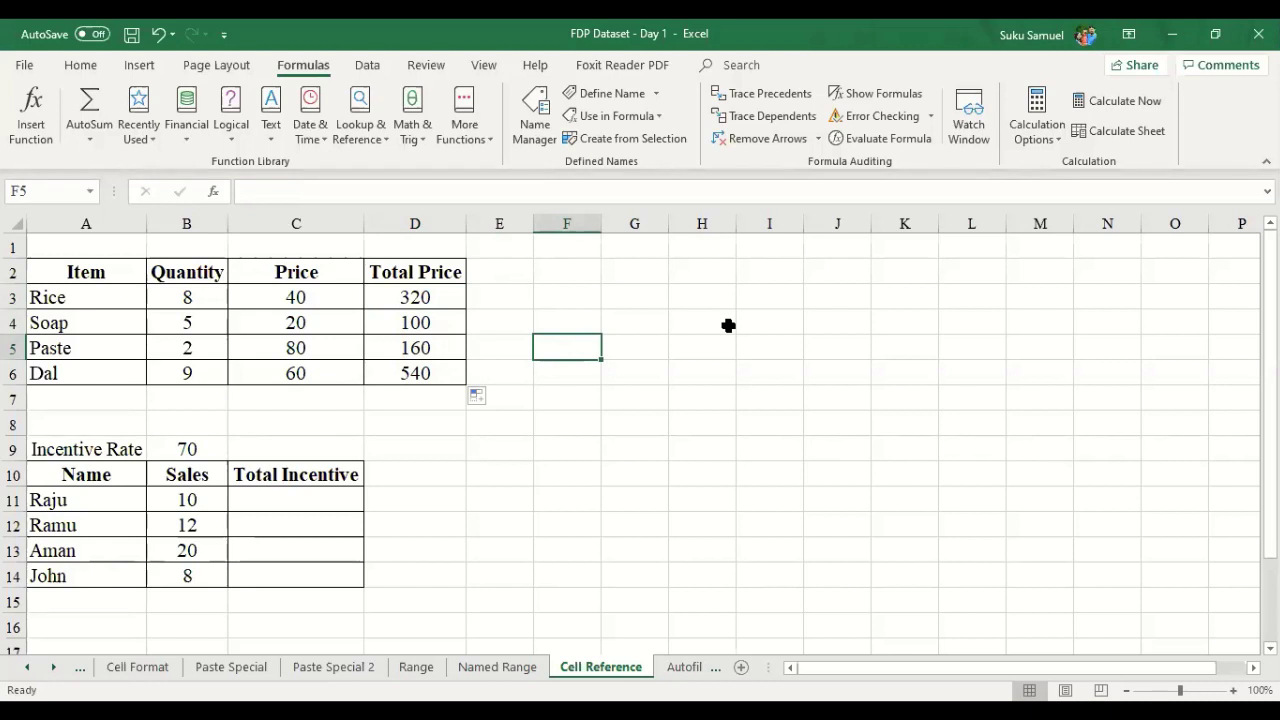
pyautogui.press('Left')
pyautogui.press('Left')
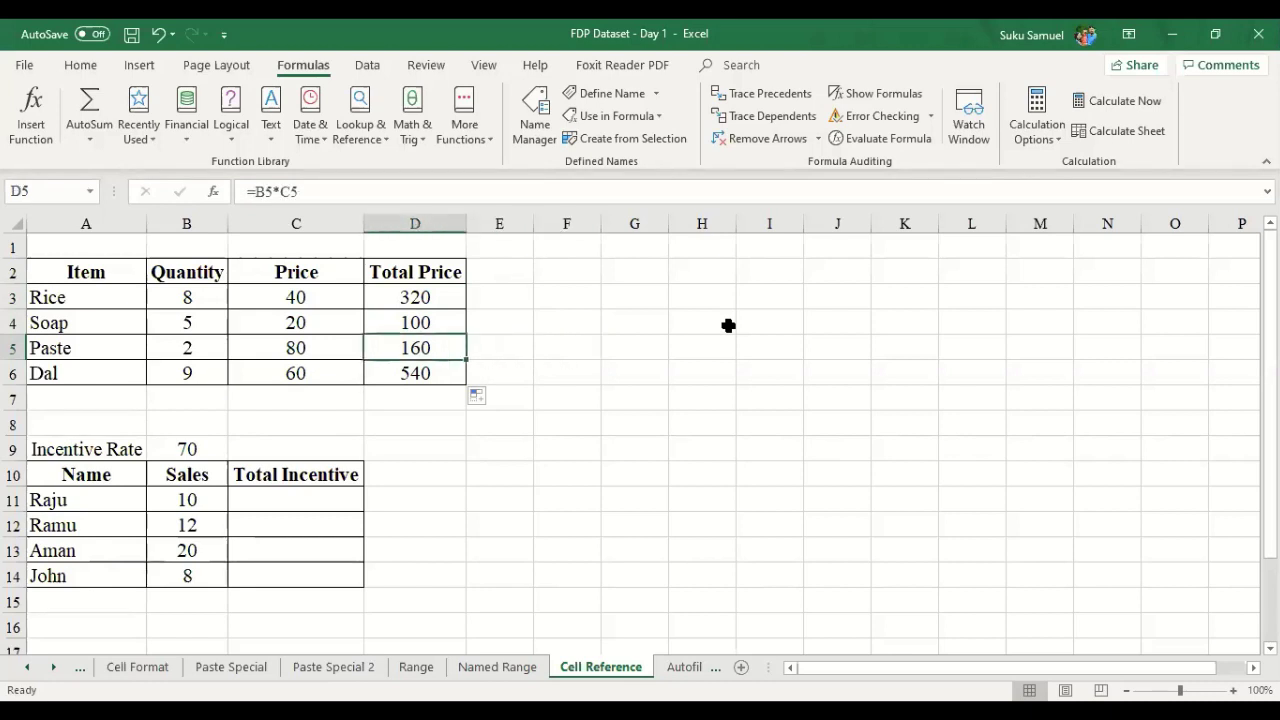
pyautogui.press('Down')
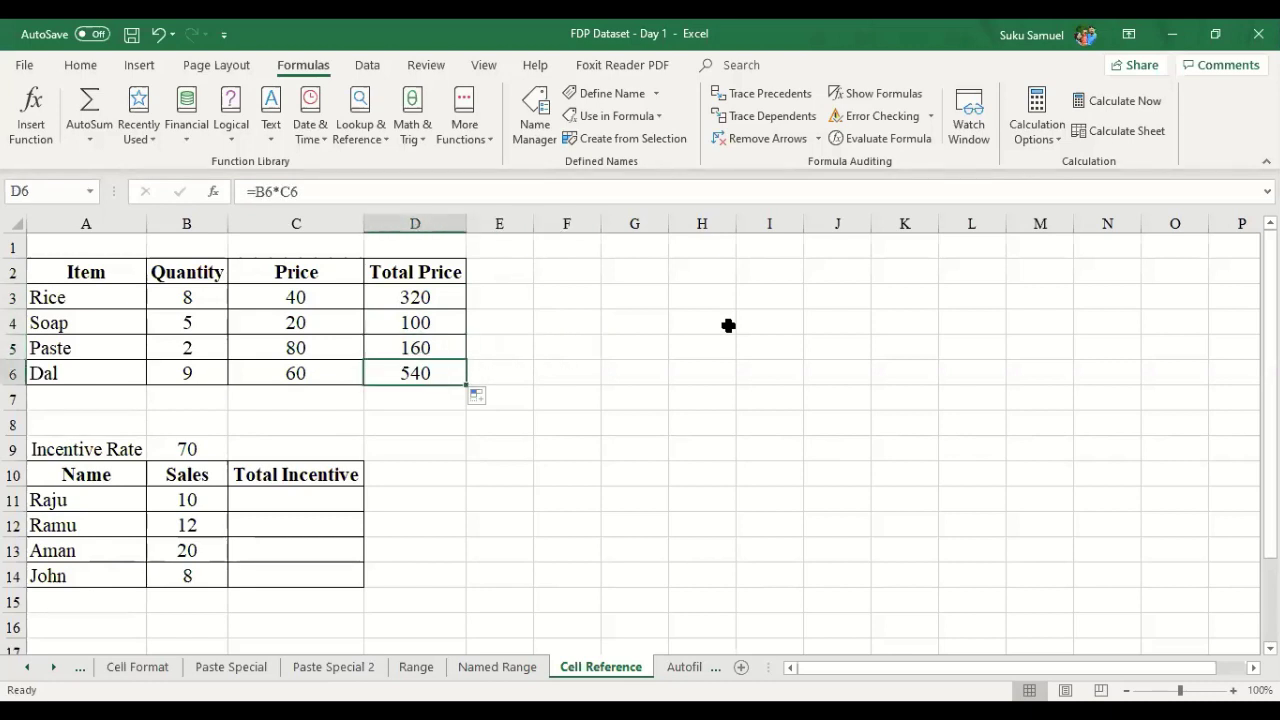
pyautogui.press('Up')
pyautogui.press('Up')
pyautogui.press('Up')
pyautogui.press('Down')
pyautogui.press('Down')
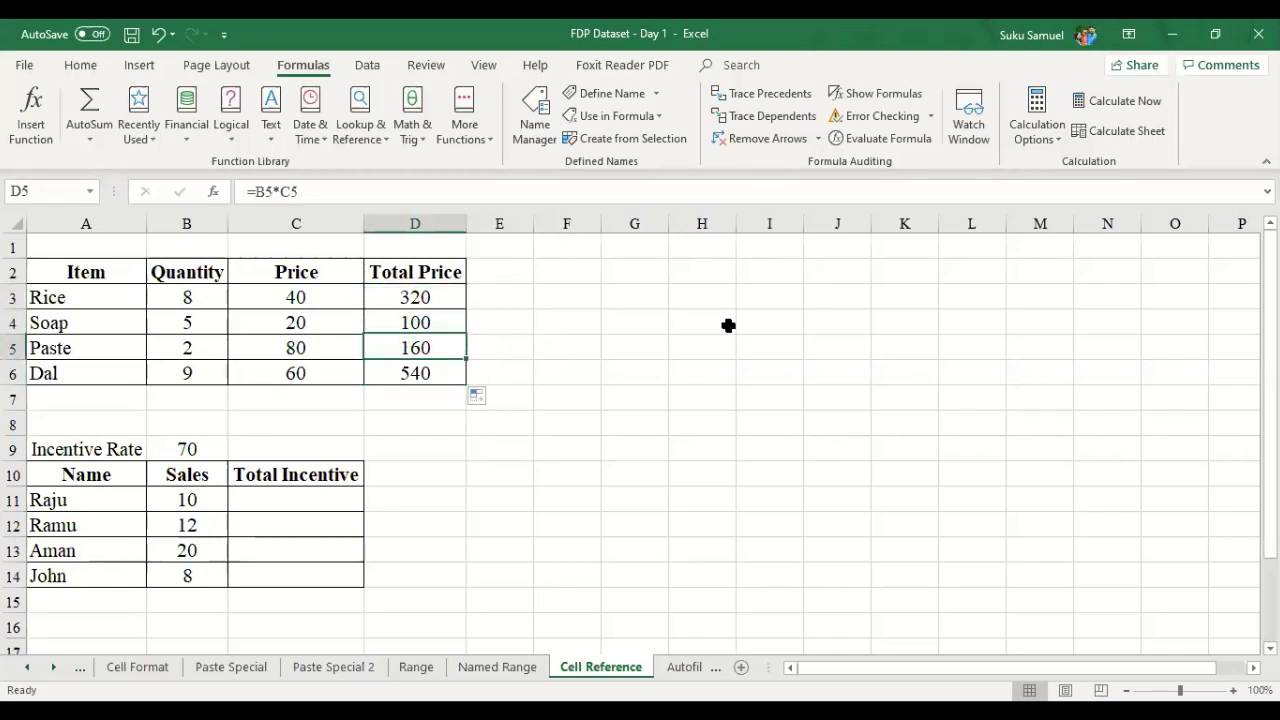
pyautogui.press('Down')
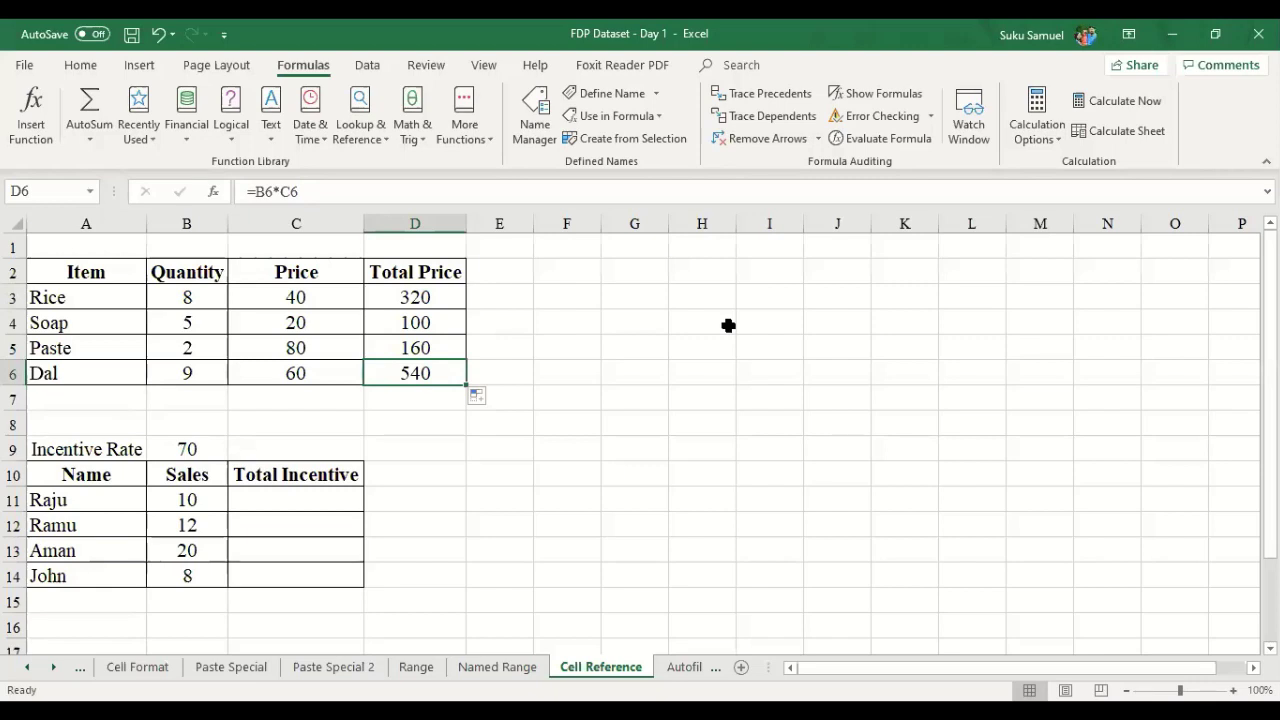
pyautogui.press('Left')
pyautogui.press('Left')
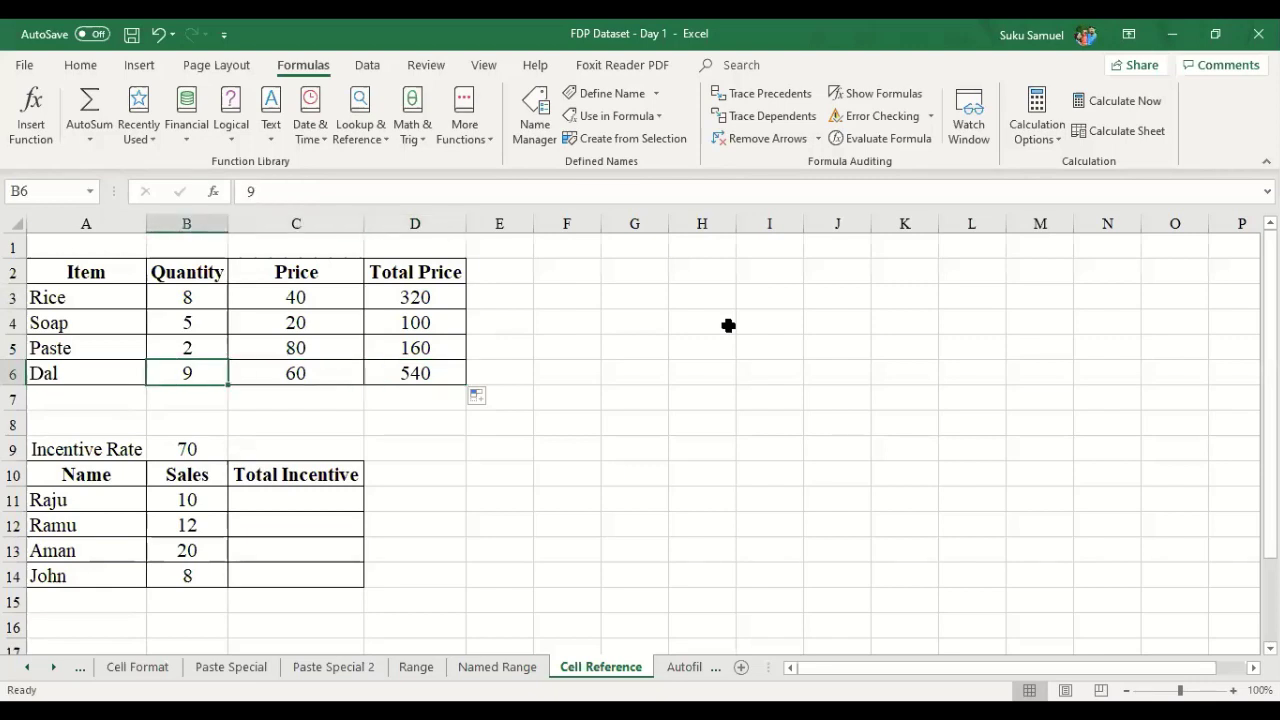
pyautogui.press('Right')
pyautogui.press('Right')
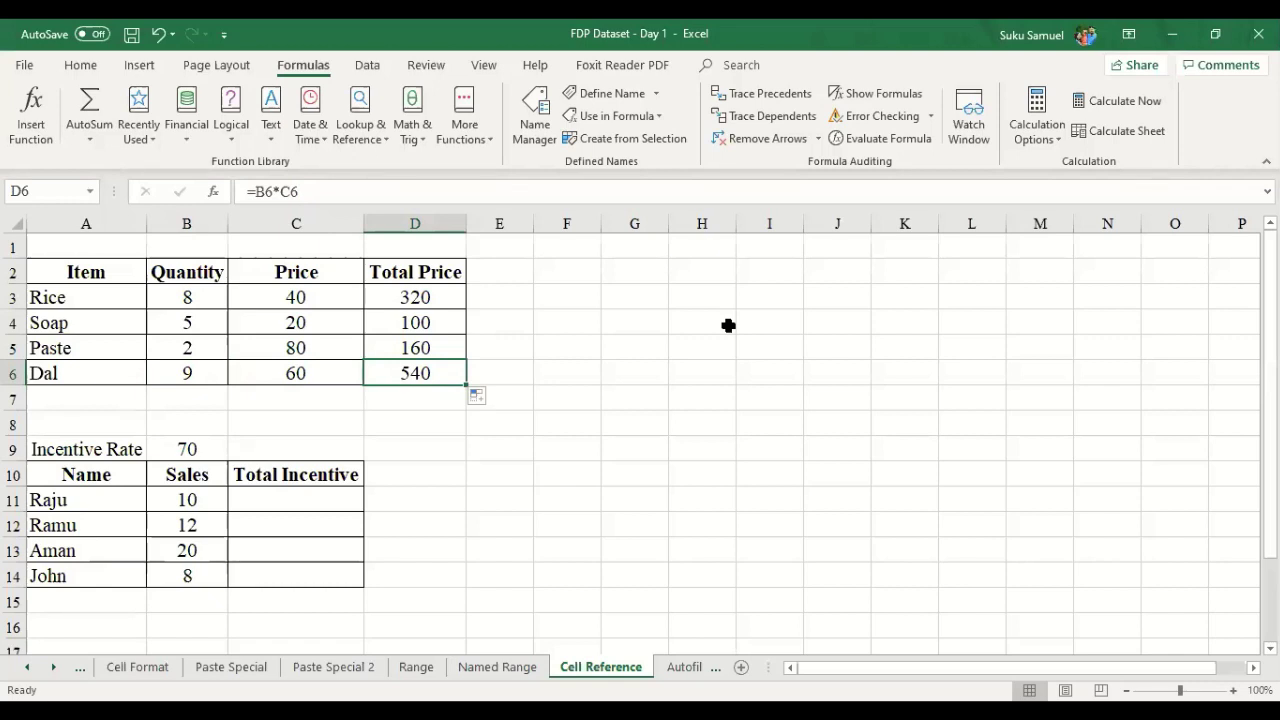
# - Move below the product table to the first Total Incentive cell
pyautogui.press('Down')
pyautogui.press('Down')
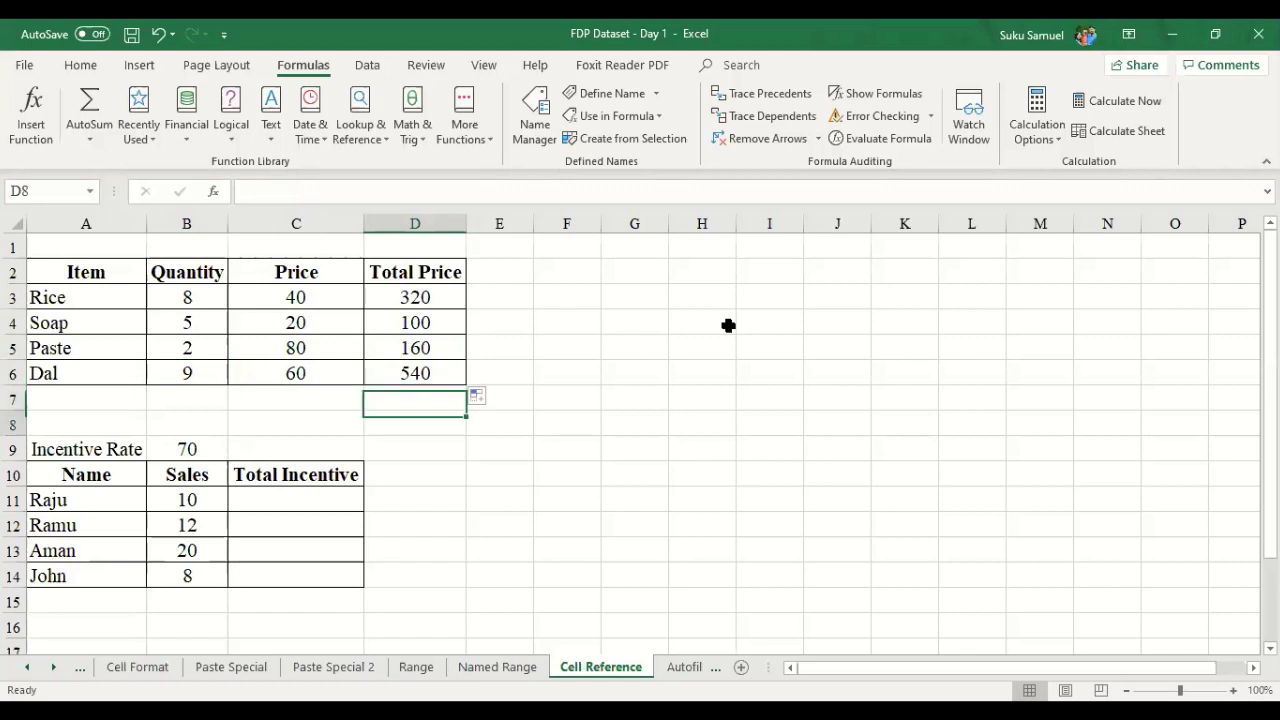
pyautogui.press('Down')
pyautogui.press('Left')
pyautogui.press('Down')
pyautogui.press('Down')
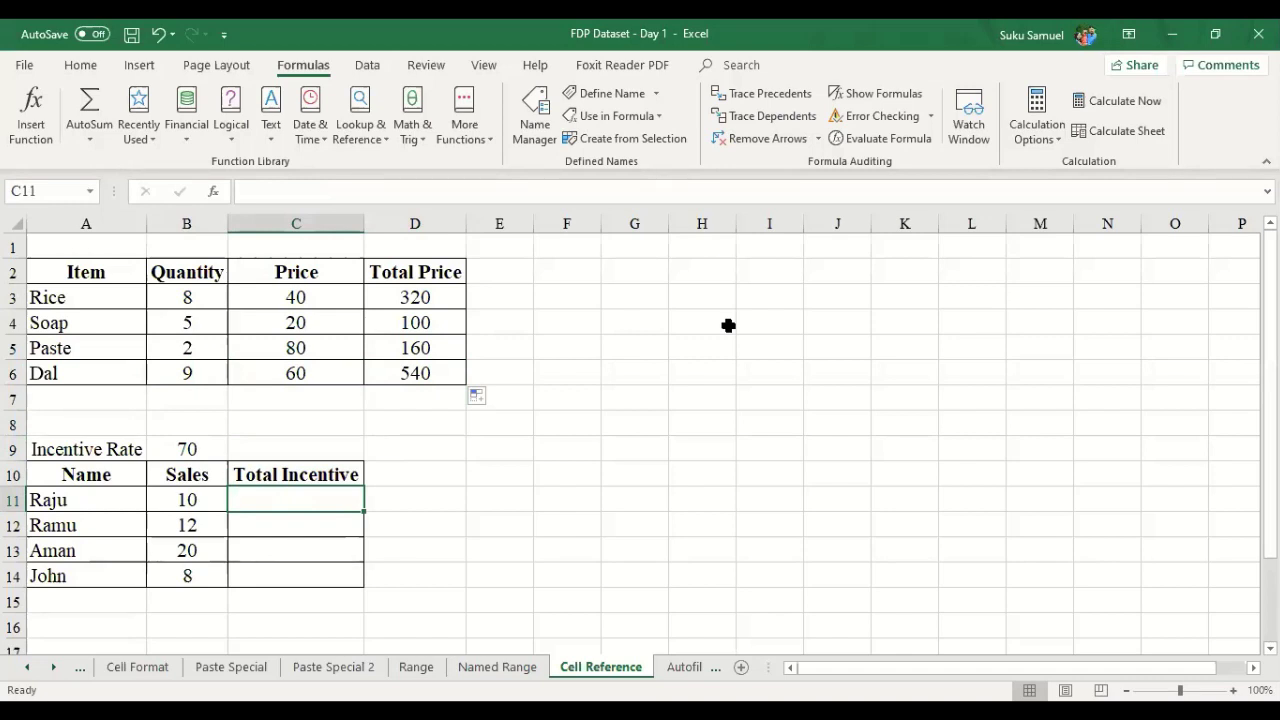
pyautogui.moveTo(206, 474); pyautogui.dragTo(199, 586)
pyautogui.moveTo(206, 474); pyautogui.dragTo(203, 562)
pyautogui.moveTo(201, 576); pyautogui.dragTo(197, 576)
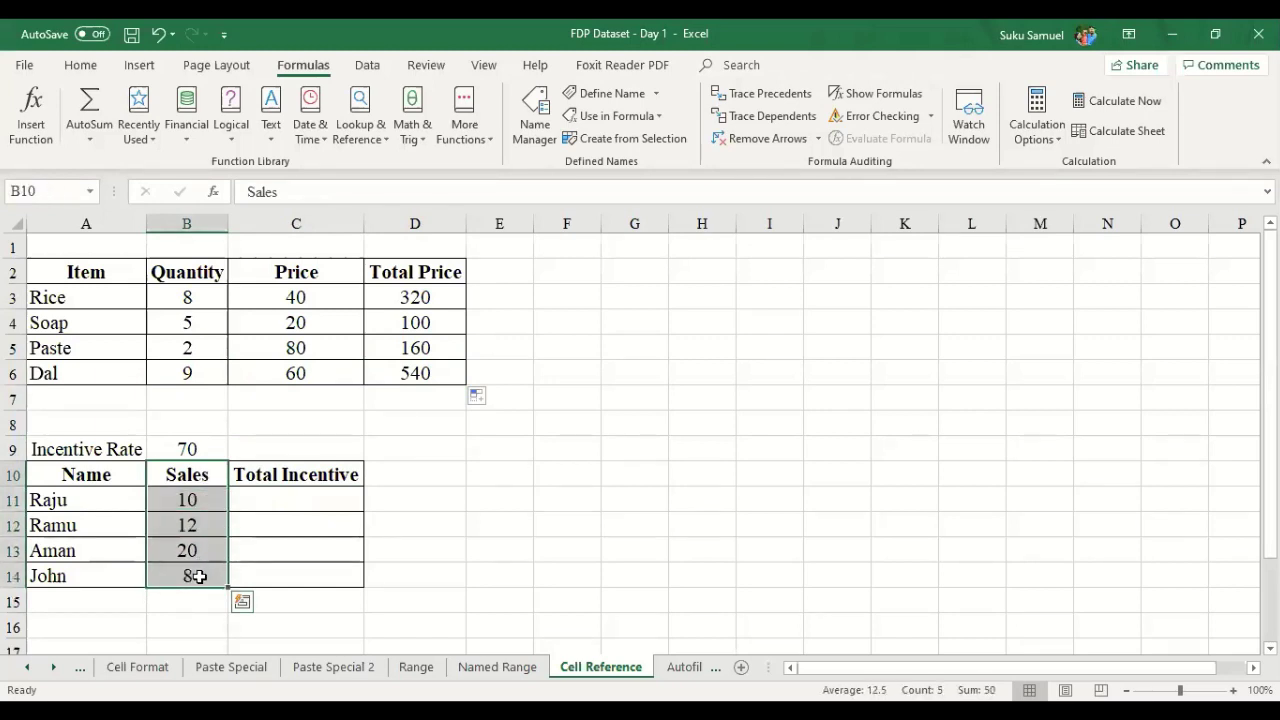
pyautogui.moveTo(222, 478); pyautogui.dragTo(206, 586)
pyautogui.click(214, 452)
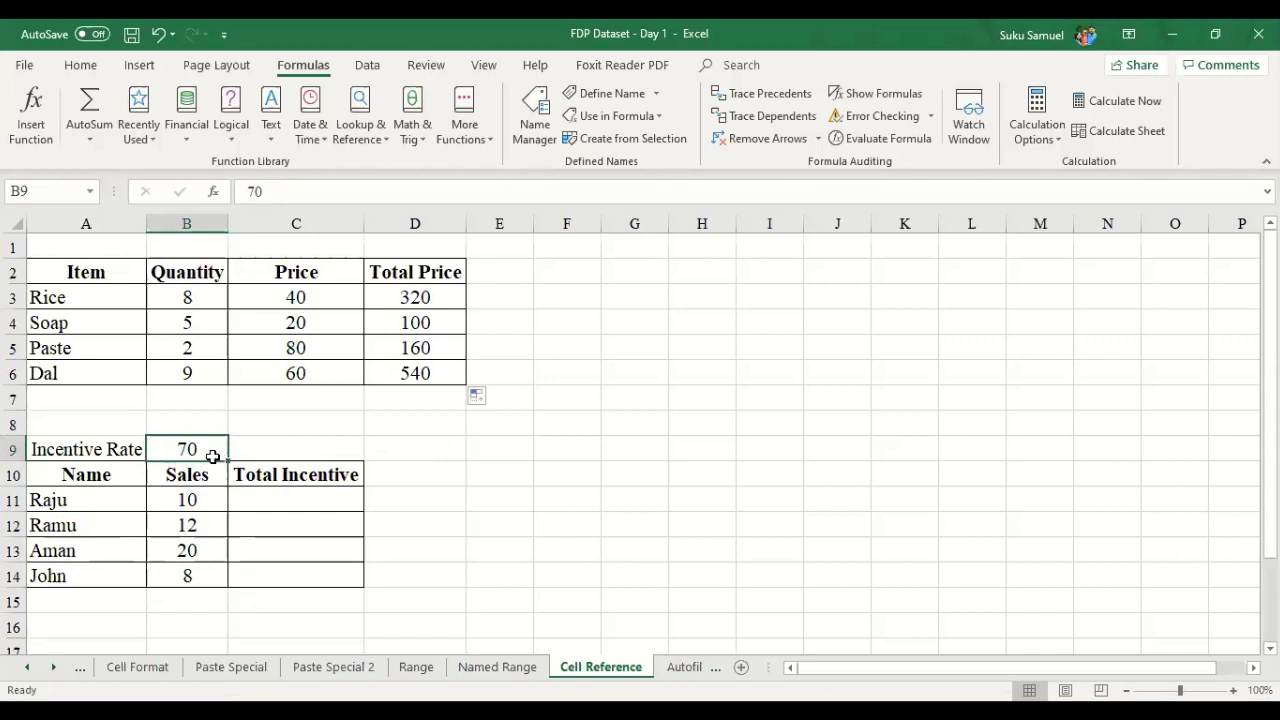
pyautogui.moveTo(120, 505); pyautogui.dragTo(162, 577)
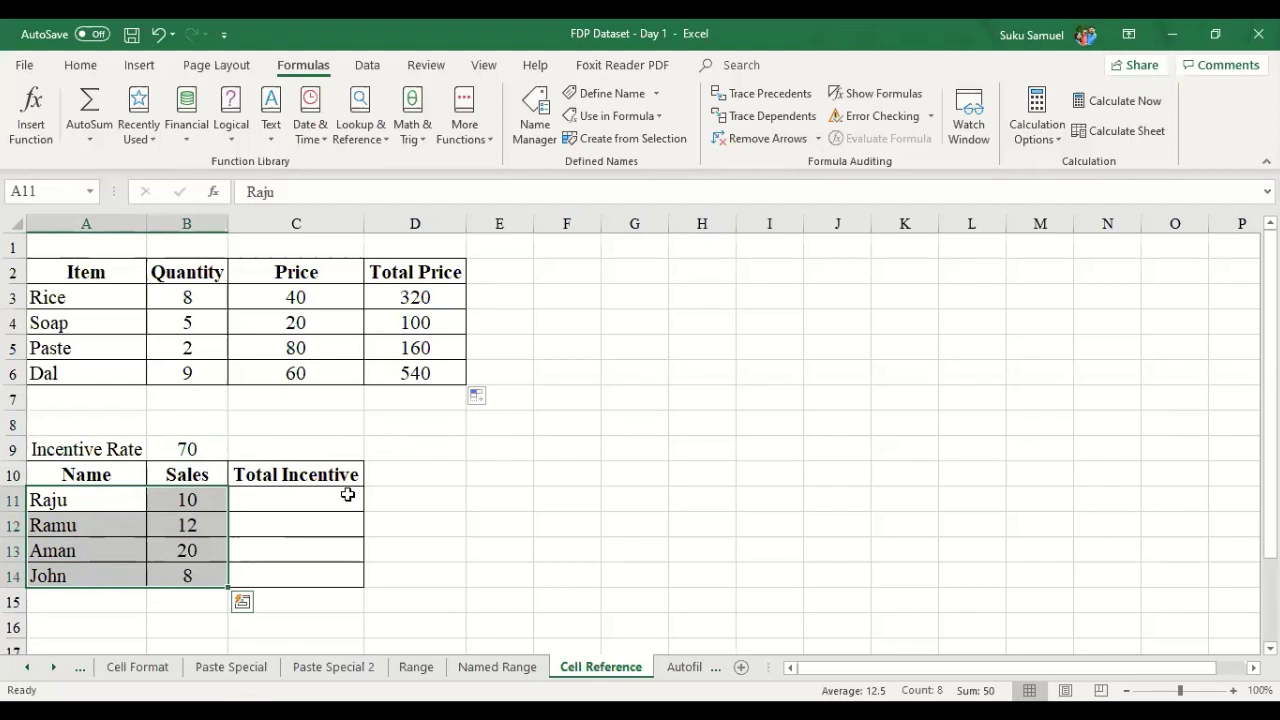
# - Enter the incentive formula =B11*B9 in C11, giving 700
pyautogui.press('Right')
pyautogui.press('Right')
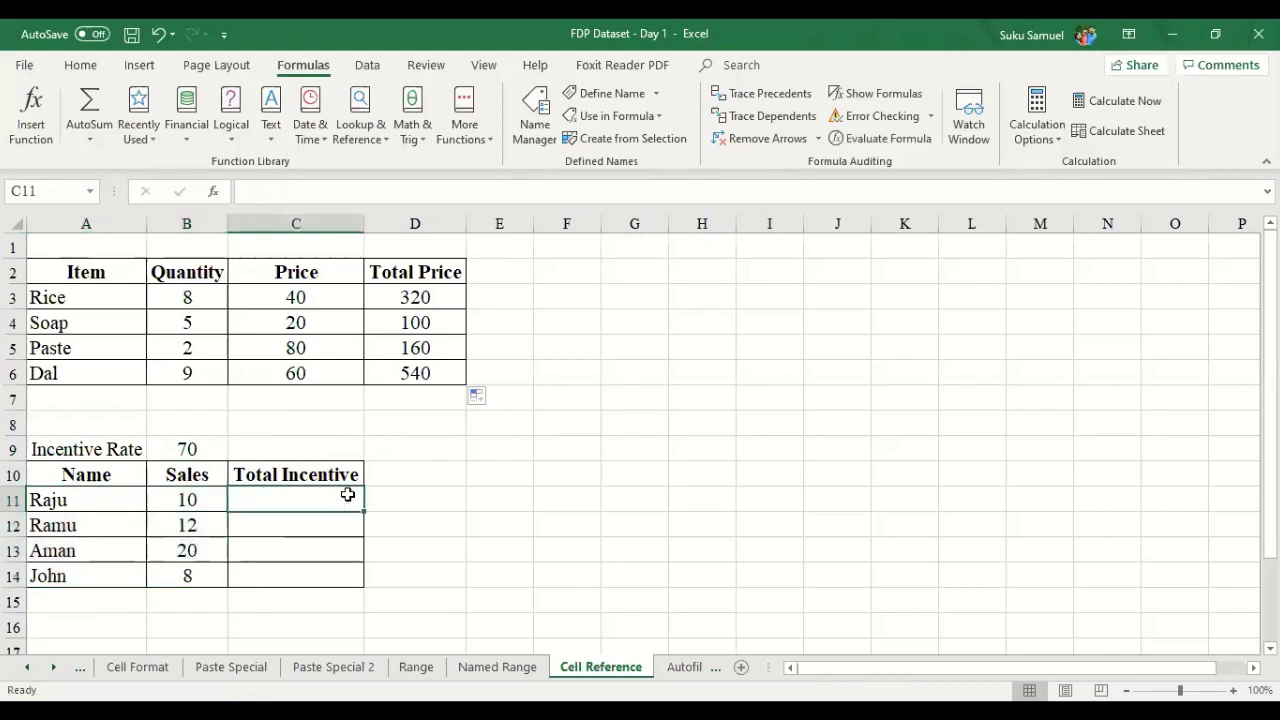
pyautogui.write('=')
pyautogui.press('Left')
pyautogui.write('*')
pyautogui.press('Up')
pyautogui.press('Up')
pyautogui.press('Left')
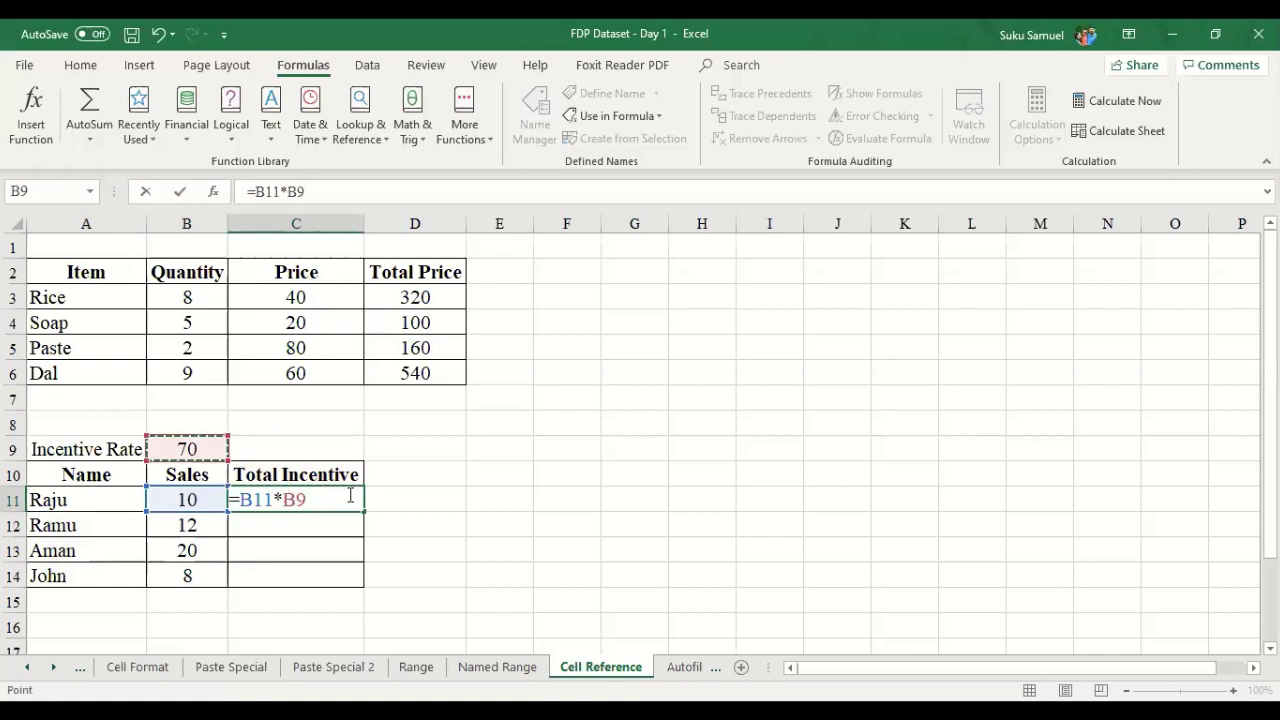
pyautogui.press('Return')
# - Copy the incentive formula into C12 and inspect its #VALUE! error
pyautogui.click(353, 505)
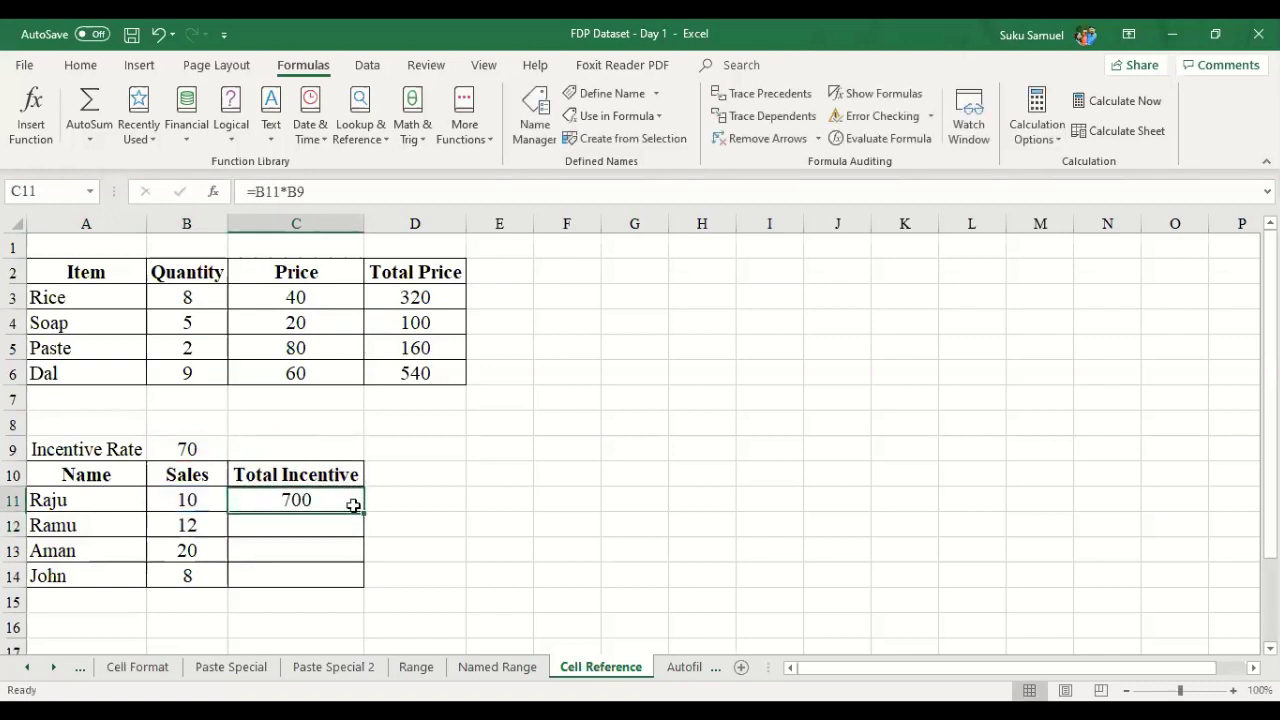
pyautogui.moveTo(363, 512)
pyautogui.mouseDown()
pyautogui.moveTo(363, 540)
pyautogui.moveTo(360, 498)
pyautogui.mouseUp()
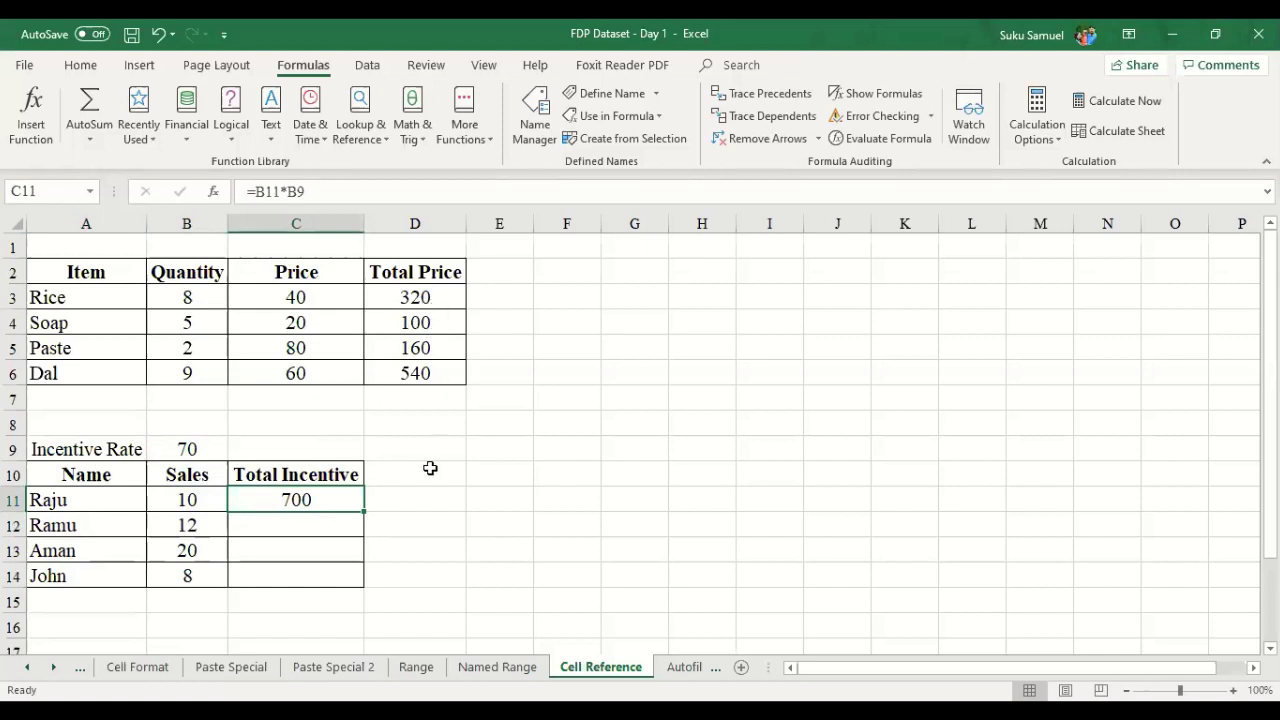
pyautogui.moveTo(363, 512); pyautogui.dragTo(366, 542)
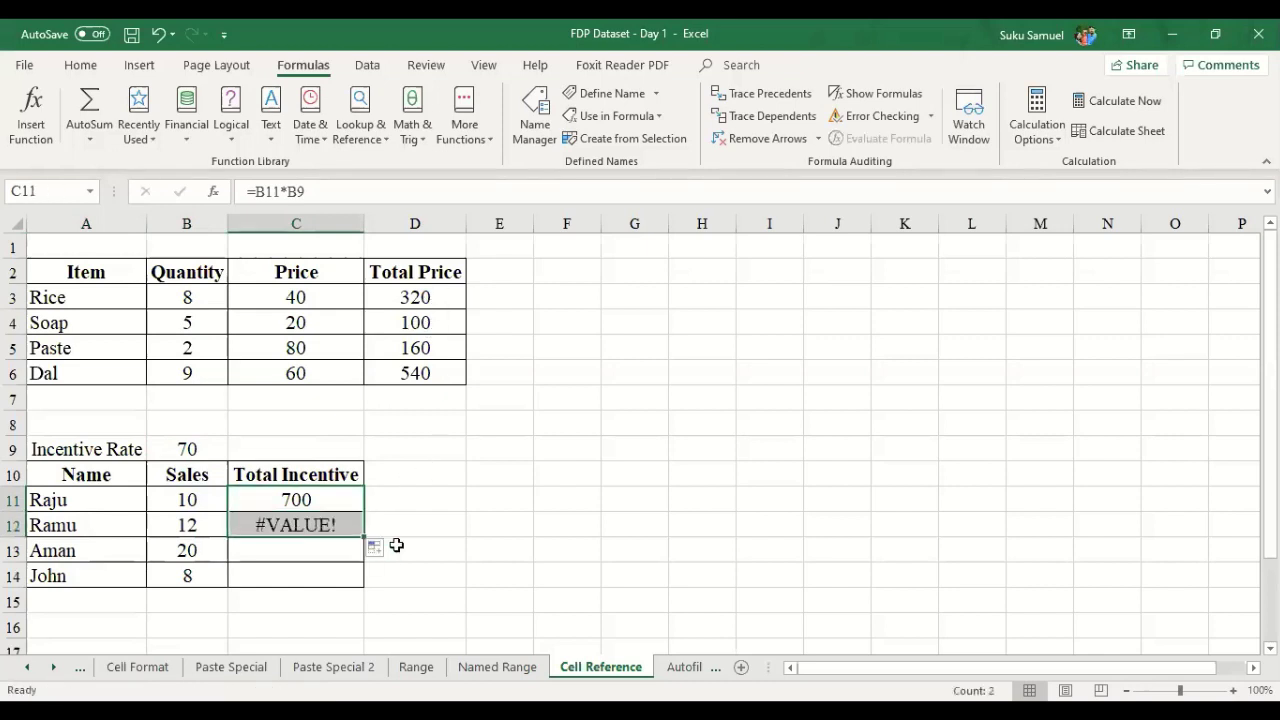
pyautogui.click(326, 528)
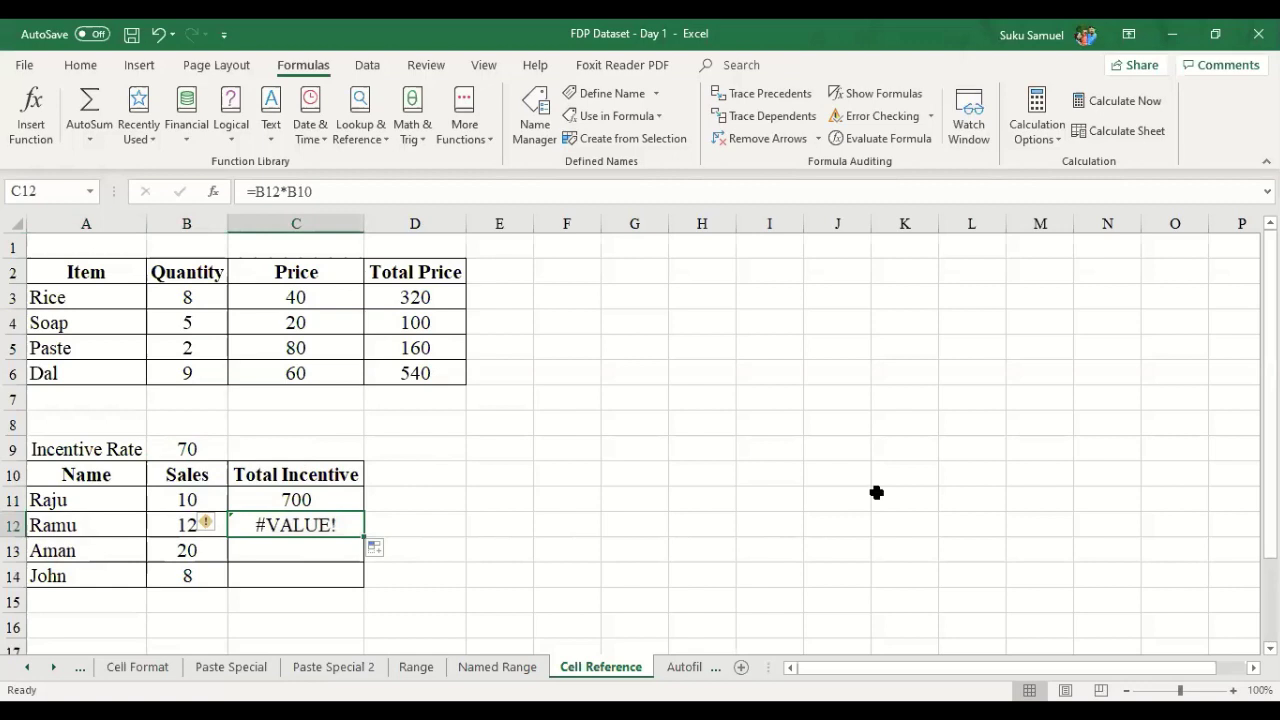
pyautogui.press('F2')
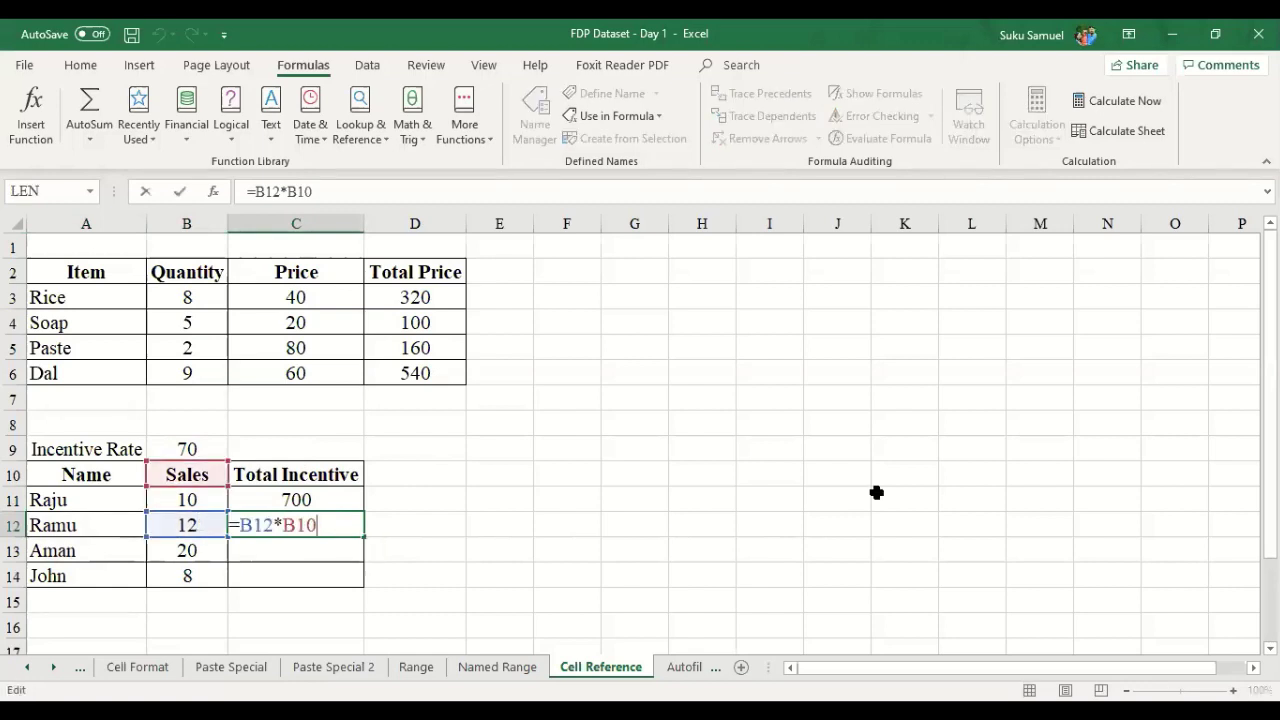
pyautogui.hotkey('ctrl', 'Return')
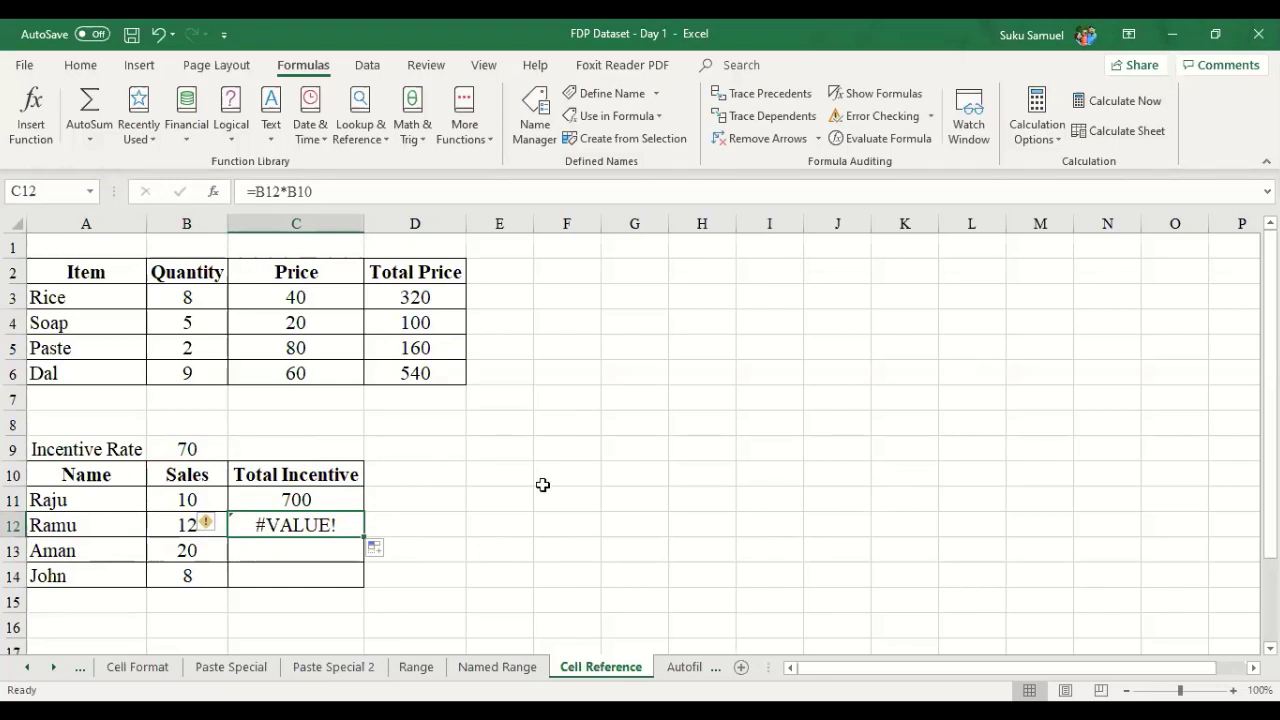
# - Edit C12's rate reference, then delete C12's broken result
pyautogui.click(297, 494)
pyautogui.press('Down')
pyautogui.press('F2')
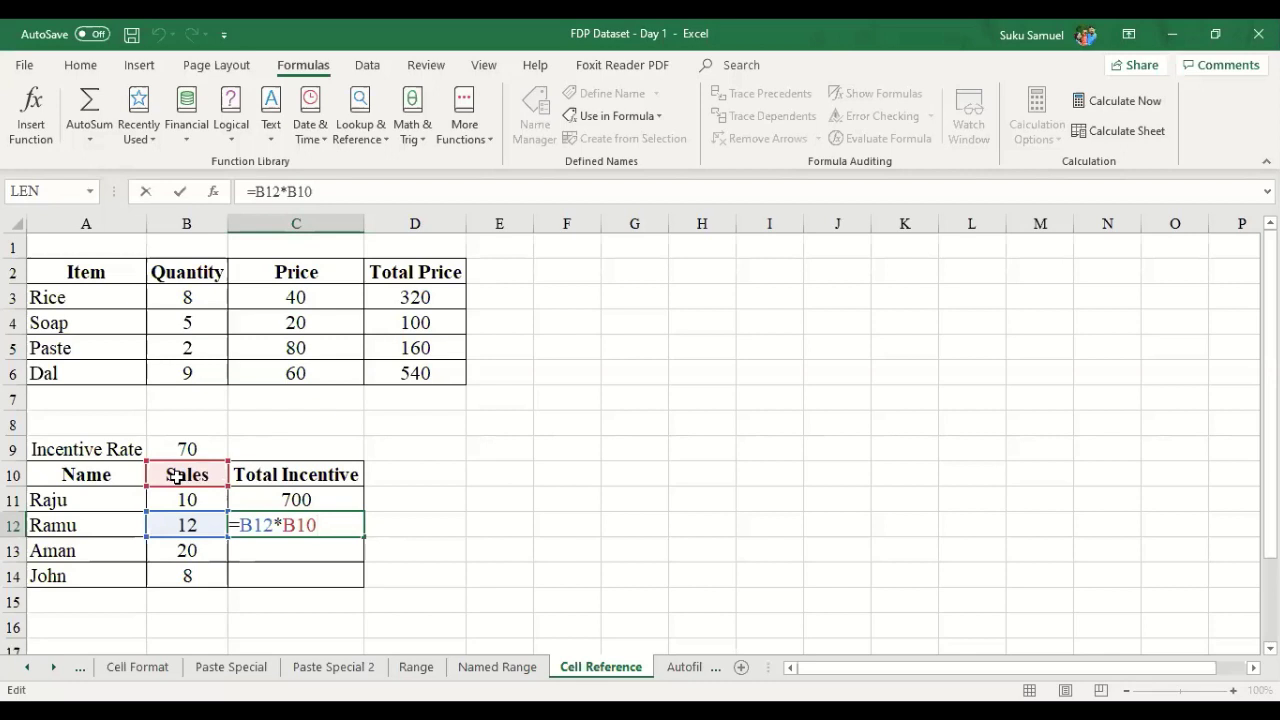
pyautogui.press('BackSpace')
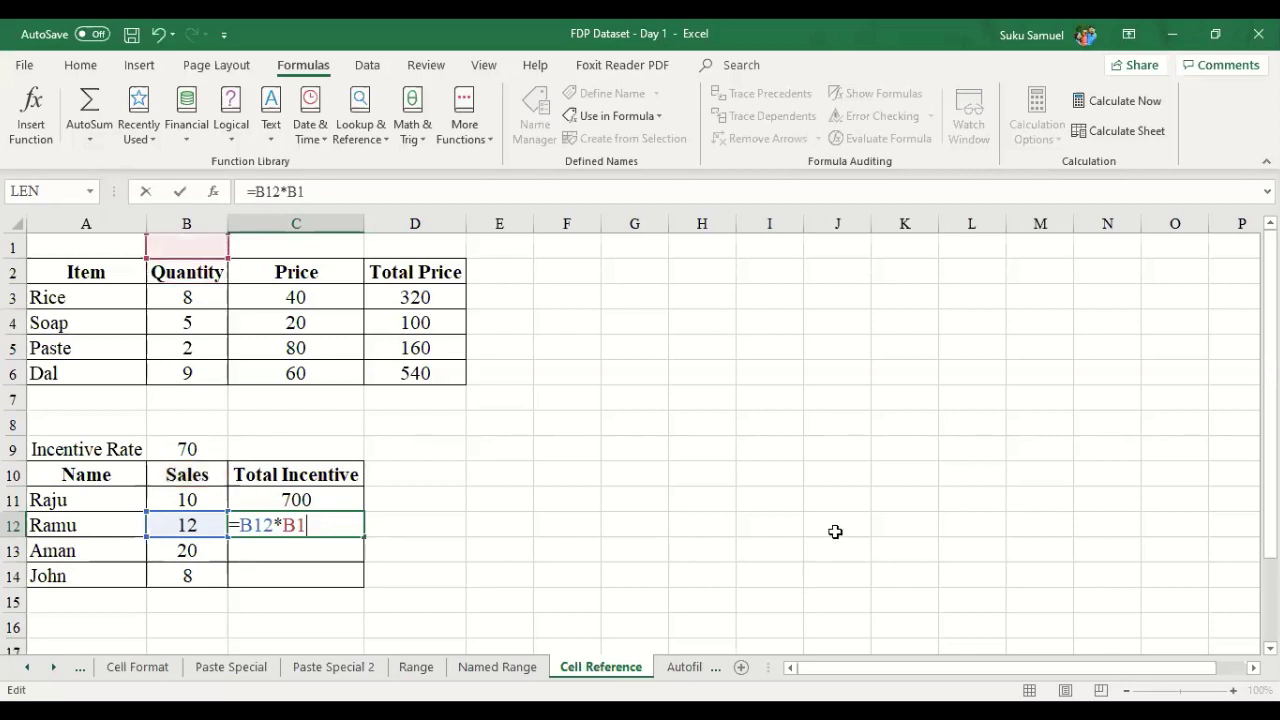
pyautogui.hotkey('ctrl', 'Return')
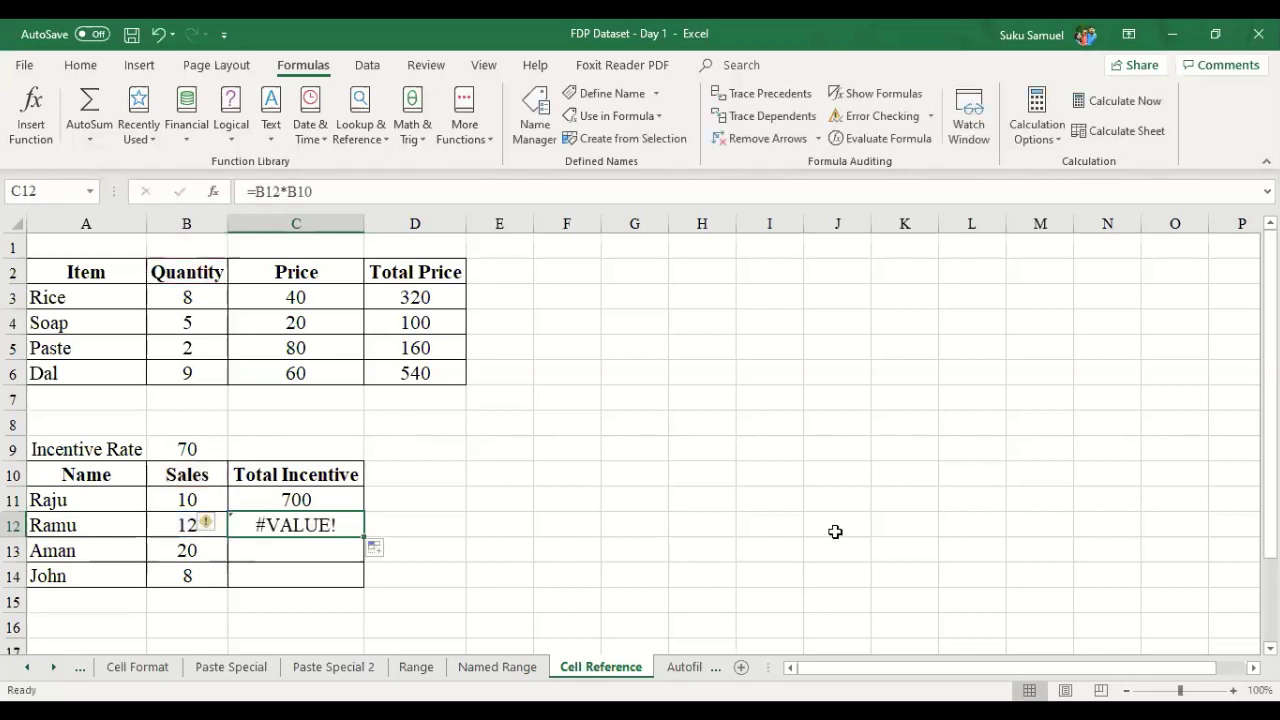
pyautogui.press('Delete')
pyautogui.press('Up')
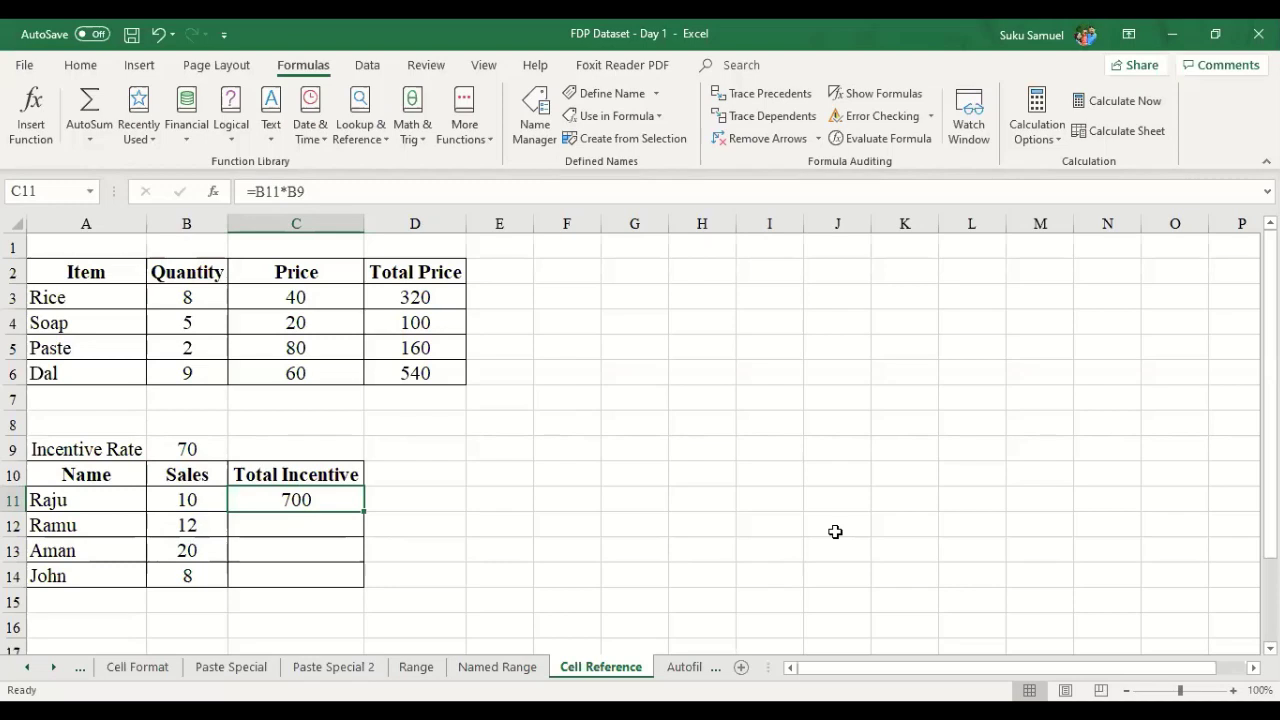
# - Delete the =B11*B9 formula and its 700 result from C11
pyautogui.press('Up')
pyautogui.press('Up')
pyautogui.press('Left')
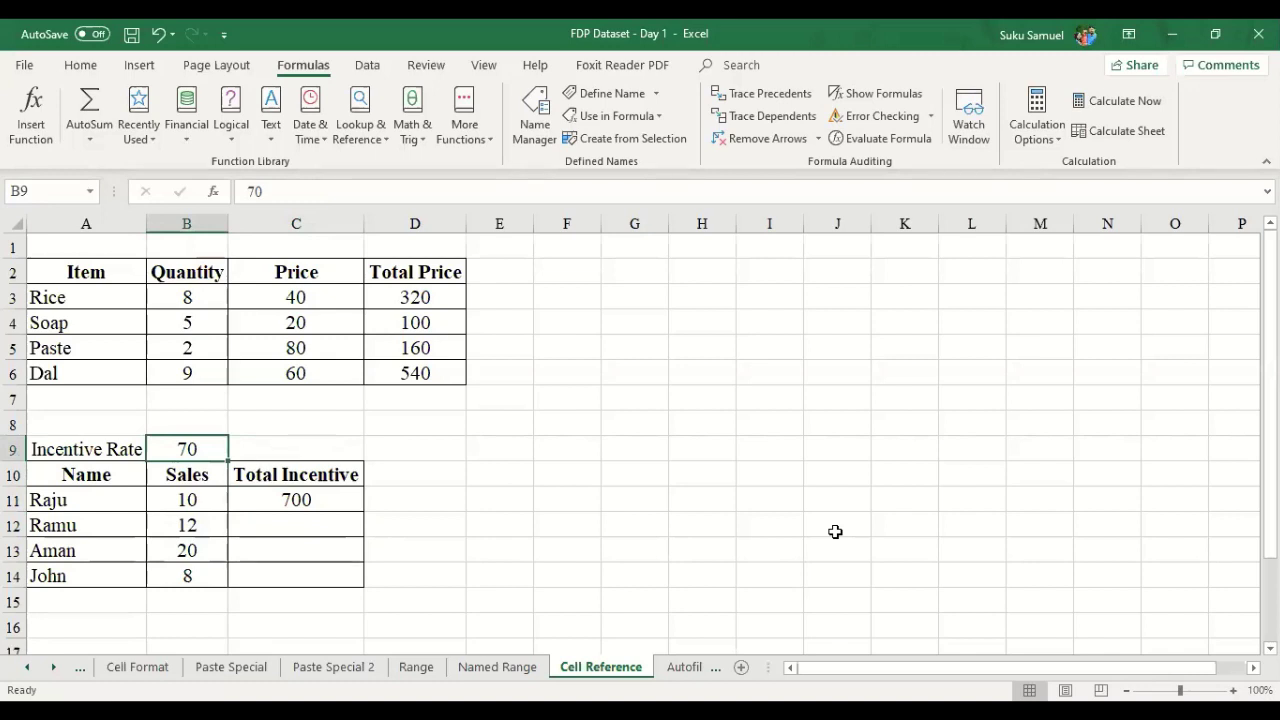
pyautogui.press('Down')
pyautogui.press('Right')
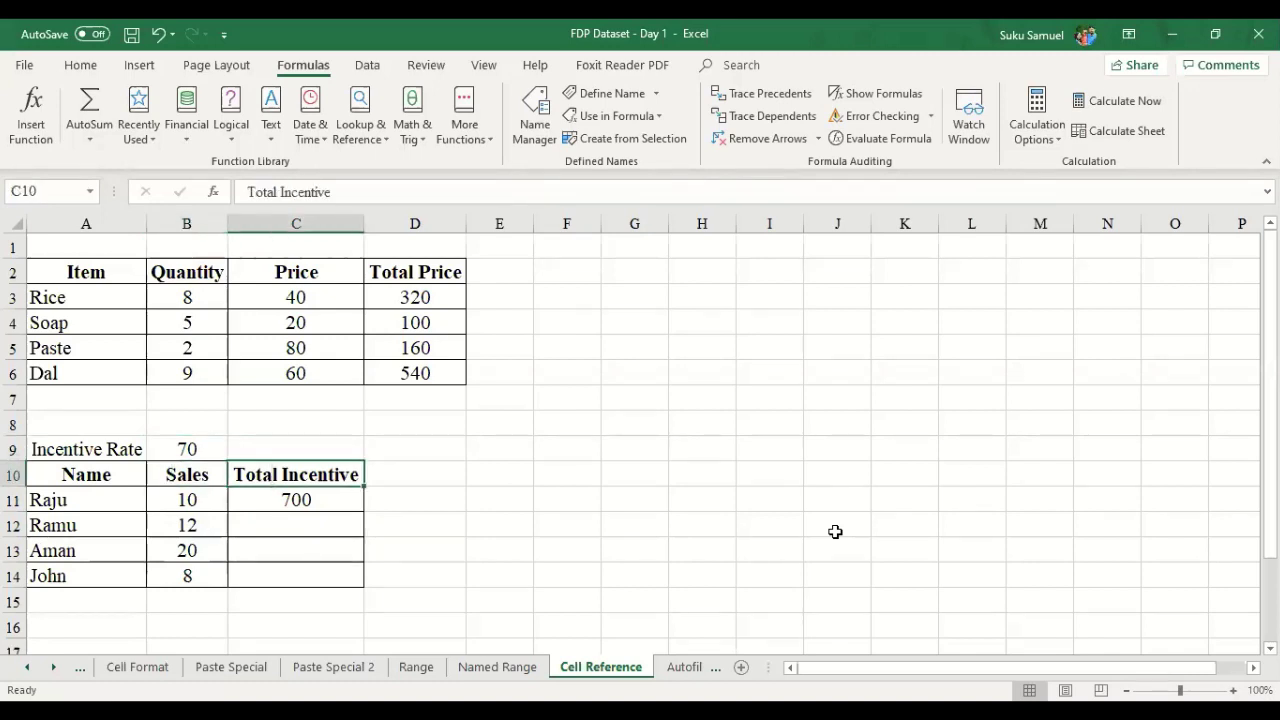
pyautogui.press('Down')
pyautogui.press('Delete')
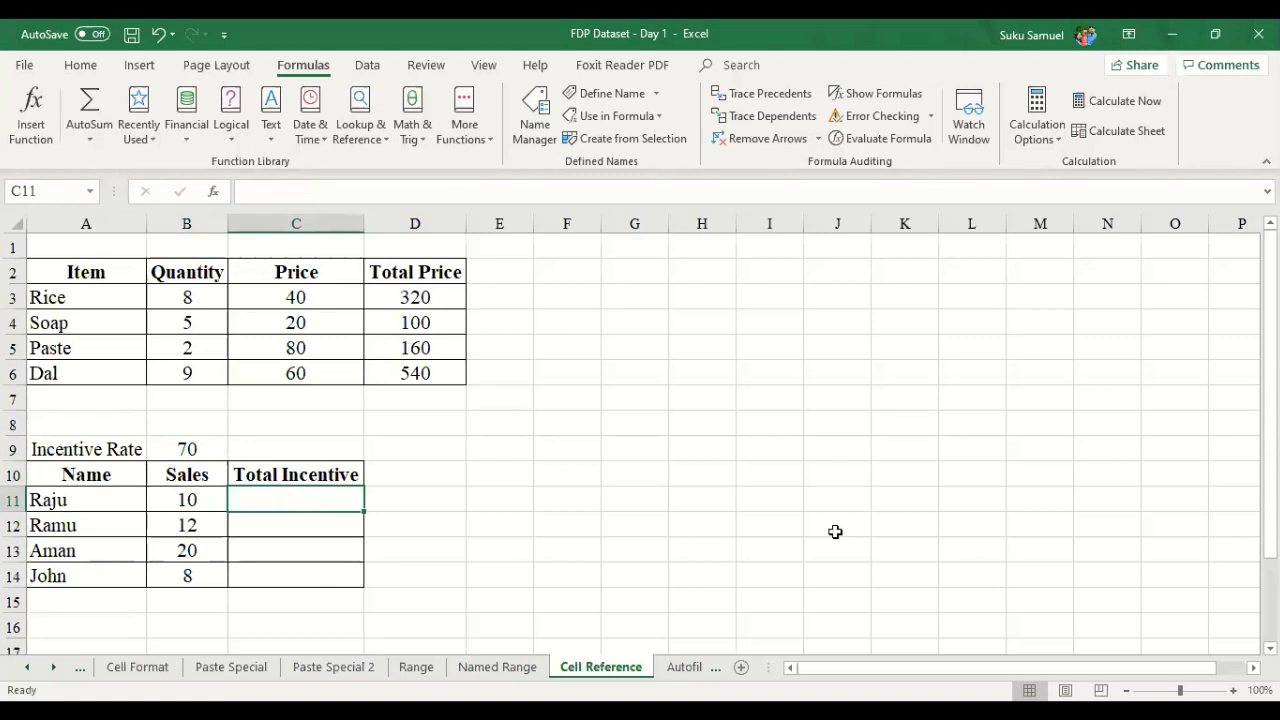
# - Enter =B11*$B$9 in C11 so the rate reference stays absolute
pyautogui.write('=')
pyautogui.press('Left')
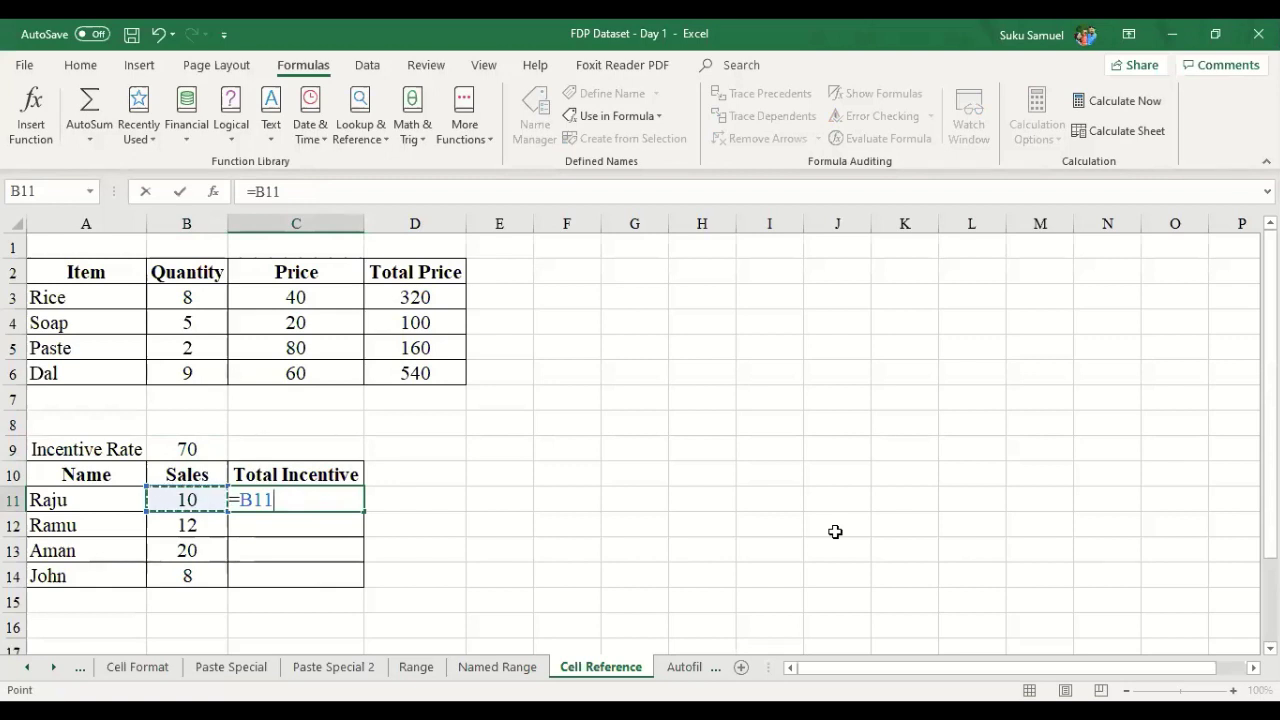
pyautogui.write('&')
pyautogui.press('BackSpace')
pyautogui.write('*$')
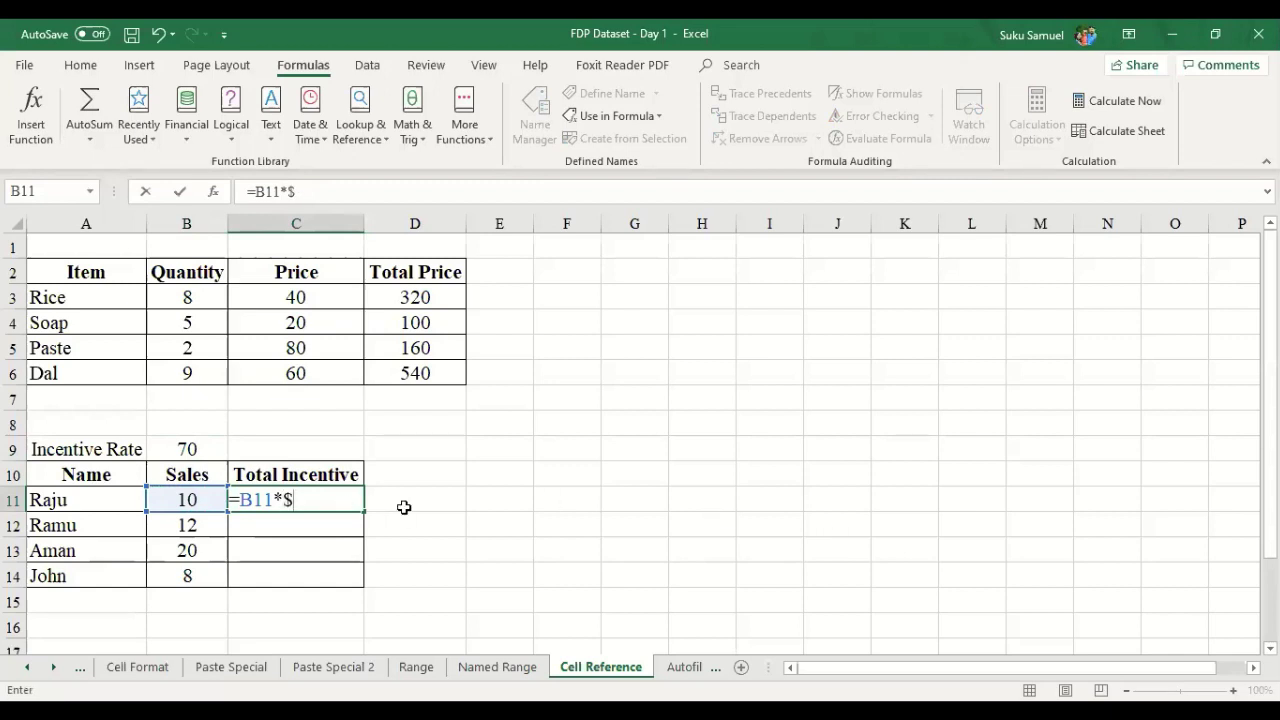
pyautogui.write('b$9')
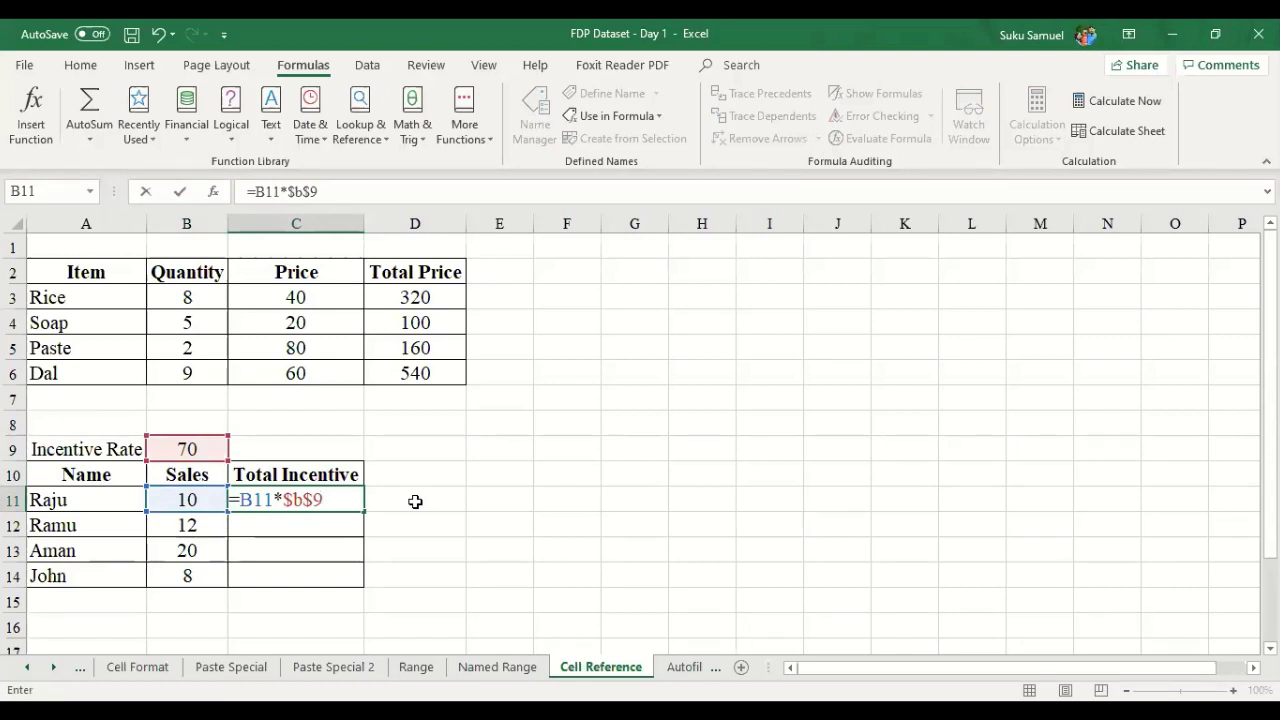
pyautogui.press('Return')
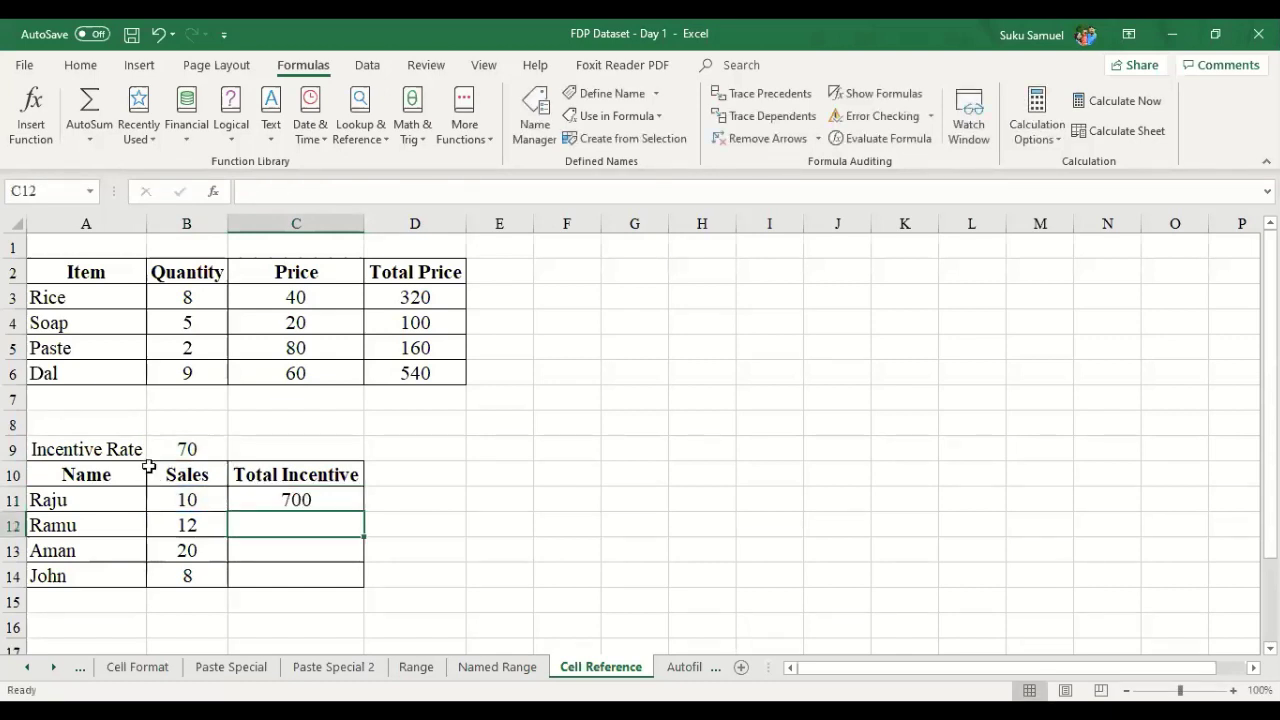
# - Fill the incentive formula down to C14, giving 700, 840, 1400 and 560
pyautogui.click(339, 489)
pyautogui.moveTo(364, 511); pyautogui.dragTo(360, 597)
pyautogui.click(323, 574)
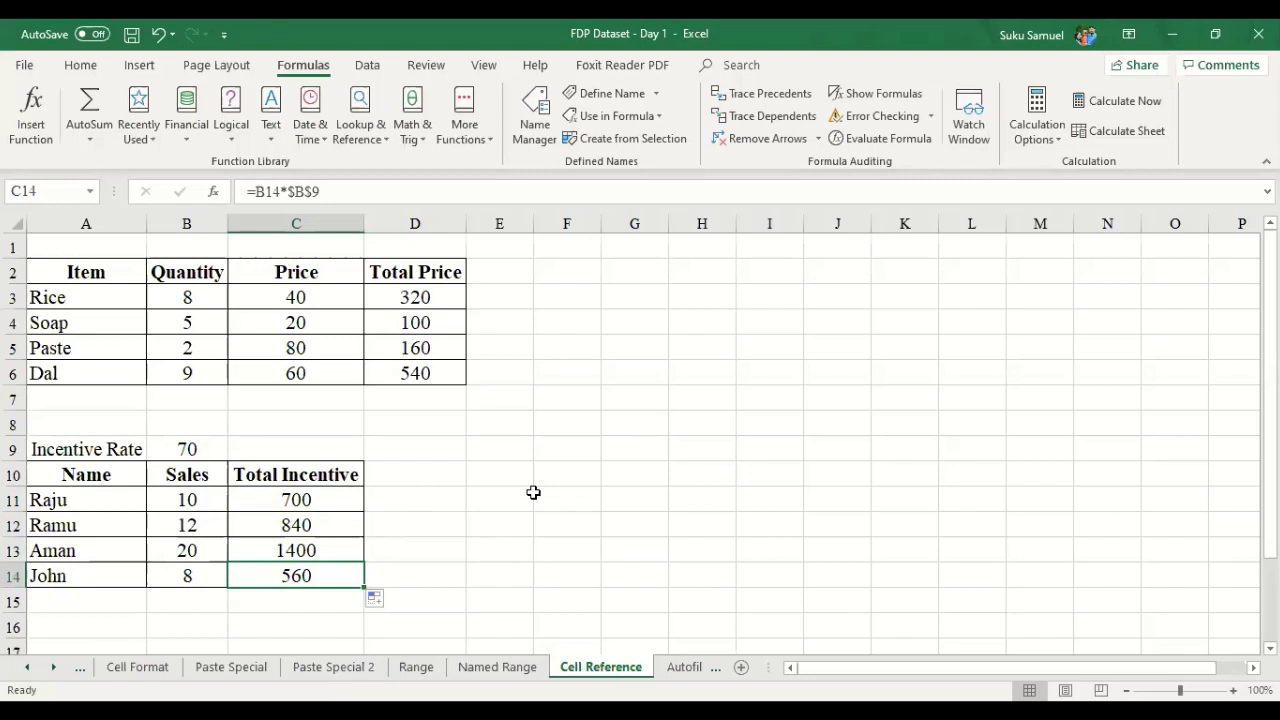
pyautogui.press('F2')
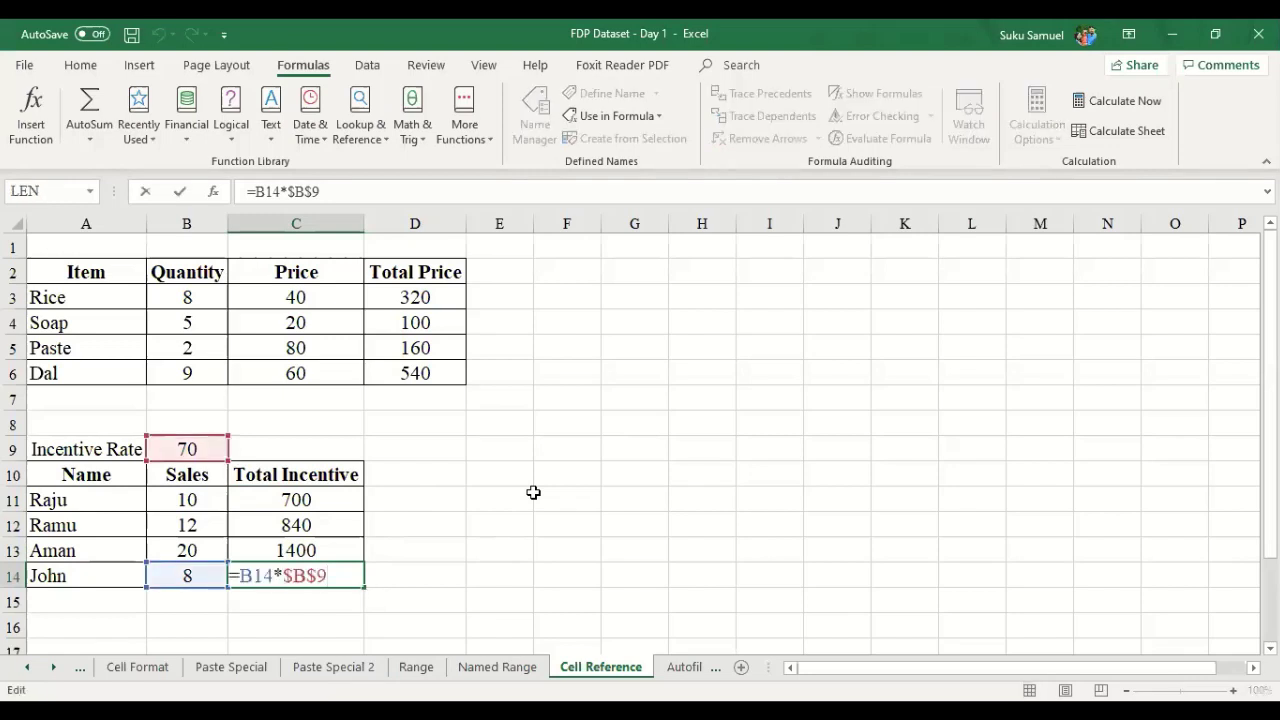
pyautogui.press('Escape')
pyautogui.press('F2')
pyautogui.moveTo(333, 576); pyautogui.dragTo(283, 576)
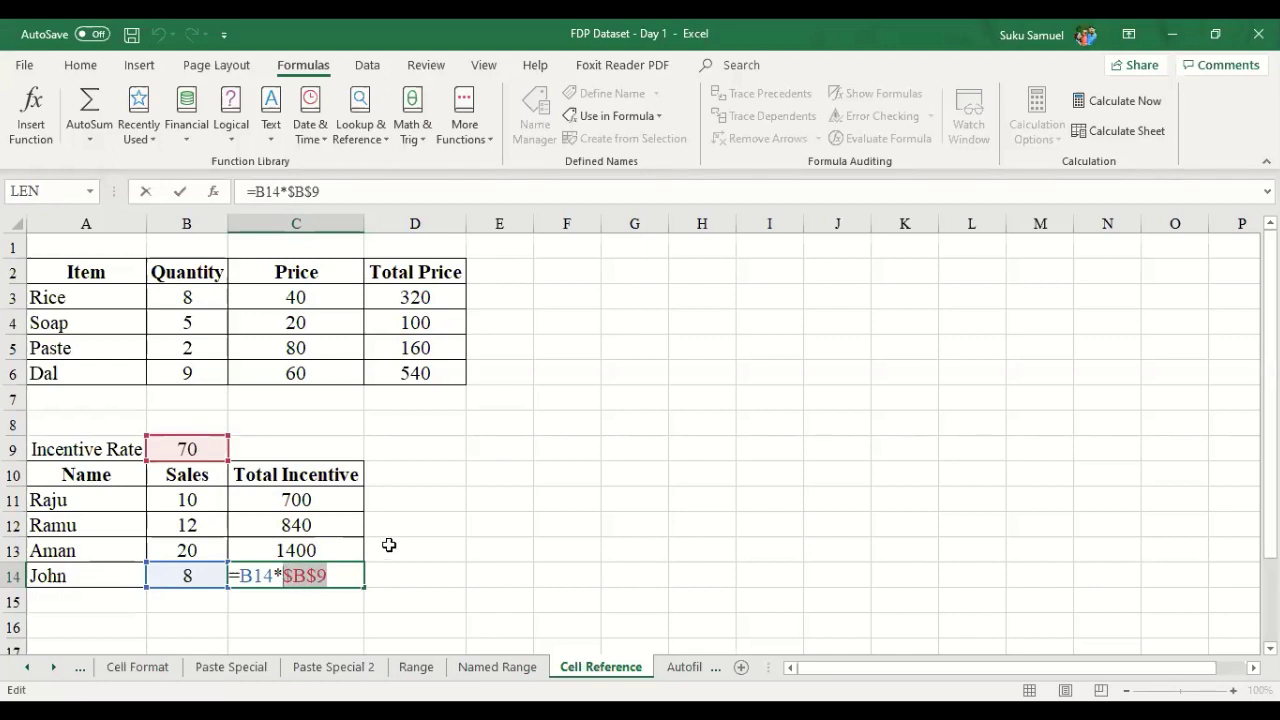
pyautogui.click(352, 498)
pyautogui.press('Escape')
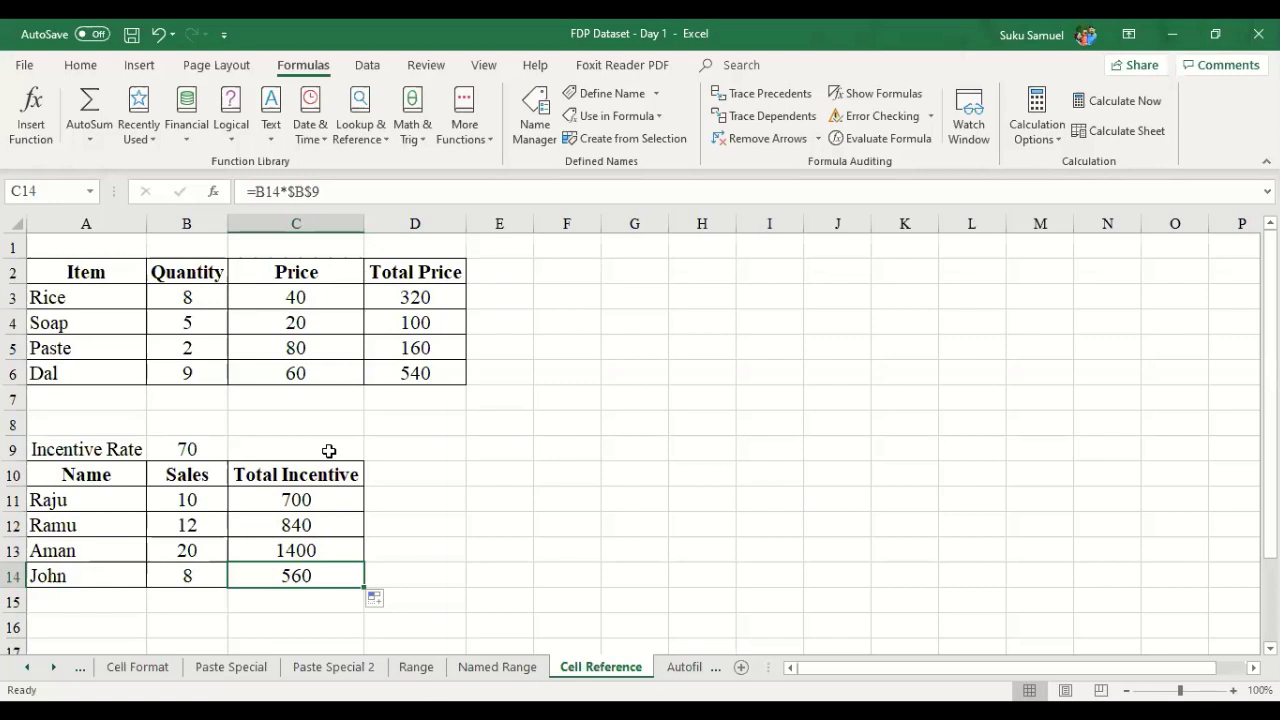
pyautogui.click(54, 670)
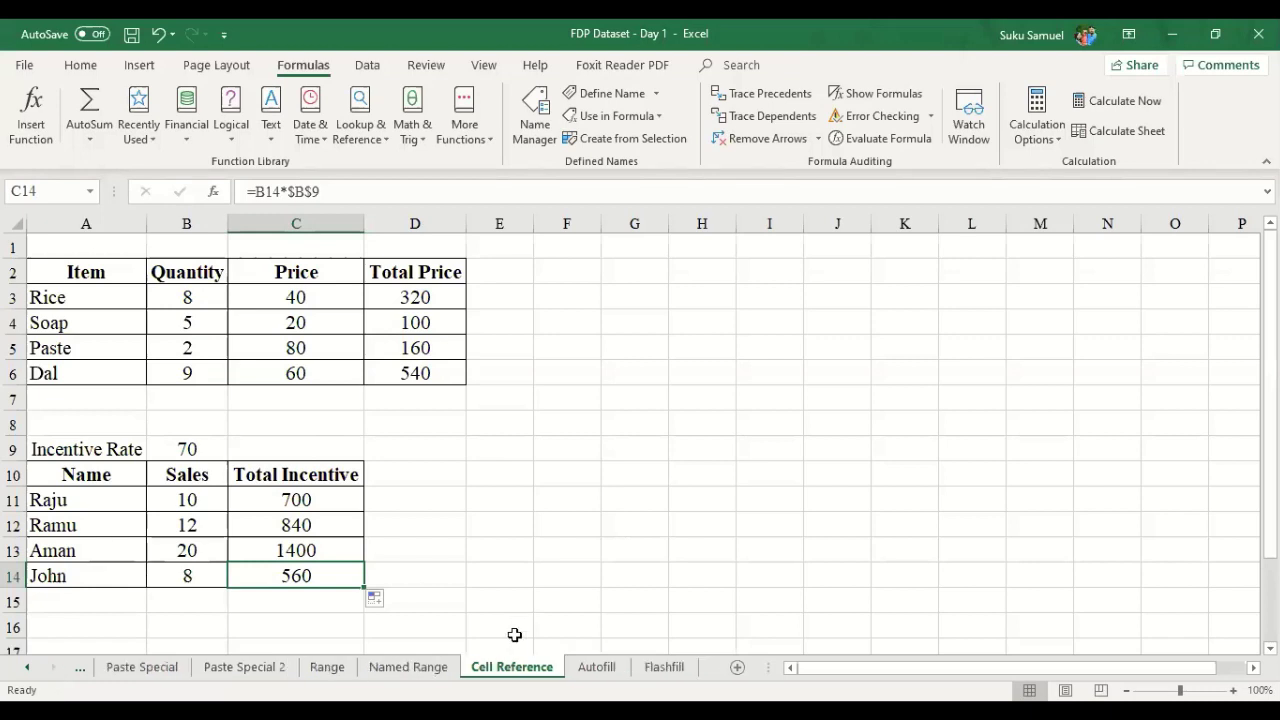
# - Switch to the Autofill sheet and enter 2 in A3 below the 1
pyautogui.click(582, 674)
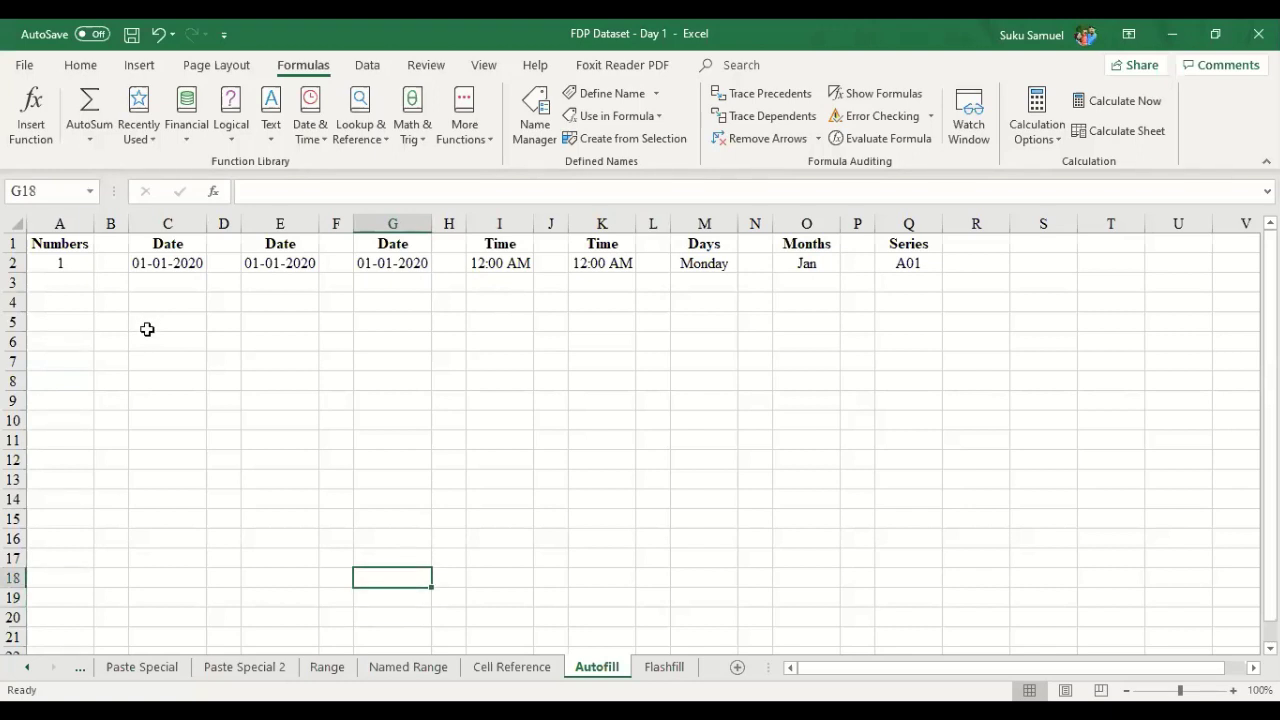
pyautogui.press('Up')
pyautogui.press('Left')
pyautogui.press('Left')
pyautogui.press('Left')
pyautogui.press('Left')
pyautogui.press('Left')
pyautogui.press('Left')
pyautogui.press('Up')
pyautogui.press('Up')
pyautogui.press('Up')
pyautogui.press('Up')
pyautogui.press('Up')
pyautogui.press('Up')
pyautogui.press('Up')
pyautogui.press('Up')
pyautogui.press('Up')
pyautogui.press('Up')
pyautogui.press('Up')
pyautogui.press('Up')
pyautogui.press('Up')
pyautogui.press('Up')
pyautogui.press('Up')
pyautogui.press('Up')
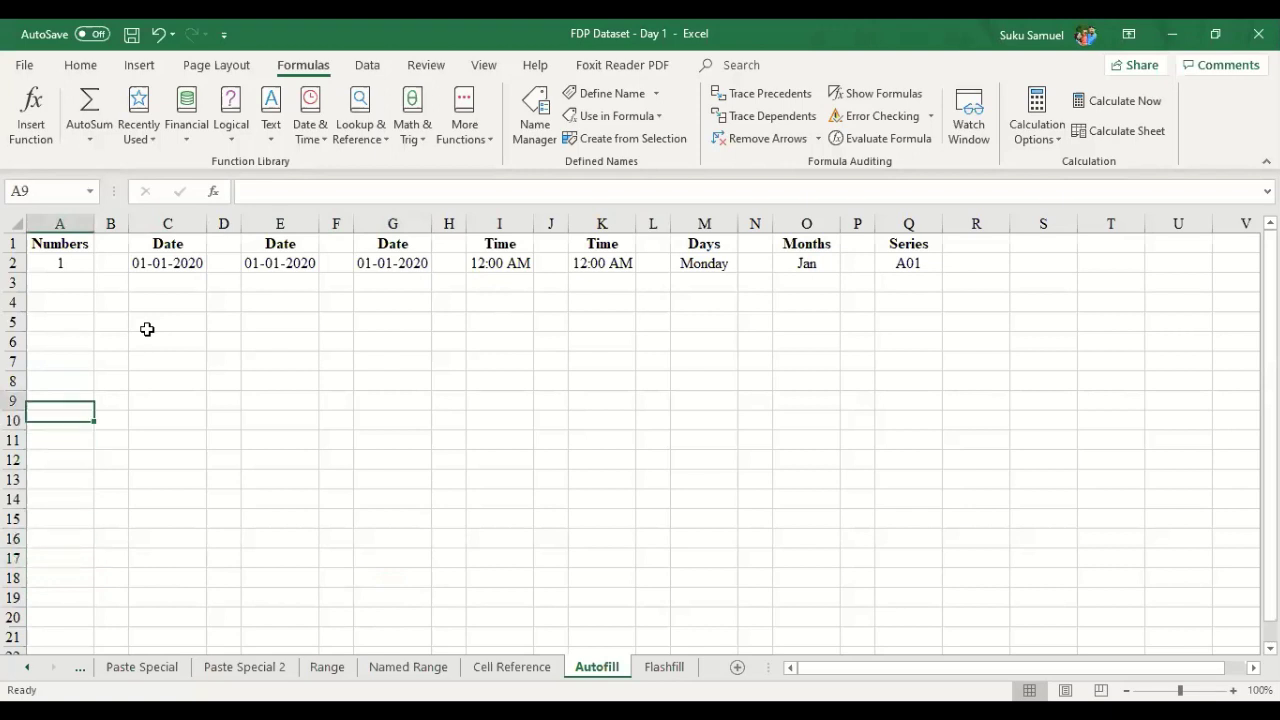
pyautogui.press('Down')
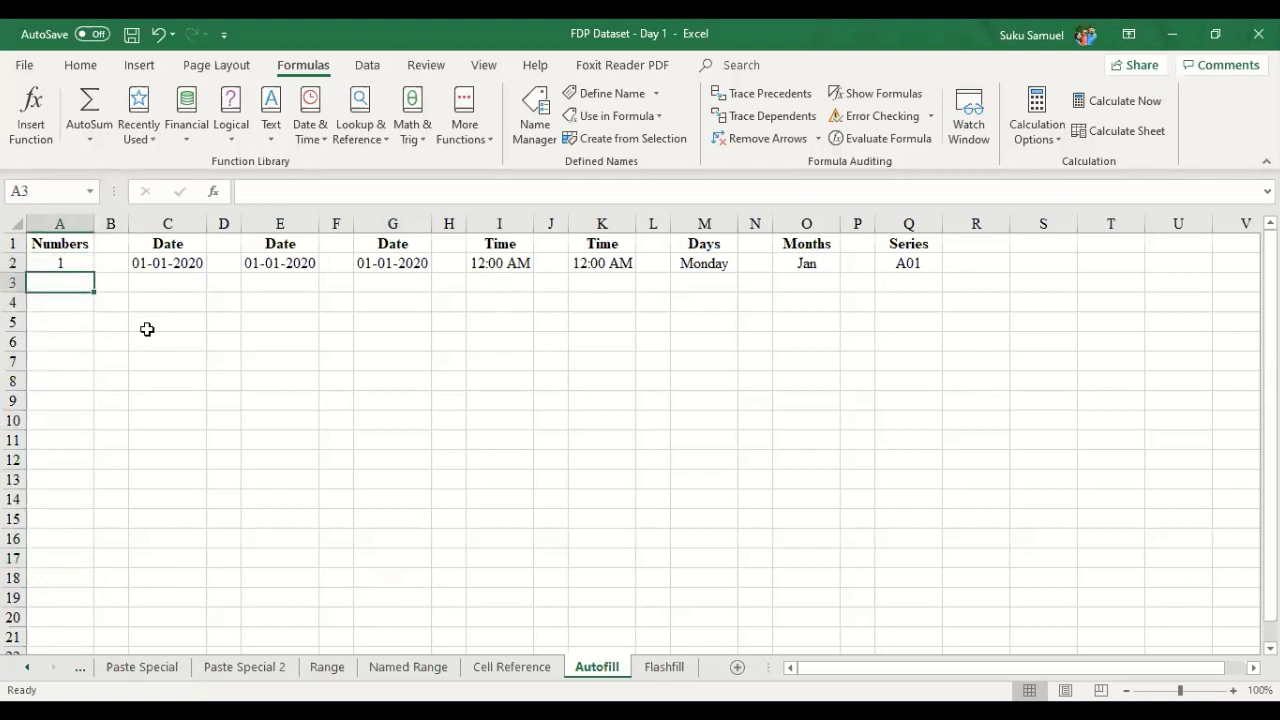
pyautogui.write('2')
pyautogui.press('Return')
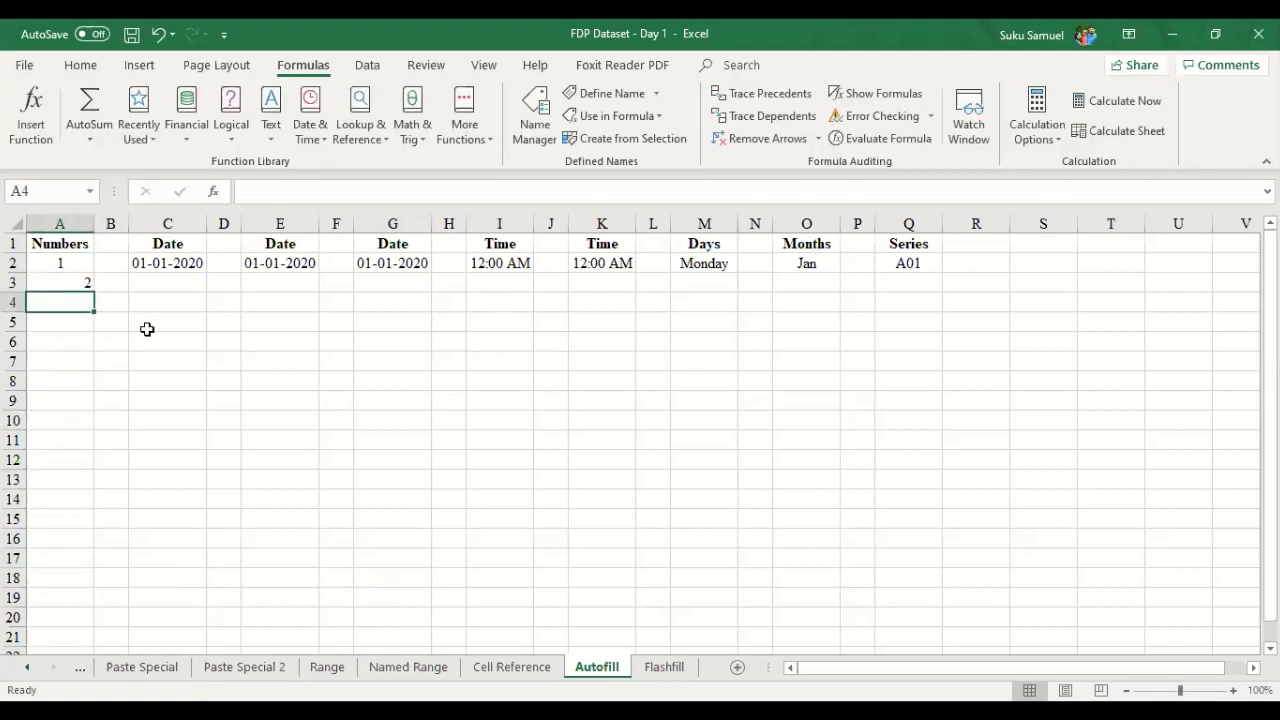
pyautogui.press('Up')
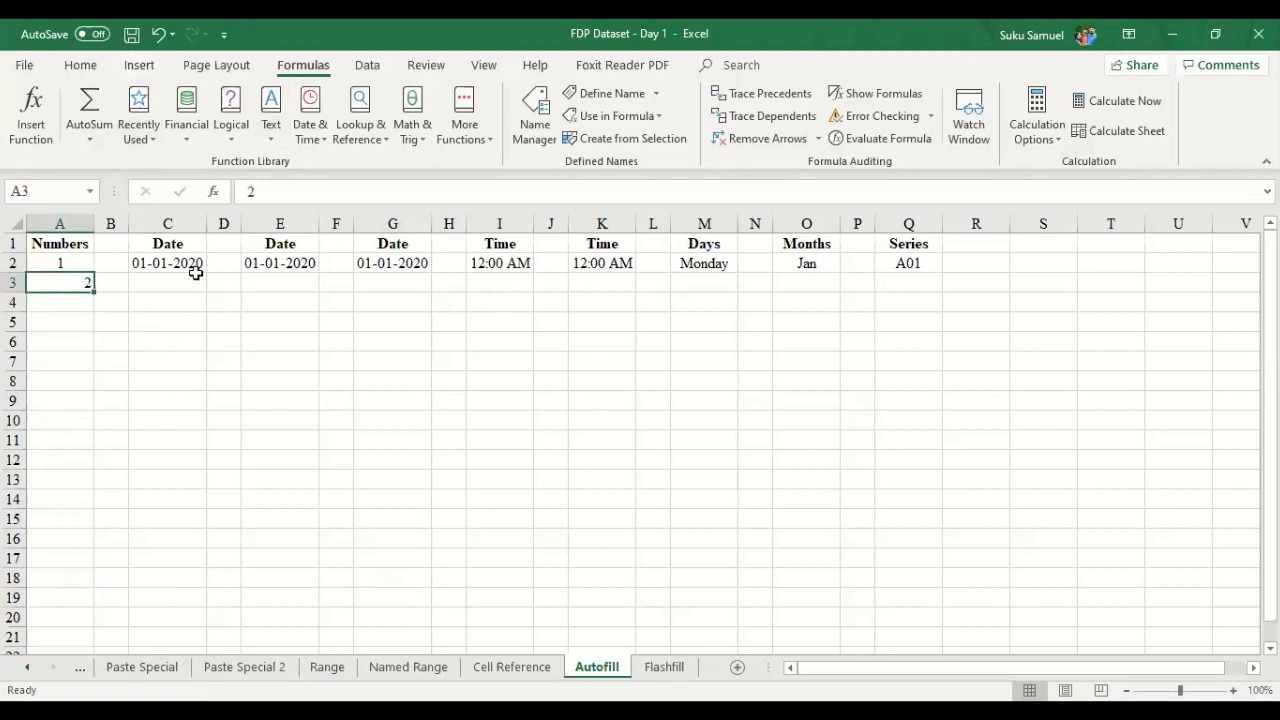
# - Enter 3 in A4, re-enter 2 in A3, and delete the stray 4 from A5
pyautogui.press('Down')
pyautogui.write('3')
pyautogui.press('Return')
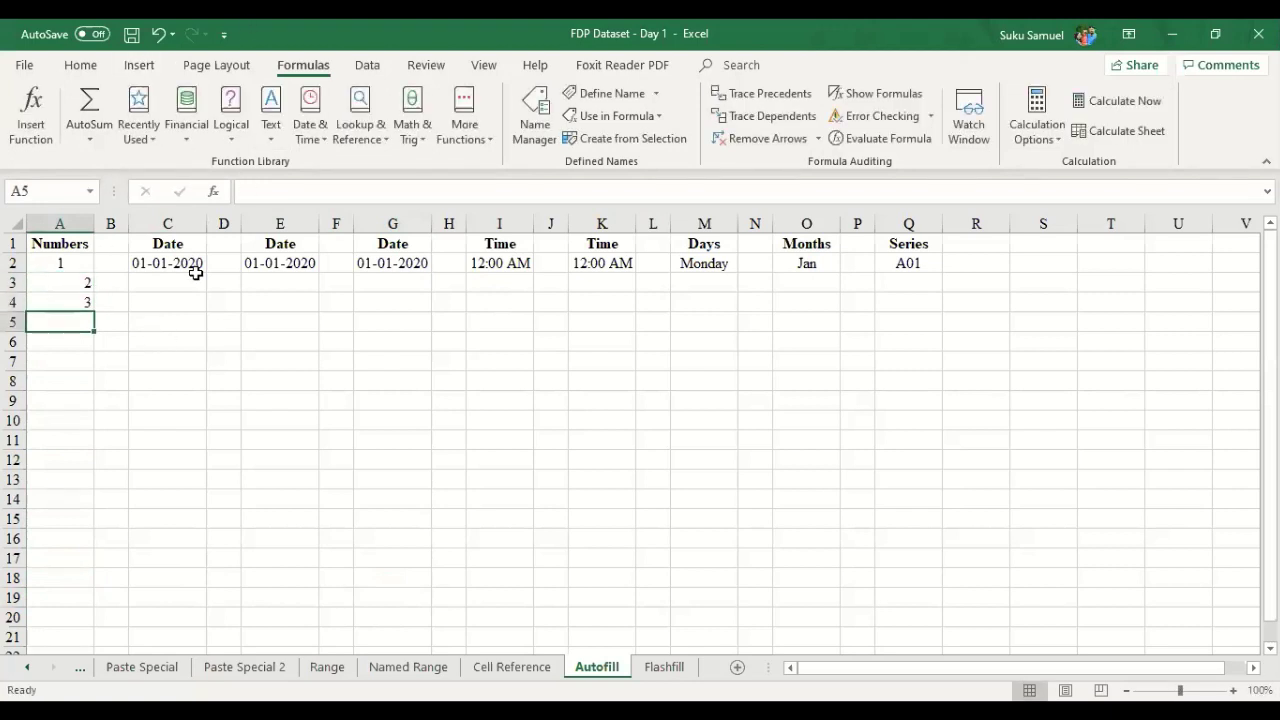
pyautogui.write('4')
pyautogui.press('Return')
pyautogui.click(88, 284)
pyautogui.write('2')
pyautogui.hotkey('ctrl', 'Return')
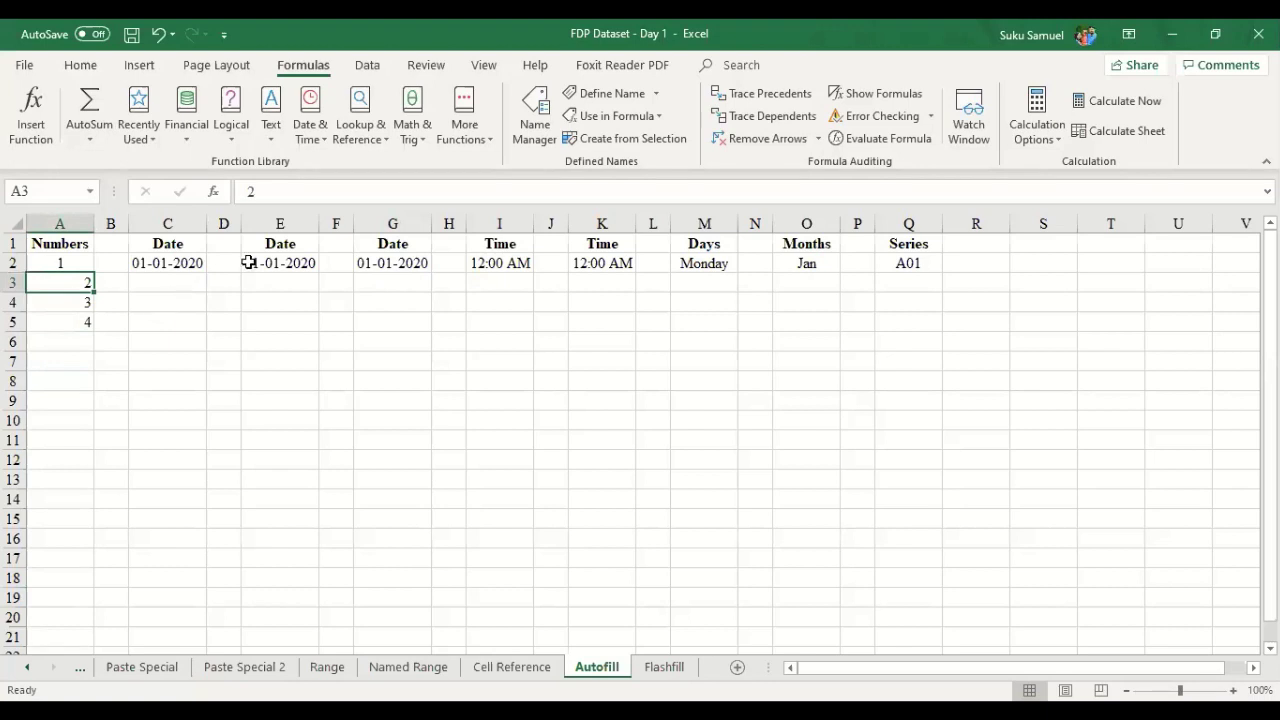
pyautogui.press('Down')
pyautogui.press('Down')
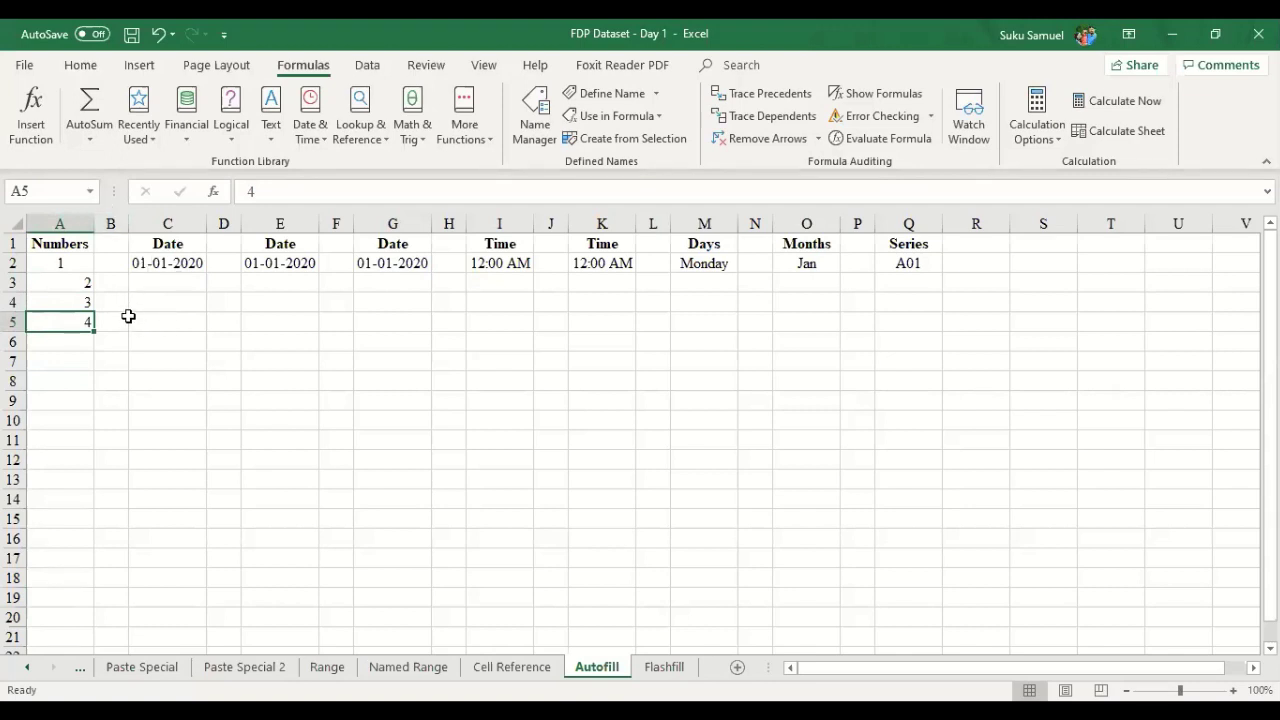
pyautogui.press('Delete')
pyautogui.click(60, 223)
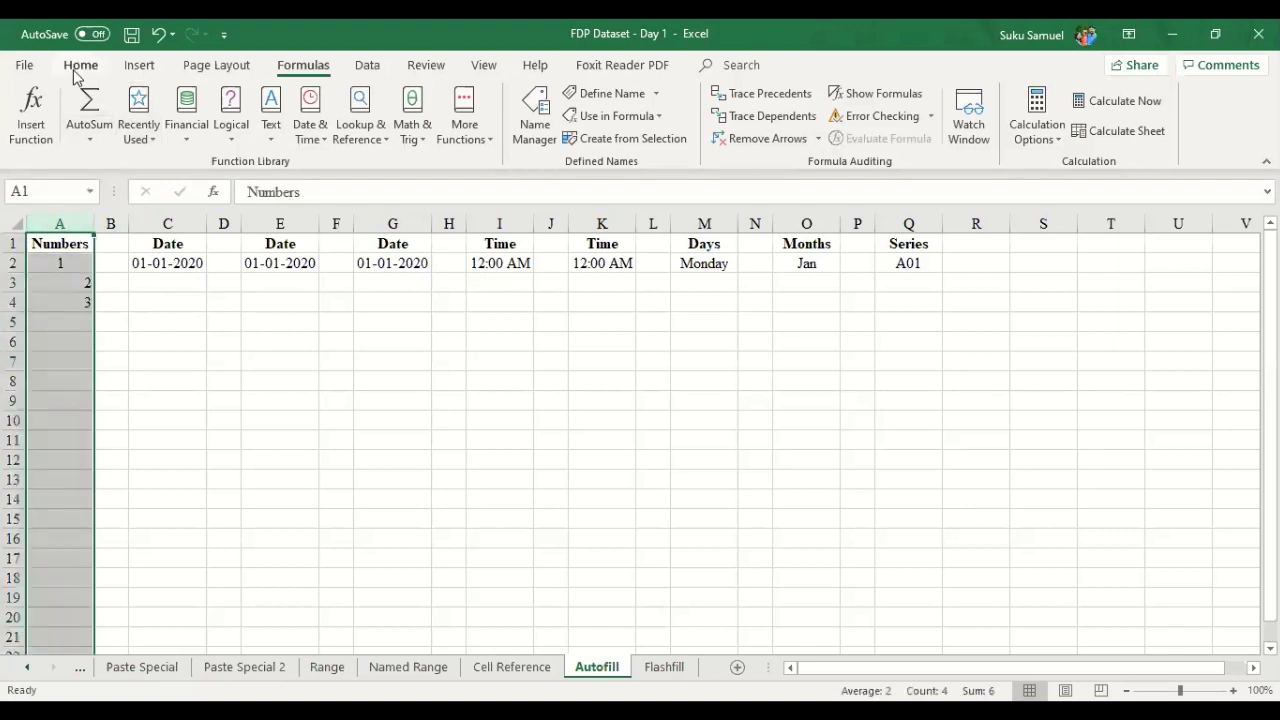
# - Centre-align the numbers in column A from the Home tab
pyautogui.click(80, 66)
pyautogui.click(325, 131)
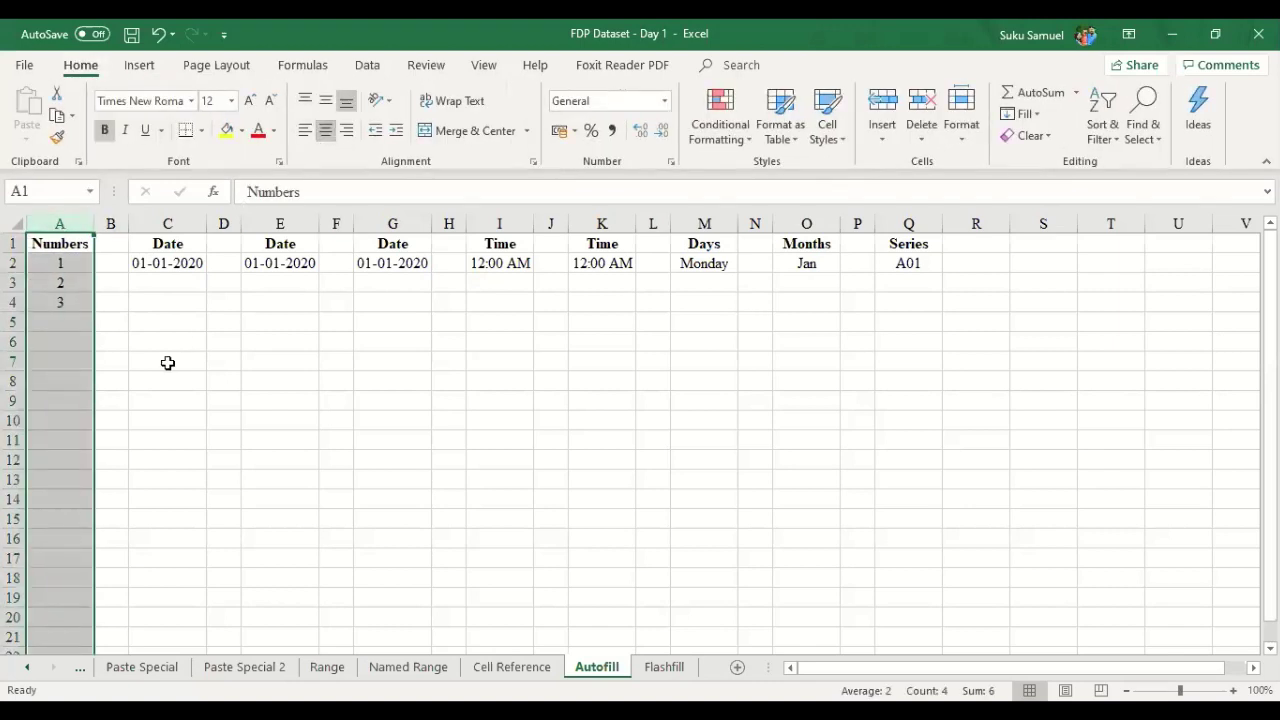
pyautogui.click(110, 361)
pyautogui.click(65, 341)
# - Select the numbers 1 to 3 in A2:A4 and preview their Quick Analysis options
pyautogui.click(78, 300)
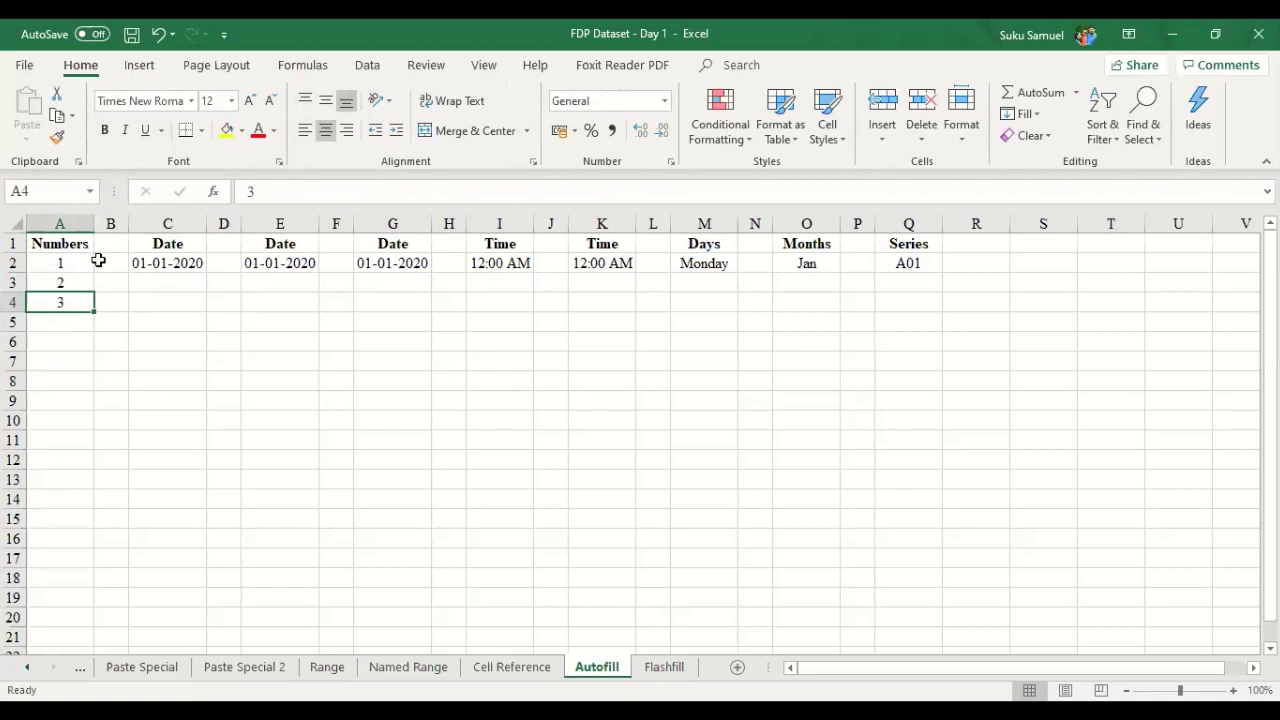
pyautogui.click(90, 263)
pyautogui.moveTo(87, 268); pyautogui.dragTo(80, 302)
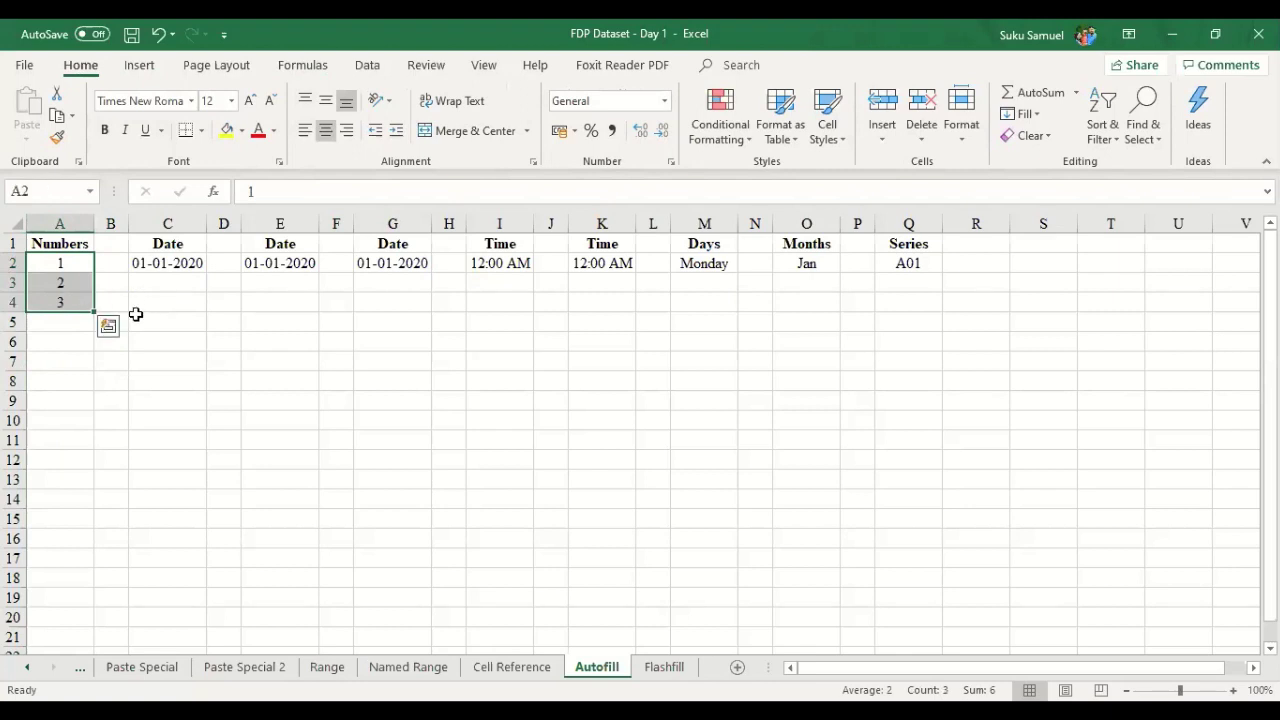
pyautogui.click(223, 321)
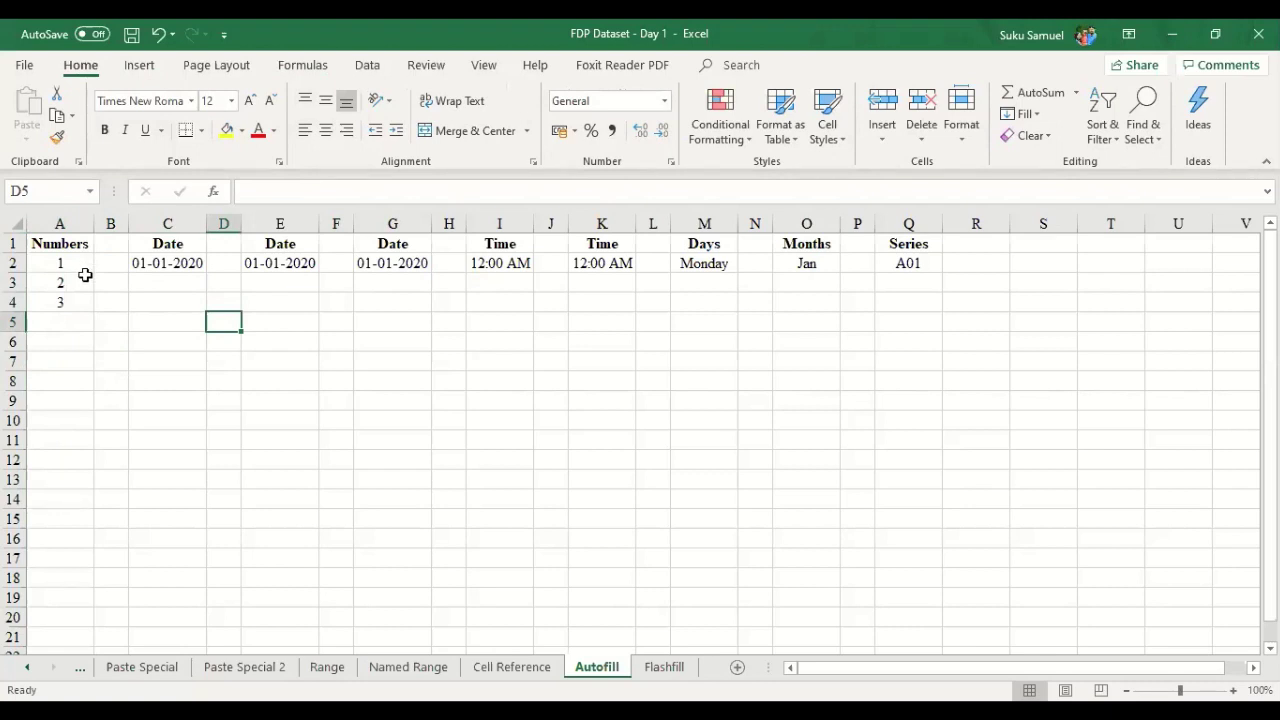
pyautogui.moveTo(63, 263); pyautogui.dragTo(66, 300)
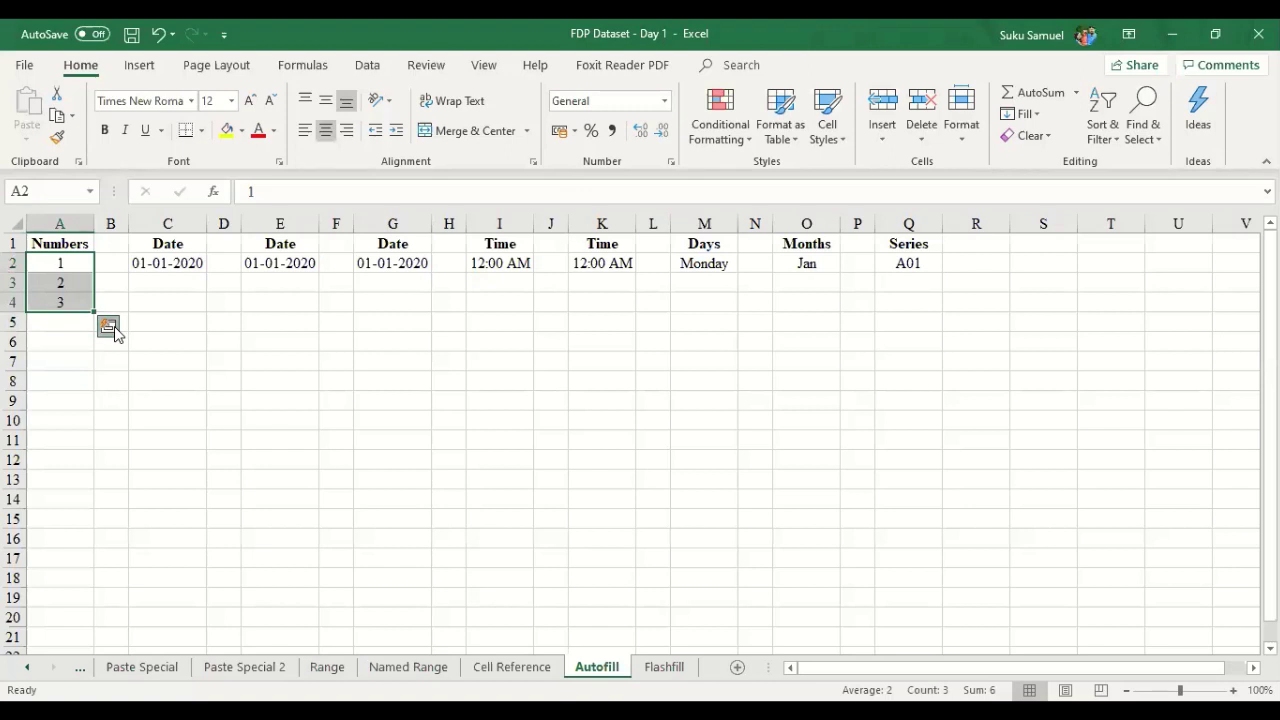
pyautogui.click(108, 327)
pyautogui.press('Escape')
pyautogui.scroll(2, 902, 533)
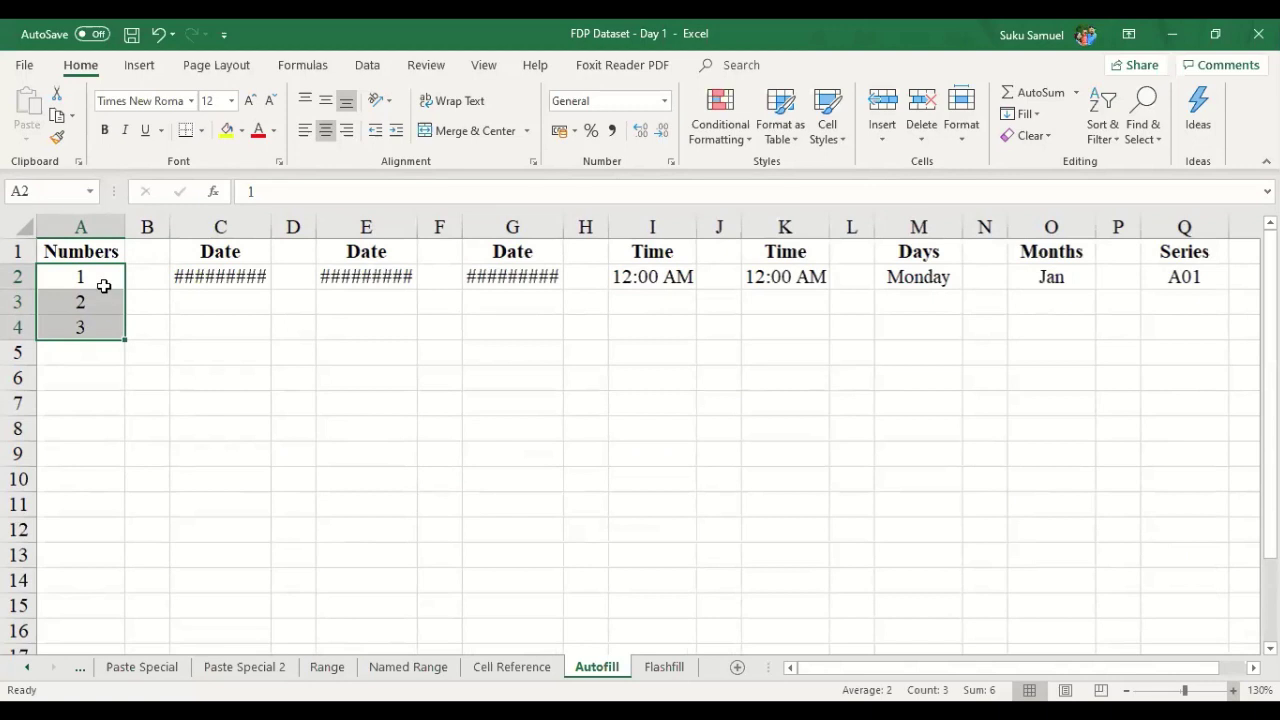
pyautogui.moveTo(103, 285)
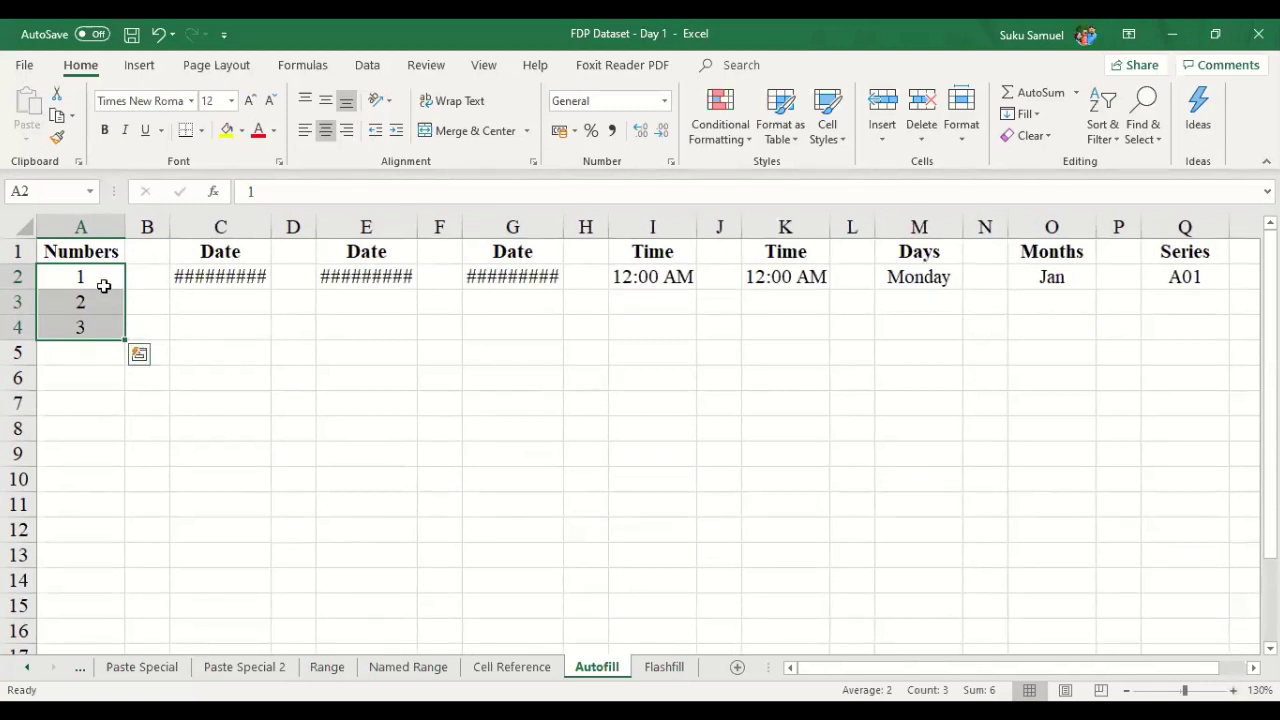
pyautogui.click(190, 350)
# - Select 1, 2, 3 in A2:A4 and drag the series down to row 20
pyautogui.moveTo(91, 276)
pyautogui.mouseDown()
pyautogui.moveTo(98, 301)
pyautogui.moveTo(91, 275)
pyautogui.mouseUp()
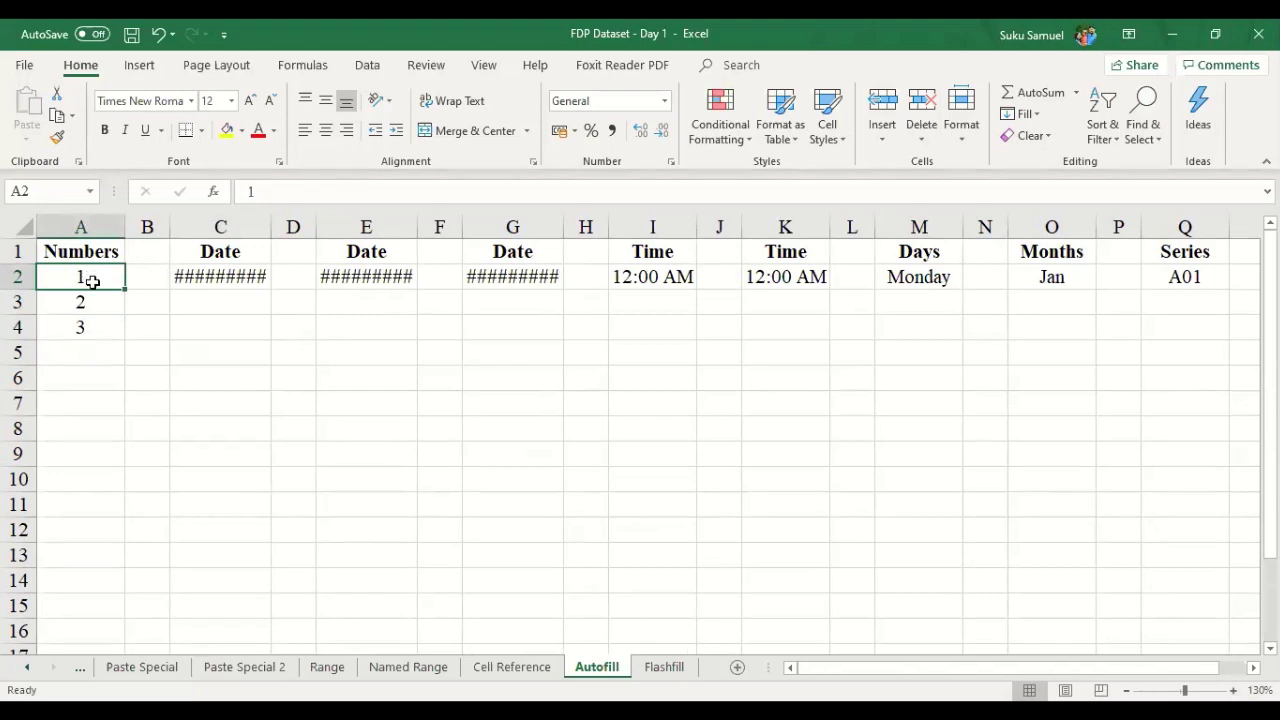
pyautogui.moveTo(91, 281); pyautogui.dragTo(106, 331)
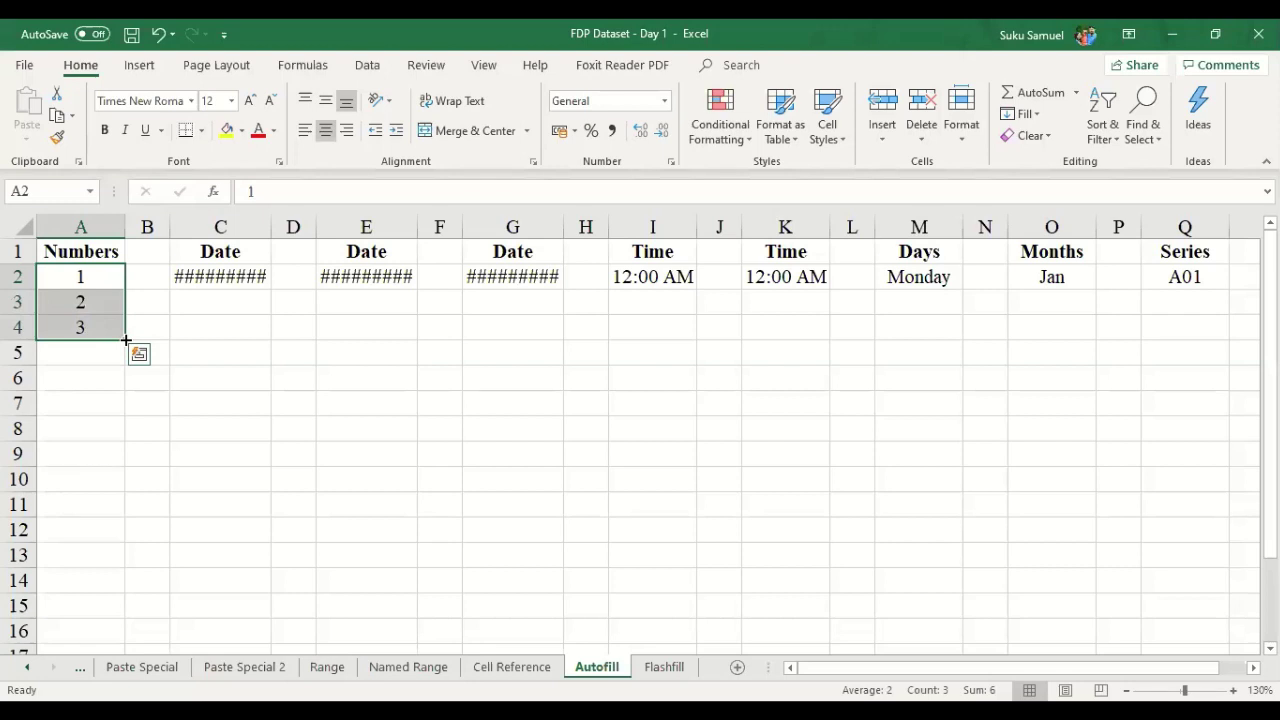
pyautogui.moveTo(126, 340); pyautogui.dragTo(120, 512)
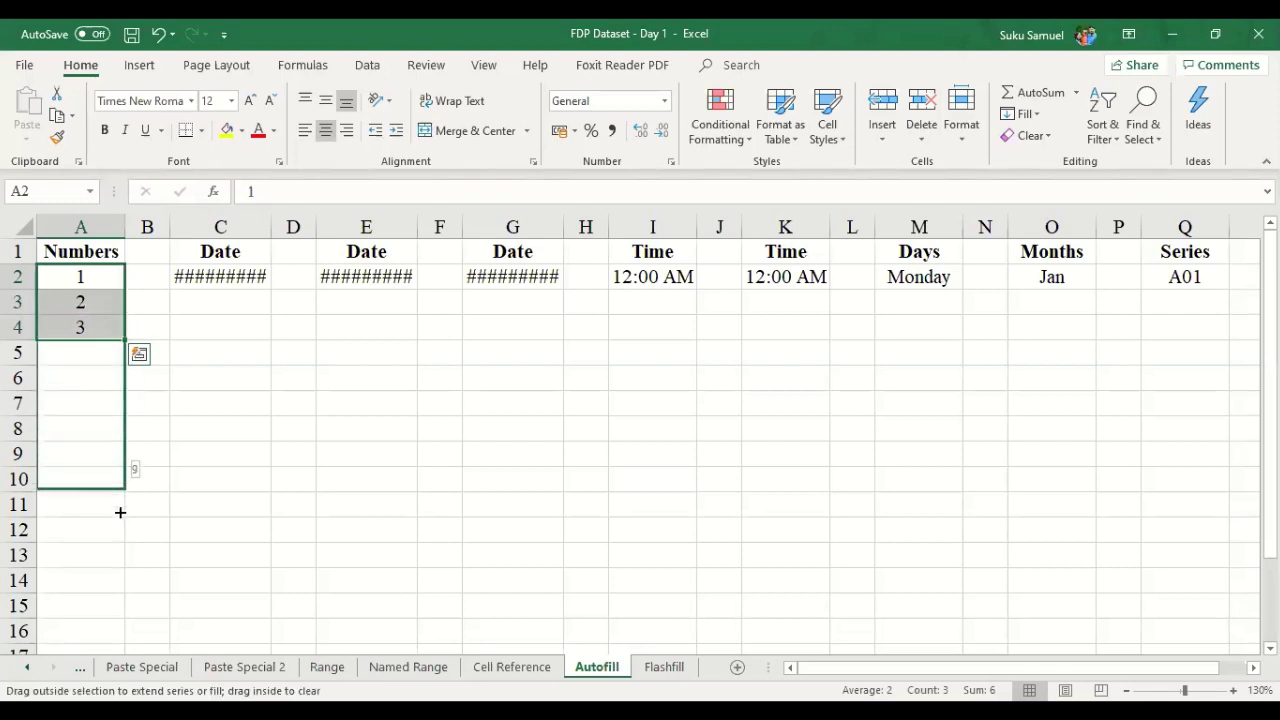
pyautogui.moveTo(120, 512); pyautogui.dragTo(160, 517)
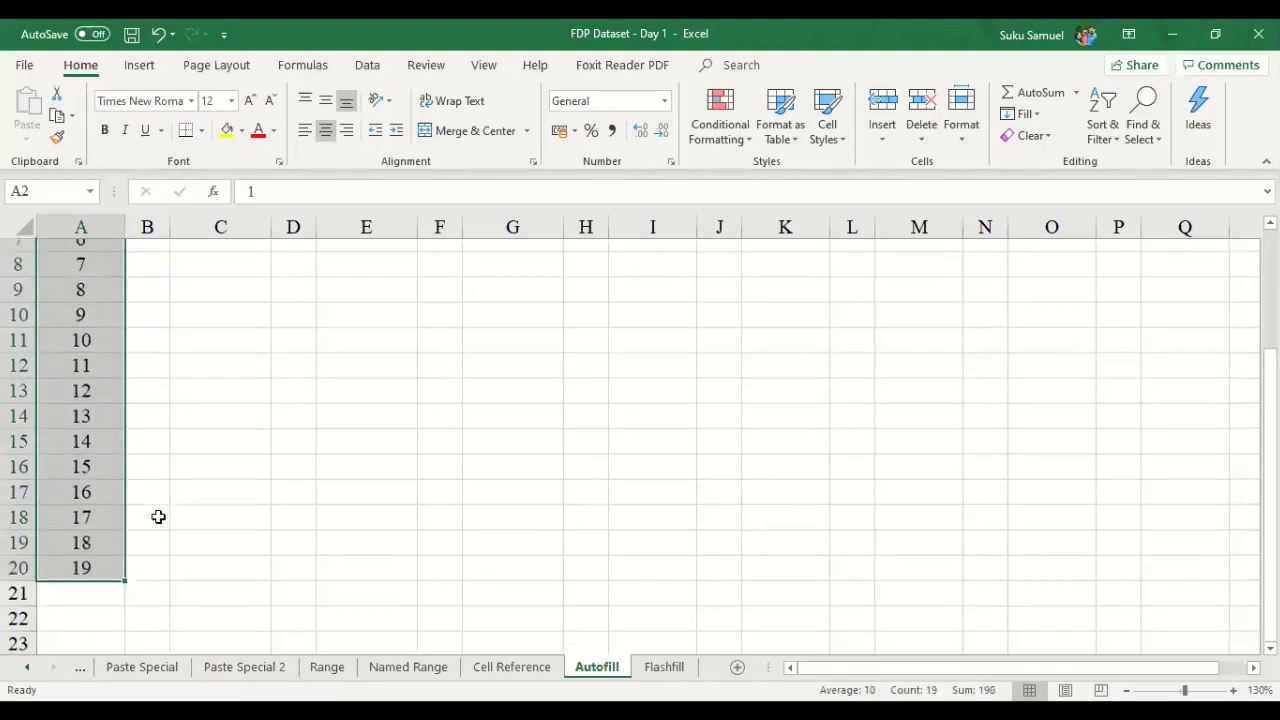
# - Keep extending the number series until it reaches 500 in A501
pyautogui.scroll(3, 152, 511)
pyautogui.scroll(-2, 151, 507)
pyautogui.scroll(2, 151, 504)
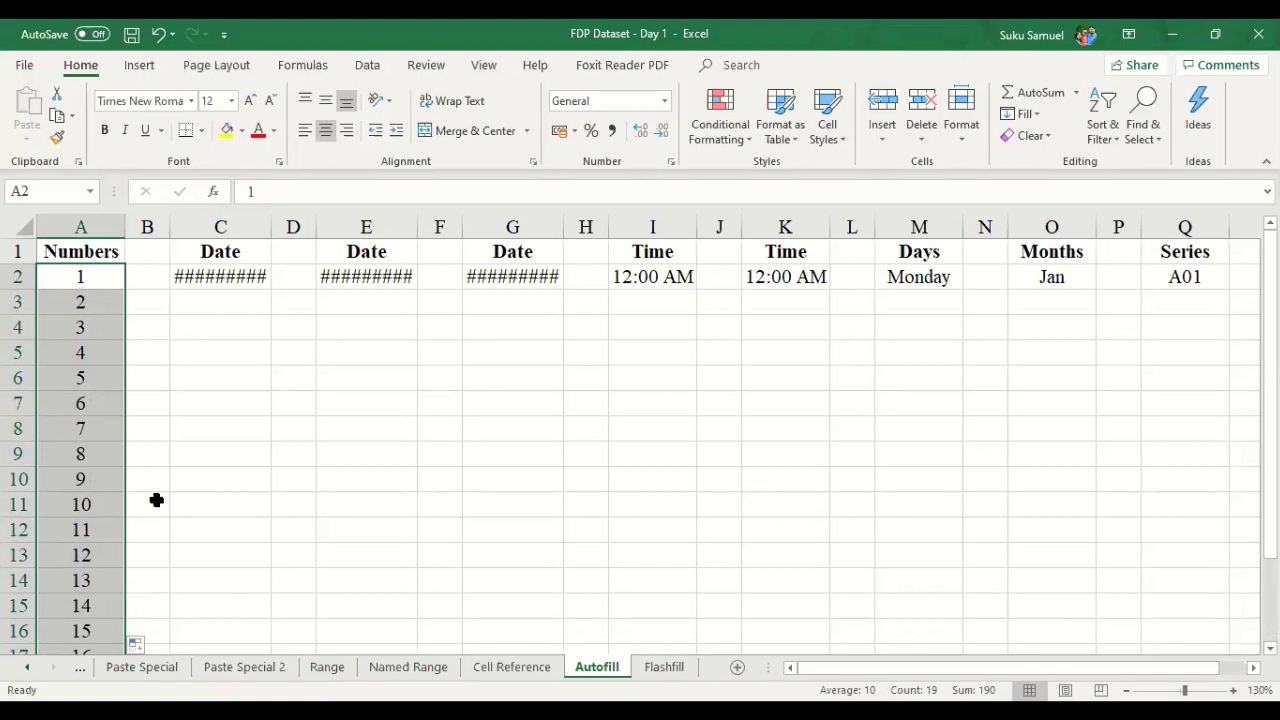
pyautogui.scroll(-5, 156, 500)
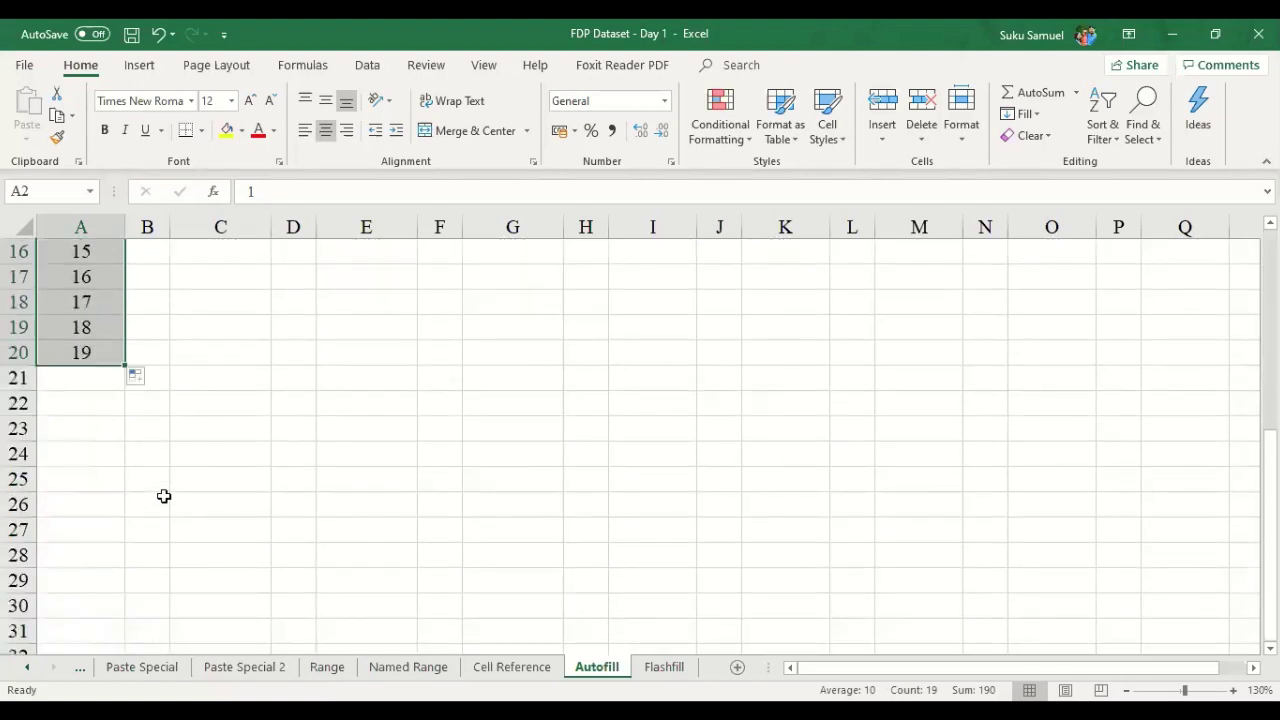
pyautogui.moveTo(124, 367); pyautogui.dragTo(130, 560)
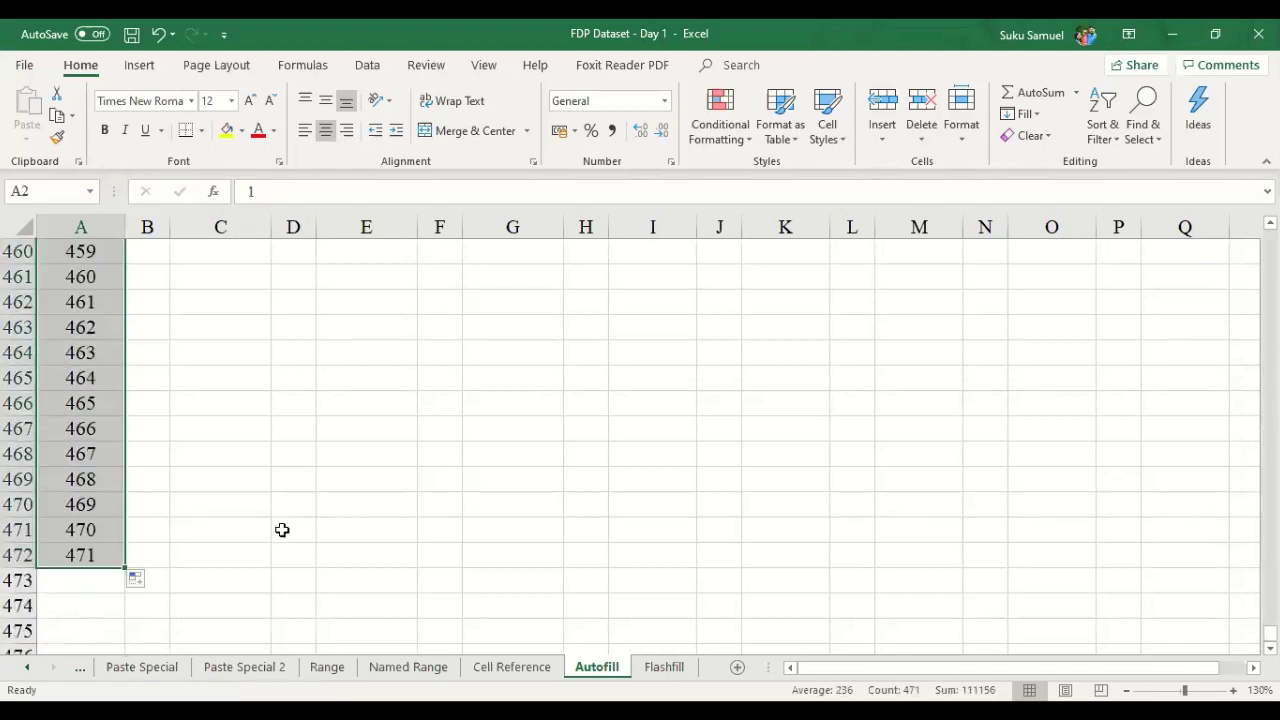
pyautogui.scroll(-3, 200, 460)
pyautogui.moveTo(124, 347); pyautogui.dragTo(129, 600)
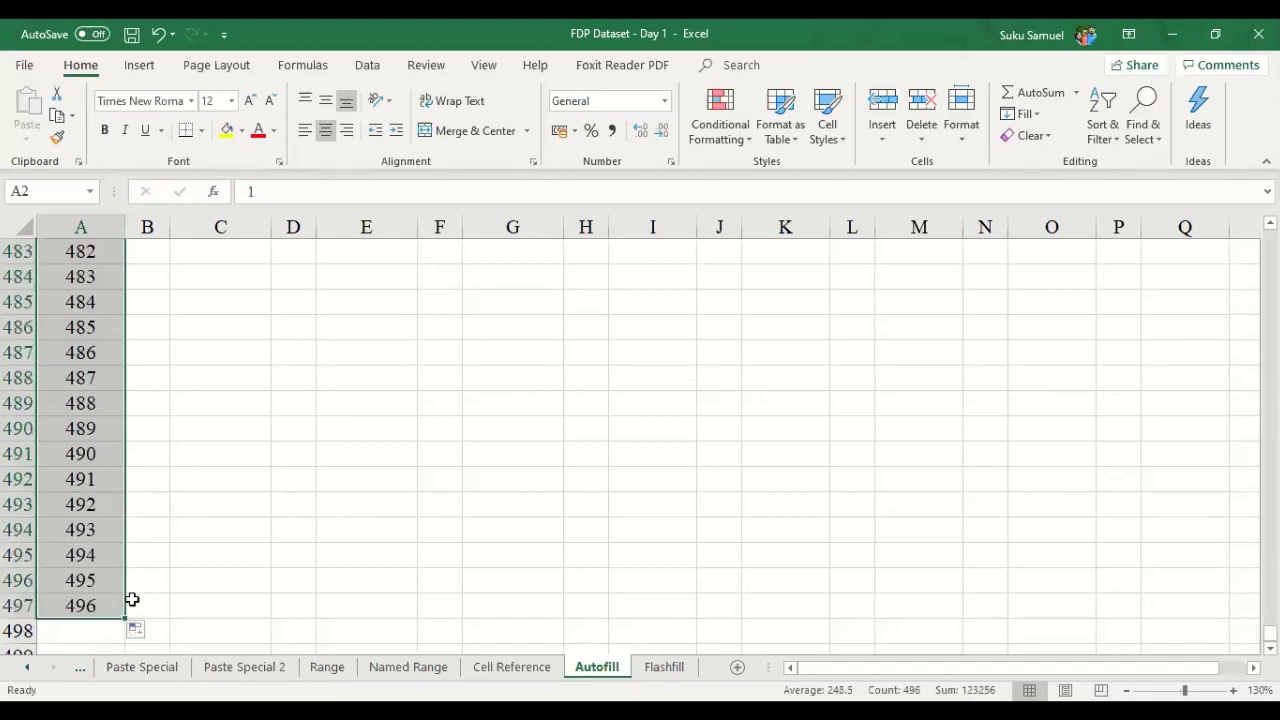
pyautogui.scroll(-2, 128, 600)
pyautogui.moveTo(125, 466); pyautogui.dragTo(126, 553)
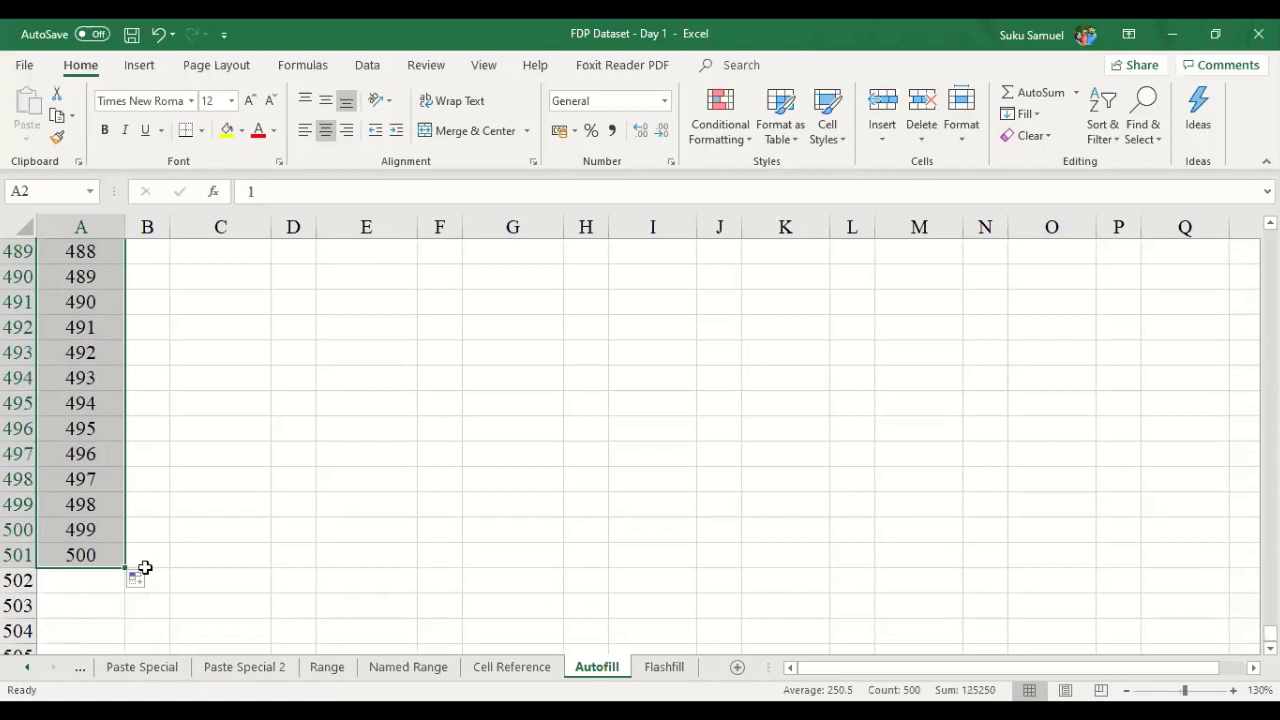
pyautogui.click(145, 564)
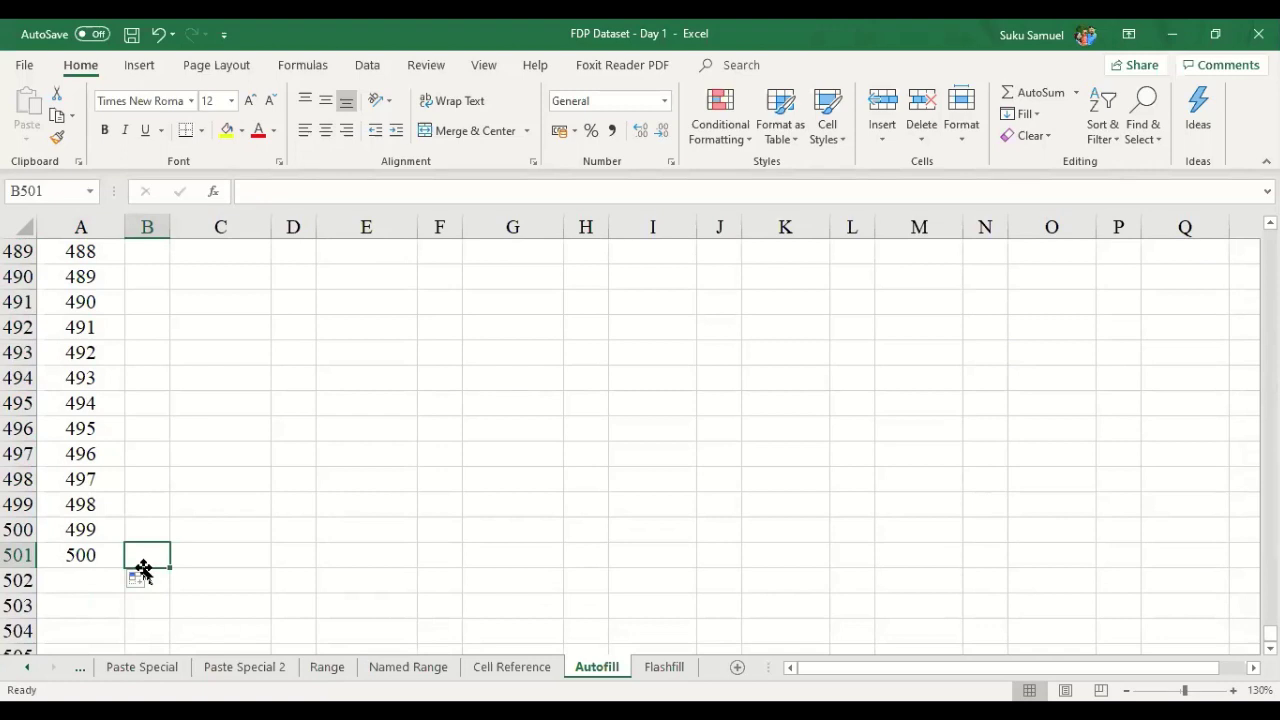
# - Undo, delete the 1–500 series from A2:A501, and zoom the sheet out to 110%
pyautogui.hotkey('ctrl', 'z')
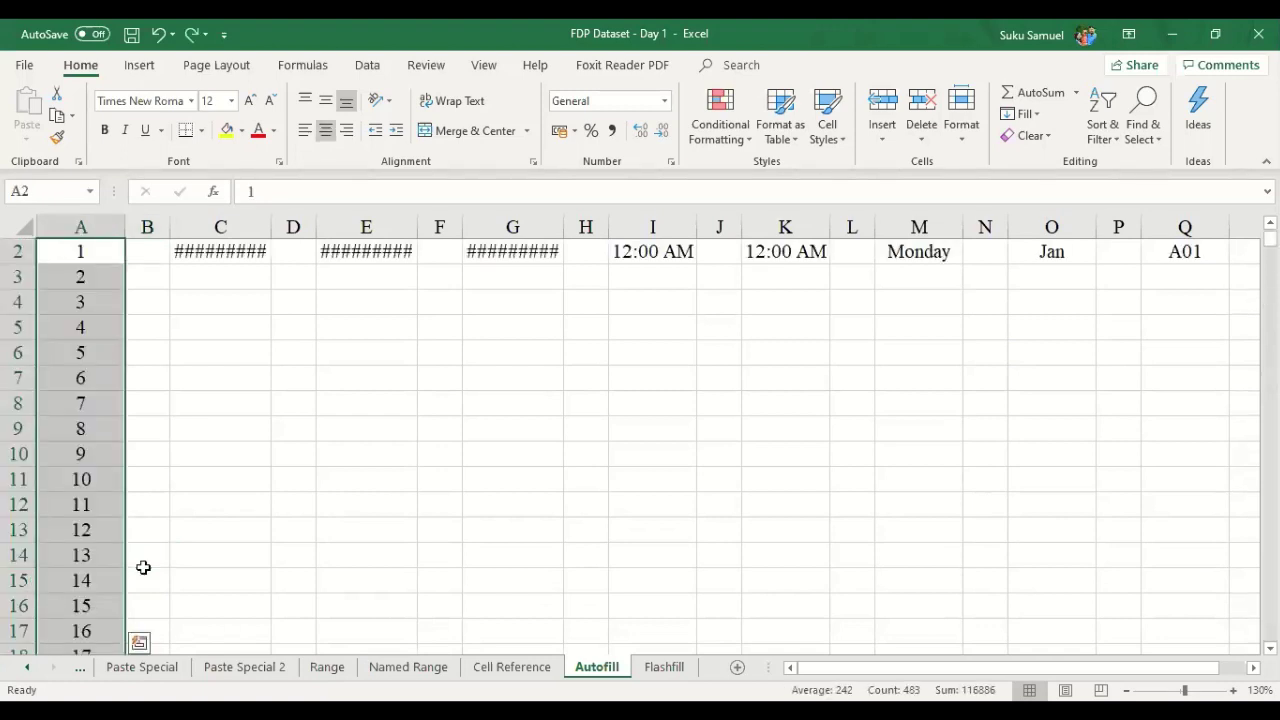
pyautogui.press('Delete')
pyautogui.press('Up')
pyautogui.press('Down')
pyautogui.press('Down')
pyautogui.press('Up')
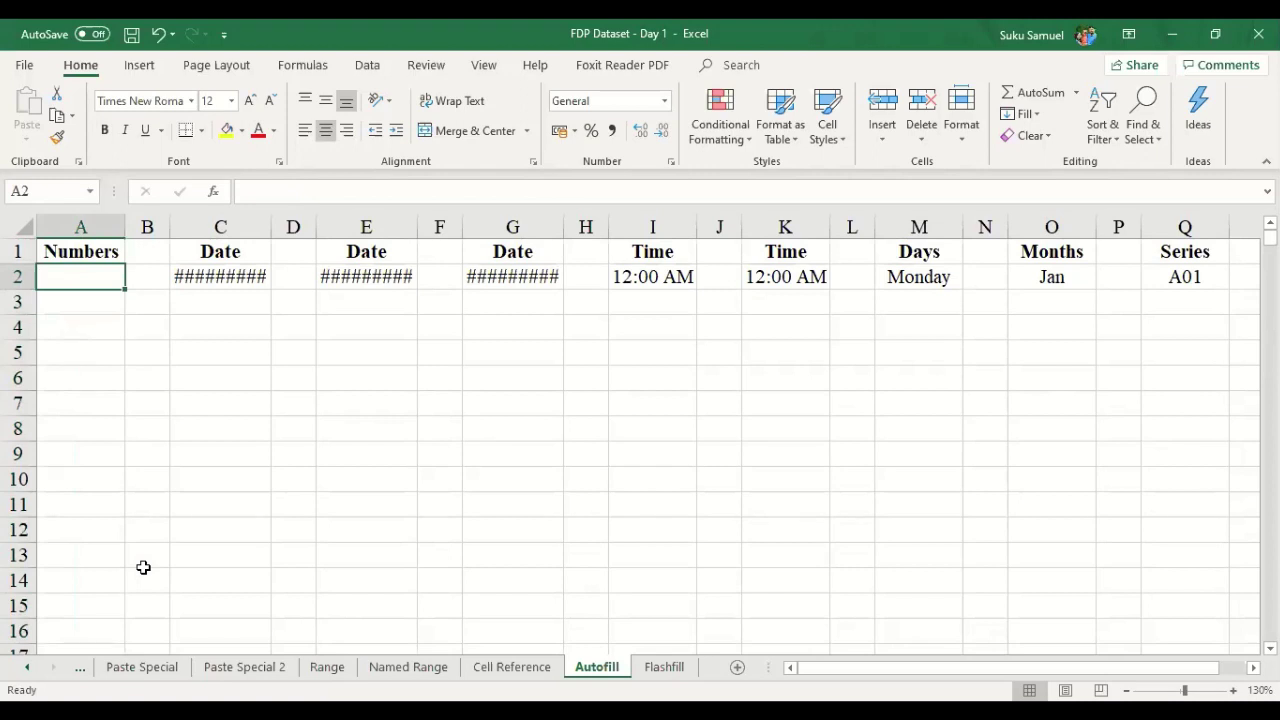
pyautogui.click(1126, 690)
pyautogui.click(1126, 690)
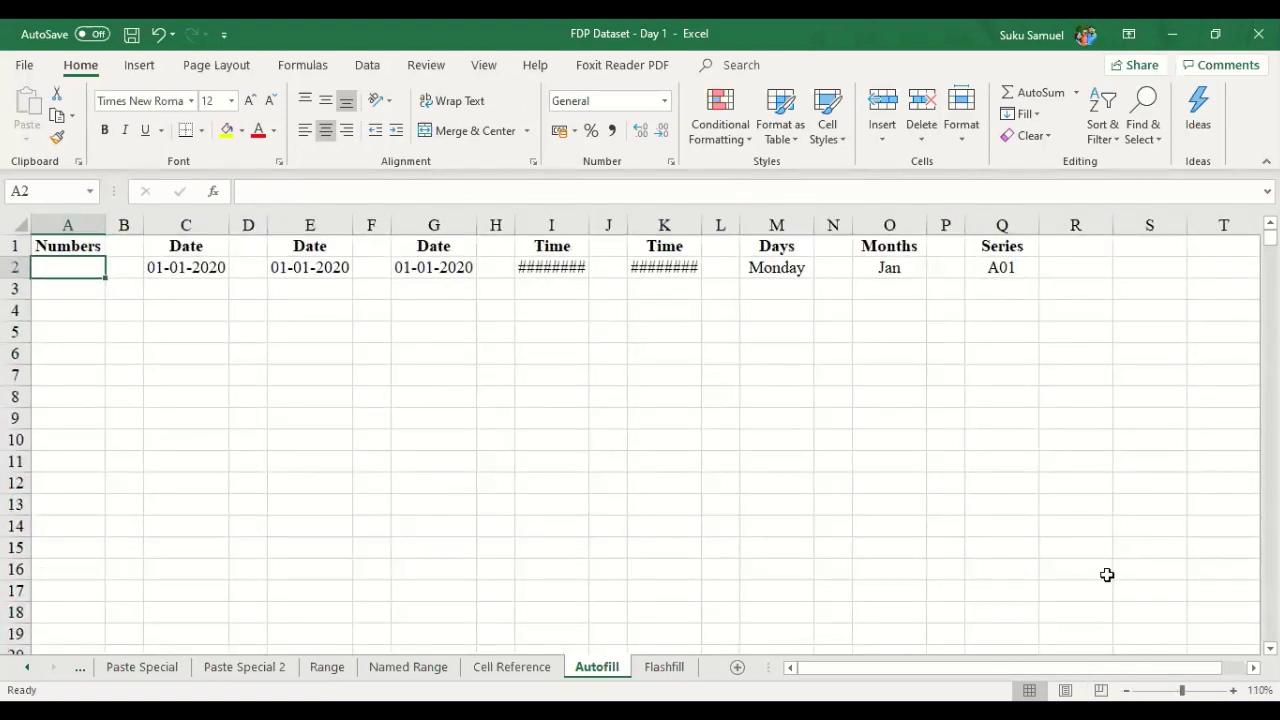
pyautogui.keyDown('ctrl'); pyautogui.scroll(1, 1107, 575); pyautogui.keyUp('ctrl')
pyautogui.scroll(1, 997, 580)
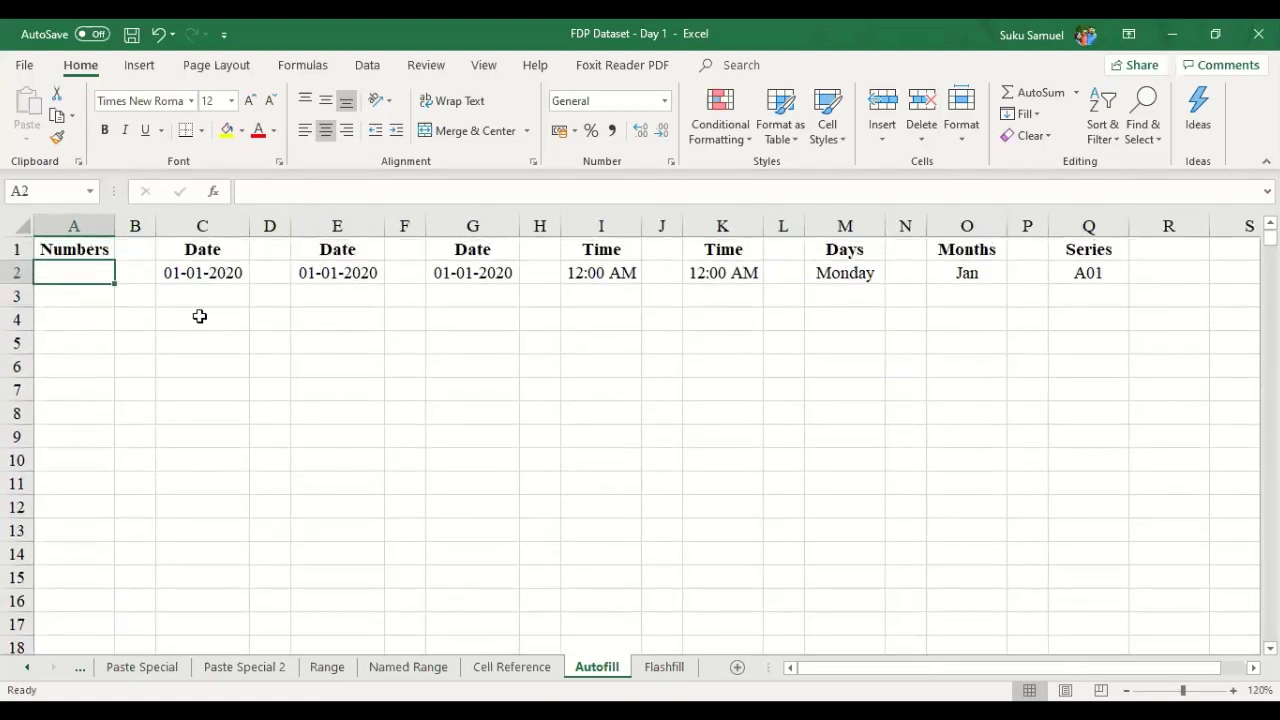
# - Enter 1, 3, 5 in A2:A4 and fill the odd-number series down to 35
pyautogui.write('1')
pyautogui.press('Return')
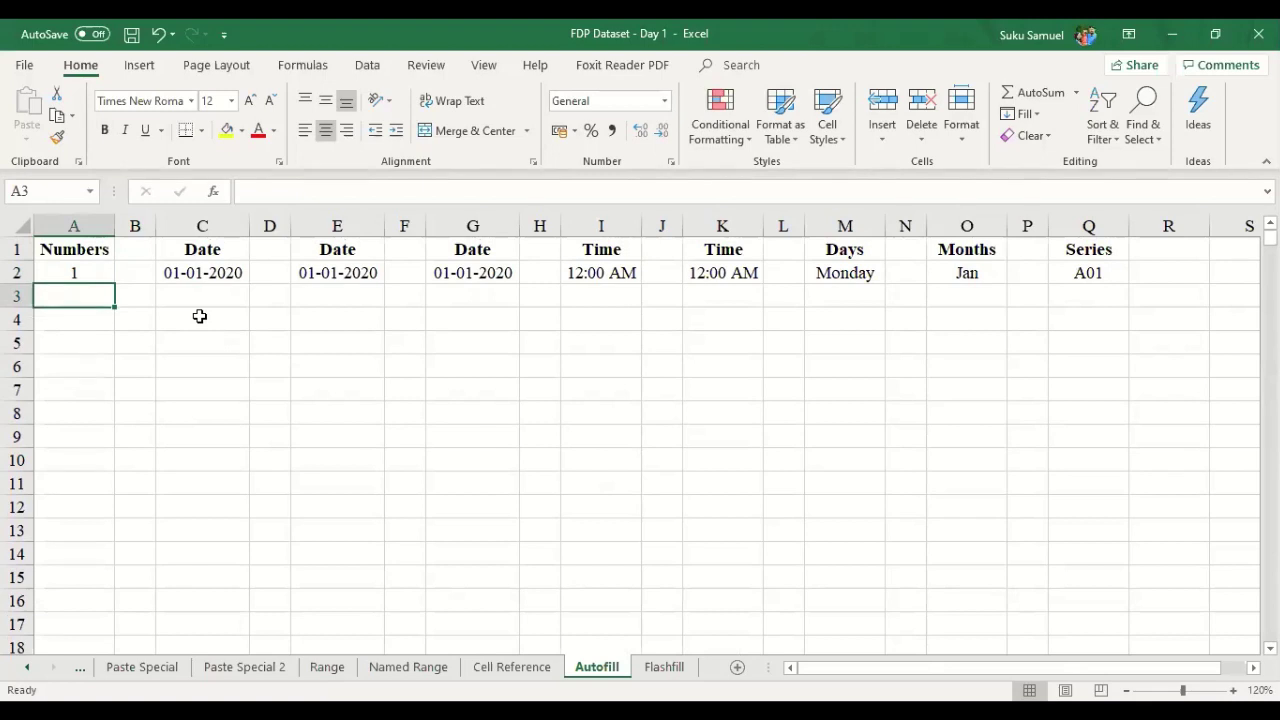
pyautogui.write('3')
pyautogui.press('Return')
pyautogui.write('5')
pyautogui.press('Return')
pyautogui.moveTo(78, 273); pyautogui.dragTo(90, 322)
pyautogui.moveTo(116, 381); pyautogui.dragTo(116, 415)
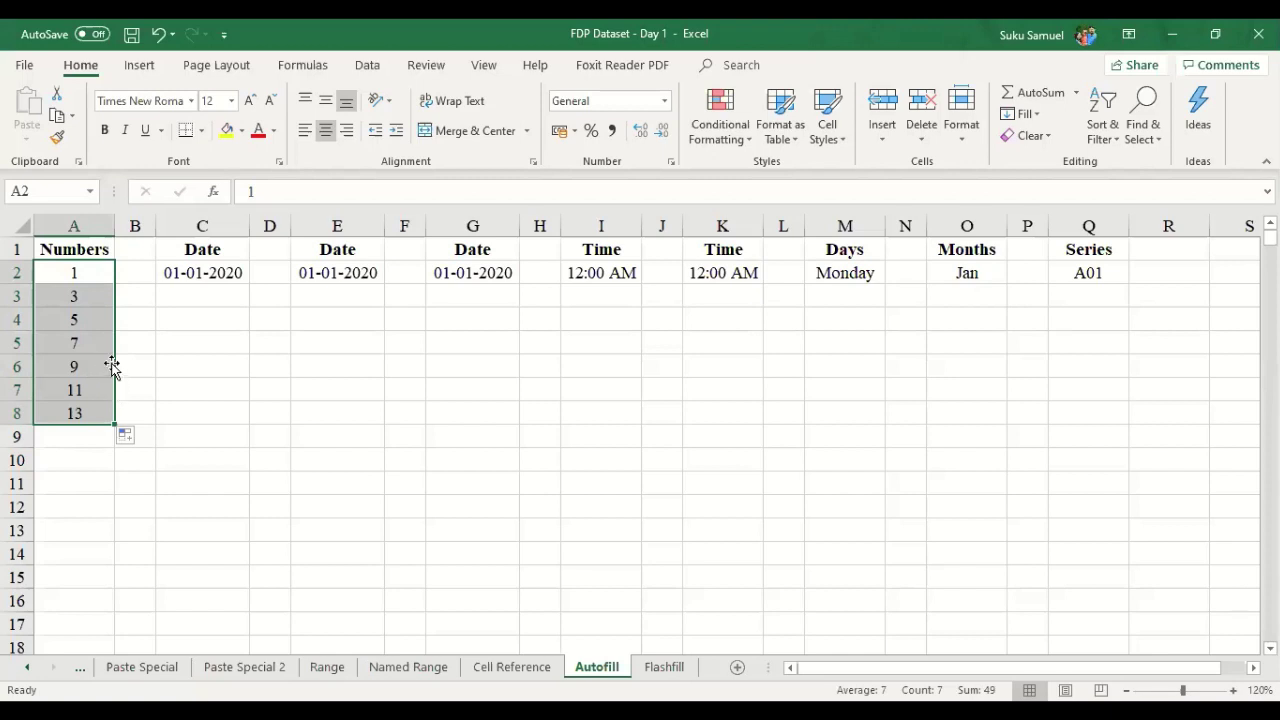
pyautogui.moveTo(113, 433); pyautogui.dragTo(113, 433)
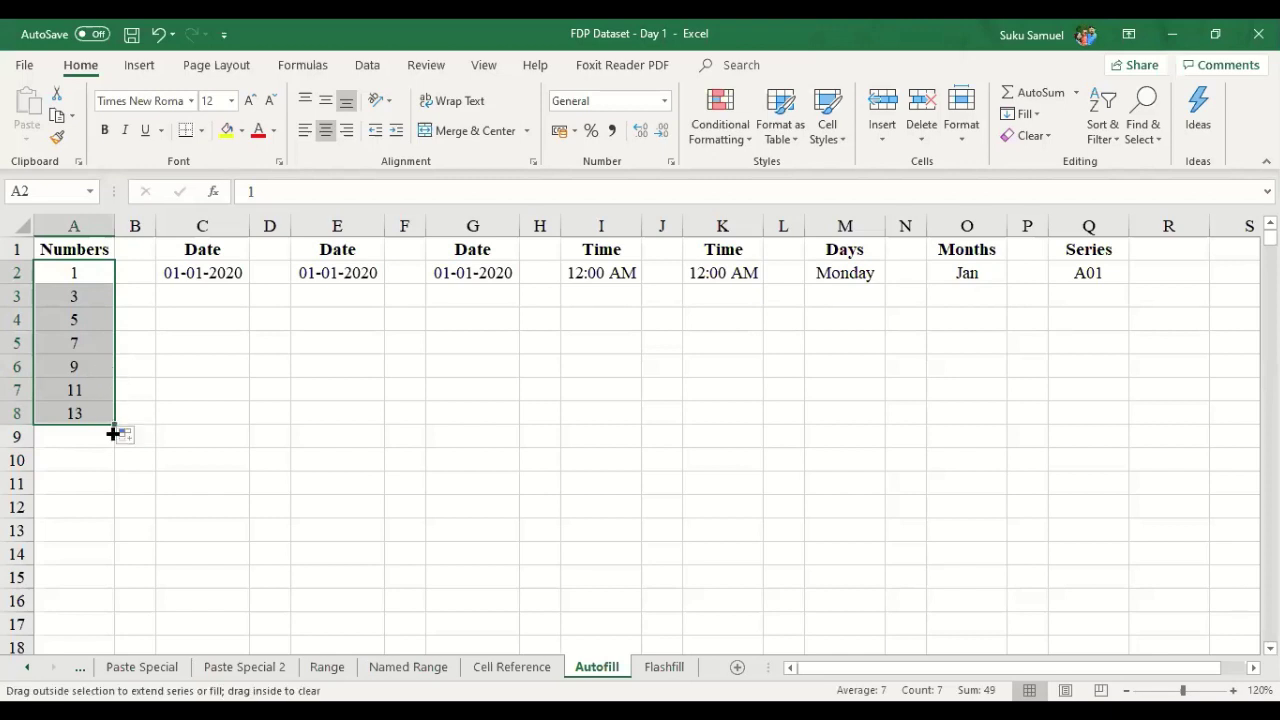
pyautogui.moveTo(113, 433); pyautogui.dragTo(108, 503)
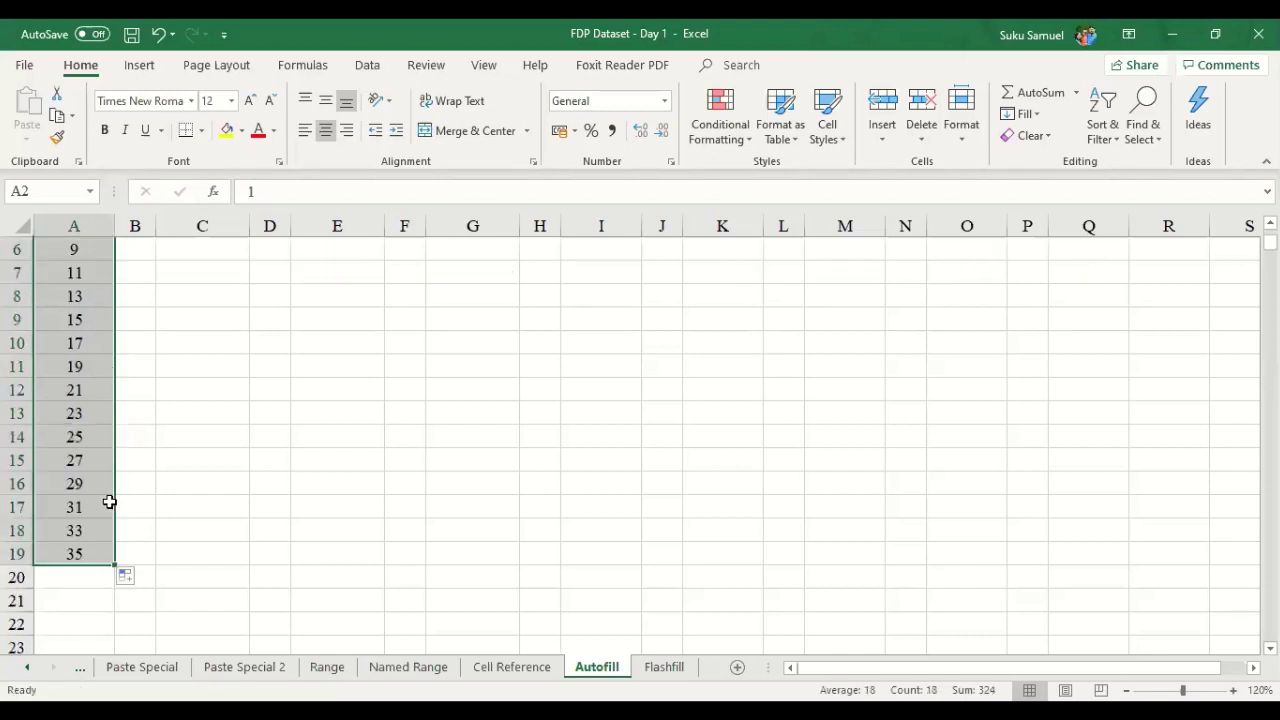
# - Undo the odd-number fill, clear it, and re-enter 1 in A2
pyautogui.scroll(3, 106, 500)
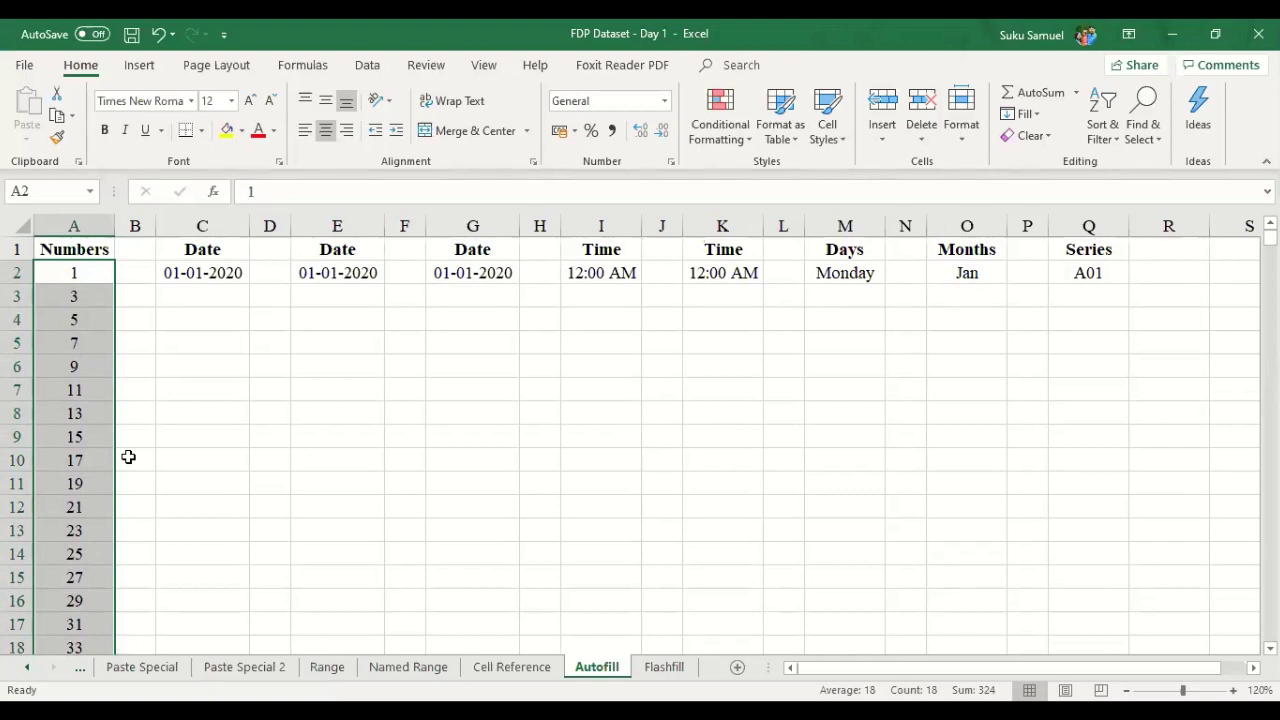
pyautogui.hotkey('ctrl', 'z')
pyautogui.hotkey('ctrl', 'z')
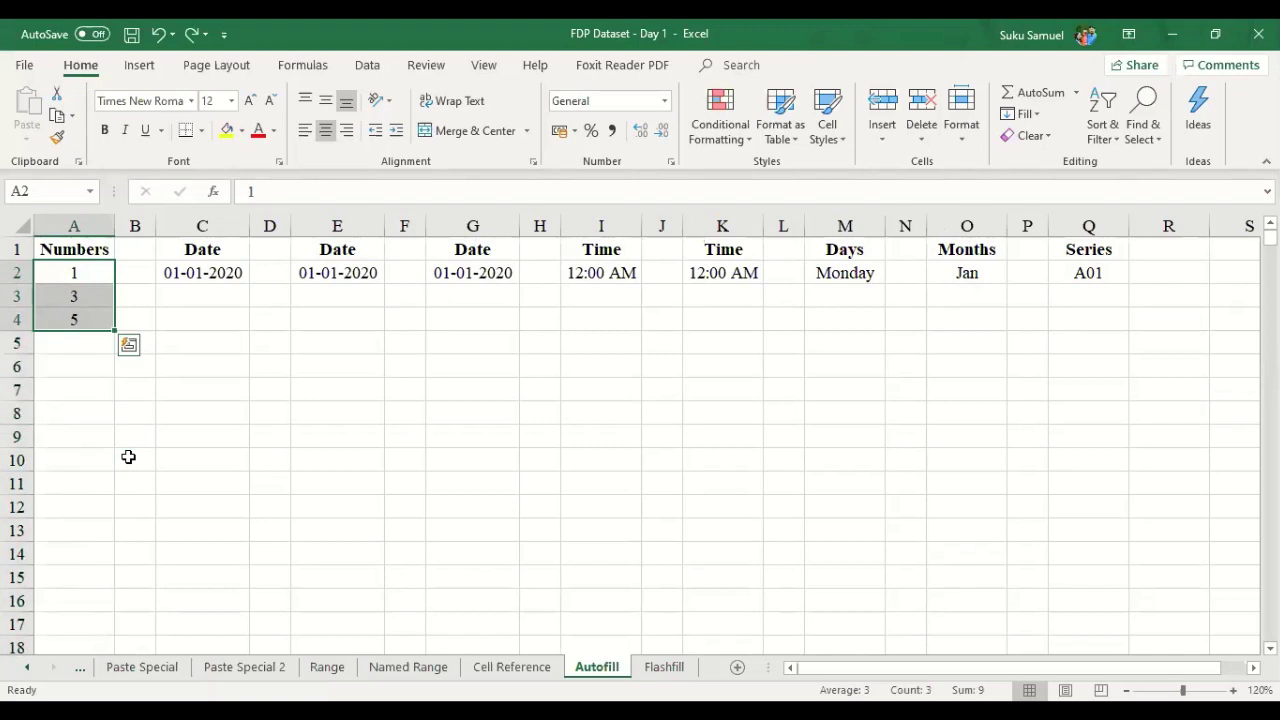
pyautogui.press('Delete')
pyautogui.write('1')
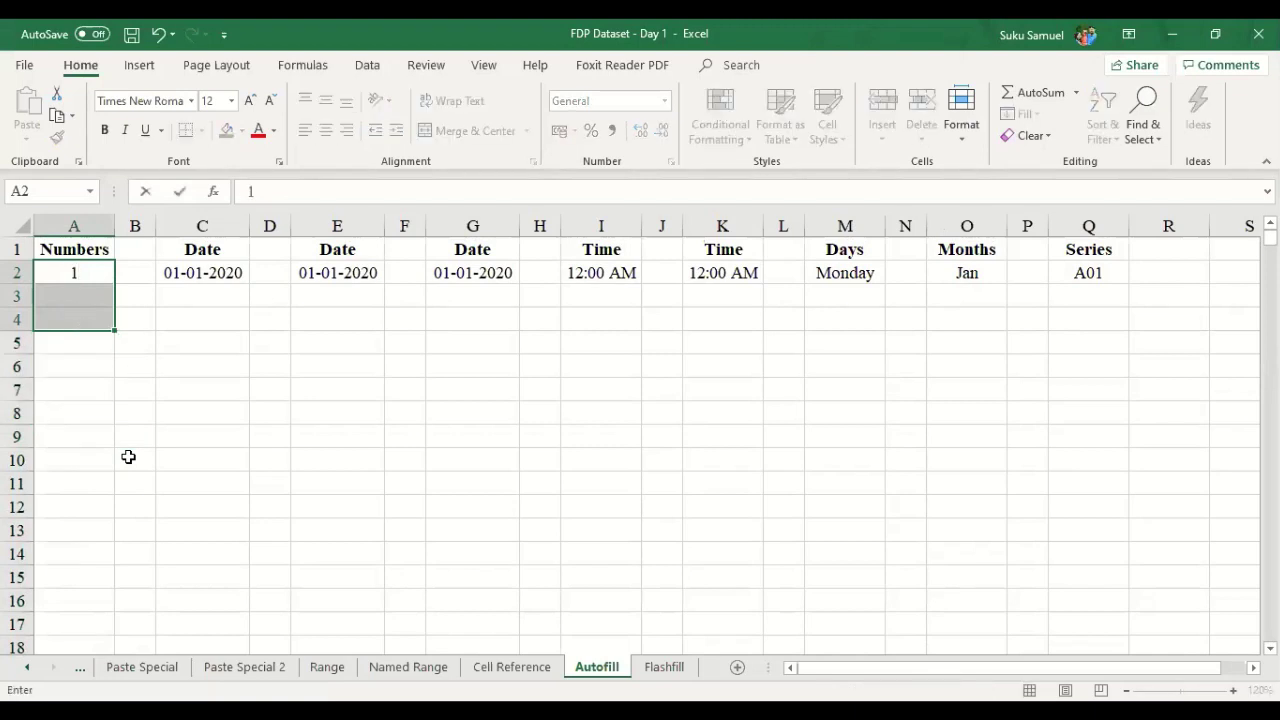
pyautogui.press('Return')
pyautogui.press('Right')
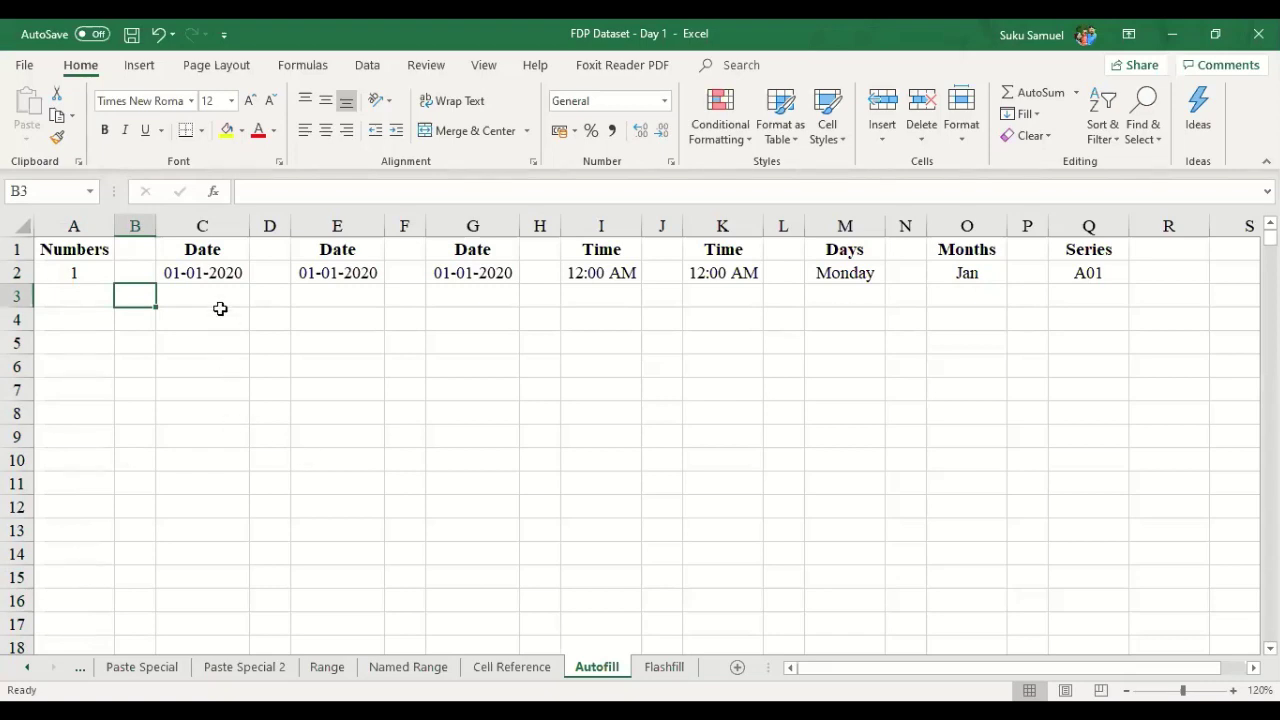
# - Select the 01-01-2020 start date in C2, try filling it down, and undo the attempt
pyautogui.press('Up')
pyautogui.press('Right')
pyautogui.click(226, 346)
pyautogui.click(230, 274)
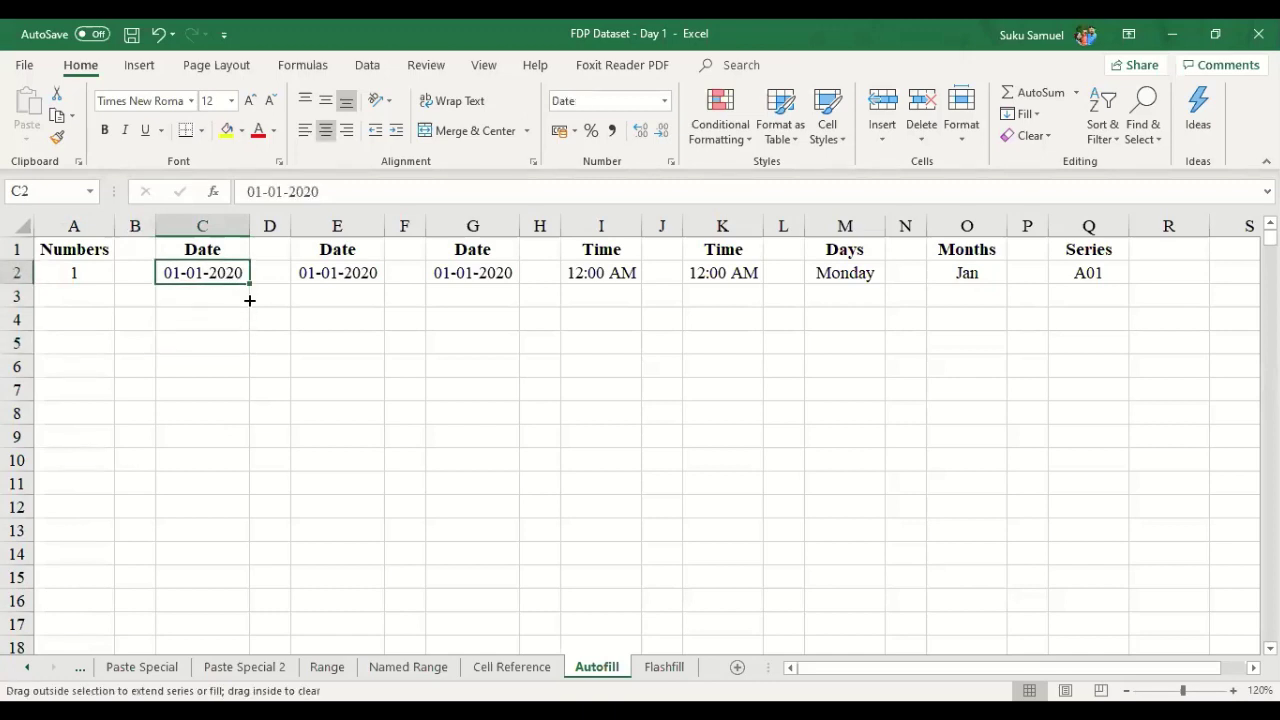
pyautogui.moveTo(249, 300); pyautogui.dragTo(253, 280)
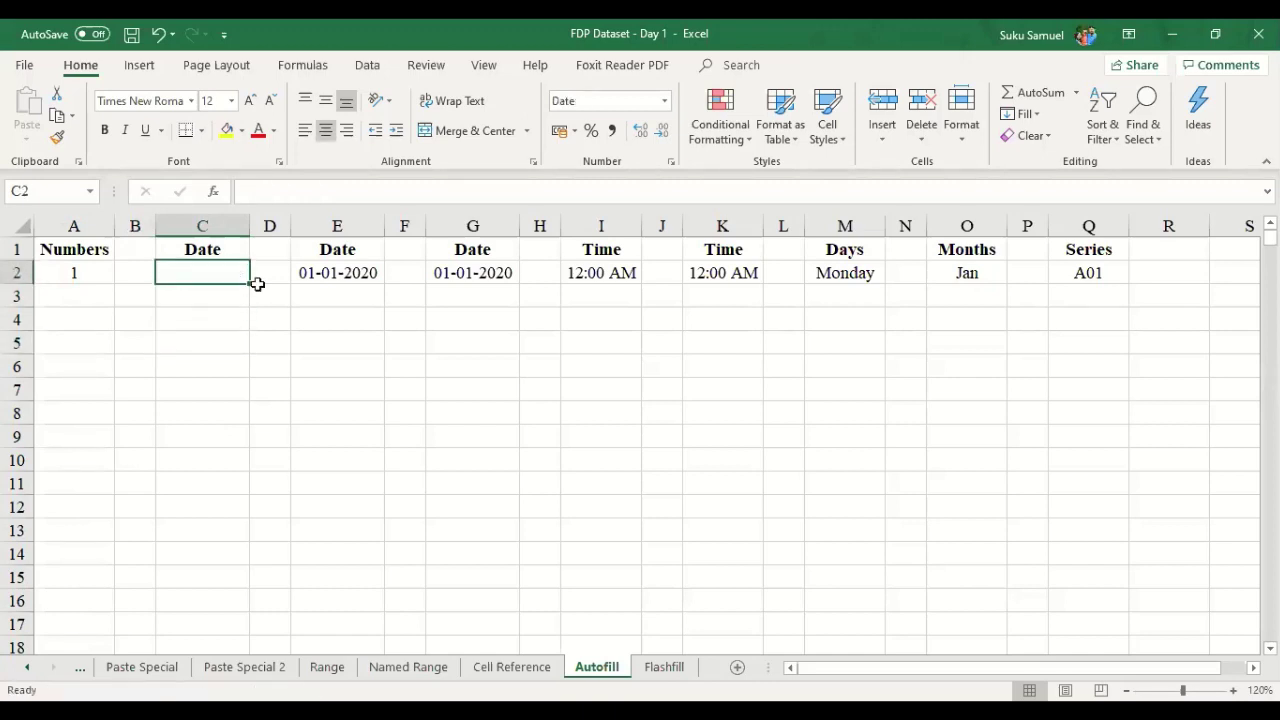
pyautogui.hotkey('ctrl', 'z')
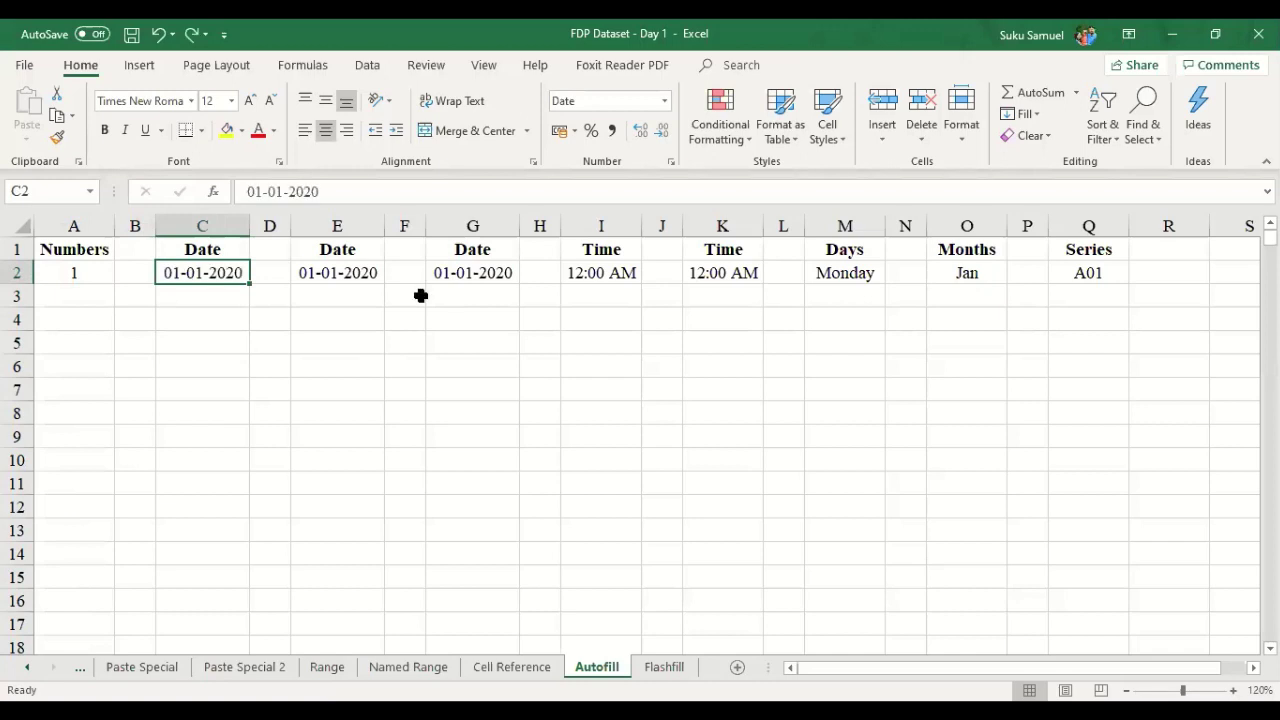
pyautogui.click(243, 319)
pyautogui.click(240, 264)
pyautogui.moveTo(250, 287); pyautogui.dragTo(251, 489)
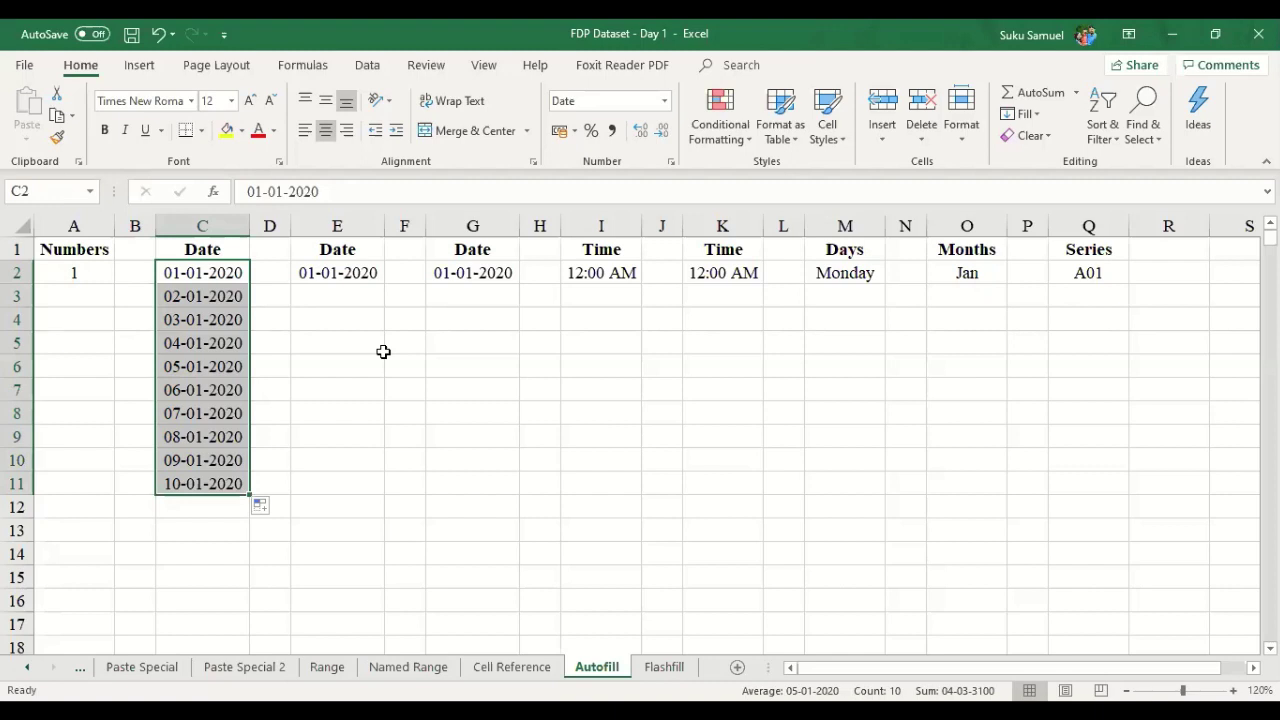
pyautogui.hotkey('ctrl', 'z')
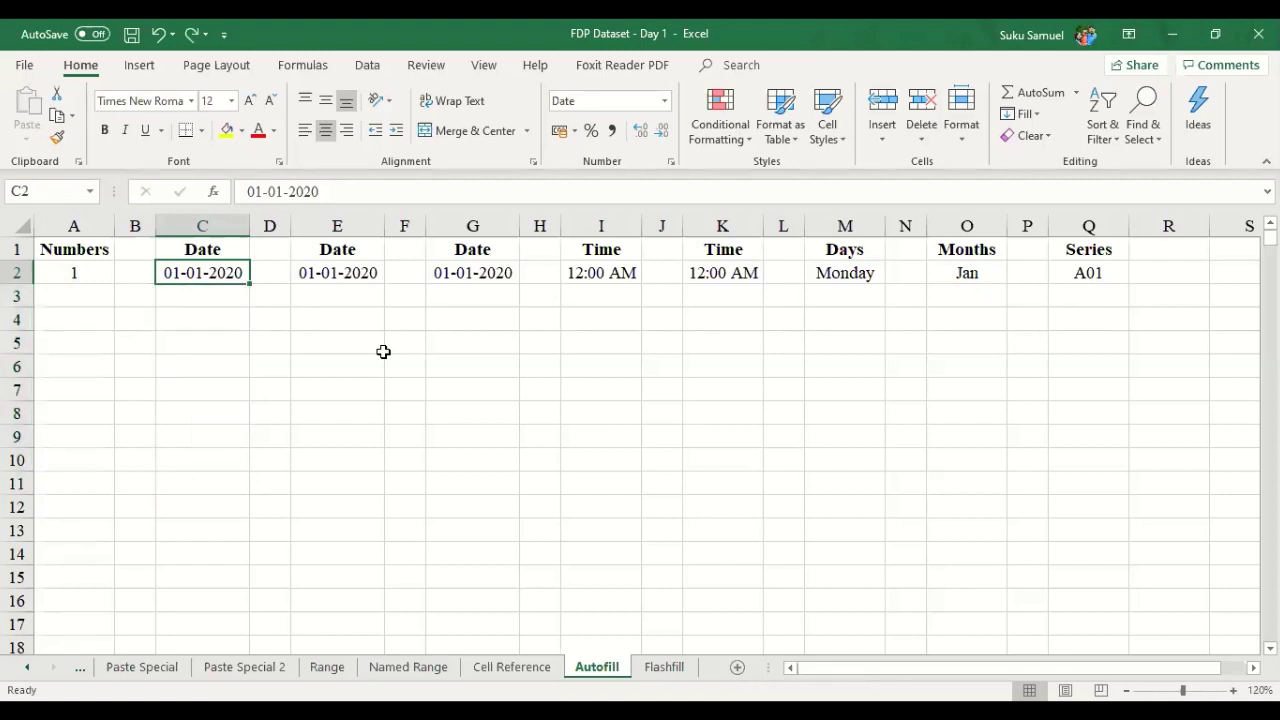
# - Fill C2:C13 with daily dates from 01-01-2020 to 12-01-2020
pyautogui.click(376, 374)
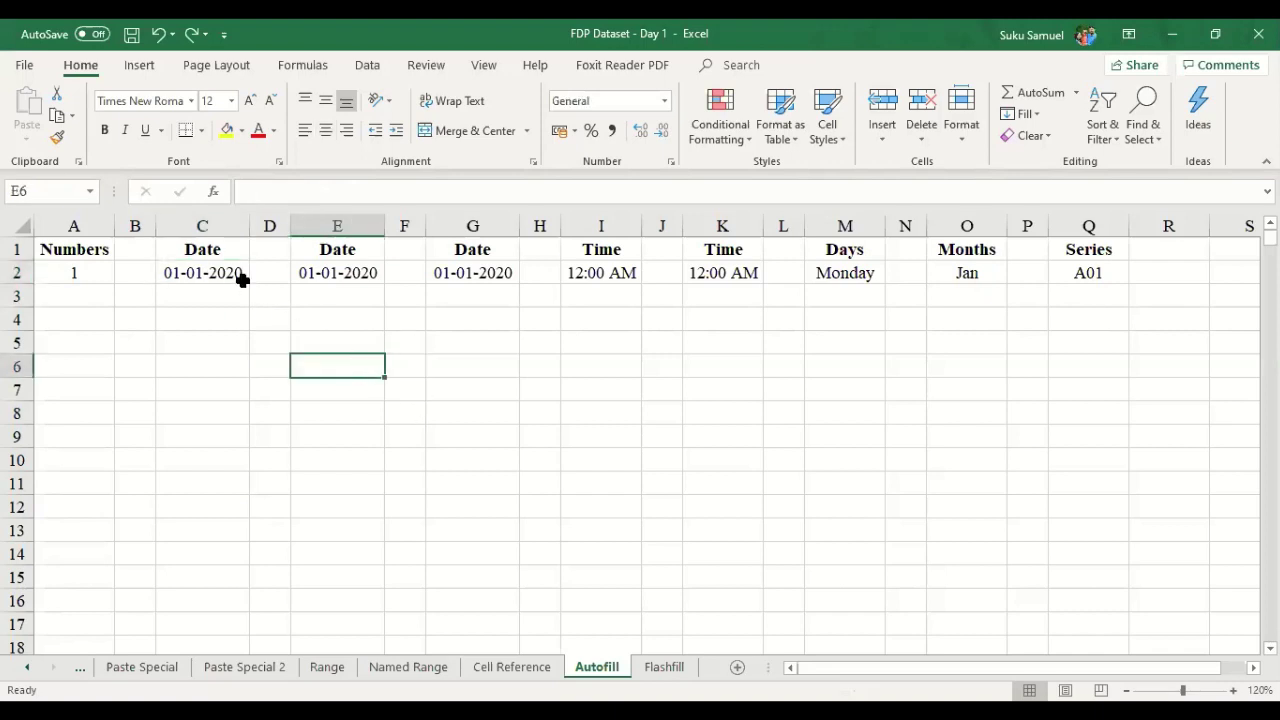
pyautogui.click(240, 278)
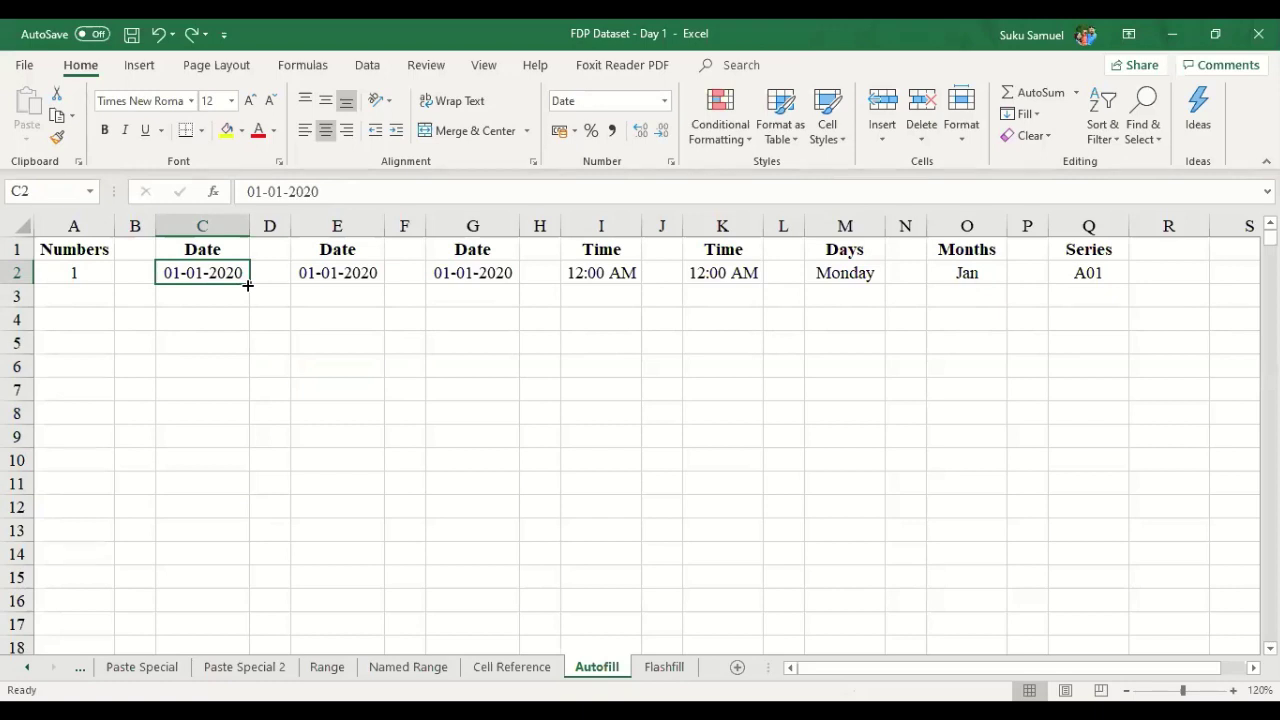
pyautogui.moveTo(247, 285); pyautogui.dragTo(249, 295)
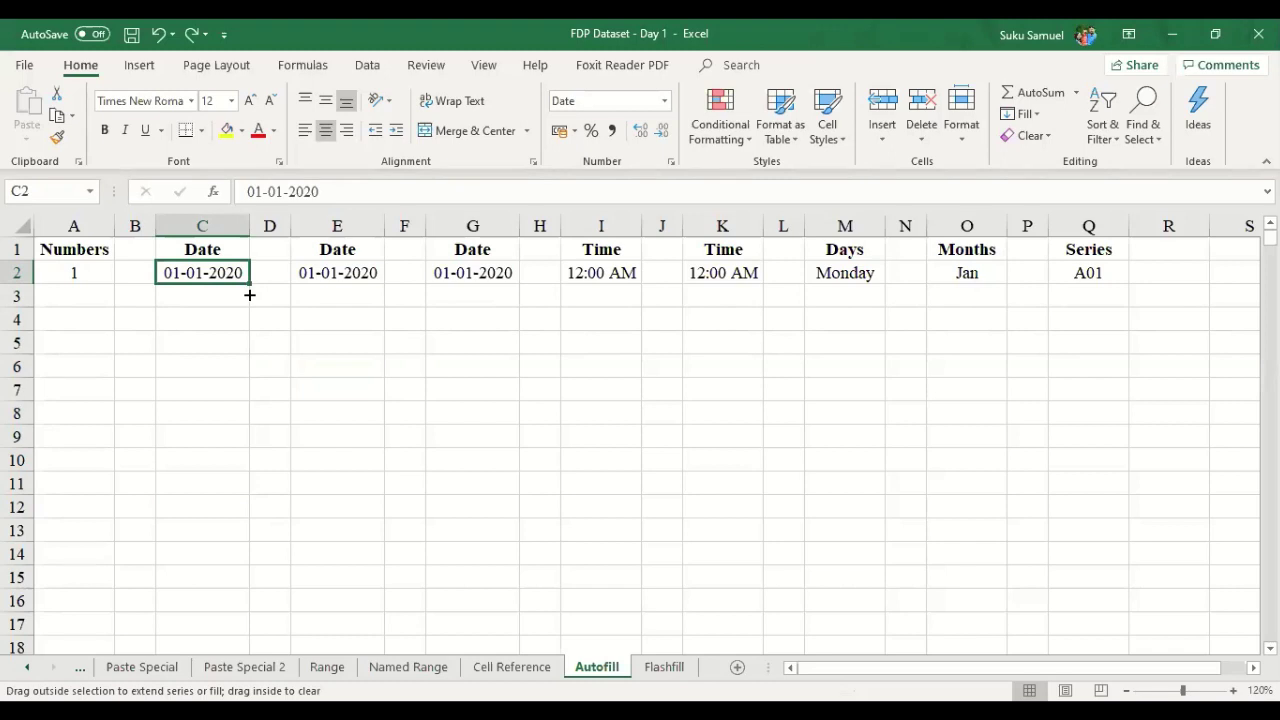
pyautogui.moveTo(249, 295); pyautogui.dragTo(254, 531)
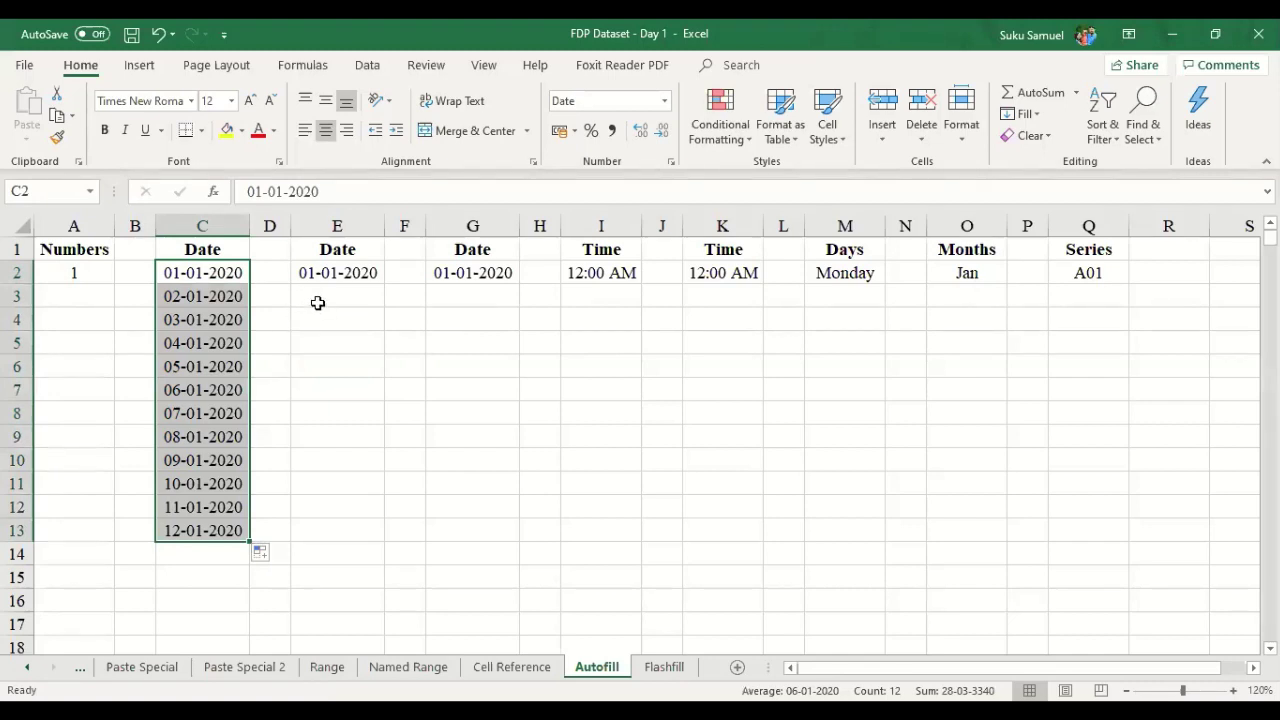
pyautogui.click(317, 297)
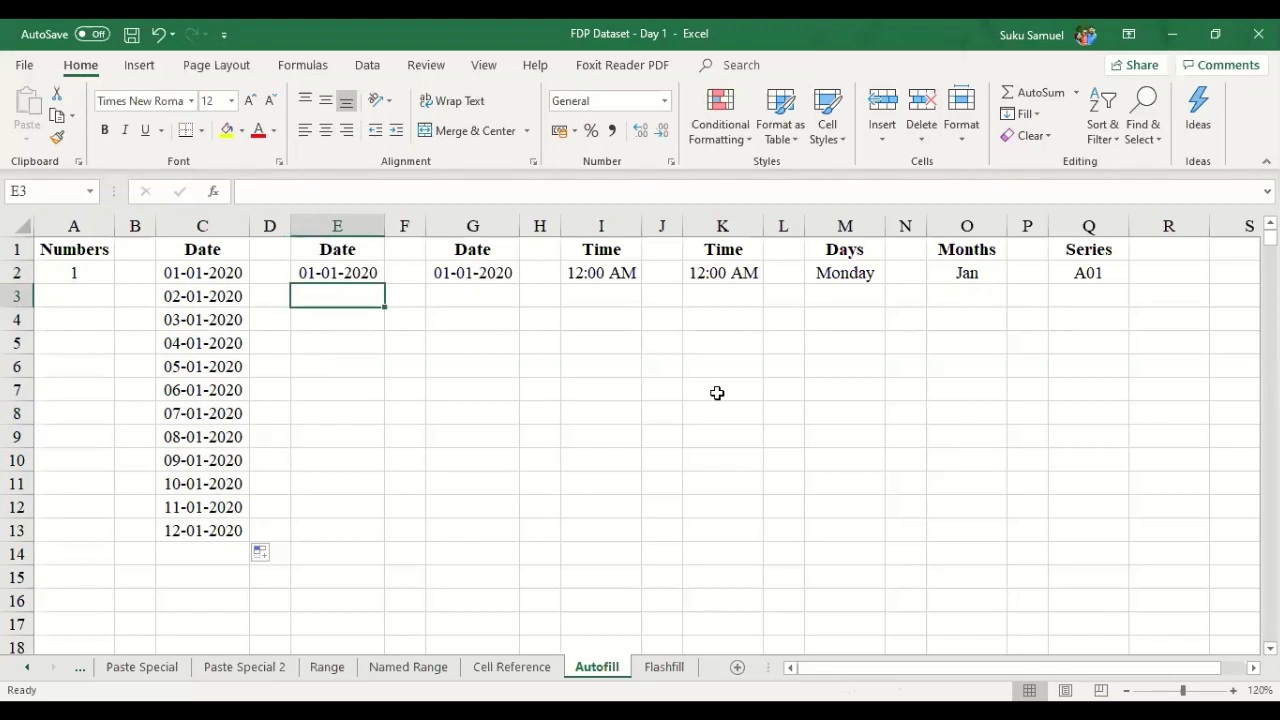
pyautogui.press('Left')
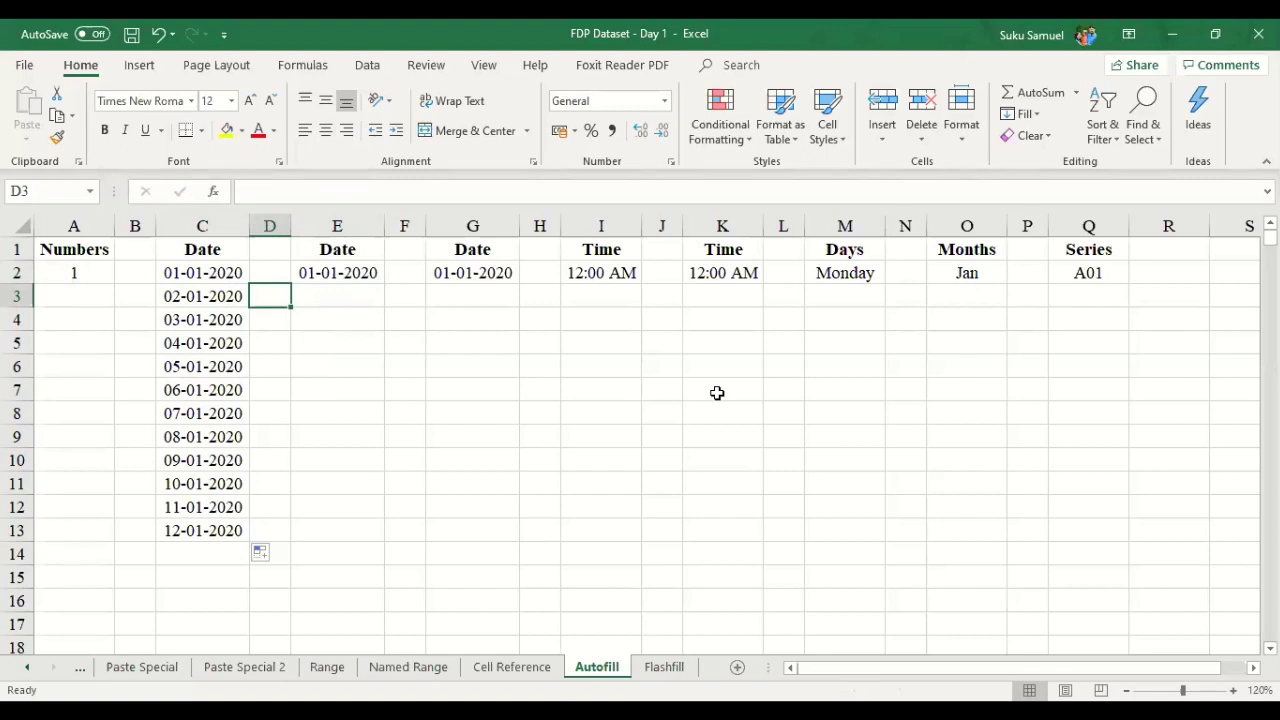
pyautogui.press('Right')
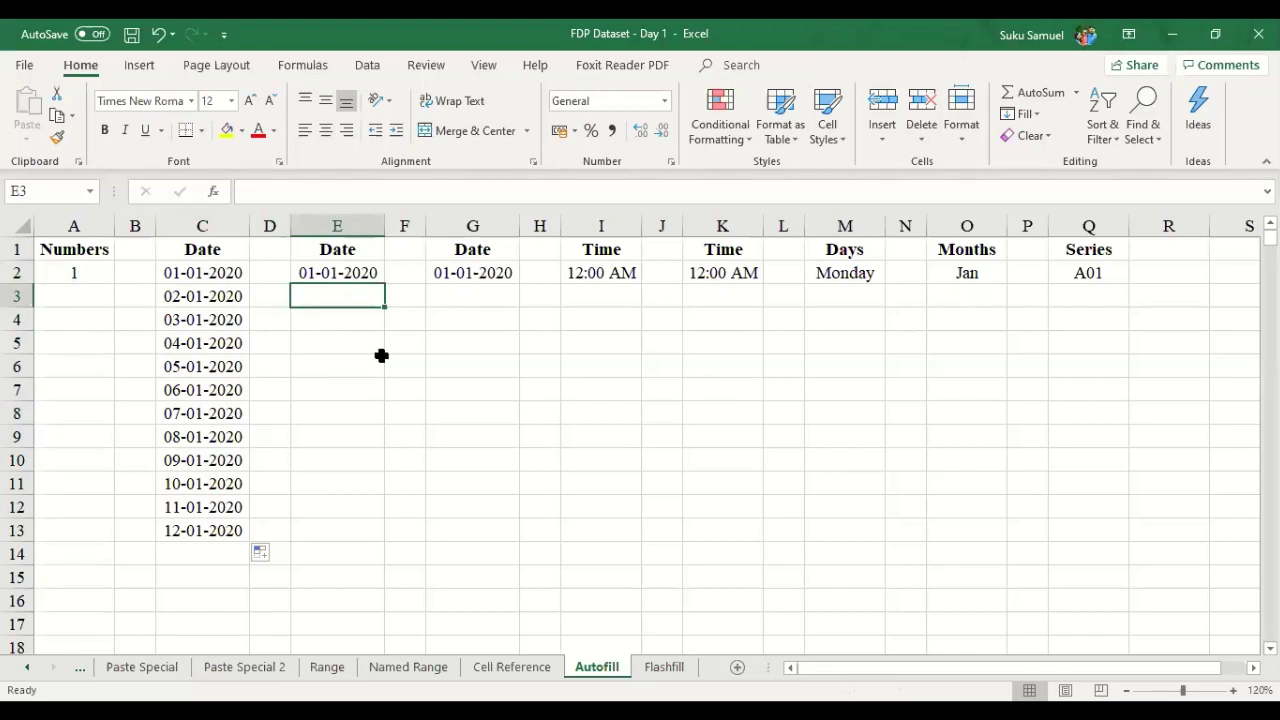
# - Enter 01-02-2020 in E3, centre it, and fill E2:E13 monthly through 01-12-2020
pyautogui.write('0')
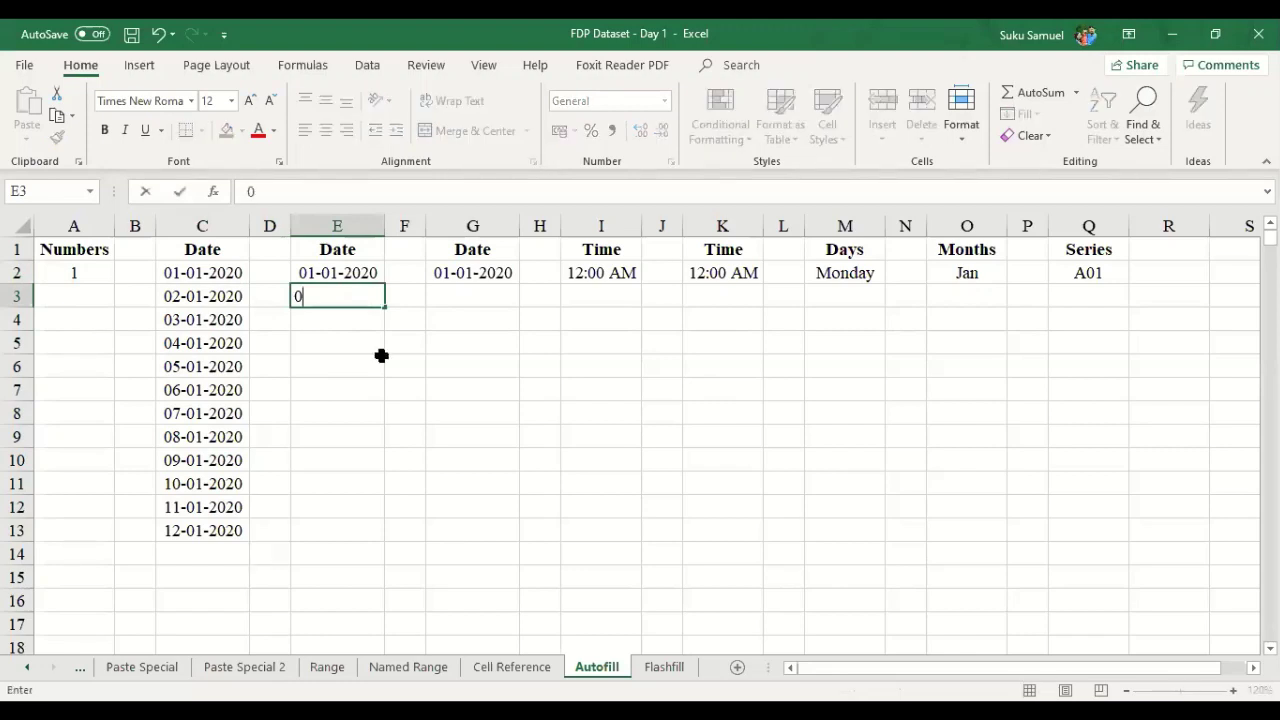
pyautogui.write('1-02-2020')
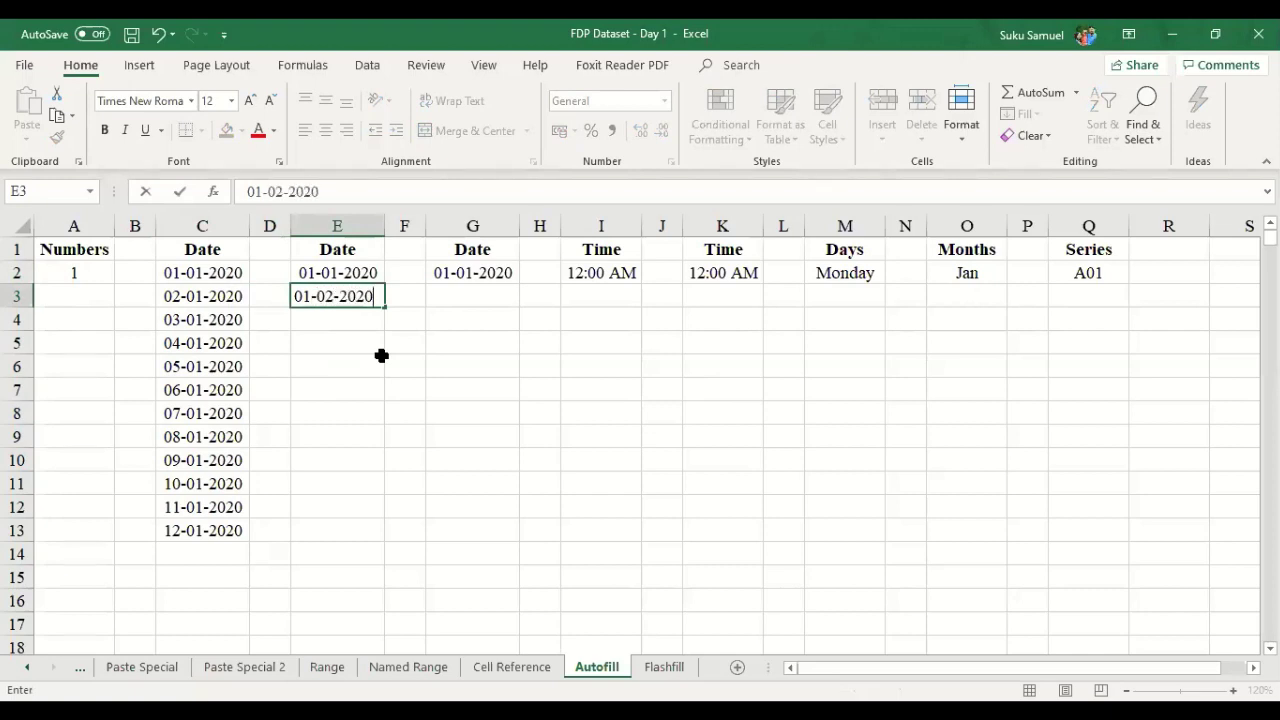
pyautogui.press('Return')
pyautogui.moveTo(337, 270); pyautogui.dragTo(337, 286)
pyautogui.click(325, 130)
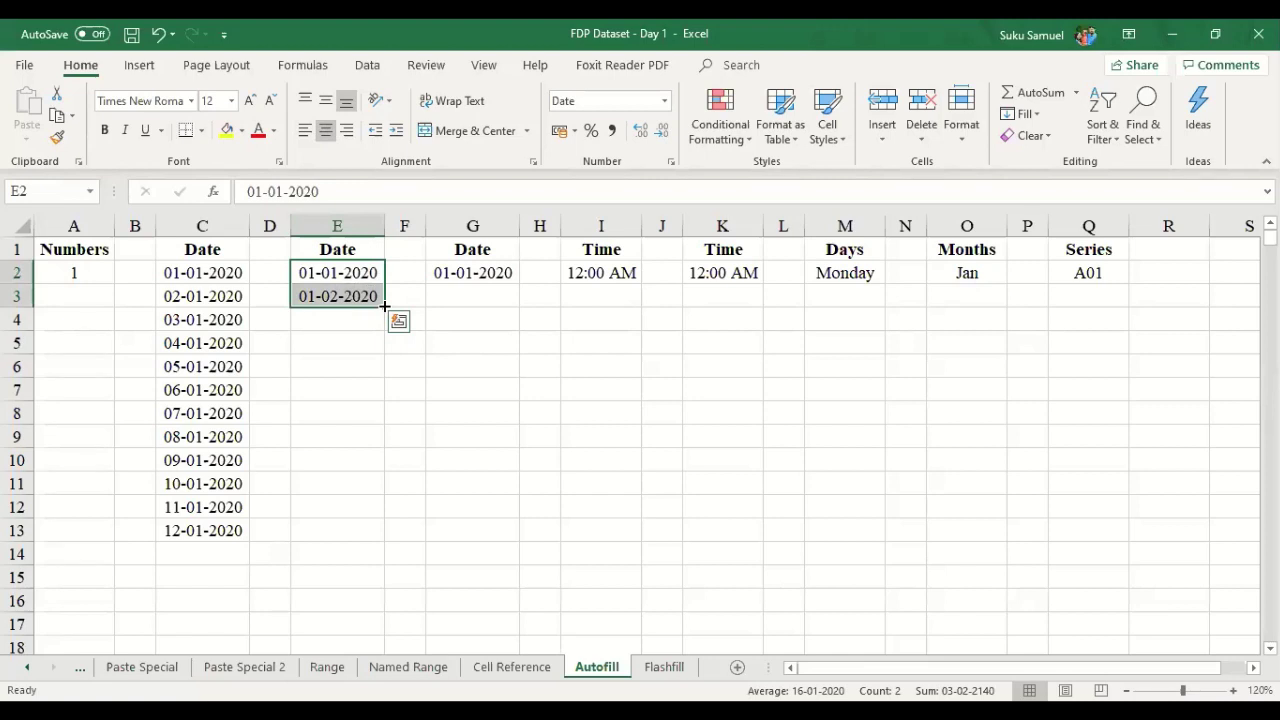
pyautogui.moveTo(385, 307); pyautogui.dragTo(385, 321)
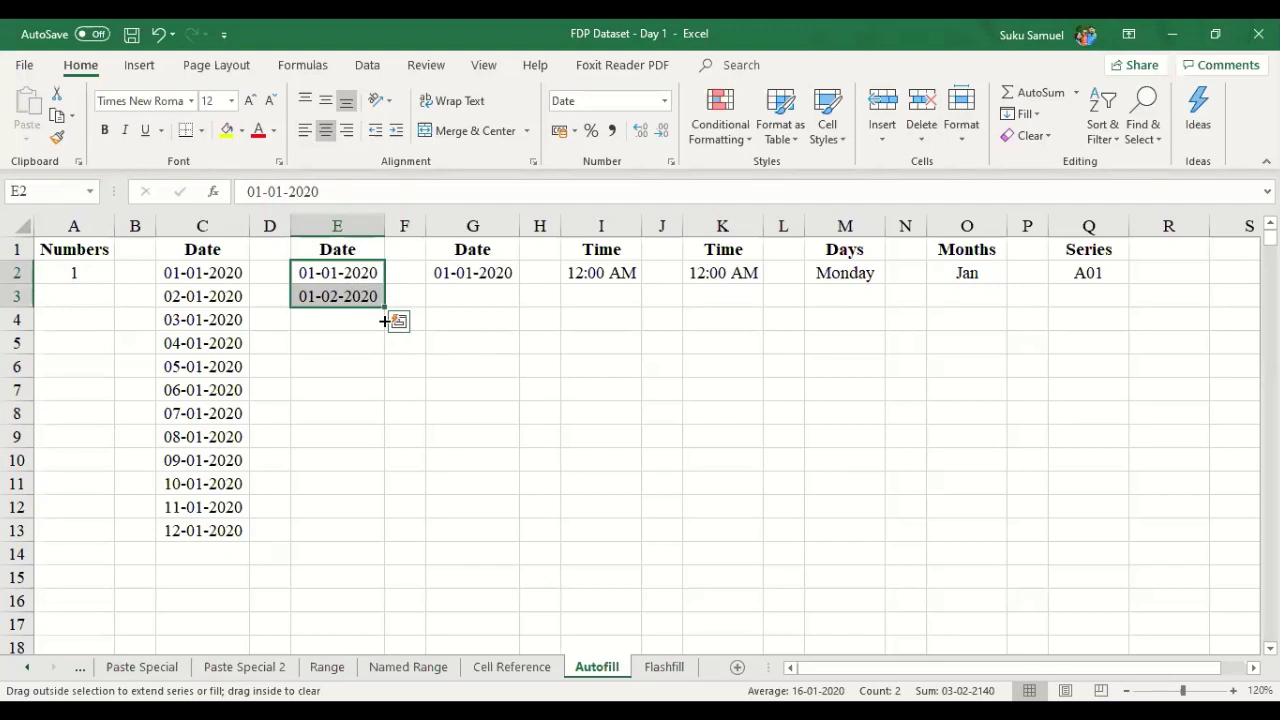
pyautogui.moveTo(385, 321); pyautogui.dragTo(385, 538)
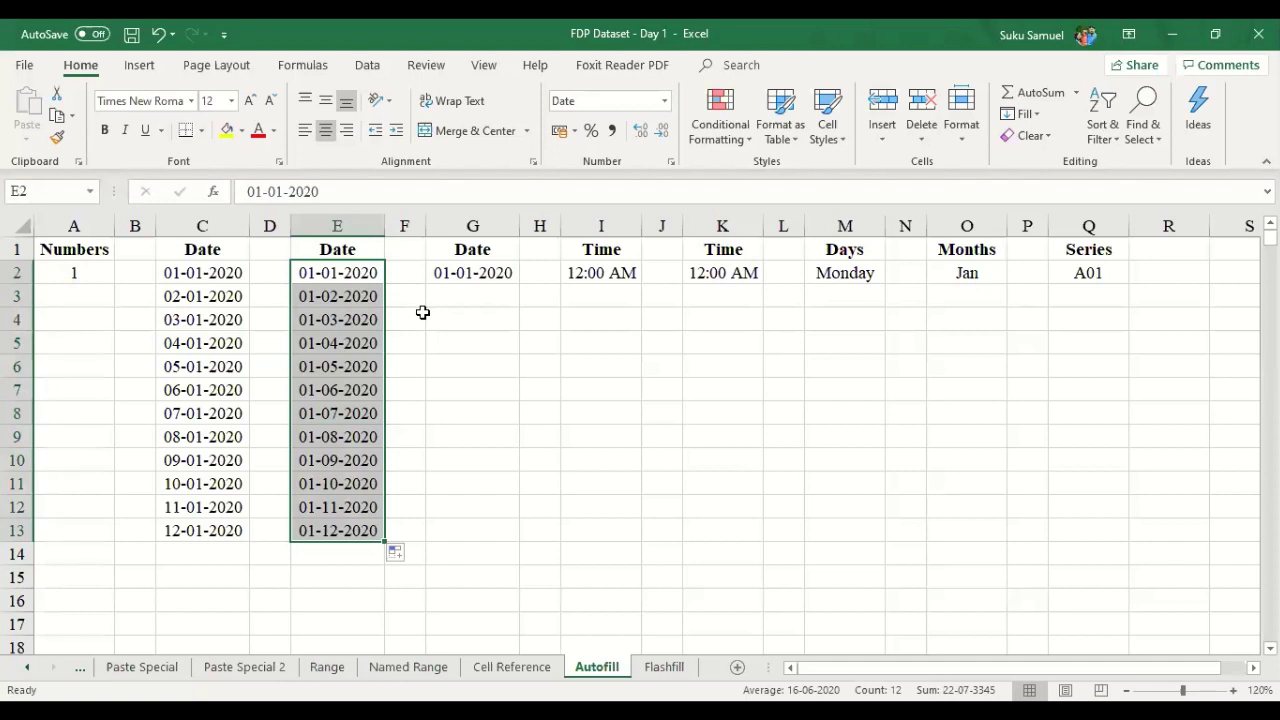
pyautogui.click(470, 298)
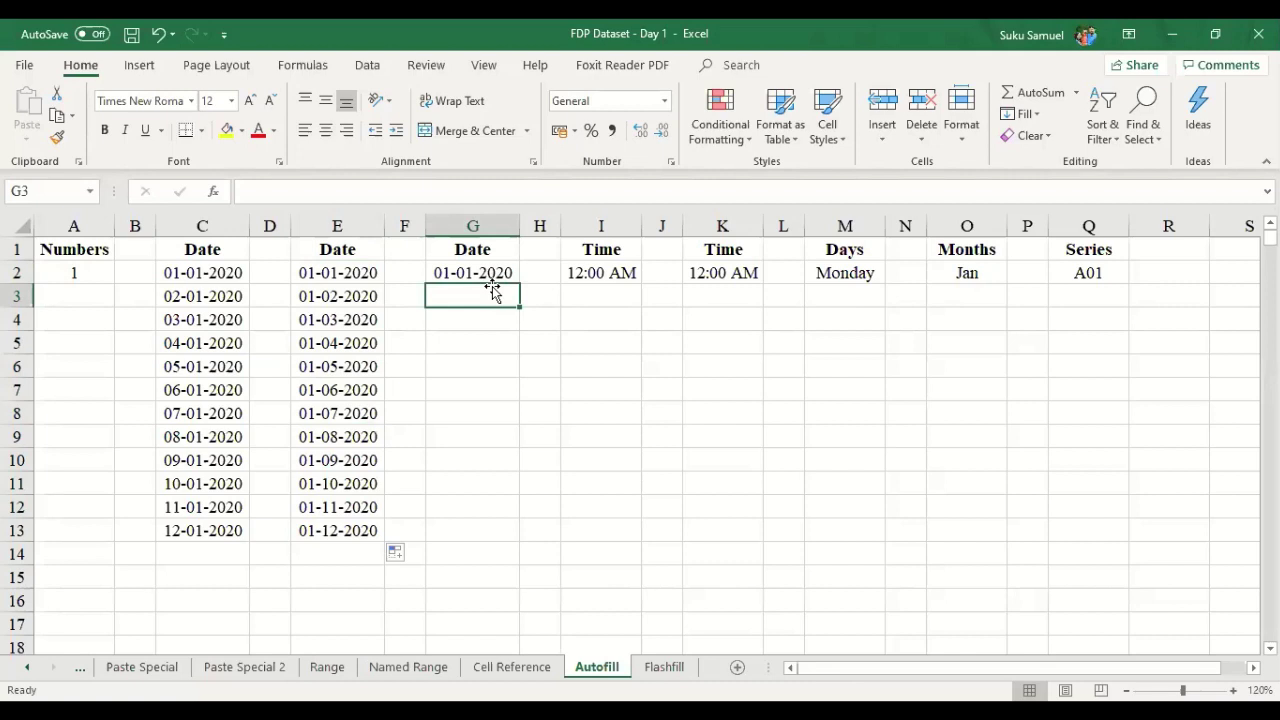
# - Enter 01-01-2021 in G3 and fill G2:G13 yearly through 01-01-2031, centred
pyautogui.write('0')
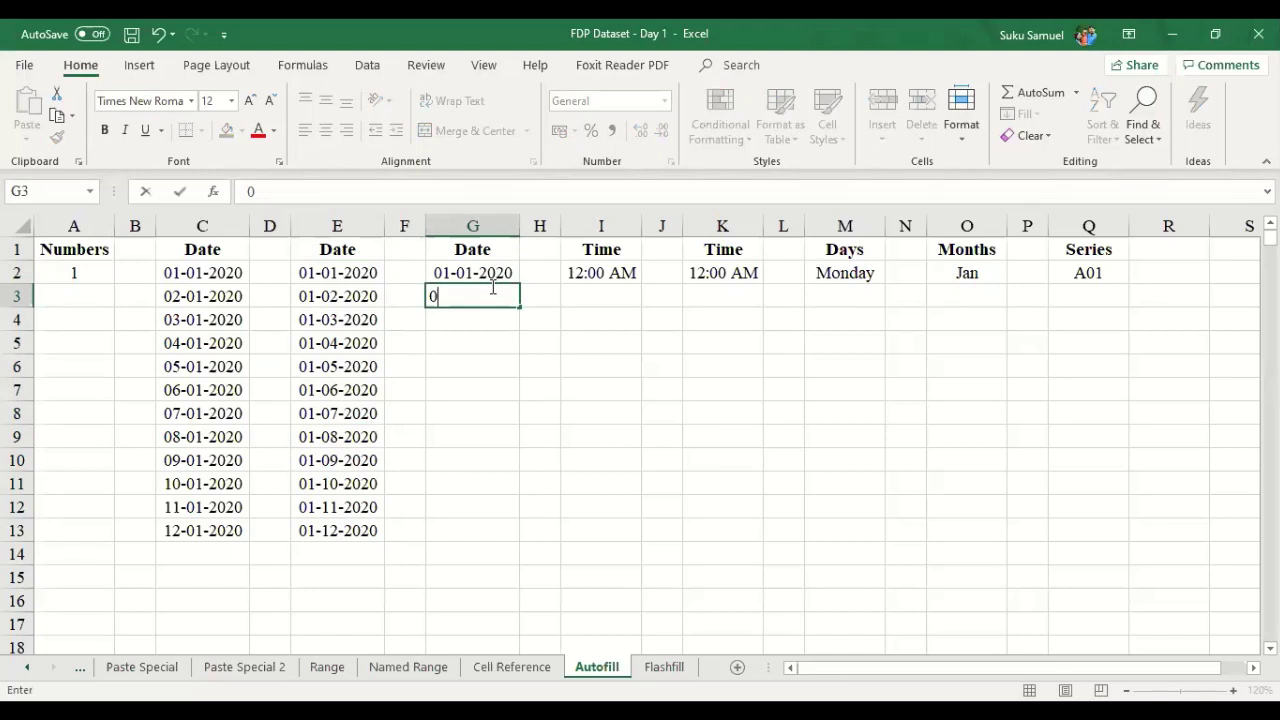
pyautogui.write('1-01-20')
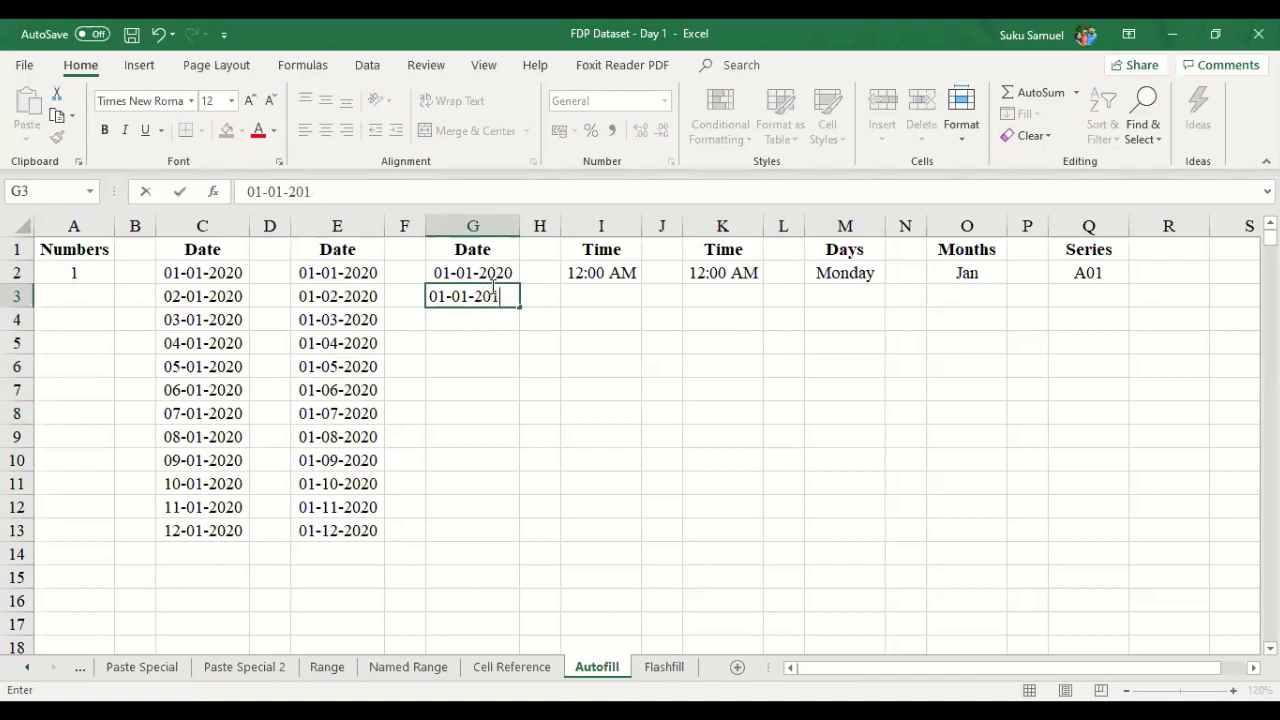
pyautogui.write('21')
pyautogui.press('Return')
pyautogui.moveTo(503, 272); pyautogui.dragTo(519, 540)
pyautogui.click(325, 130)
pyautogui.click(650, 342)
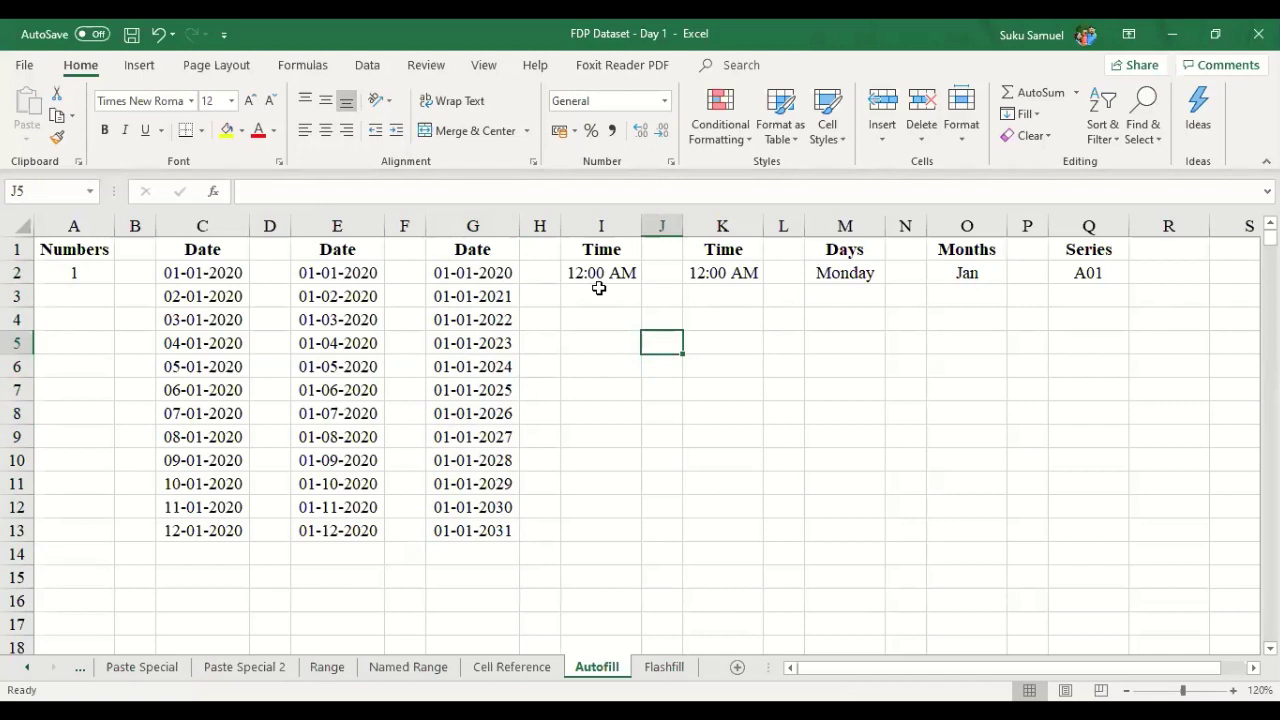
pyautogui.click(617, 275)
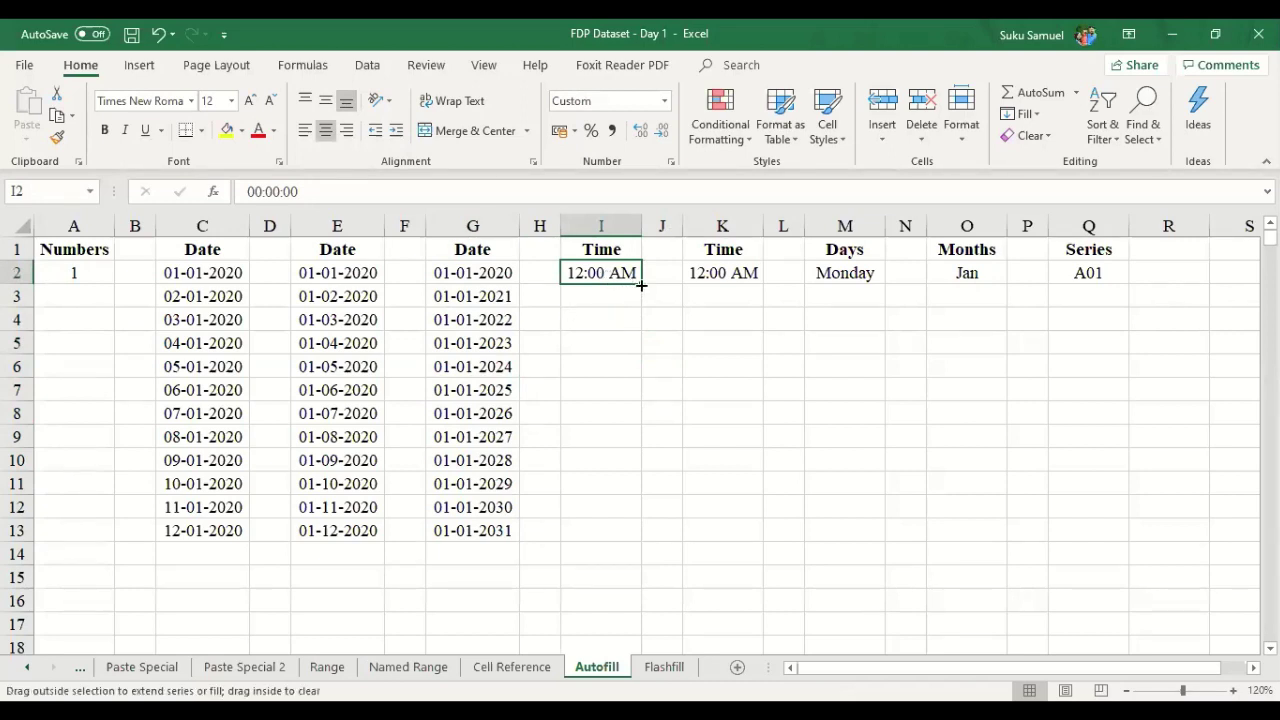
# - Fill I2:I13 hourly from 12:00 AM to 11:00 AM
pyautogui.click(630, 313)
pyautogui.press('Up')
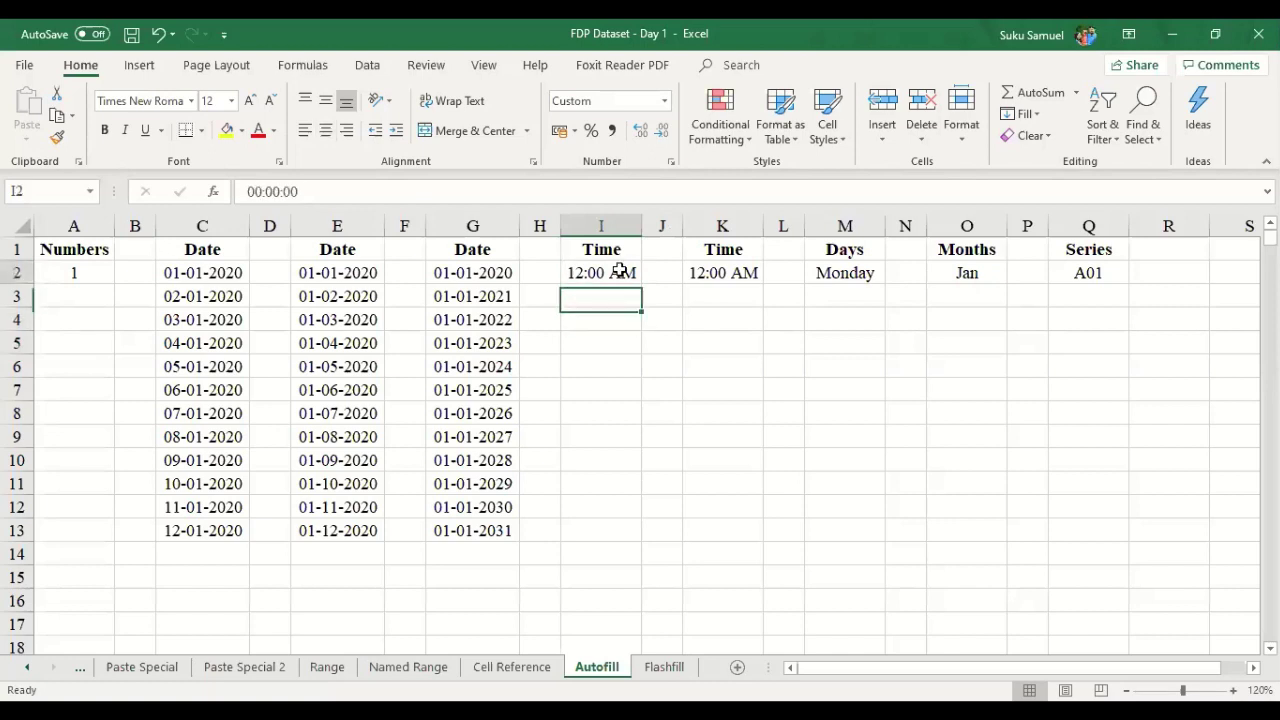
pyautogui.click(620, 270)
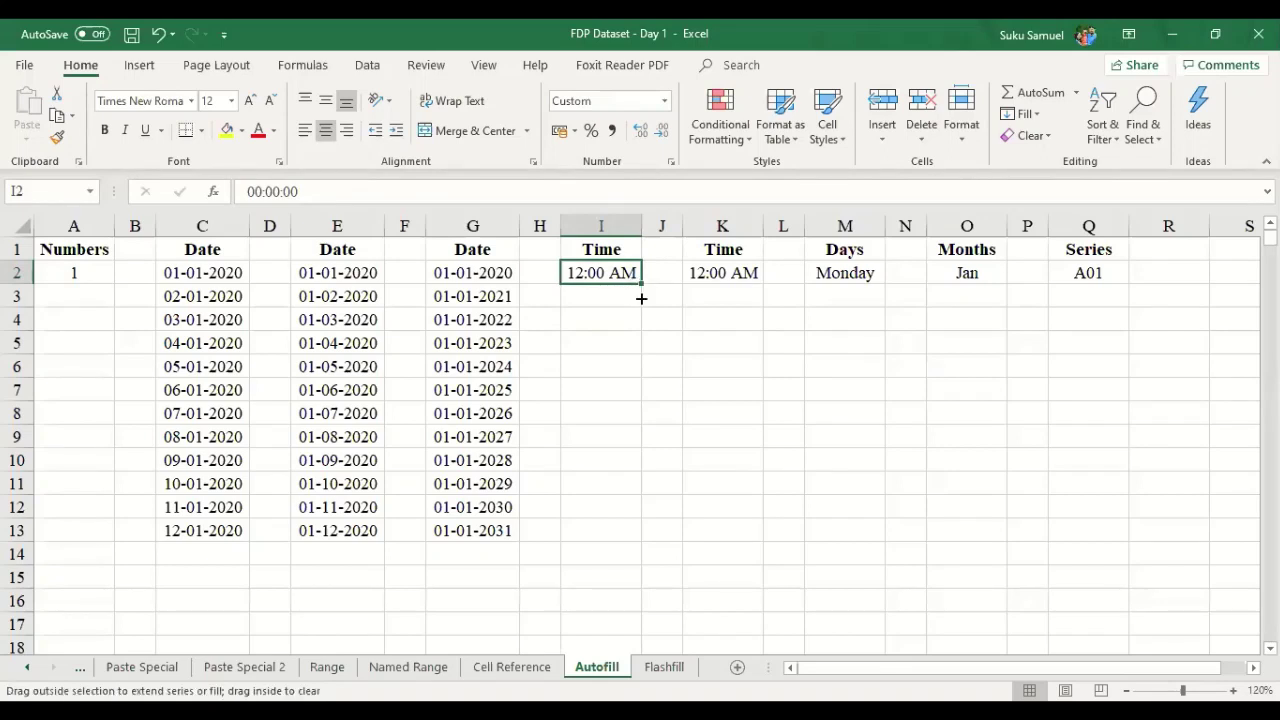
pyautogui.moveTo(641, 298); pyautogui.dragTo(641, 535)
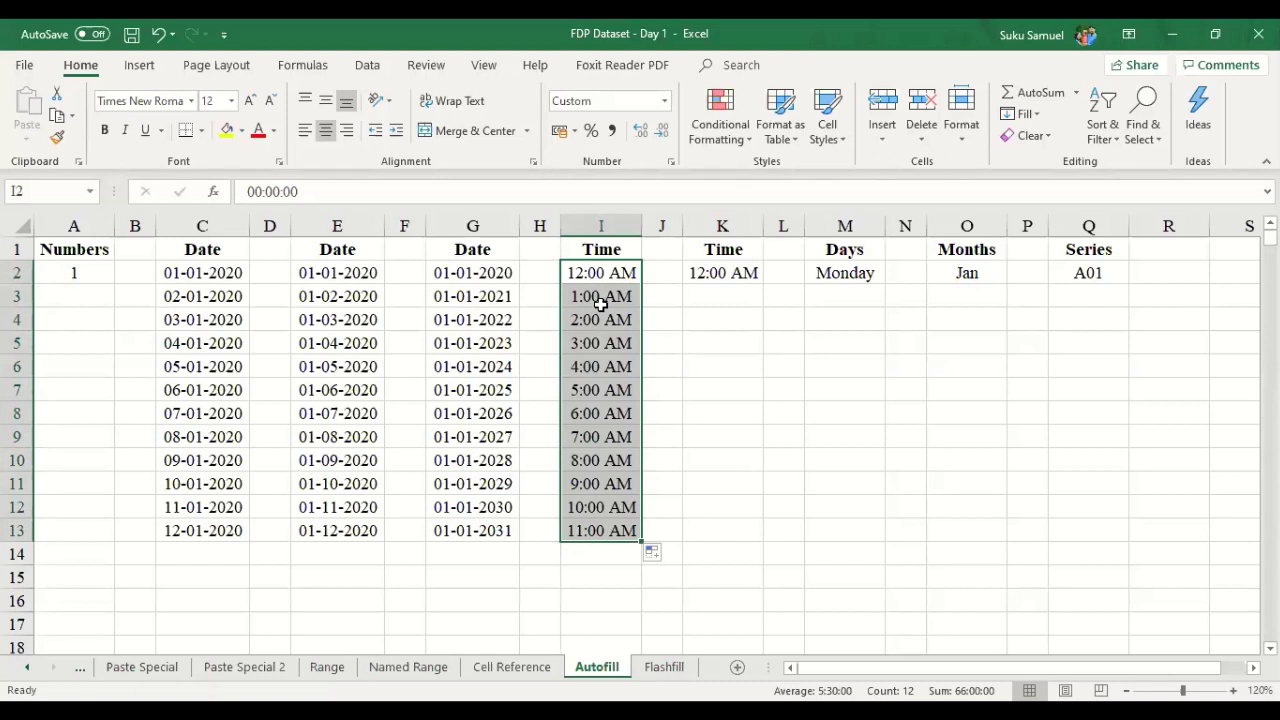
# - Enter 12:10 AM as the second time in K3
pyautogui.click(738, 297)
pyautogui.write('12')
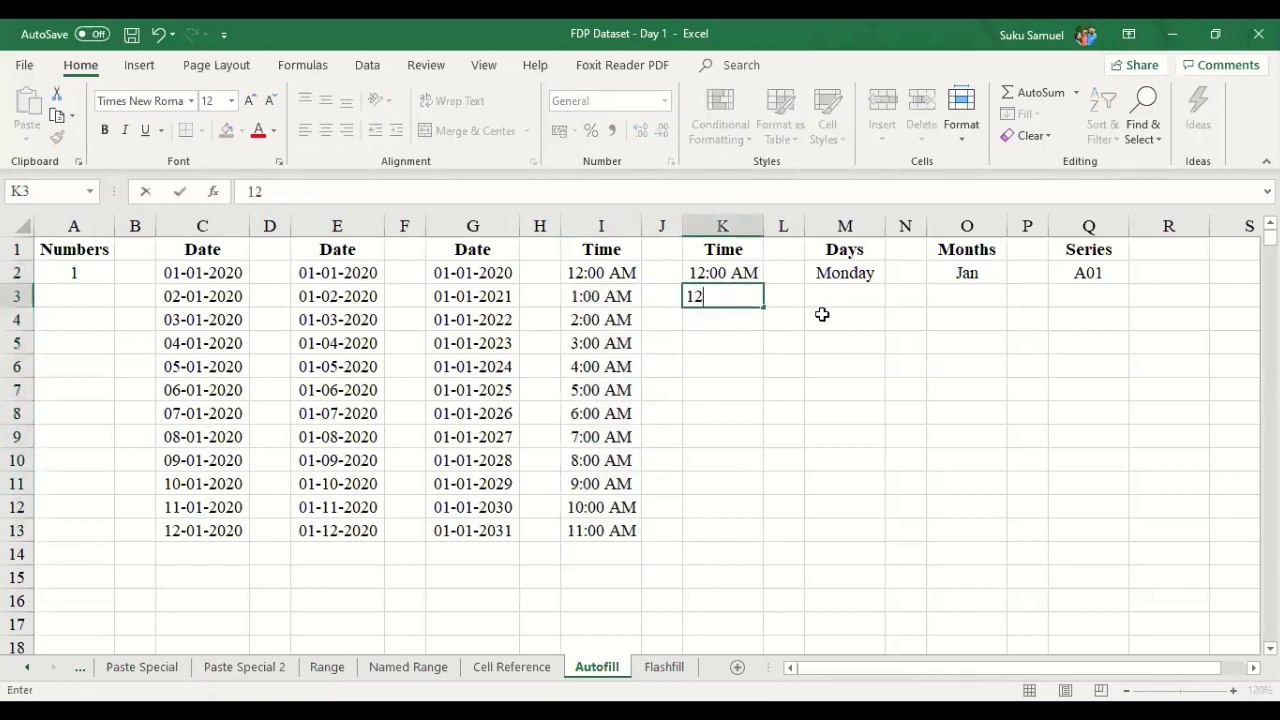
pyautogui.write(':10 AM')
pyautogui.press('Return')
pyautogui.click(740, 221)
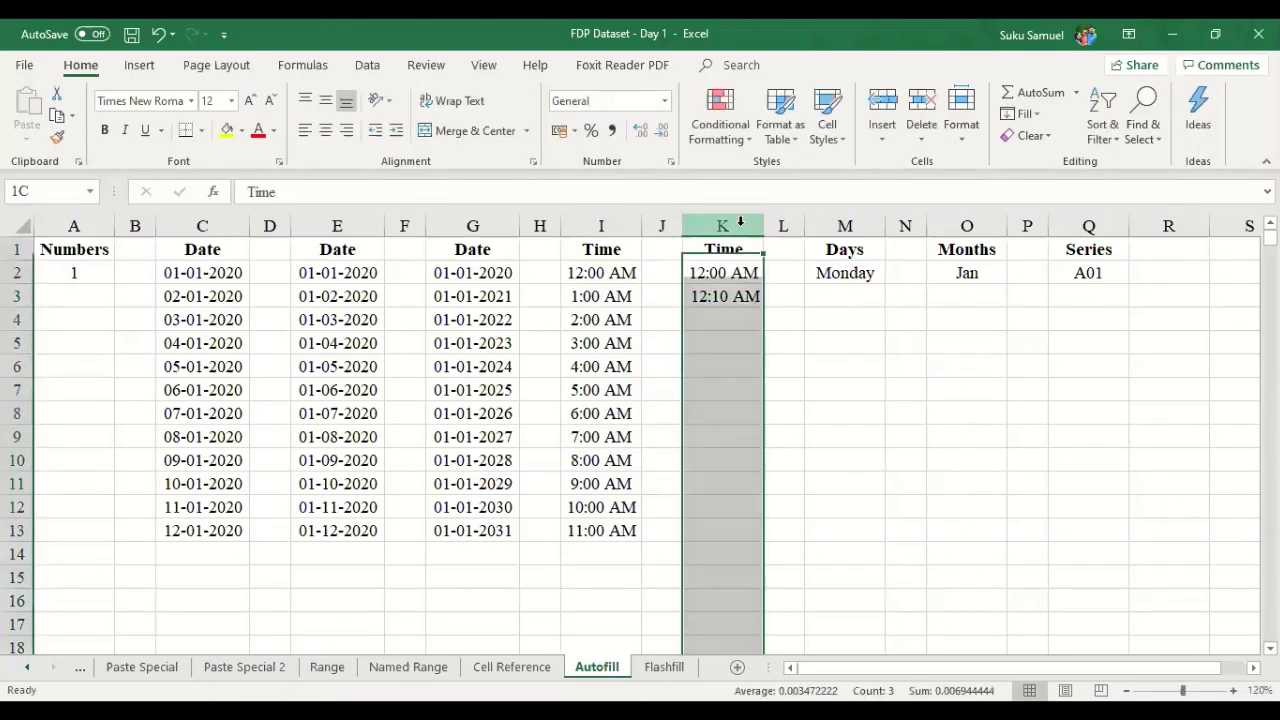
pyautogui.click(739, 357)
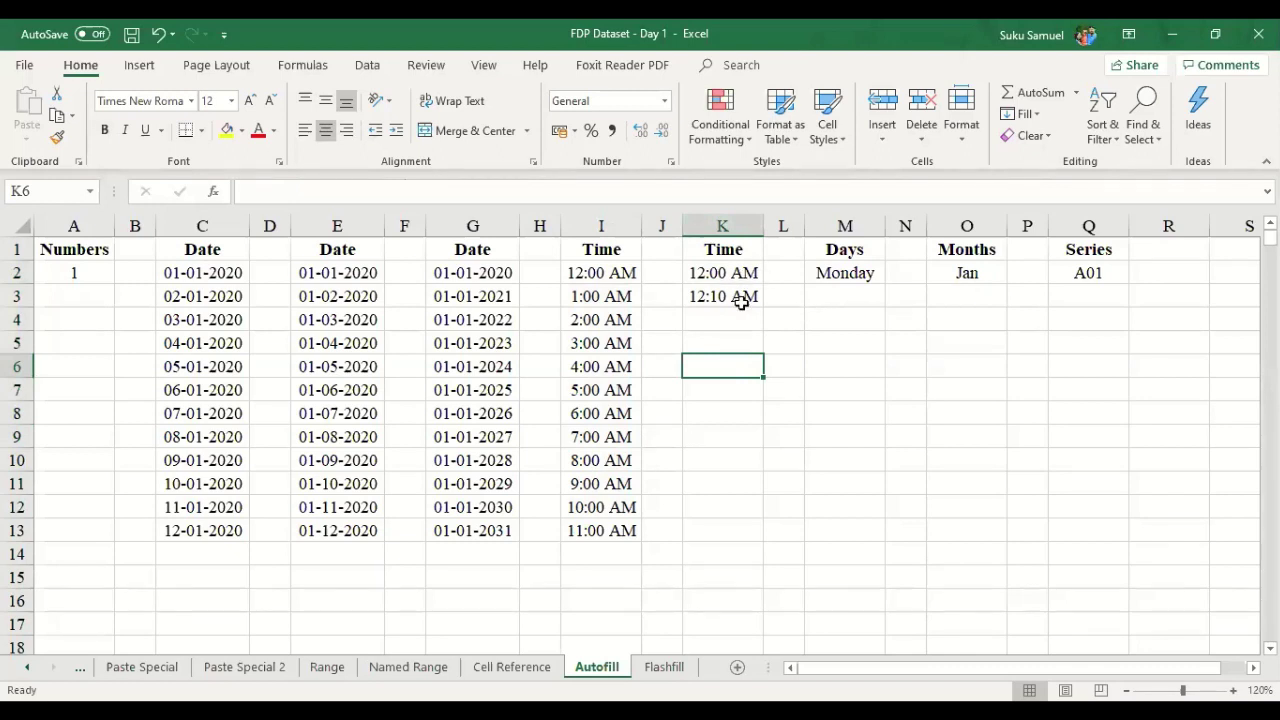
# - Fill K2:K13 in ten-minute steps, then select the filled times K3:K13
pyautogui.moveTo(741, 273); pyautogui.dragTo(746, 290)
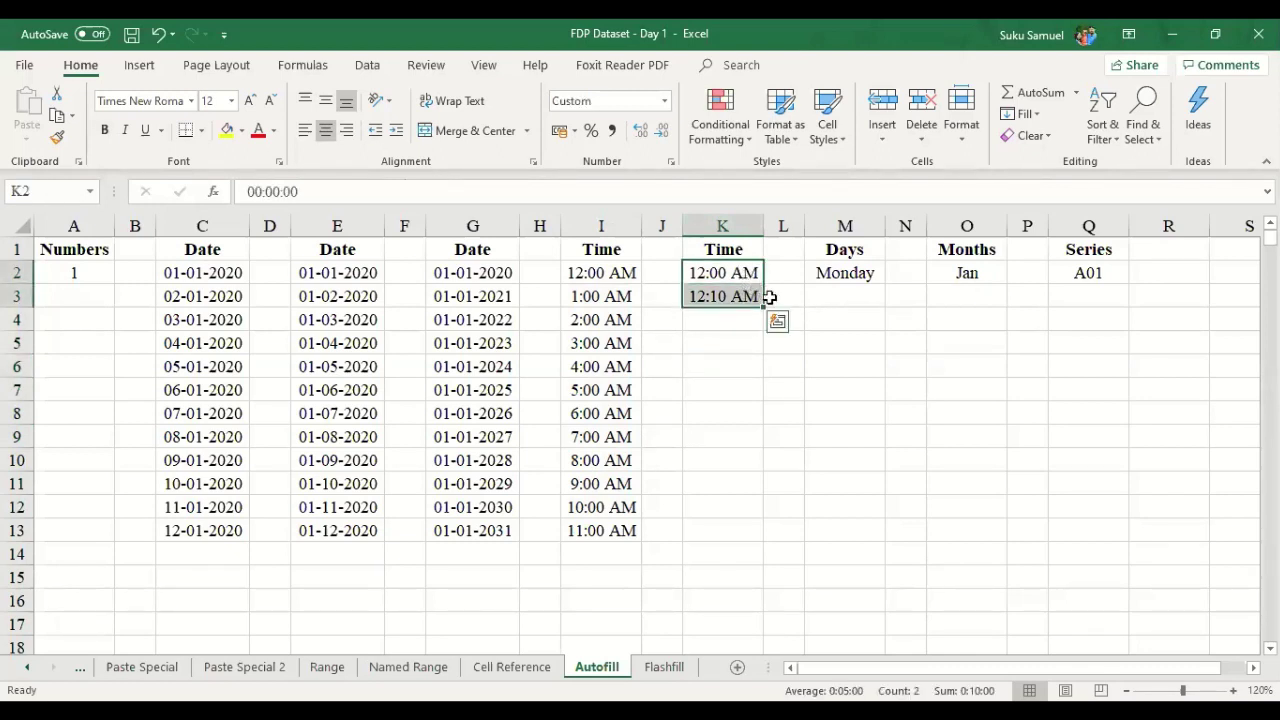
pyautogui.click(810, 294)
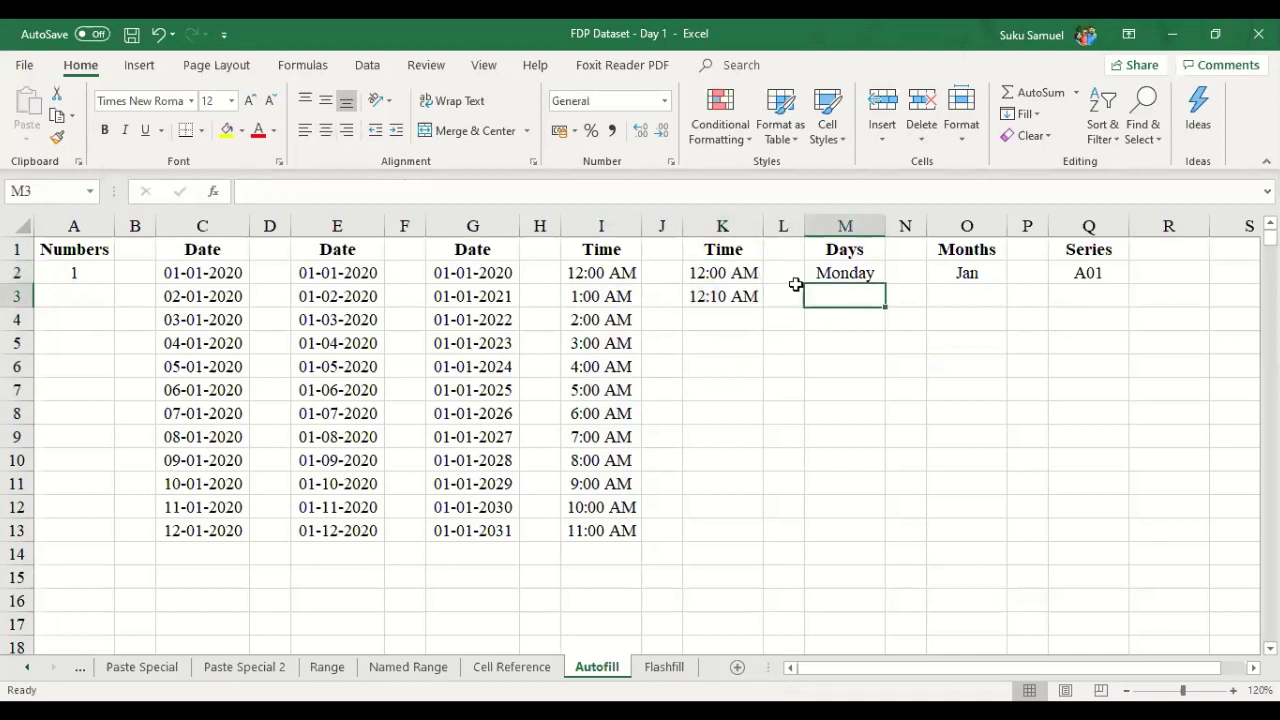
pyautogui.click(748, 272)
pyautogui.moveTo(748, 272); pyautogui.dragTo(748, 294)
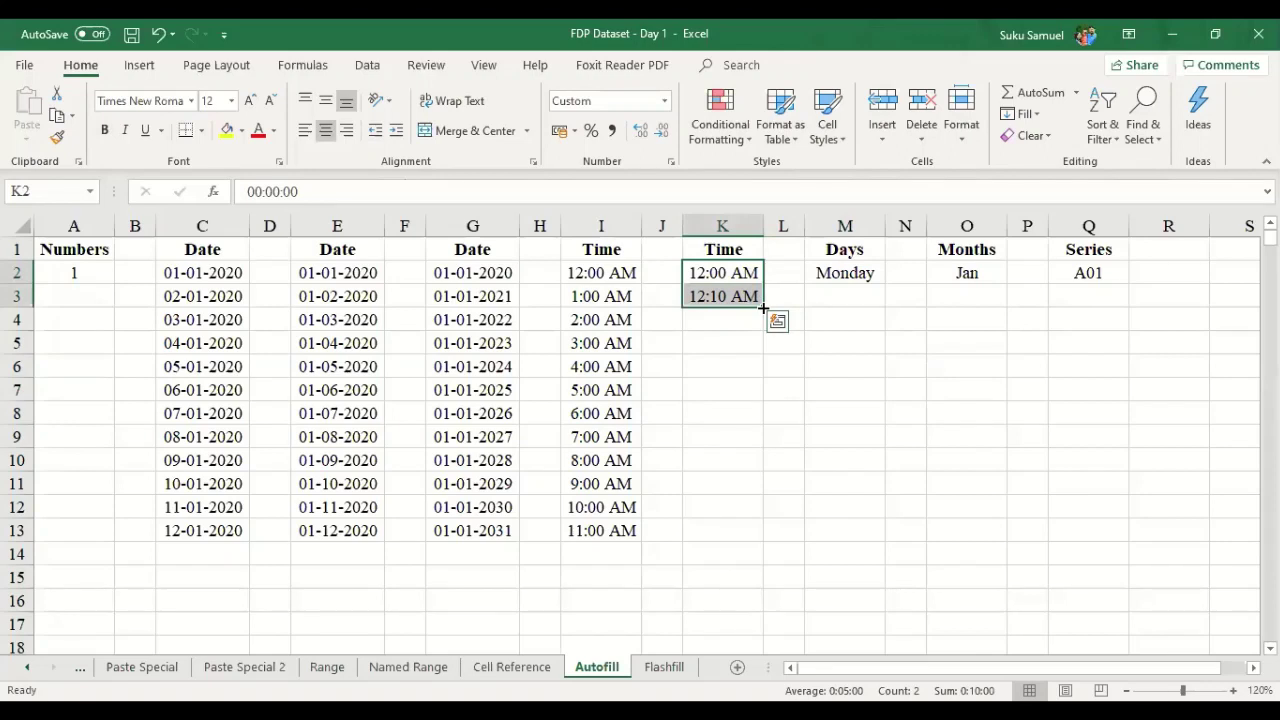
pyautogui.moveTo(763, 308); pyautogui.dragTo(761, 320)
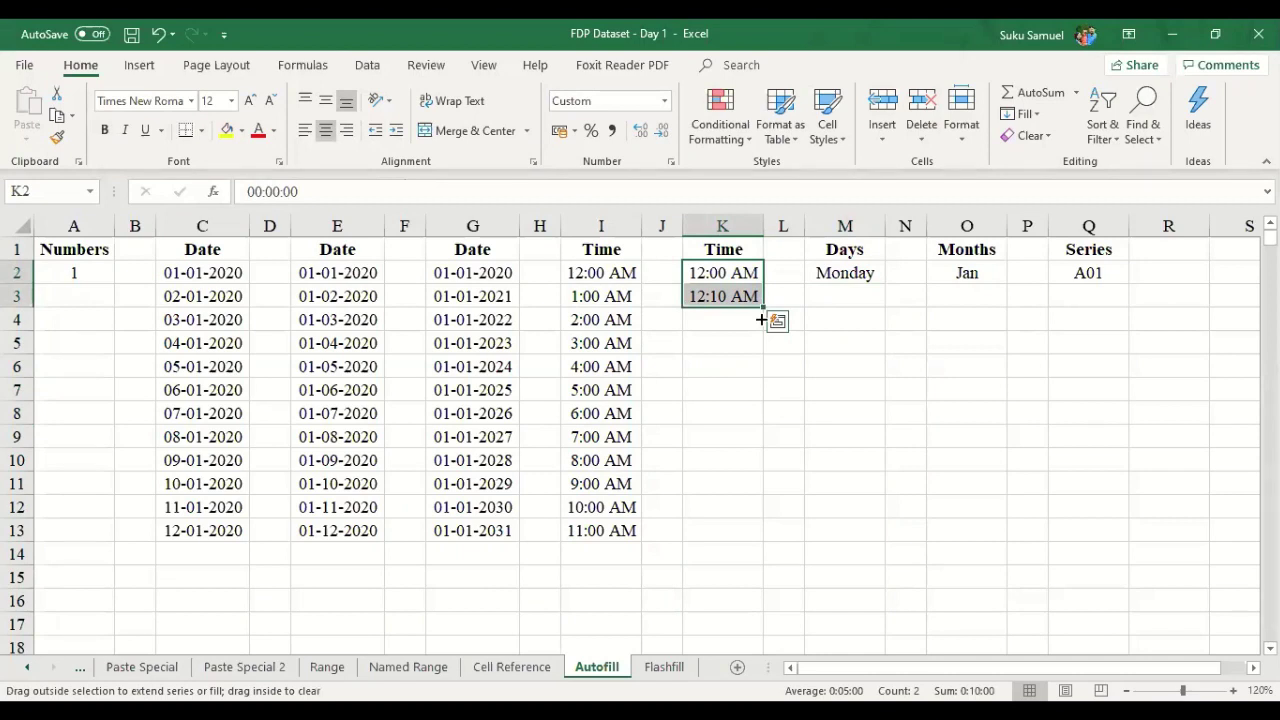
pyautogui.moveTo(761, 320); pyautogui.dragTo(765, 535)
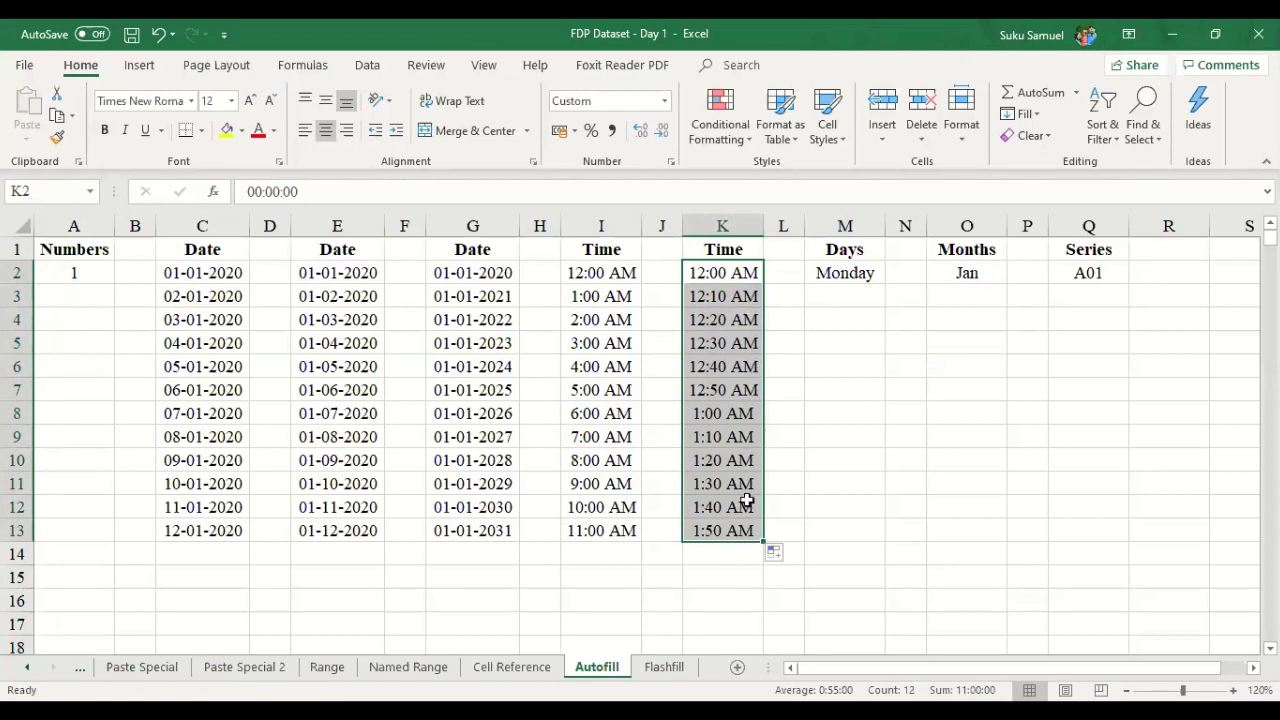
pyautogui.press('Down')
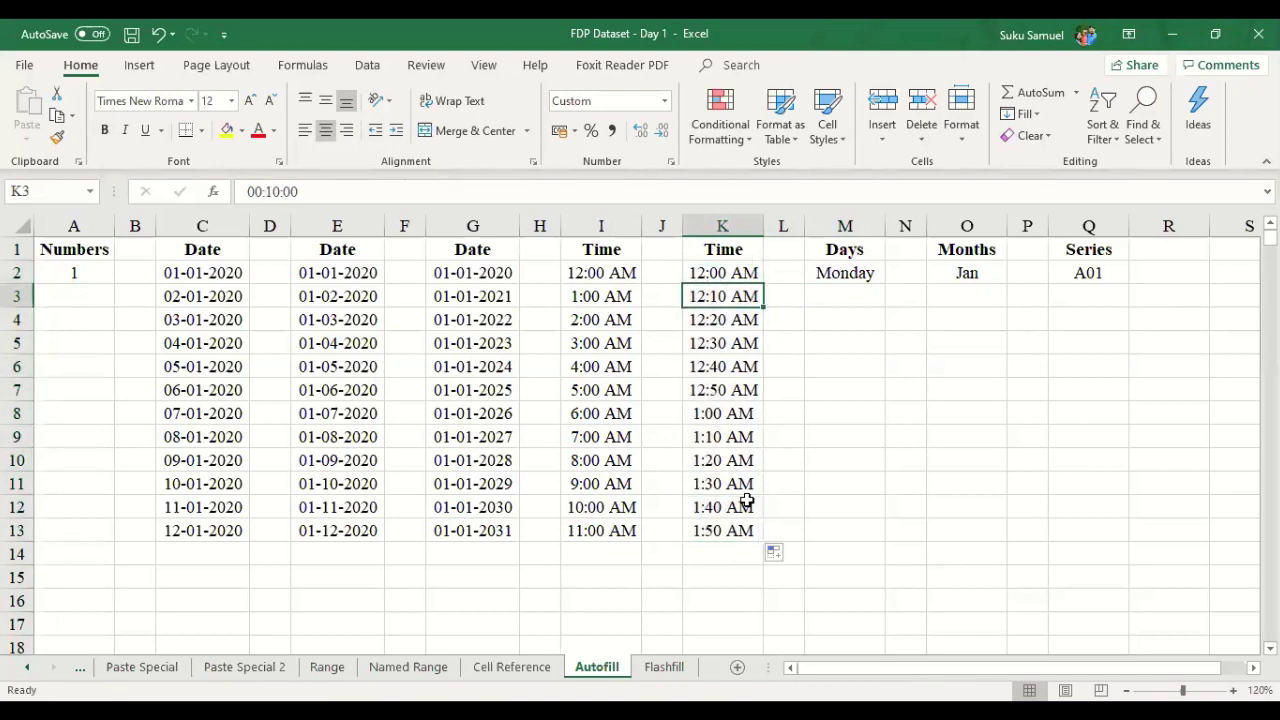
pyautogui.hotkey('shift', 'Down')
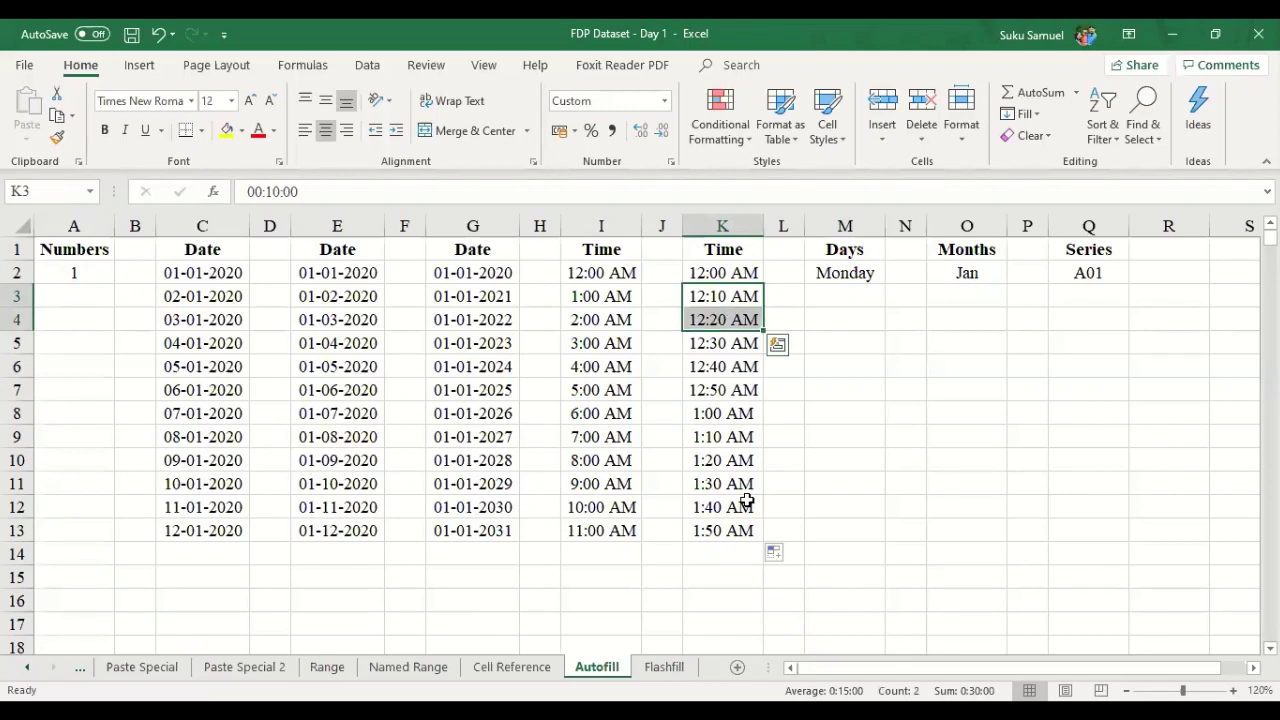
pyautogui.hotkey('ctrl', 'shift', 'Down')
# - Clear the ten-minute times from K3:K13, leaving 12:00 AM in K2
pyautogui.press('Delete')
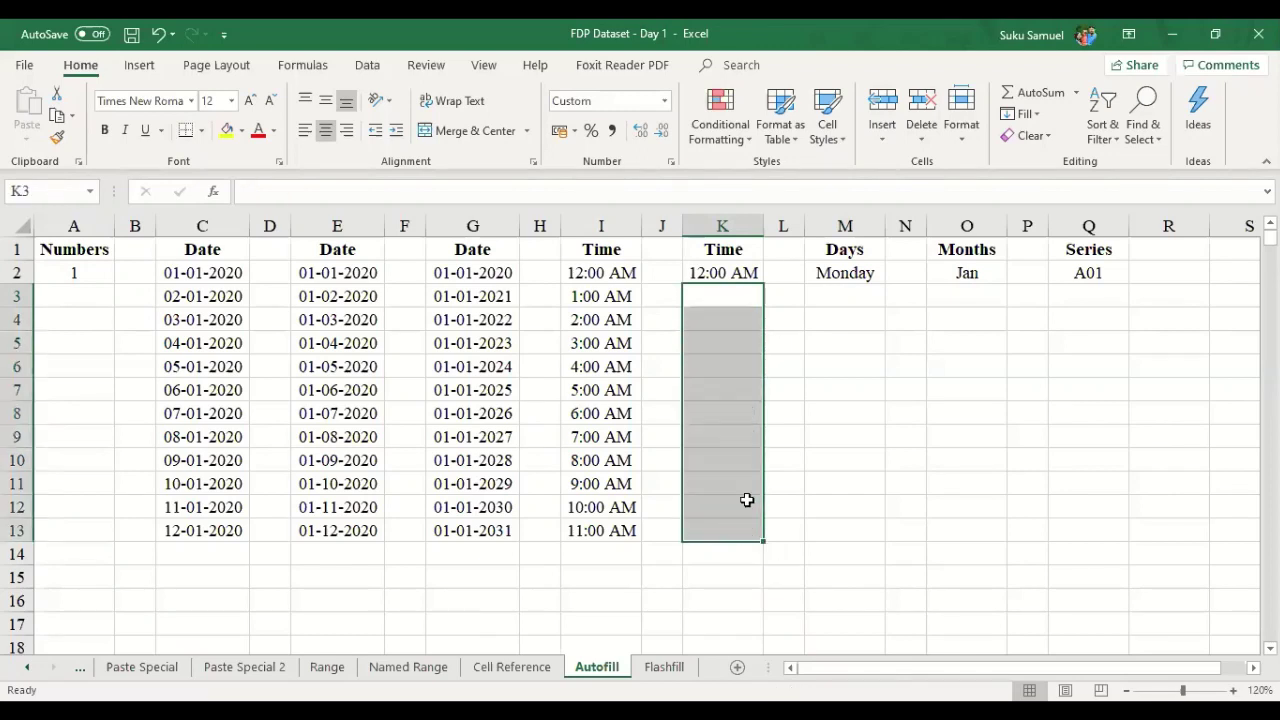
pyautogui.press('Left')
pyautogui.press('Right')
pyautogui.write('12:')
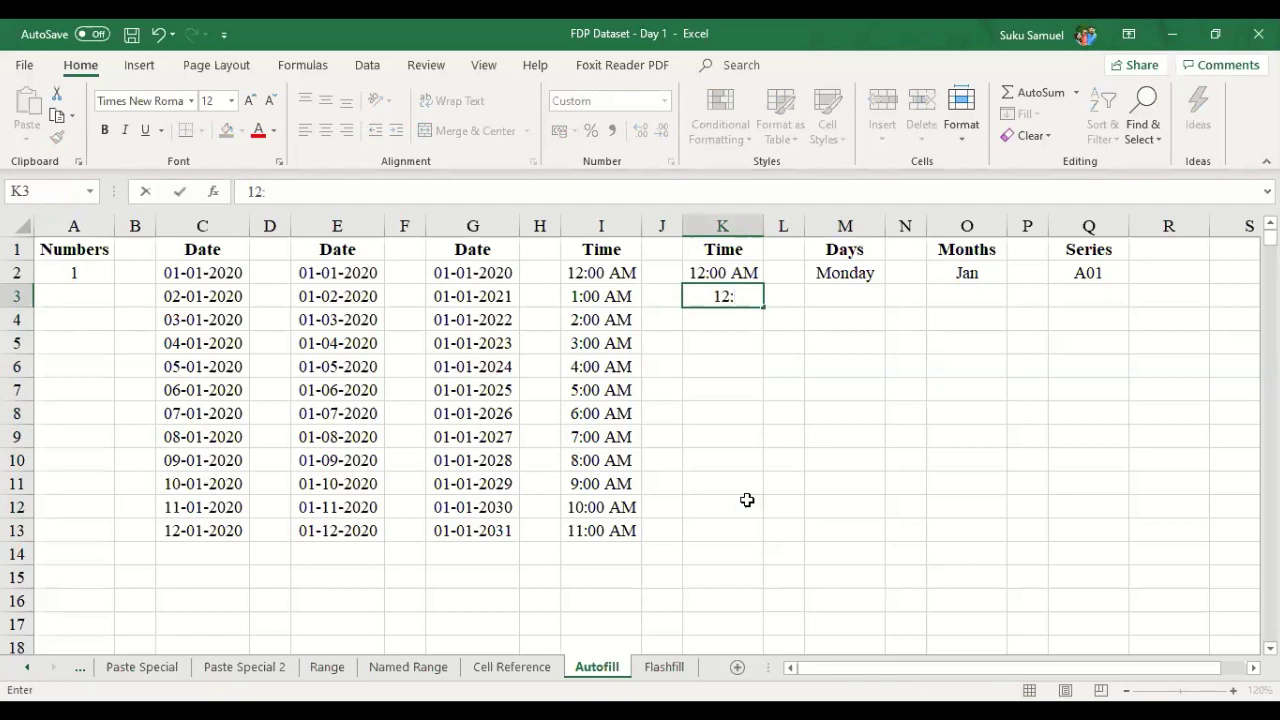
pyautogui.write('00')
pyautogui.press('Up')
pyautogui.write('1')
pyautogui.press('BackSpace')
pyautogui.press('Escape')
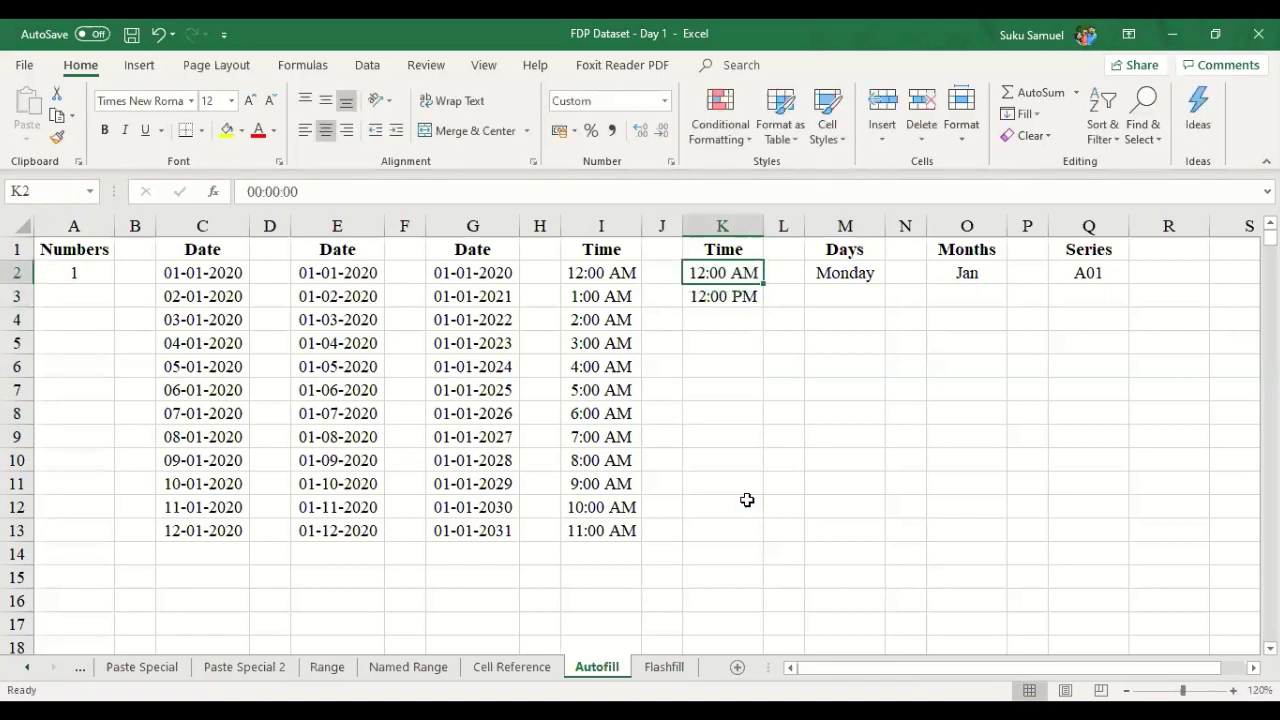
# - Change K3 to 12:15 AM and fill K2:K12 in 15-minute steps to 2:30 AM
pyautogui.press('Down')
pyautogui.press('F2')
pyautogui.press('BackSpace')
pyautogui.press('BackSpace')
pyautogui.press('BackSpace')
pyautogui.press('BackSpace')
pyautogui.press('BackSpace')
pyautogui.write('15 ')
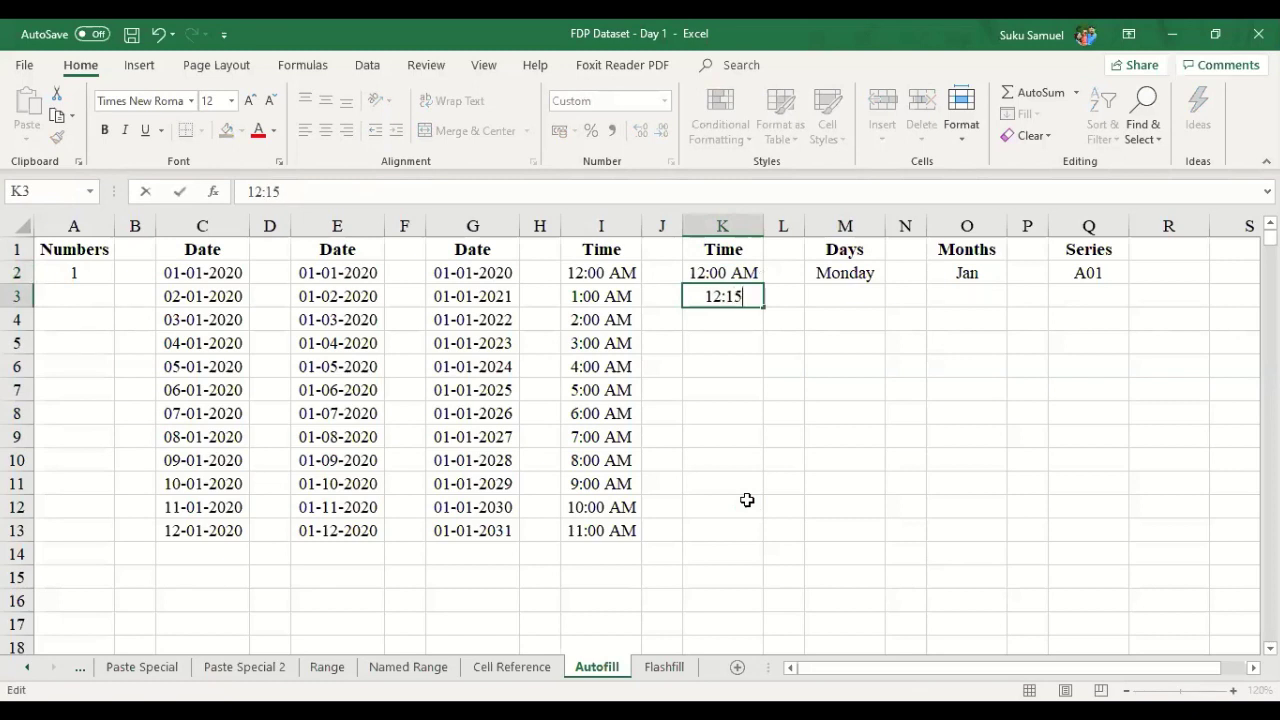
pyautogui.write('A')
pyautogui.press('Return')
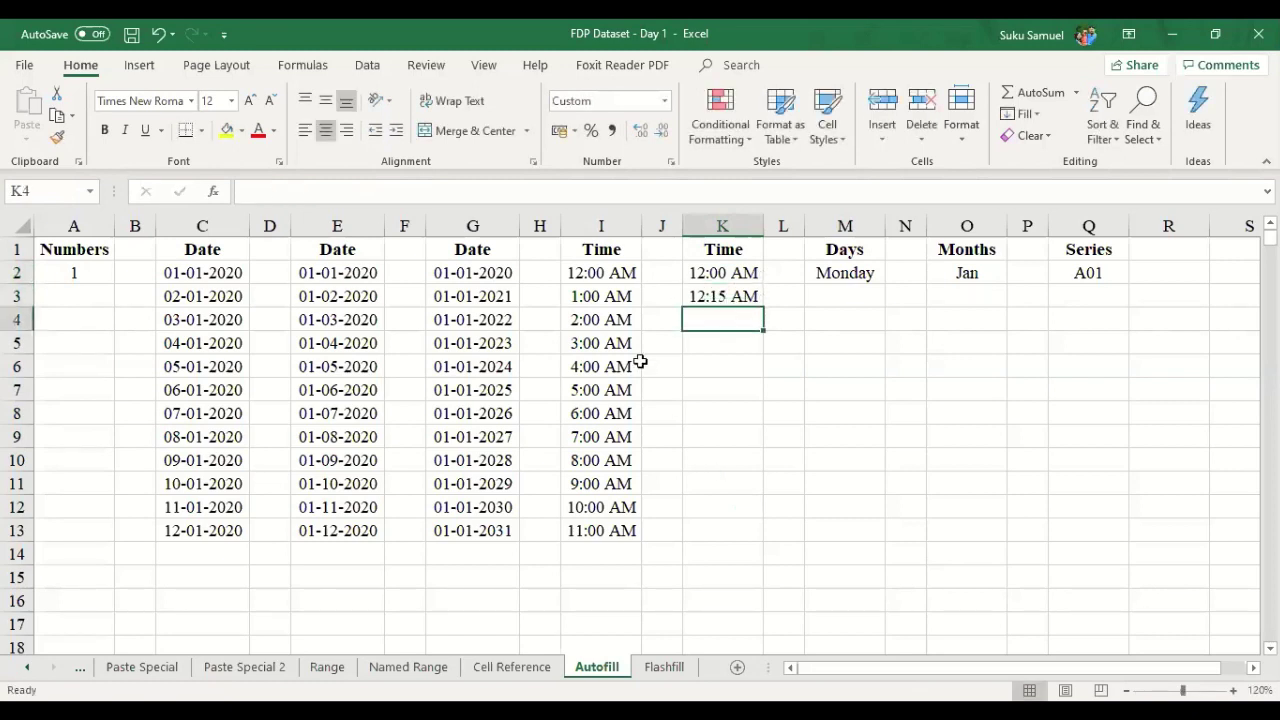
pyautogui.click(757, 277)
pyautogui.moveTo(757, 277); pyautogui.dragTo(760, 292)
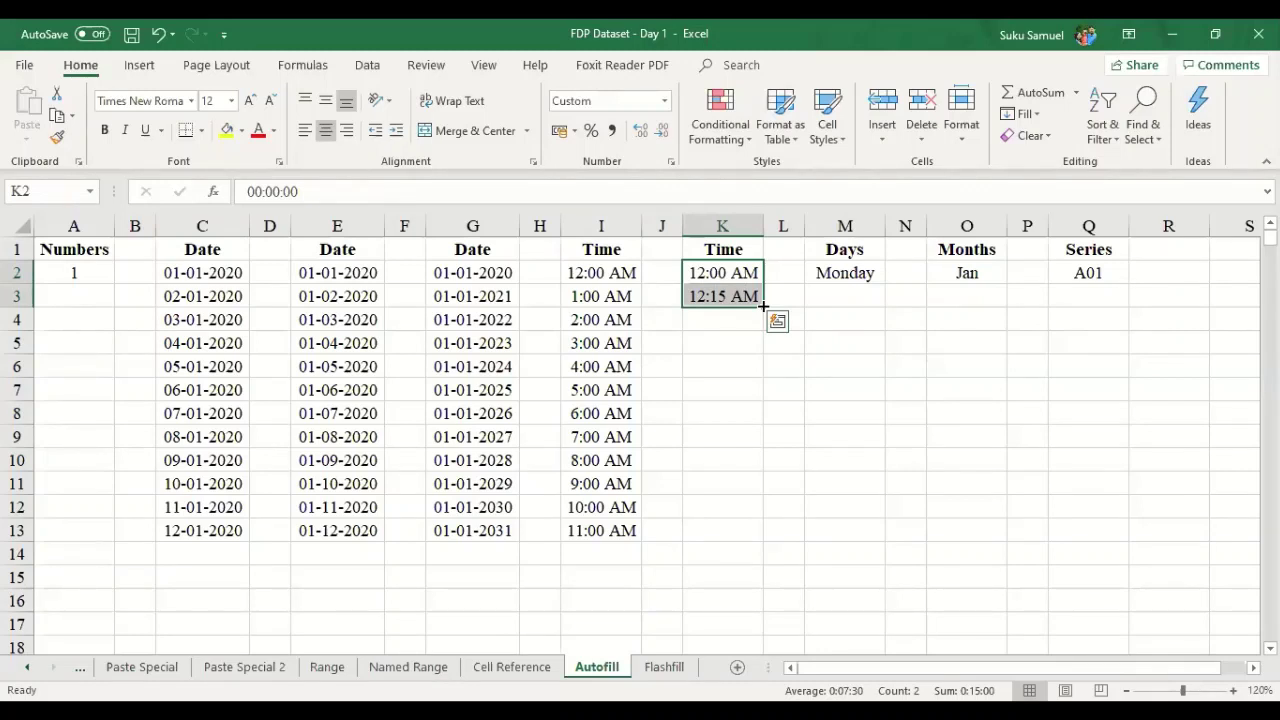
pyautogui.moveTo(763, 305); pyautogui.dragTo(765, 510)
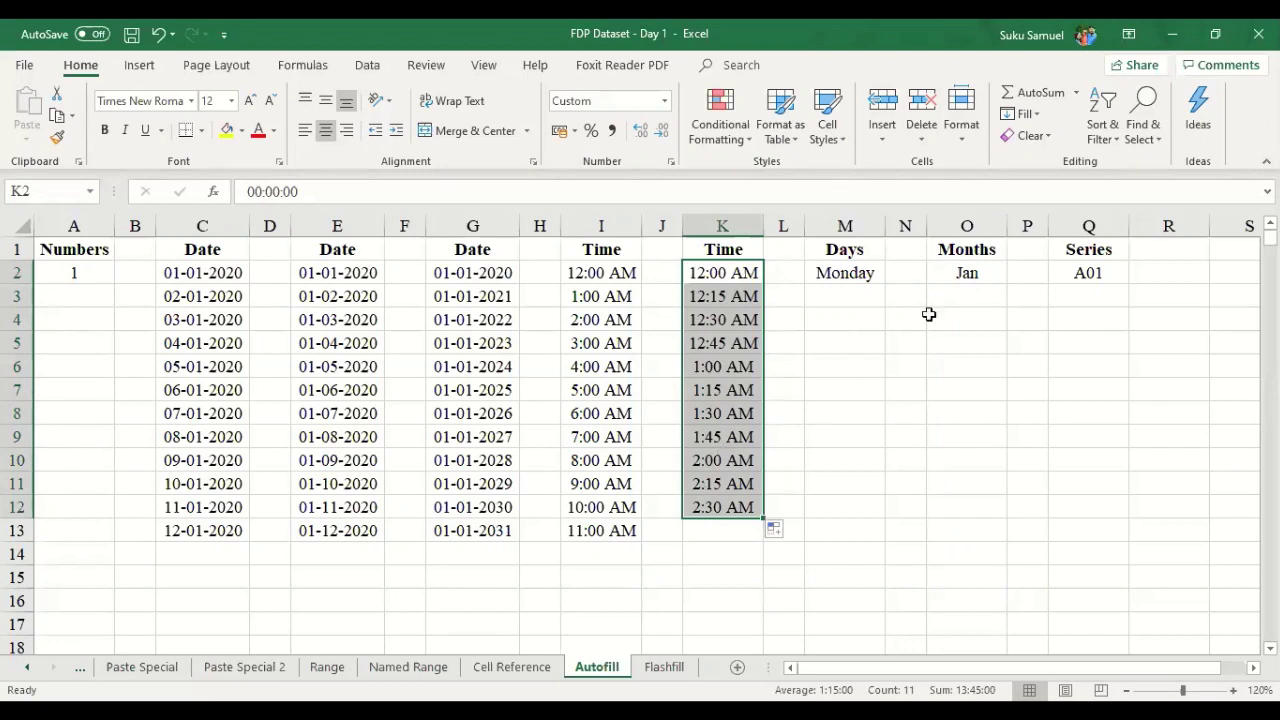
# - Fill day names from Monday in M2 down to M13
pyautogui.click(858, 285)
pyautogui.click(851, 228)
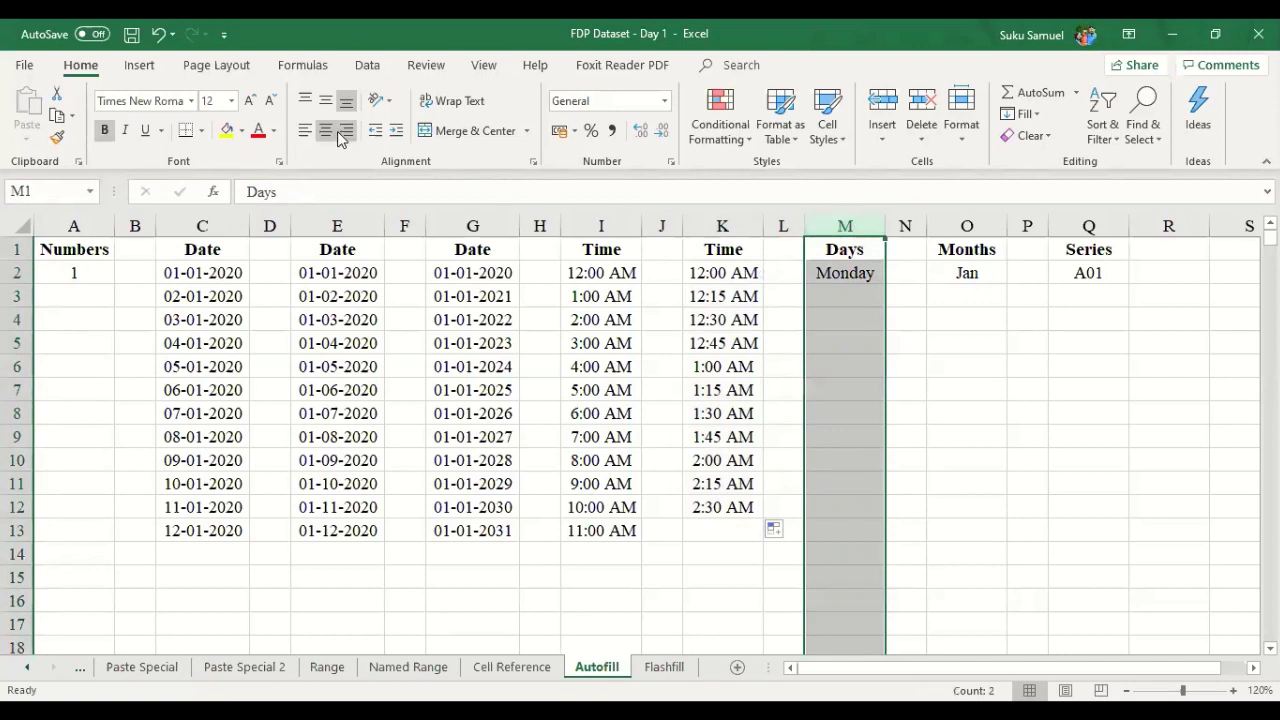
pyautogui.click(846, 276)
pyautogui.moveTo(885, 286); pyautogui.dragTo(862, 534)
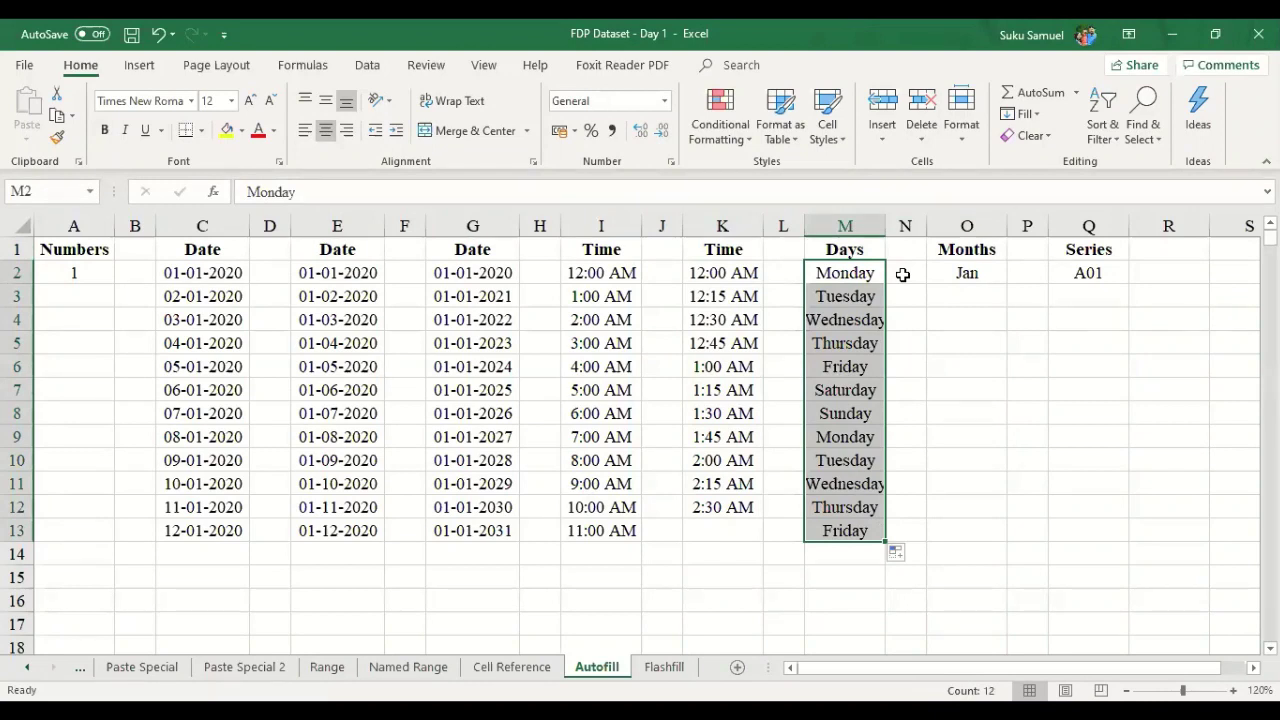
pyautogui.hotkey('ctrl', 'z')
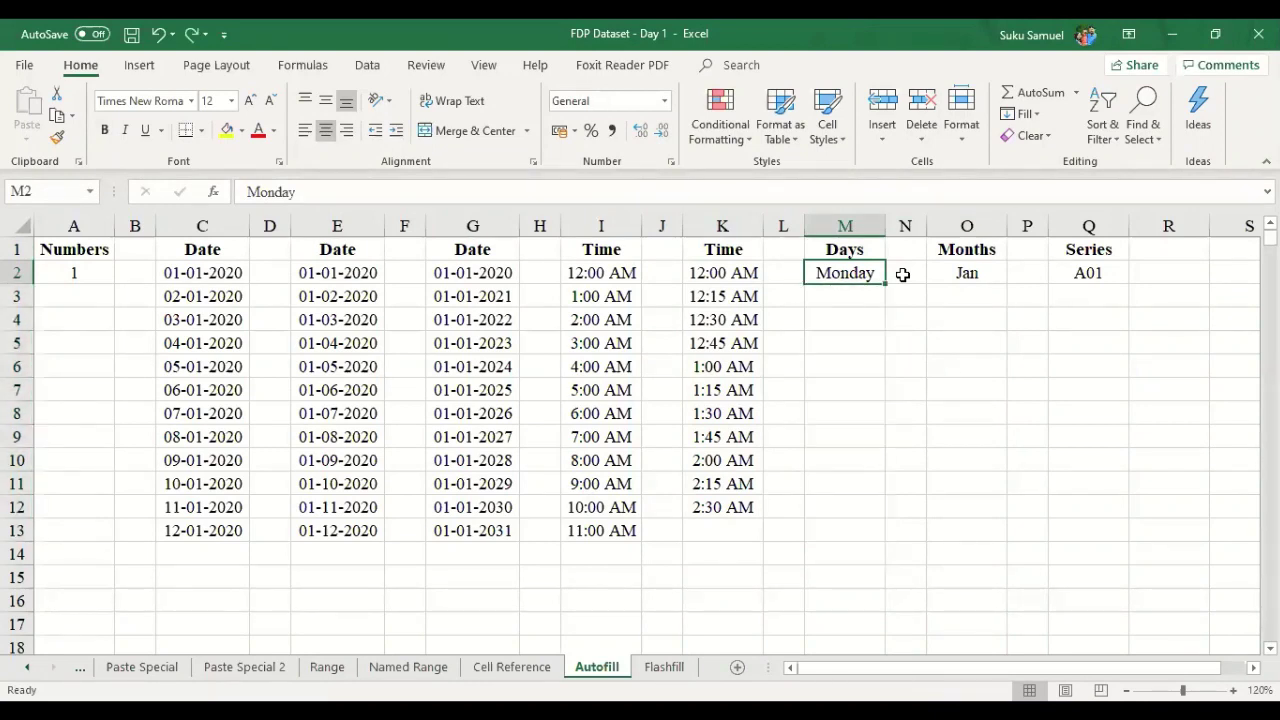
pyautogui.moveTo(884, 285); pyautogui.dragTo(888, 540)
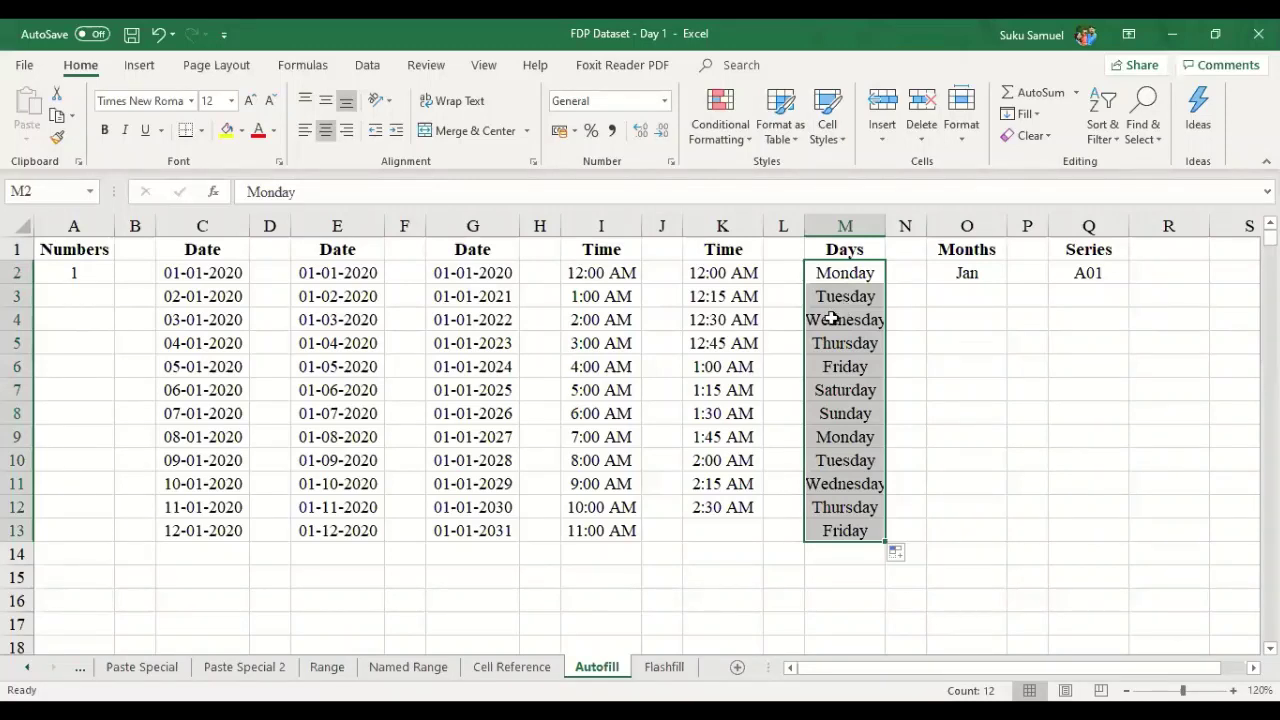
# - Switch the fill to all days including weekends and autofit column M to fit Wednesday
pyautogui.click(903, 556)
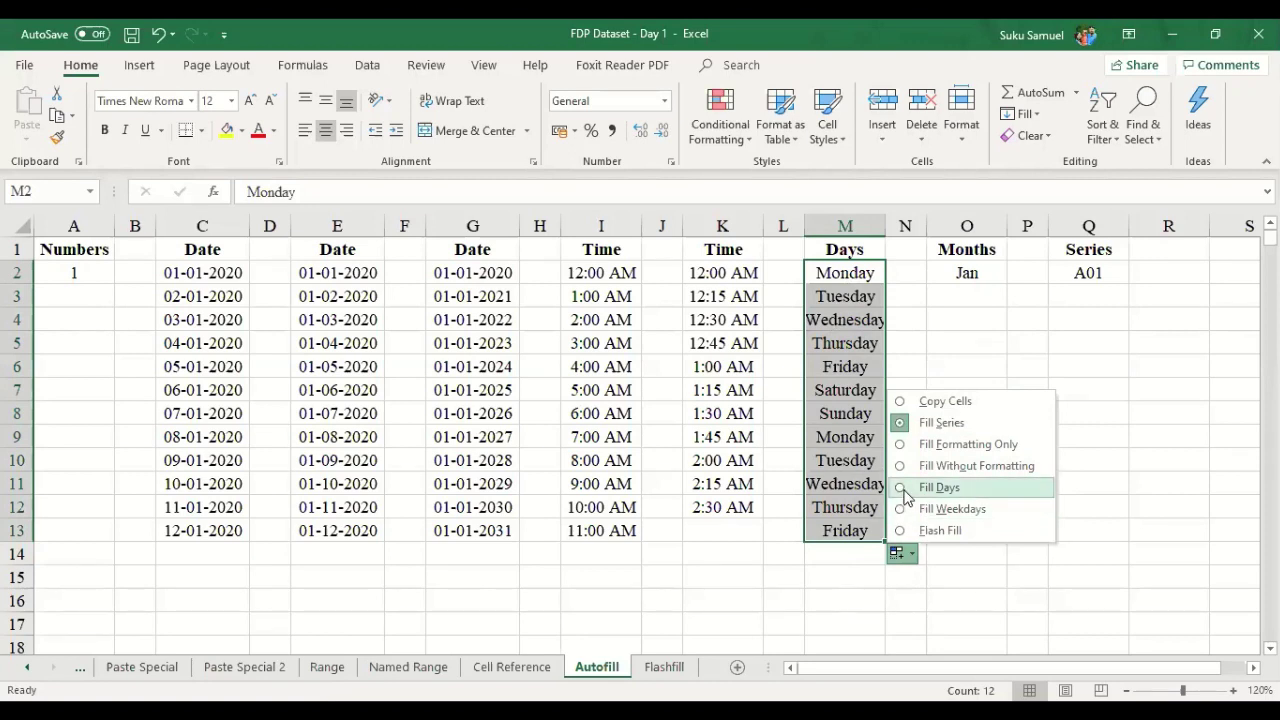
pyautogui.click(902, 508)
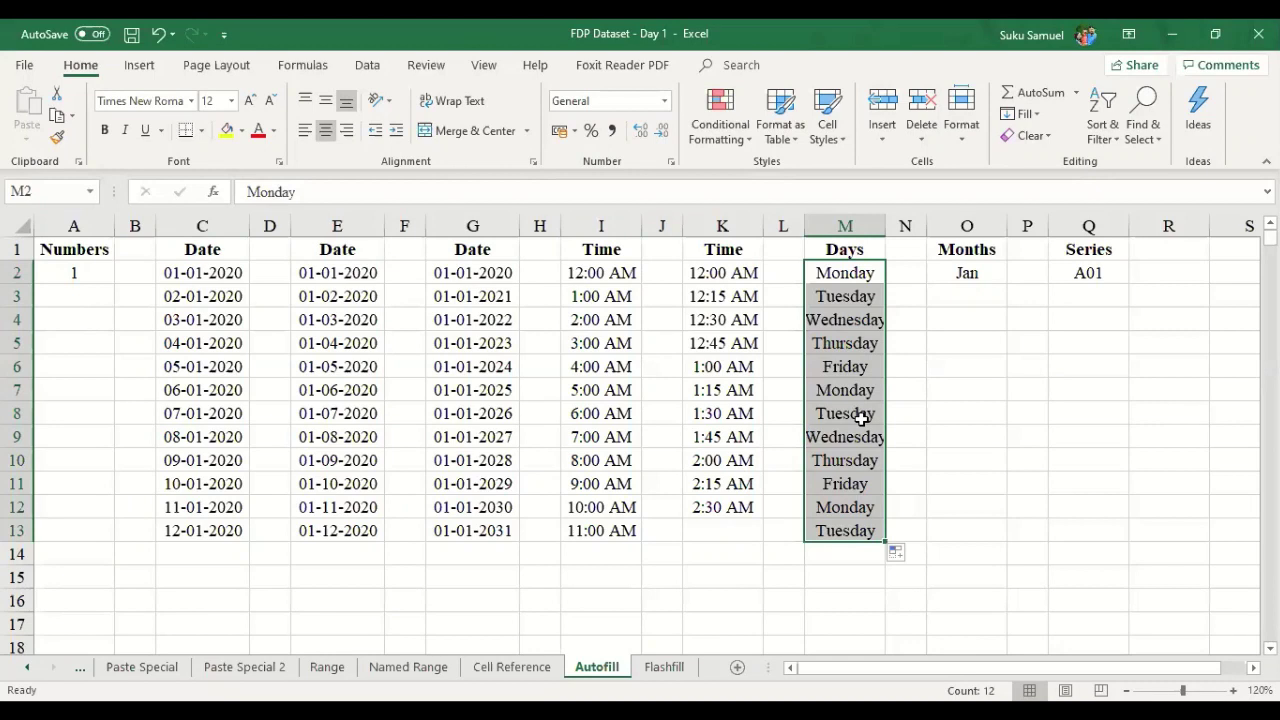
pyautogui.click(898, 553)
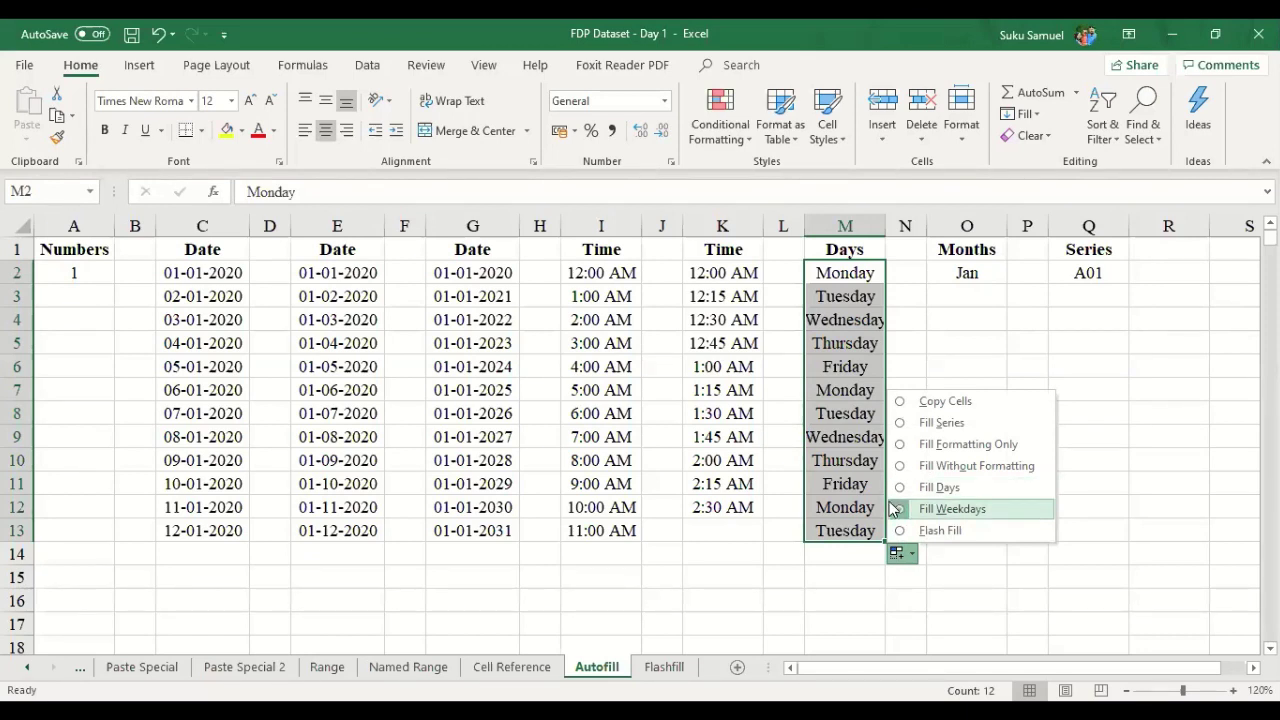
pyautogui.click(900, 488)
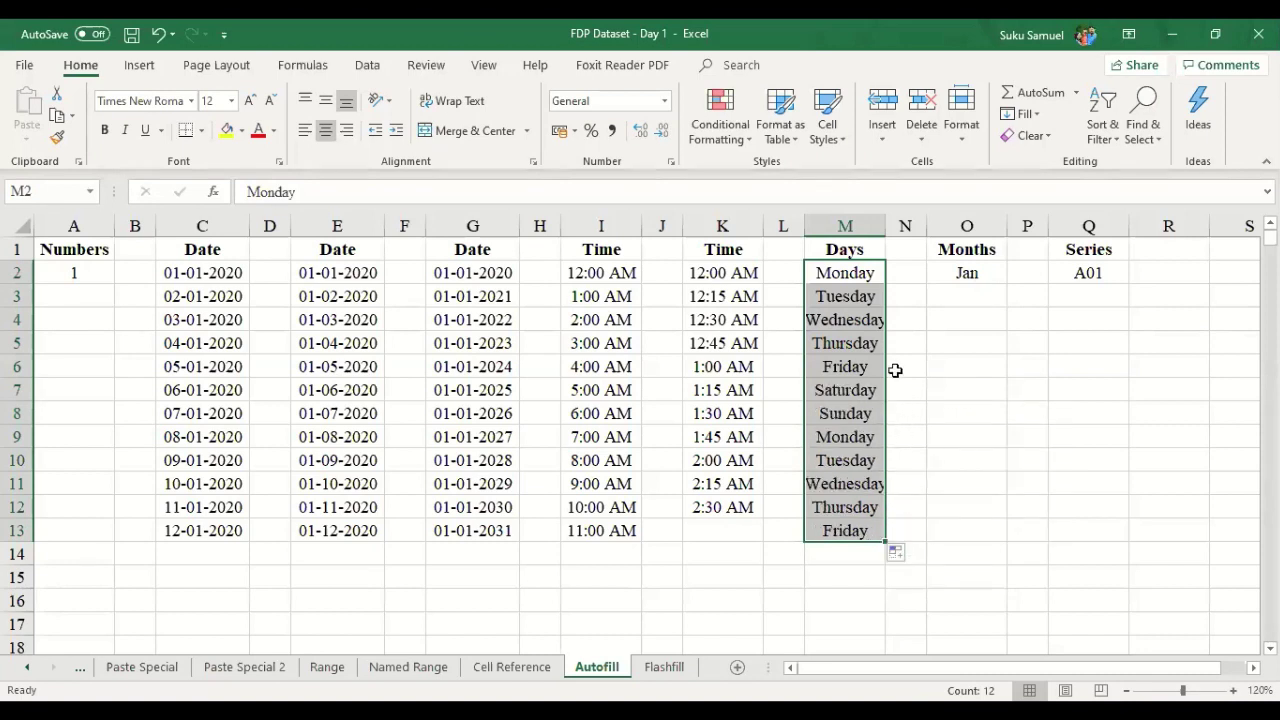
pyautogui.doubleClick(885, 226)
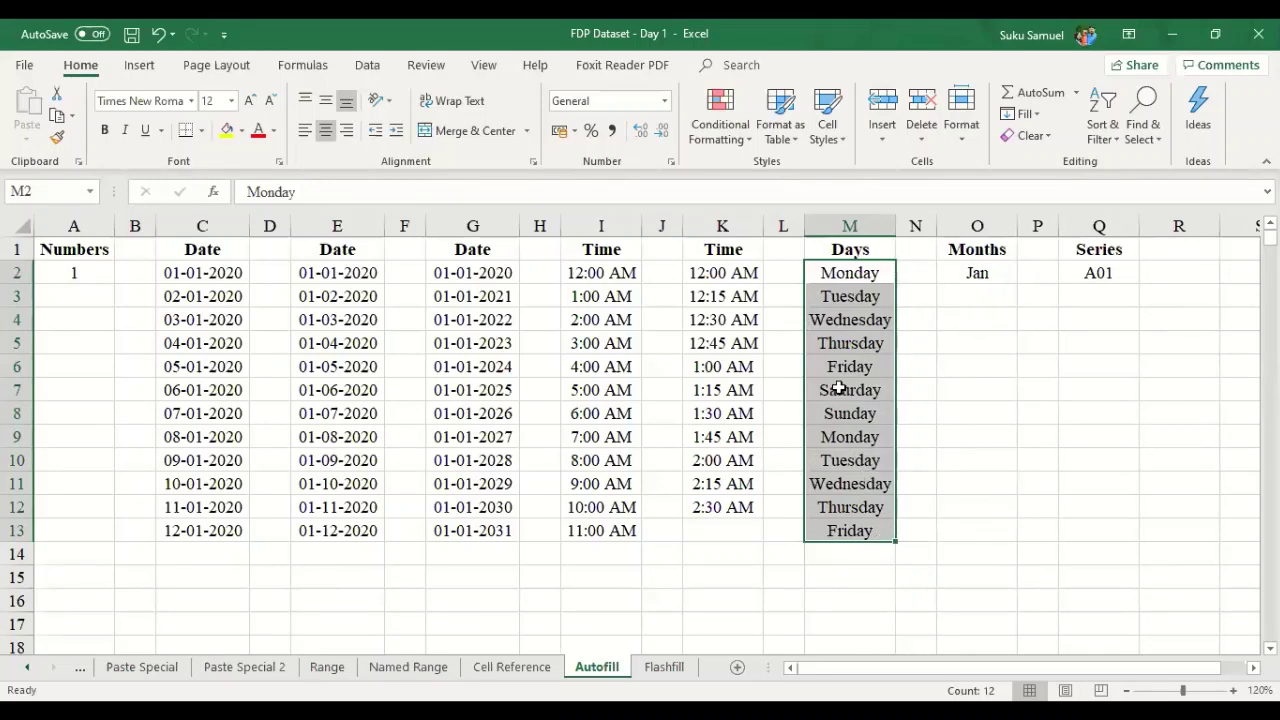
pyautogui.click(994, 300)
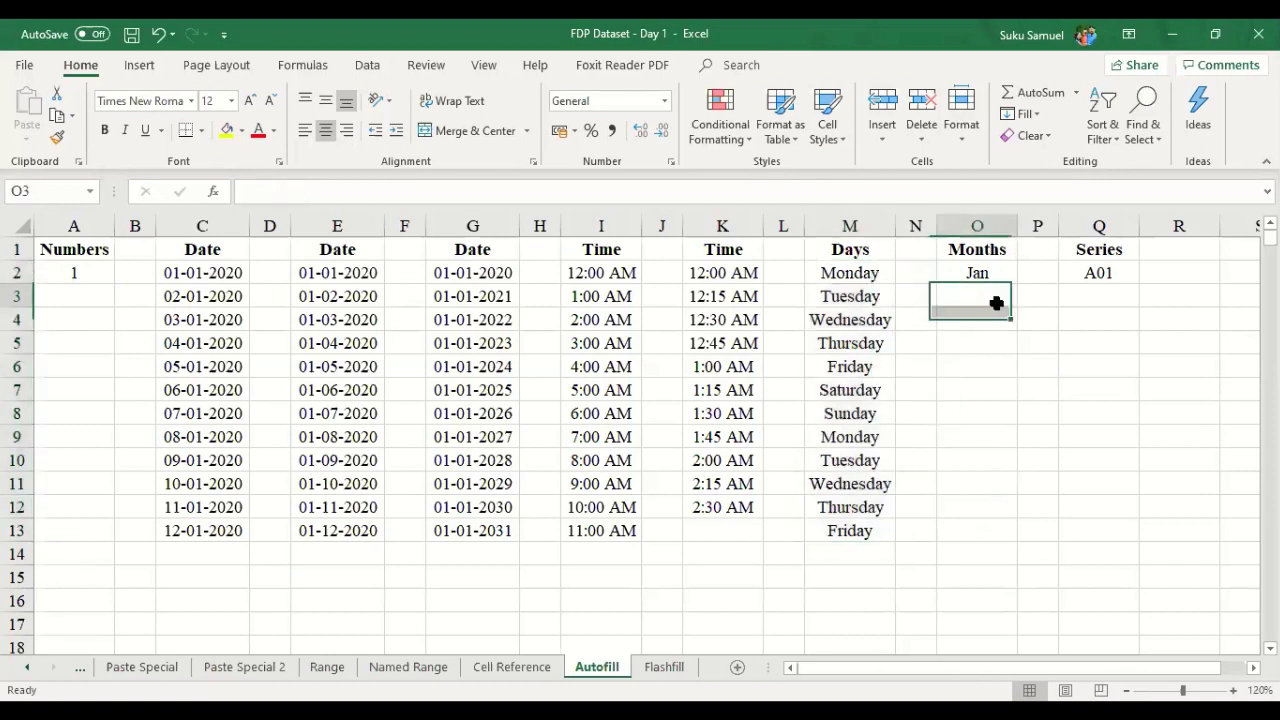
# - Fill O2:O13 with months Jan through Dec, keeping the column centred
pyautogui.click(1000, 270)
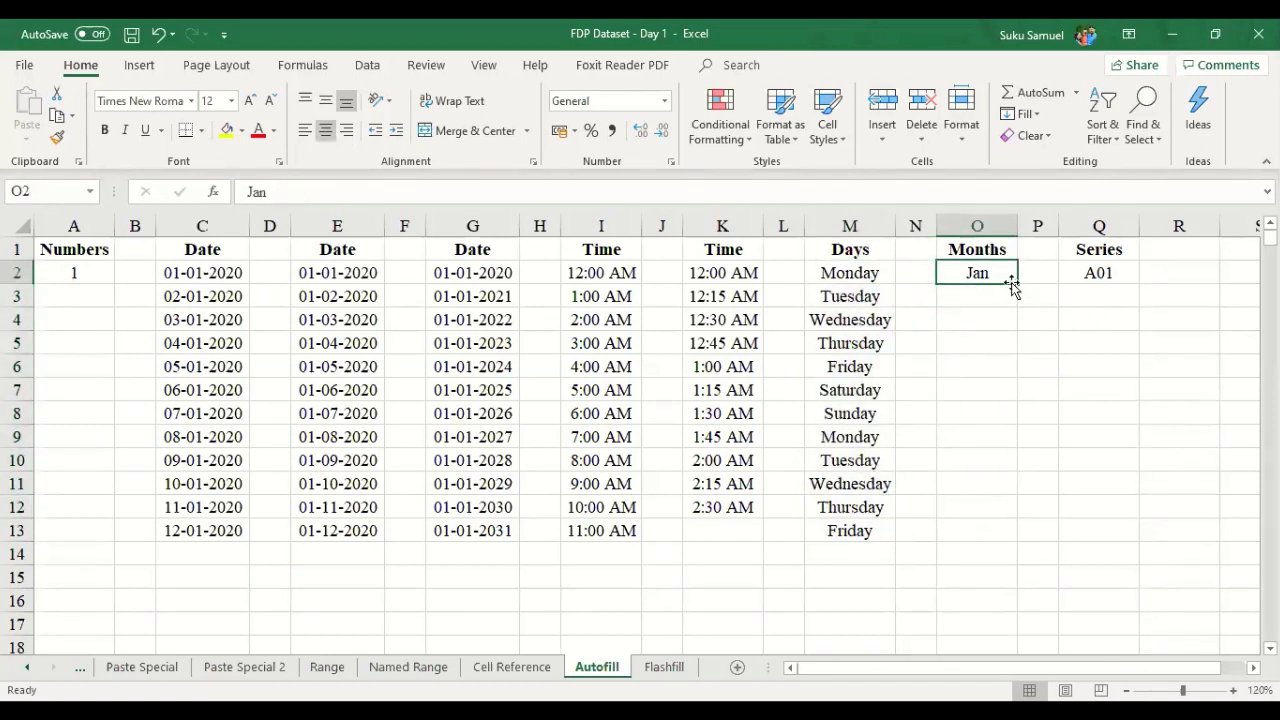
pyautogui.moveTo(1017, 286); pyautogui.dragTo(1017, 287)
pyautogui.click(968, 221)
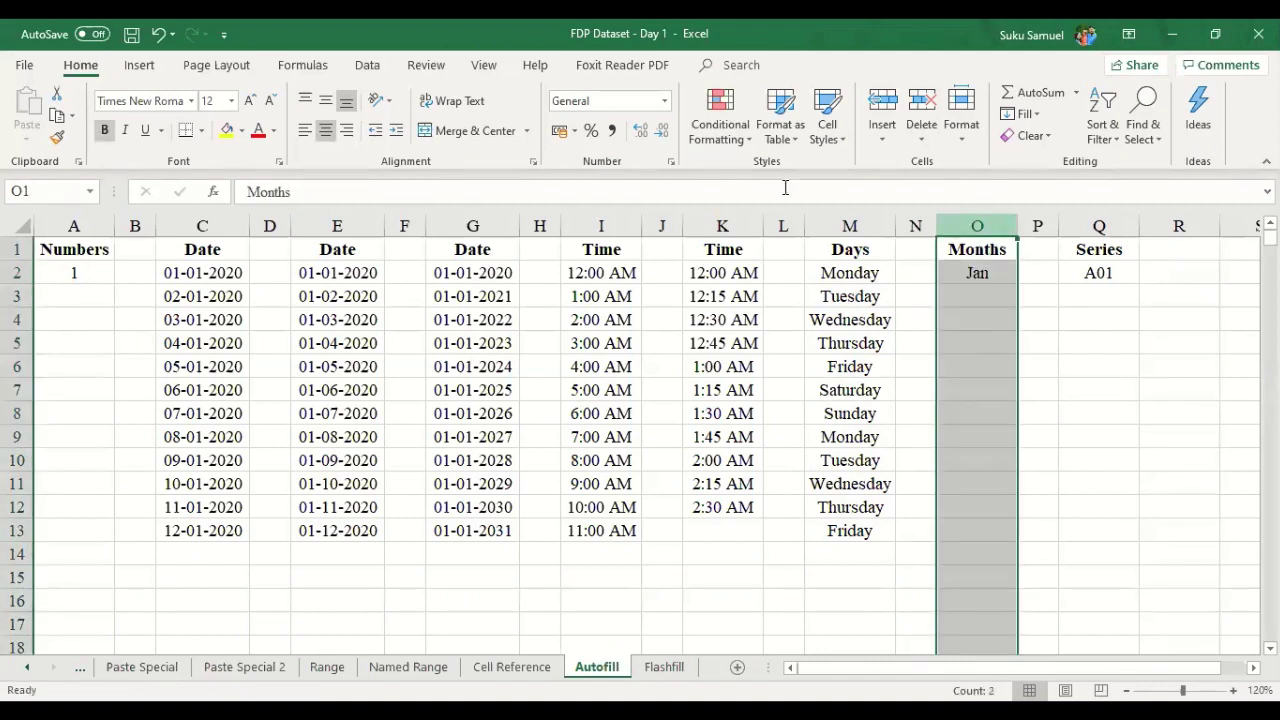
pyautogui.click(326, 132)
pyautogui.click(326, 132)
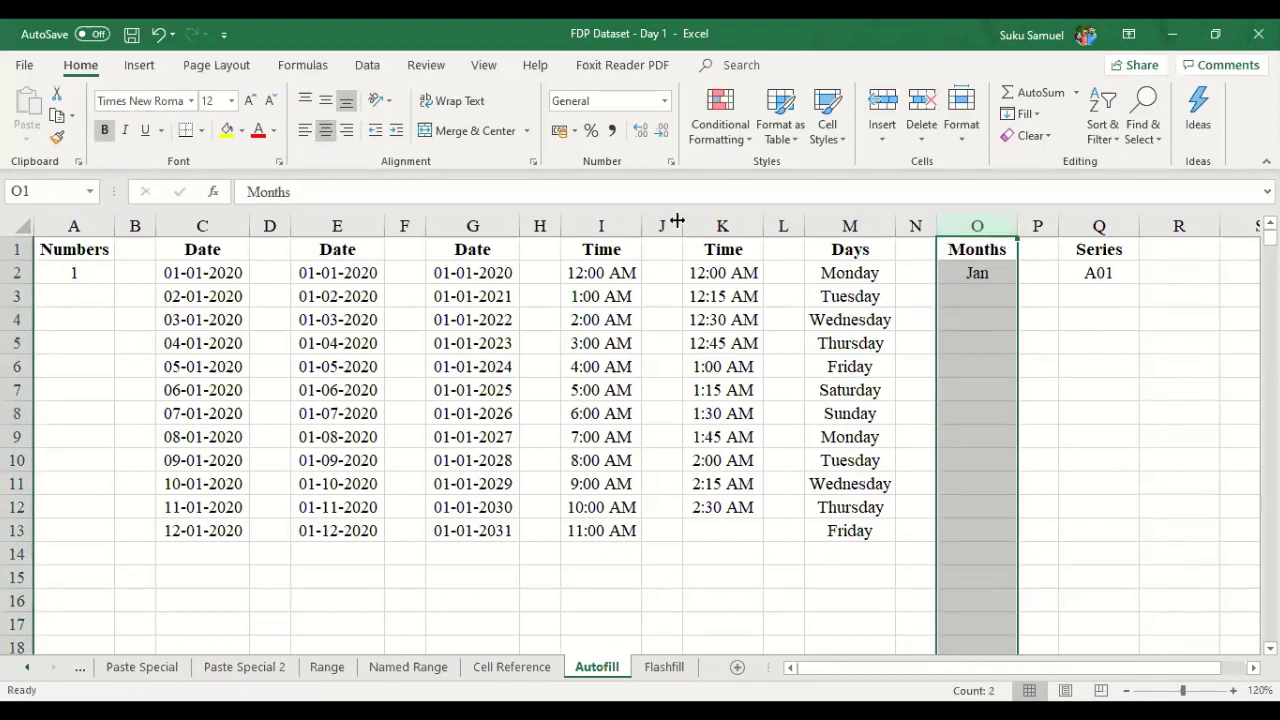
pyautogui.click(1000, 273)
pyautogui.moveTo(1016, 286); pyautogui.dragTo(1030, 530)
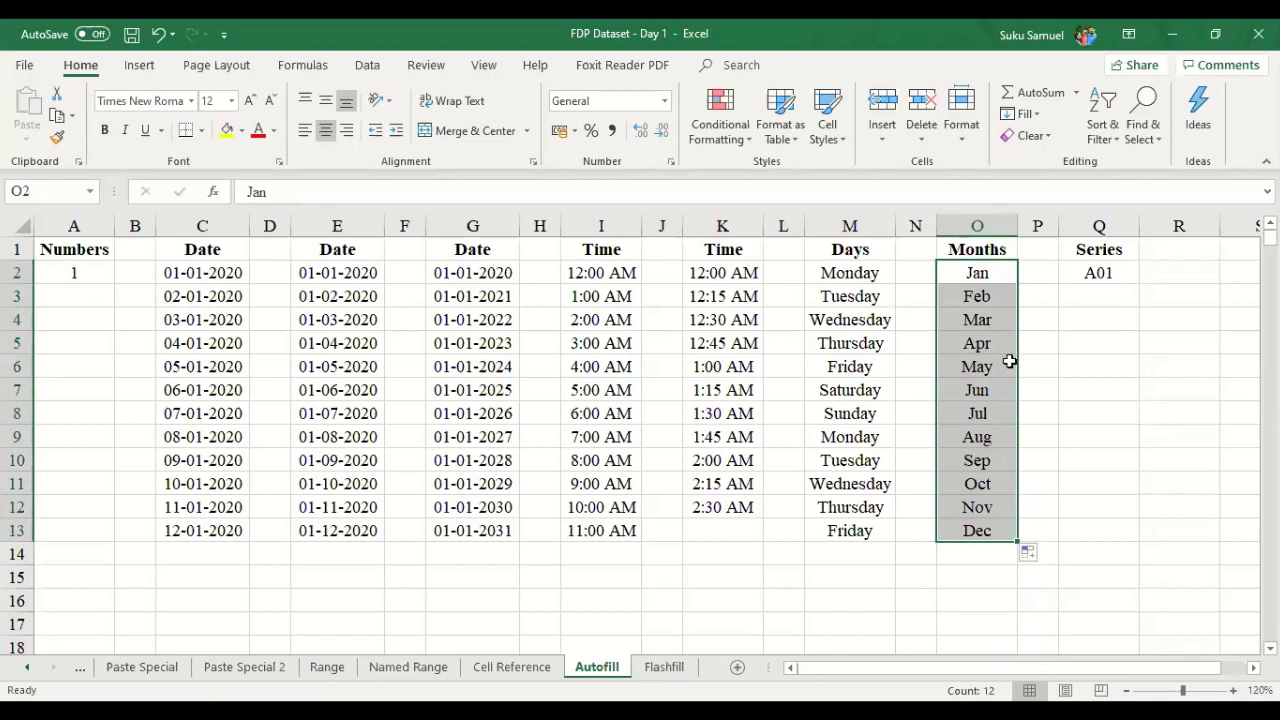
pyautogui.click(1095, 274)
pyautogui.click(1129, 301)
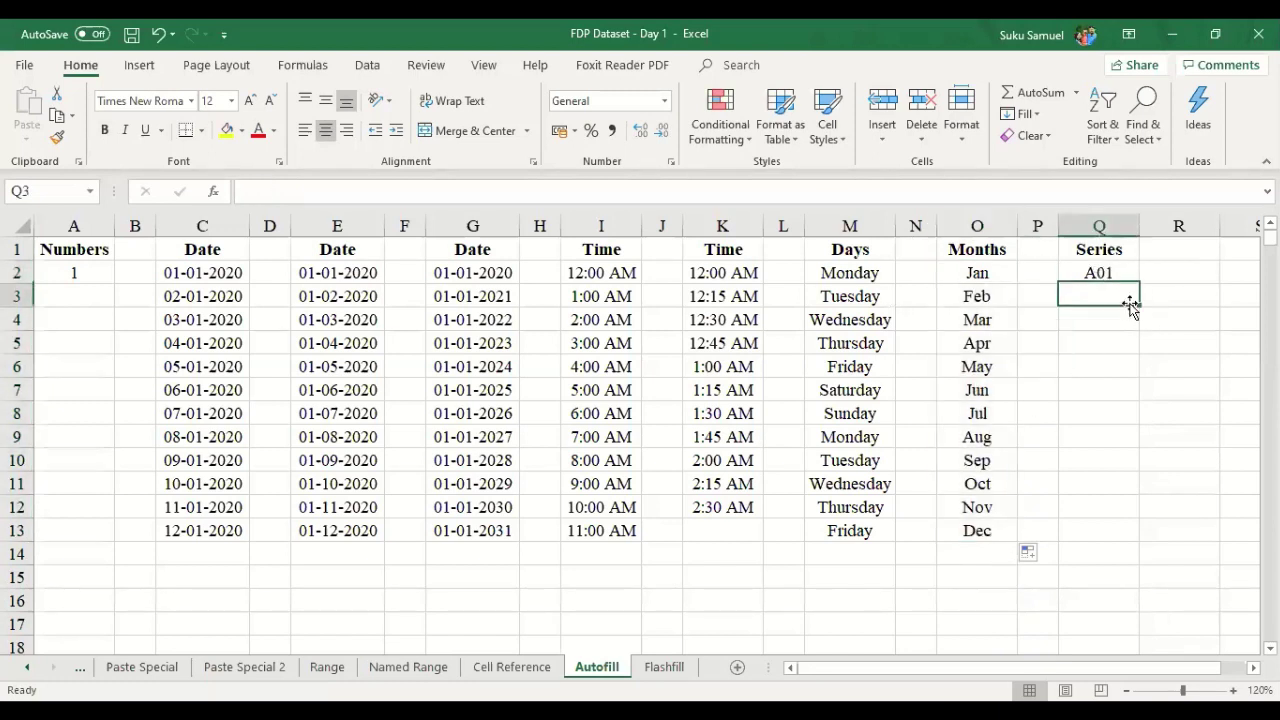
# - Extend A01 in Q2 down to A12 in Q13, checking the Auto Fill Options
pyautogui.click(1124, 274)
pyautogui.moveTo(1139, 284); pyautogui.dragTo(1139, 290)
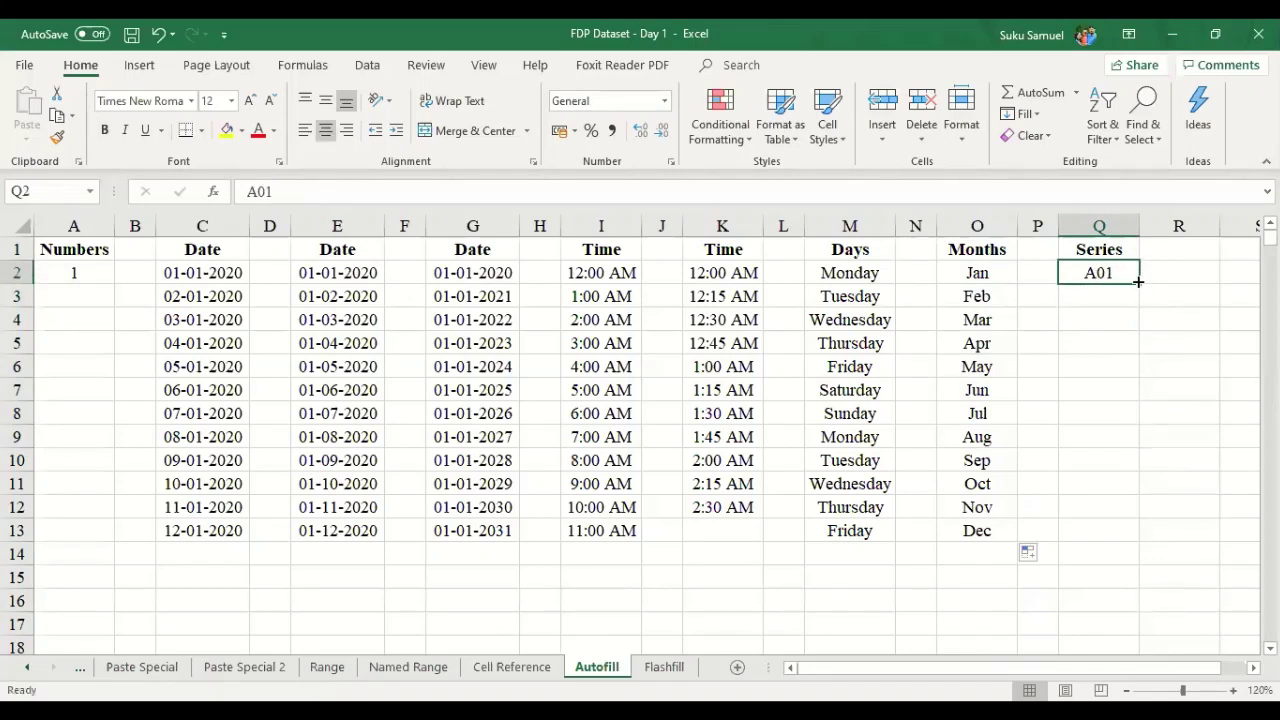
pyautogui.moveTo(1138, 285); pyautogui.dragTo(1140, 537)
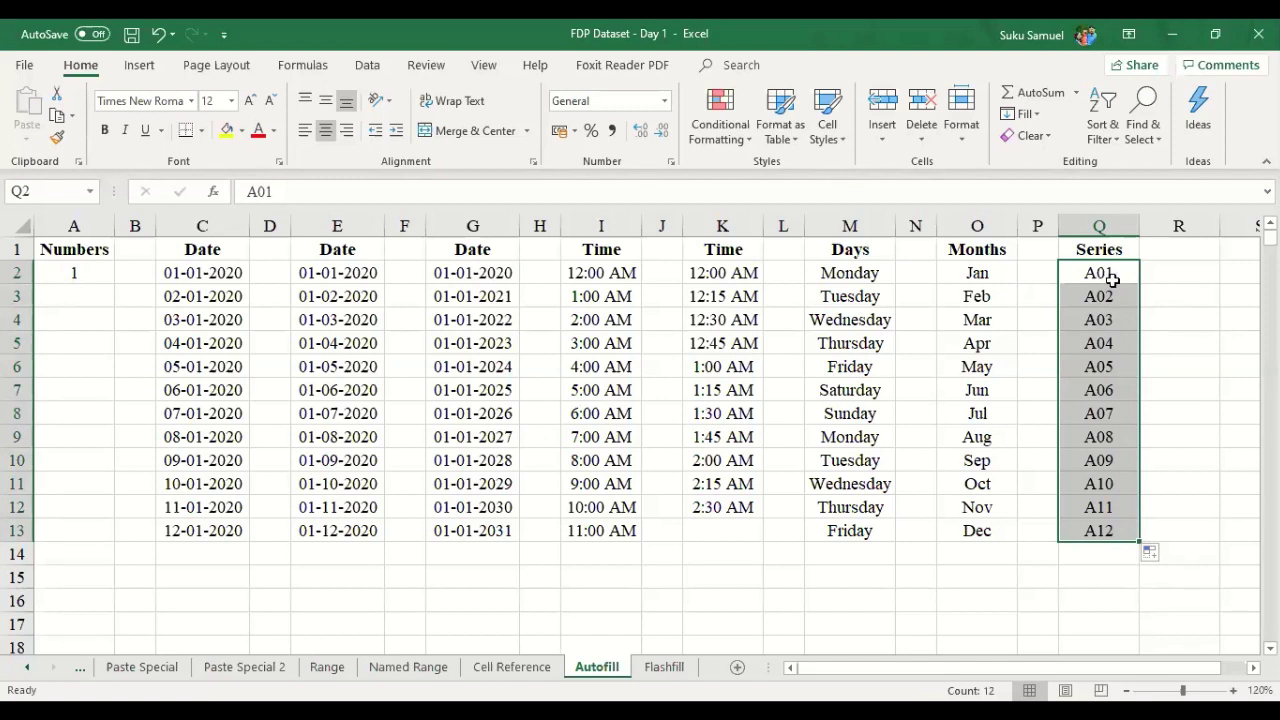
pyautogui.click(1153, 555)
pyautogui.click(1153, 555)
pyautogui.click(660, 676)
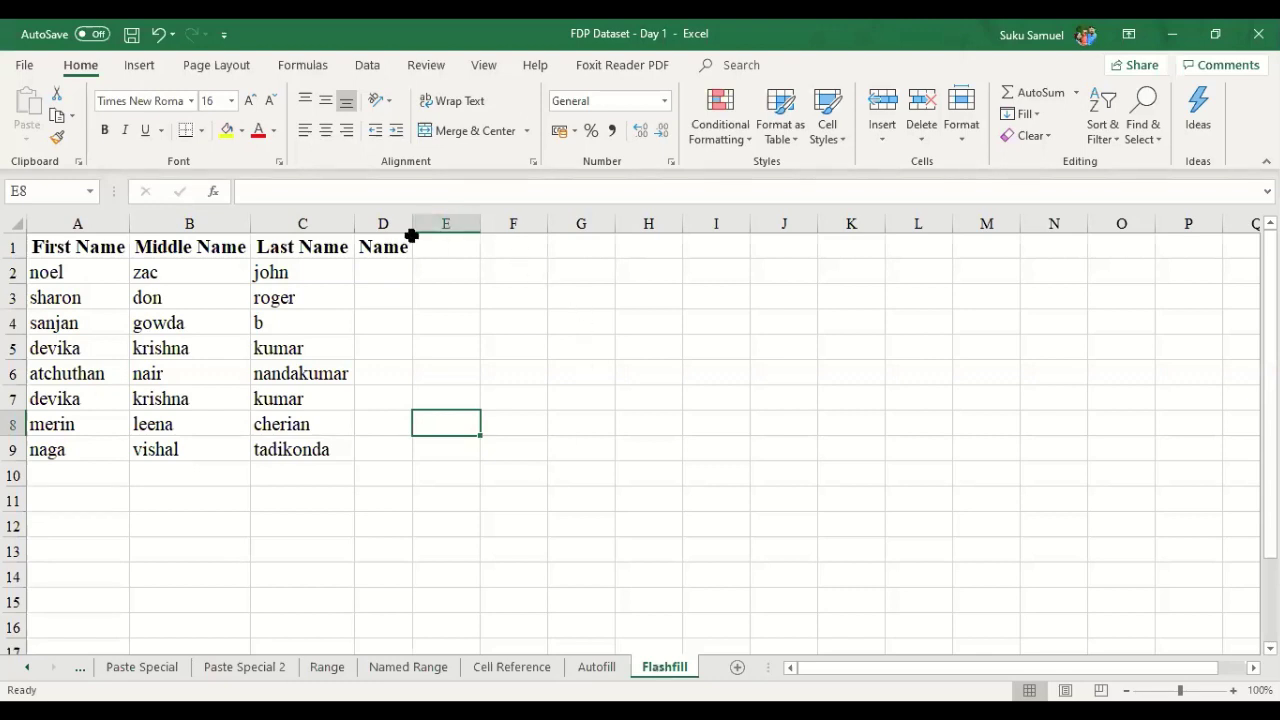
# - Widen Name column D, flash-fill lowercase first-middle-last names from two typed examples, then clear D2:D9
pyautogui.moveTo(411, 220); pyautogui.dragTo(816, 251)
pyautogui.click(626, 272)
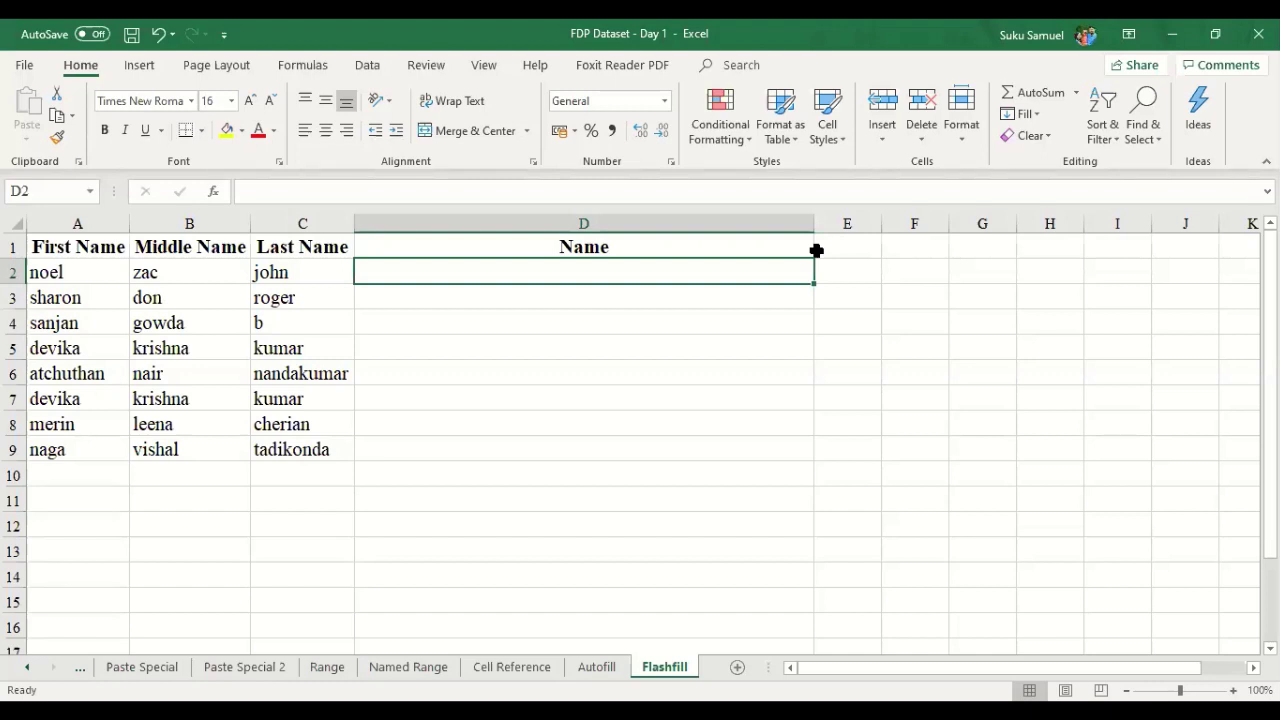
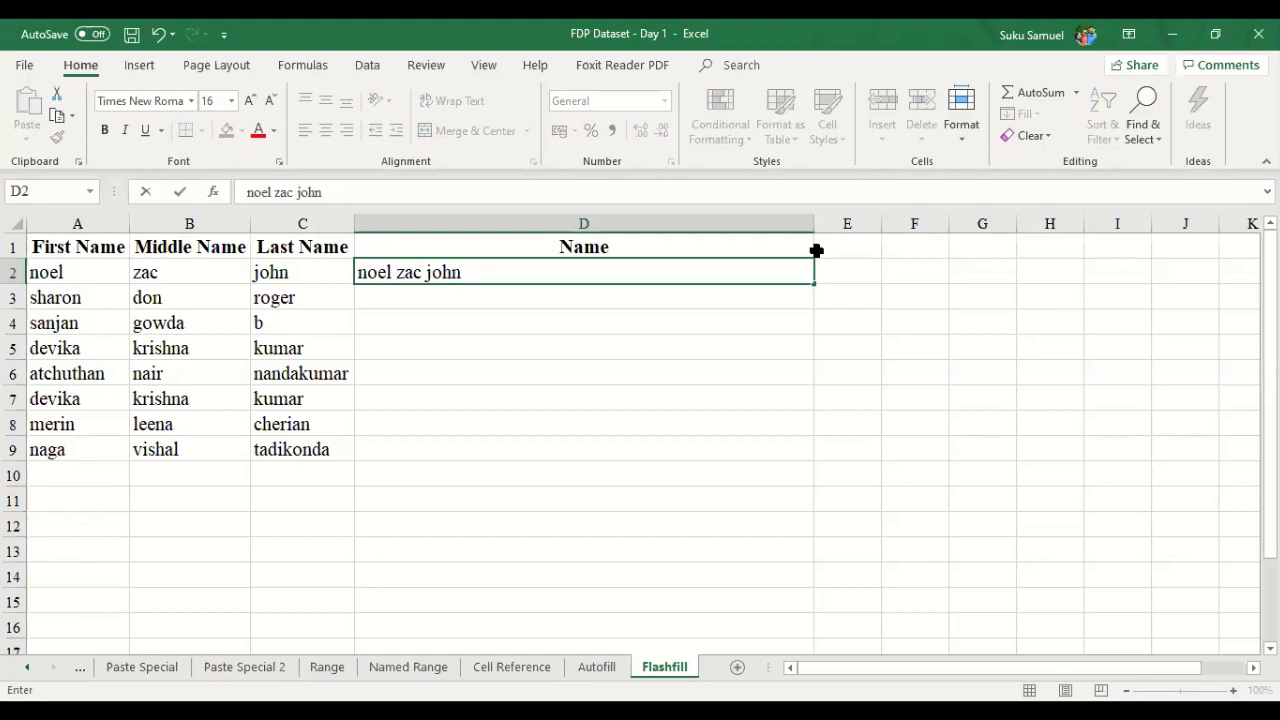
pyautogui.press('Return')
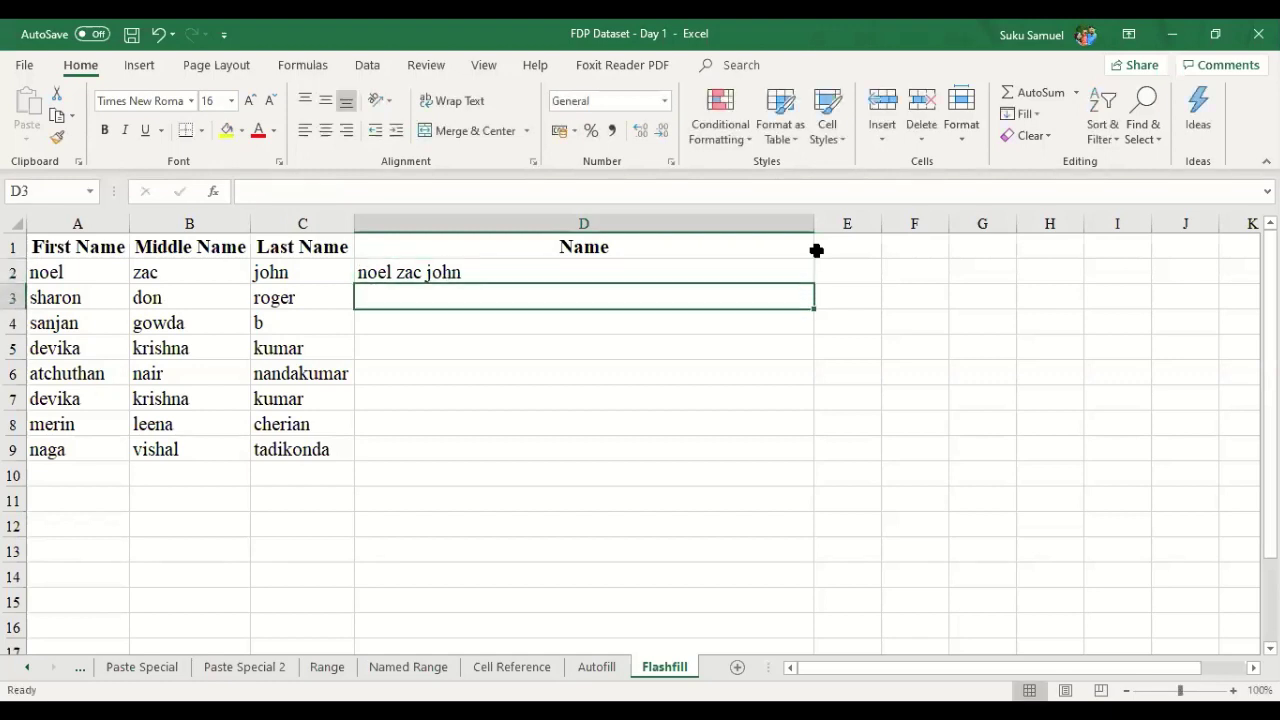
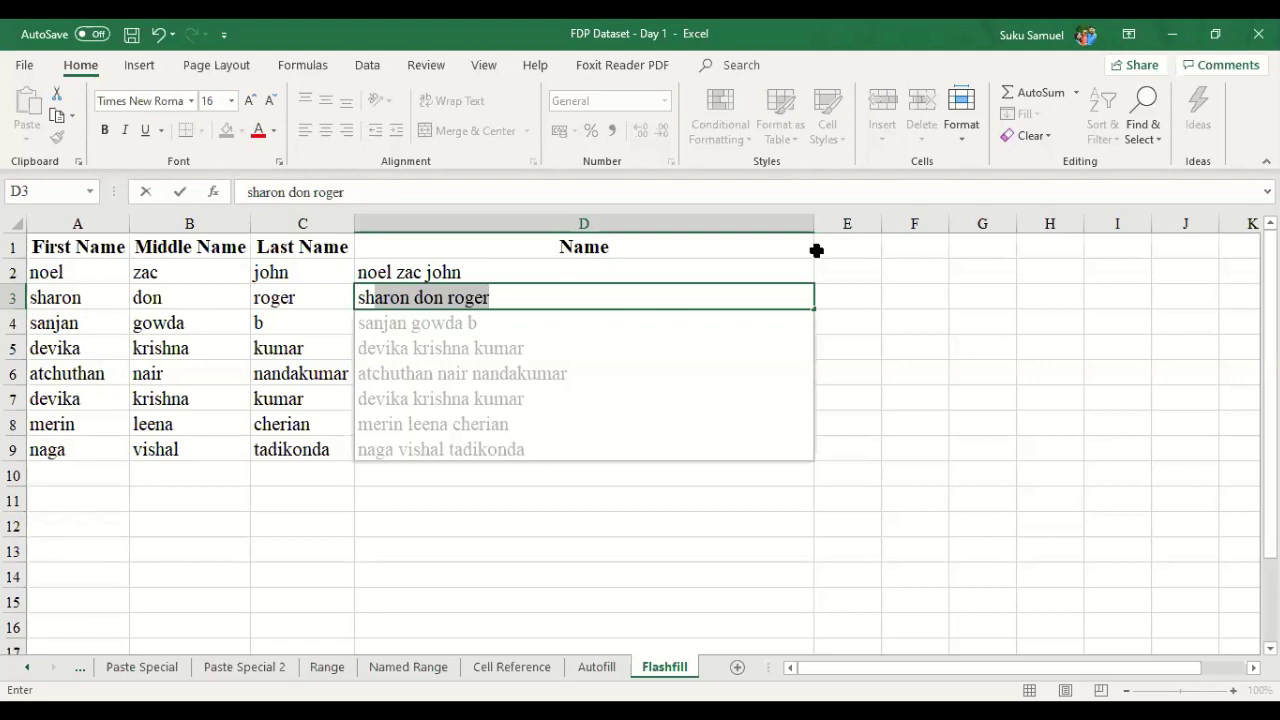
pyautogui.press('Return')
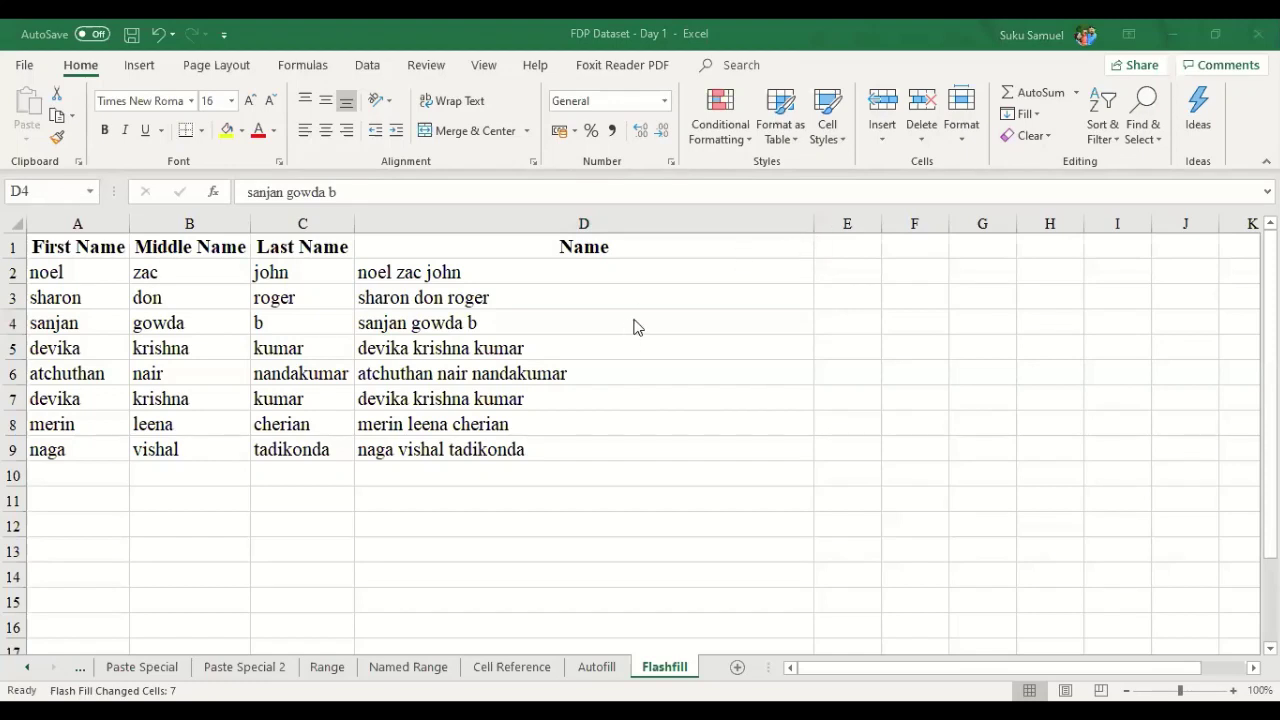
pyautogui.moveTo(623, 270); pyautogui.dragTo(690, 452)
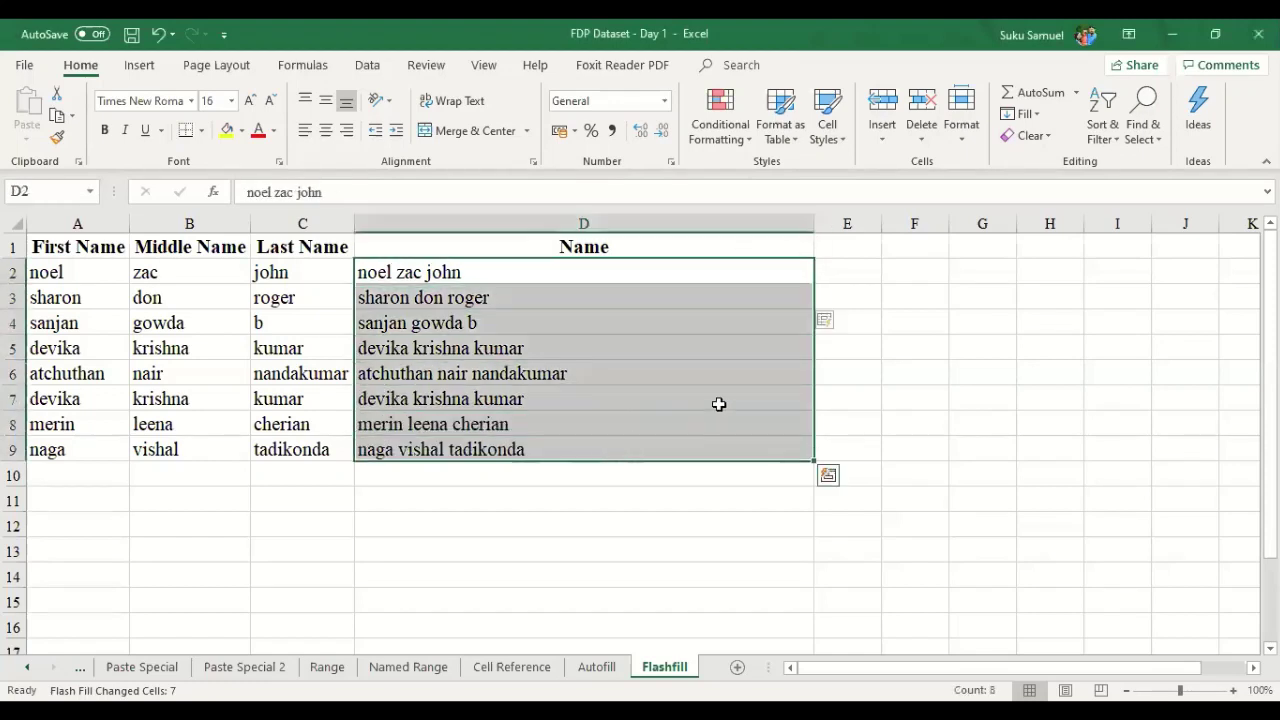
pyautogui.press('Delete')
# - Retype two combined names in D2 and D3, accept Flash Fill, then undo both entries
pyautogui.press('Left')
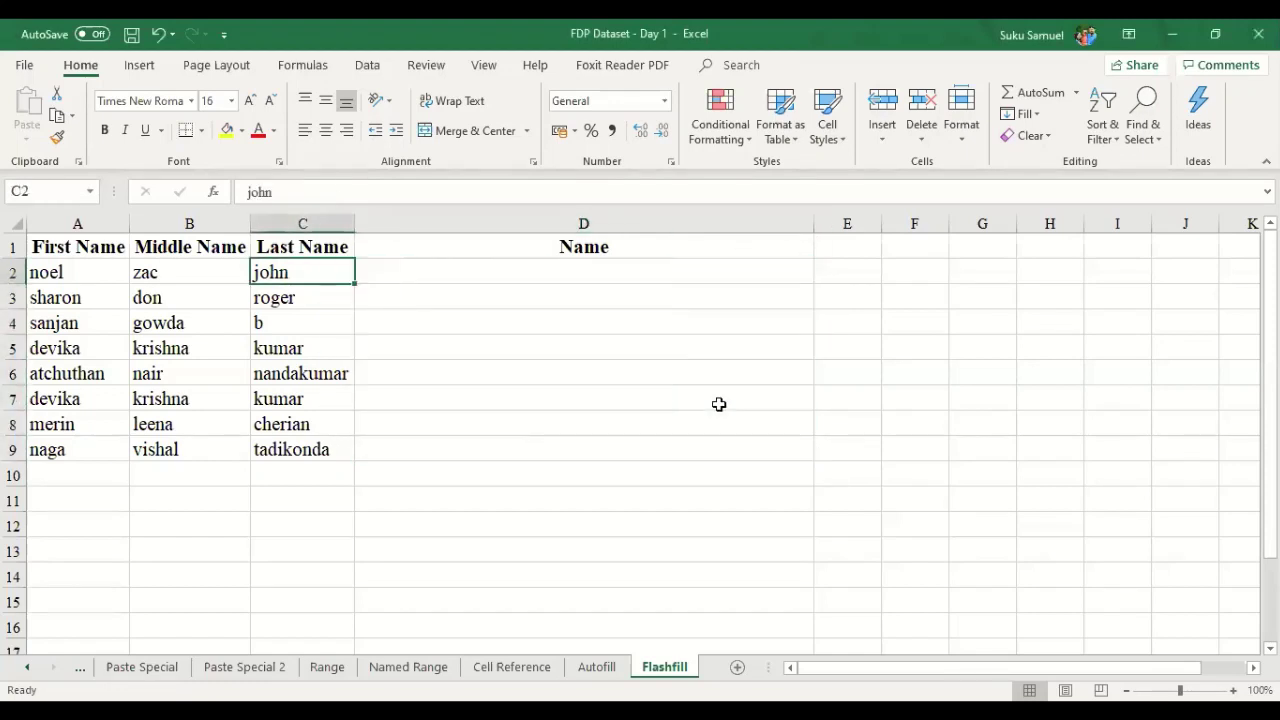
pyautogui.press('Right')
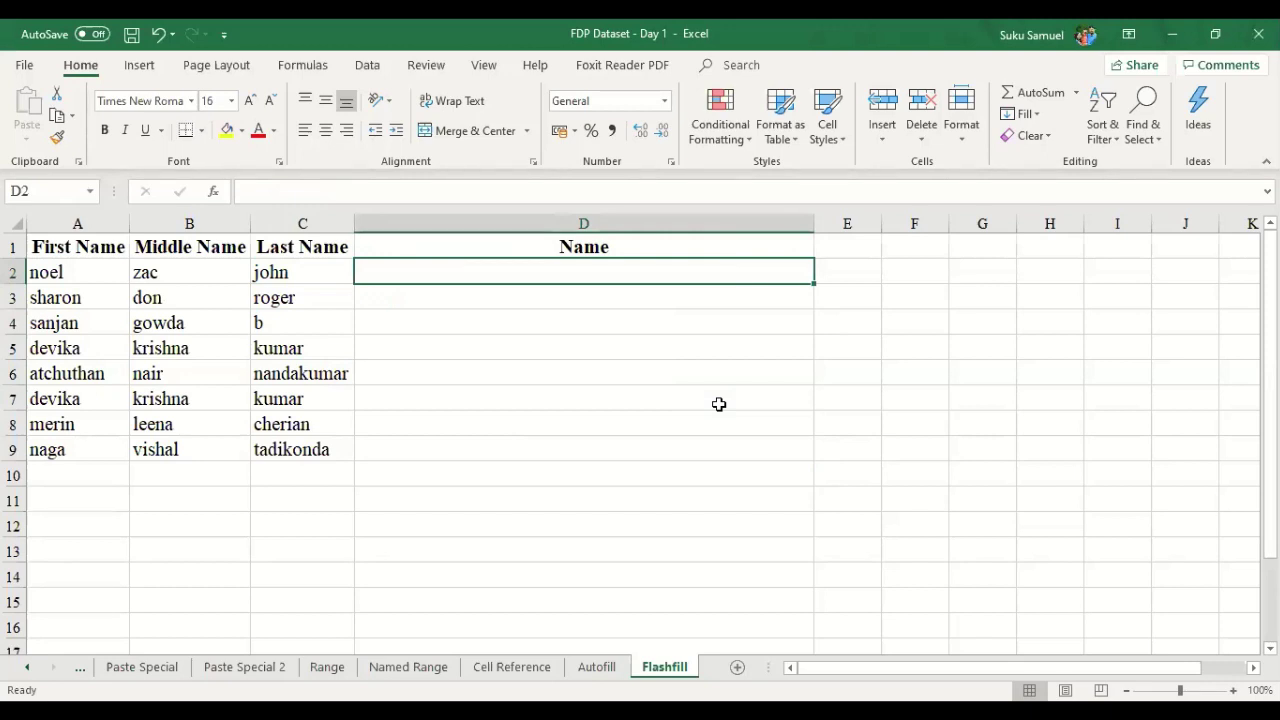
pyautogui.press('Left')
pyautogui.press('Left')
pyautogui.press('Left')
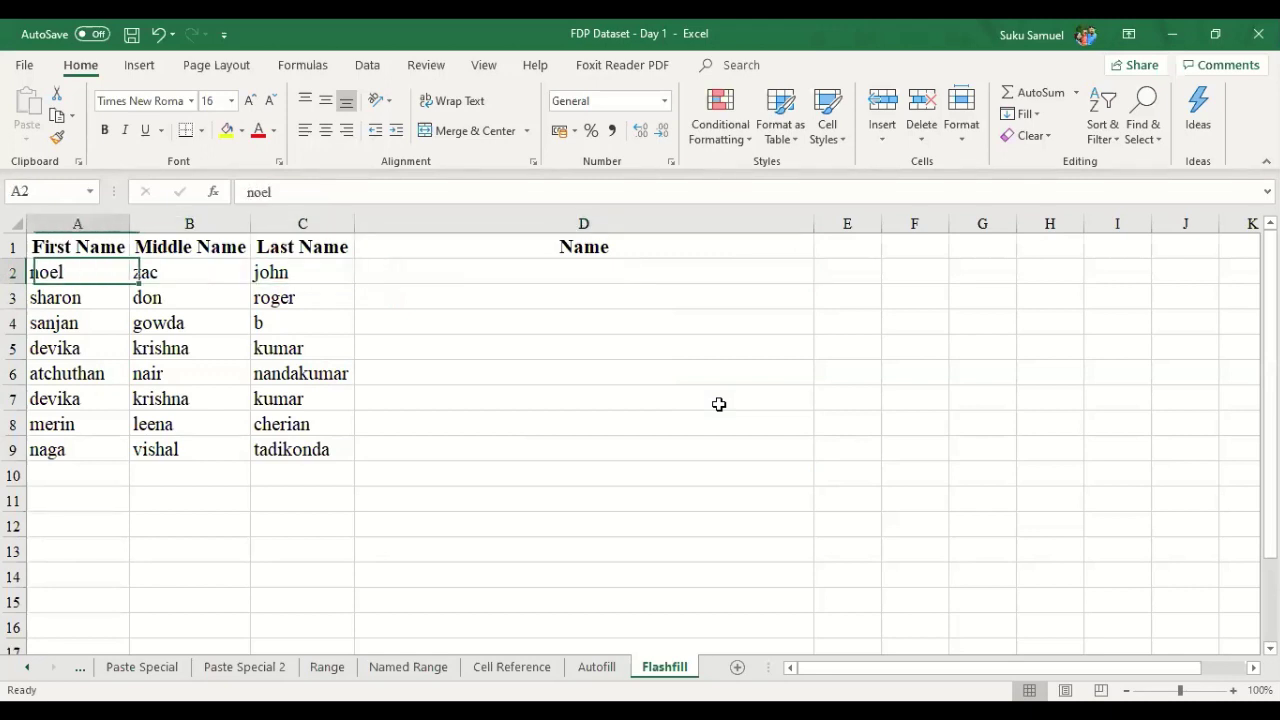
pyautogui.press('Right')
pyautogui.press('Right')
pyautogui.press('Right')
pyautogui.press('Left')
pyautogui.press('Left')
pyautogui.press('Left')
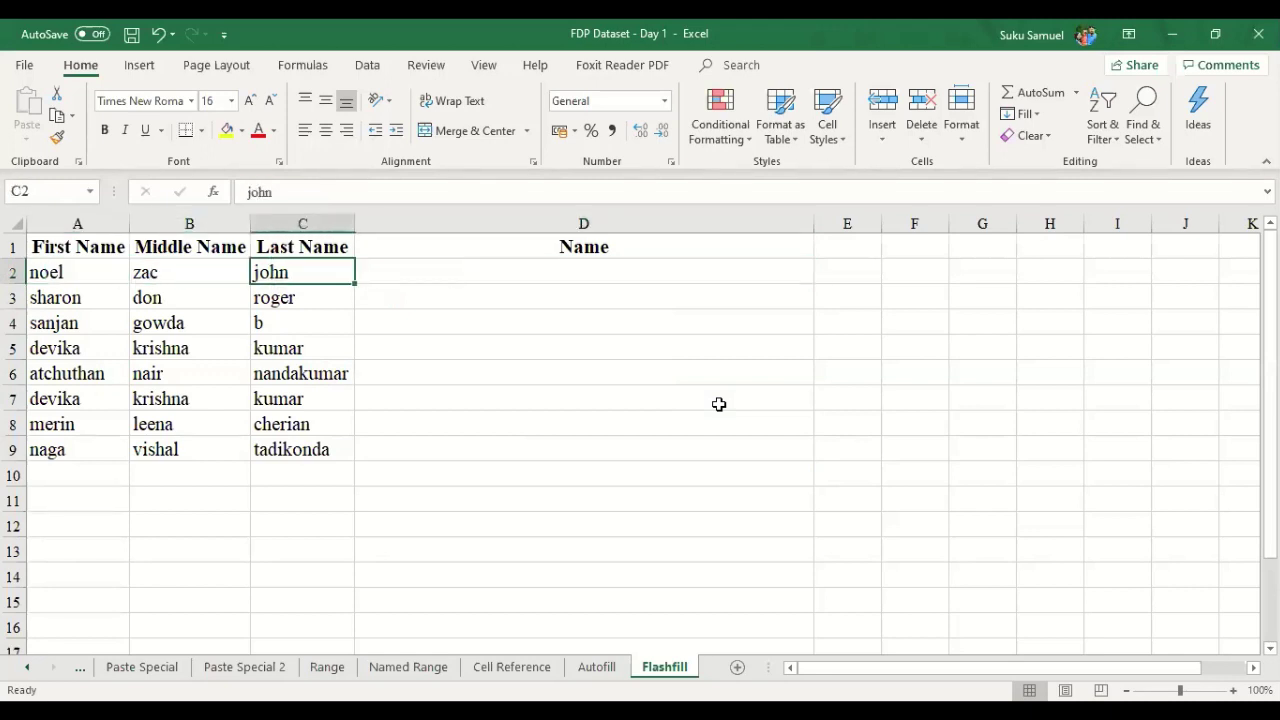
pyautogui.press('Right')
pyautogui.press('Right')
pyautogui.press('Right')
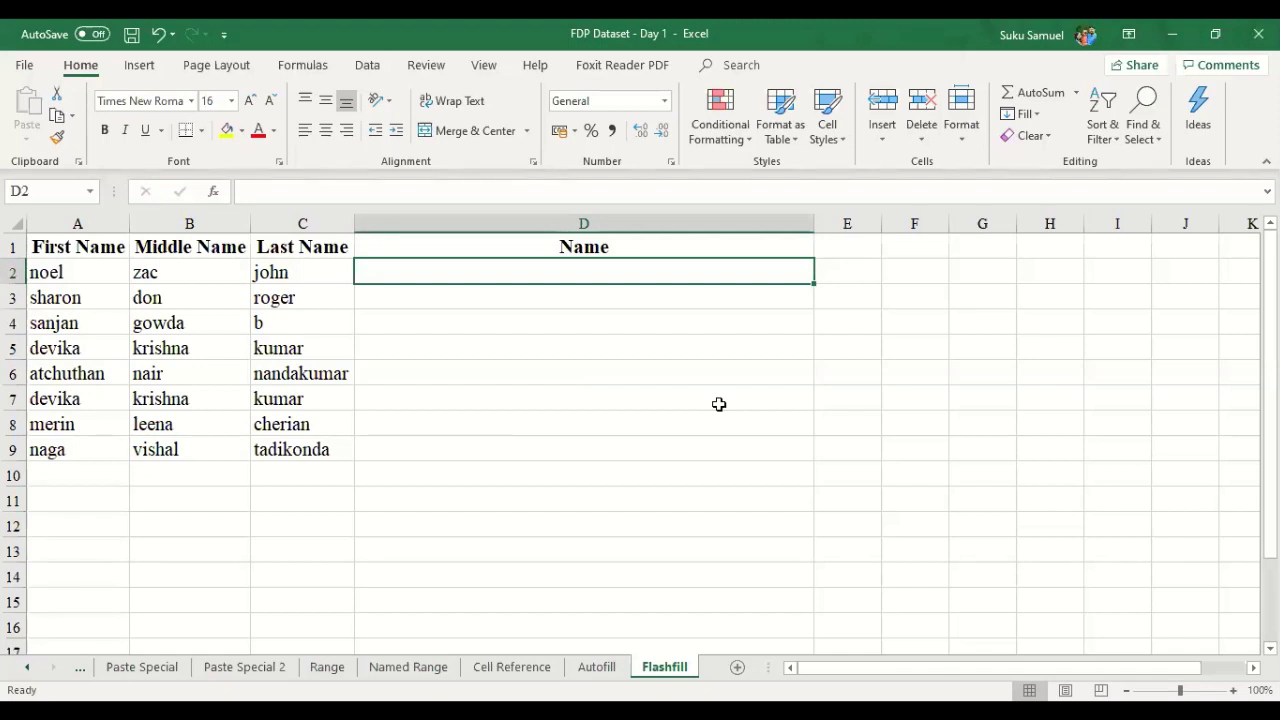
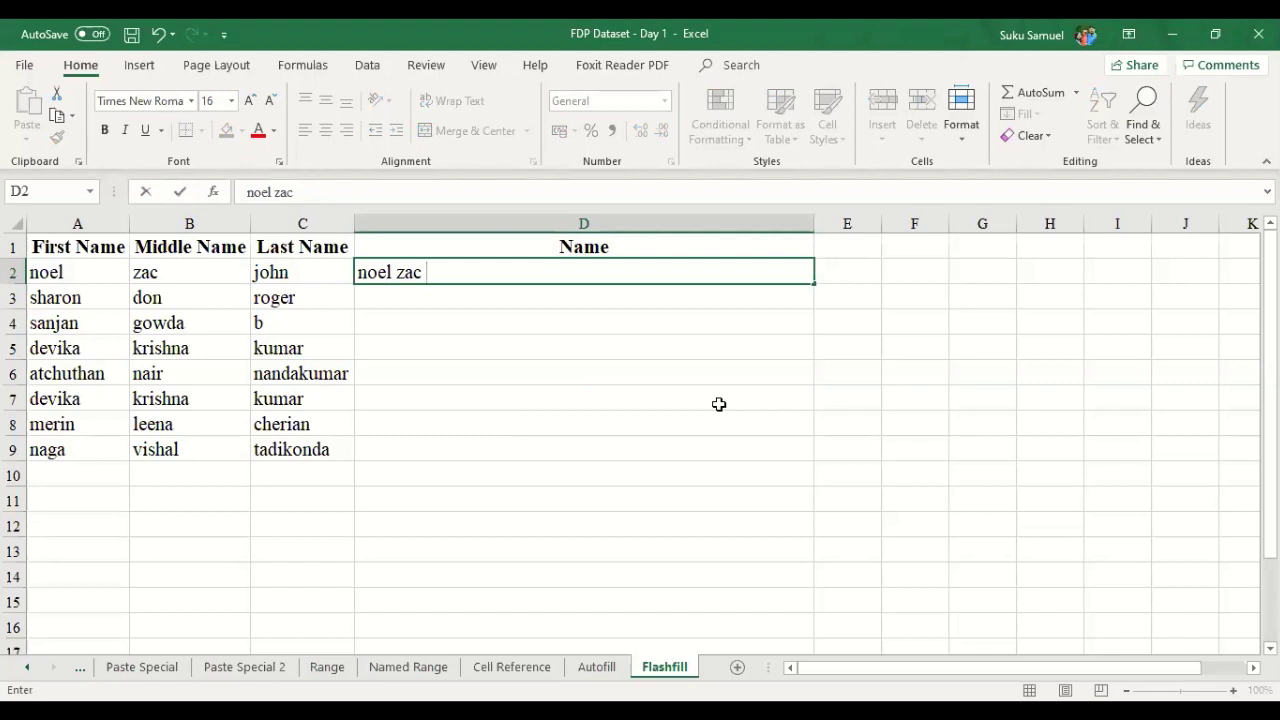
pyautogui.press('Return')
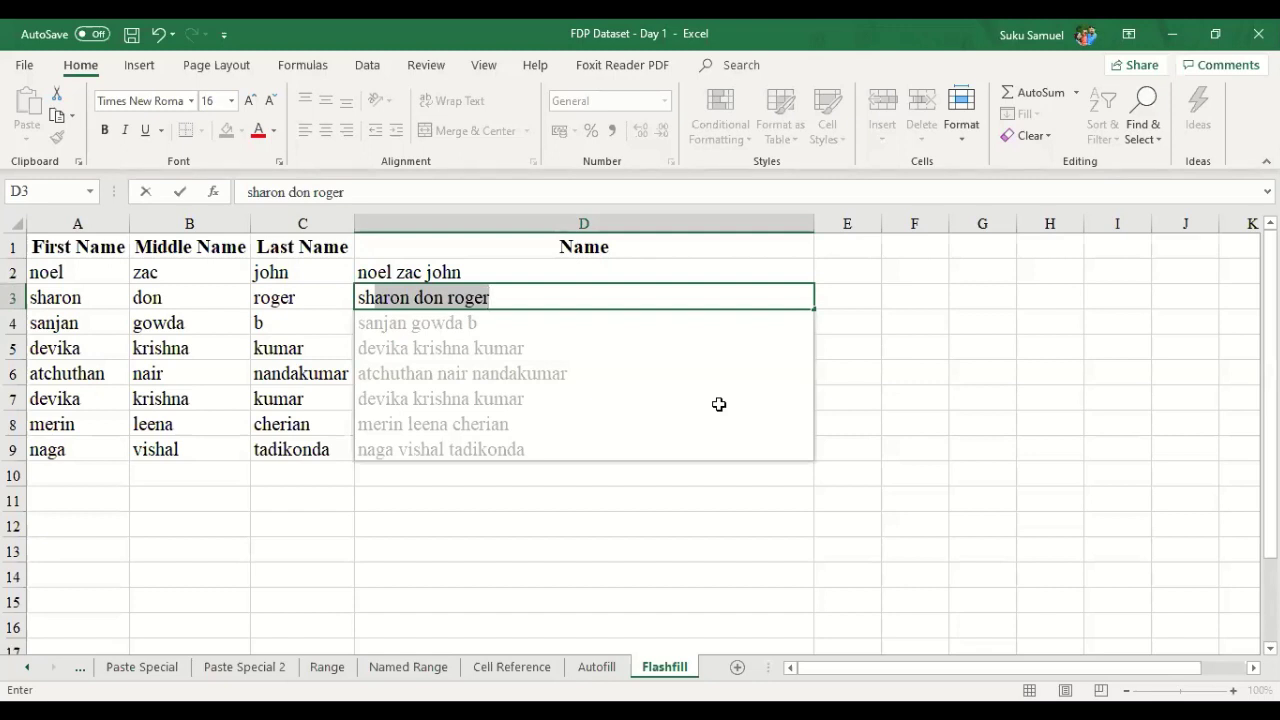
pyautogui.press('Return')
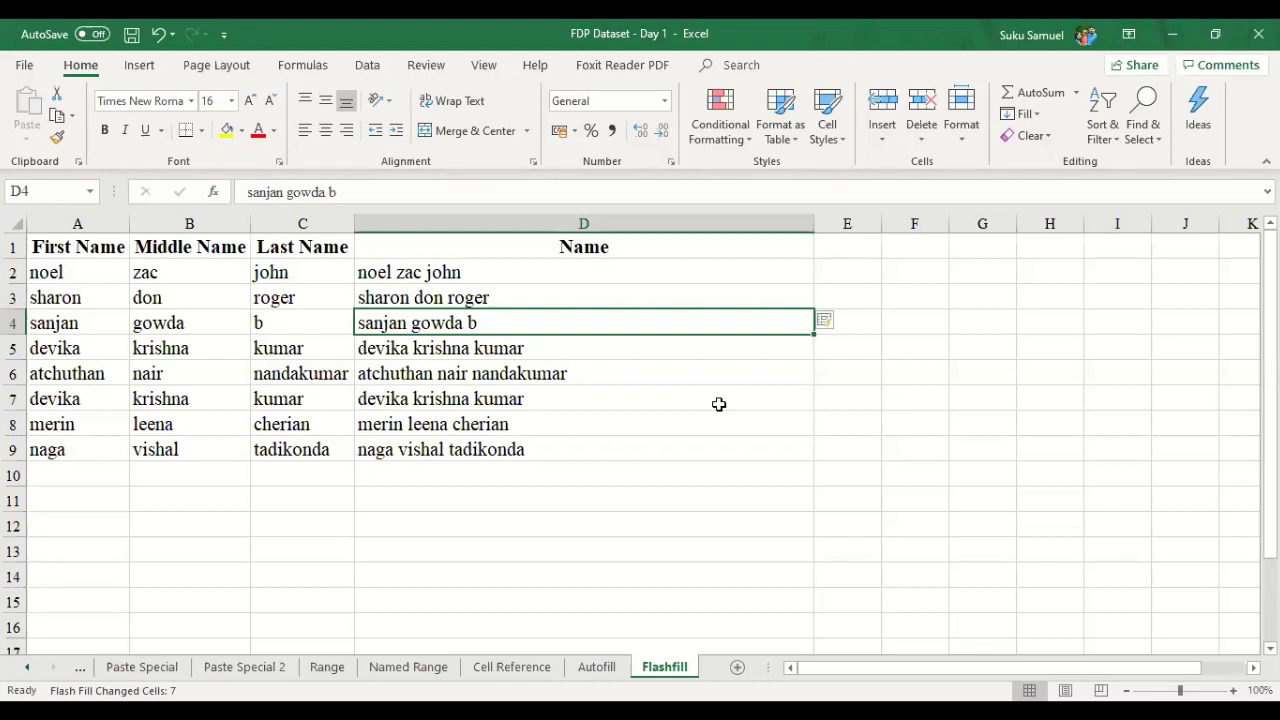
pyautogui.hotkey('ctrl', 'z')
pyautogui.hotkey('ctrl', 'z')
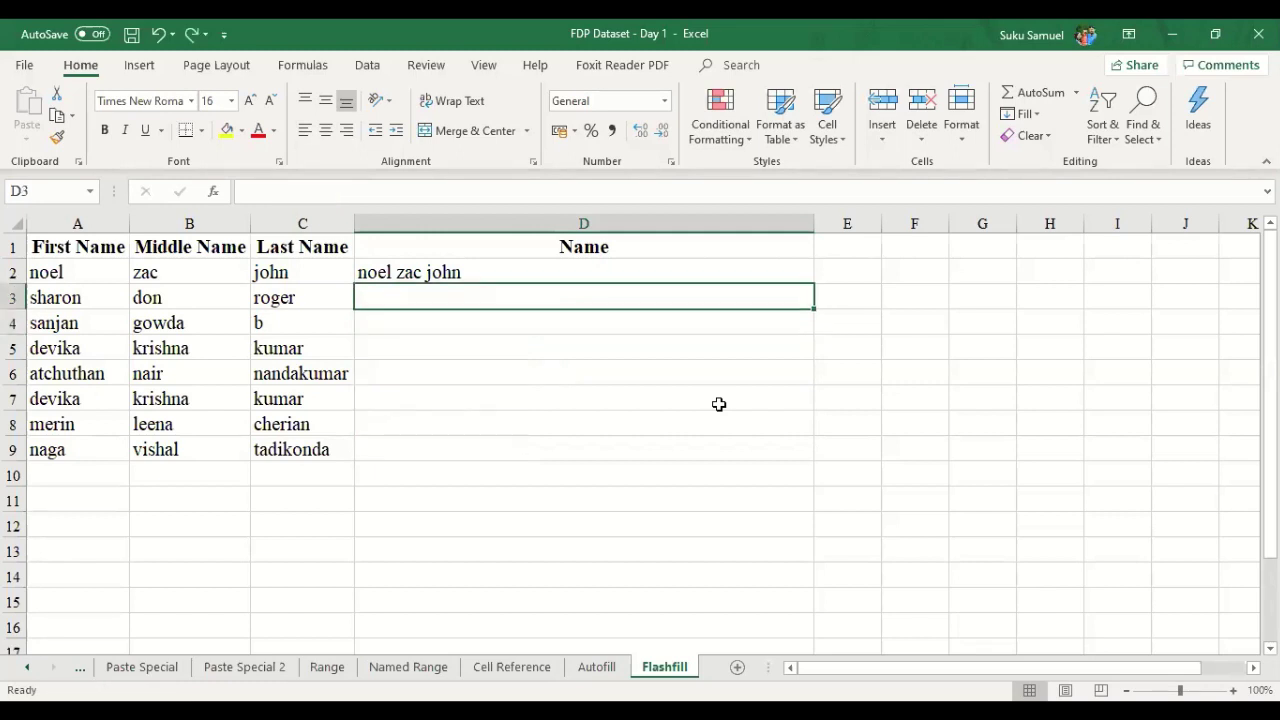
pyautogui.hotkey('ctrl', 'z')
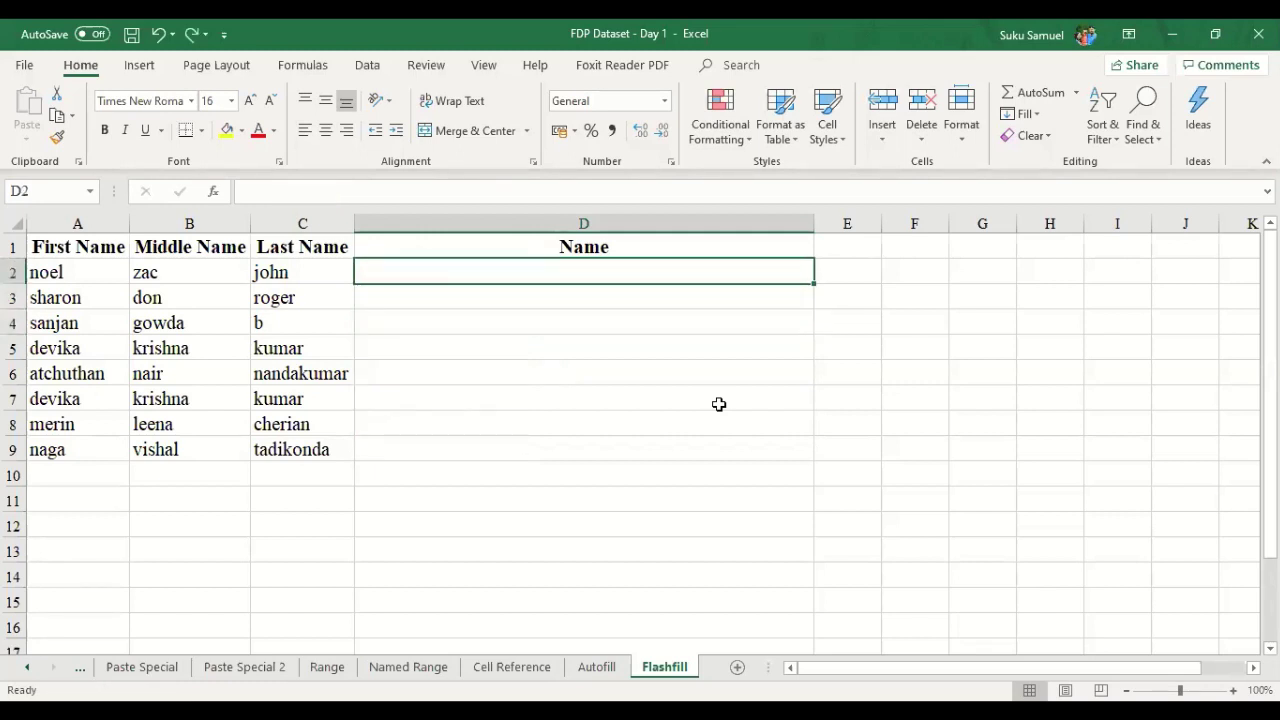
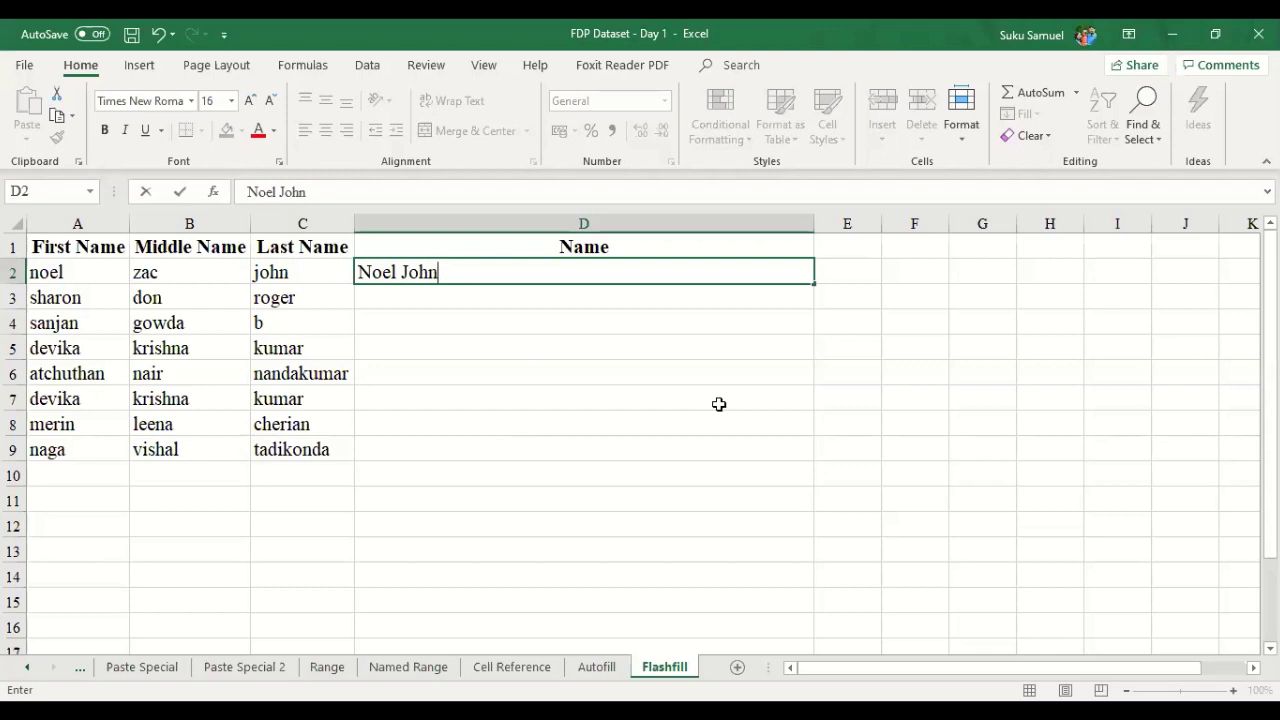
pyautogui.press('Return')
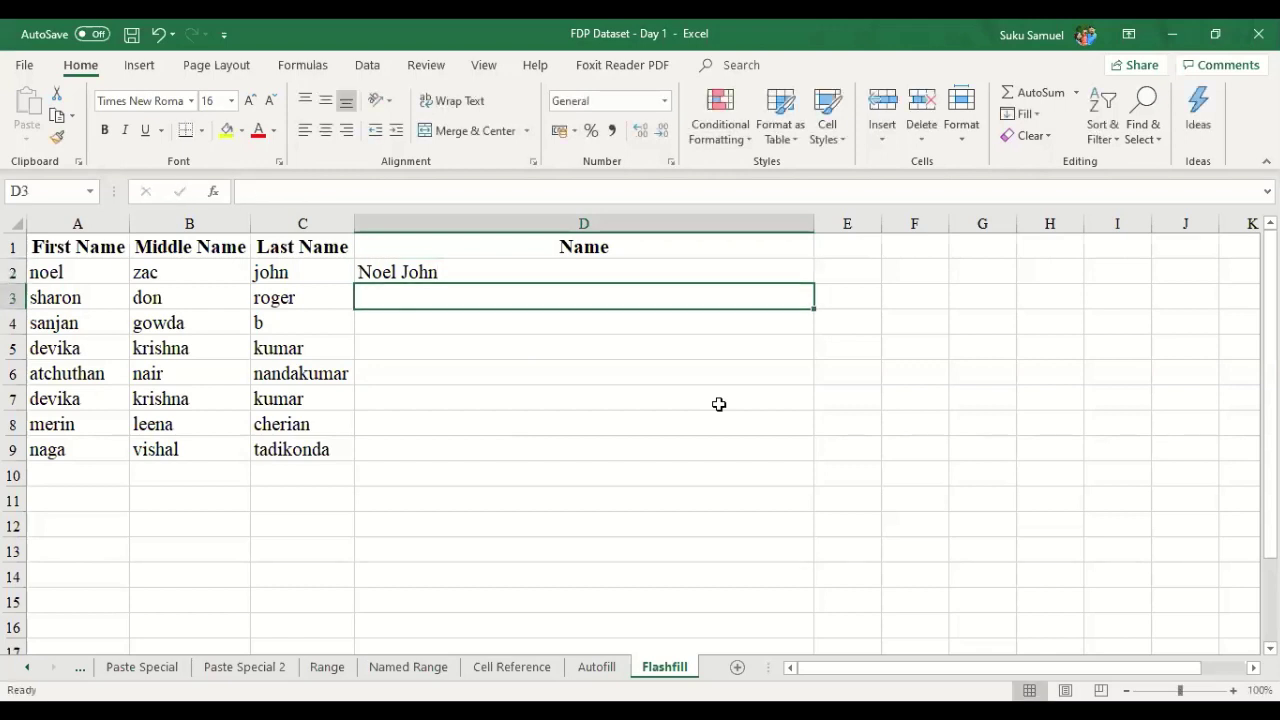
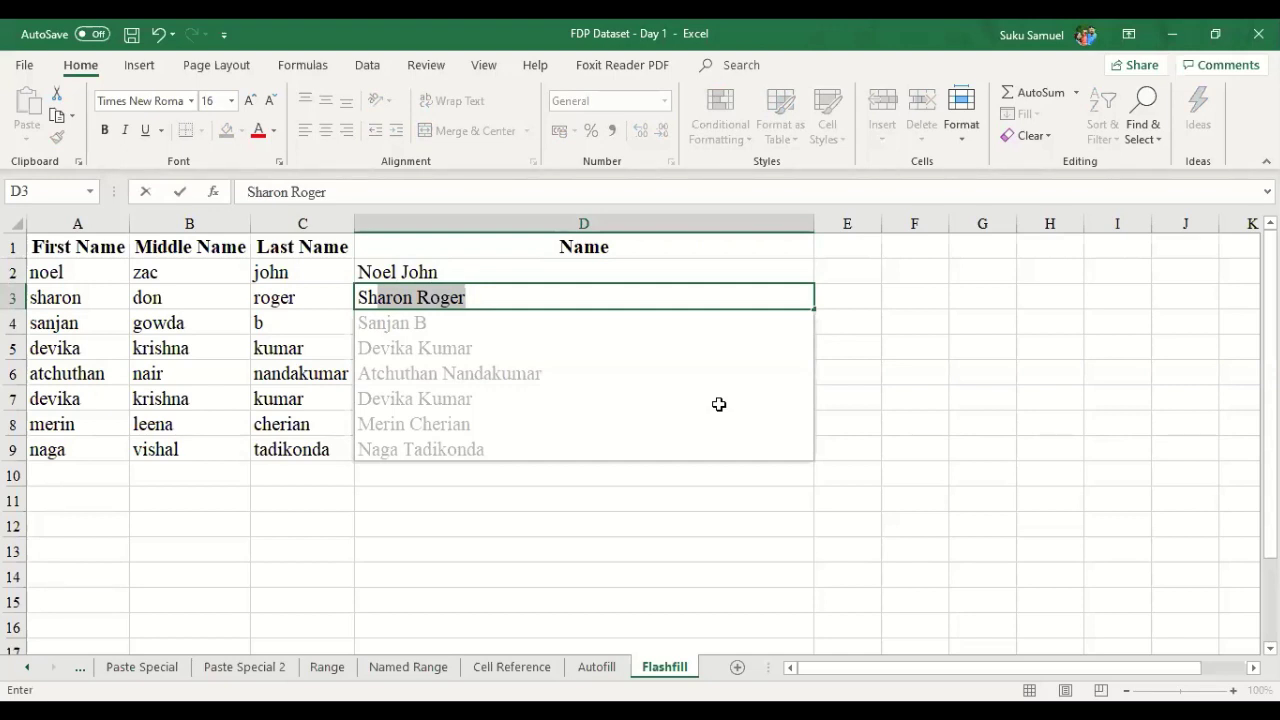
pyautogui.press('Return')
pyautogui.press('Right')
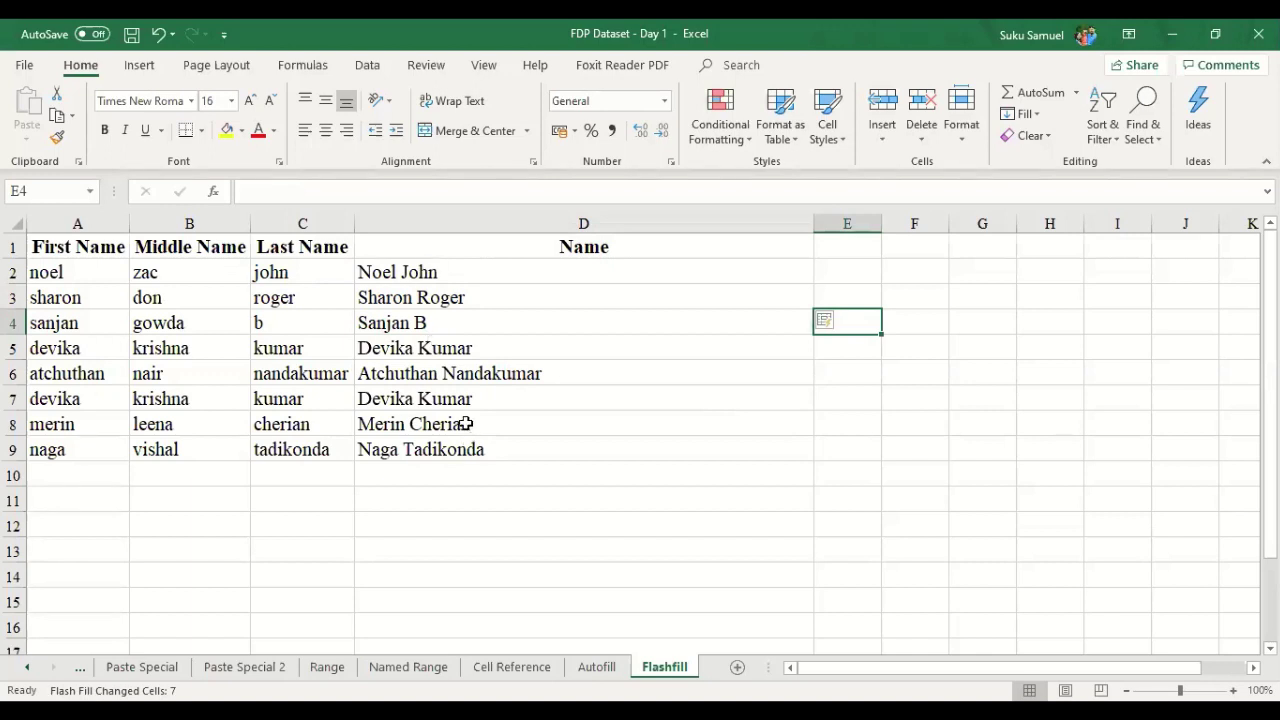
pyautogui.hotkey('ctrl', 'z')
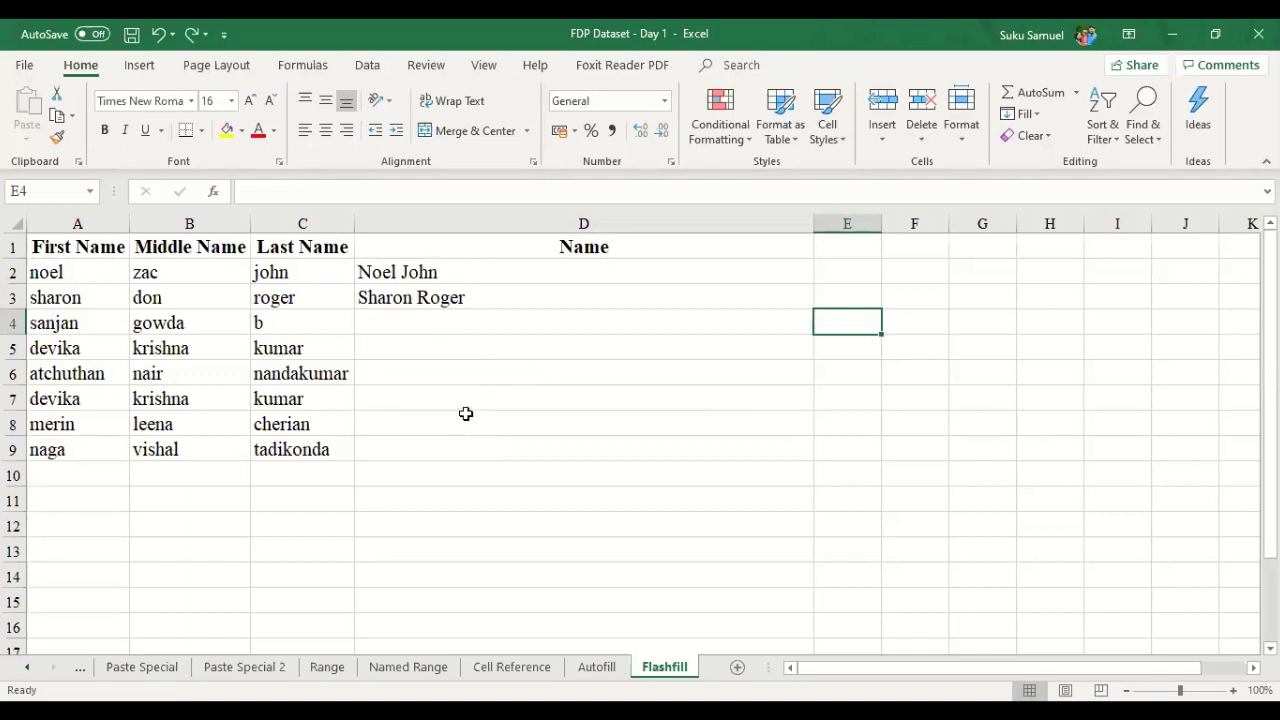
pyautogui.hotkey('ctrl', 'z')
pyautogui.hotkey('ctrl', 'z')
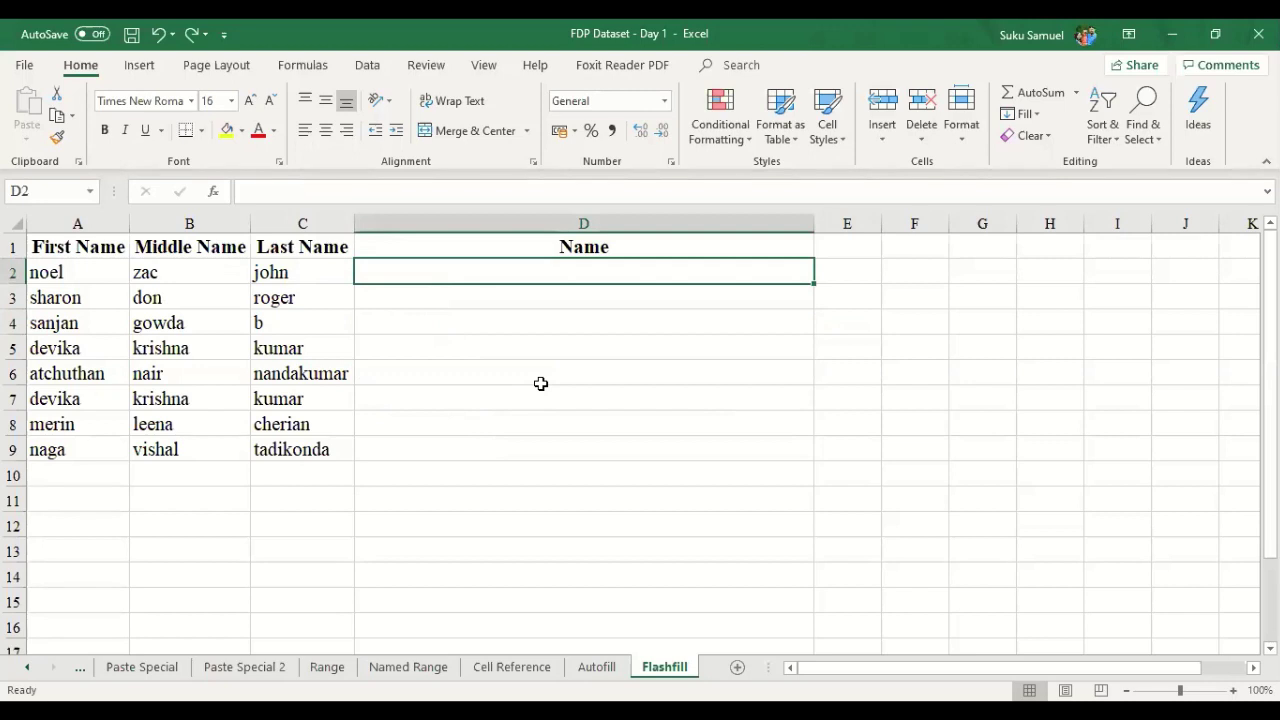
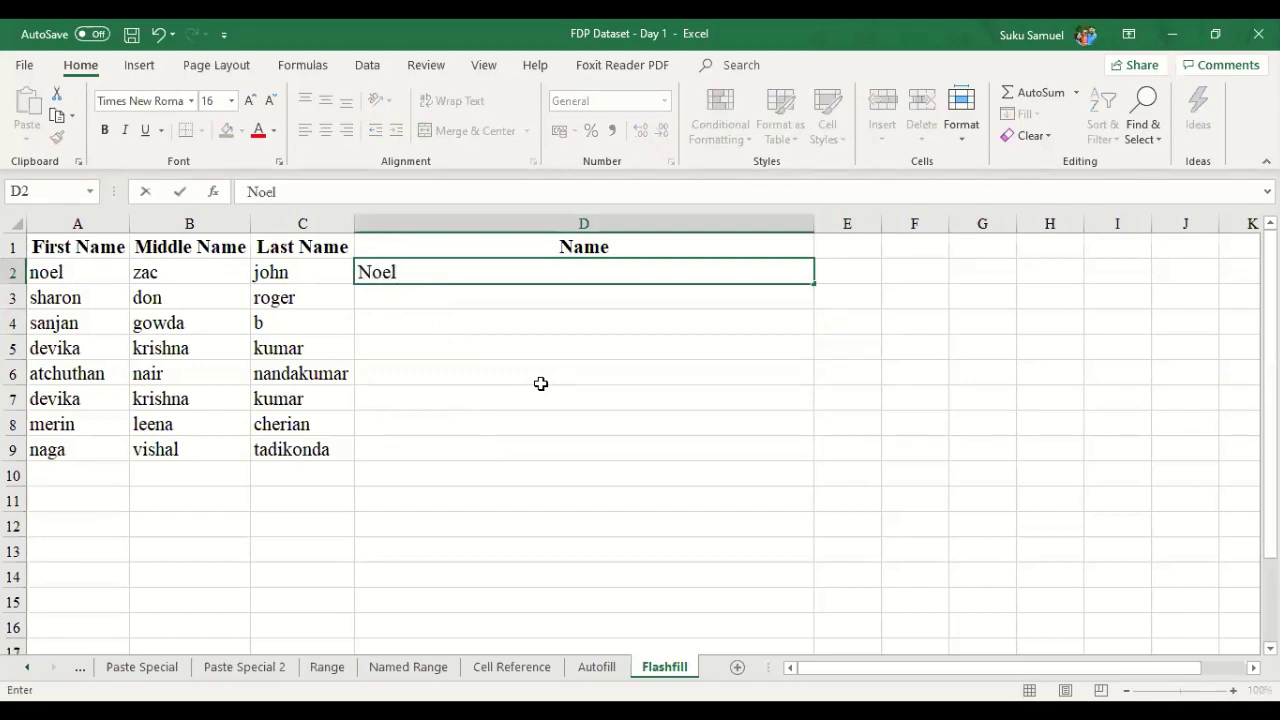
pyautogui.press('Return')
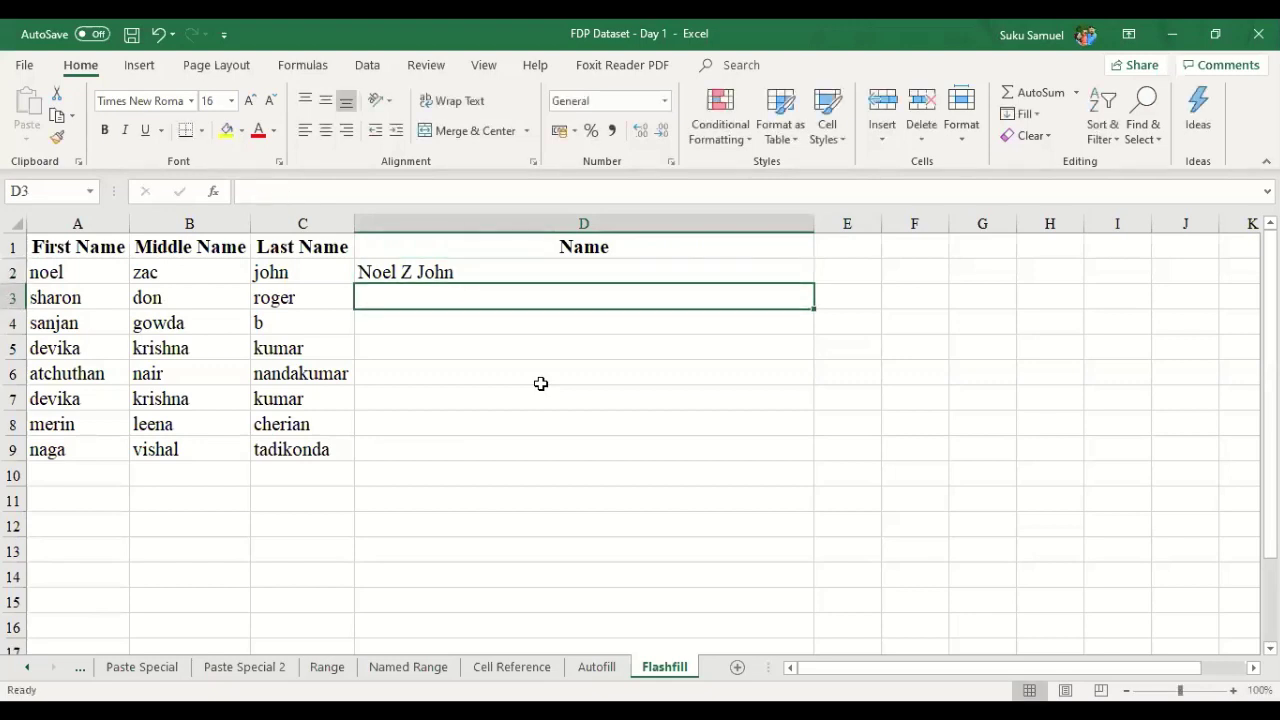
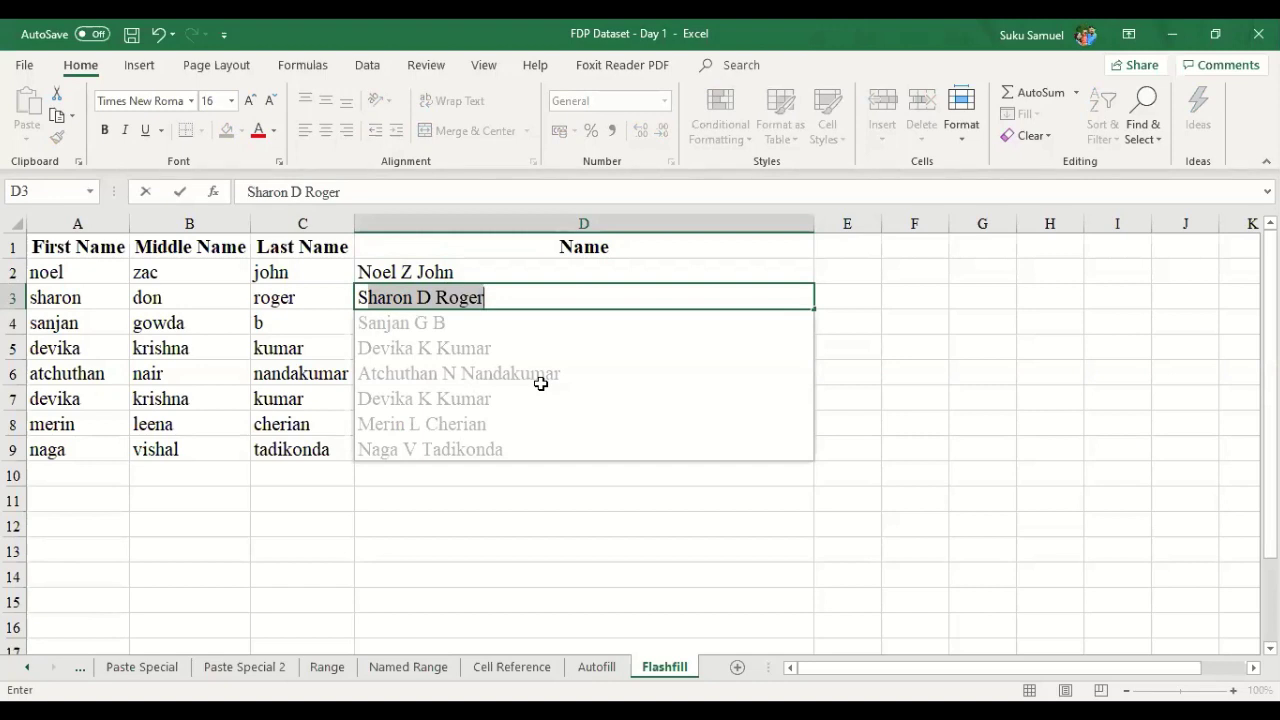
pyautogui.press('Return')
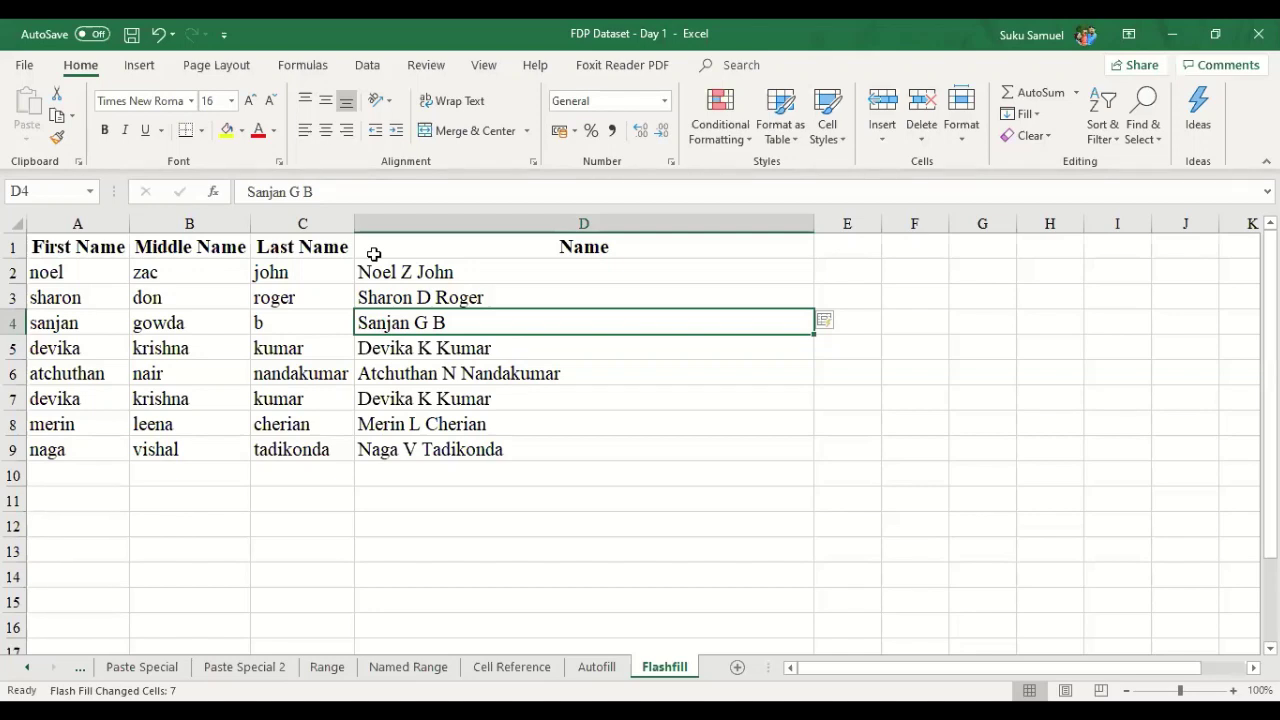
pyautogui.moveTo(476, 272); pyautogui.dragTo(508, 452)
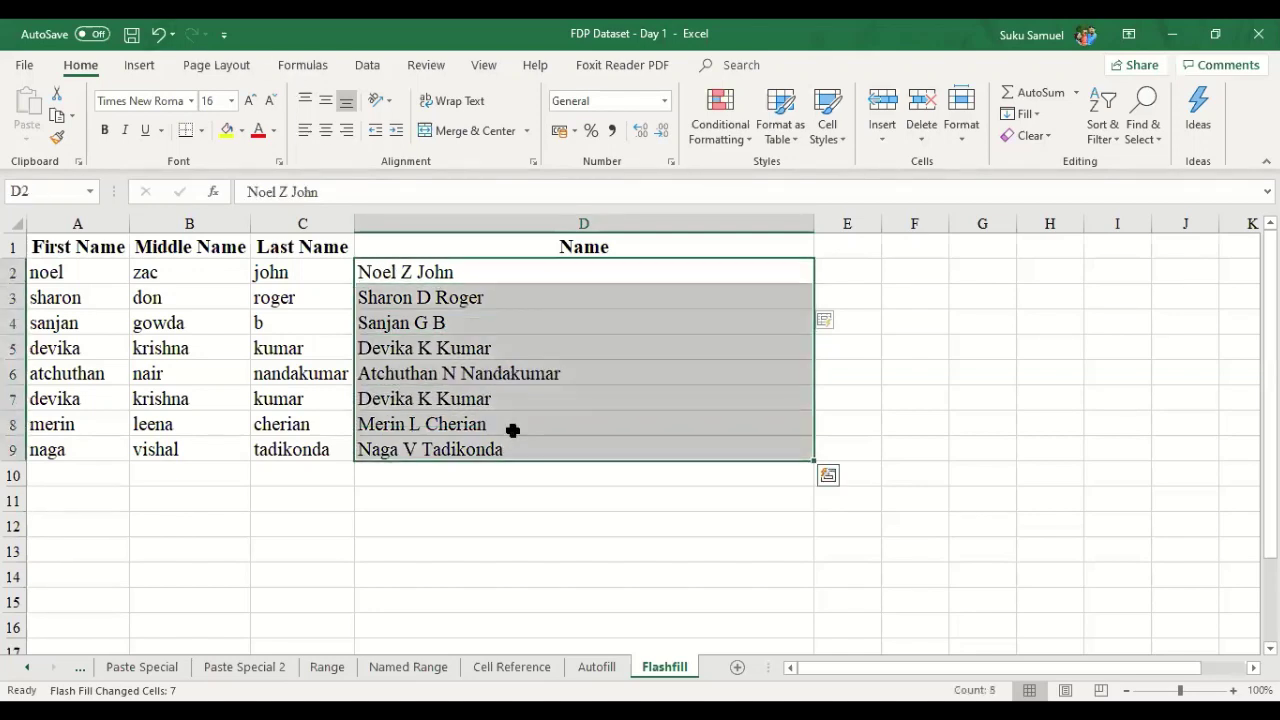
pyautogui.press('Delete')
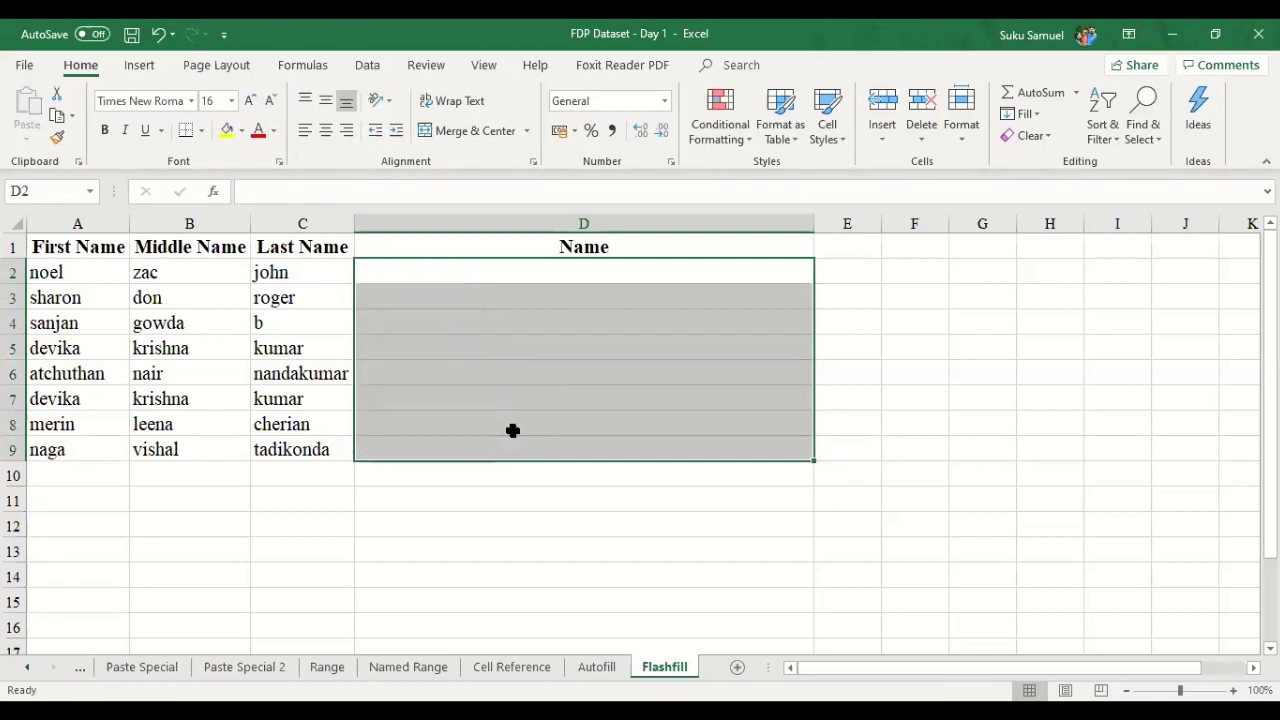
pyautogui.hotkey('shift', 'Up')
pyautogui.hotkey('shift', 'Up')
pyautogui.hotkey('shift', 'Up')
pyautogui.hotkey('shift', 'Up')
pyautogui.hotkey('shift', 'Up')
pyautogui.hotkey('shift', 'Up')
pyautogui.hotkey('shift', 'Up')
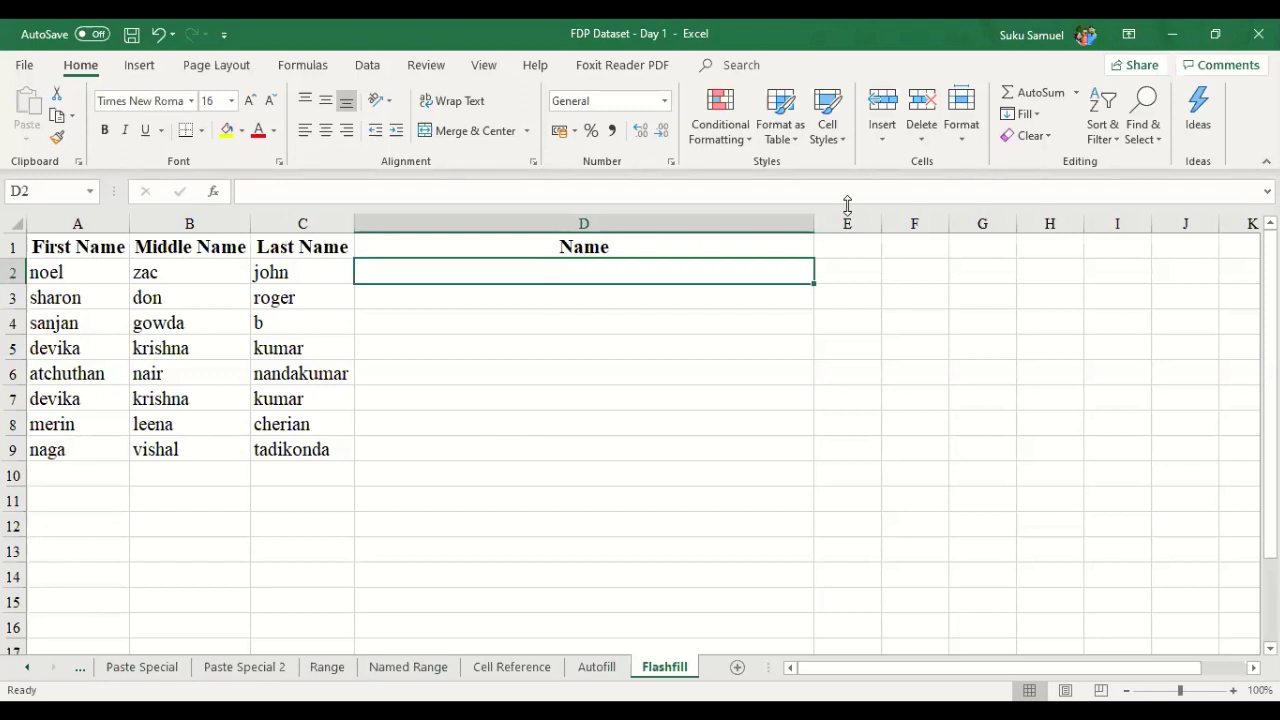
pyautogui.write('Noel')
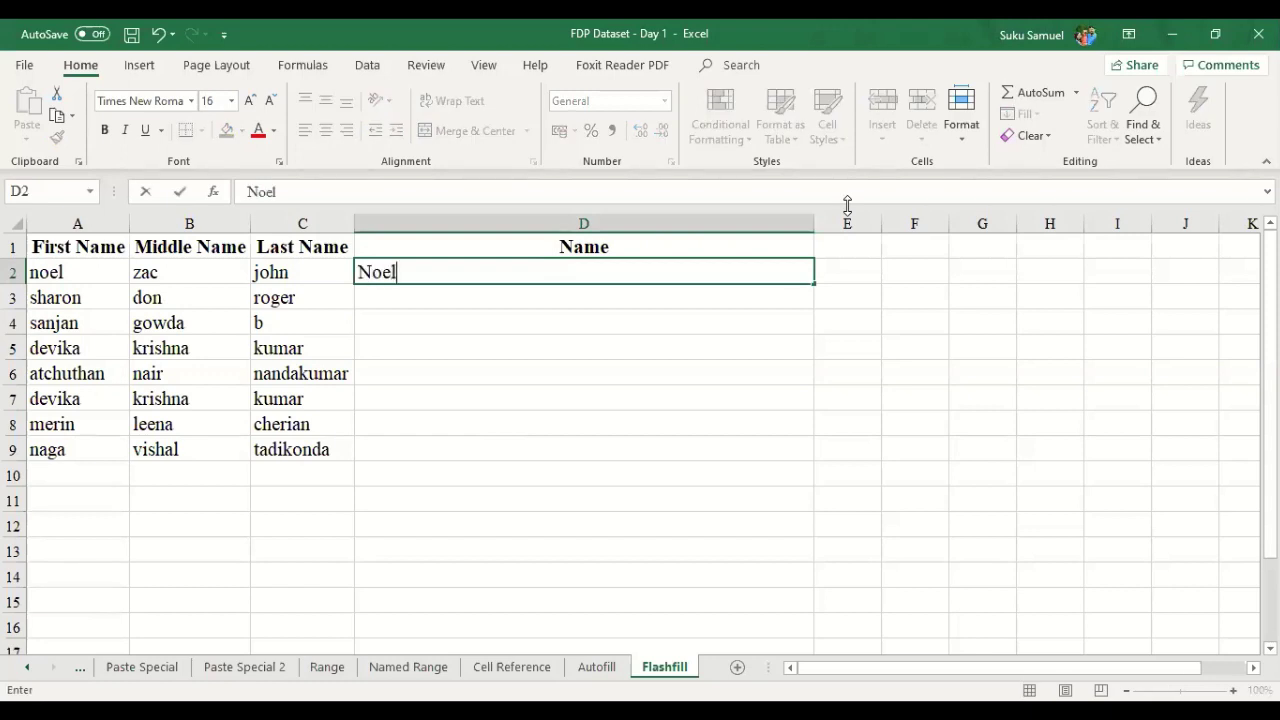
pyautogui.write(' J')
pyautogui.press('Return')
pyautogui.write('Sharon R')
pyautogui.press('Return')
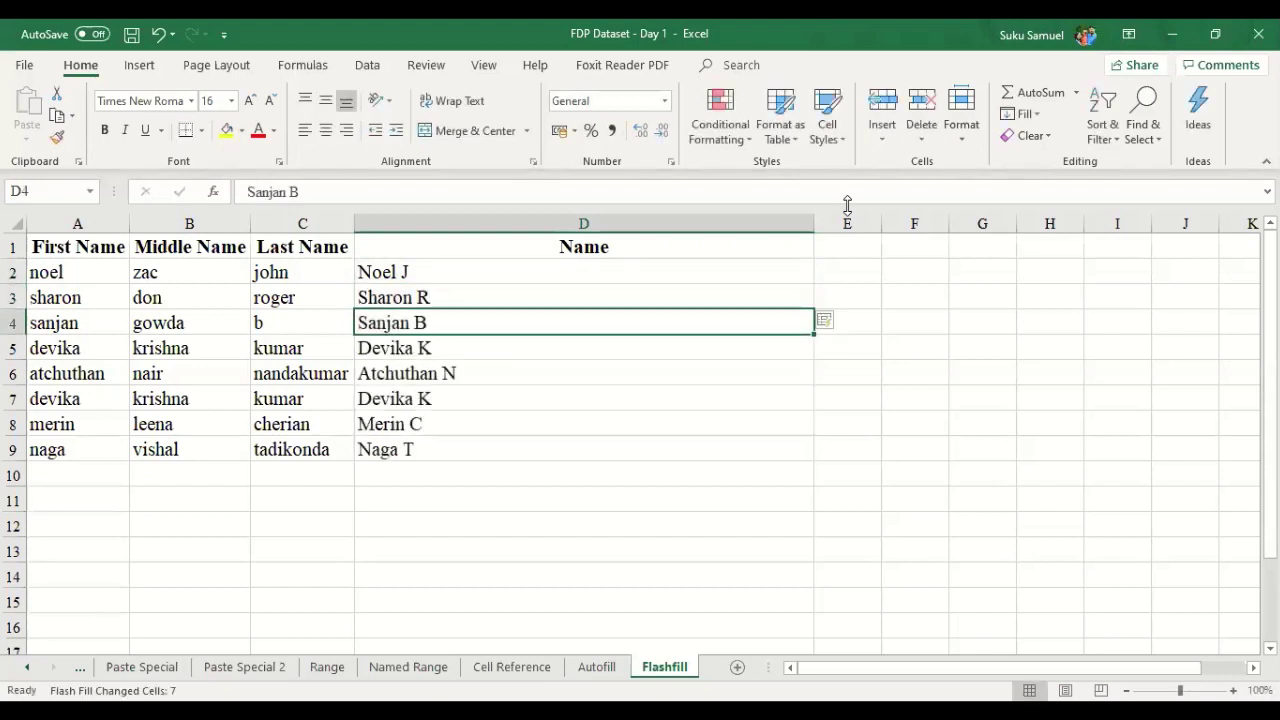